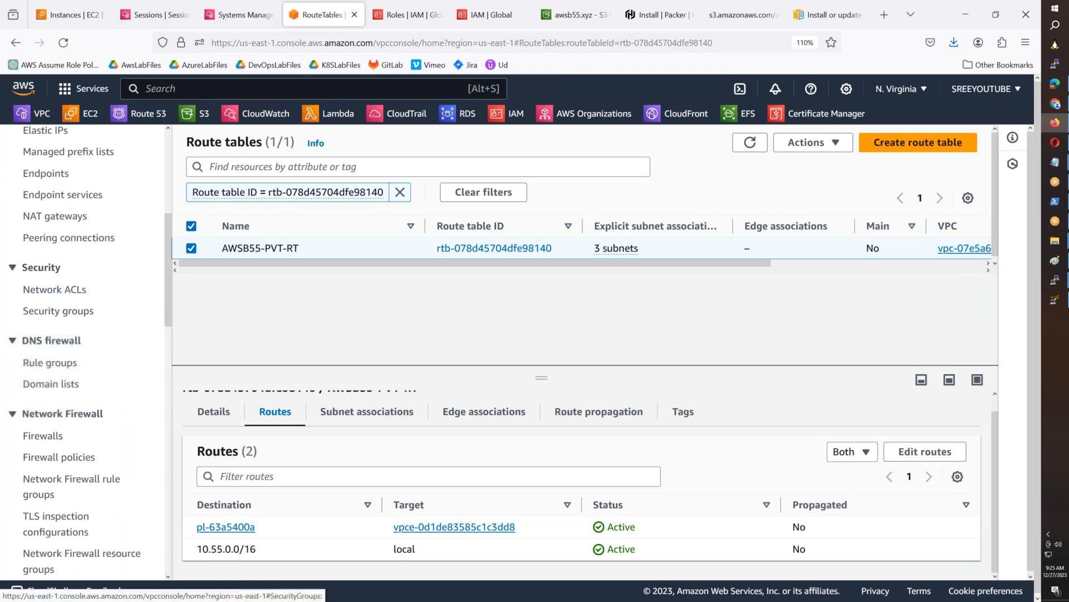
- Start creating a new VPC endpoint with the name tag awsb55-ssm
click(60, 249)
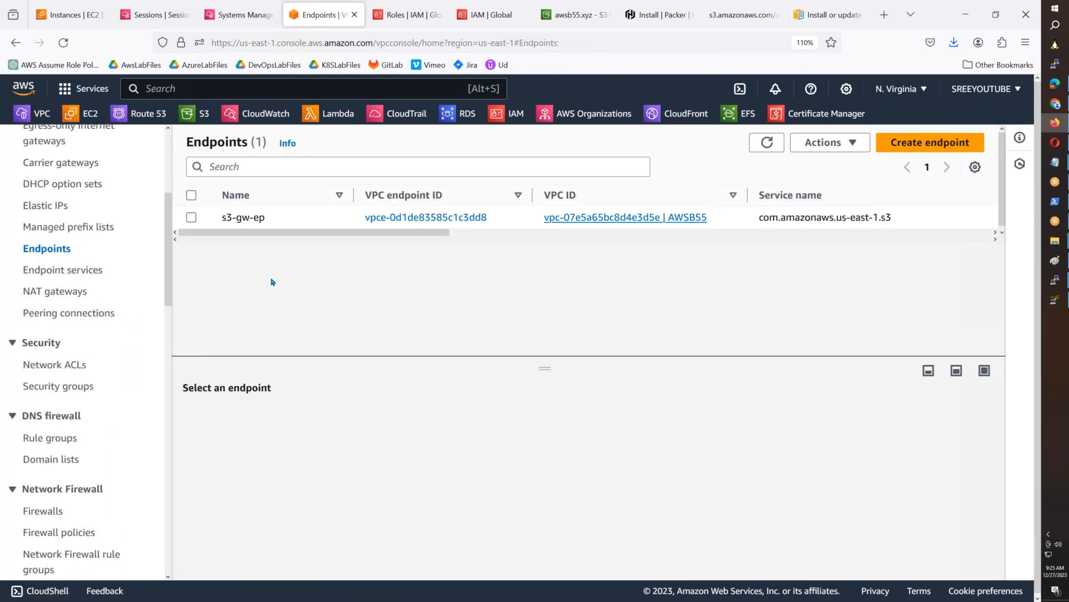
click(926, 143)
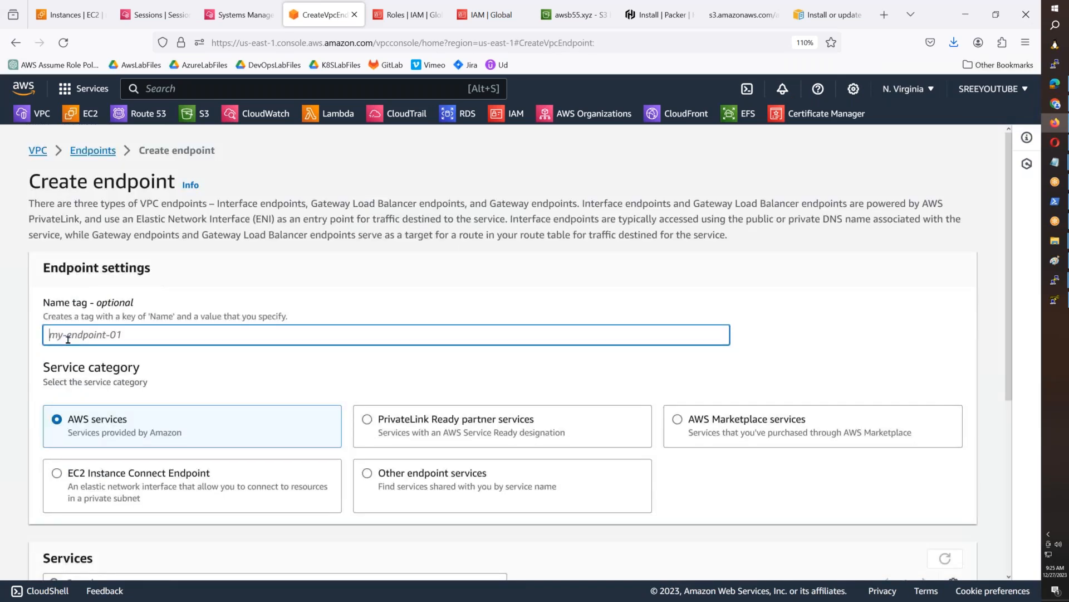
text(a)
key(BackSpace)
text(awsb55-ssm)
- Filter the endpoint services by ssm and select com.amazonaws.us-east-1.ssm
scroll(234, 357, down, 3)
click(234, 357)
text(ssm)
key(Return)
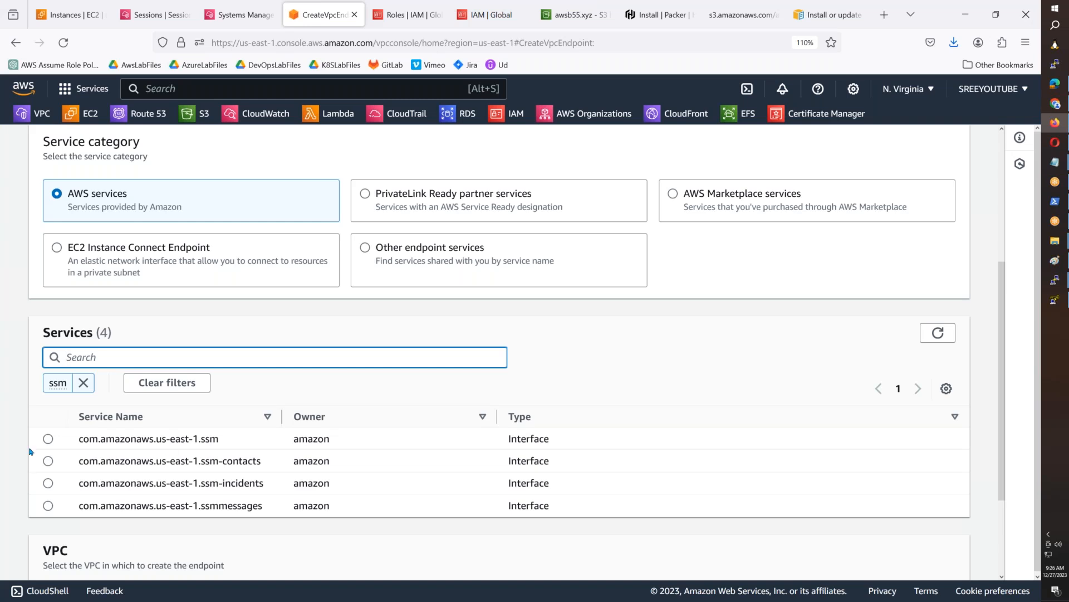
click(48, 439)
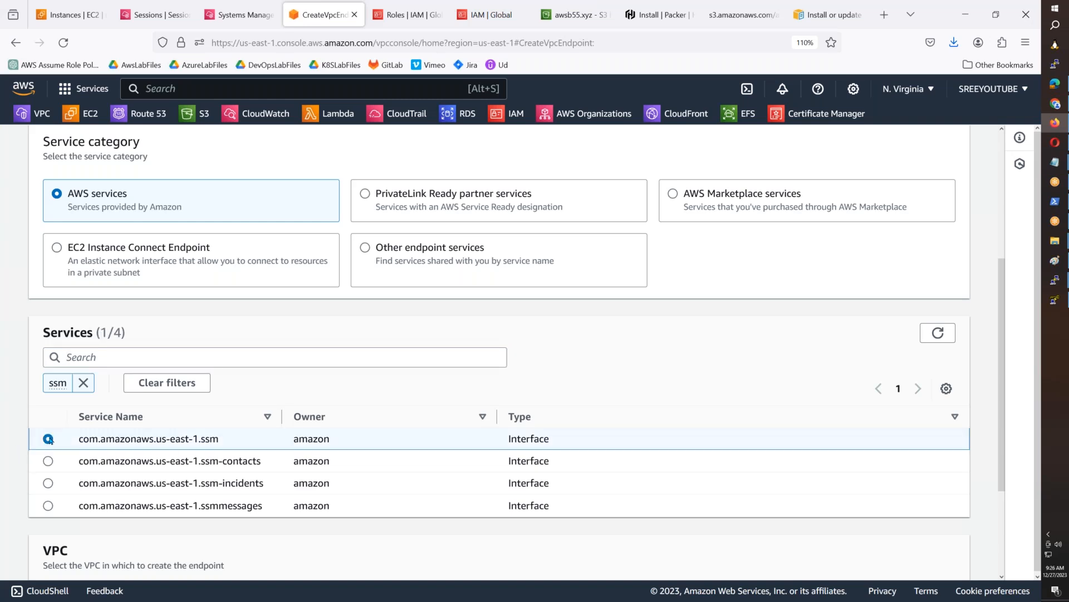
- Place the endpoint in the AWSB55 VPC, using AWSB55-Private-Subnet-1 in availability zone us-east-1a
scroll(49, 439, down, 3)
click(111, 482)
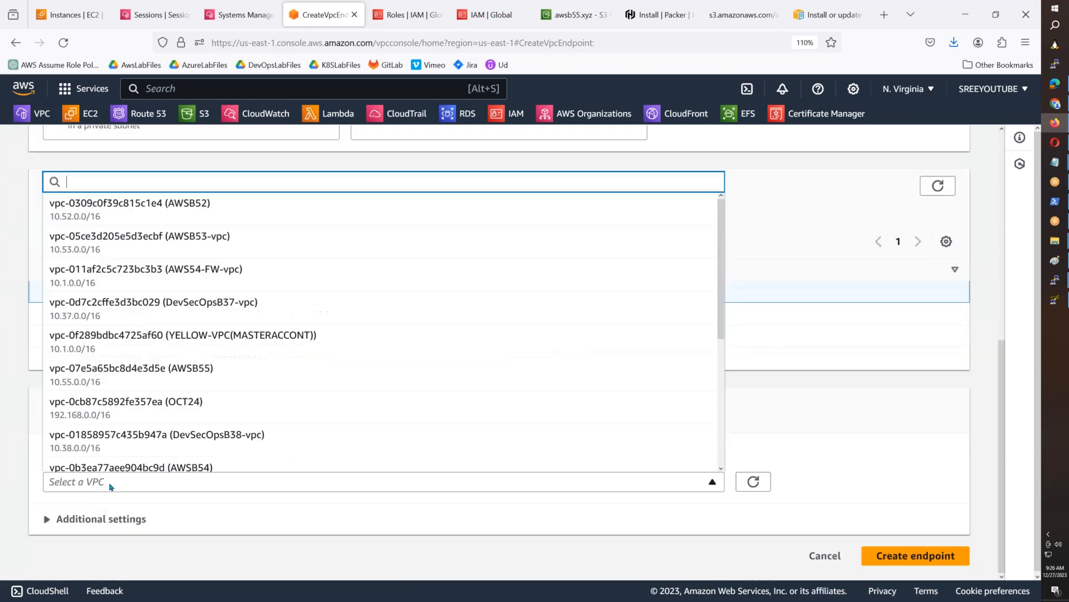
scroll(262, 346, down, 3)
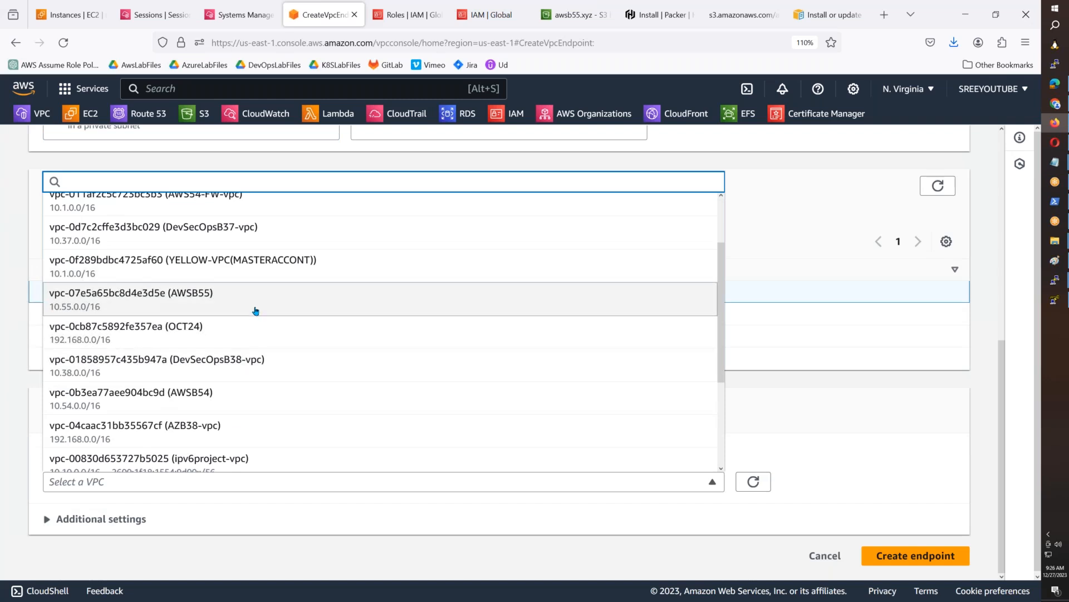
click(256, 308)
scroll(183, 416, down, 5)
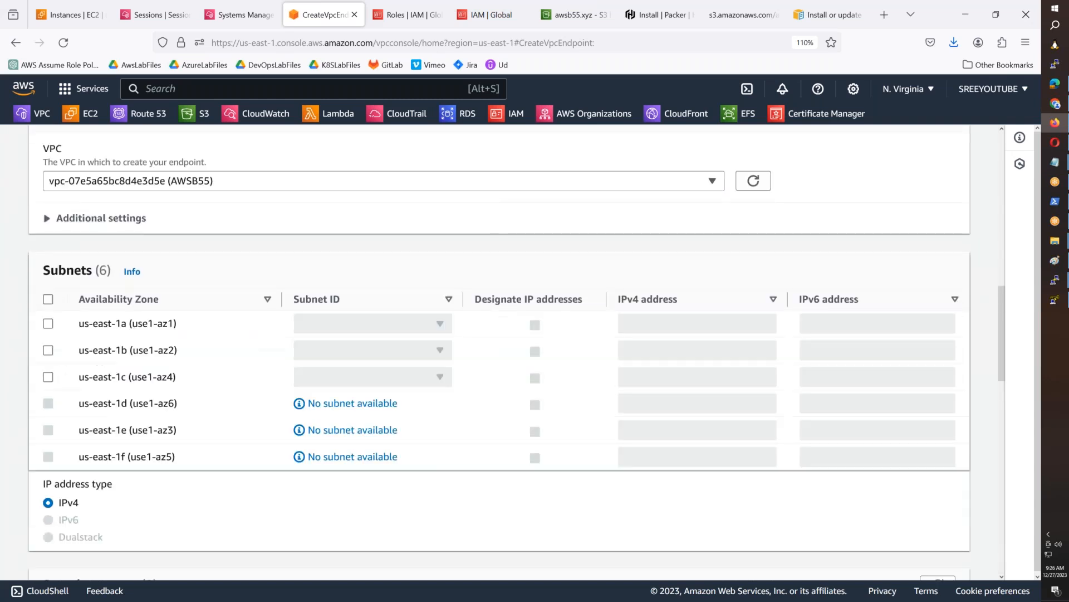
click(75, 325)
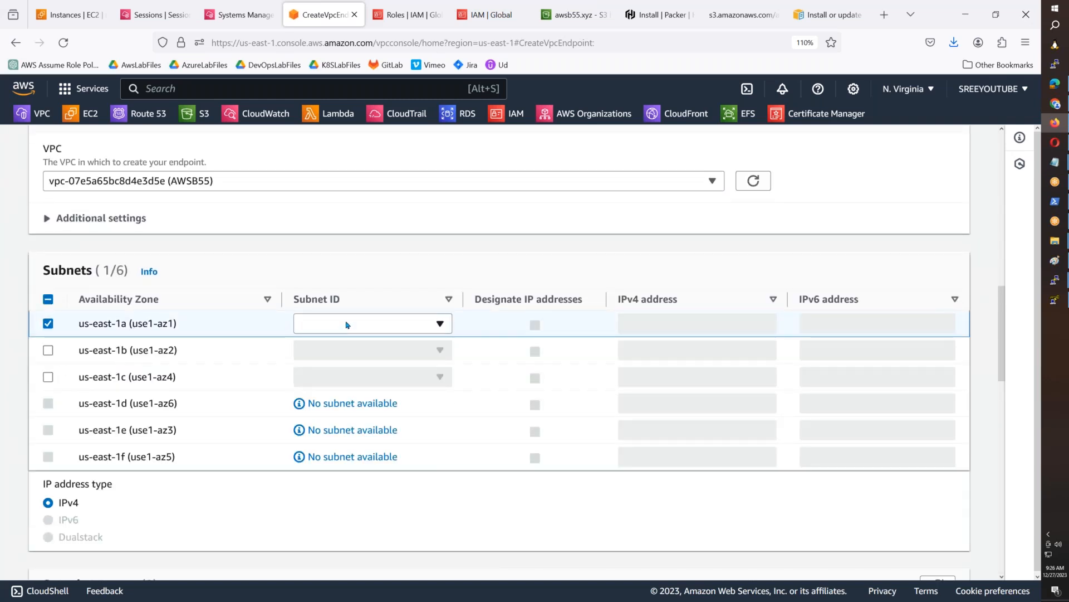
click(348, 325)
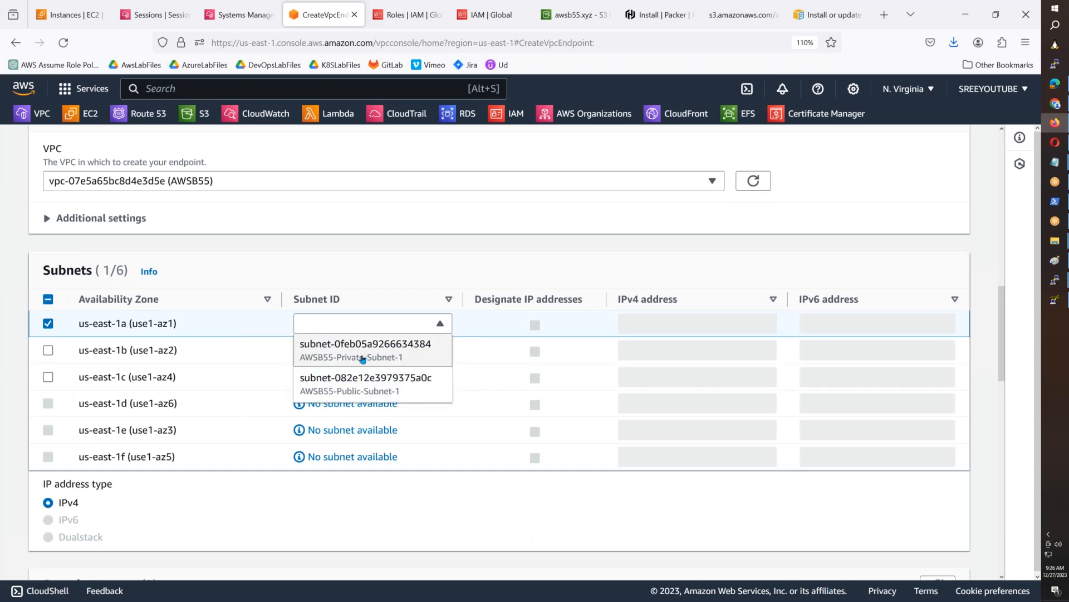
click(363, 359)
- Assign both the default and AllowAllTraffic security groups, review the settings and create the ssm endpoint
scroll(28, 488, down, 4)
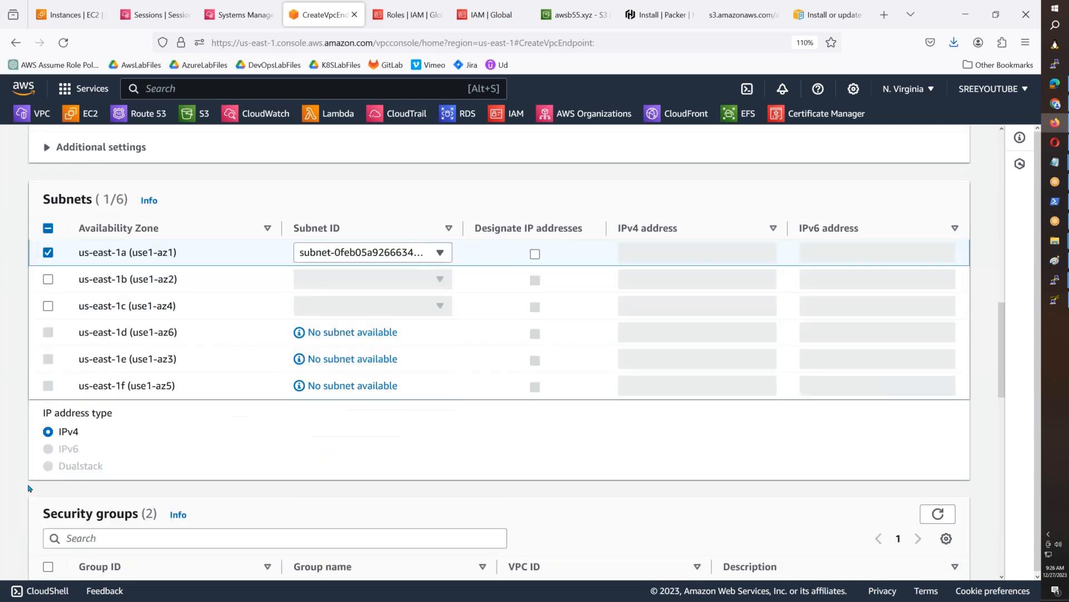
click(48, 412)
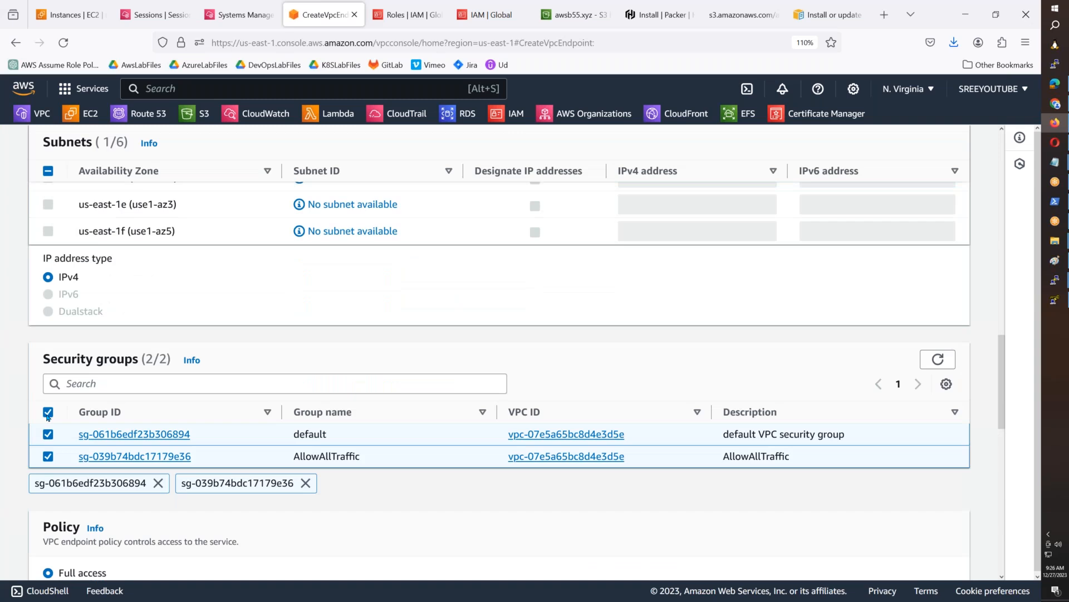
scroll(48, 414, down, 10)
scroll(499, 351, up, 8)
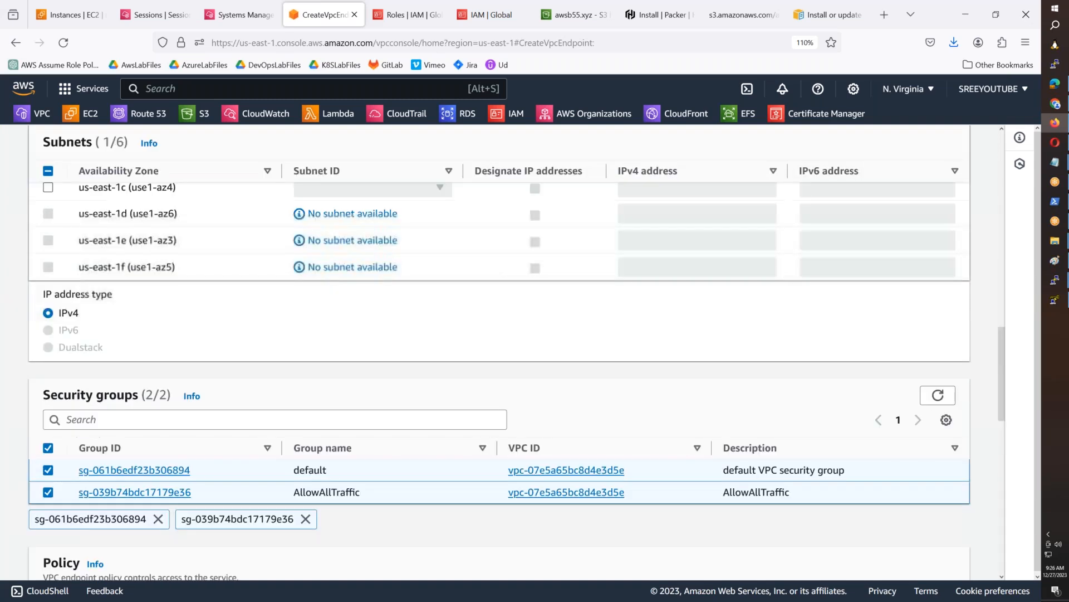
scroll(499, 351, up, 2)
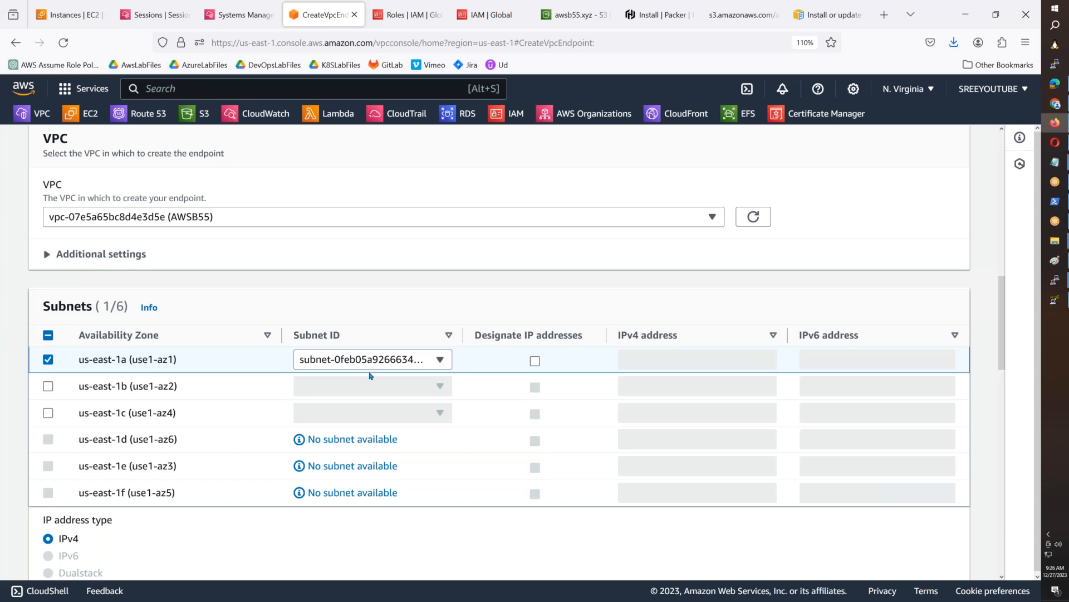
scroll(369, 376, up, 4)
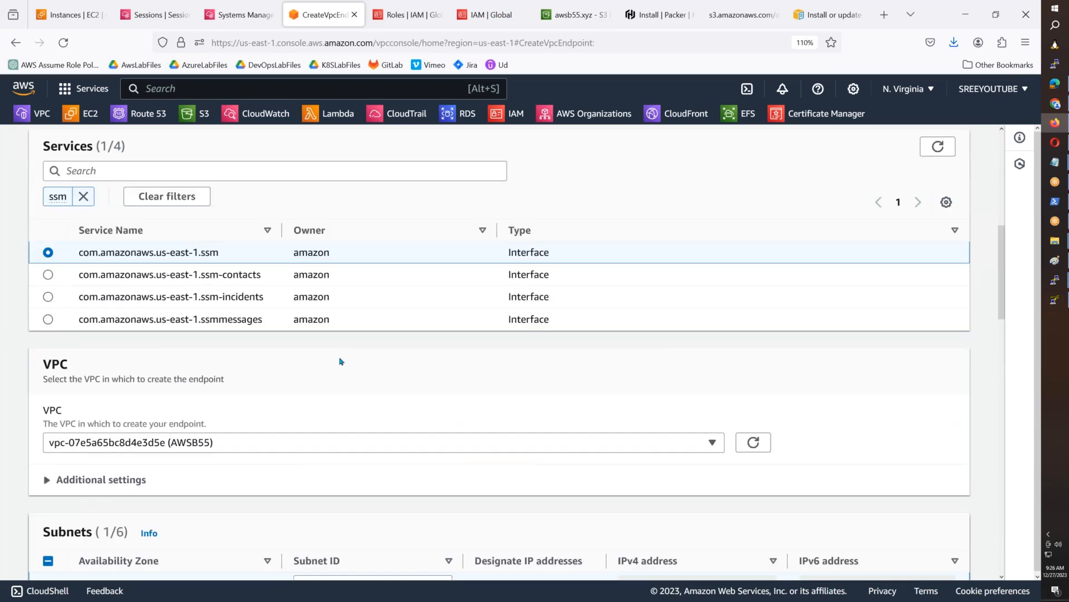
scroll(341, 362, down, 5)
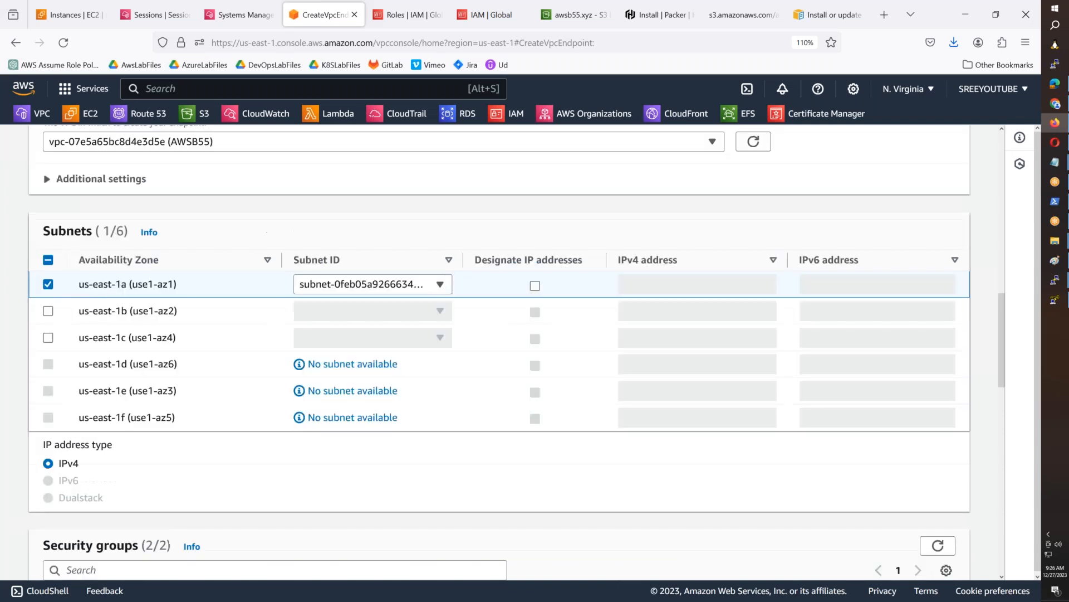
scroll(341, 362, down, 10)
click(914, 555)
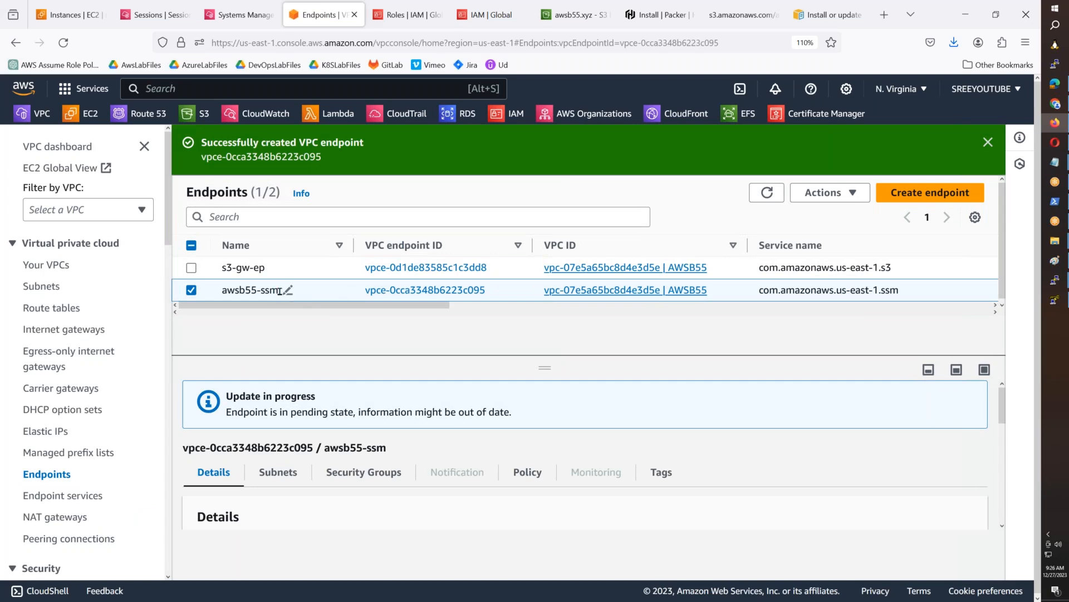
- Copy the awsb55-ssm endpoint's name and start another endpoint with the name tag awsb55-ssm-messages
click(286, 290)
triple_click(411, 313)
key(ctrl+c)
click(409, 364)
click(923, 196)
click(99, 339)
key(ctrl+v)
text(-messages)
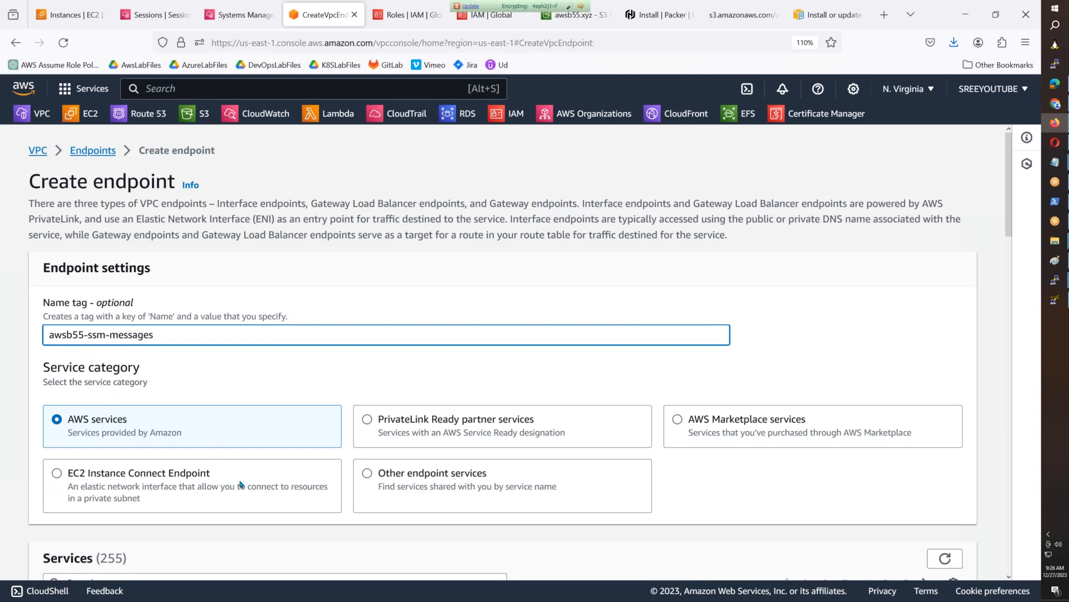
- Filter the endpoint services by ssm and select com.amazonaws.us-east-1.ssmmessages
scroll(241, 484, down, 4)
click(223, 357)
text(ssm)
key(Return)
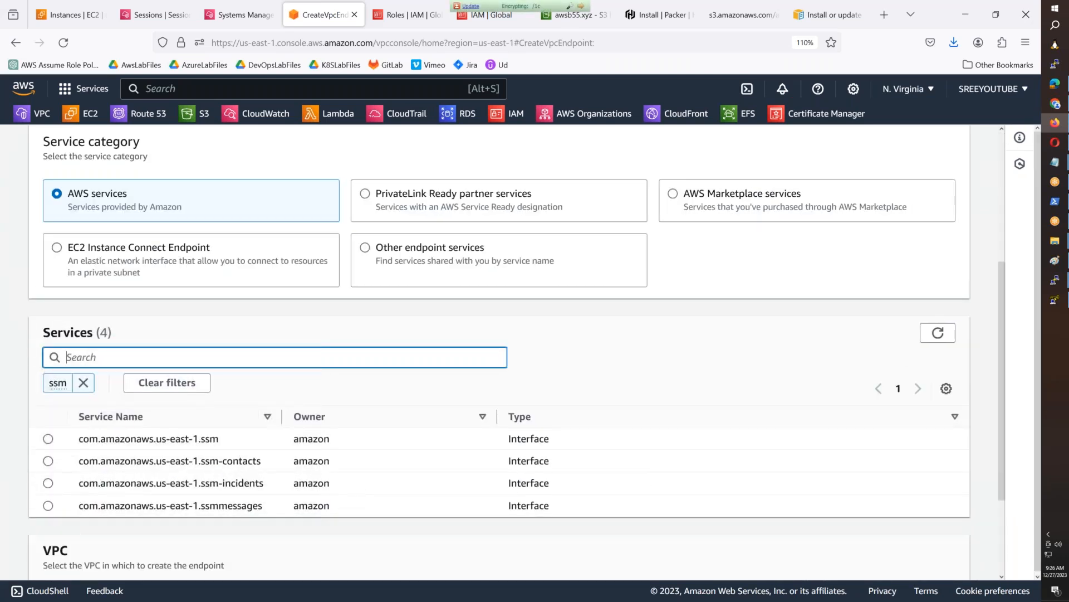
click(48, 505)
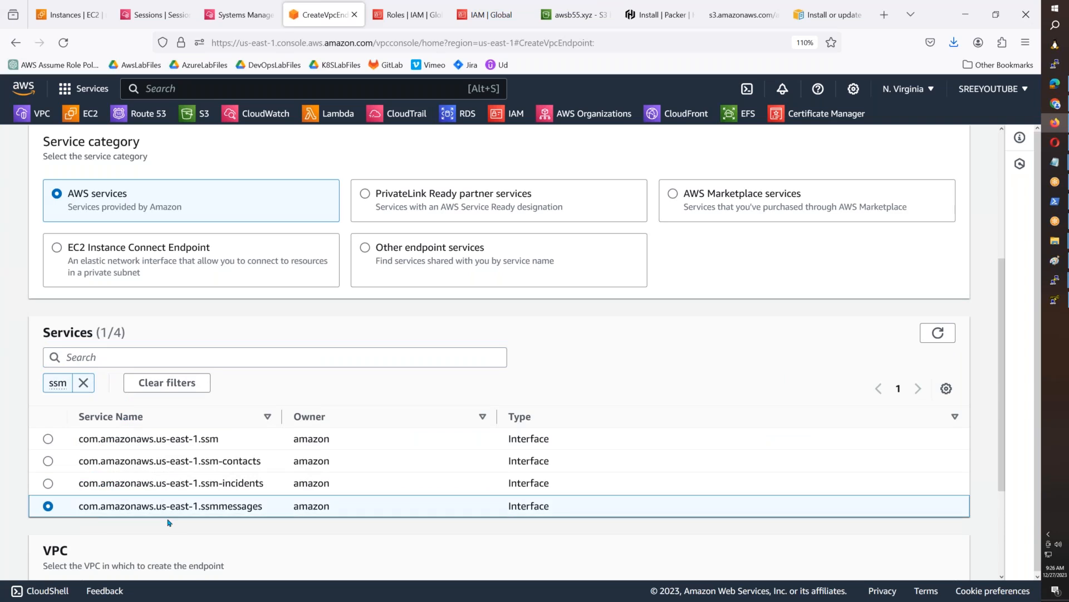
- Set the messages endpoint's VPC to AWSB55 and its us-east-1a subnet to AWSB55-Private-Subnet-1
scroll(169, 522, down, 3)
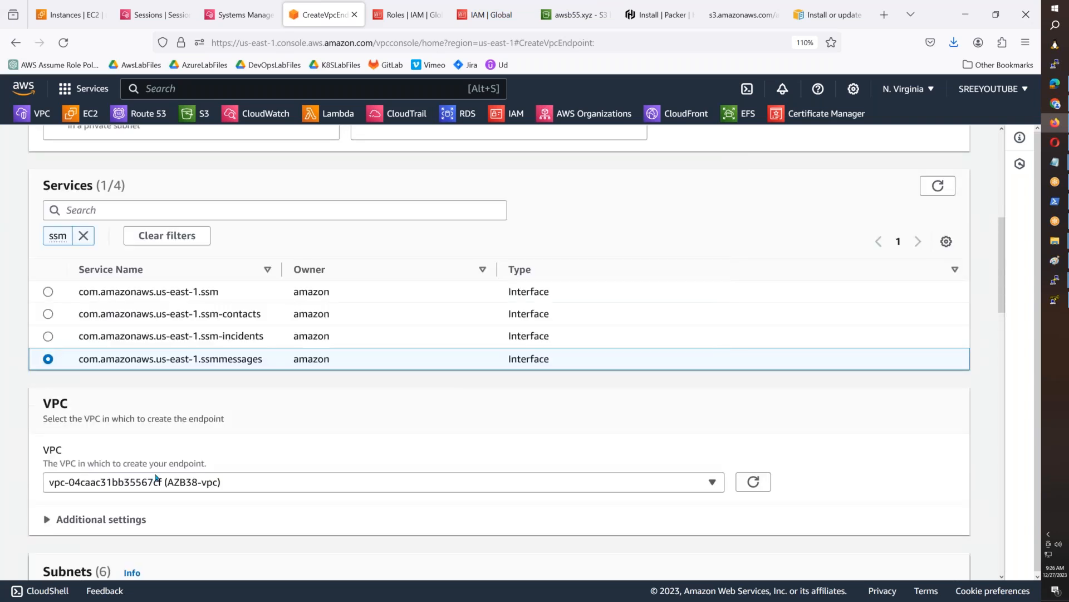
click(157, 480)
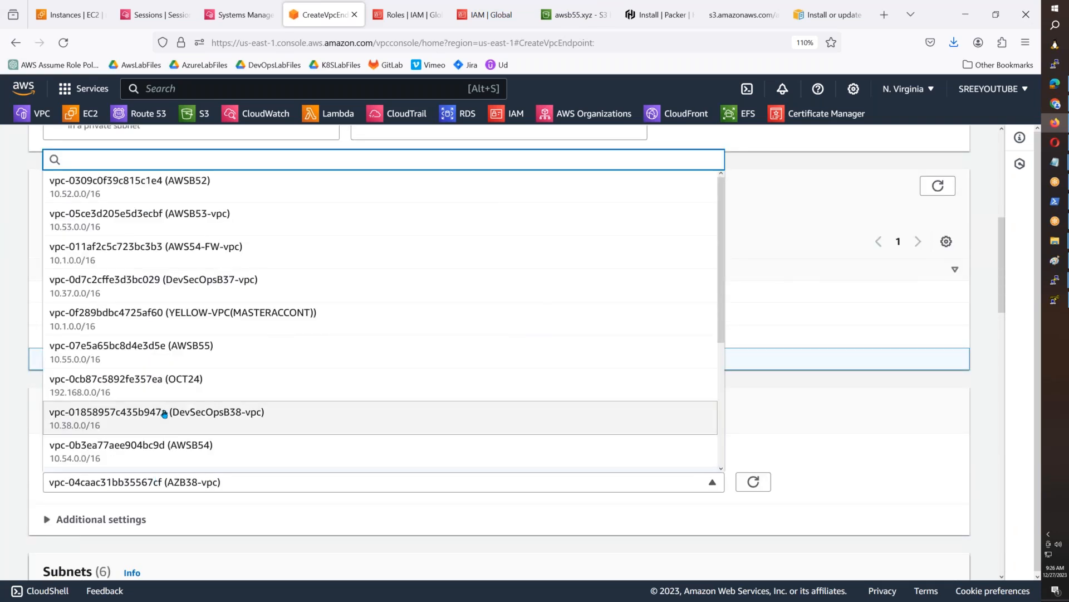
click(178, 348)
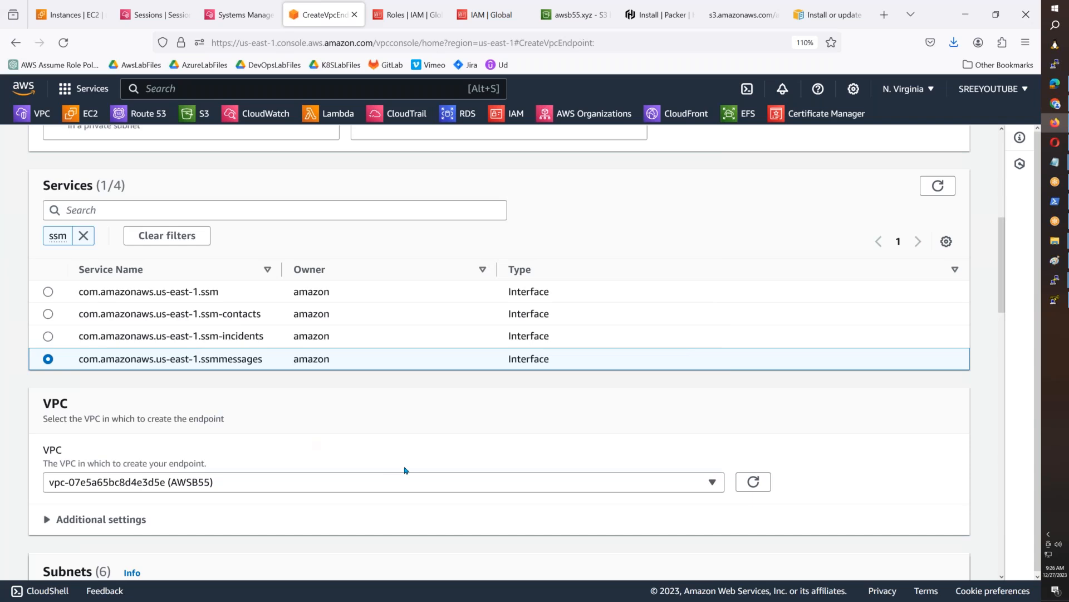
scroll(405, 470, down, 6)
click(73, 329)
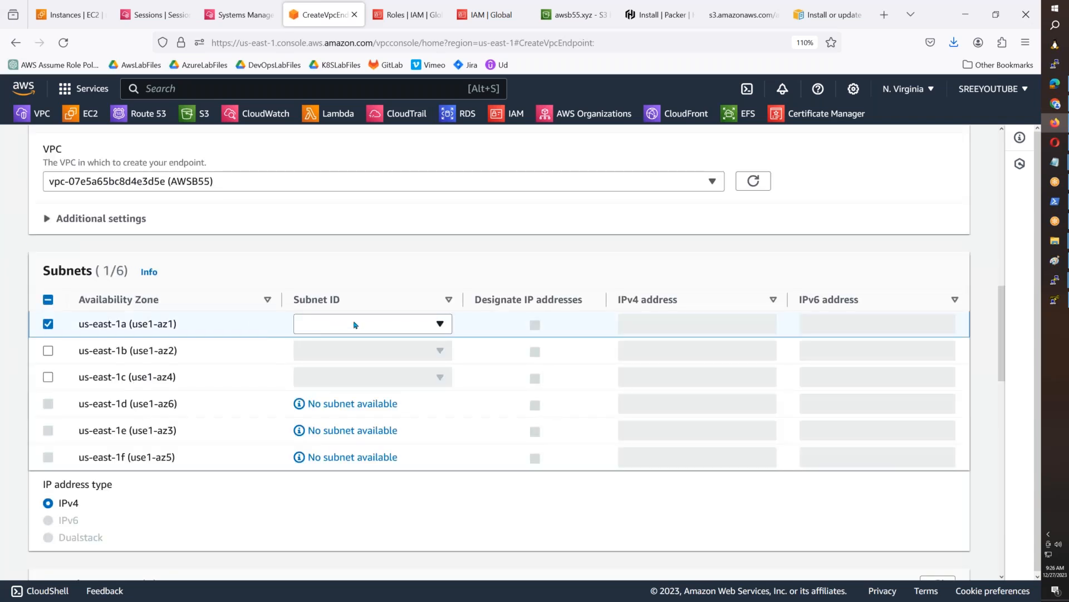
click(355, 324)
click(366, 350)
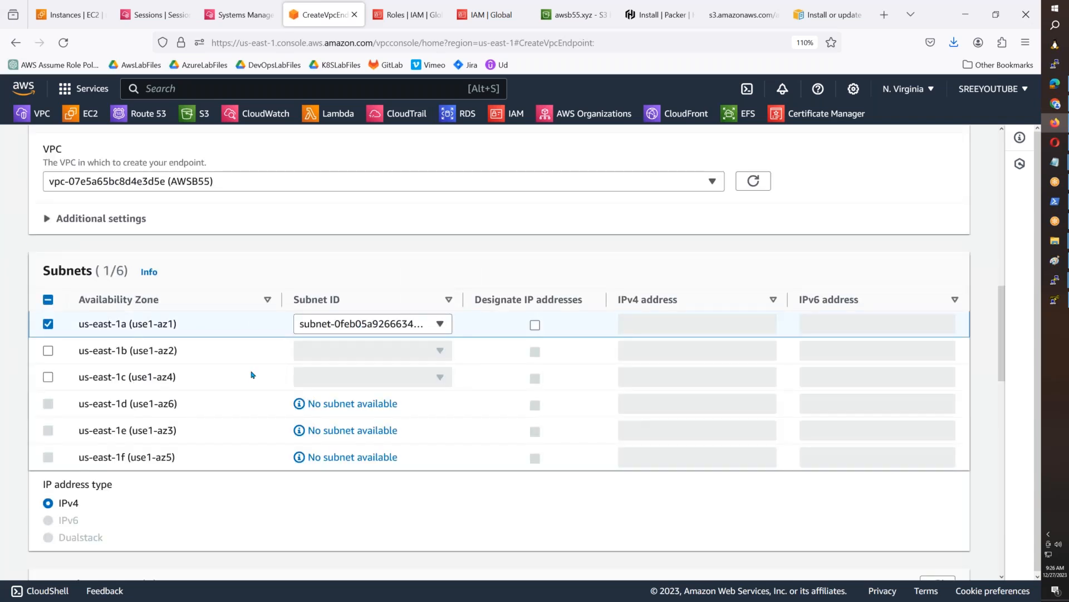
- Assign both the default and AllowAllTraffic security groups and create the ssmmessages endpoint
scroll(253, 377, down, 6)
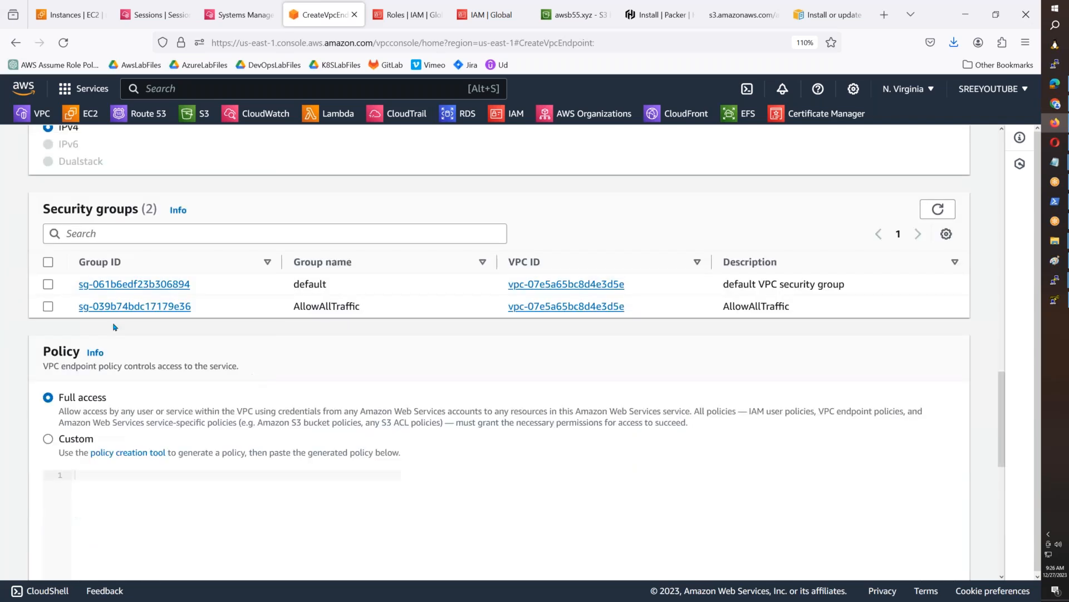
click(48, 262)
scroll(838, 554, down, 8)
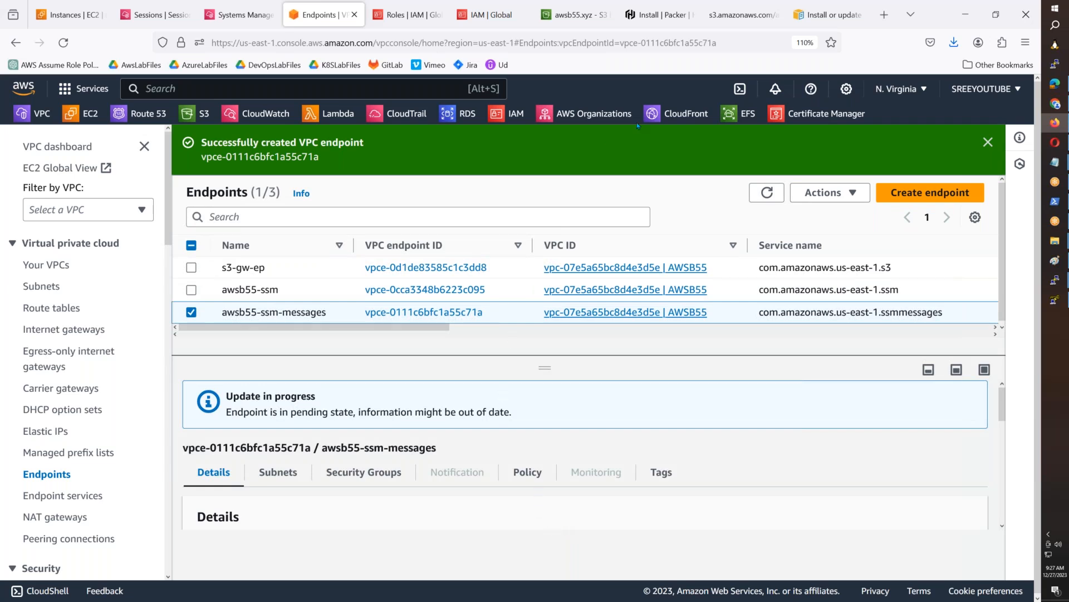
- Open Google in a new browser tab and search for "aws sessions manager private endpoint"
click(884, 14)
text(google.com/)
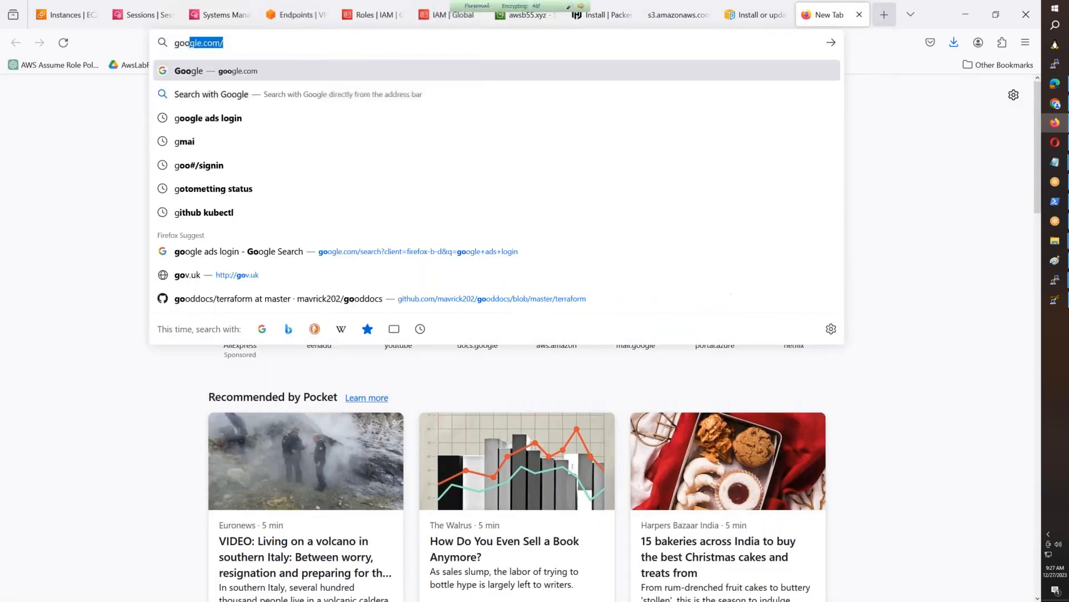
key(Return)
text(aws session)
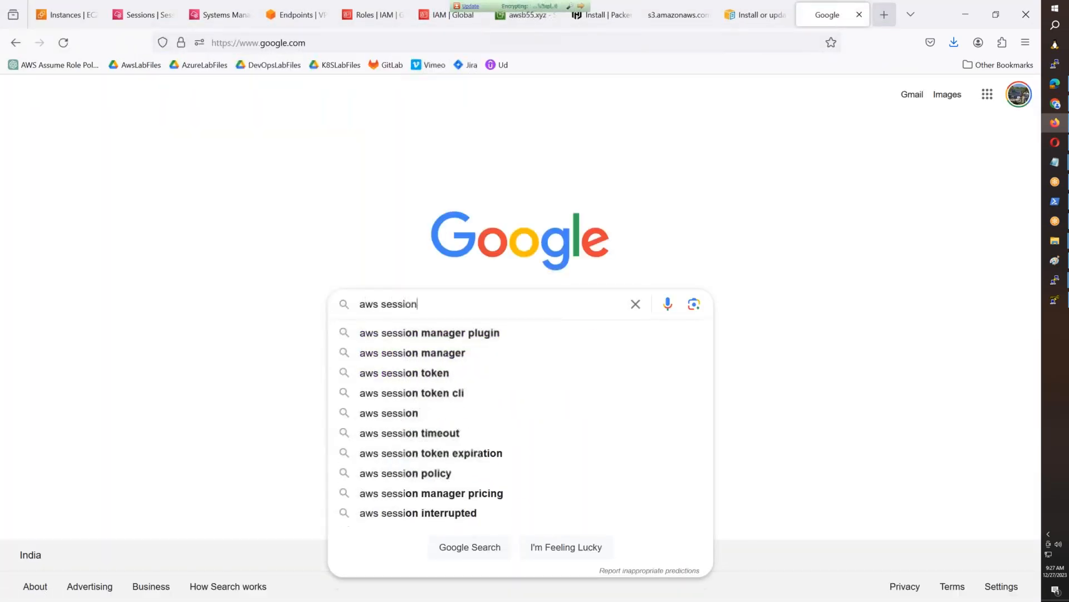
text(s manager )
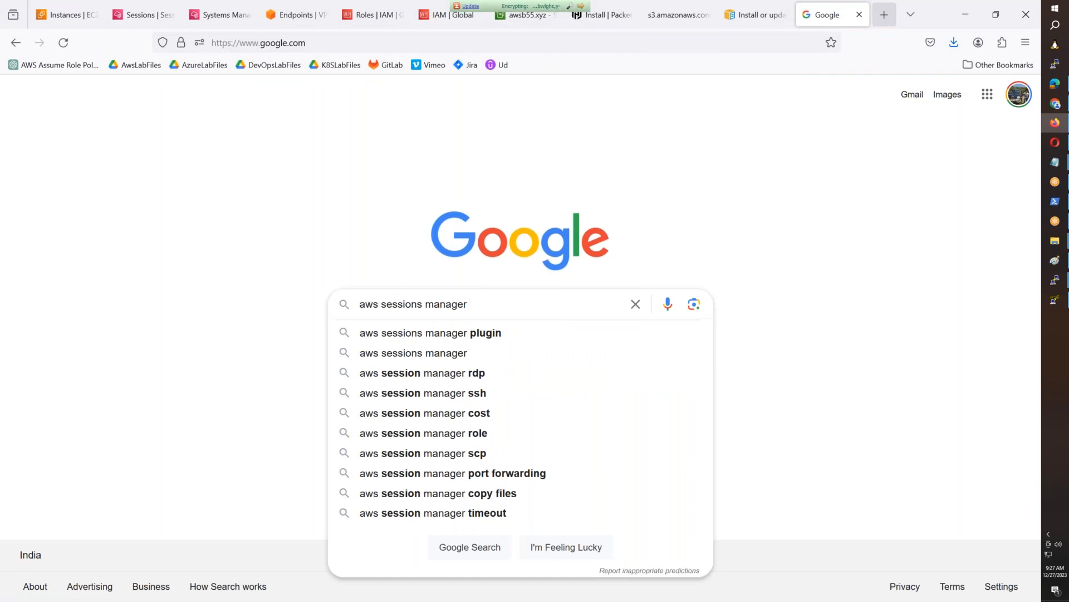
text(private endpoint)
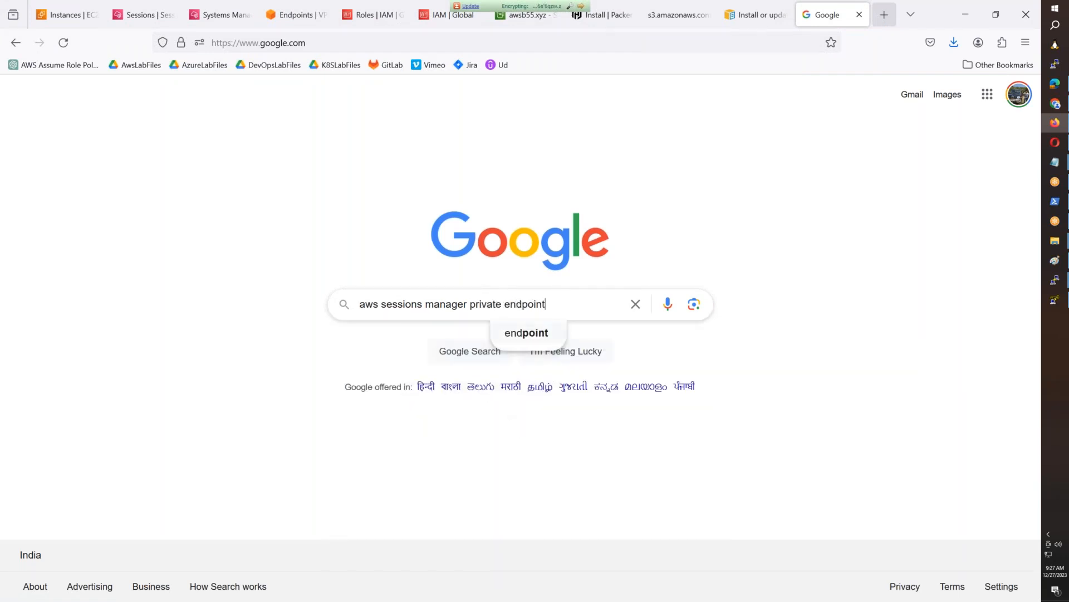
key(Return)
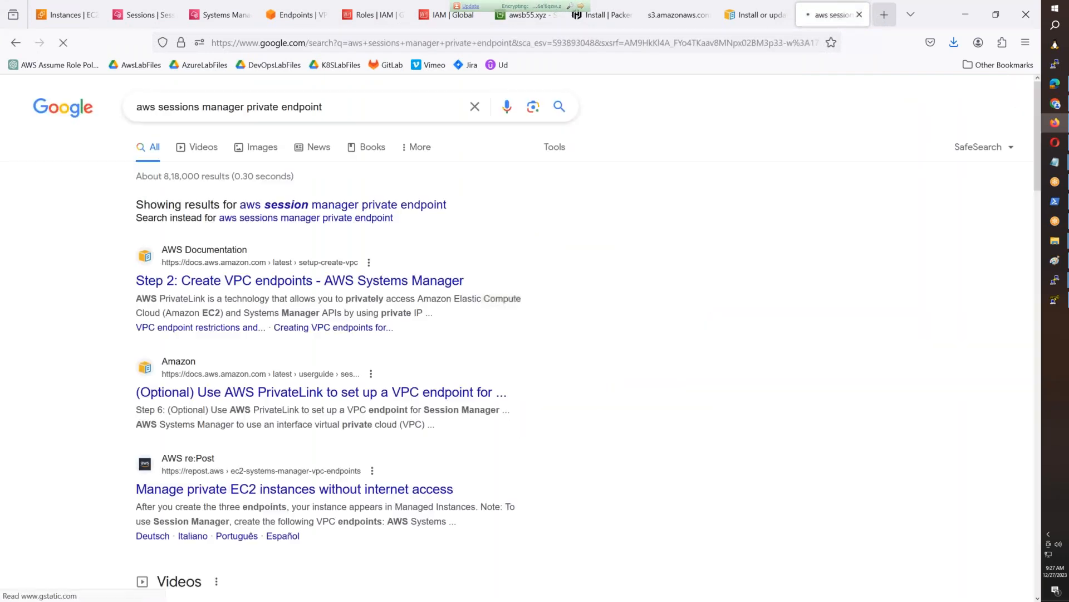
- Open the AWS re:Post article on managing private EC2 instances without internet access and read which VPC endpoints Session Manager requires
click(320, 484)
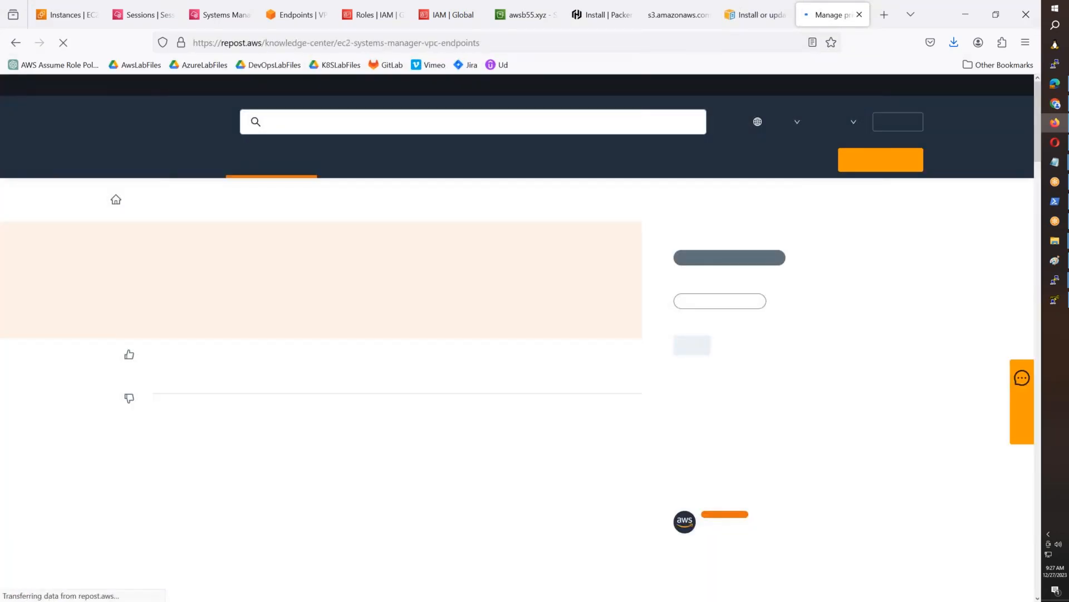
scroll(401, 362, down, 10)
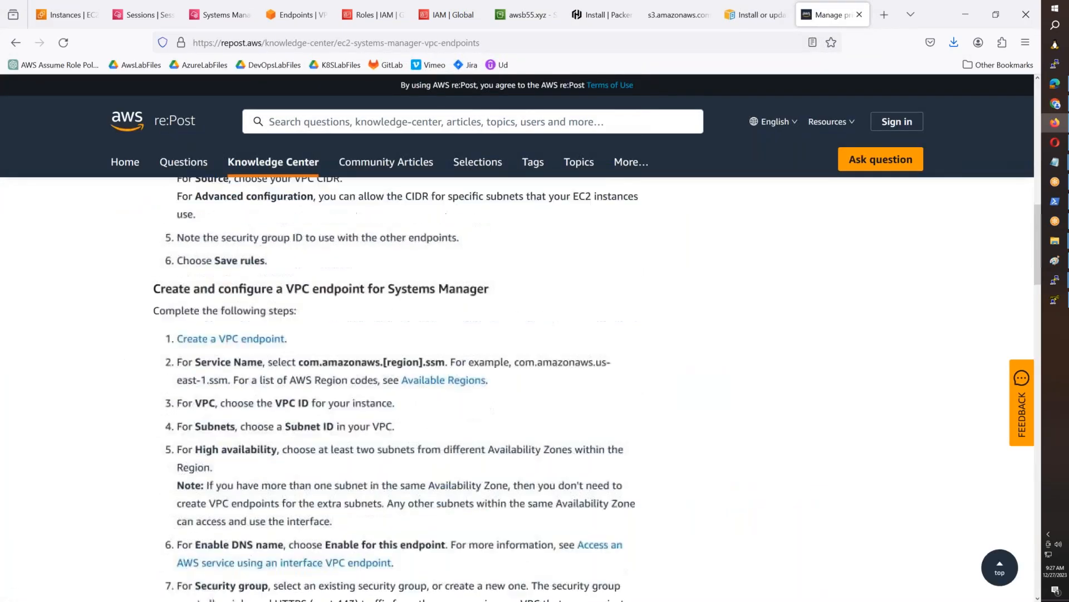
scroll(401, 362, down, 5)
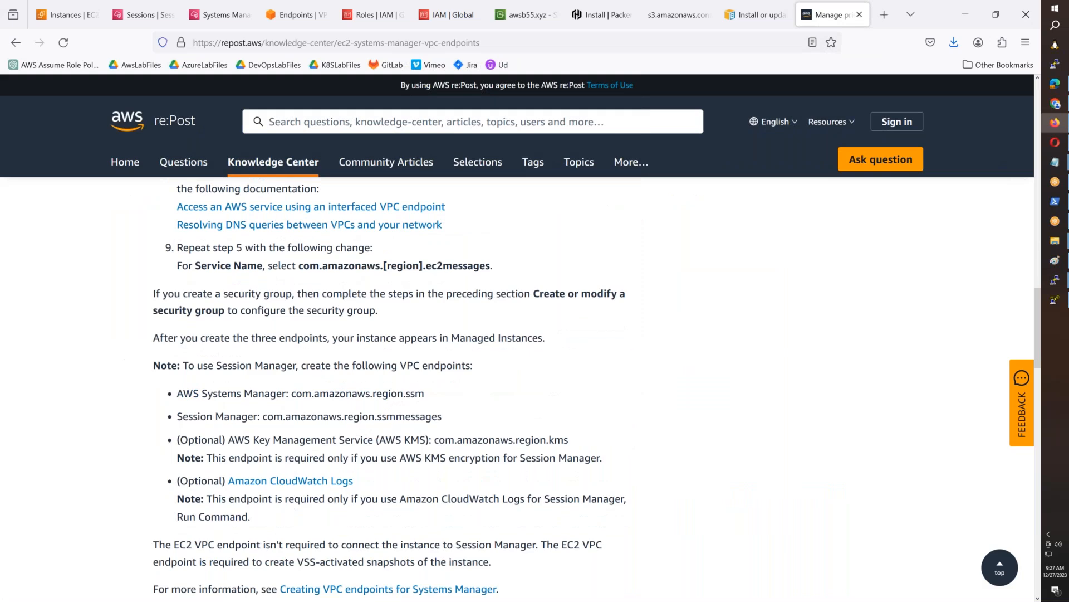
scroll(401, 362, down, 3)
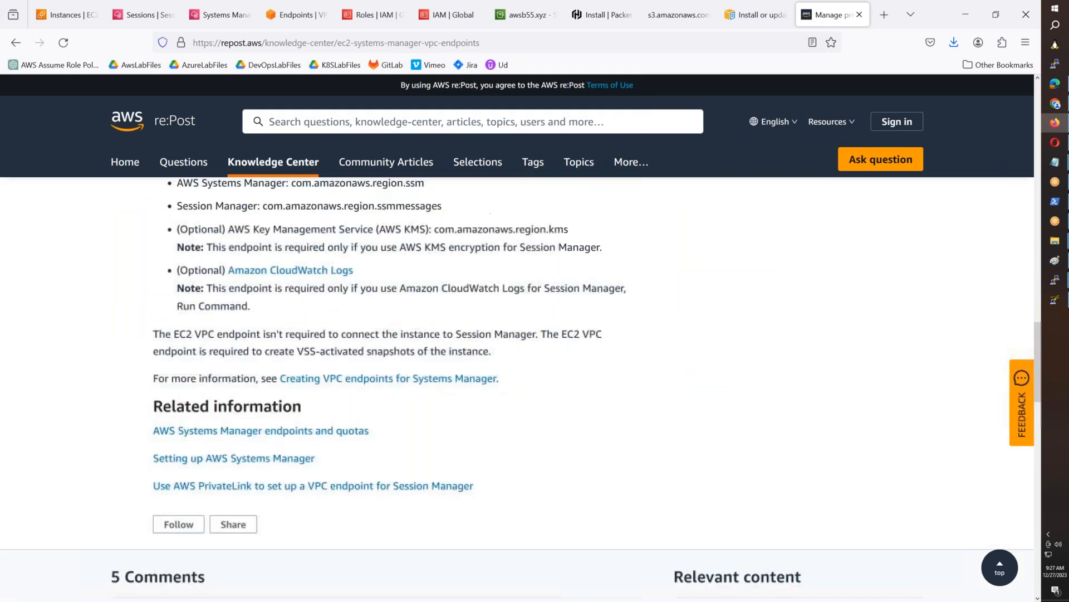
- Look back through the article's endpoint creation steps for the remaining service name and highlight ec2messages
scroll(253, 357, up, 1)
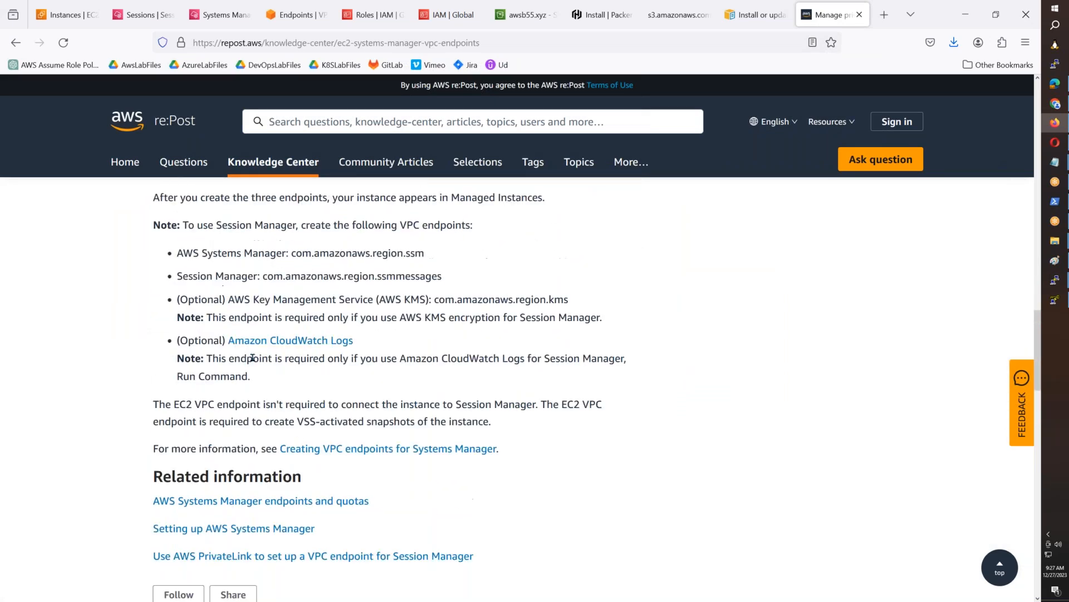
scroll(256, 357, up, 2)
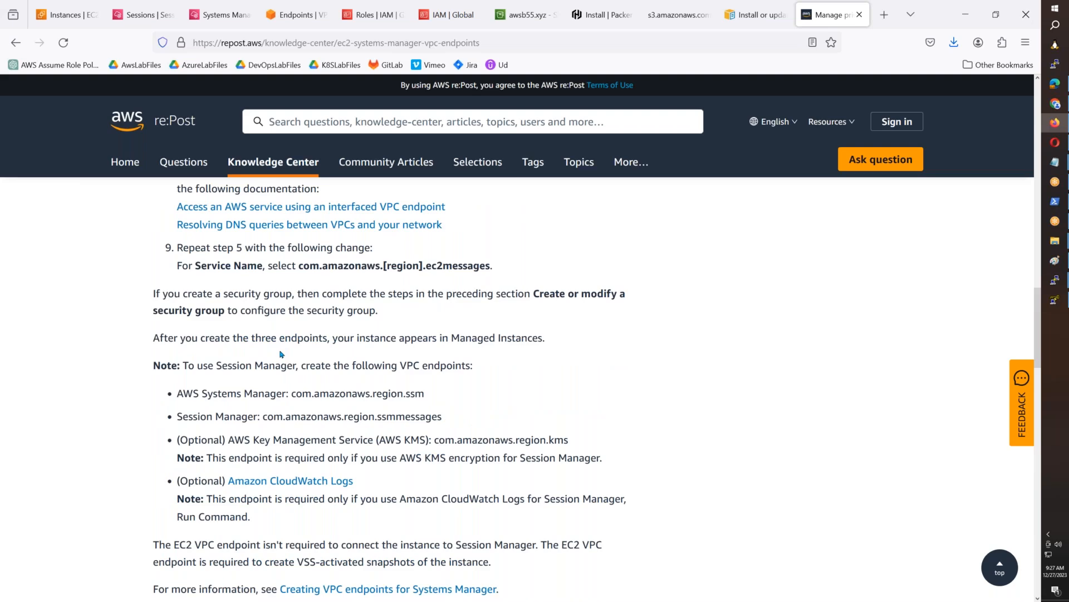
scroll(282, 354, up, 2)
drag(494, 406, 426, 412)
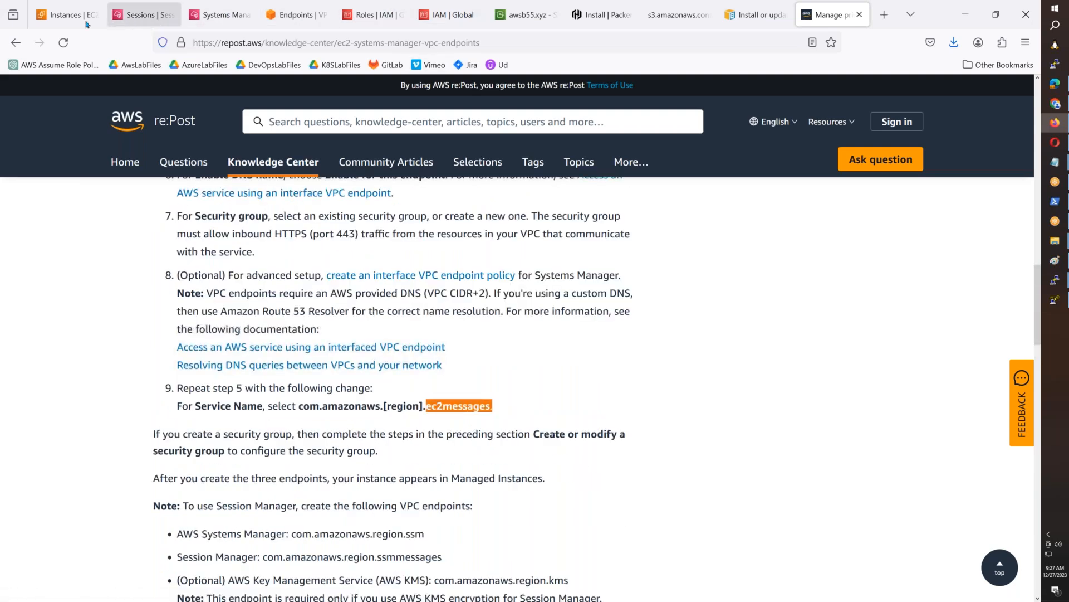
- Return to the VPC endpoints list and copy the name of the ssmmessages endpoint without changing it
click(265, 26)
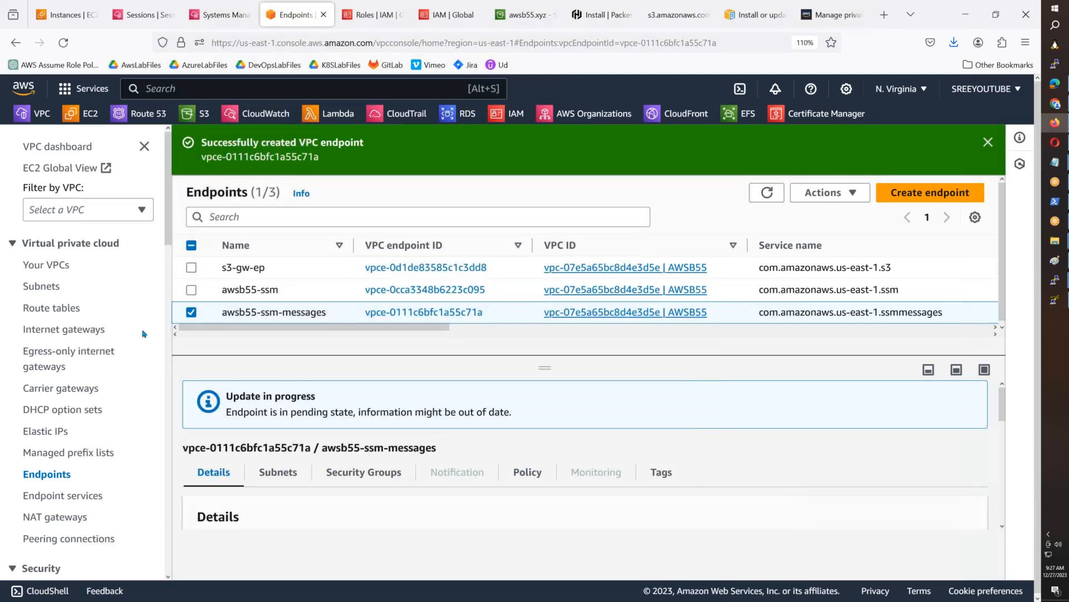
click(335, 313)
triple_click(466, 339)
key(ctrl+c)
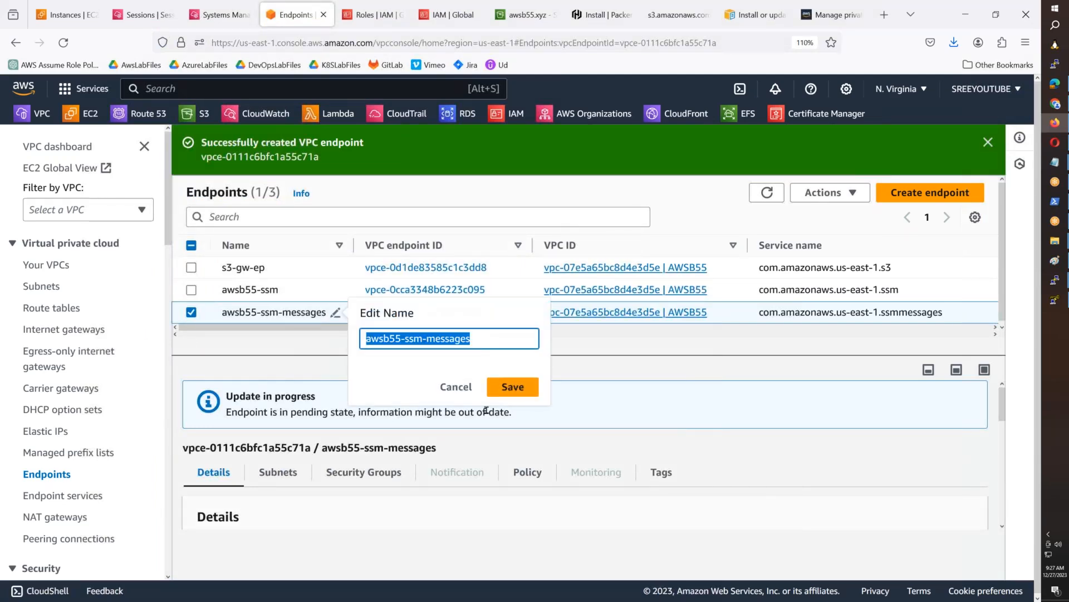
click(486, 409)
- Start a new VPC endpoint and set its name tag to awsb55-ec2-messages
click(955, 199)
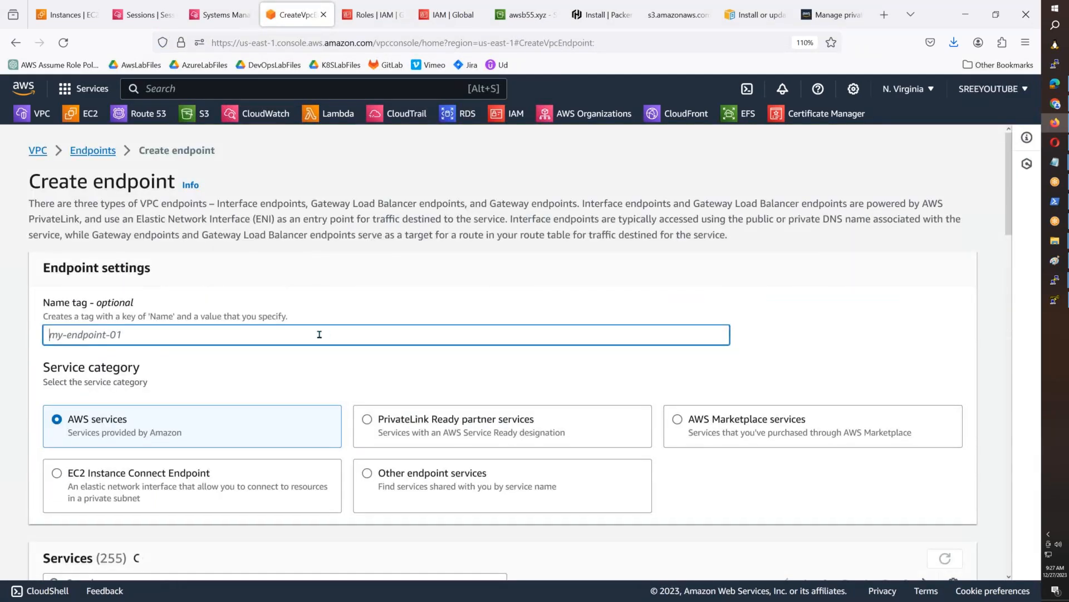
click(320, 334)
key(ctrl+v)
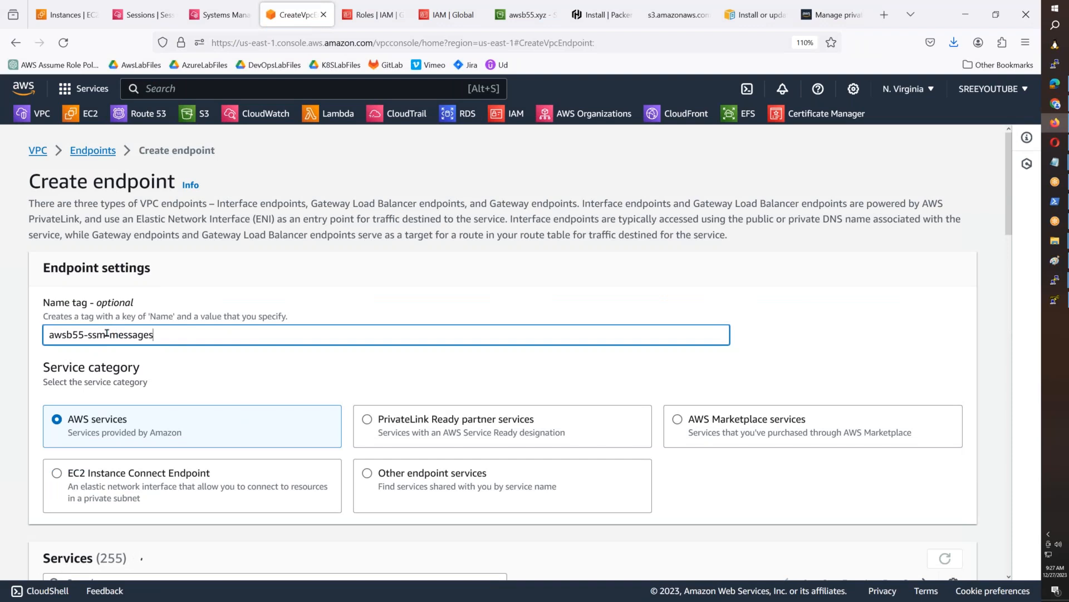
key(BackSpace)
key(BackSpace)
key(BackSpace)
text(ec2)
click(244, 386)
- Filter the AWS services by "ec2" and select com.amazonaws.us-east-1.ec2messages for the endpoint
scroll(243, 389, down, 4)
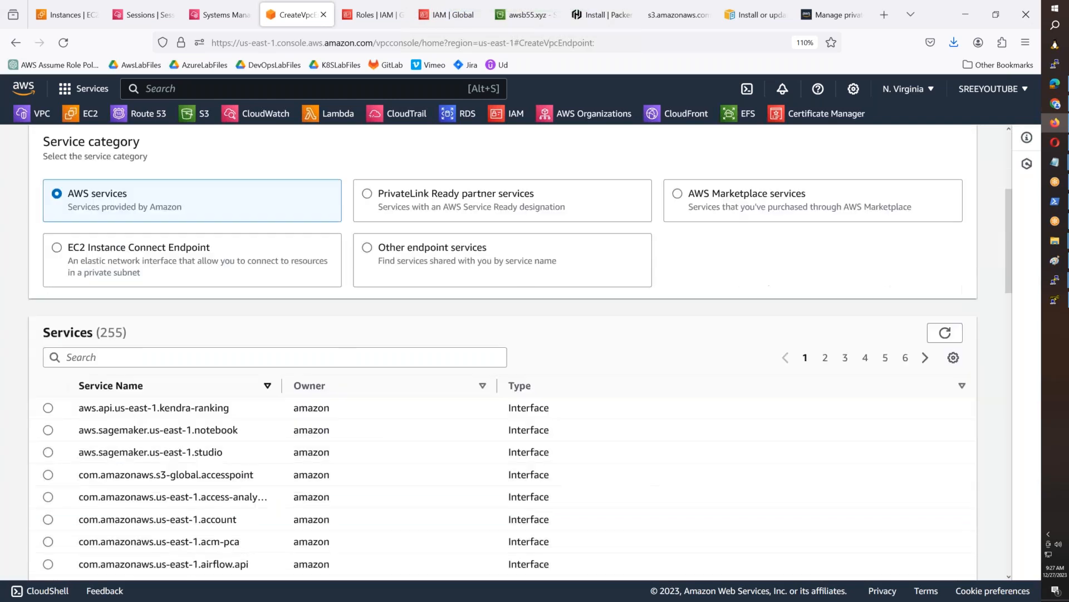
click(212, 359)
text(ec2)
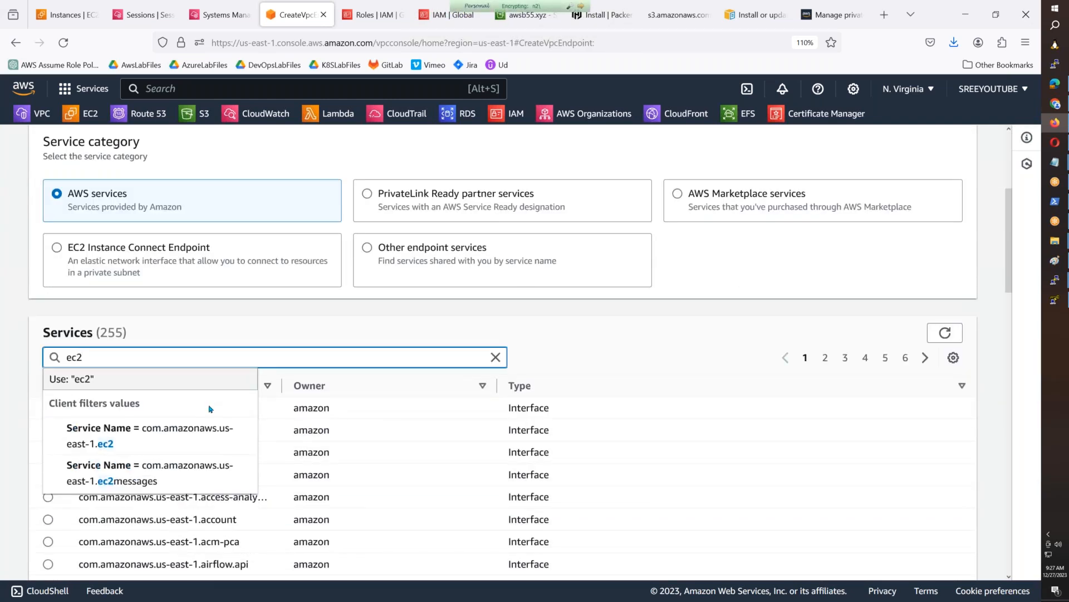
click(196, 387)
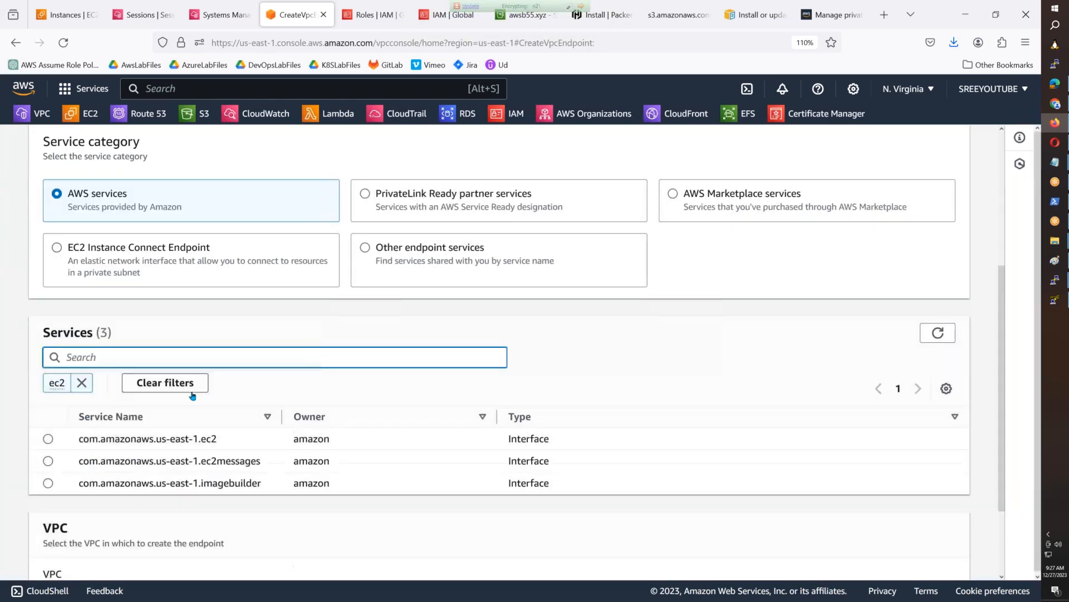
click(48, 461)
- Set the ec2messages endpoint's VPC to AWSB55 and its us-east-1a subnet to AWSB55-Private-Subnet-1
scroll(79, 452, down, 3)
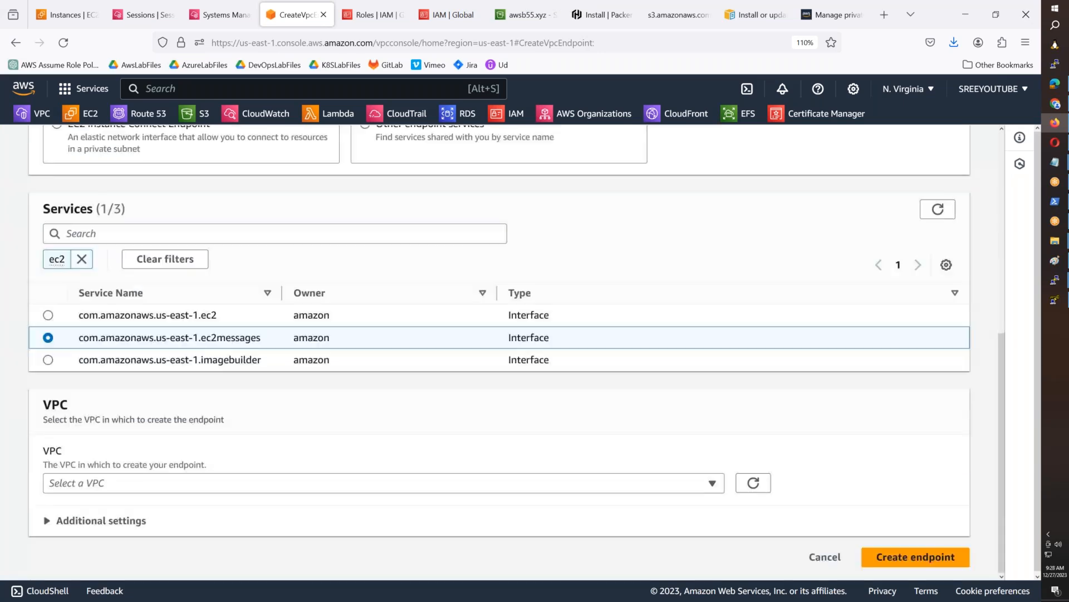
click(195, 481)
scroll(196, 430, down, 3)
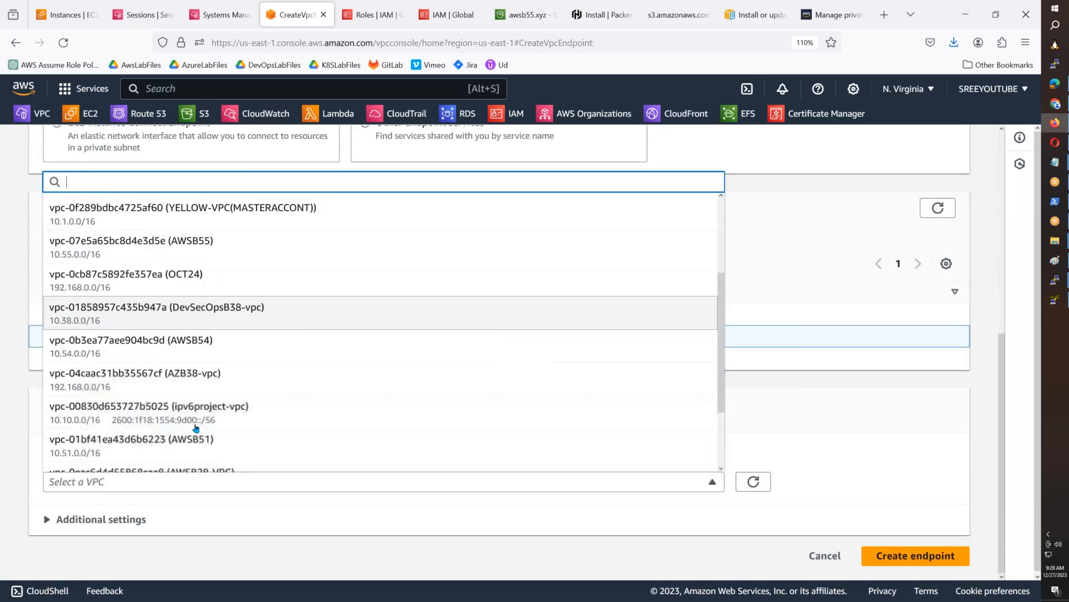
scroll(203, 362, up, 2)
click(211, 309)
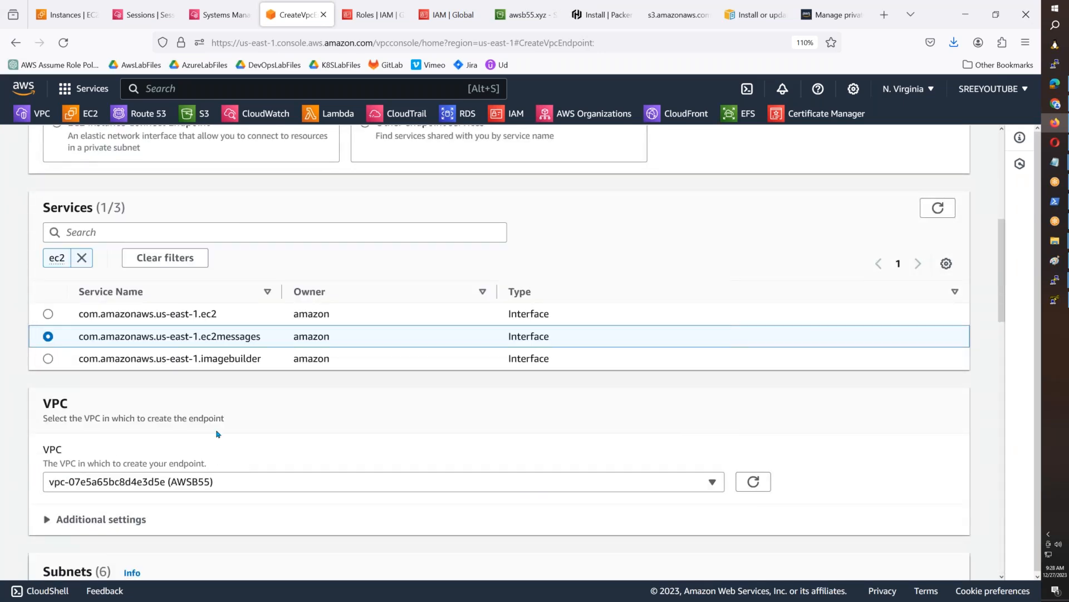
scroll(215, 437, down, 4)
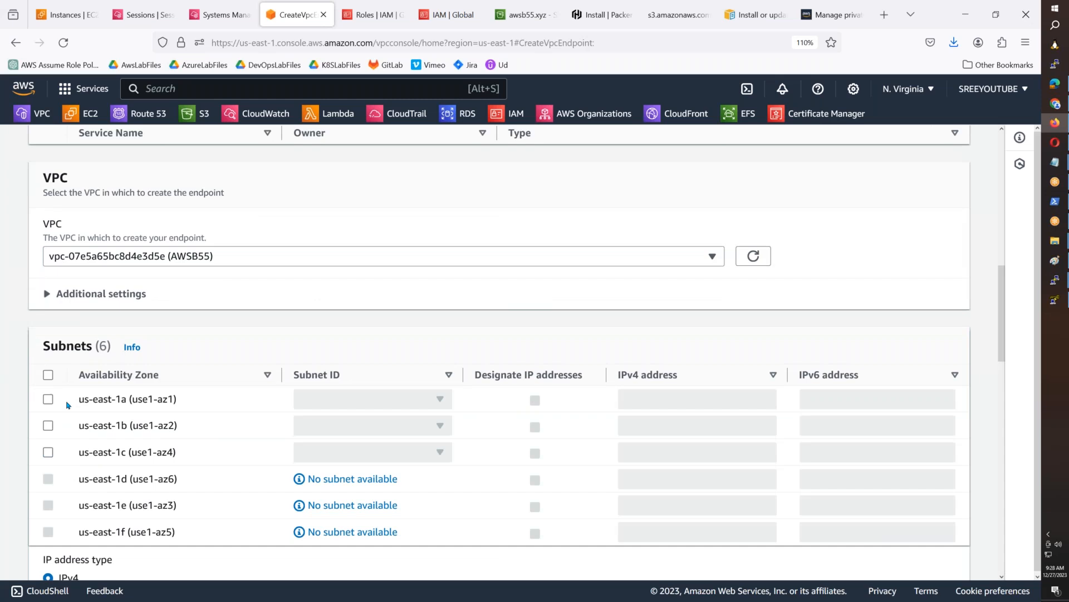
click(68, 405)
click(340, 402)
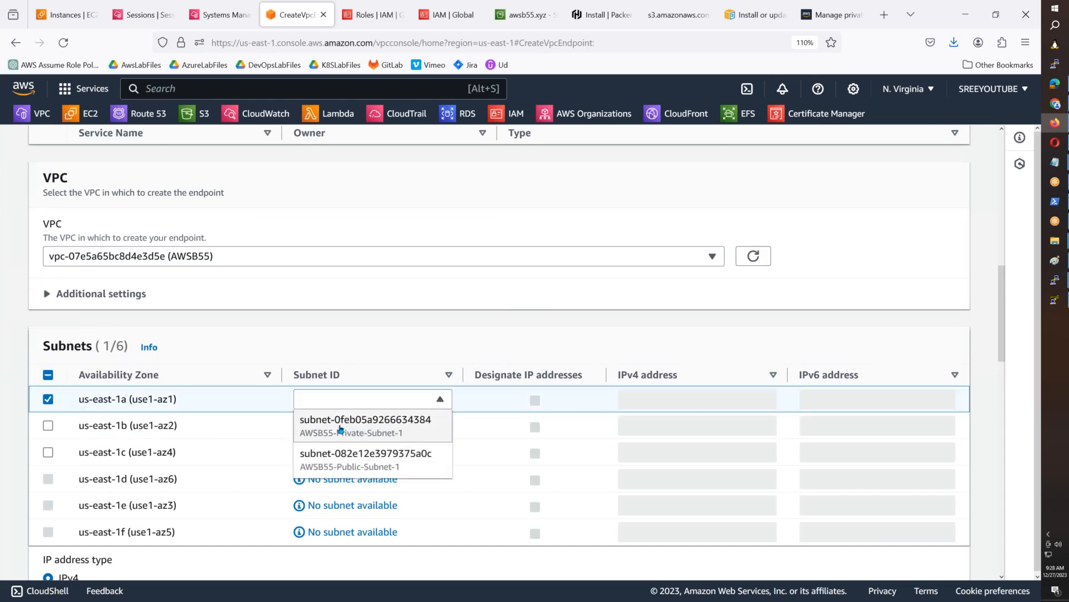
click(341, 427)
- Assign both the default and AllowAllTraffic security groups and create the ec2messages endpoint
scroll(248, 440, down, 6)
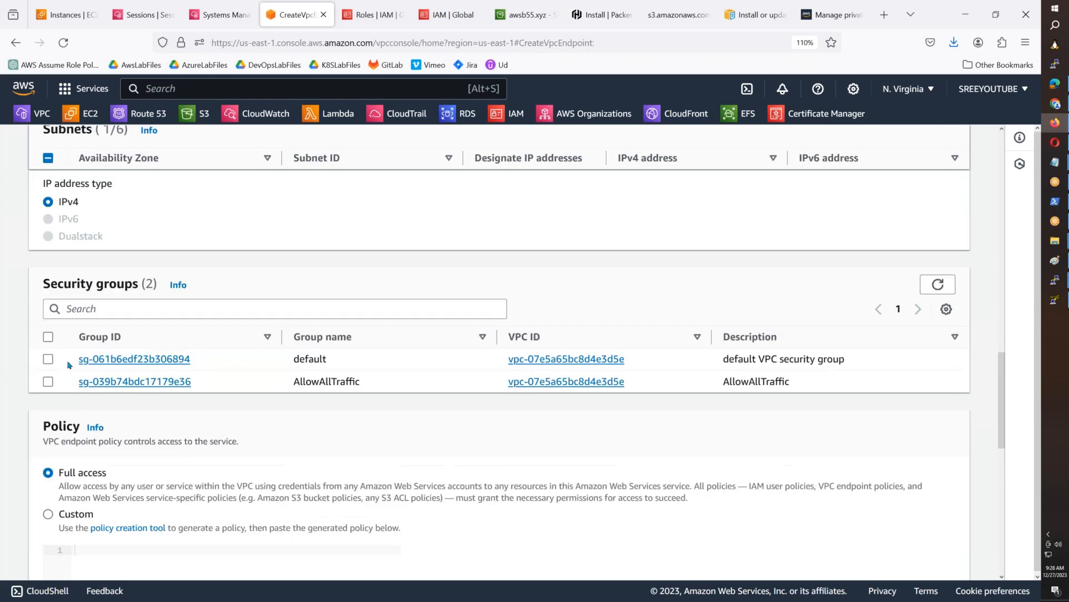
click(46, 336)
scroll(207, 427, down, 5)
scroll(207, 427, down, 2)
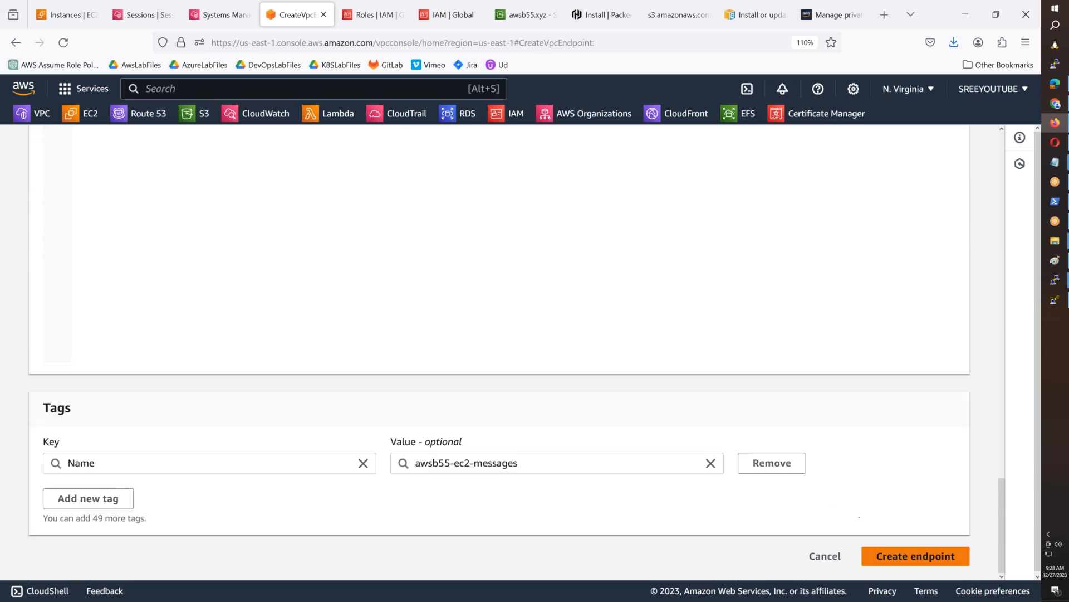
click(908, 565)
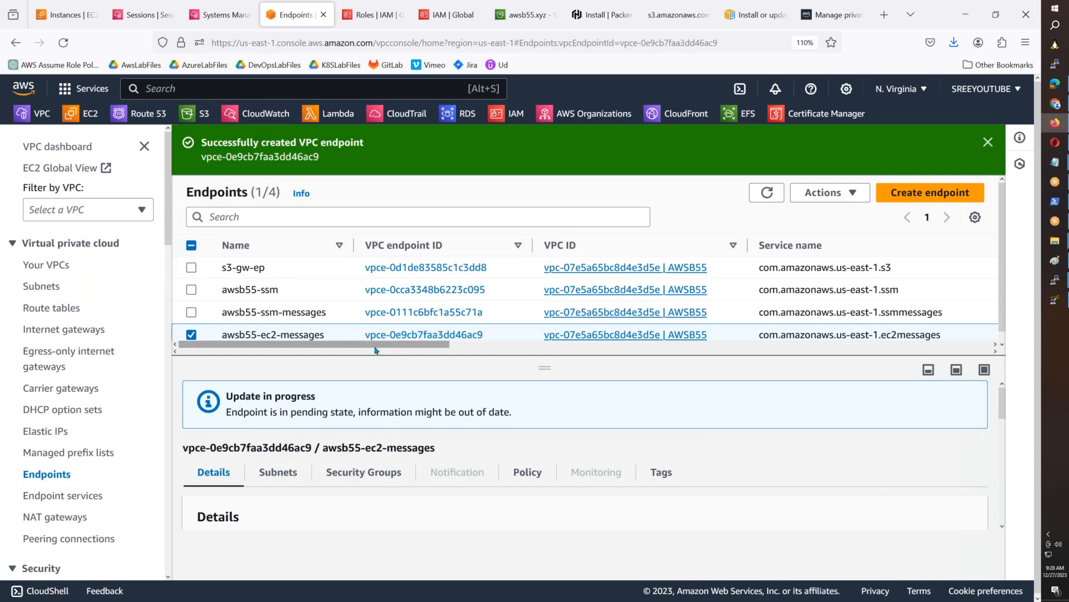
- Dismiss the creation notice and refresh the endpoints list to check the status of each endpoint
drag(376, 349, 582, 349)
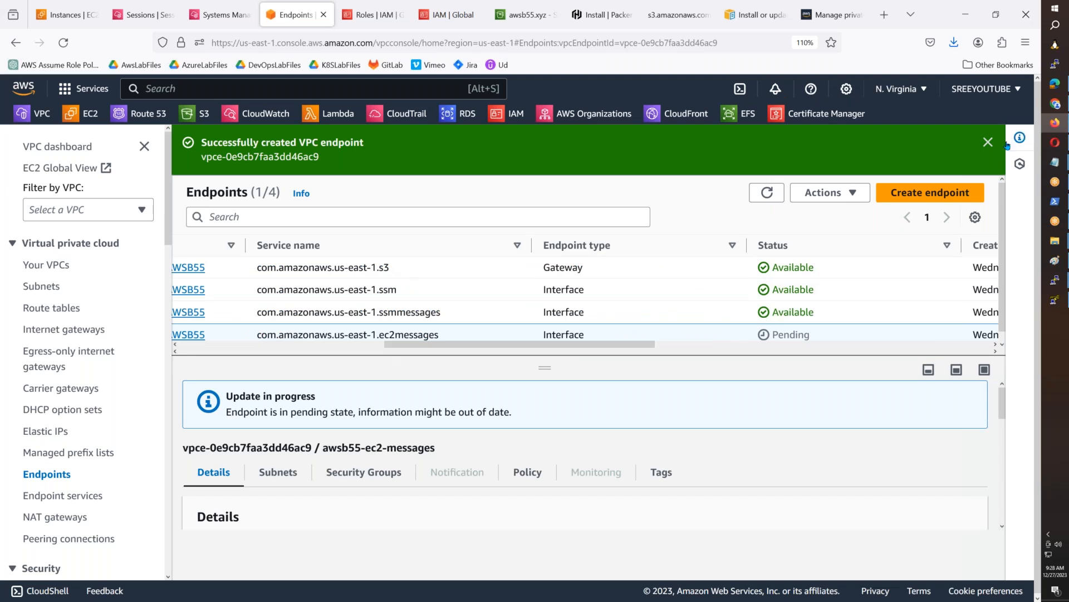
click(988, 143)
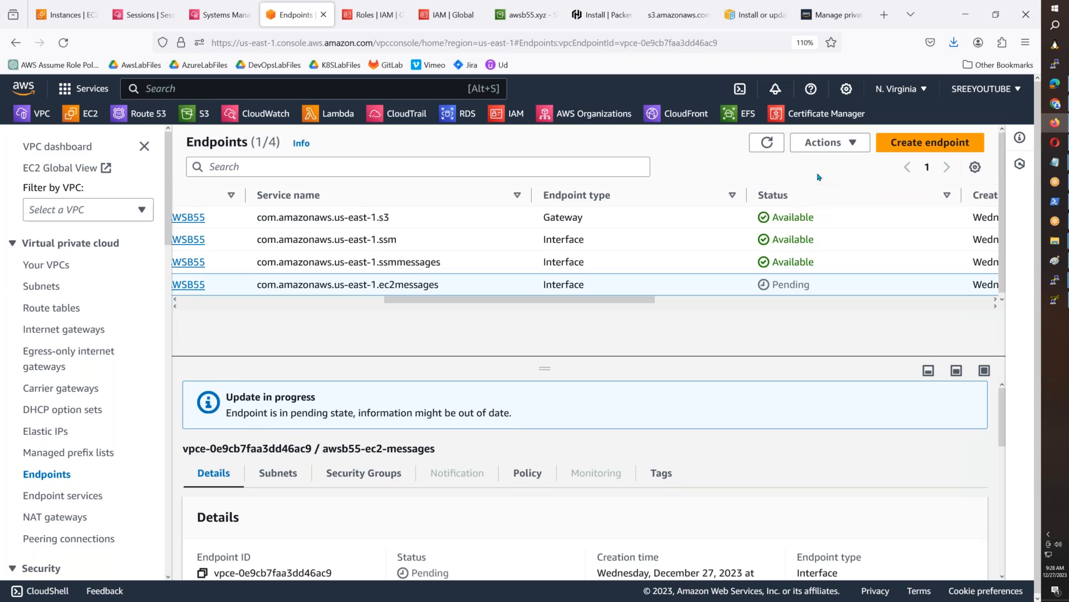
click(775, 145)
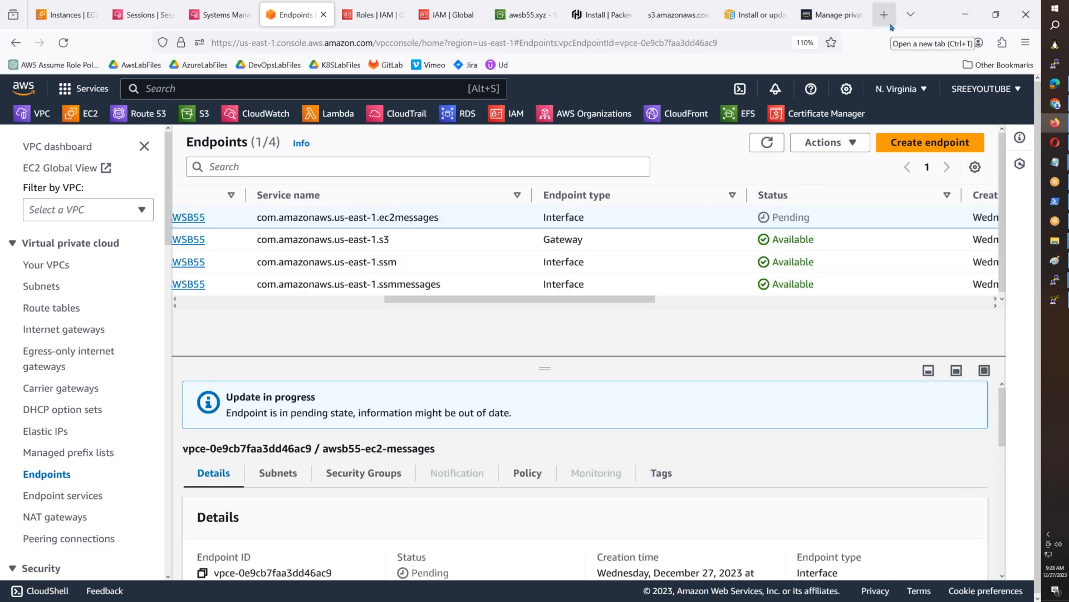
- Open Google in a new browser tab and search for "mongodb atlas login"
click(884, 16)
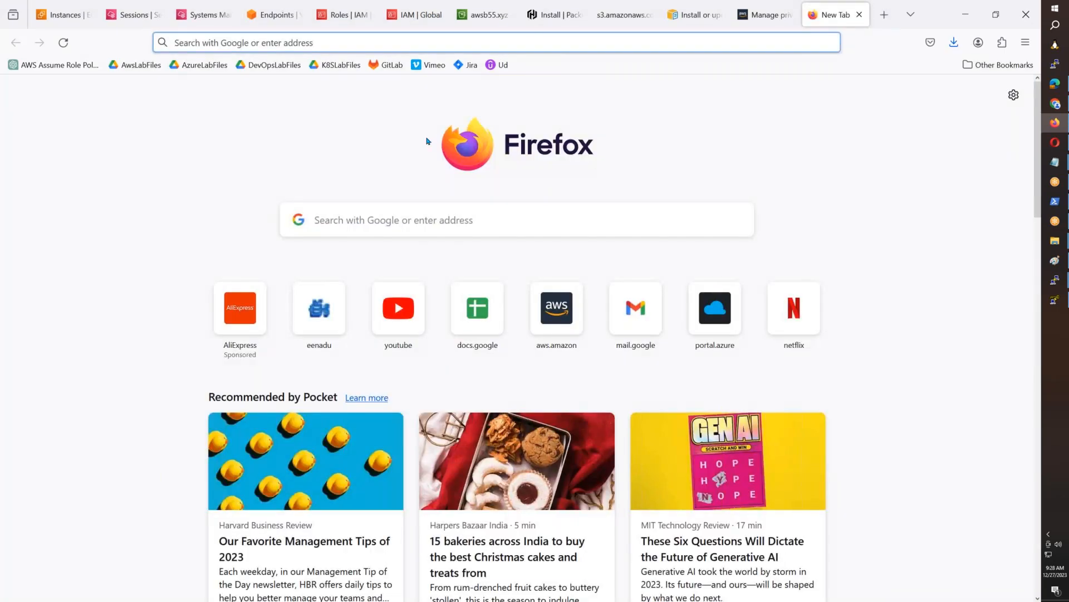
text(google.com/)
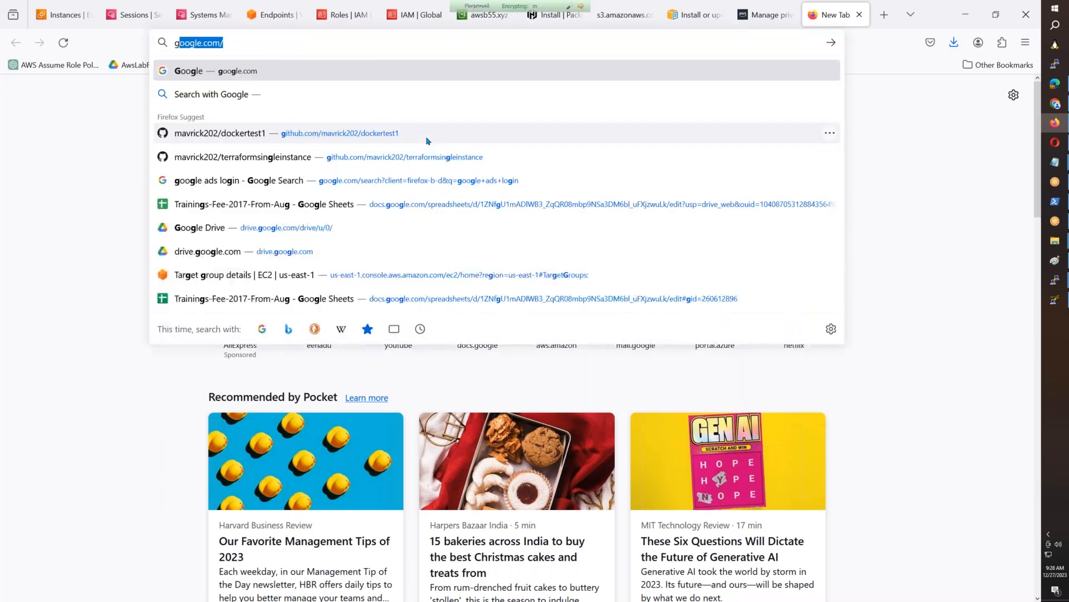
key(Return)
text(mongo at)
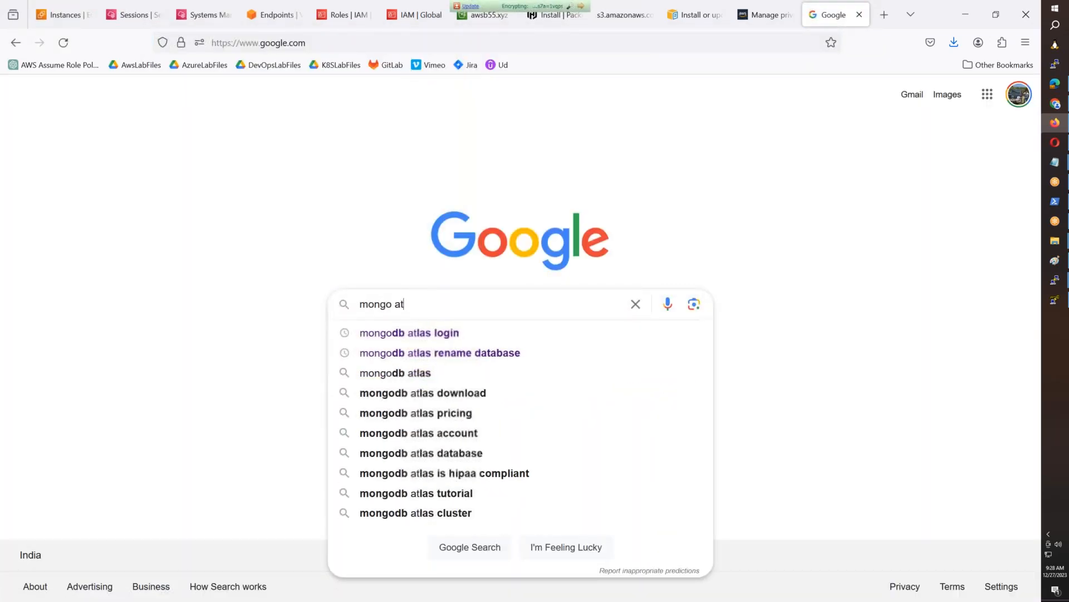
key(Down)
key(Return)
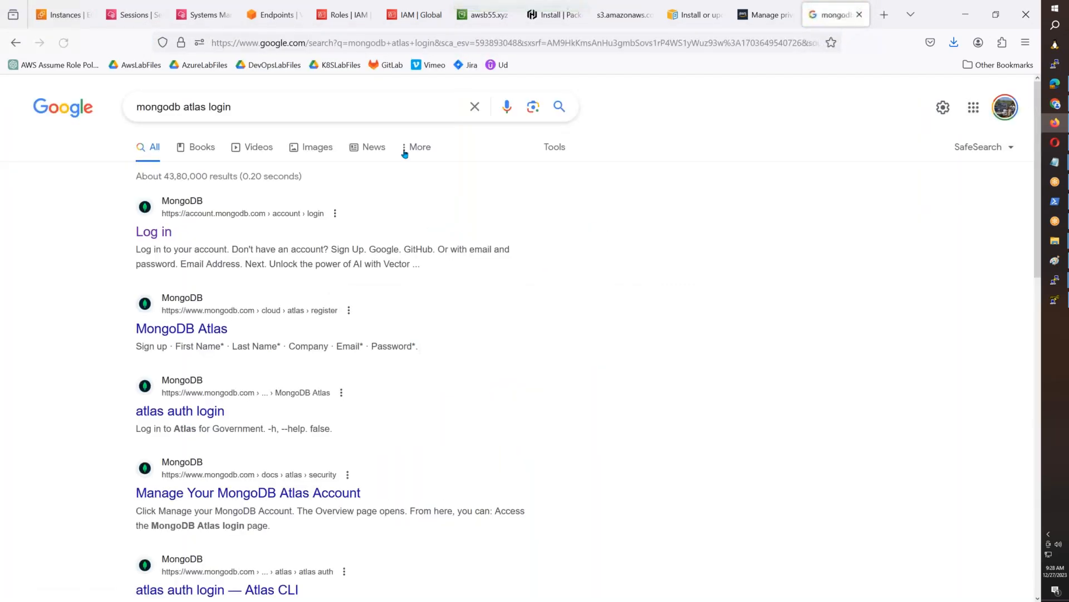
- Open the MongoDB login page and sign in to Atlas with the first listed Google account
click(156, 233)
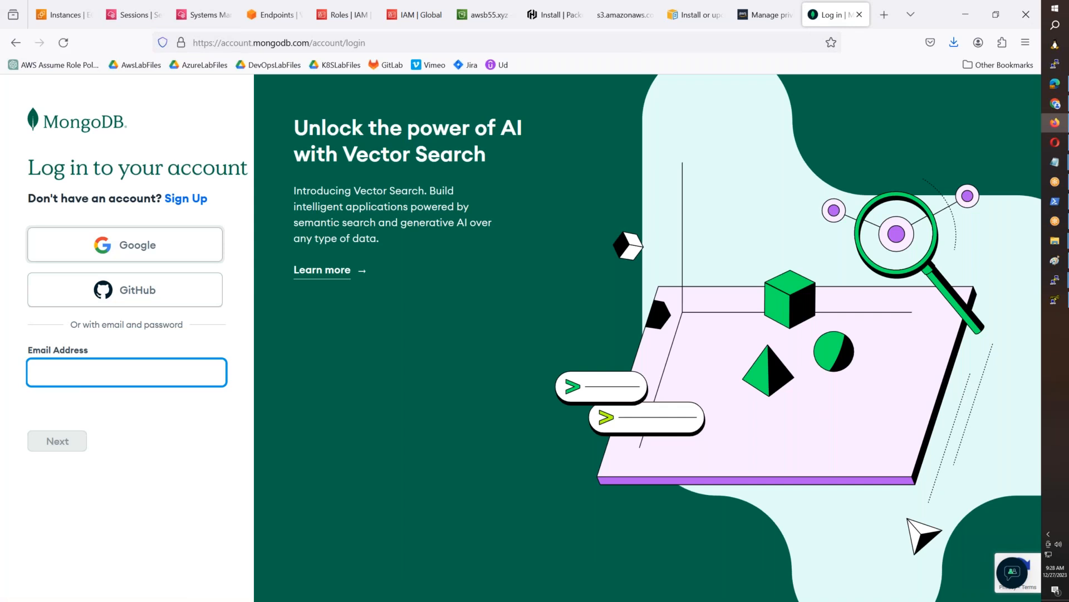
click(151, 252)
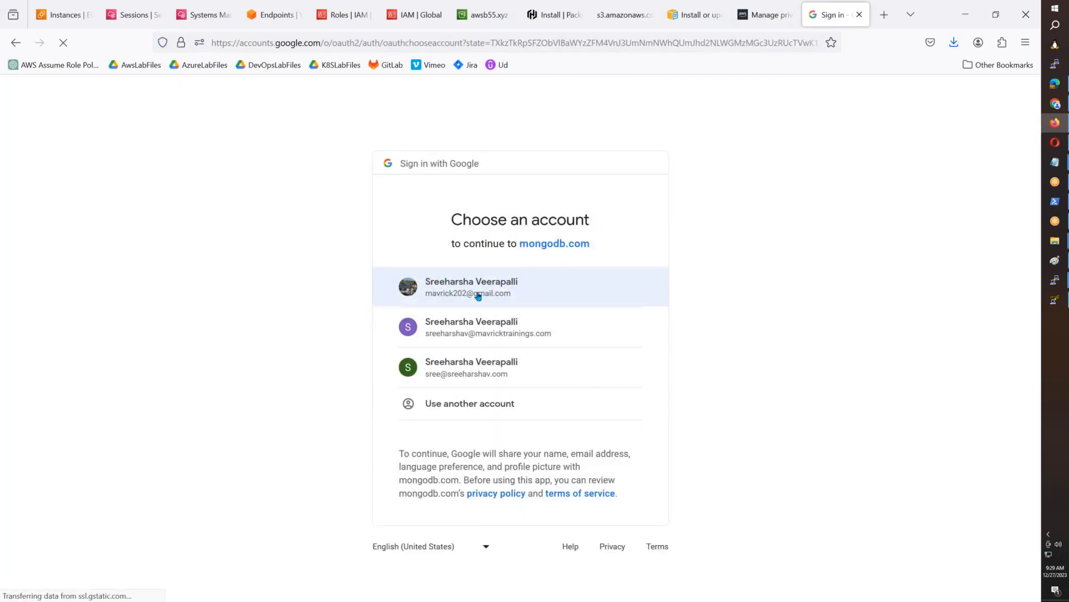
click(471, 283)
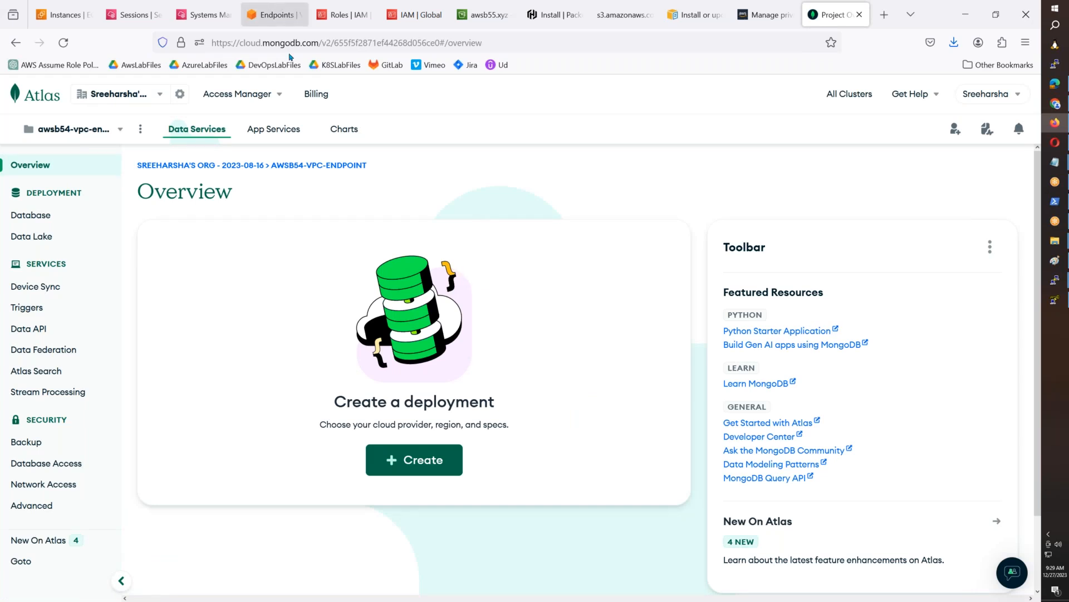
- Try to delete the awsb54-vpc-endpoint project from the organization's project list, entering the project name as confirmation
click(185, 168)
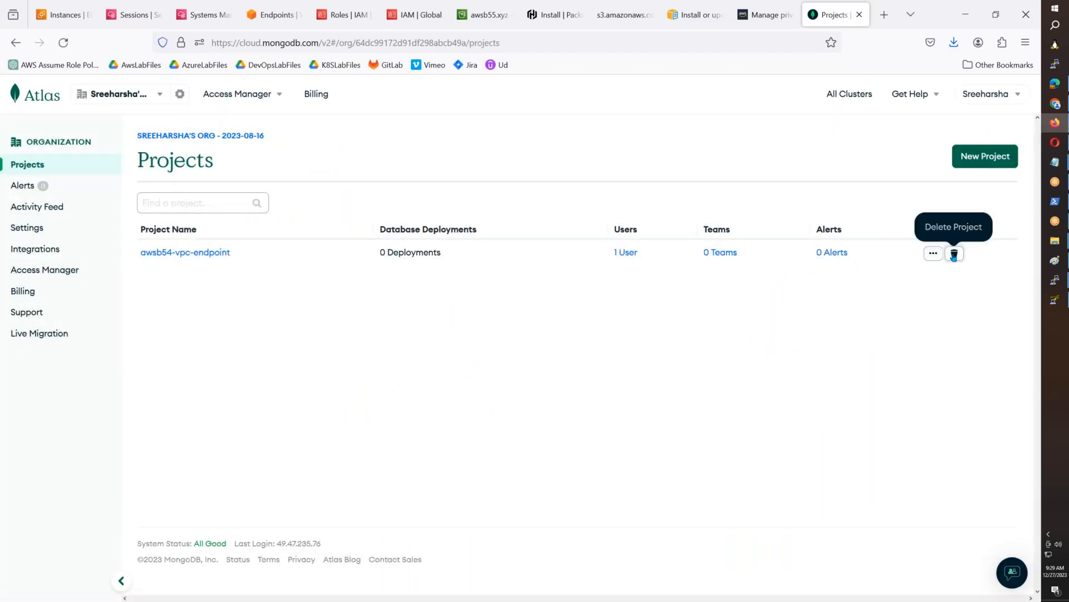
click(955, 253)
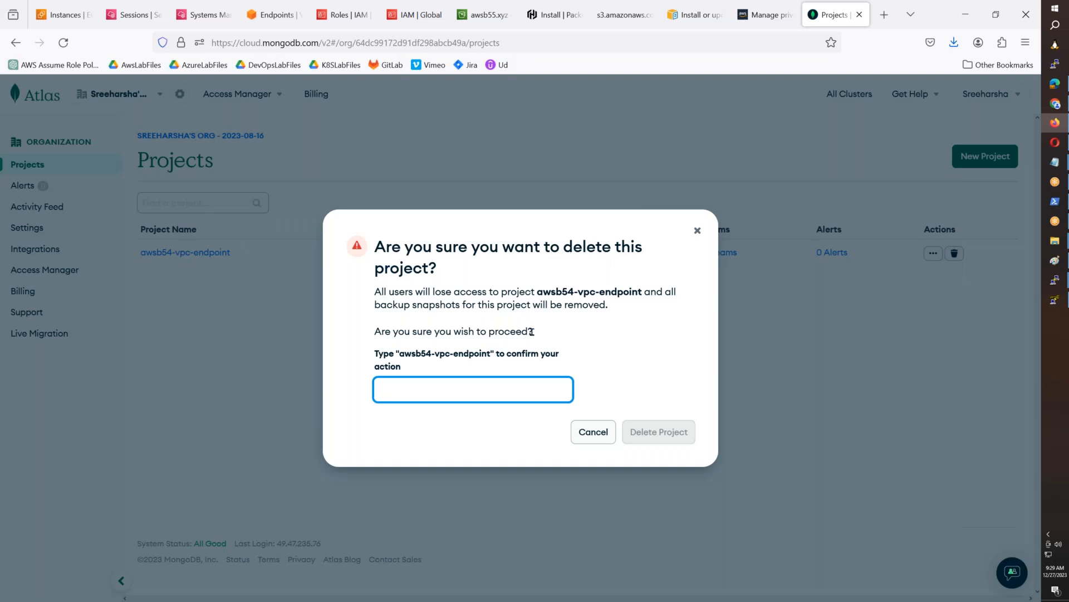
drag(490, 354, 400, 363)
key(ctrl+c)
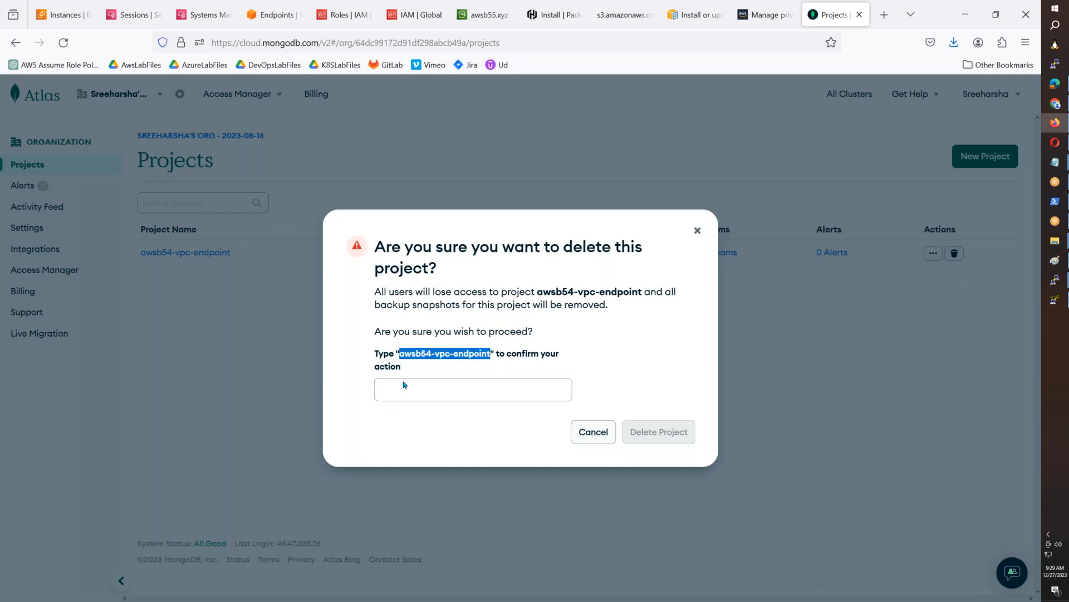
click(404, 384)
key(ctrl+v)
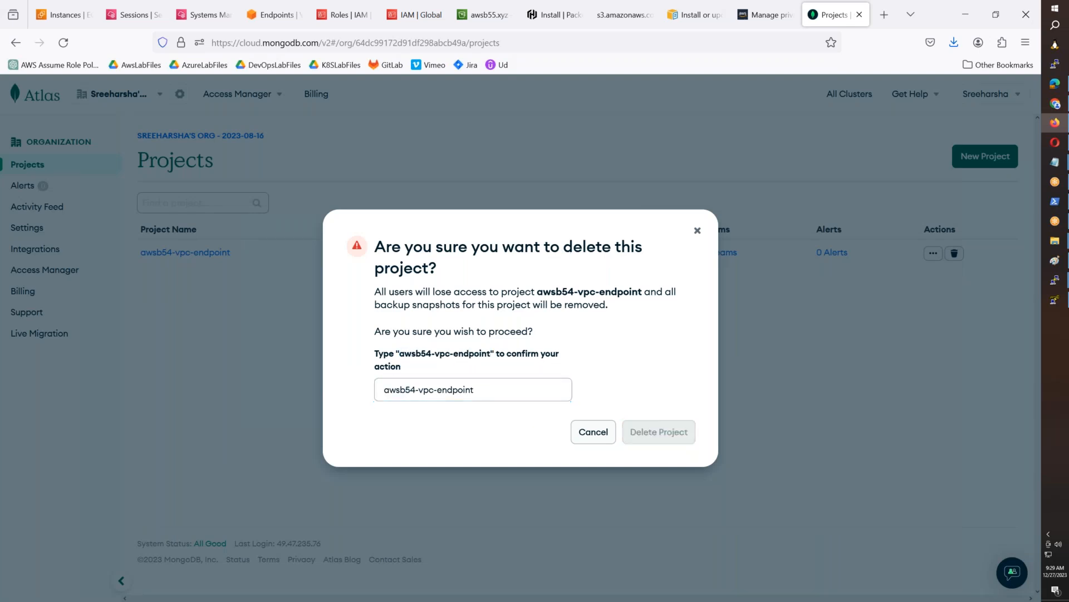
click(485, 385)
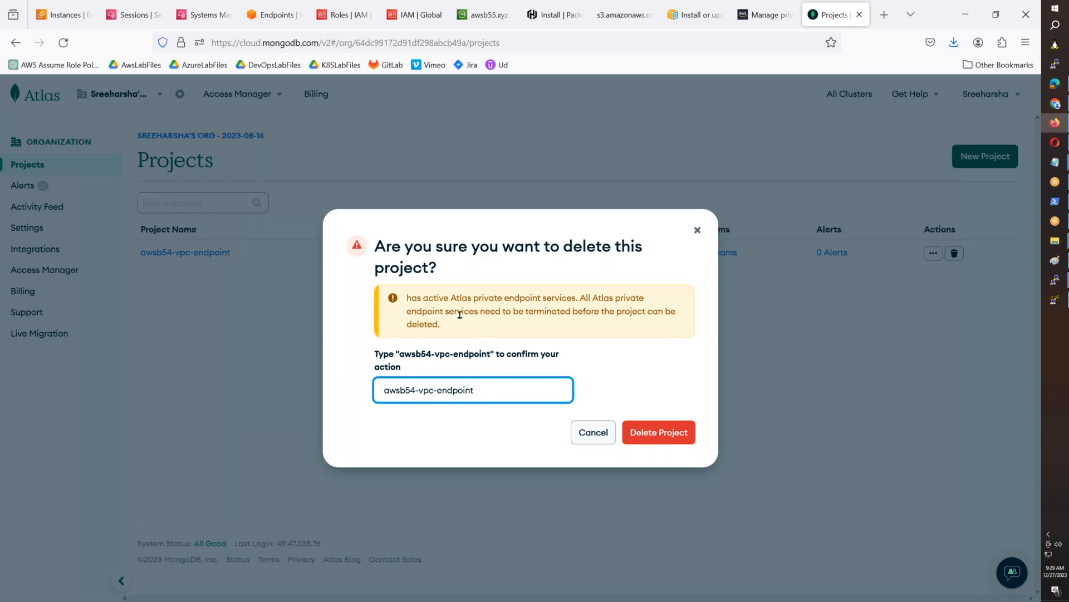
click(580, 433)
- Open the awsb54-vpc-endpoint project and go to its Network Access settings
click(179, 254)
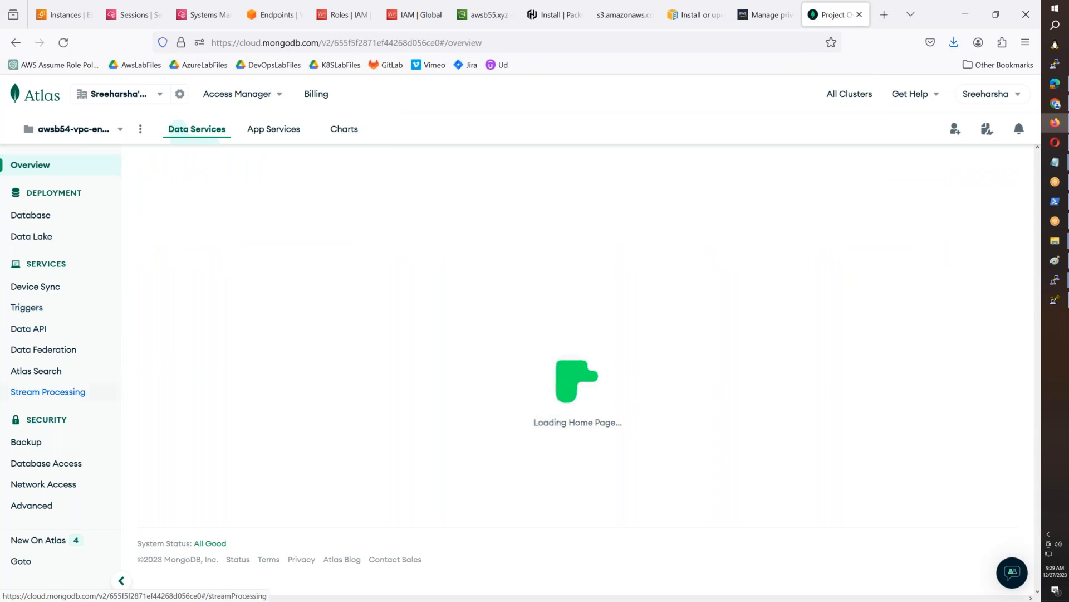
click(46, 465)
click(46, 485)
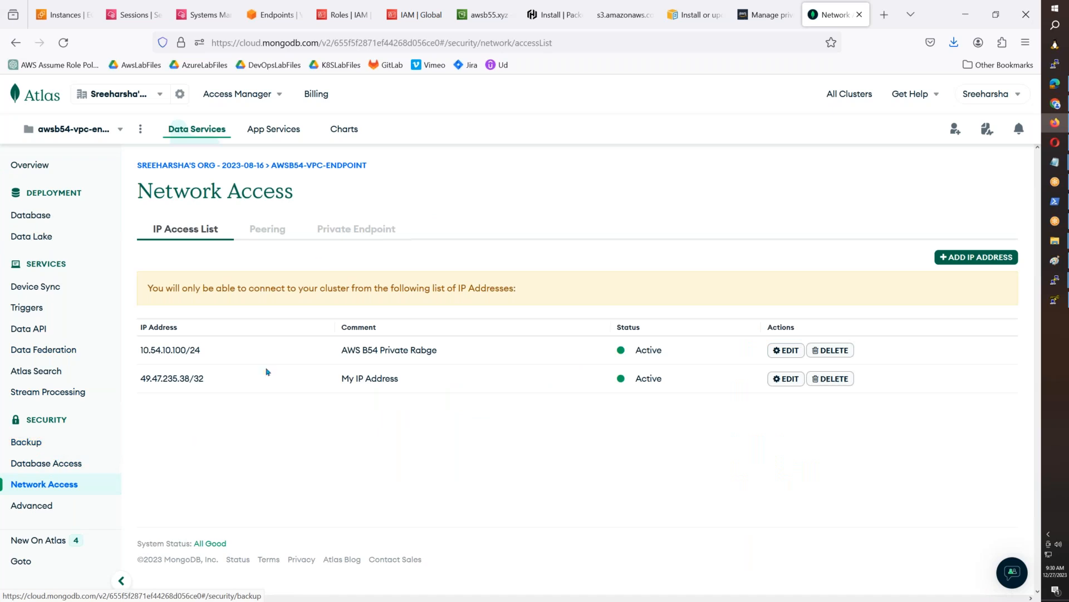
- Terminate the dedicated cluster's AWS us-east-1 private endpoint in the awsb54-vpc-endpoint project and confirm removing its access
click(339, 226)
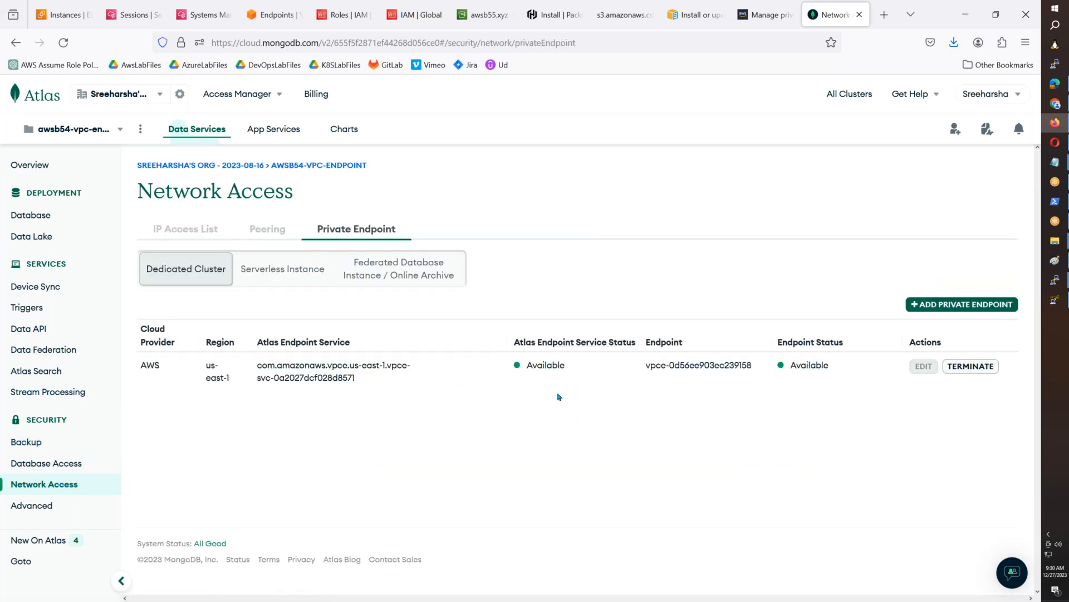
click(977, 373)
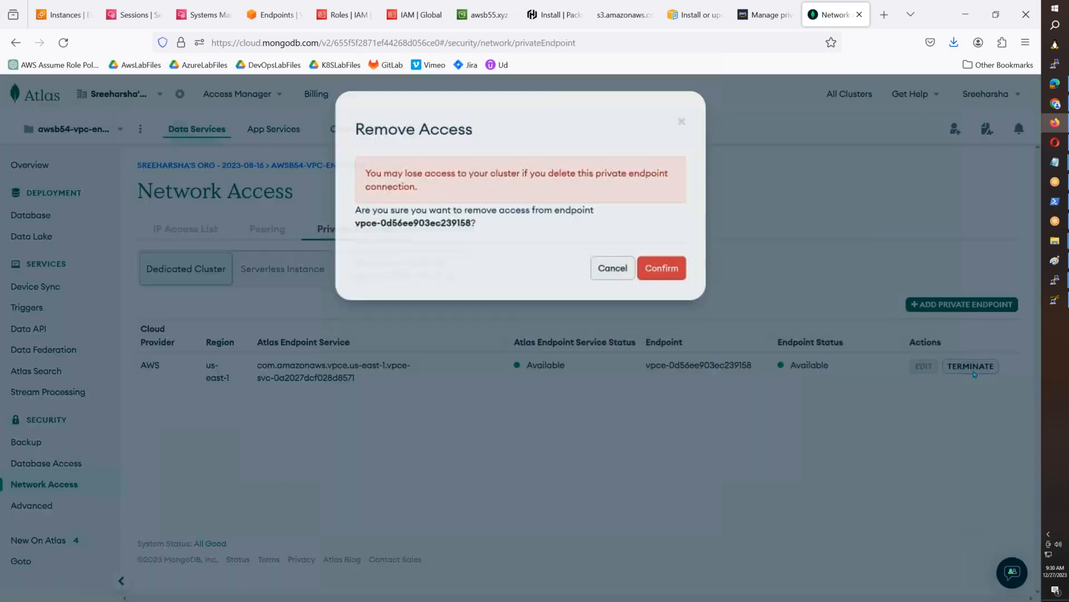
click(668, 272)
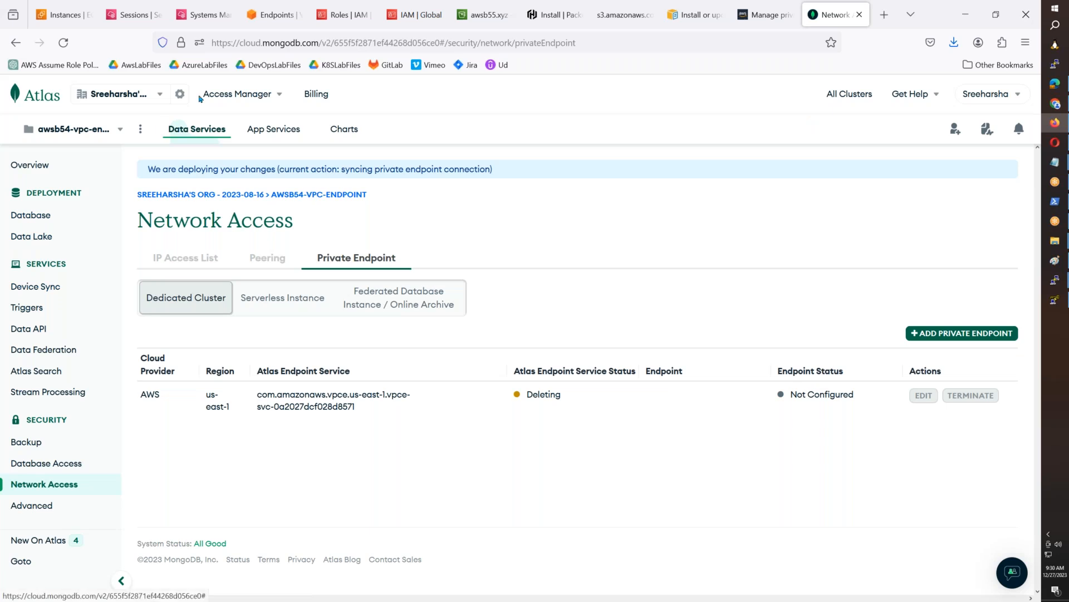
- Review the organization's billing overview, including the running invoice, the monthly usage chart and the available credits
click(294, 93)
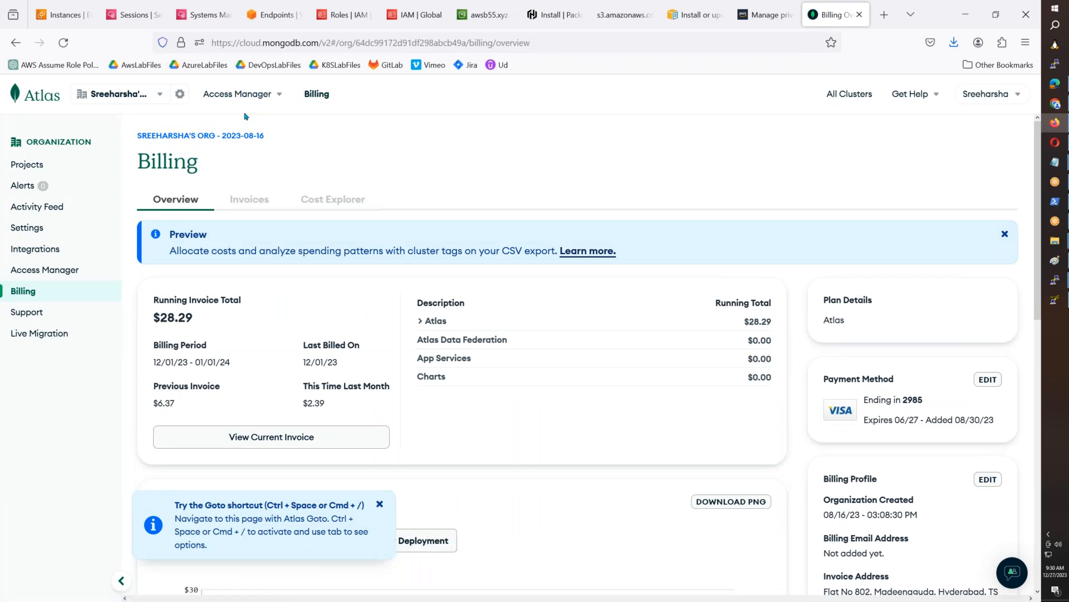
scroll(501, 329, down, 6)
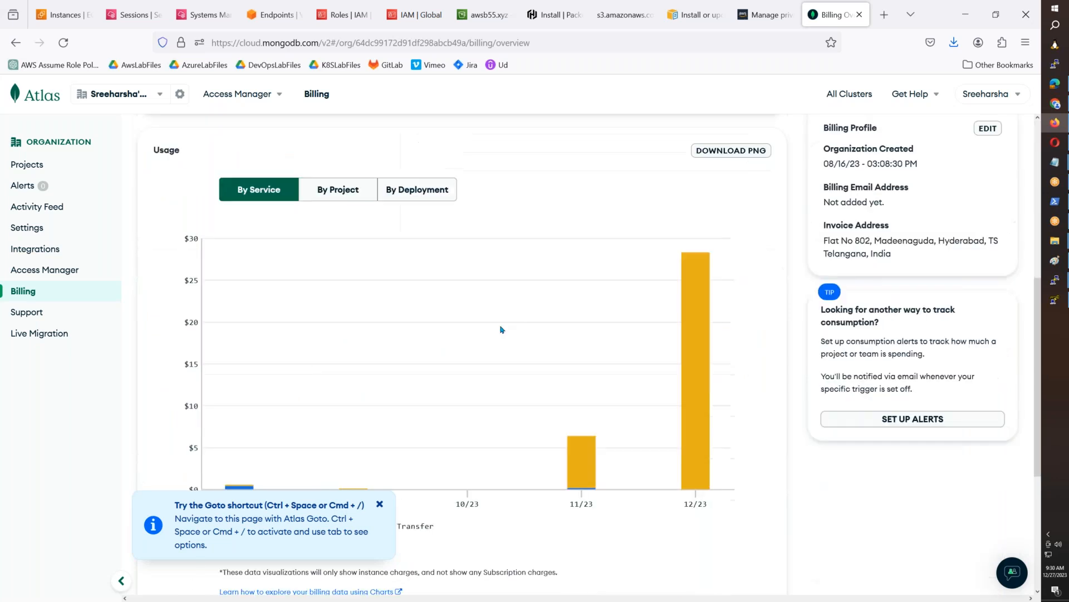
scroll(493, 332, down, 4)
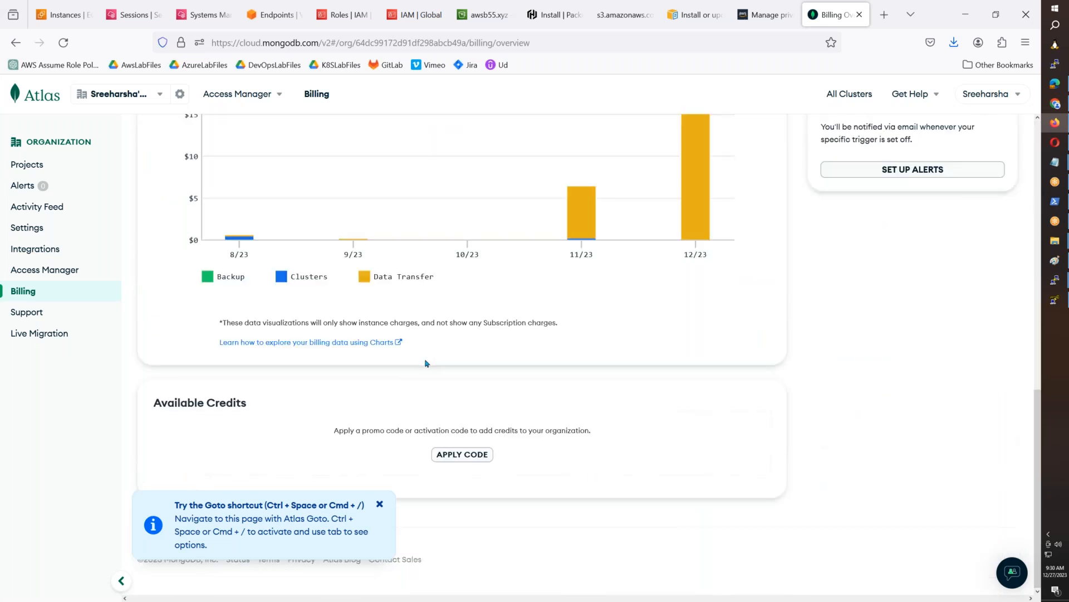
scroll(426, 363, up, 10)
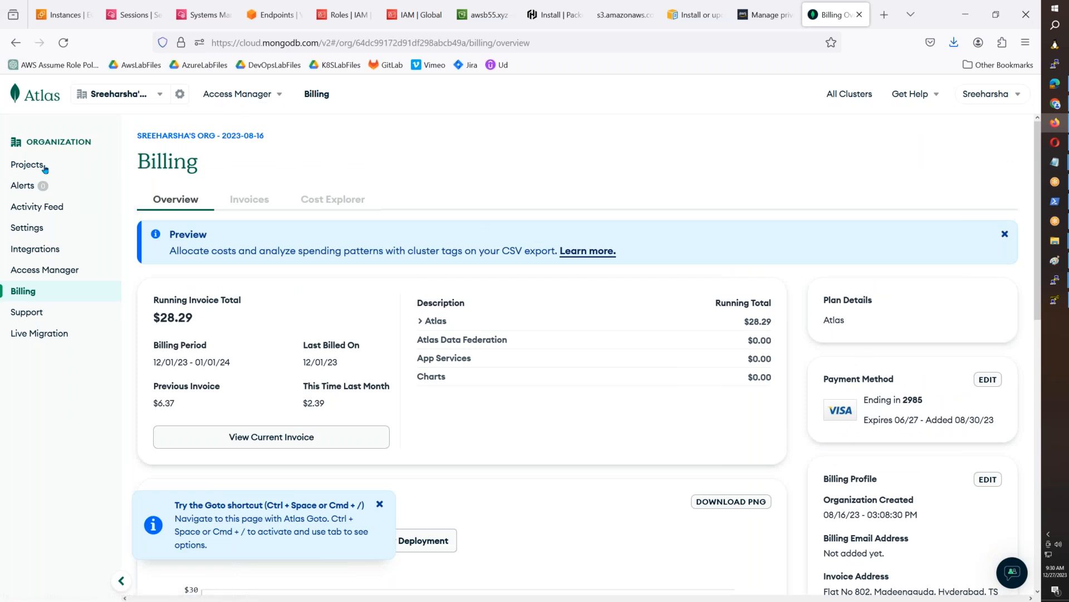
- Try again to delete the awsb54-vpc-endpoint project from the organization's projects, entering its name as confirmation, and dismiss the dialog
click(45, 167)
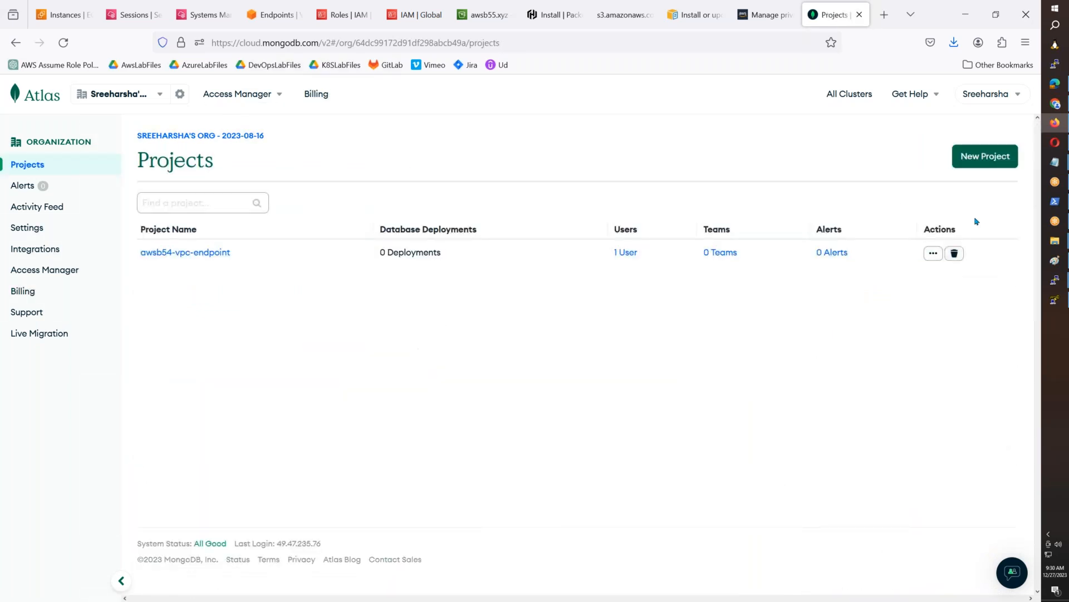
click(954, 253)
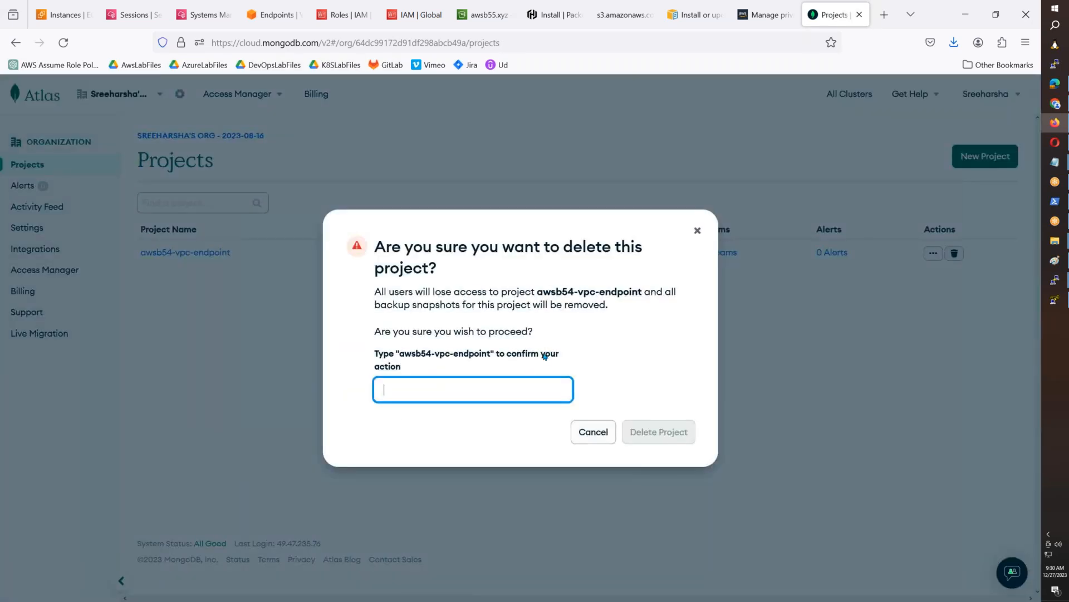
drag(491, 357, 401, 358)
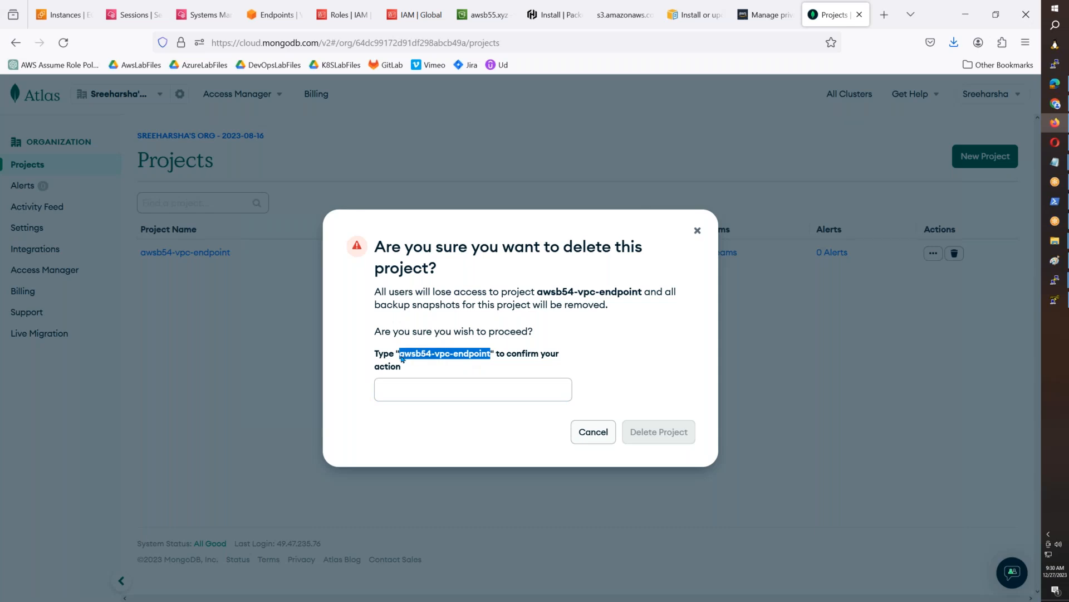
click(406, 385)
key(ctrl+v)
click(659, 433)
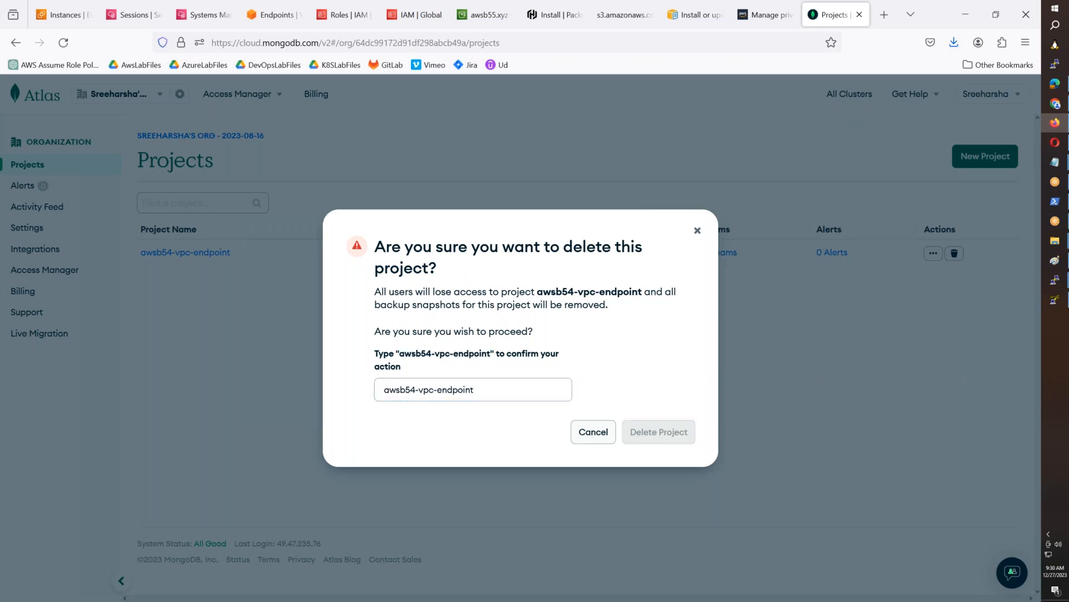
click(592, 432)
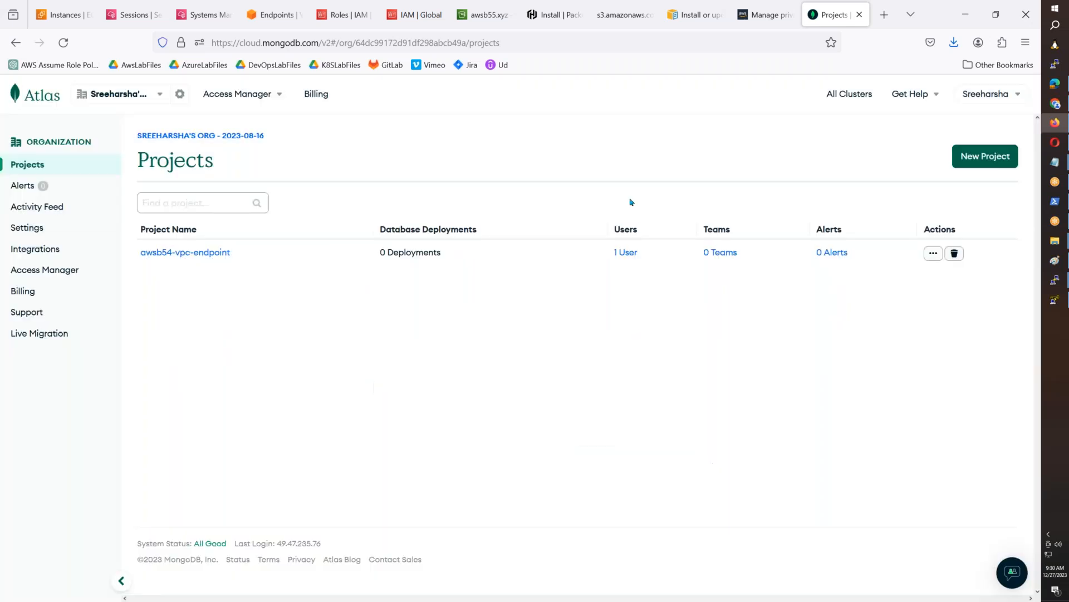
- Create a new project named awsb55-vpc-endpoint-testing, keeping the current account as Project Owner
click(985, 156)
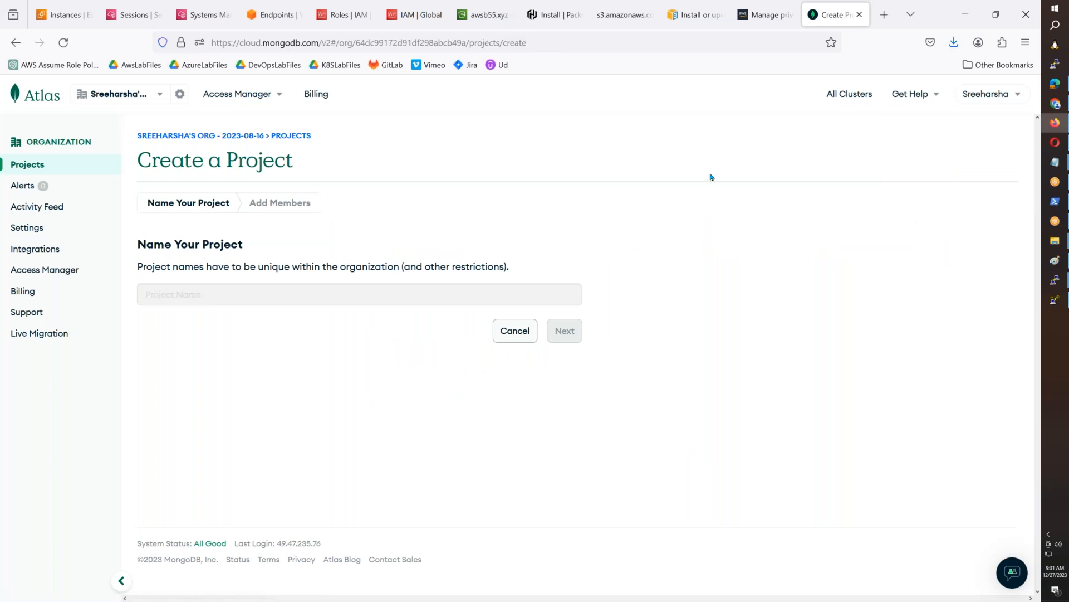
key(ctrl+v)
click(180, 296)
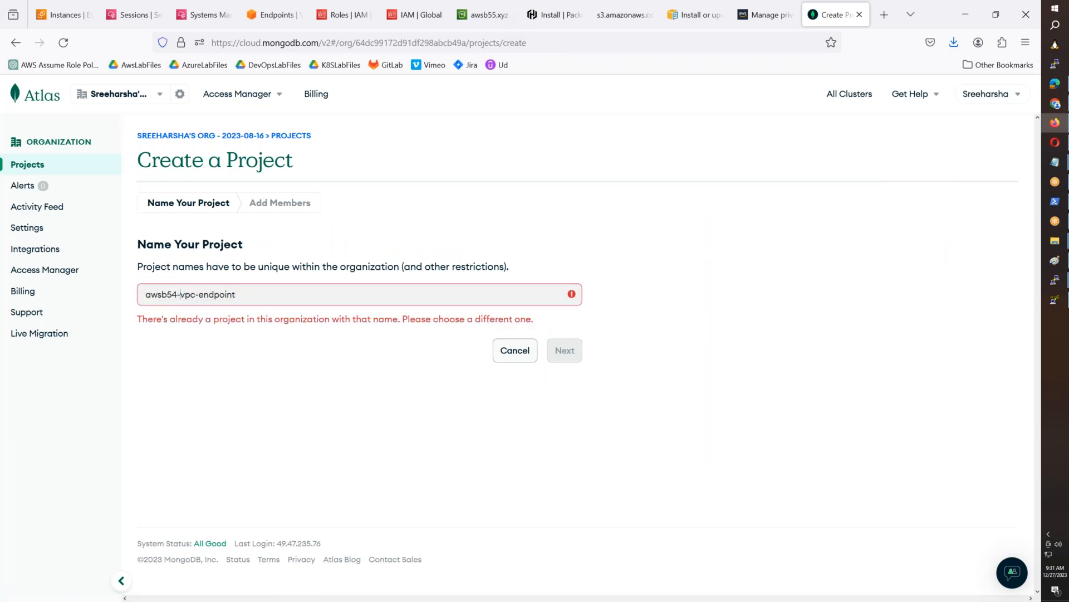
key(BackSpace)
text(5)
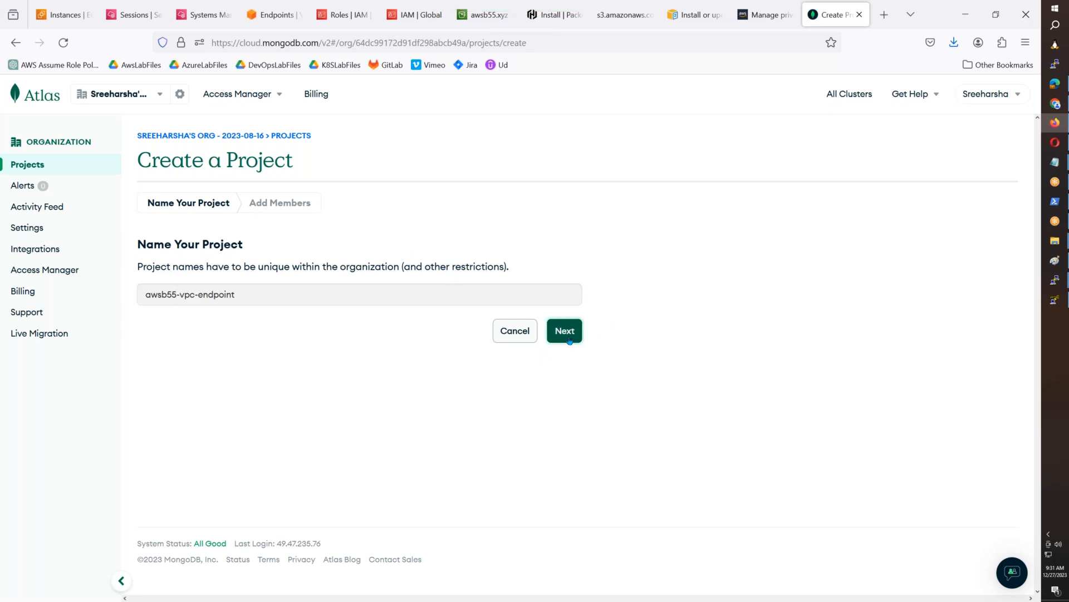
click(317, 300)
text(-testing)
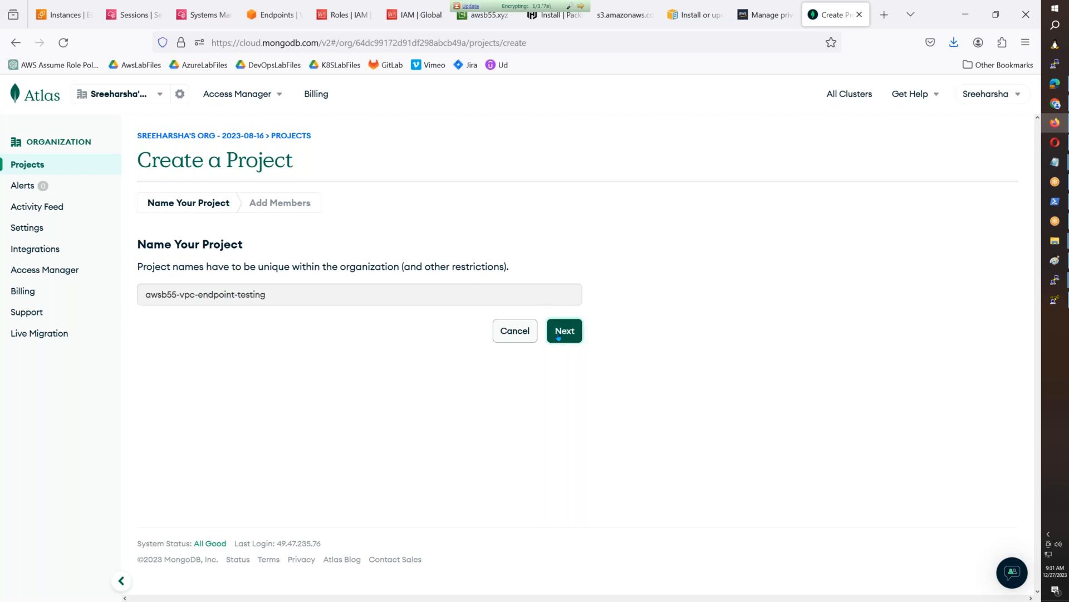
click(559, 336)
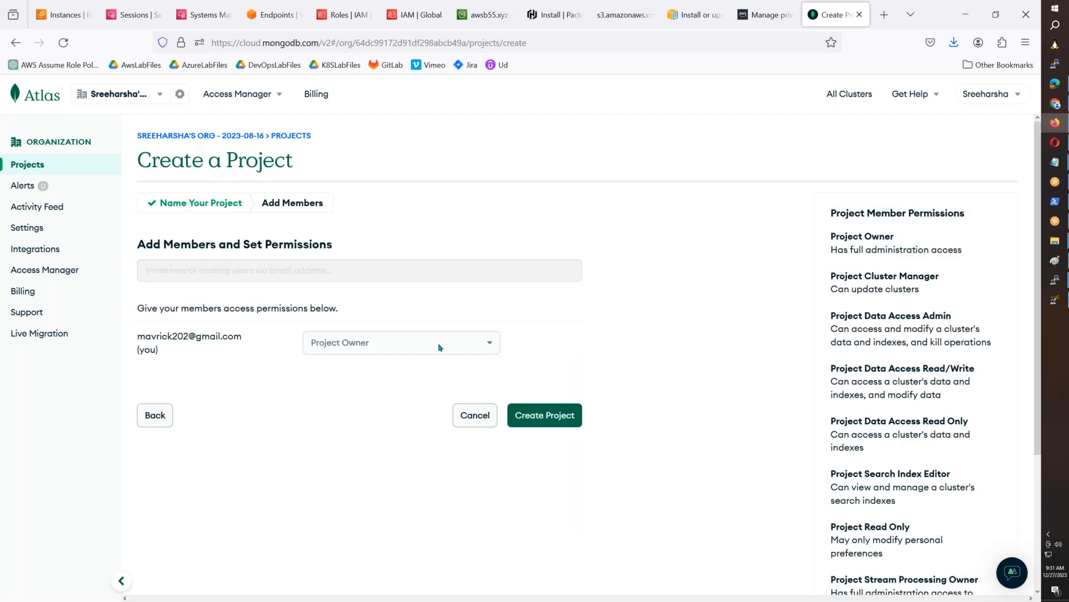
click(540, 416)
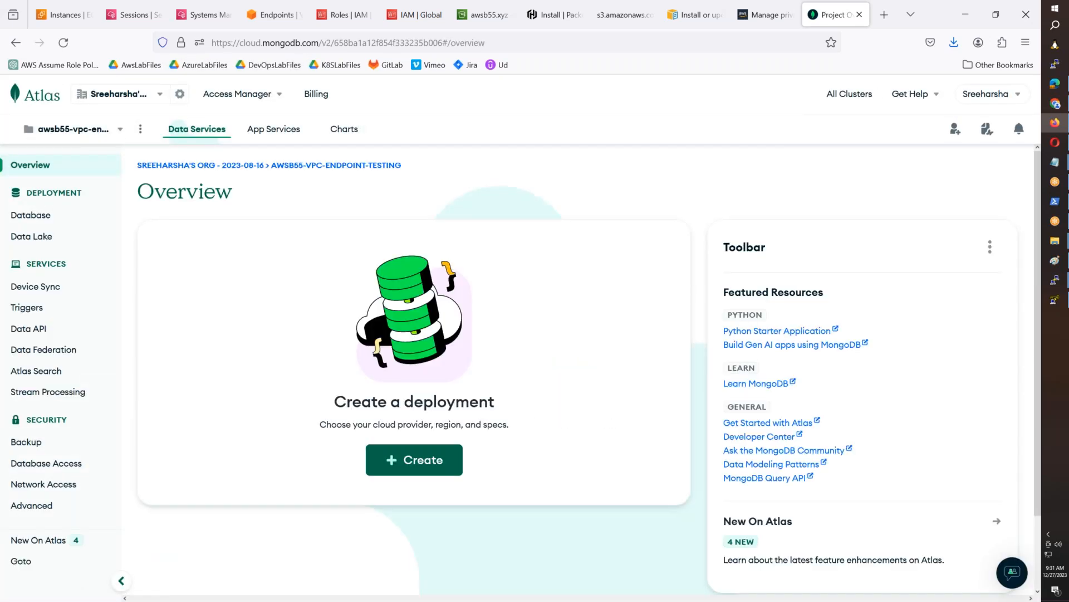
- Start creating a database deployment in the new project and look over the template's tier and provider options
click(432, 459)
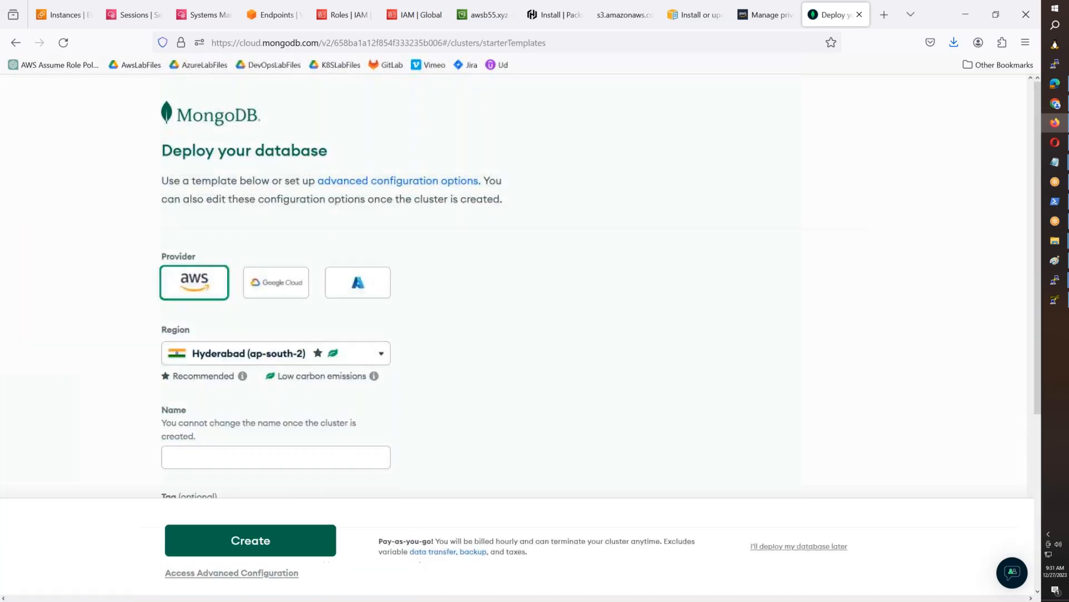
scroll(241, 331, down, 1)
scroll(242, 330, down, 2)
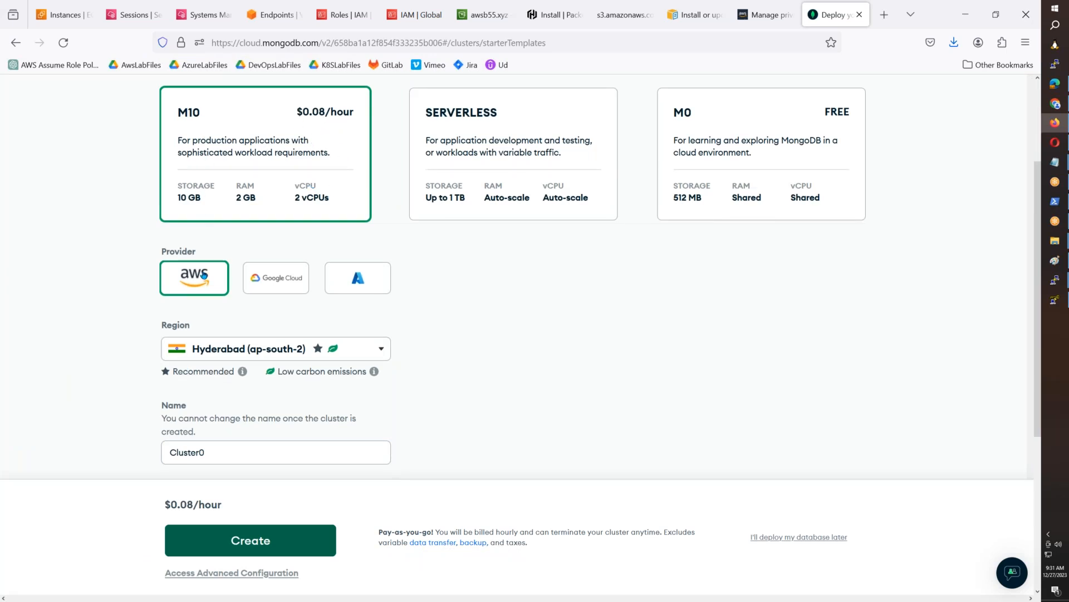
- Set the M10 template's region to N. Virginia (us-east-1) and review its name, tag, auto-scale and backup options
click(277, 345)
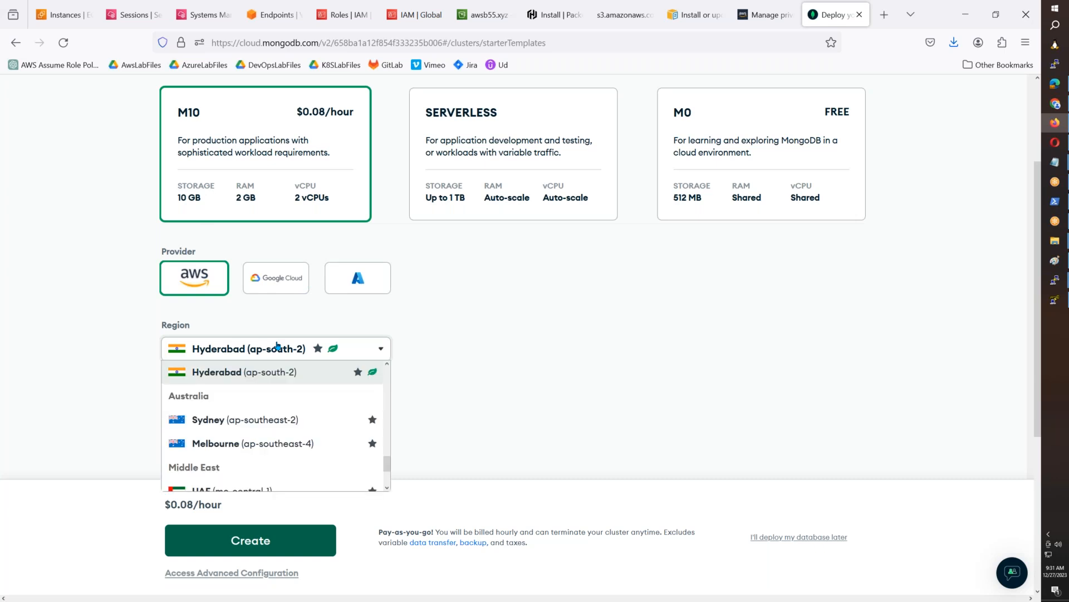
scroll(286, 411, up, 10)
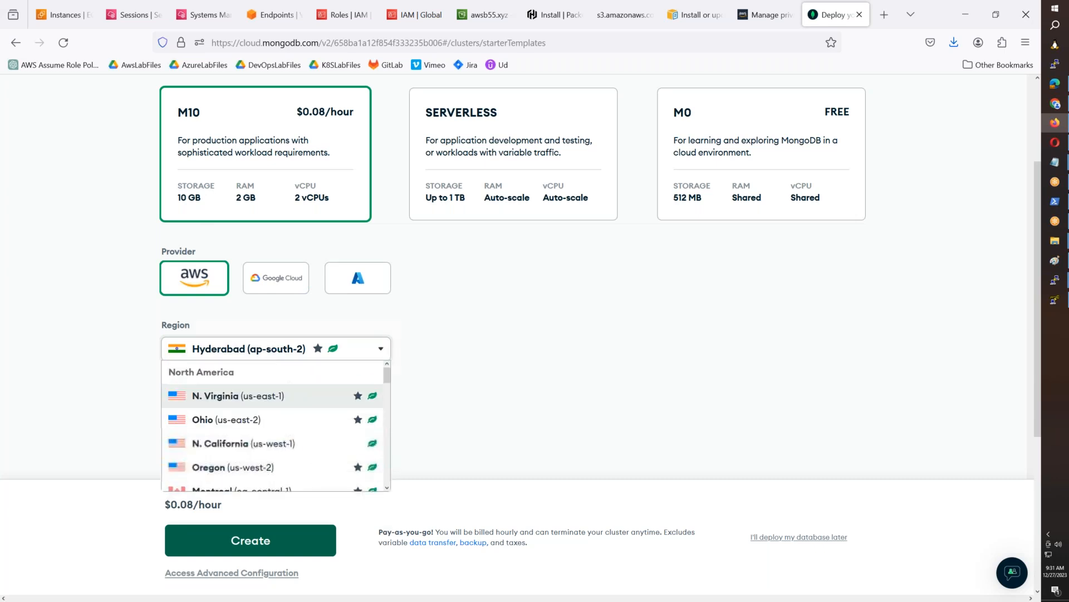
click(284, 397)
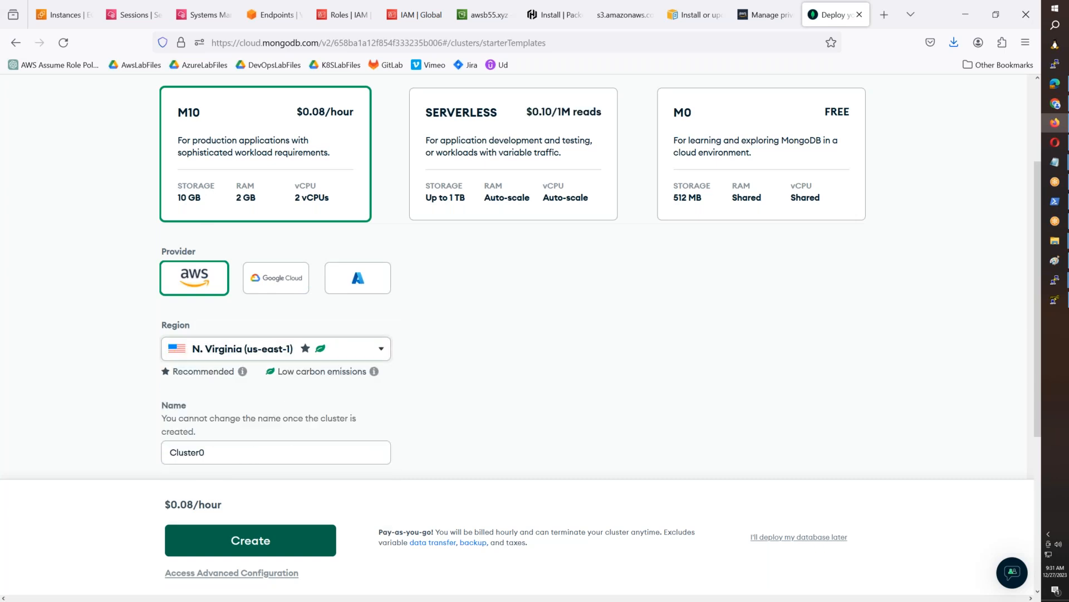
scroll(222, 340, down, 3)
click(219, 313)
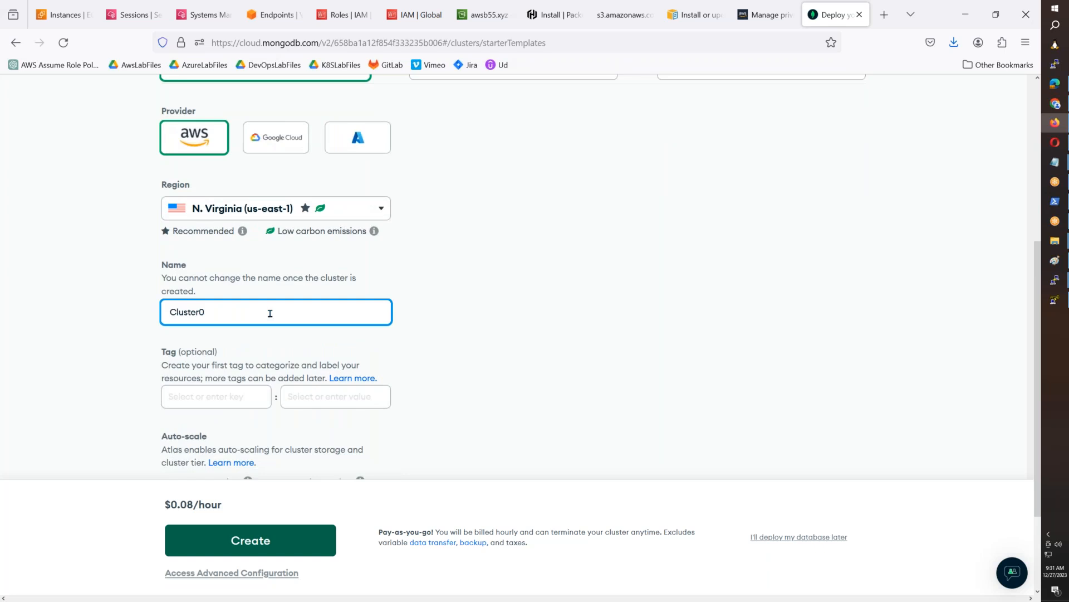
scroll(269, 312, down, 3)
scroll(223, 306, up, 7)
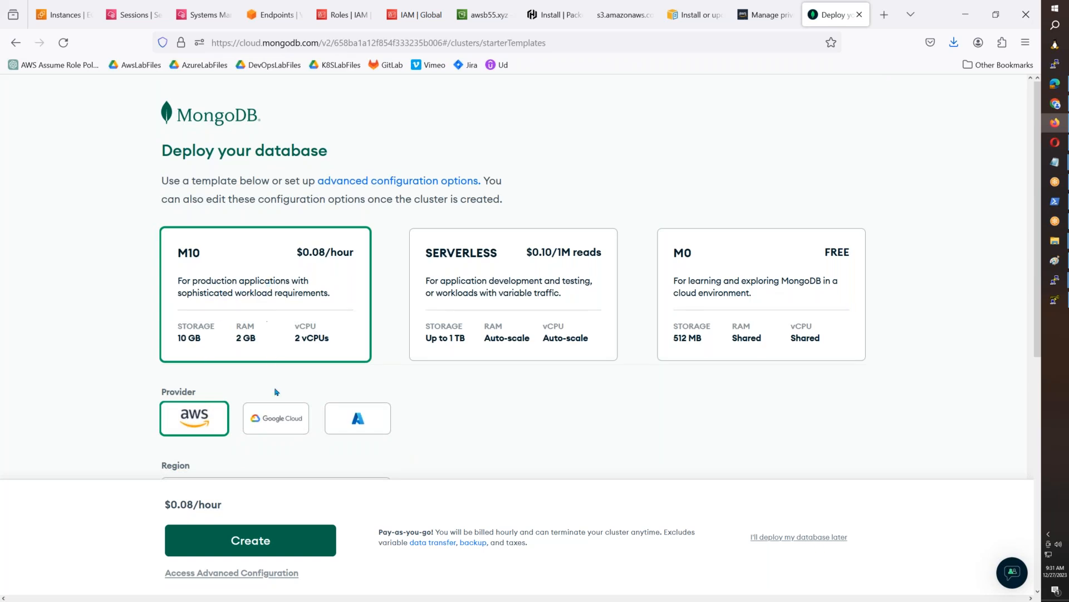
scroll(275, 389, down, 9)
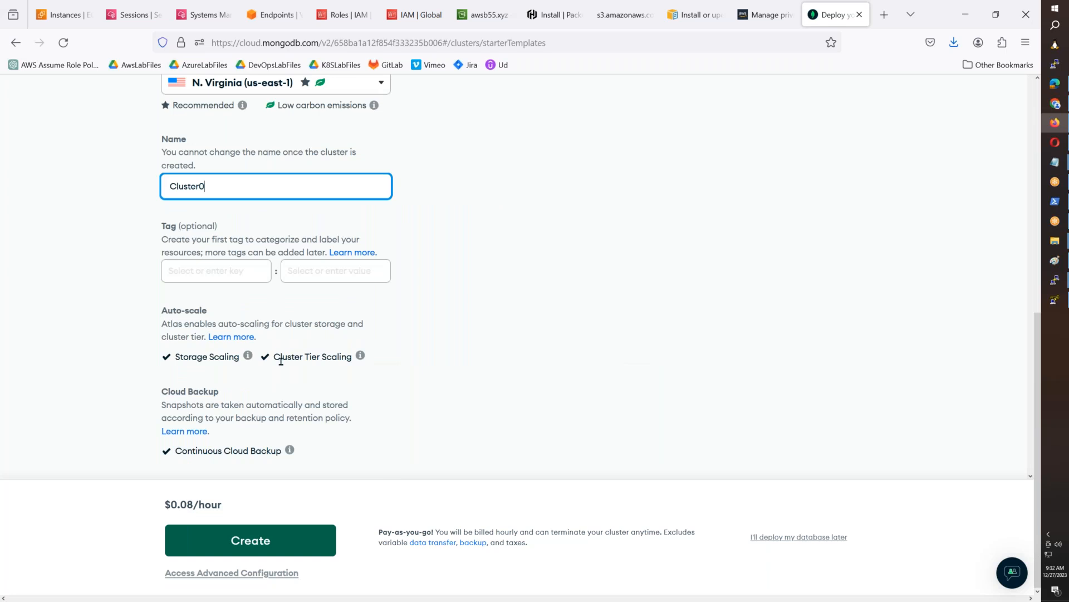
- Switch to the advanced cluster configuration and choose N. Virginia (us-east-1) as the AWS region
click(293, 573)
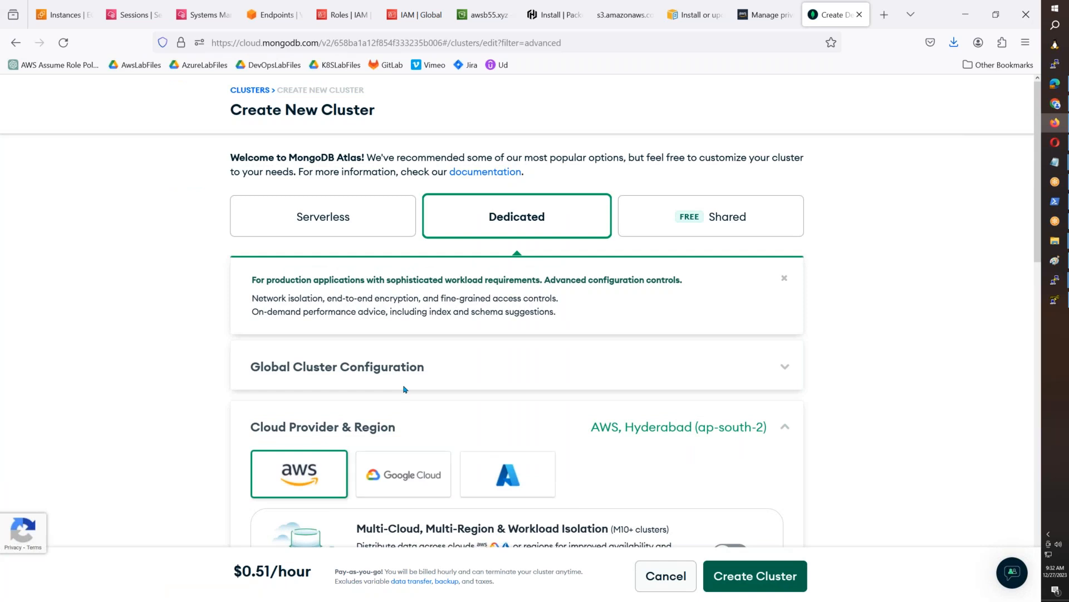
scroll(491, 273, down, 3)
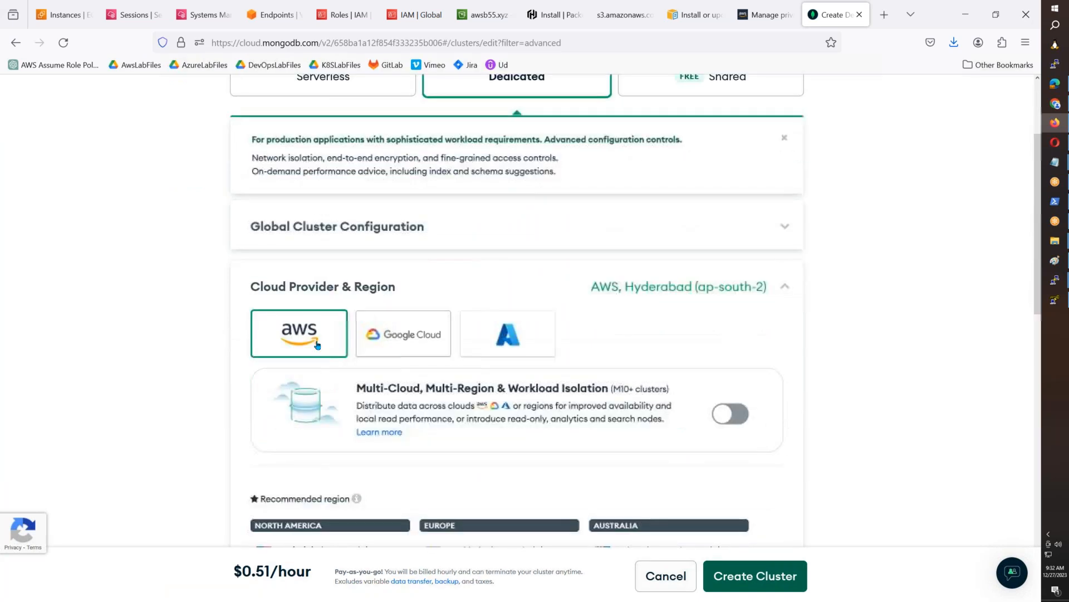
click(711, 297)
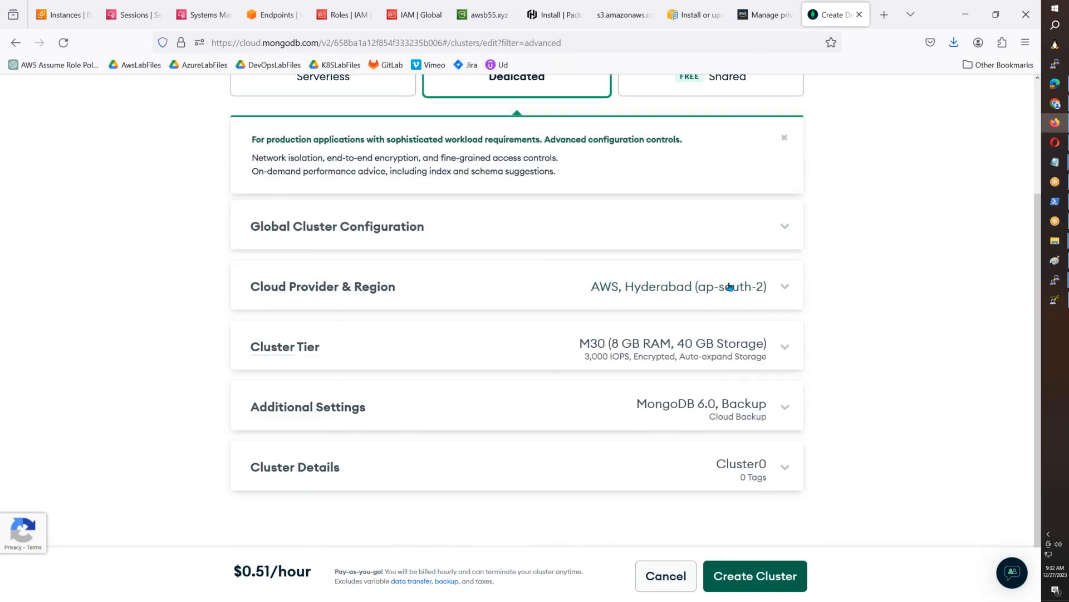
click(729, 287)
scroll(472, 385, down, 4)
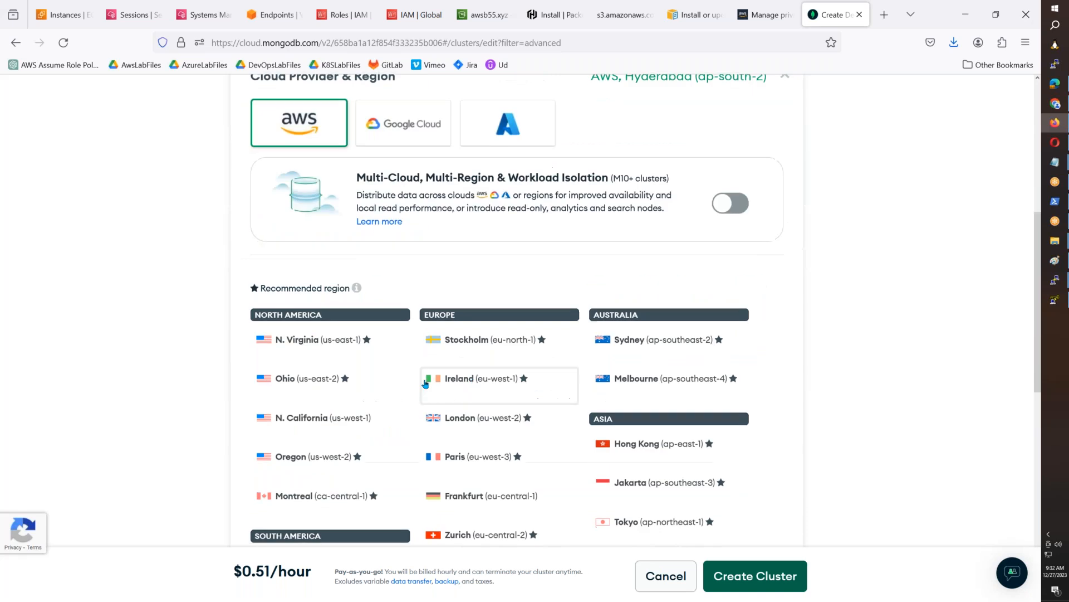
click(369, 350)
- Set the dedicated cluster's tier to M10 with 2 GB RAM and 10 GB storage, and review the tier settings
scroll(575, 301, down, 10)
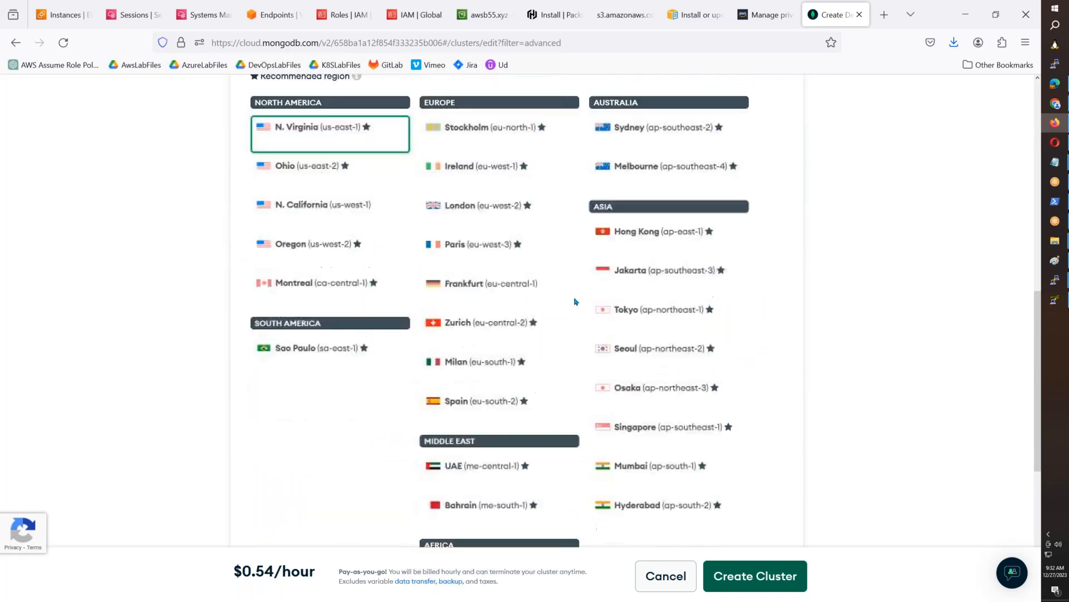
click(520, 346)
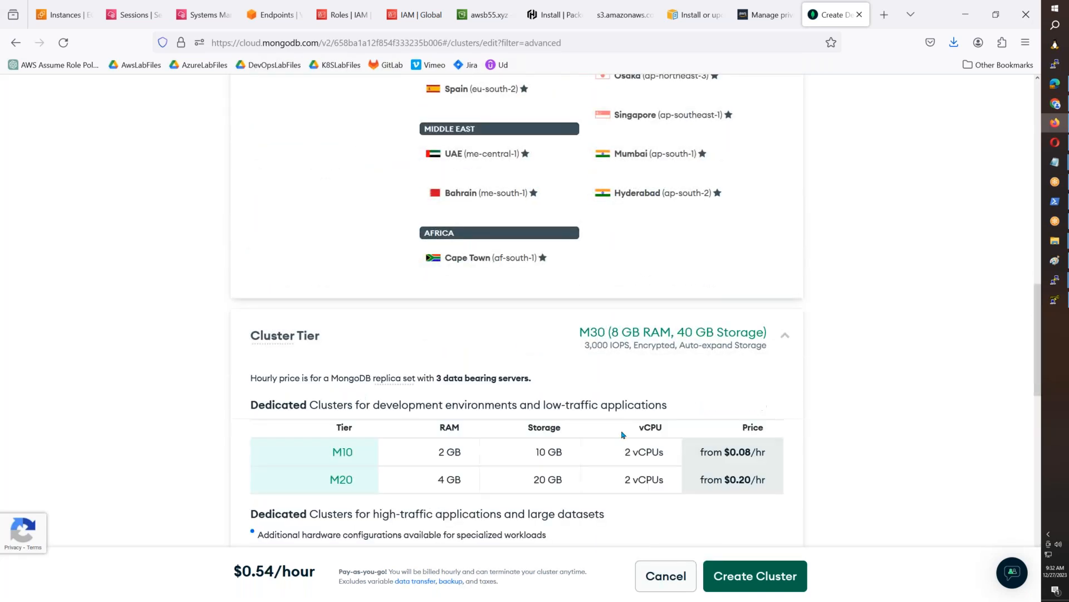
click(412, 443)
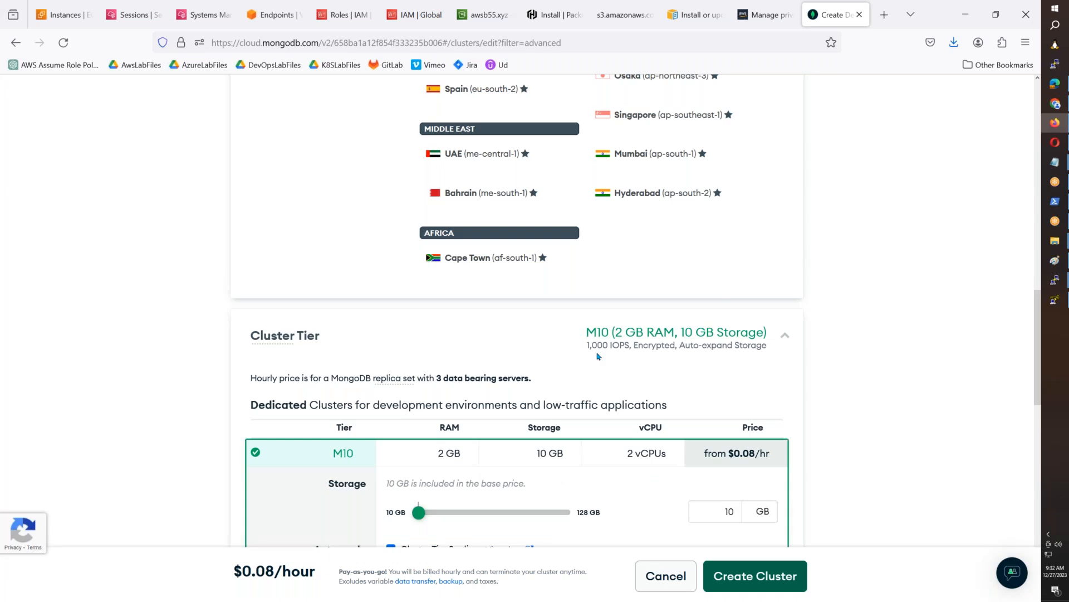
scroll(598, 356, down, 4)
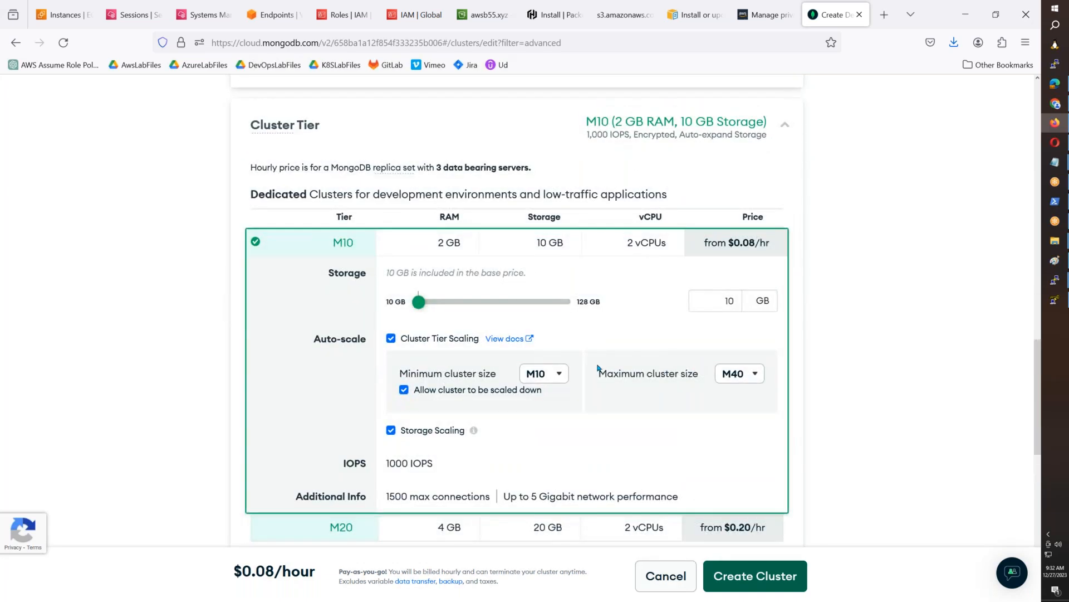
scroll(597, 367, down, 1)
scroll(598, 368, down, 7)
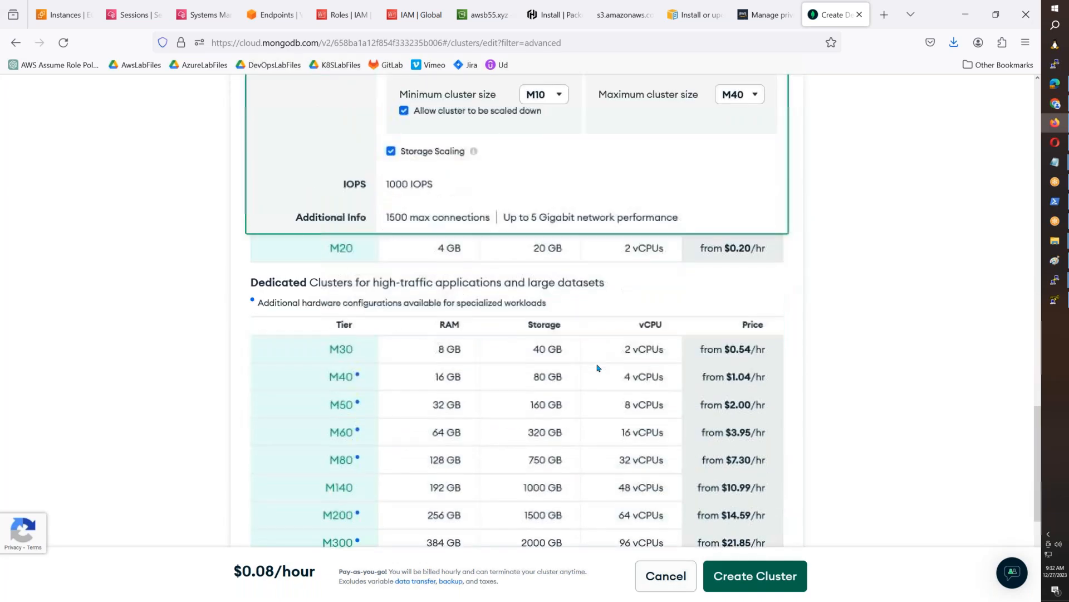
- Expand the new cluster's details section and open the cluster name for editing
scroll(598, 367, down, 1)
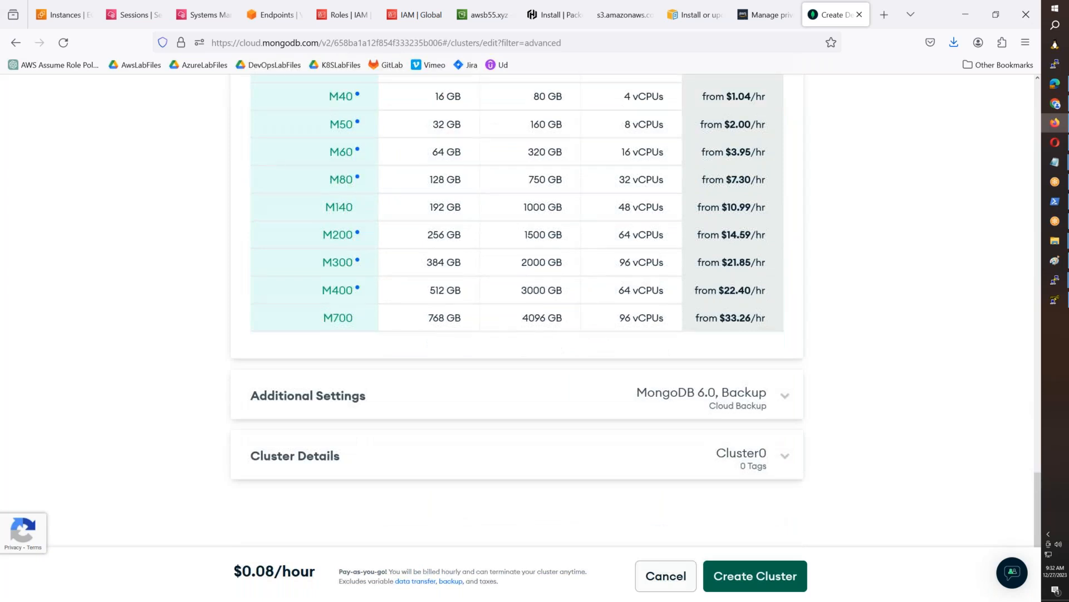
click(770, 466)
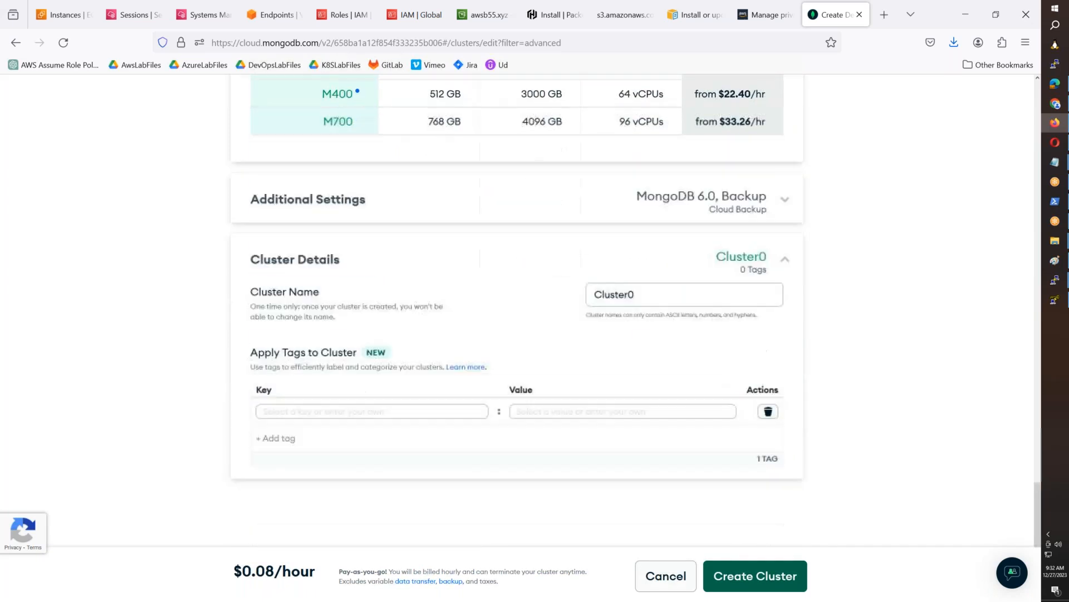
click(653, 293)
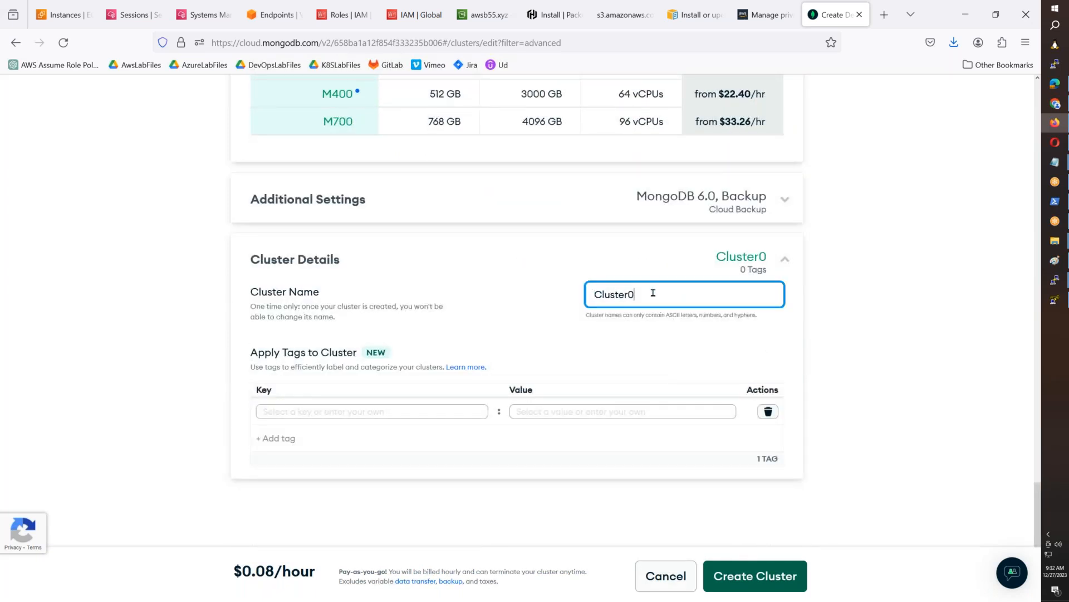
text(awsb55)
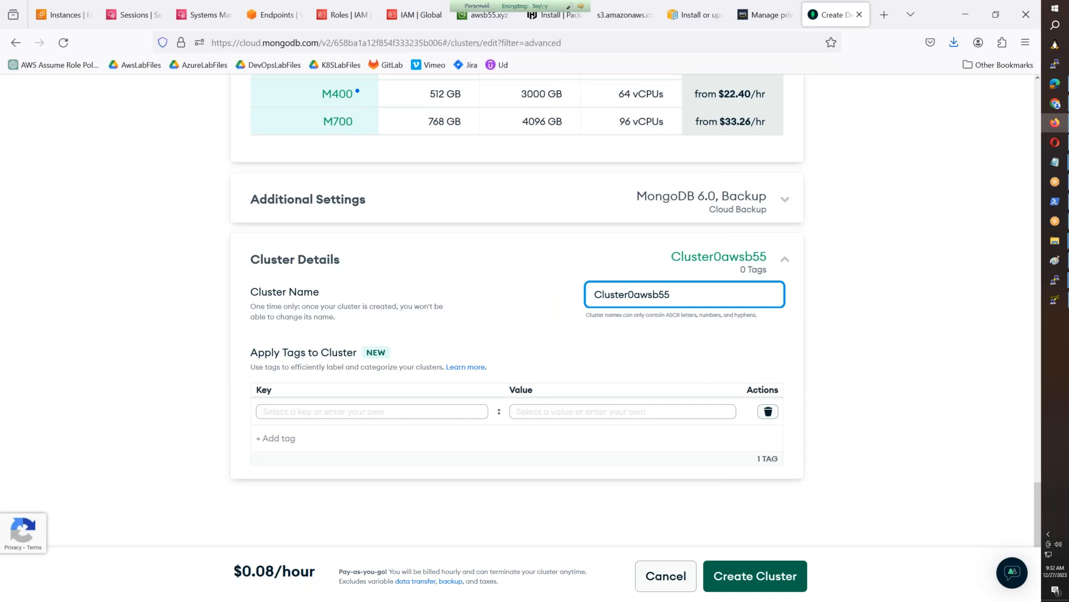
key(Left)
key(Left)
key(BackSpace)
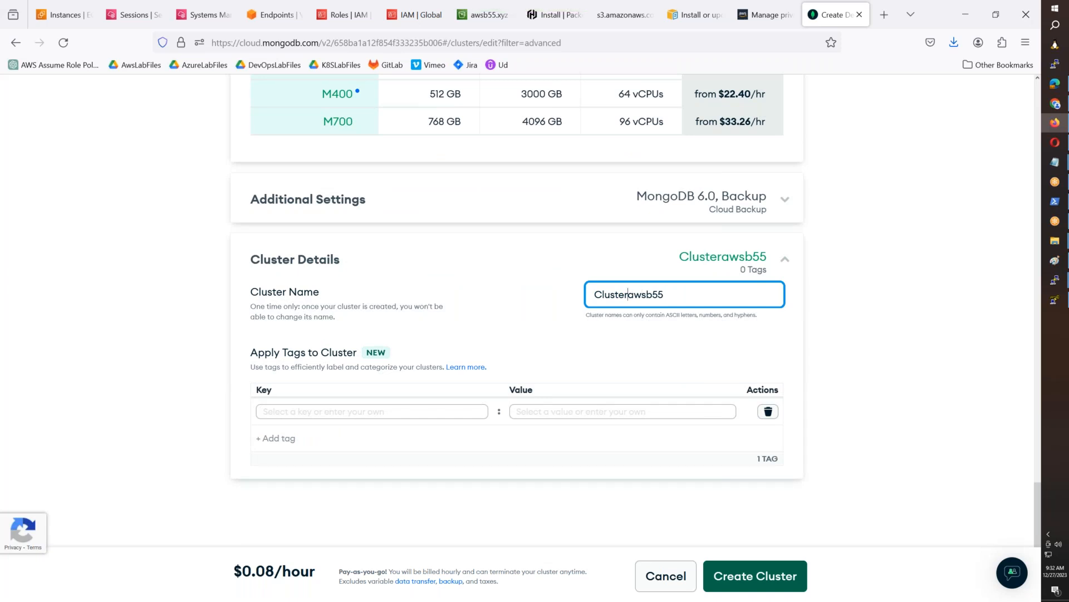
text(-)
- Replace the cluster's name with awsb55cluster in the cluster details
drag(676, 296, 557, 299)
text(awsb55cluster)
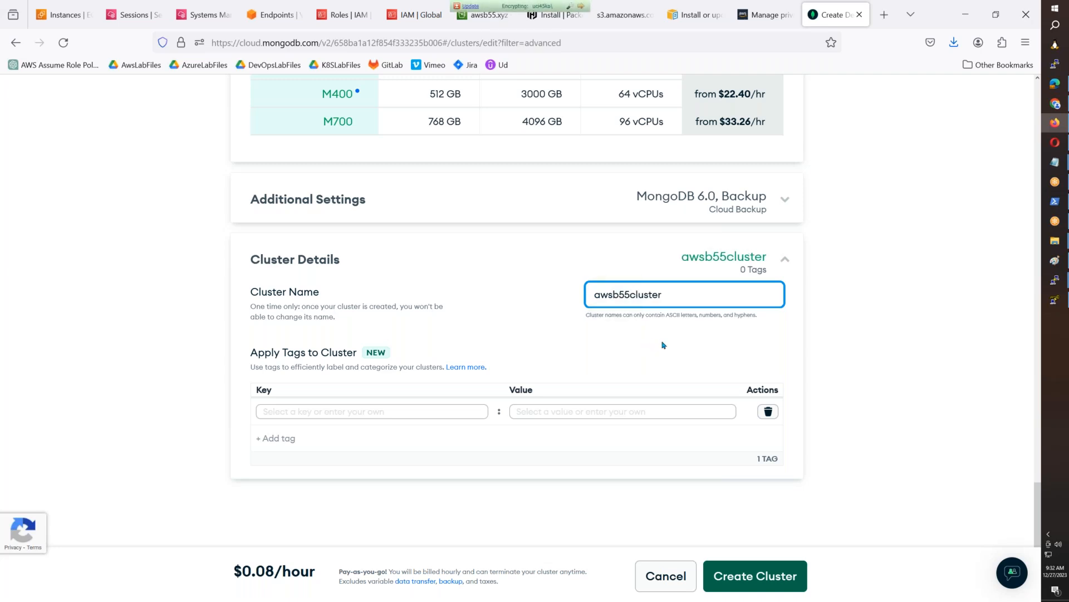
click(688, 352)
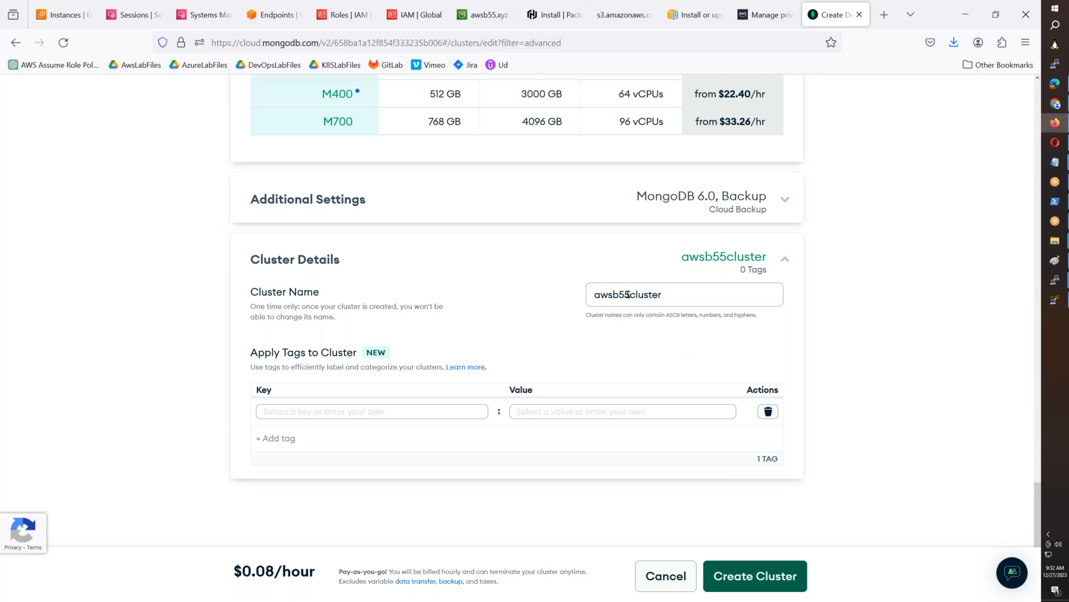
- Review the dedicated cluster's provider, region, M10 tier and name settings, and create the cluster
scroll(628, 294, up, 1)
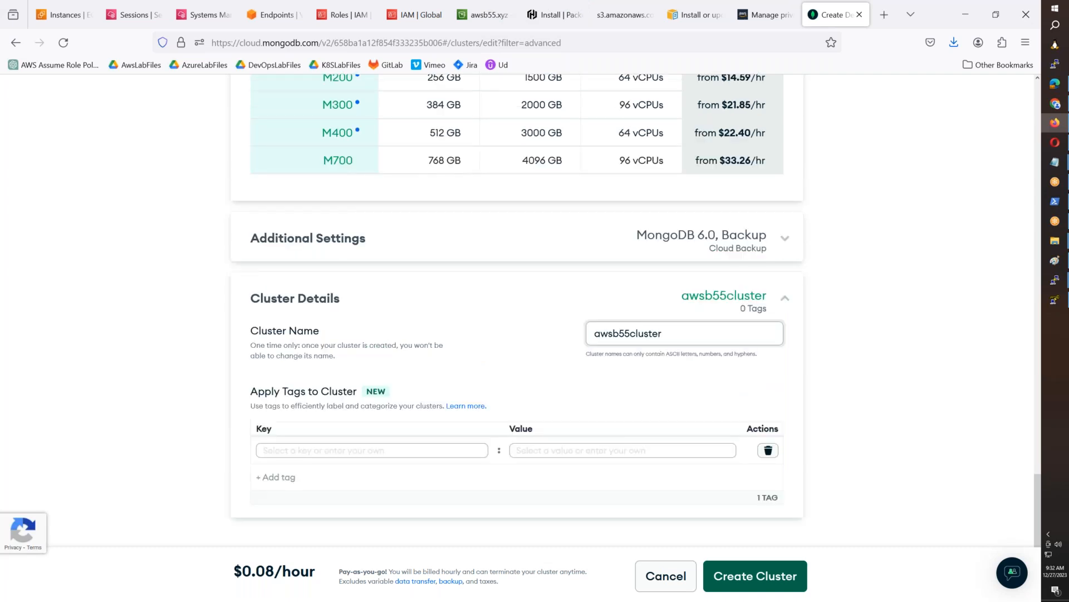
scroll(517, 312, up, 8)
scroll(668, 279, up, 10)
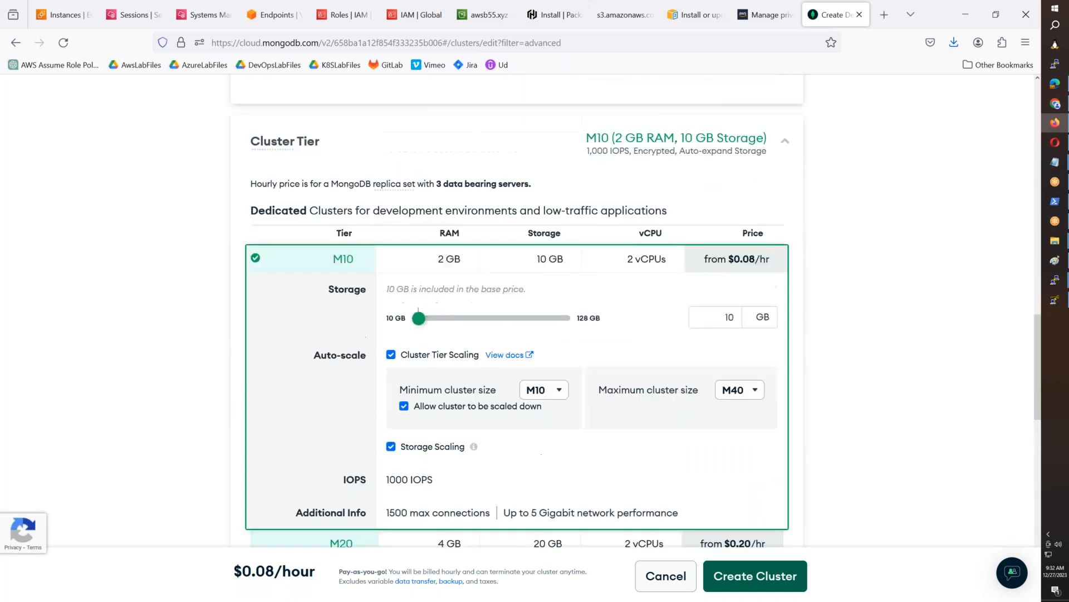
scroll(663, 300, down, 7)
scroll(659, 319, down, 7)
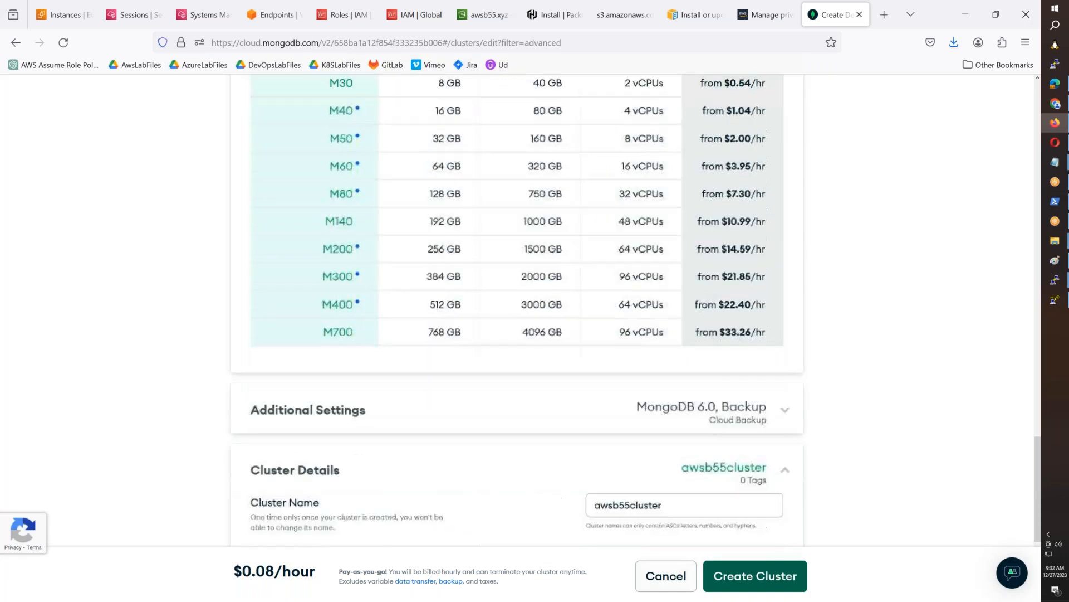
scroll(659, 318, up, 15)
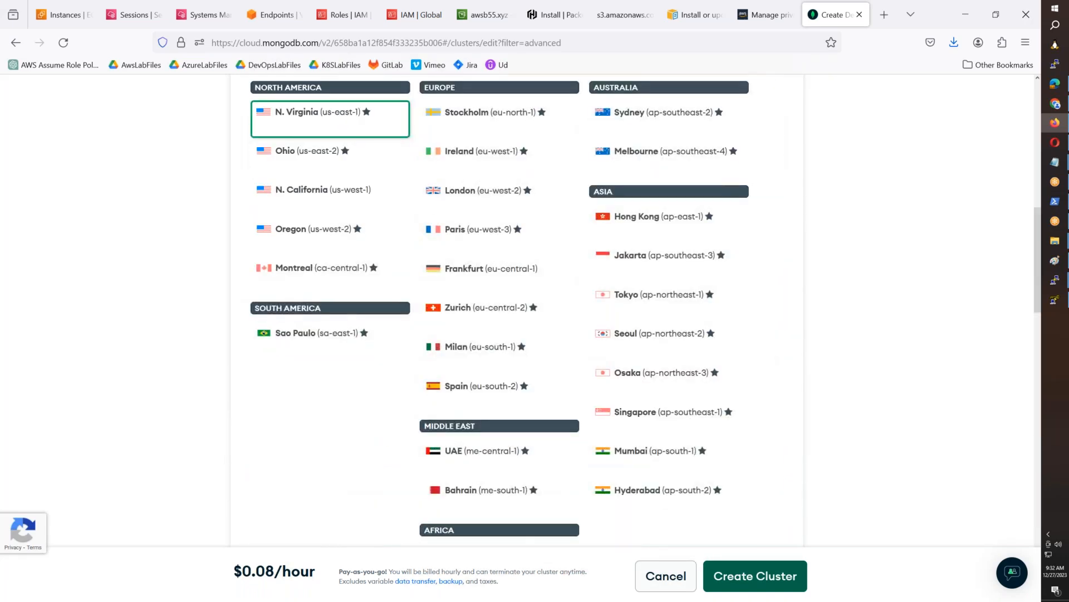
scroll(517, 312, up, 12)
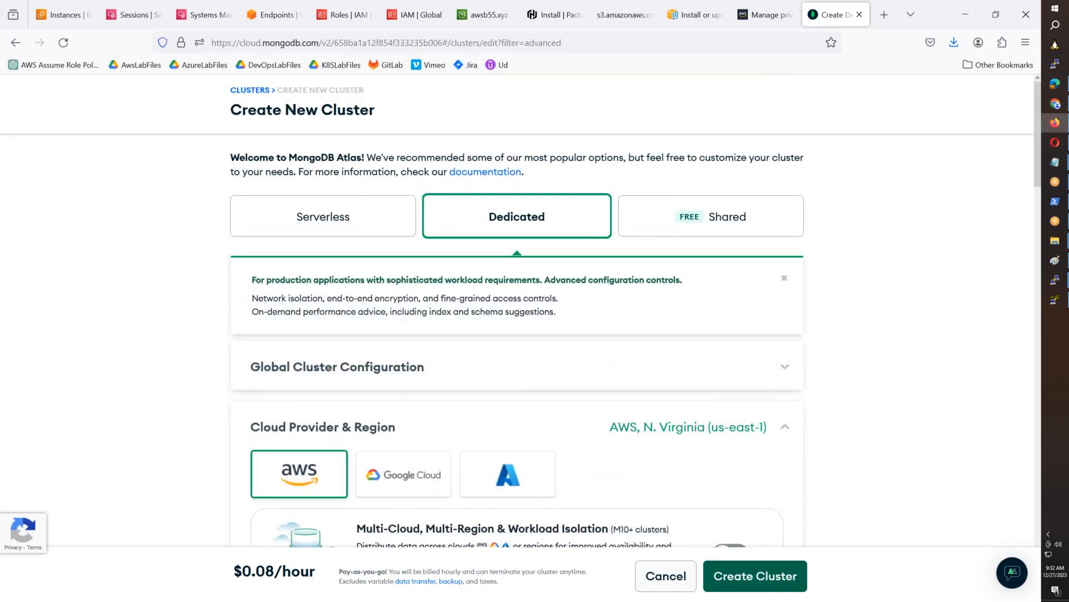
scroll(517, 312, down, 5)
scroll(748, 420, down, 13)
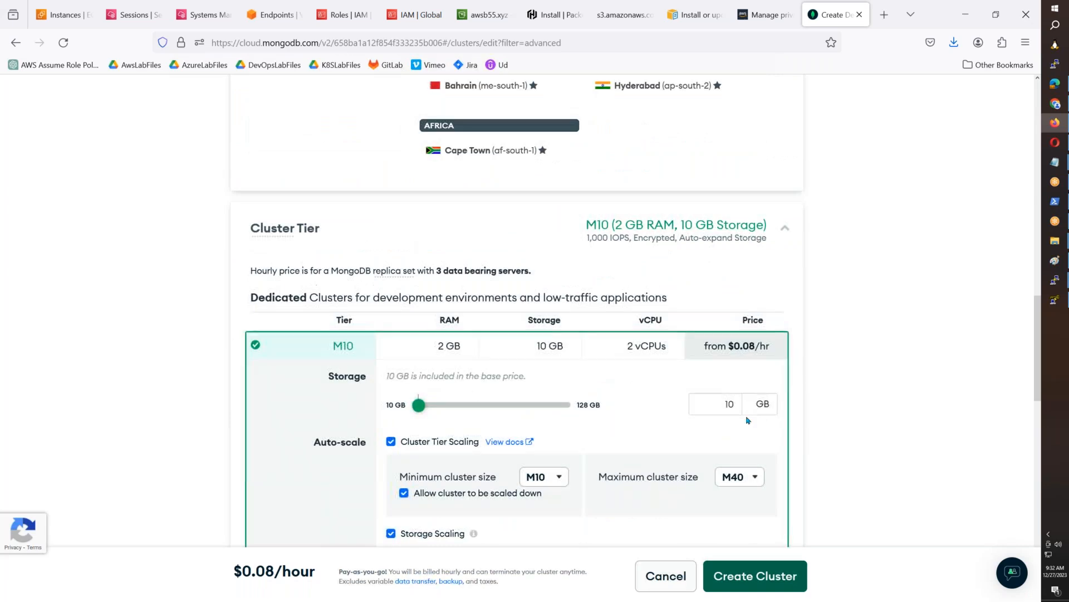
click(755, 576)
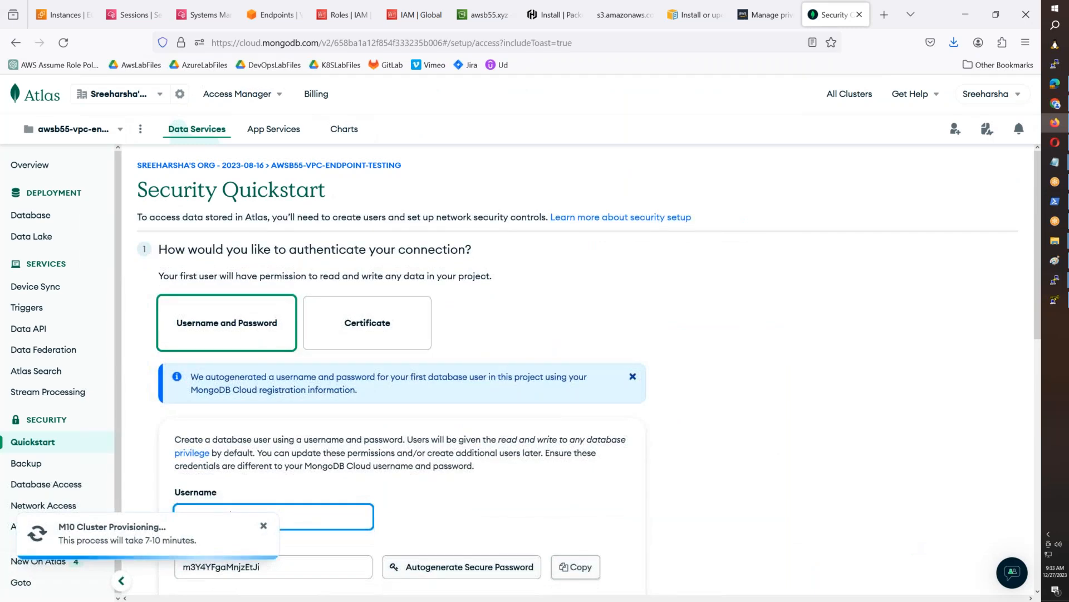
- Enter the first database user's username in the Security Quickstart and paste it on its own line into the Notepad notes
text(mavrick202)
scroll(913, 546, down, 3)
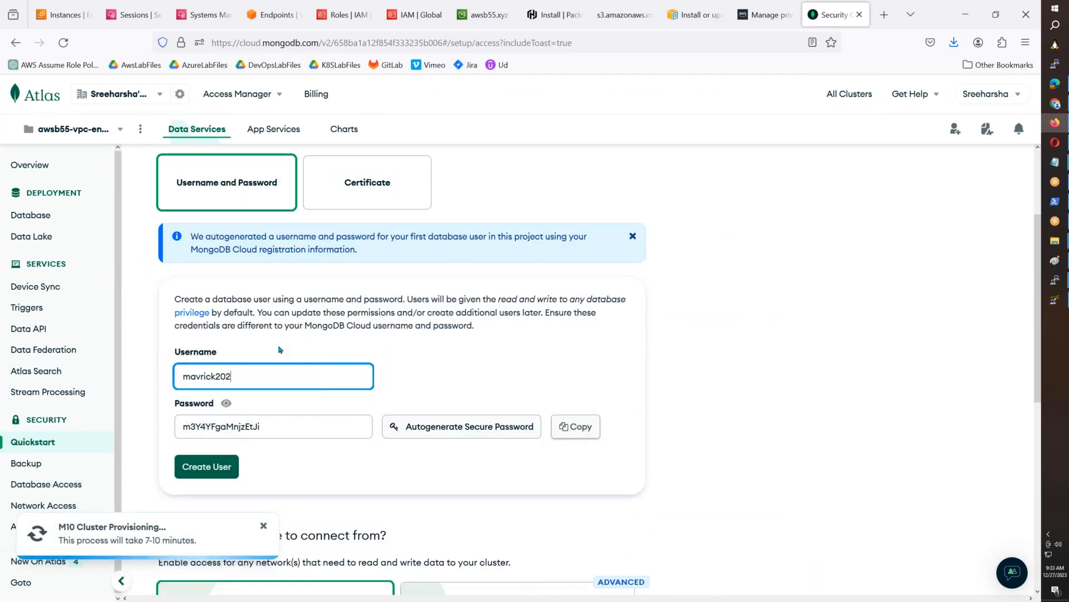
drag(263, 376, 177, 376)
key(ctrl+c)
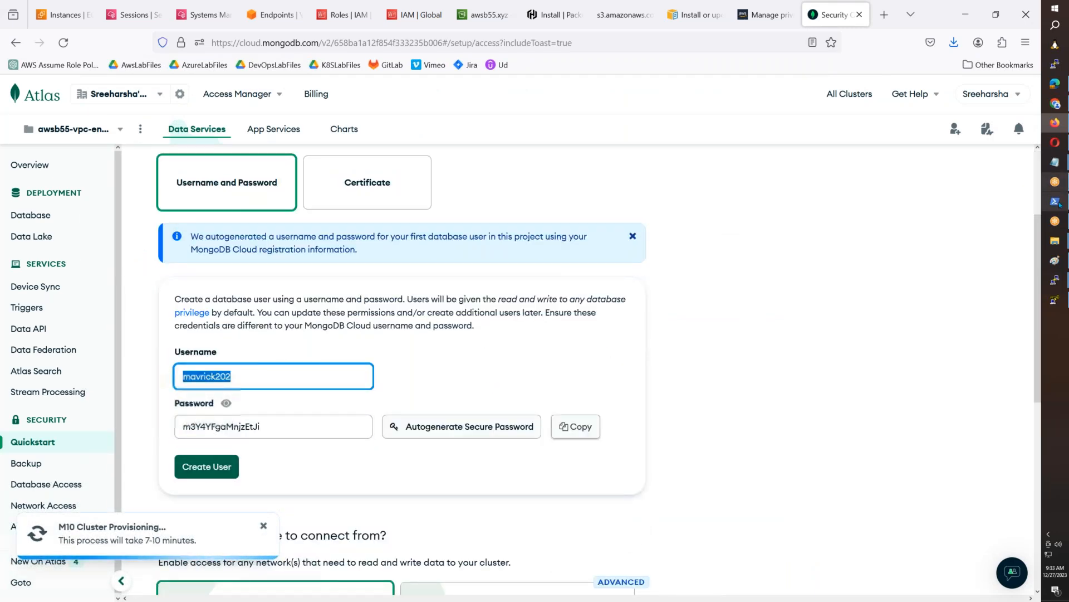
click(1060, 165)
click(993, 216)
key(ctrl+v)
key(Return)
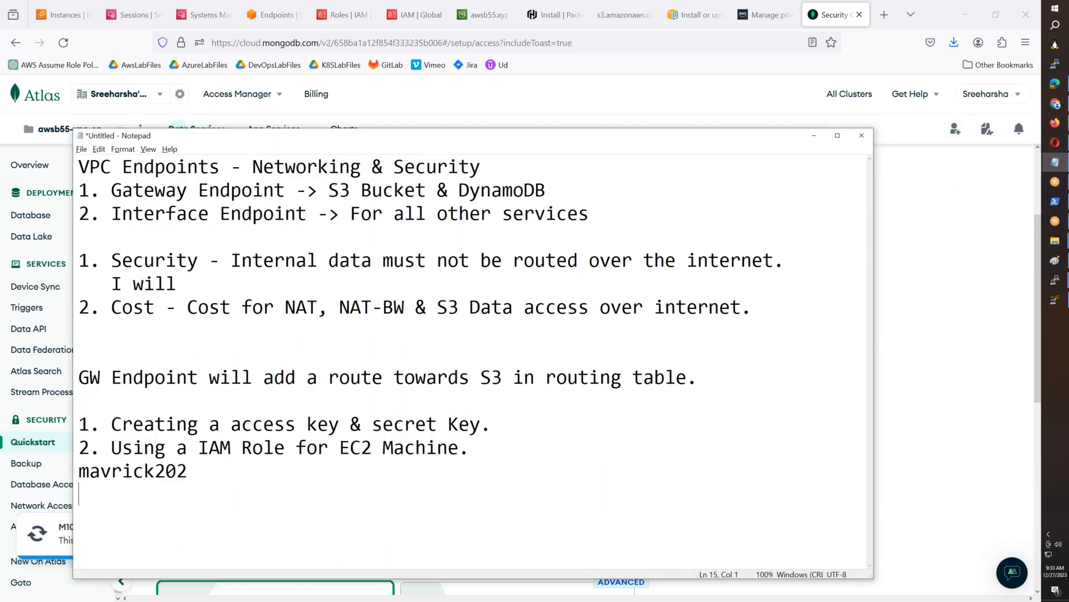
- Create the database user with the autogenerated password and paste that password below the username in the Notepad notes
key(alt+Tab)
key(Tab)
key(ctrl+c)
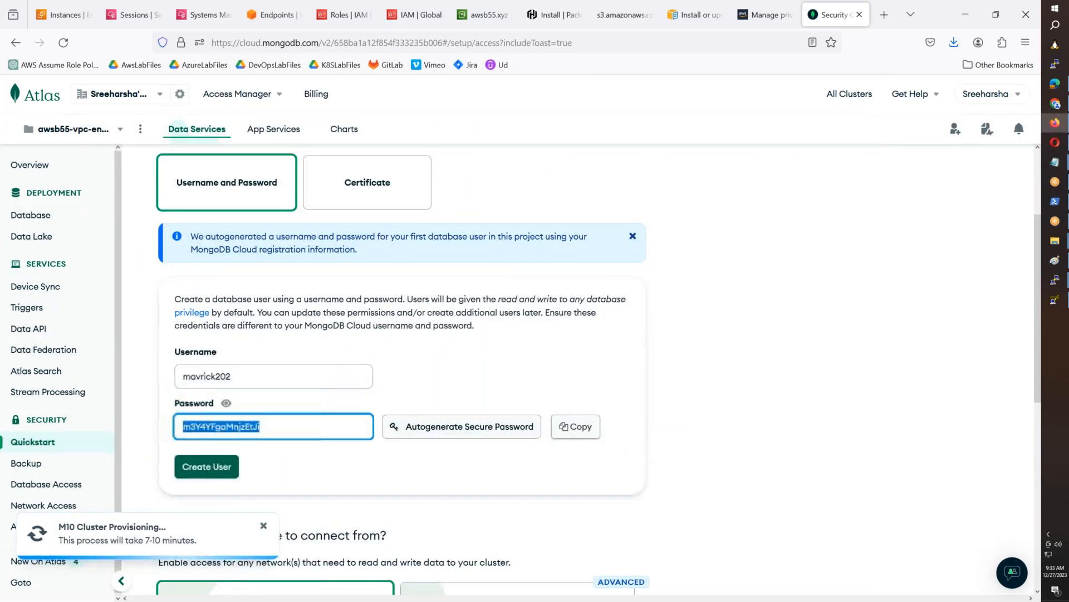
key(Tab)
key(Return)
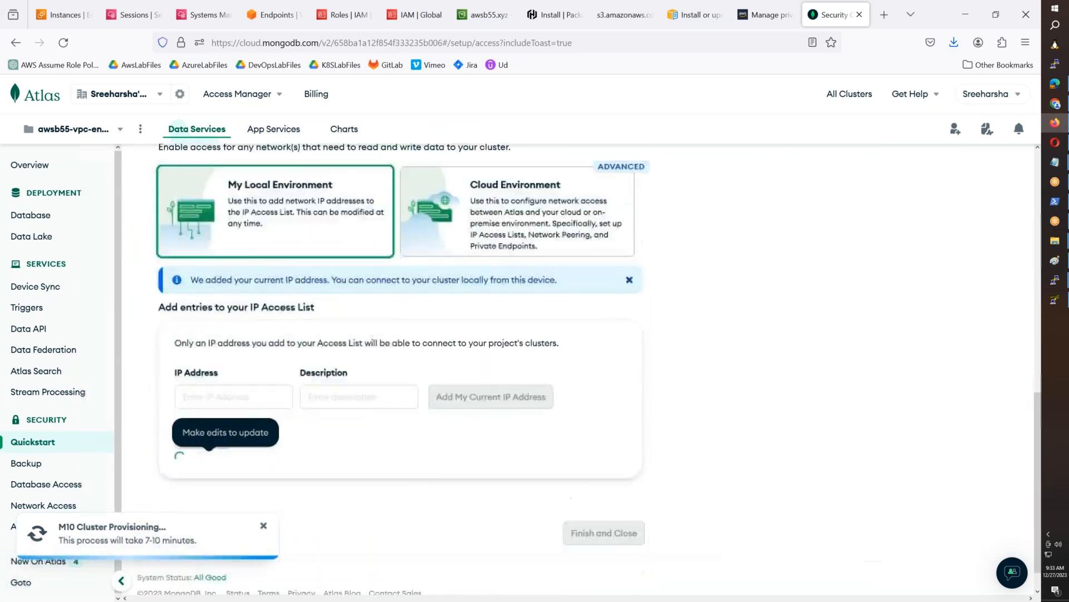
key(alt+Tab)
key(ctrl+v)
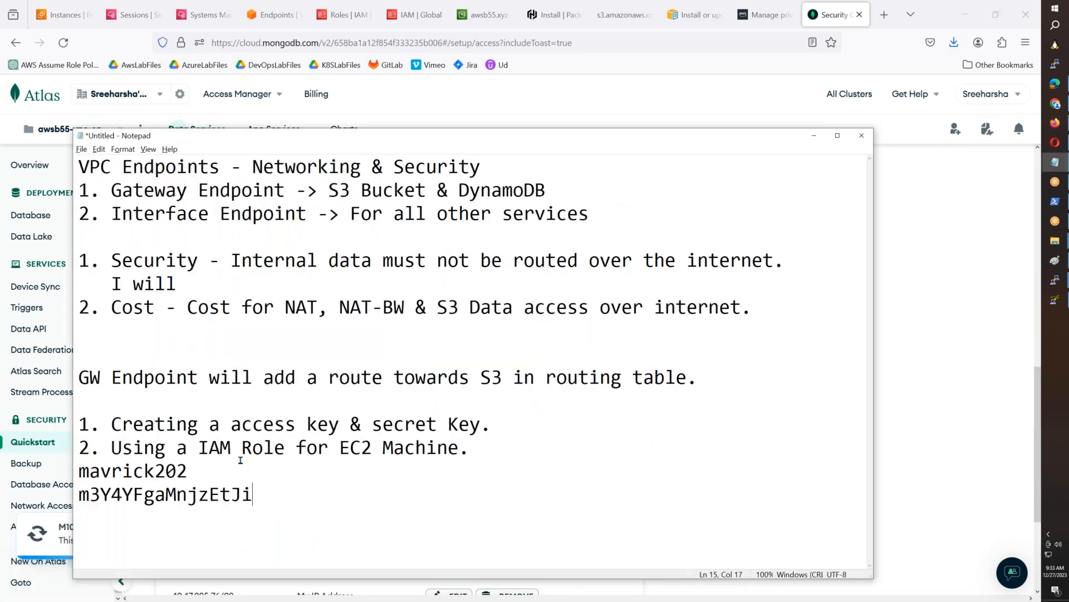
- Return to the Security Quickstart, finish it with the existing IP access list entry, and go to the project overview
key(alt+Tab)
scroll(517, 323, down, 3)
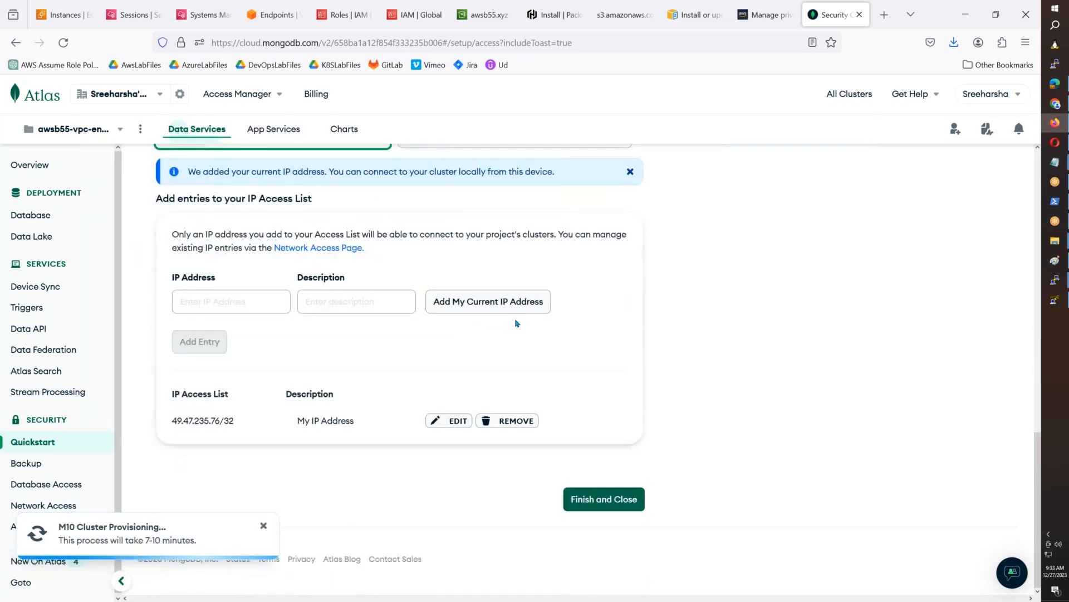
click(630, 506)
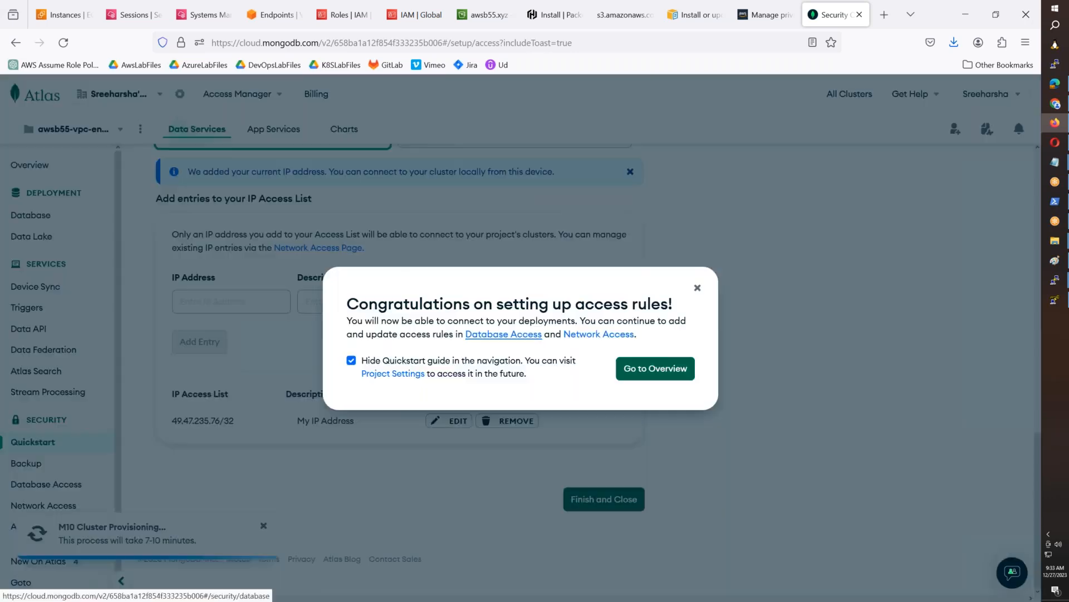
click(654, 368)
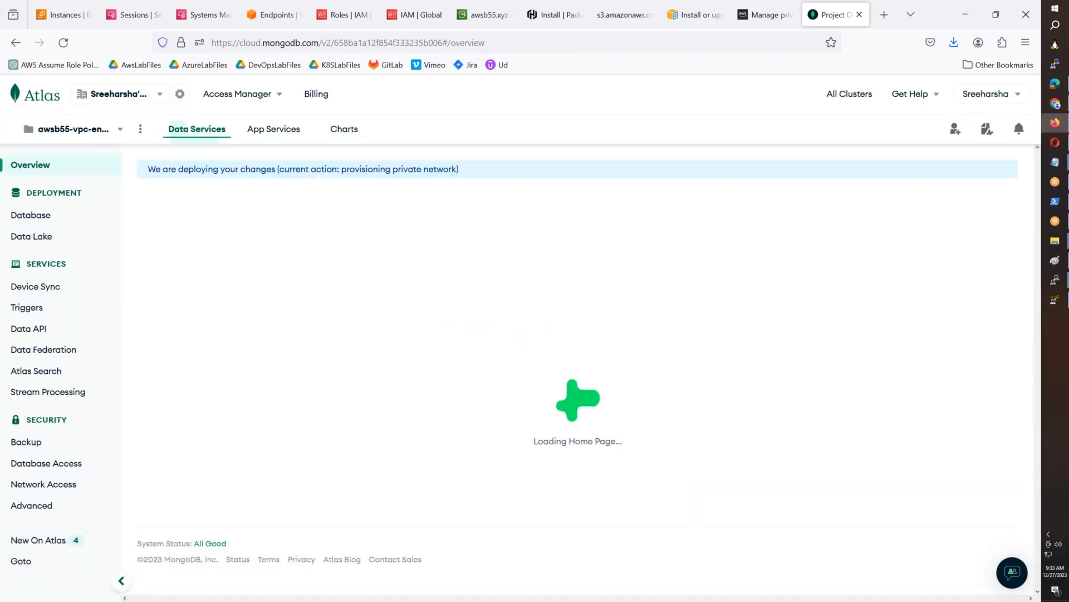
- Delete the awsb54-vpc-endpoint project from the organization's project list and reopen the awsb55-vpc-endpoint-testing project
click(92, 129)
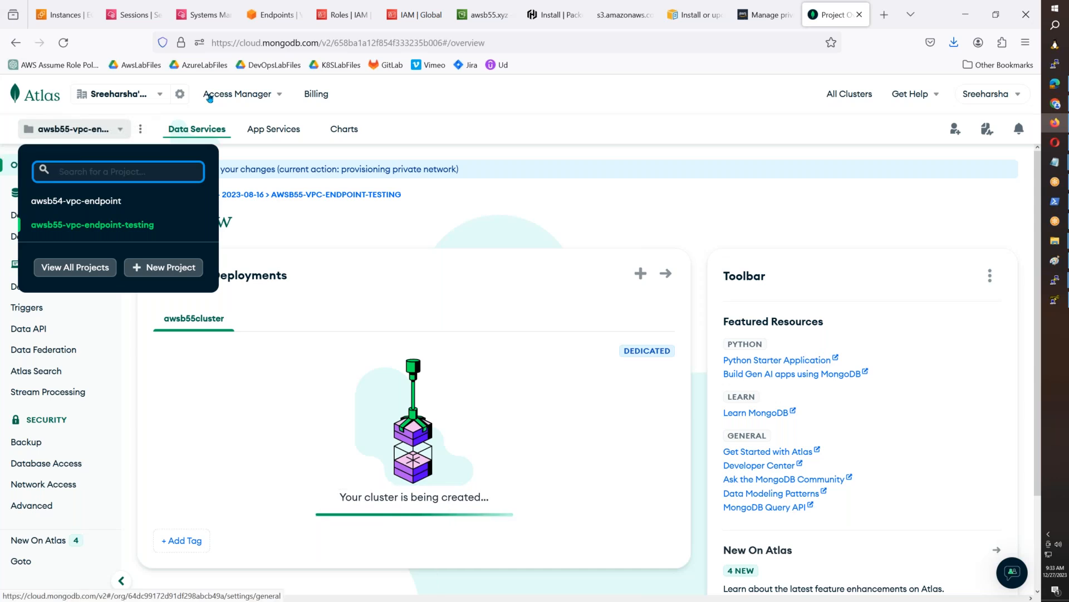
click(45, 105)
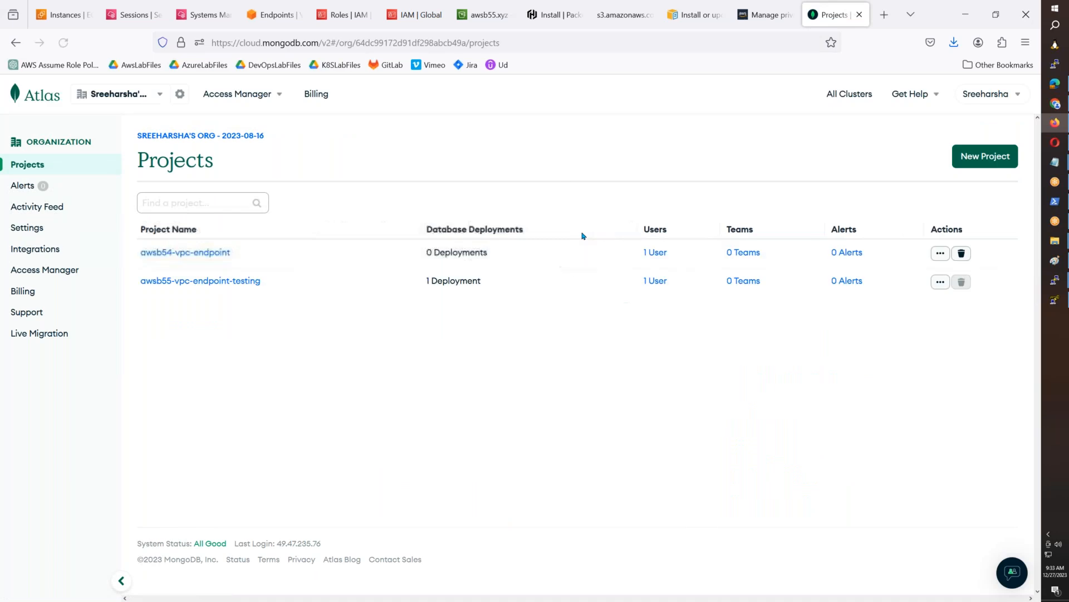
click(961, 253)
drag(491, 358, 399, 357)
key(ctrl+c)
click(420, 390)
key(ctrl+v)
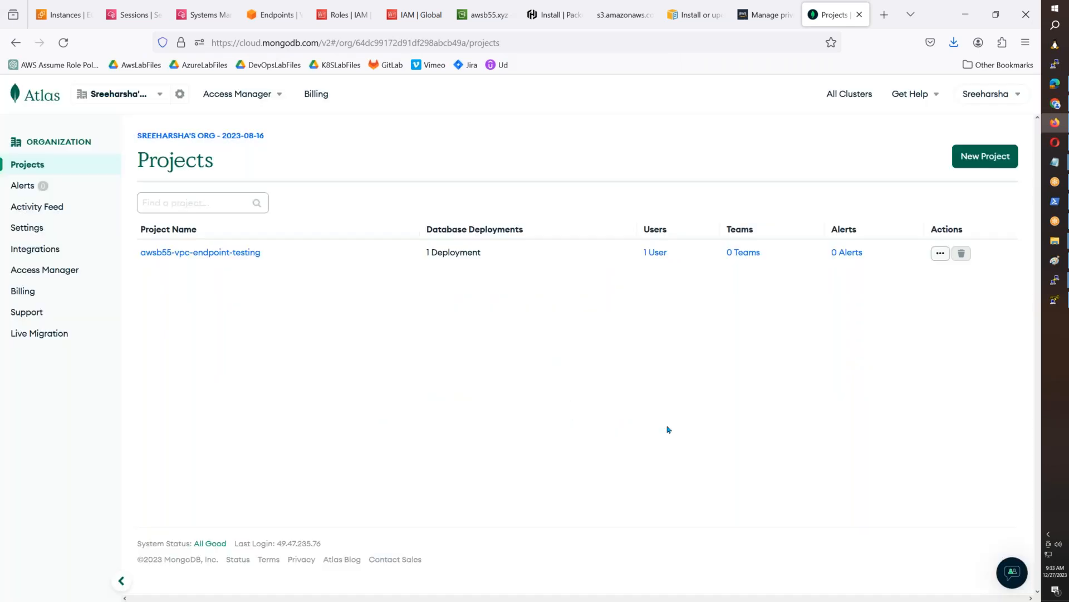
click(229, 255)
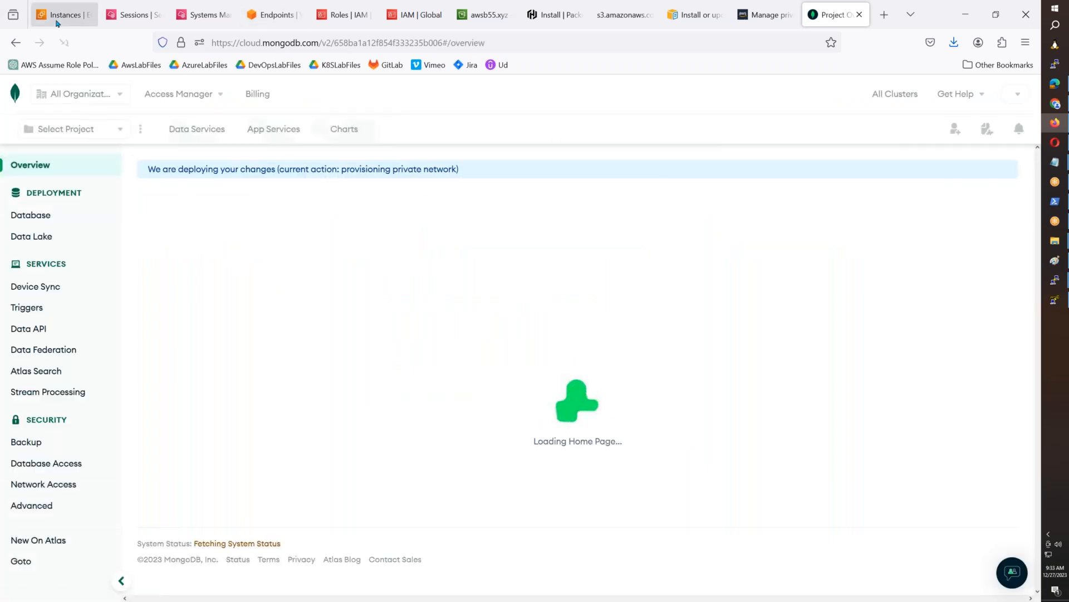
- Begin a new session in AWS Session Manager and check which target instances are available
click(134, 25)
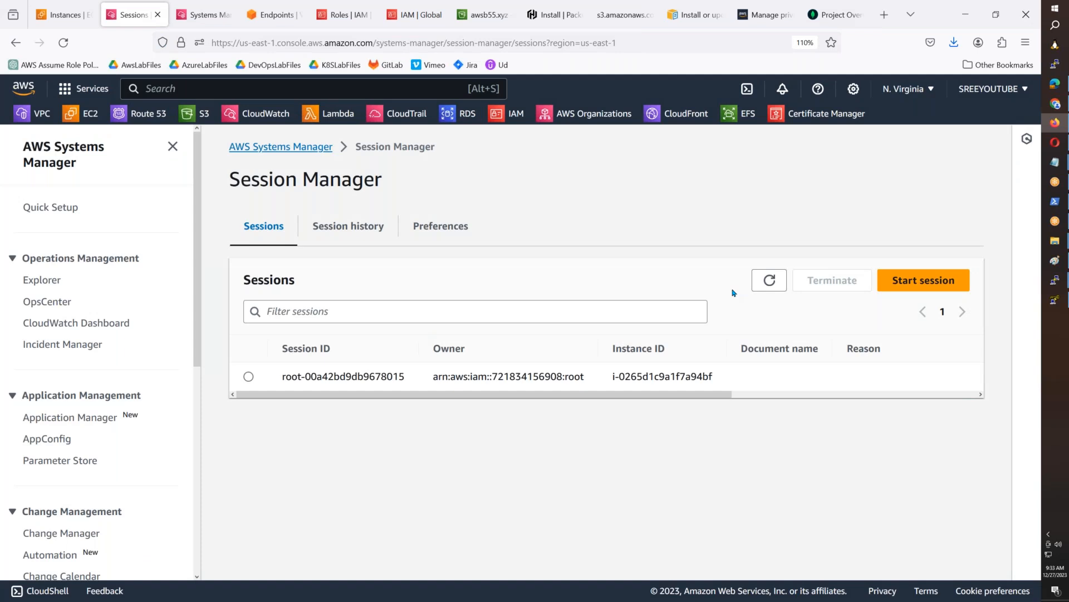
click(901, 281)
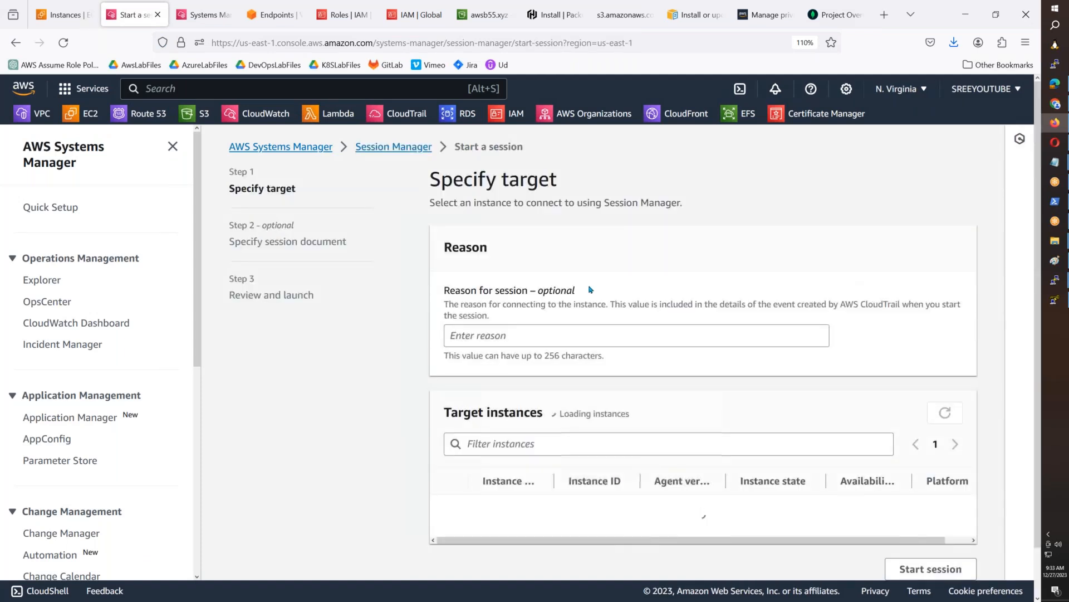
scroll(489, 433, down, 3)
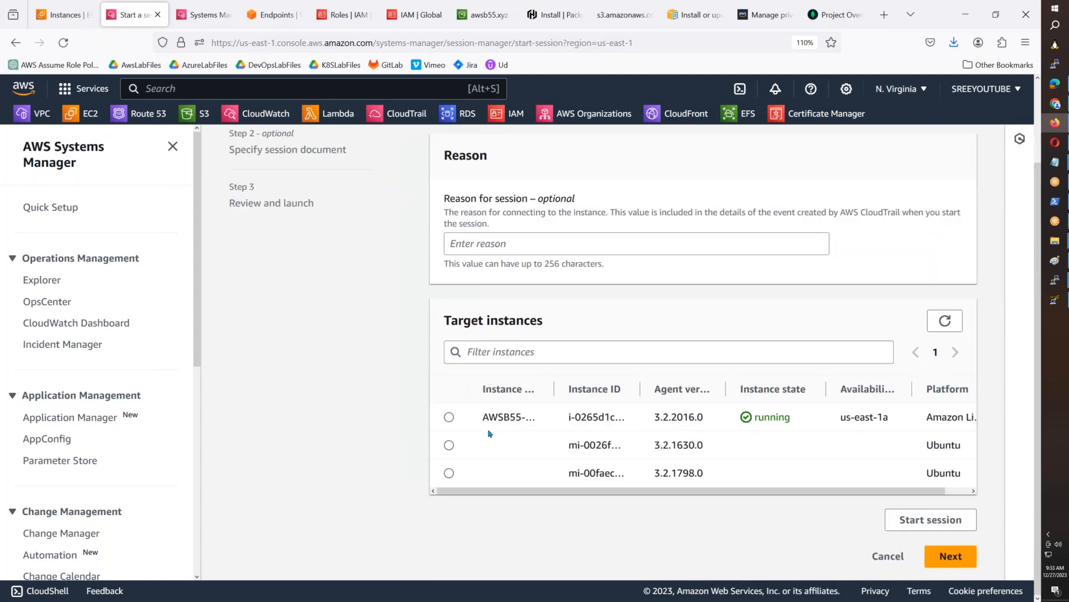
- Refresh the VPC endpoints list to check the ec2messages endpoint's status, and return to the EC2 instances list
click(50, 23)
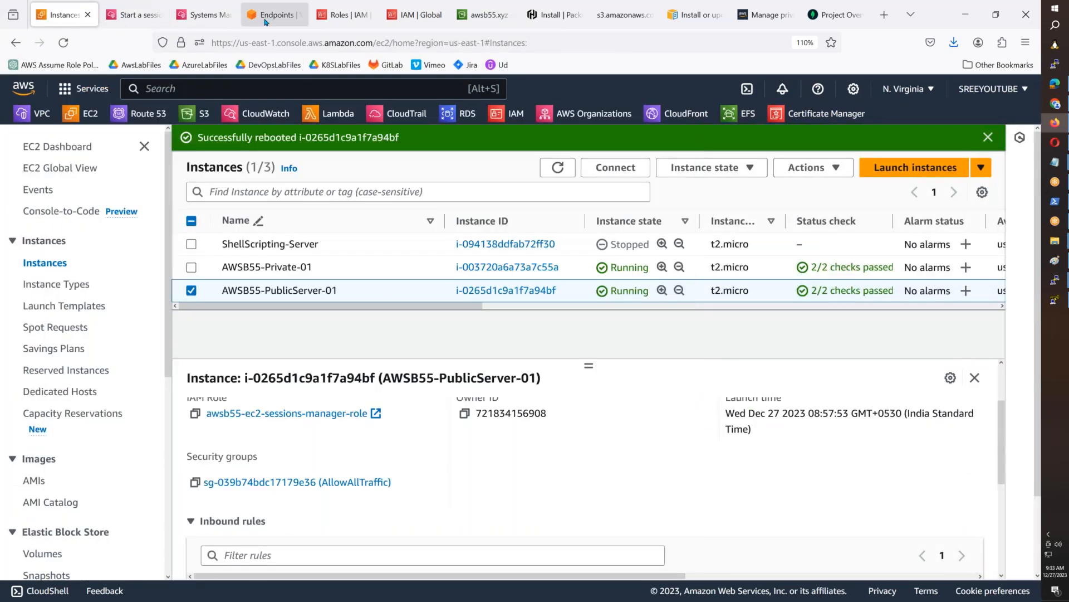
click(266, 23)
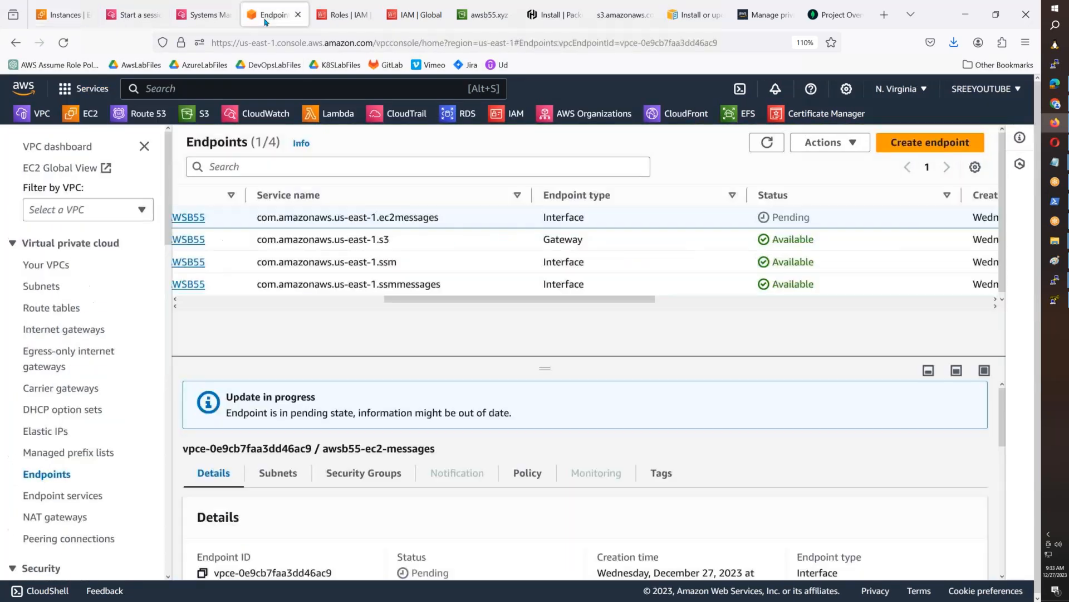
drag(605, 299, 732, 299)
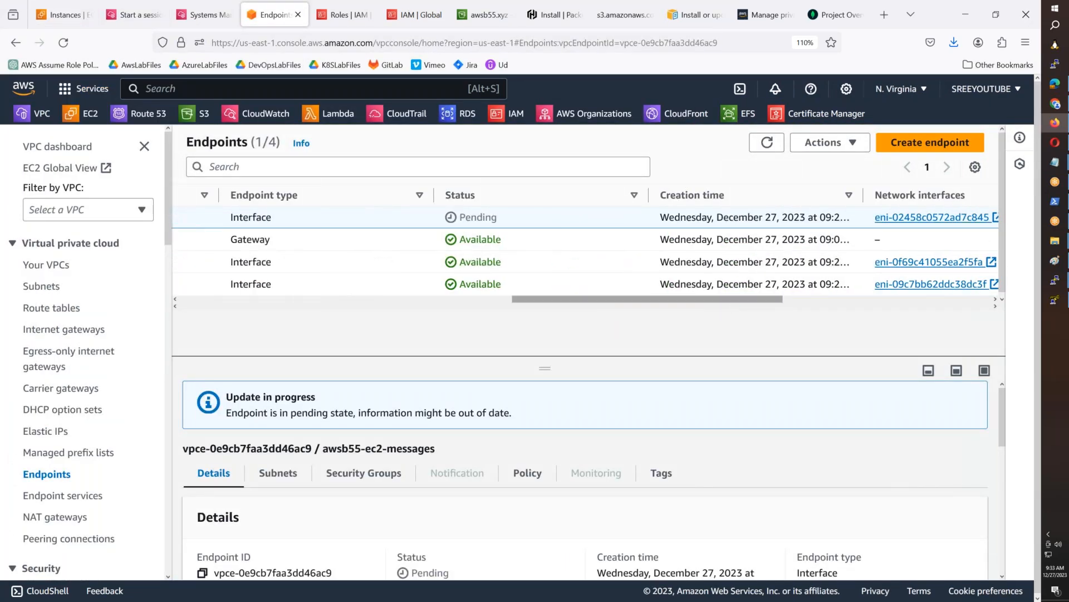
click(768, 146)
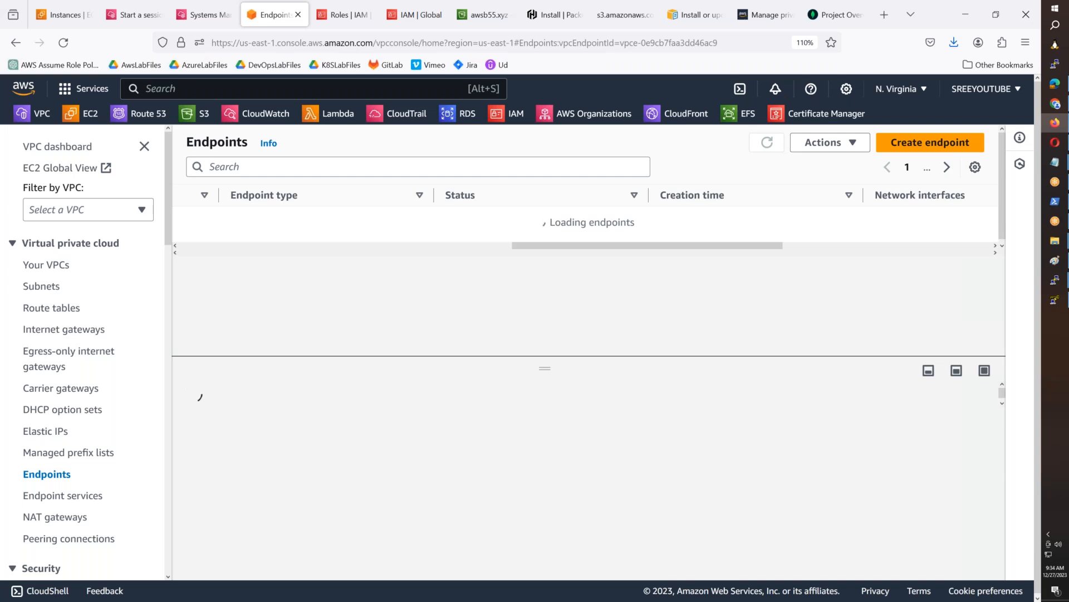
click(64, 14)
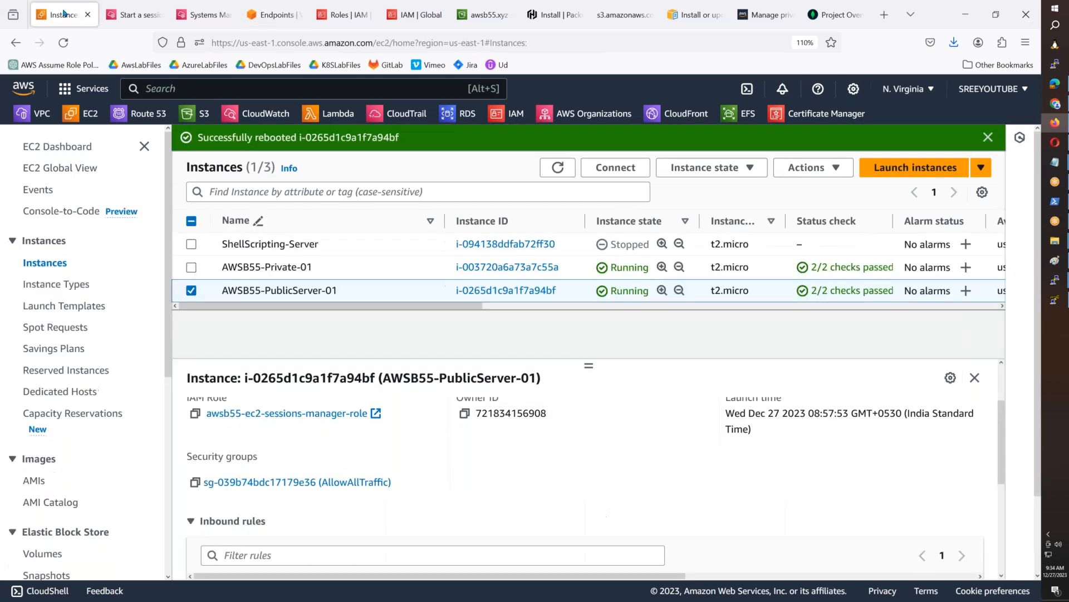
- Reboot the AWSB55-Private-01 instance and confirm the reboot
click(578, 272)
right_click(578, 272)
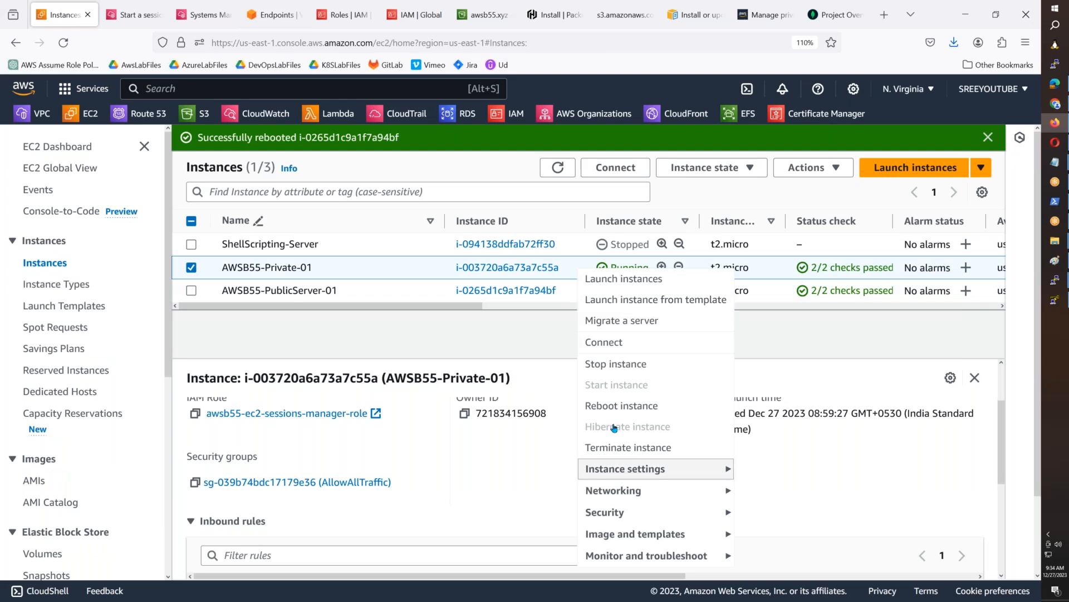
click(622, 406)
click(771, 418)
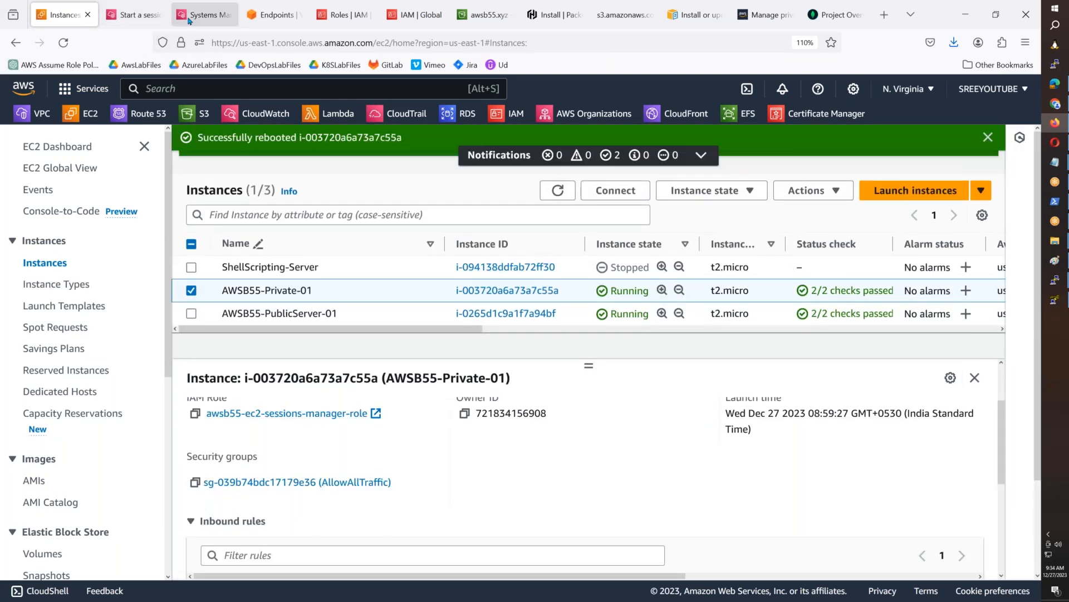
- Check the network interfaces and subnets assigned to the endpoints in the VPC endpoints list
click(188, 20)
click(137, 15)
click(264, 17)
drag(750, 299, 903, 305)
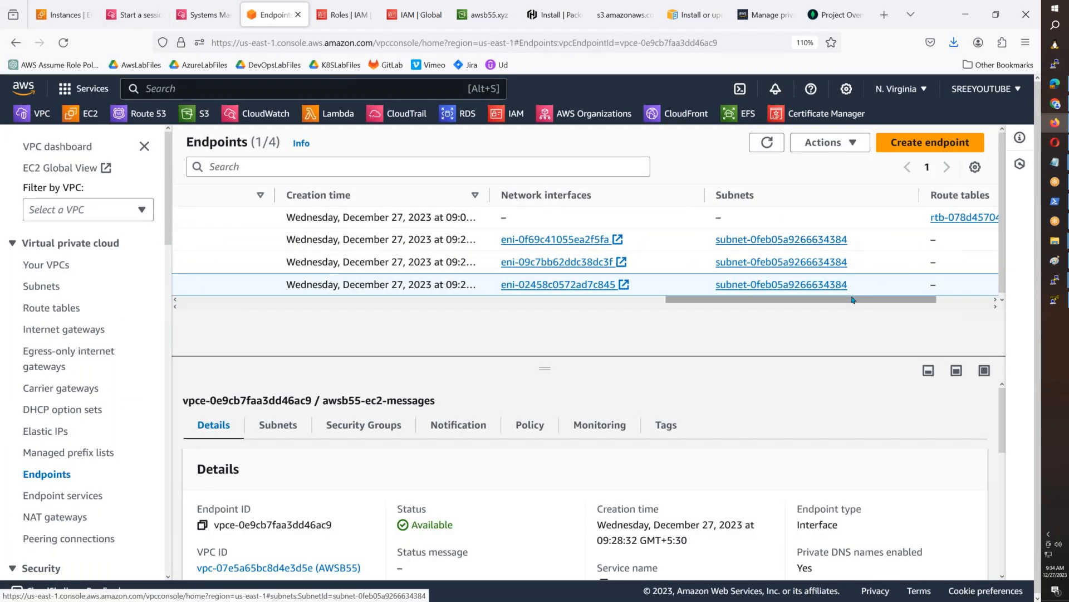
drag(853, 301, 398, 303)
- Examine the EC2 network interfaces with the list sorted in descending order, and return to the instances list
click(64, 15)
scroll(50, 446, down, 3)
click(62, 539)
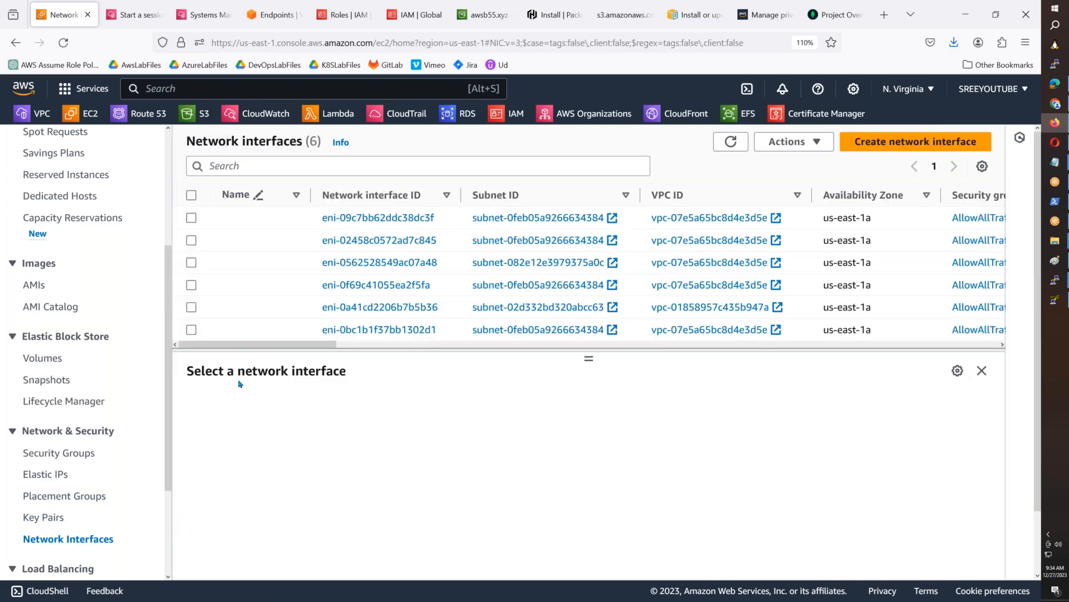
drag(259, 346, 513, 352)
click(473, 197)
drag(488, 346, 265, 345)
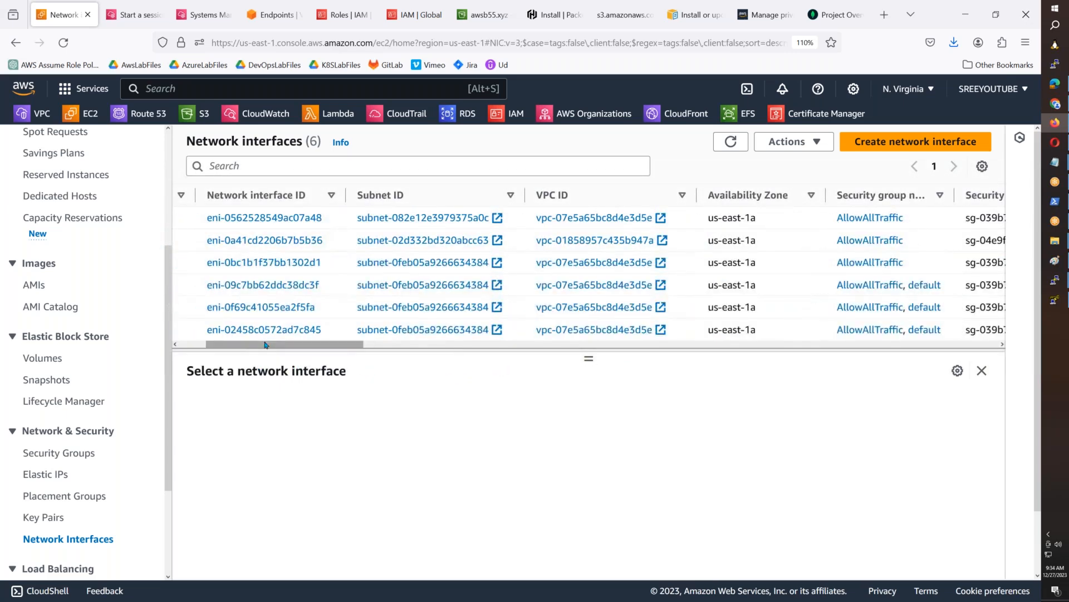
scroll(159, 364, up, 5)
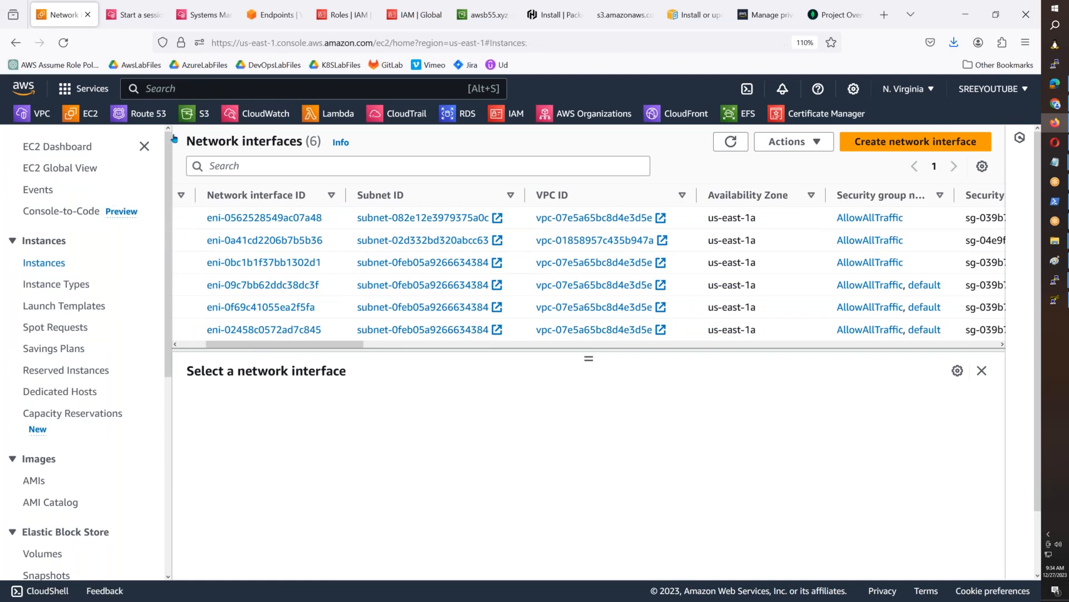
- Close the terminal session tab of the public server and refresh the target instances in the Session Manager session setup
click(204, 15)
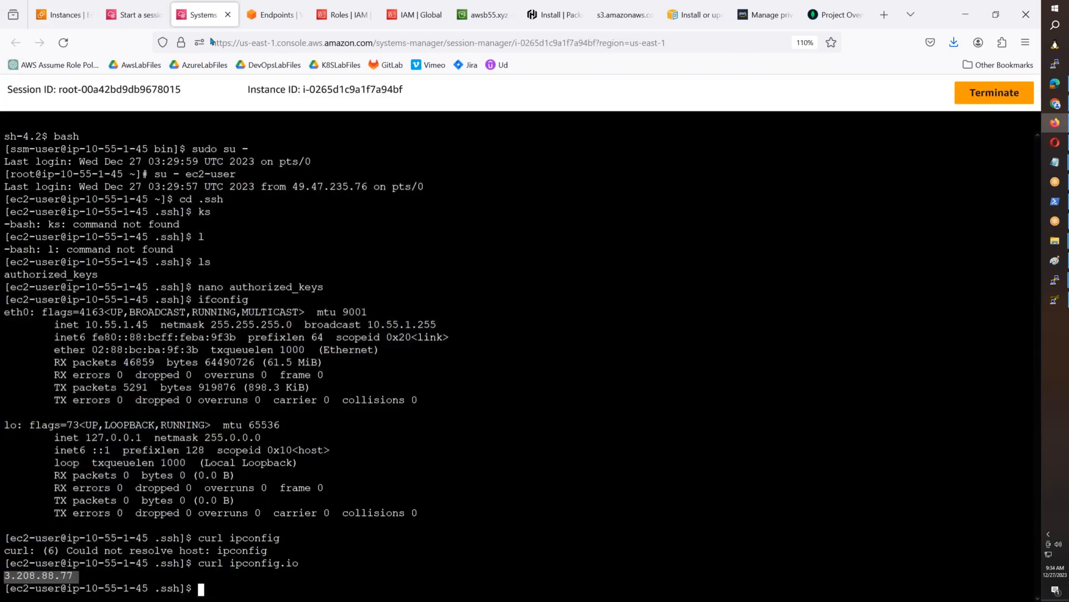
click(227, 15)
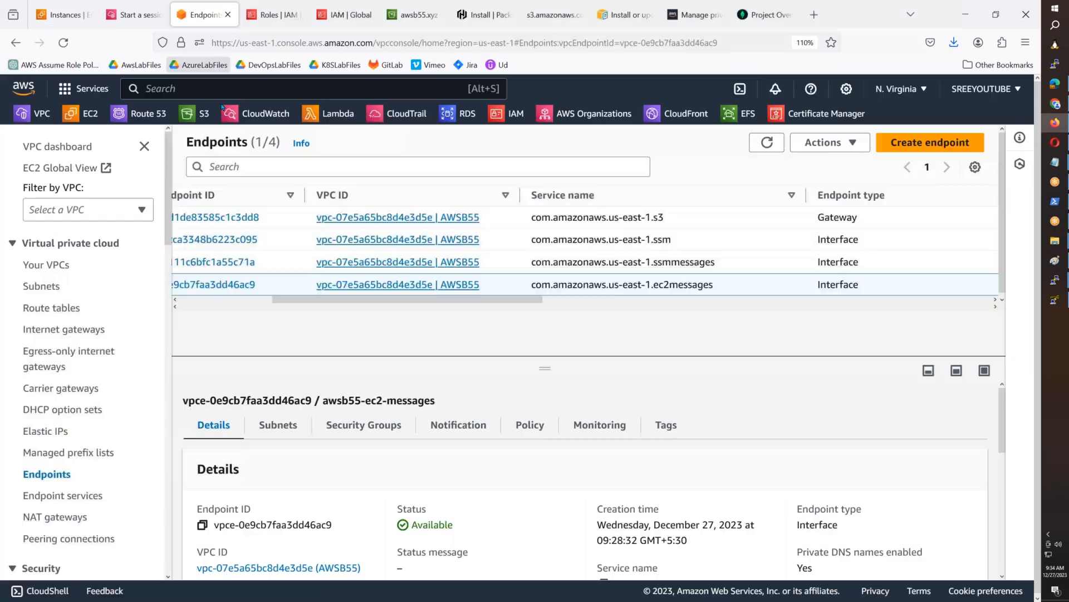
click(295, 21)
click(143, 15)
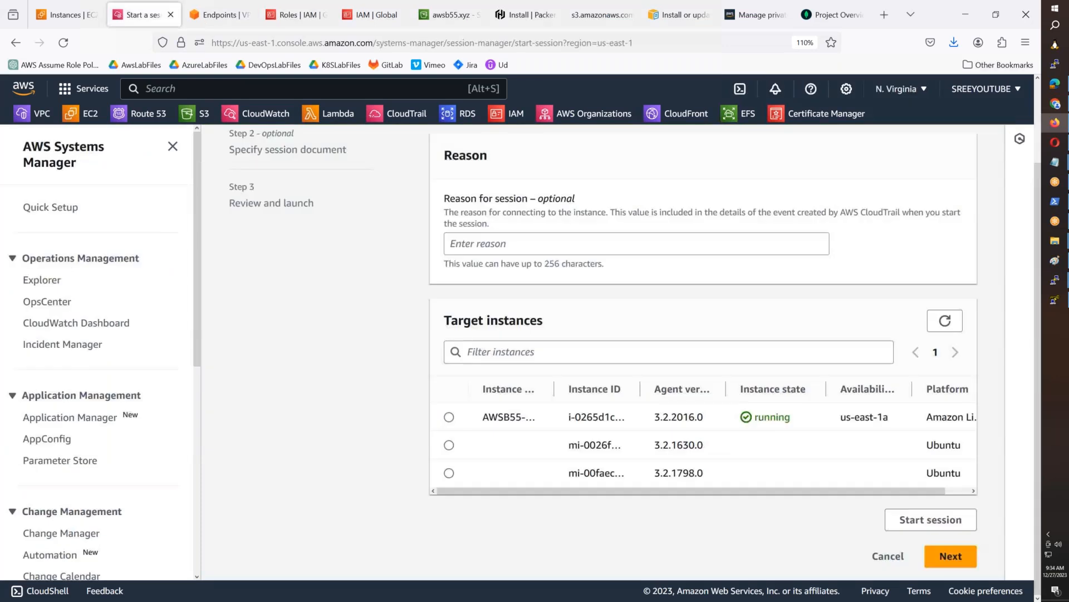
click(945, 319)
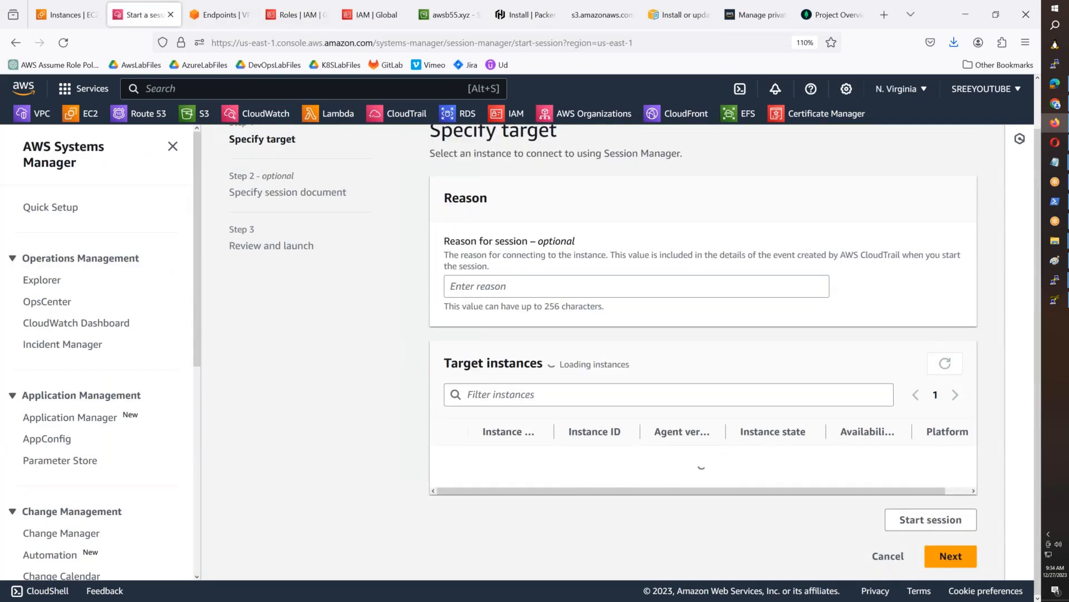
click(945, 362)
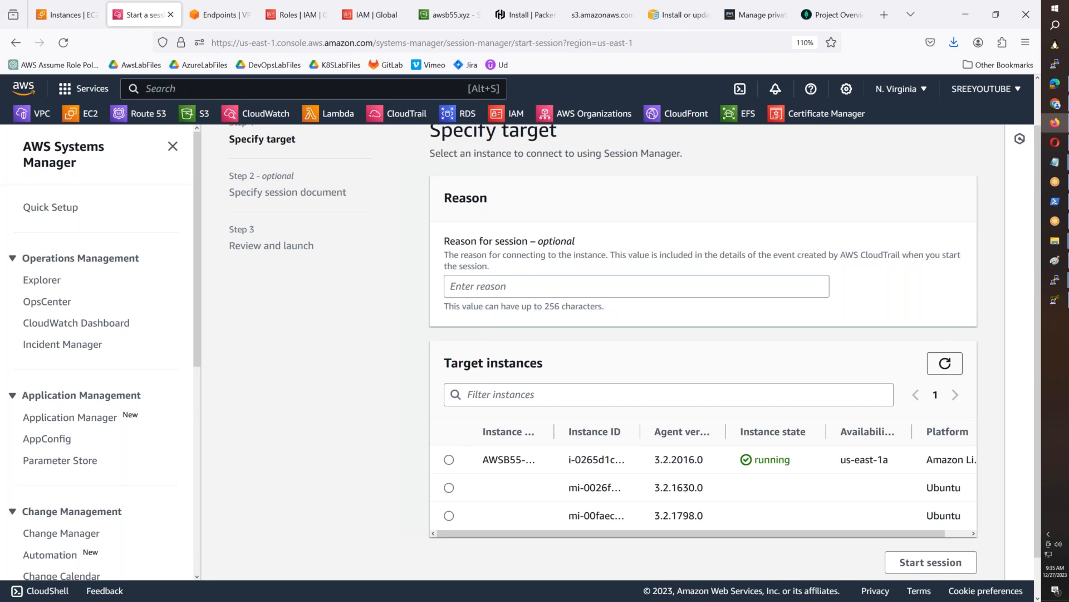
- In the Endpoints.png diagram in Paint, label the three red lines ep-ssm, ep-ssm-mesg and ep-ec2-mesg, and save it
click(1055, 261)
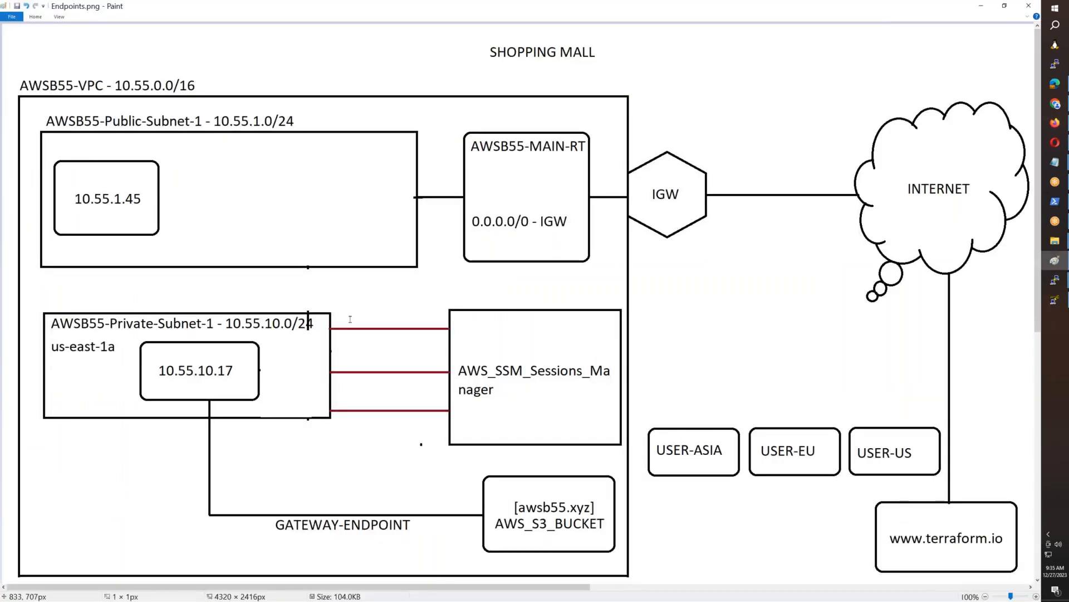
click(350, 319)
text(ep-ssm)
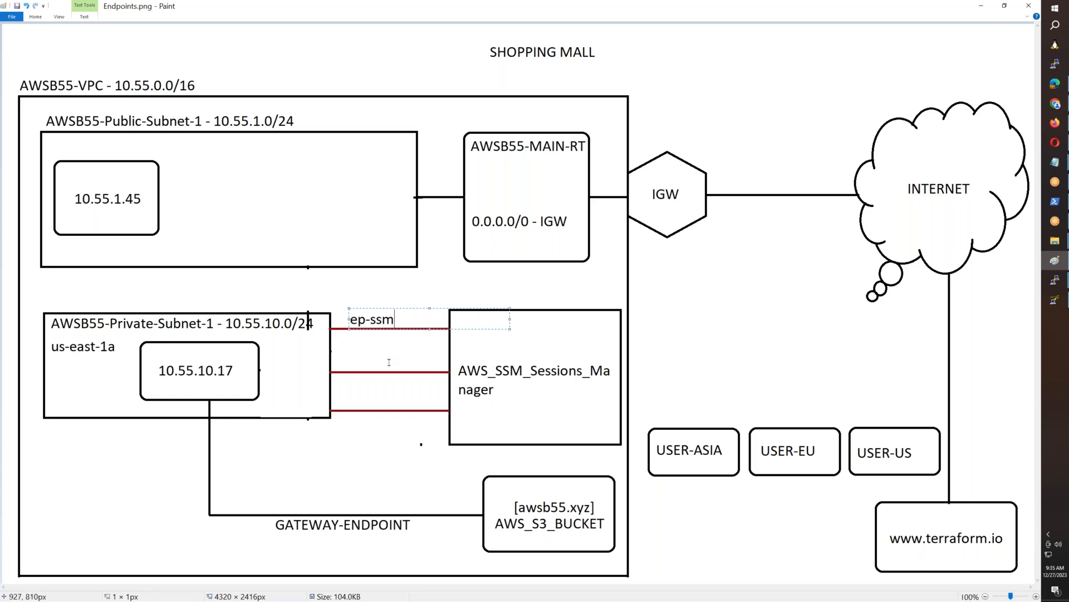
click(351, 354)
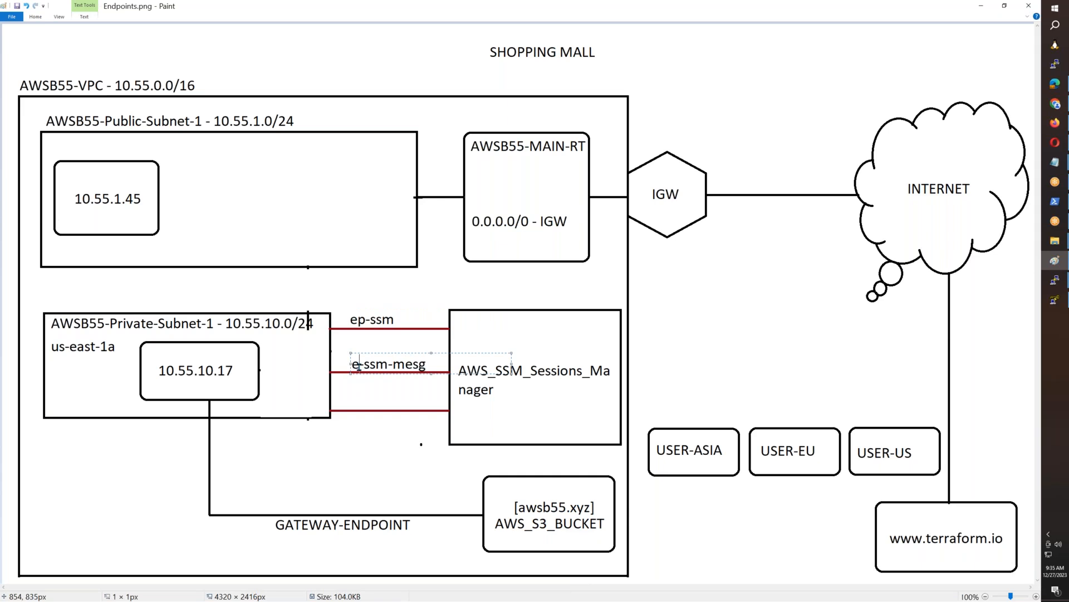
text(p)
click(344, 389)
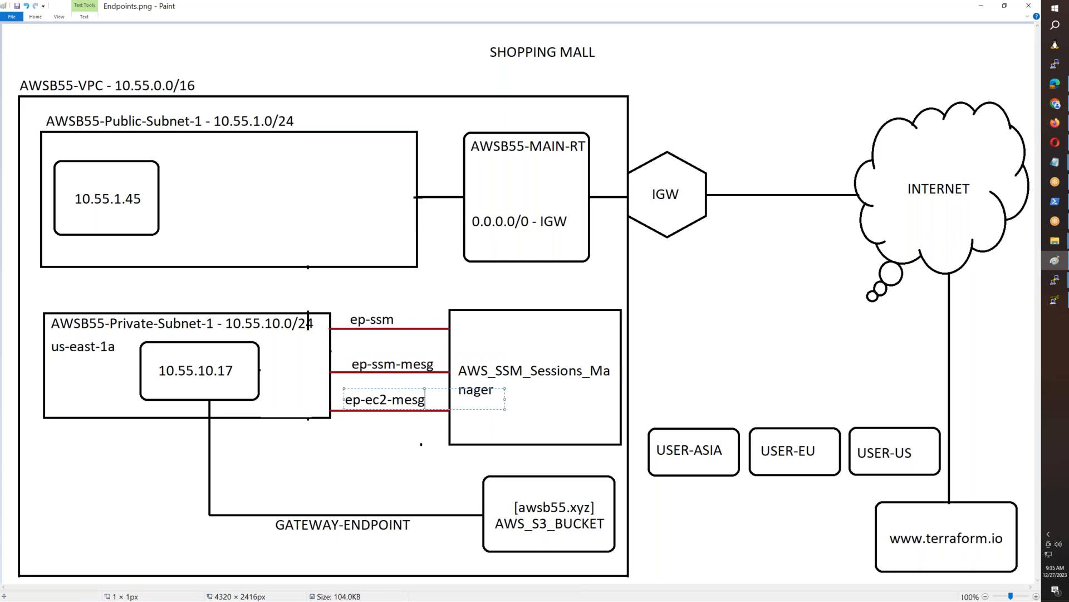
click(373, 430)
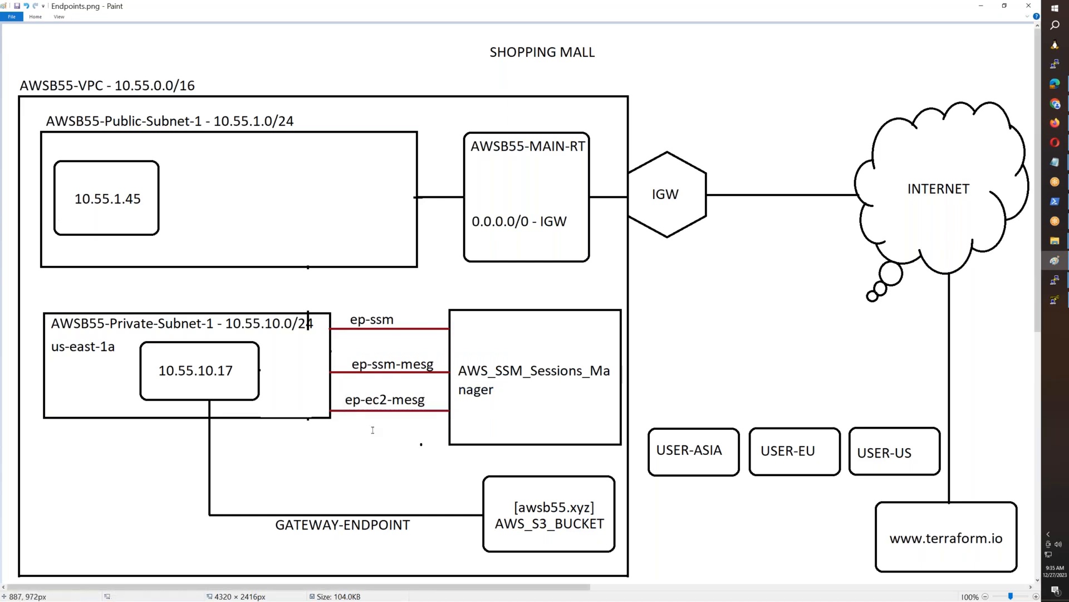
key(ctrl+s)
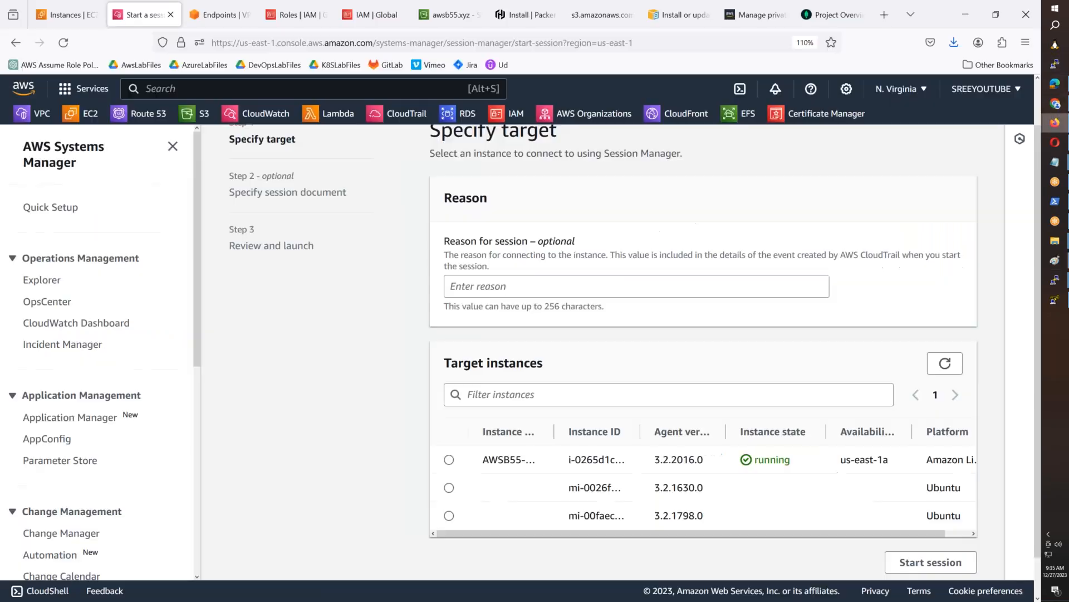
- Check the Atlas cluster's creation progress in the browser, and refresh Session Manager's target instances with the instance name column widened
click(1055, 123)
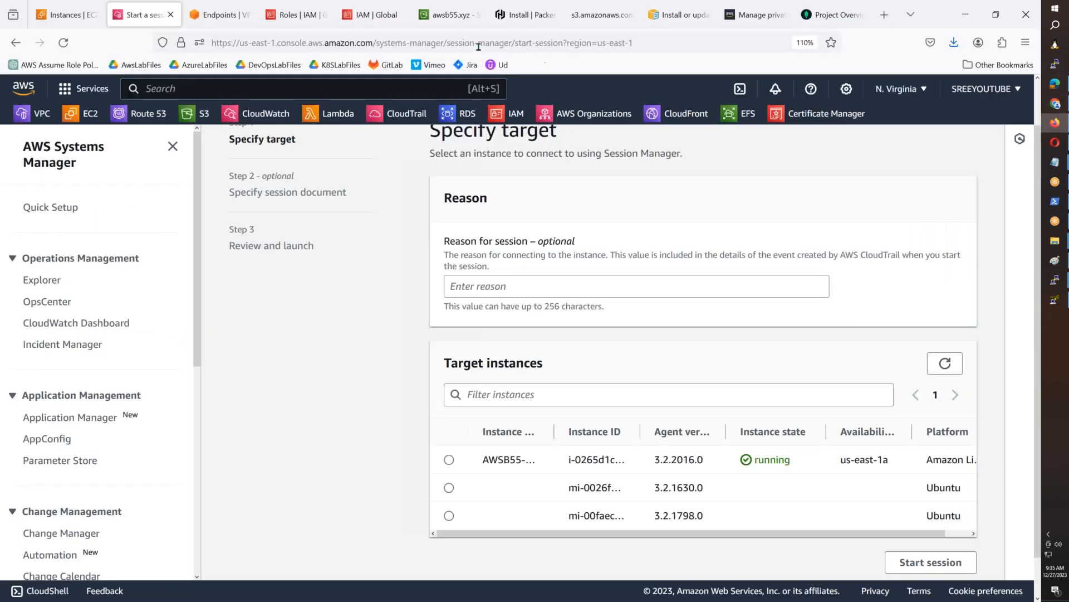
click(834, 15)
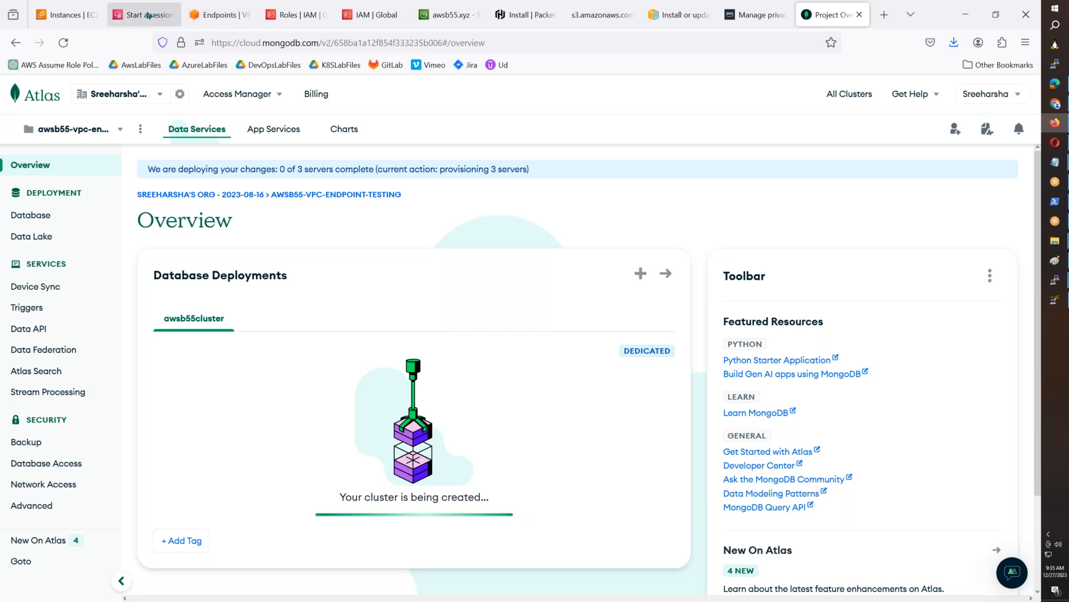
click(219, 16)
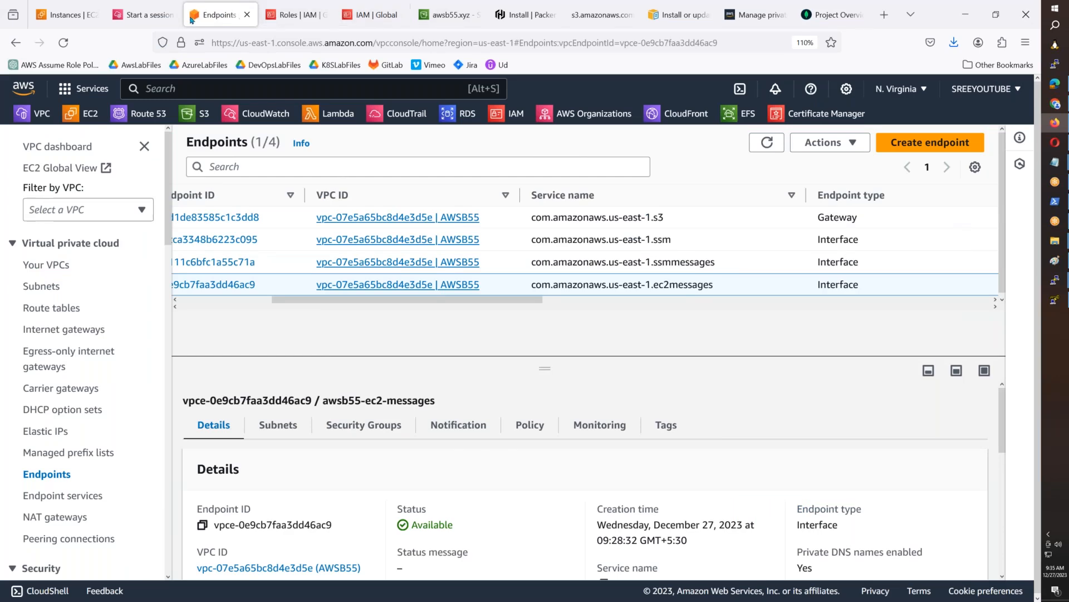
click(167, 25)
click(945, 364)
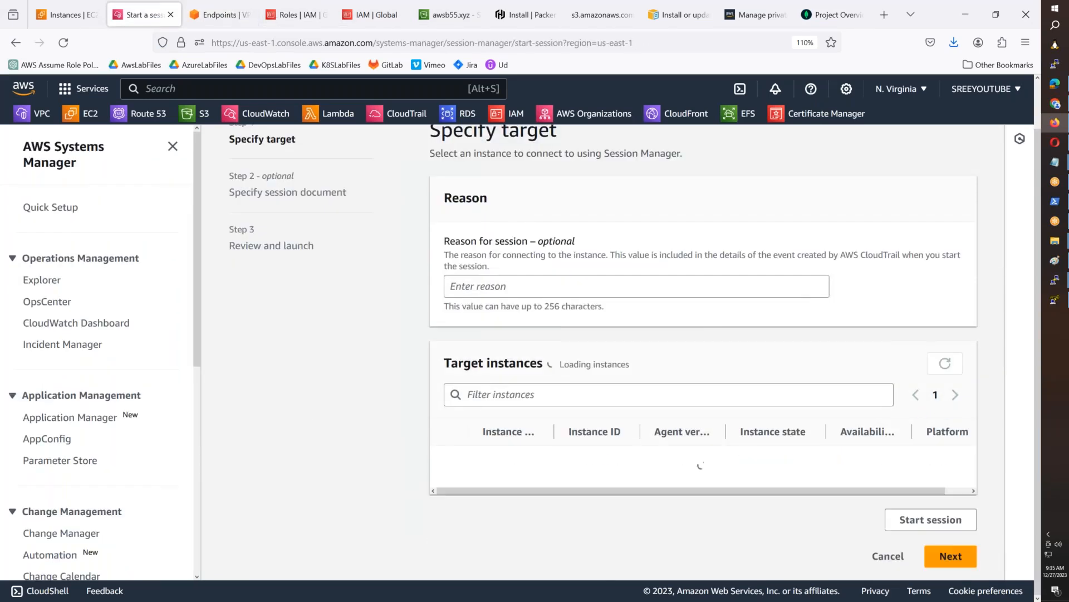
drag(554, 431, 653, 439)
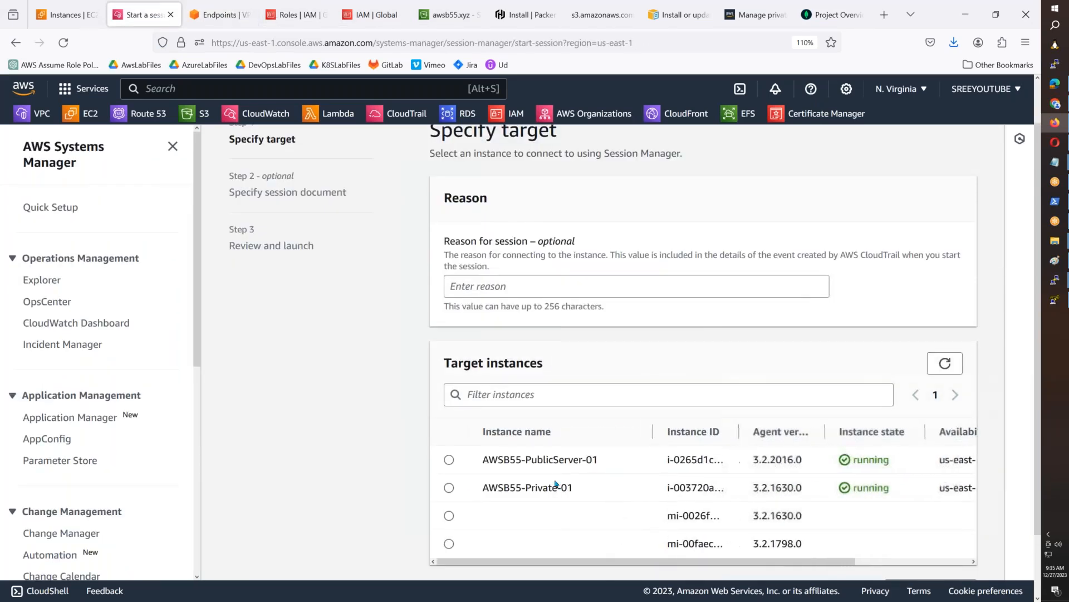
- Select AWSB55-Private-01 as the target, refresh the target instances until it is ready, and start a session on it
click(449, 488)
scroll(879, 523, down, 3)
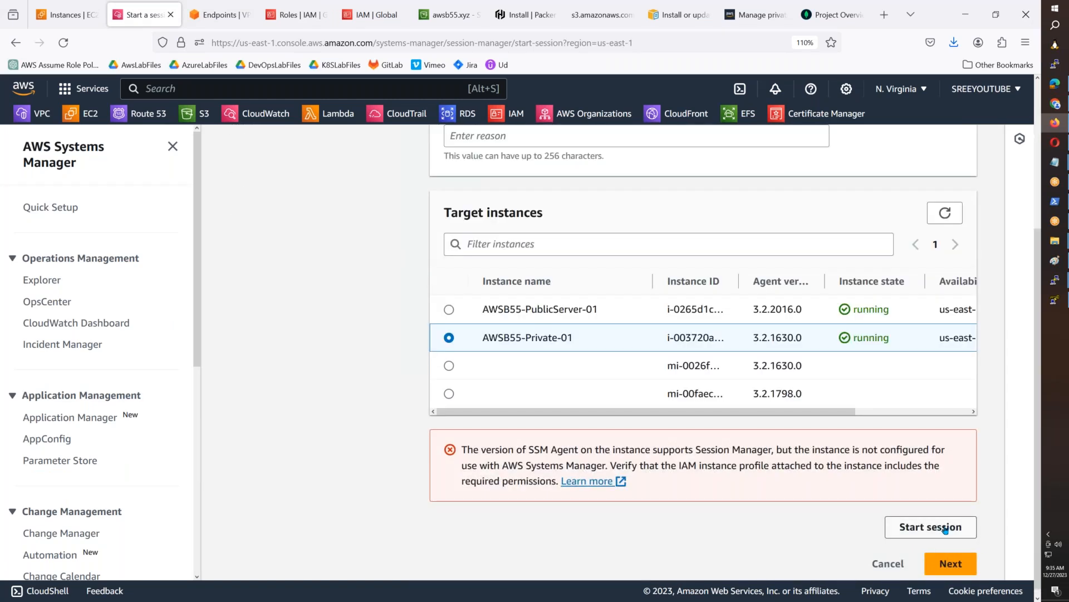
click(945, 213)
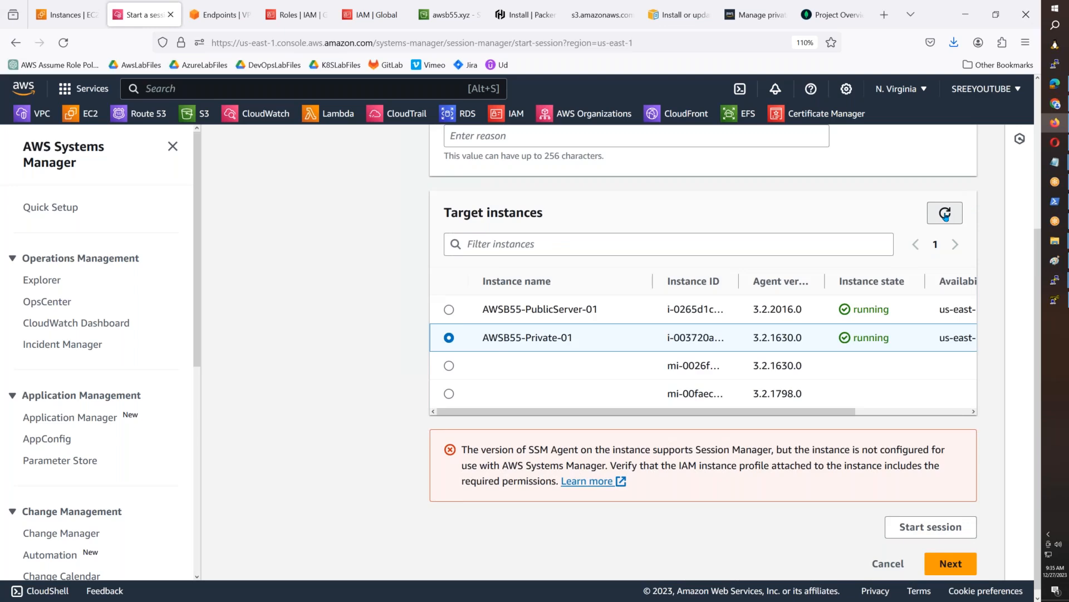
click(944, 292)
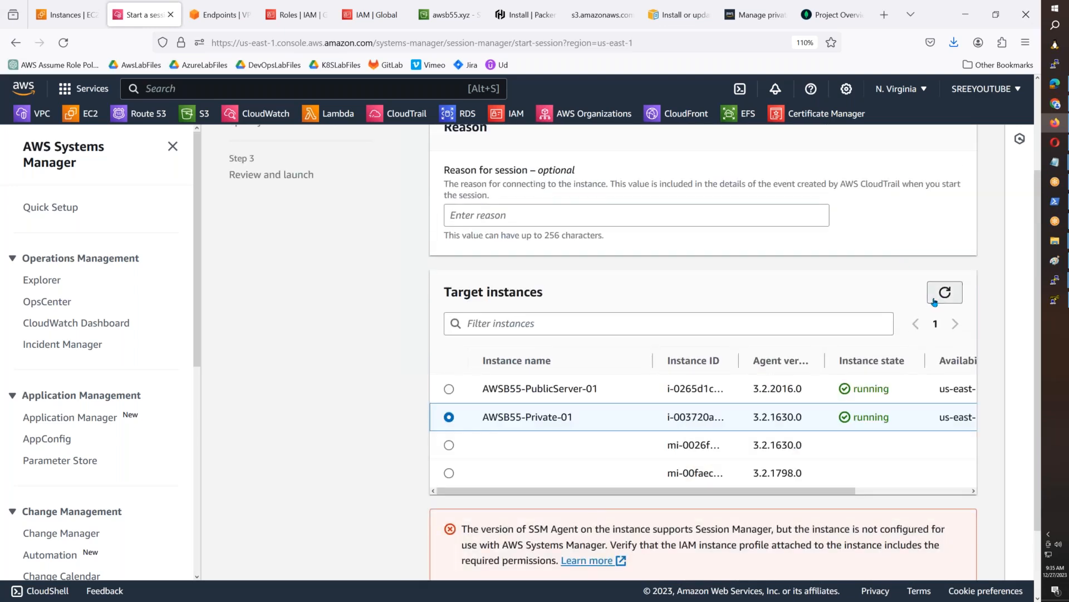
click(958, 301)
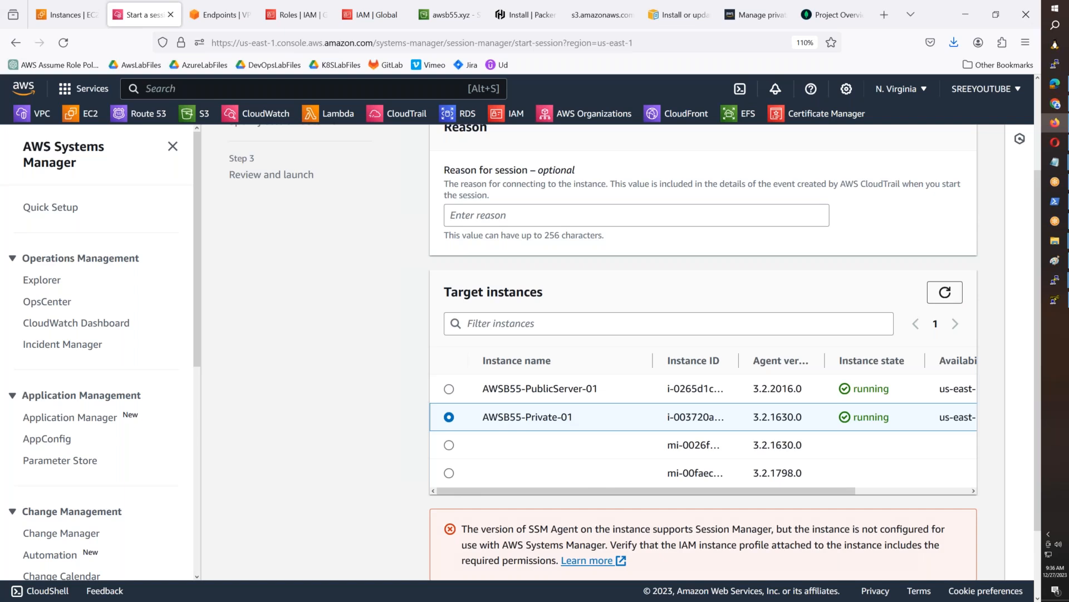
click(946, 292)
click(956, 518)
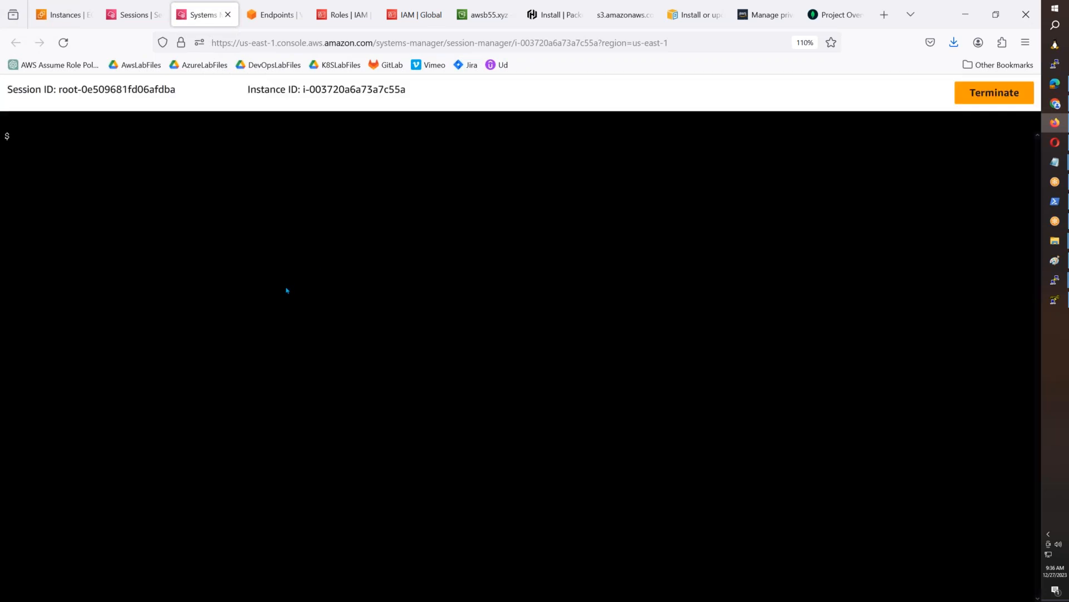
- Start bash in the private instance's session and switch to the root user with sudo su -
text(bash)
key(Return)
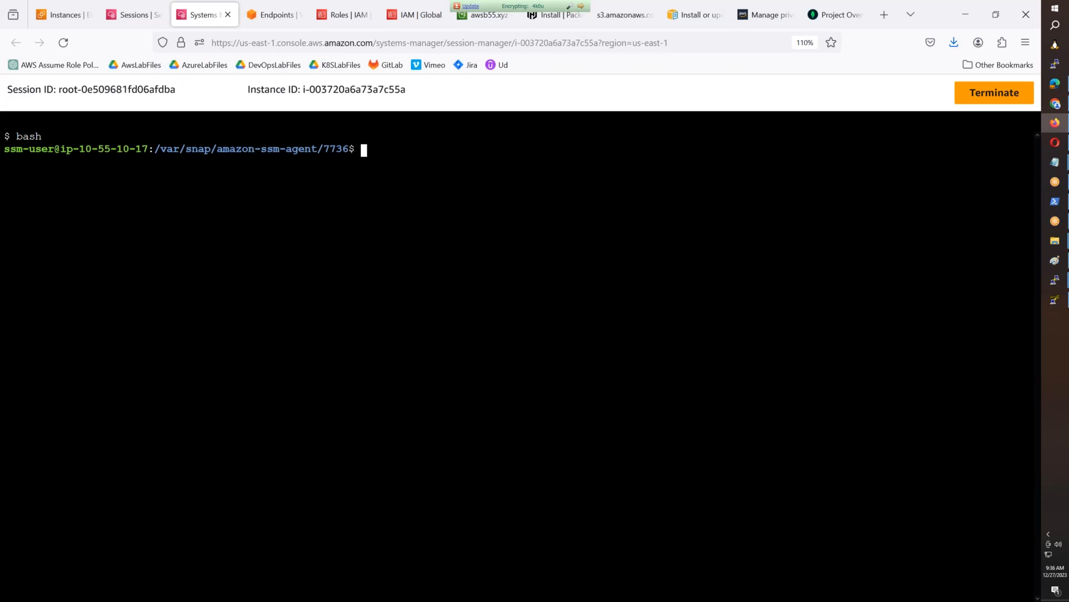
text(sudo su -)
key(Return)
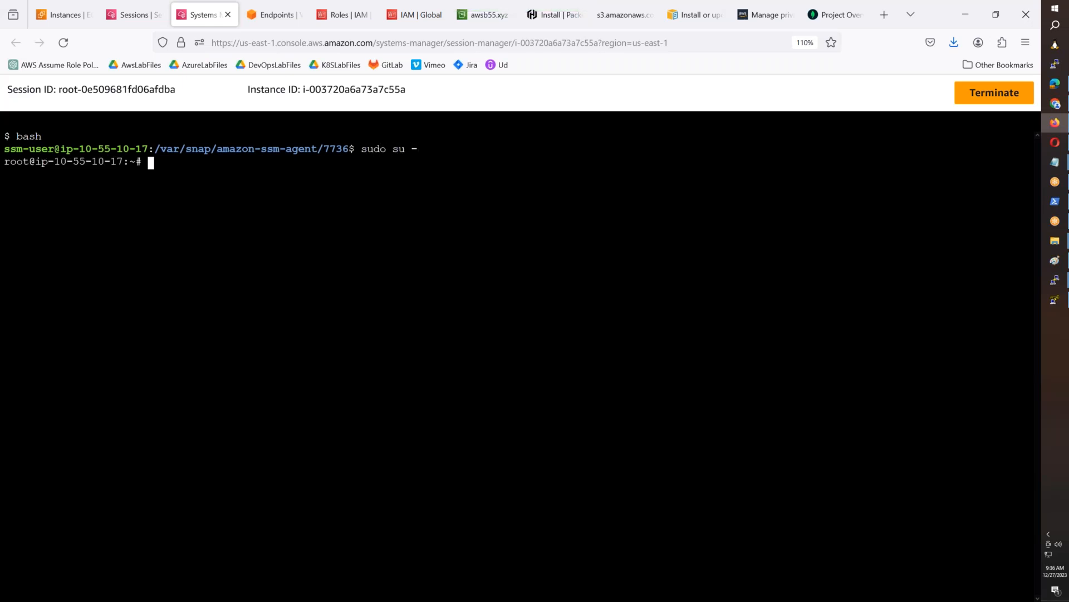
key(Return)
key(Return)
key(Return)
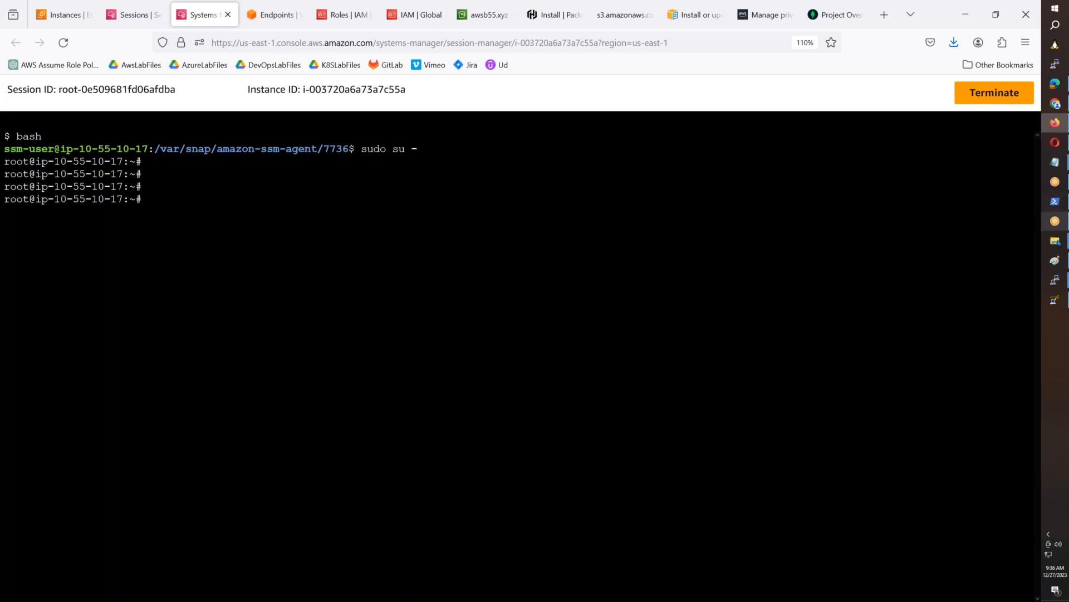
- Switch to Paint and erase the stray dot below the ep-ec2-mesg line in the endpoints diagram
click(1055, 260)
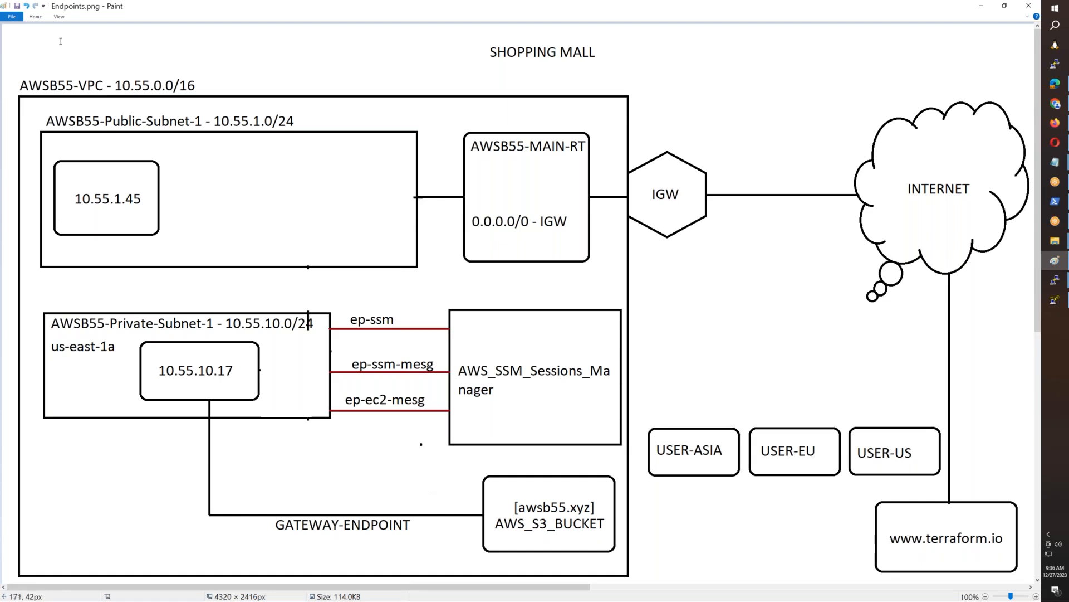
click(36, 17)
click(55, 34)
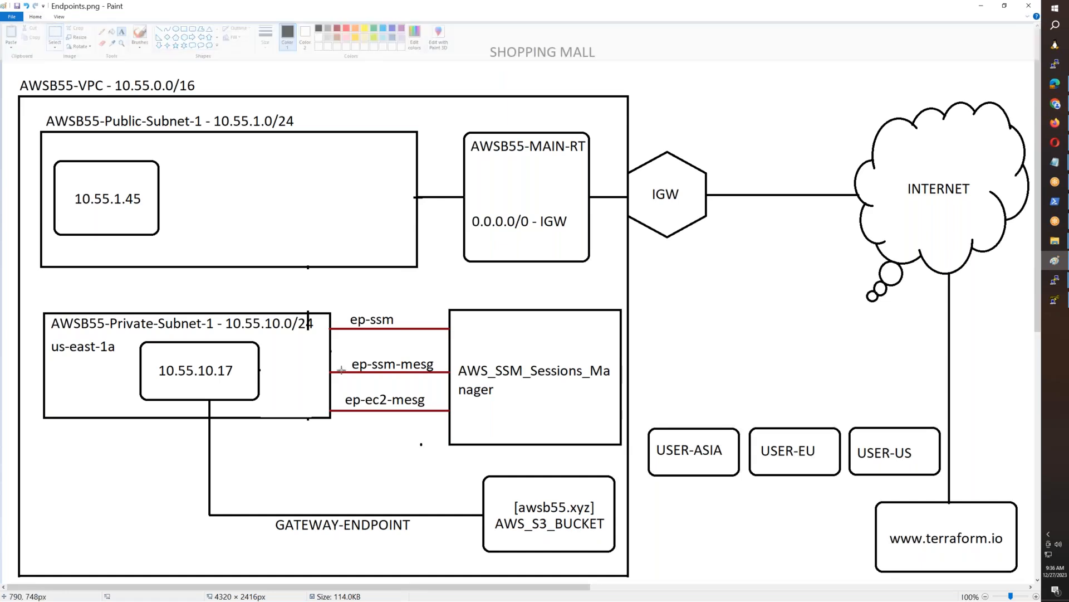
drag(385, 425, 432, 458)
key(Delete)
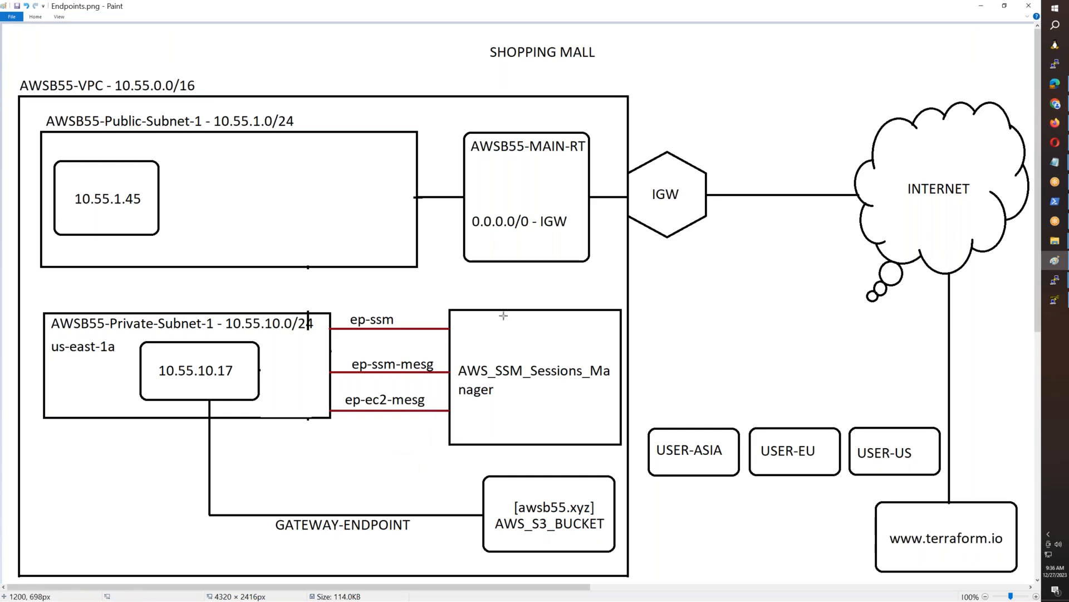
- Return to the browser and check the awsb55cluster deployment progress on the Atlas project overview
click(1057, 127)
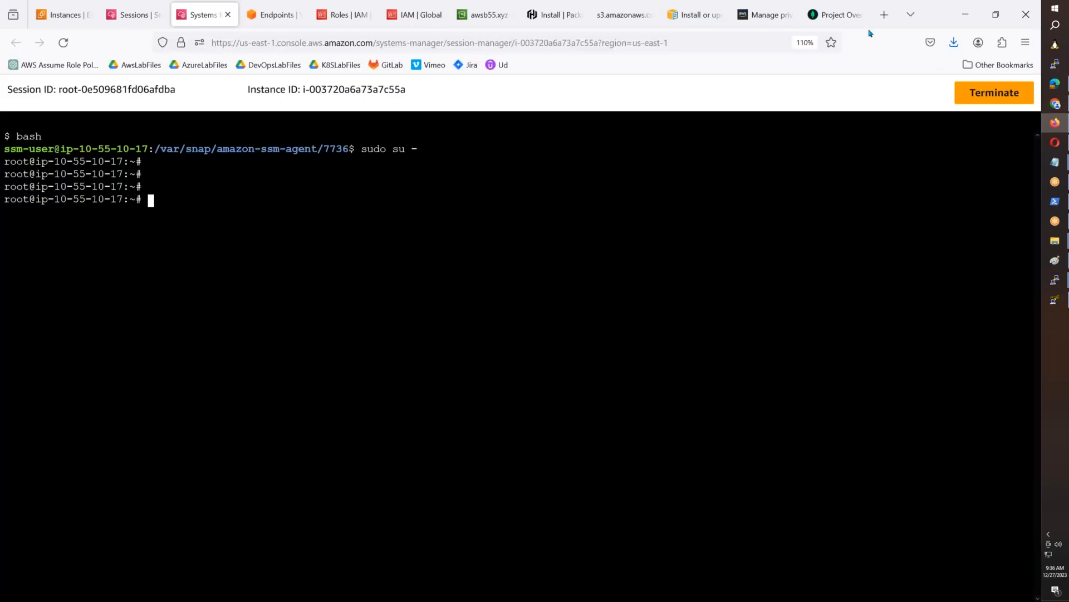
click(838, 15)
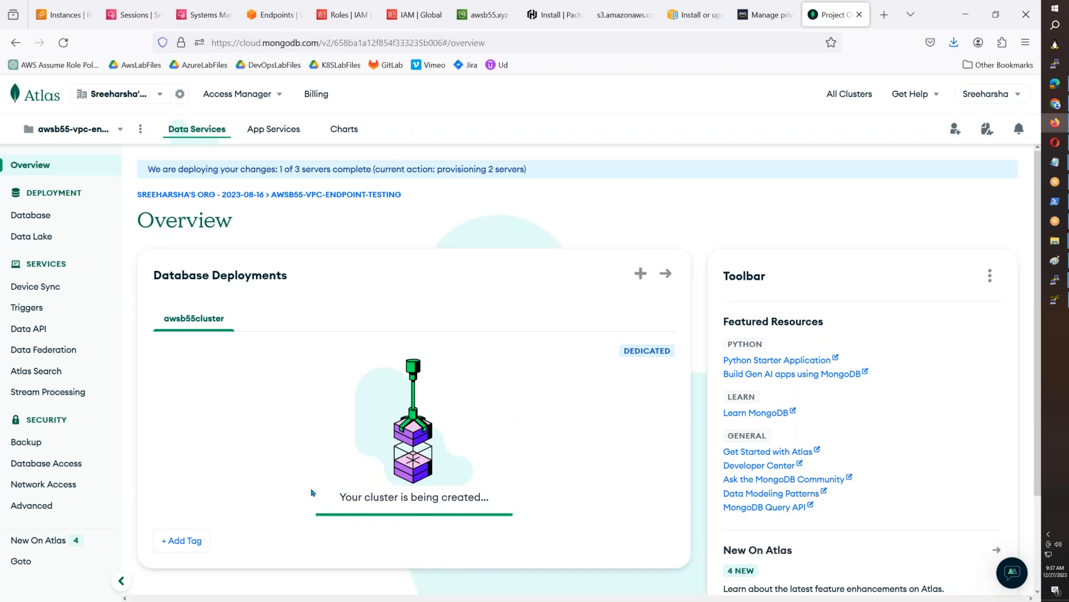
- Open the Atlas project's Database page and look through the recommended features while the M10 cluster provisions
scroll(186, 432, down, 2)
scroll(186, 432, up, 2)
click(20, 219)
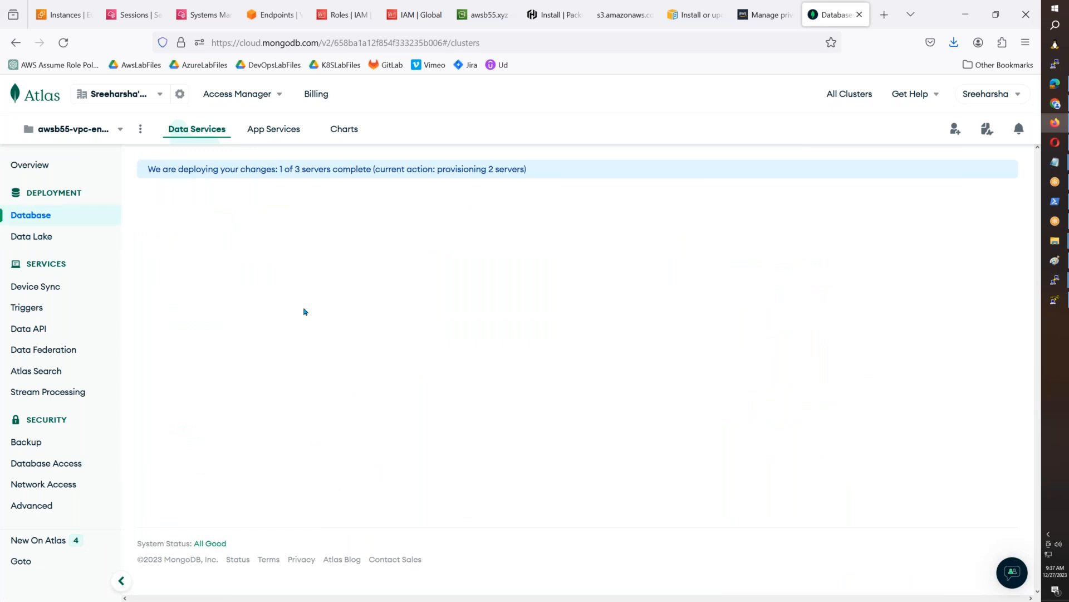
scroll(433, 360, down, 4)
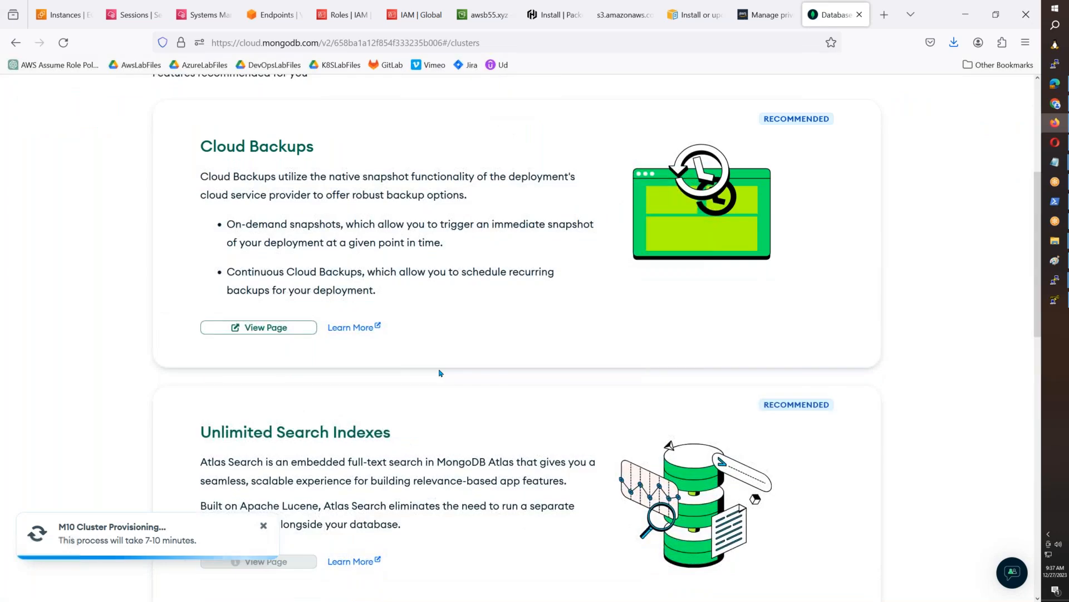
scroll(440, 373, down, 6)
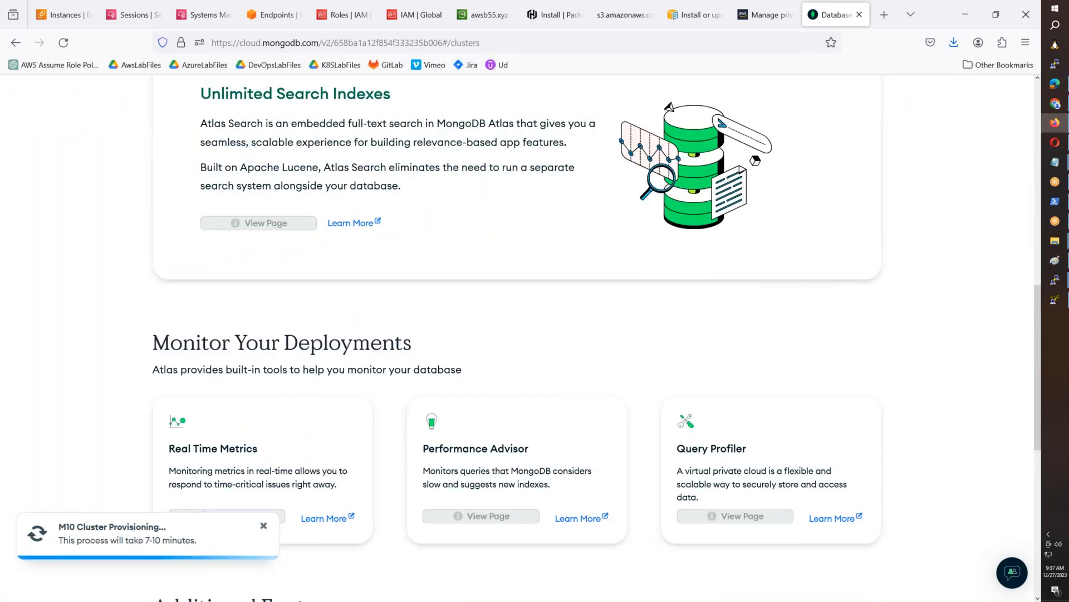
scroll(575, 327, up, 10)
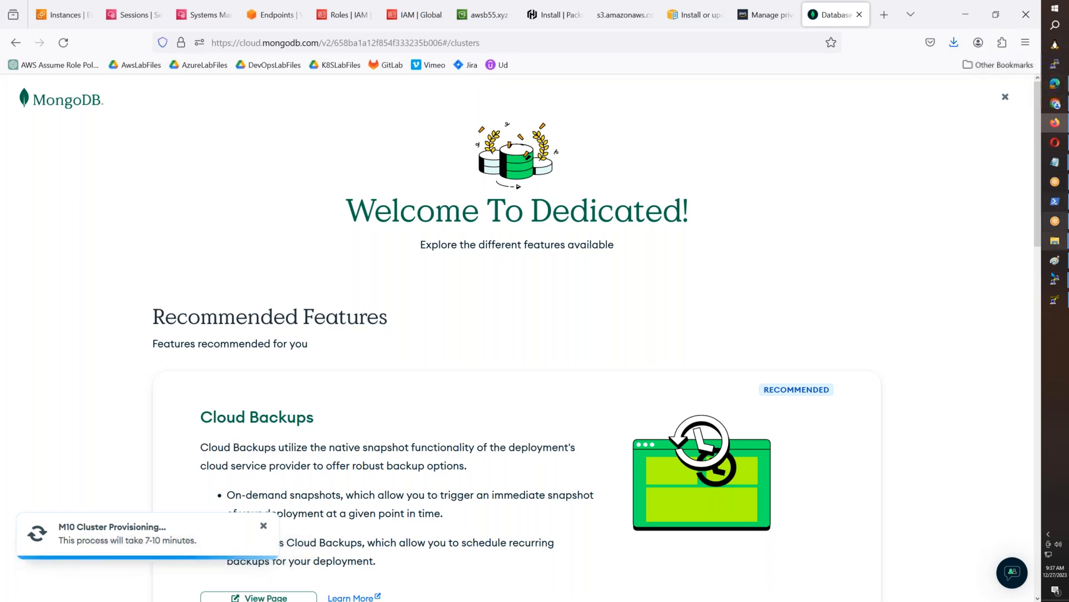
- Switch to the ip-10-55-1-45 terminal, connect from it to the private Ubuntu instance at 10.55.10.17, and become root with sudo su -
mouse_move(1055, 280)
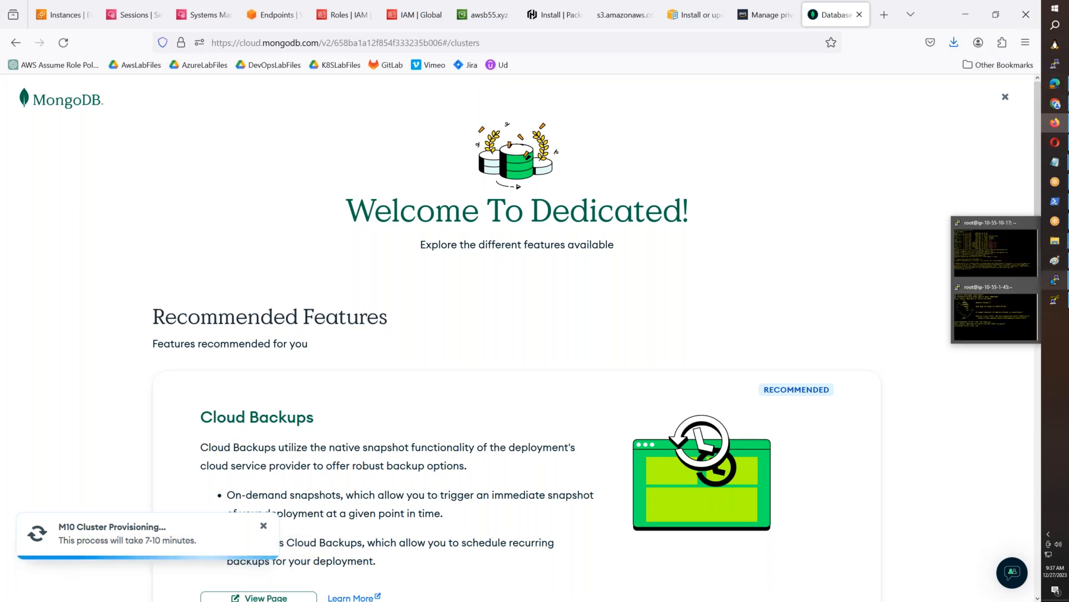
click(978, 306)
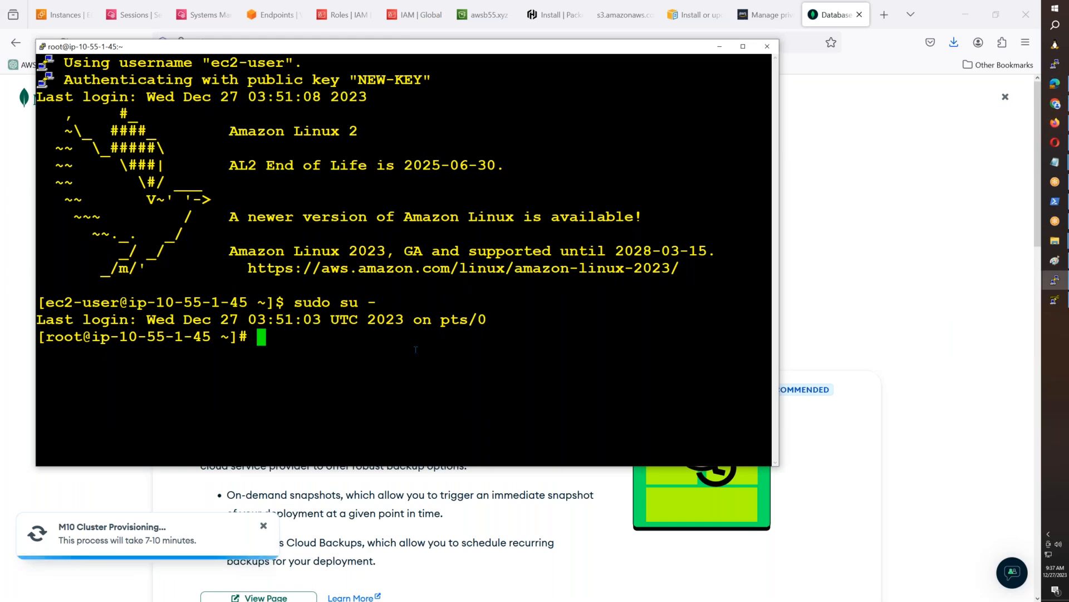
right_click(415, 350)
key(Return)
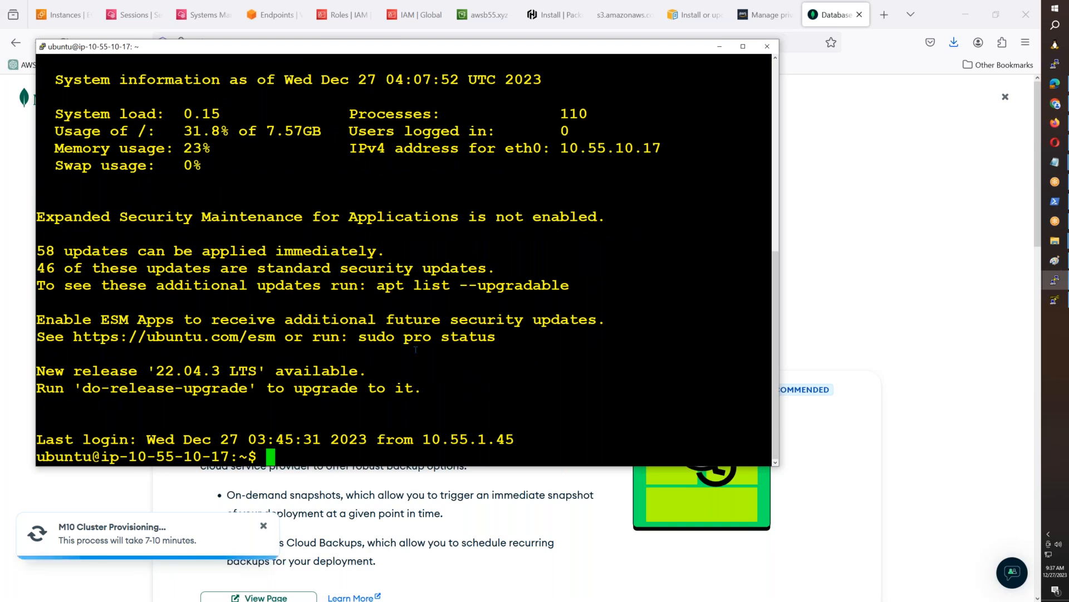
text(sudos u -)
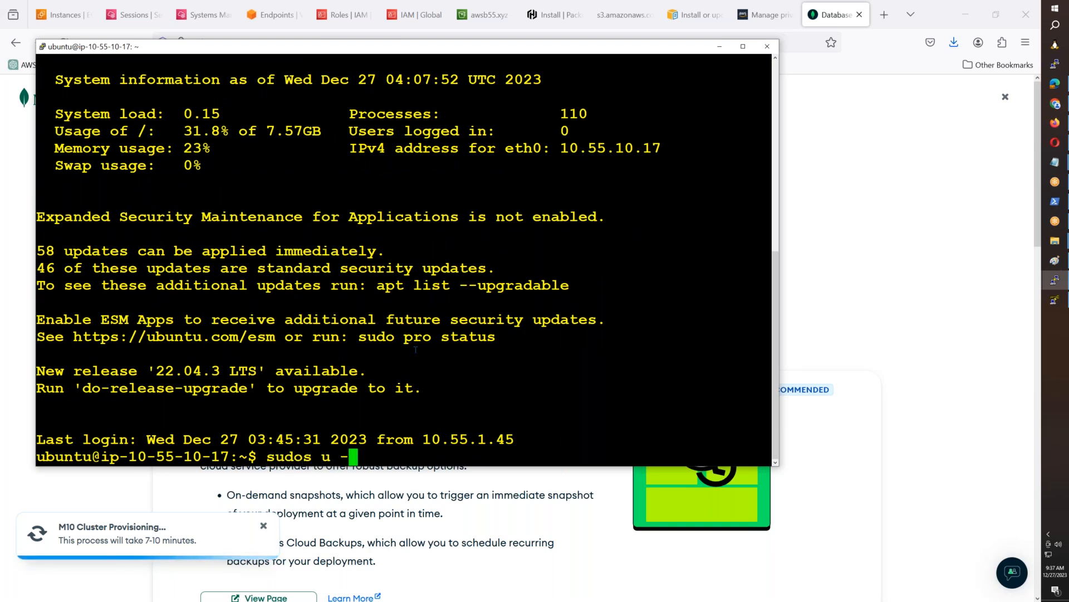
key(Return)
text(sudo su -)
key(Return)
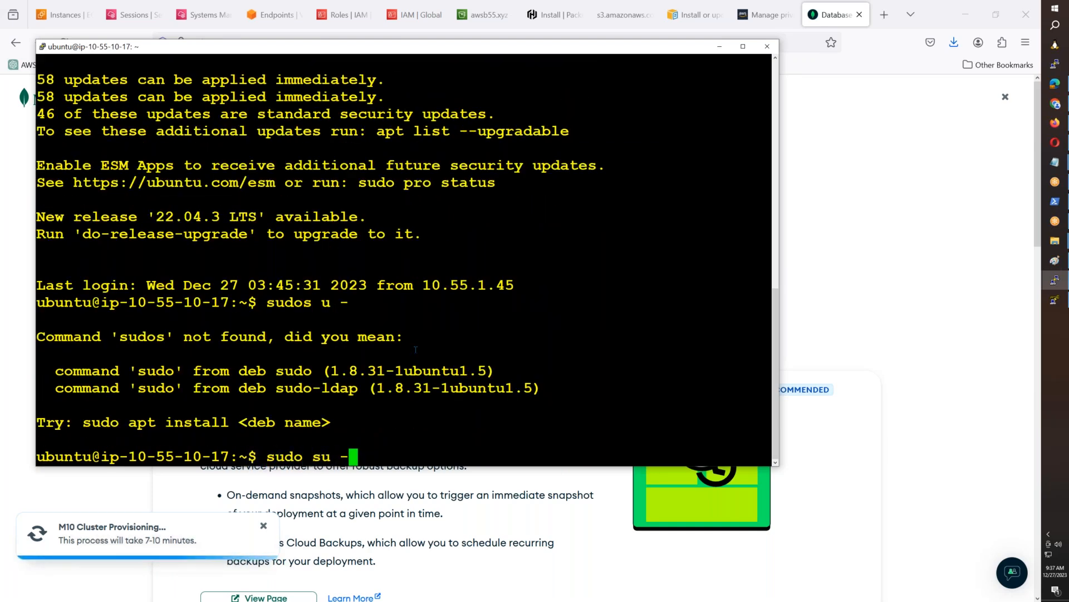
- In a new browser tab, open the VPC-Endpoints folder of AWS-New-Batch-054-NOV-15th-2023-EVENING in the AwsLabFiles Drive folder
click(878, 21)
click(883, 15)
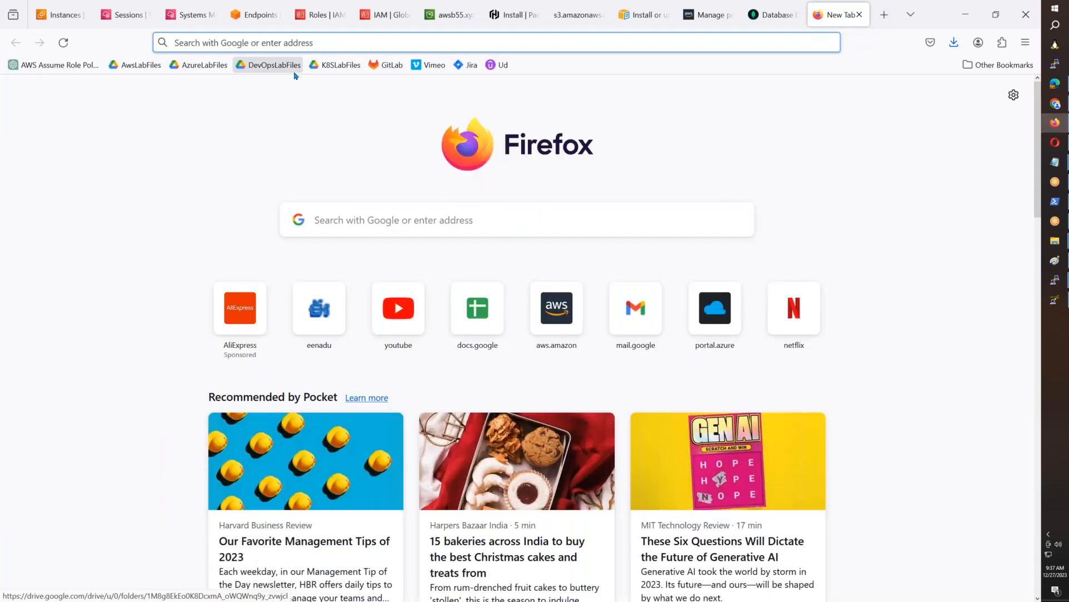
click(132, 67)
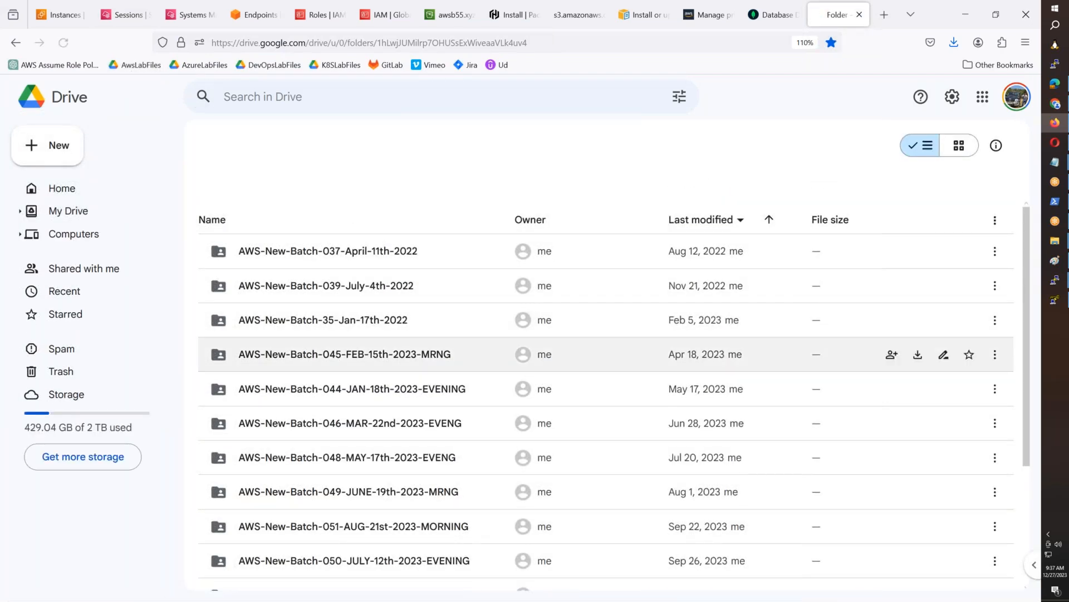
scroll(445, 357, down, 3)
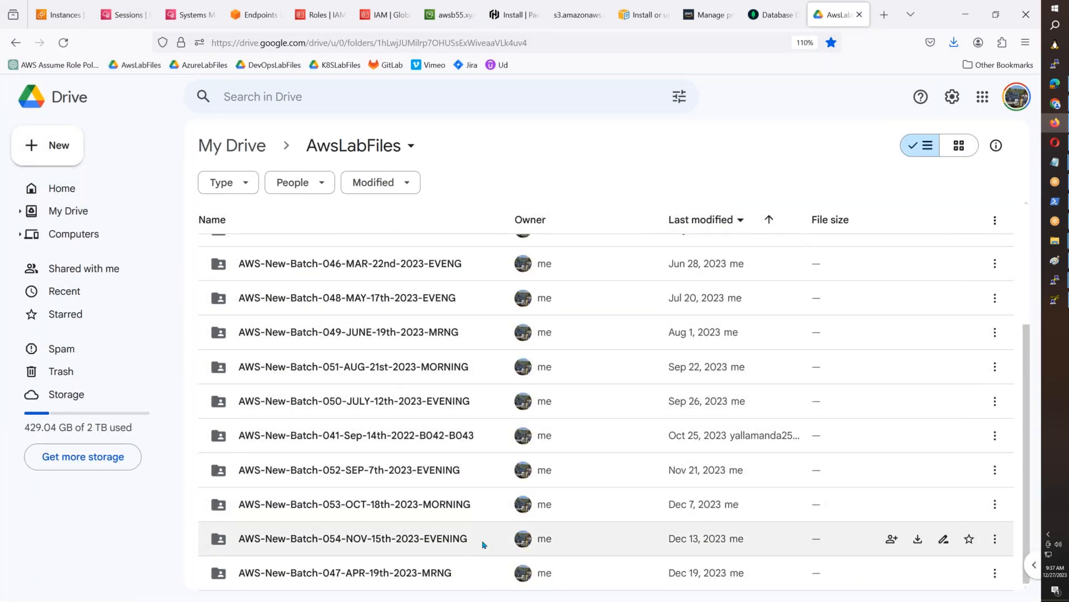
click(462, 545)
double_click(474, 538)
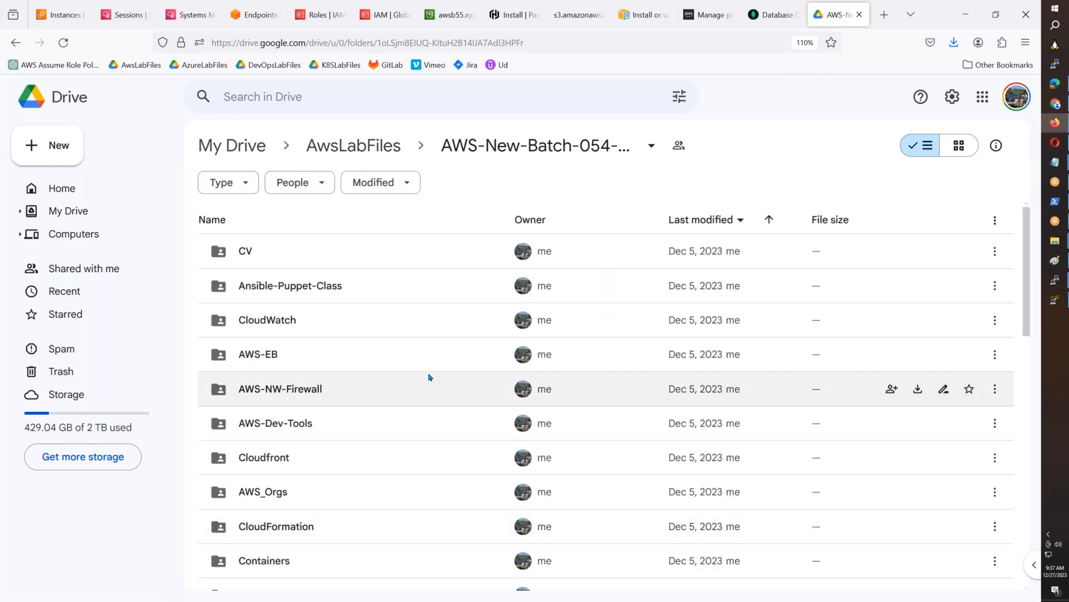
scroll(429, 377, down, 5)
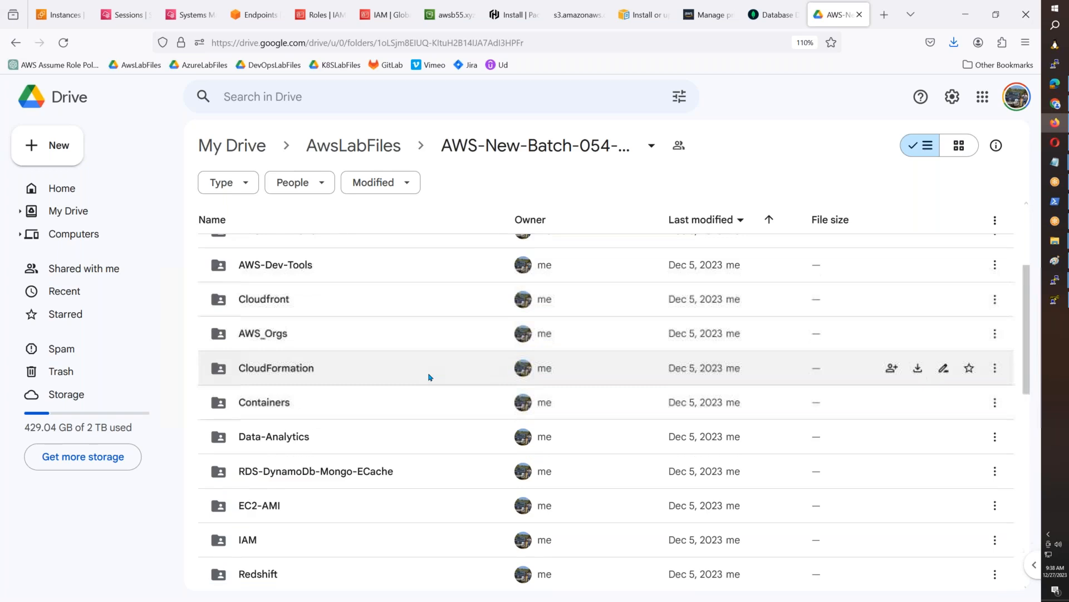
scroll(429, 377, down, 5)
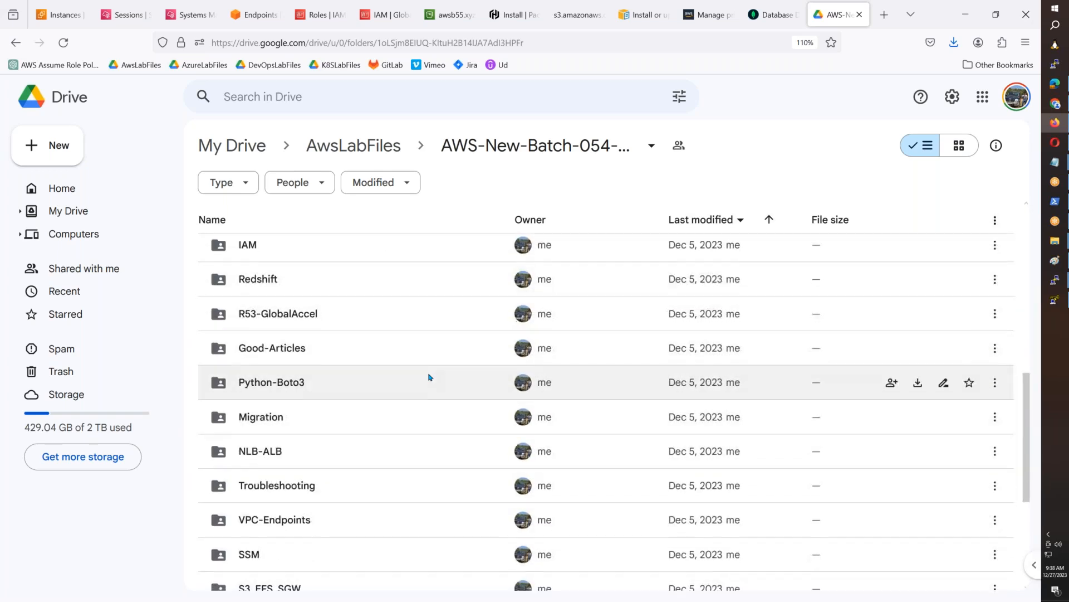
double_click(359, 444)
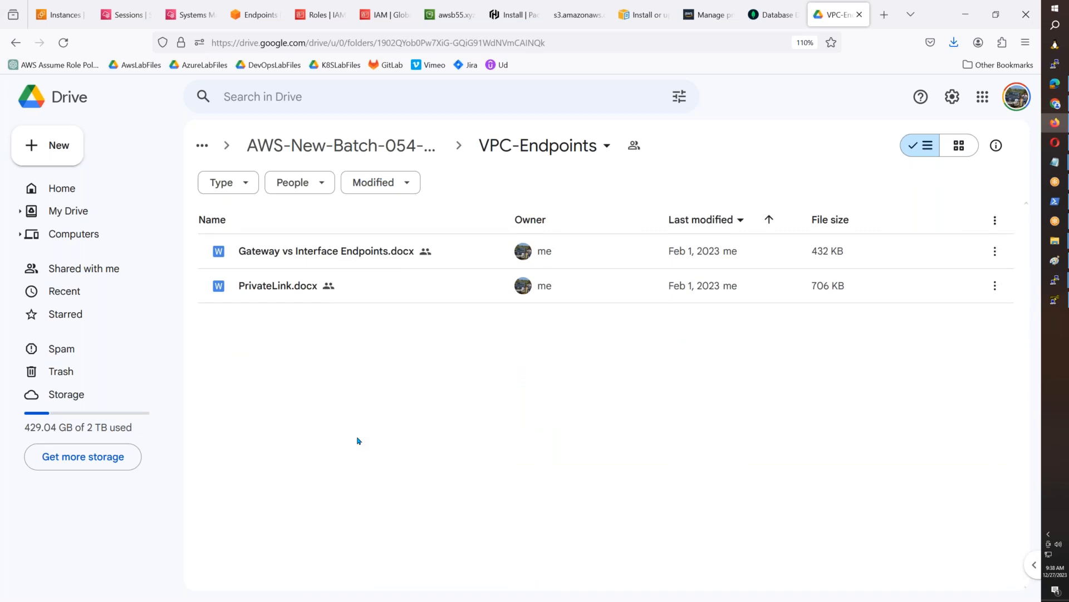
- Open PrivateLink.docx and read through its VPC Peering comparison and PrivateLink benefits
double_click(283, 286)
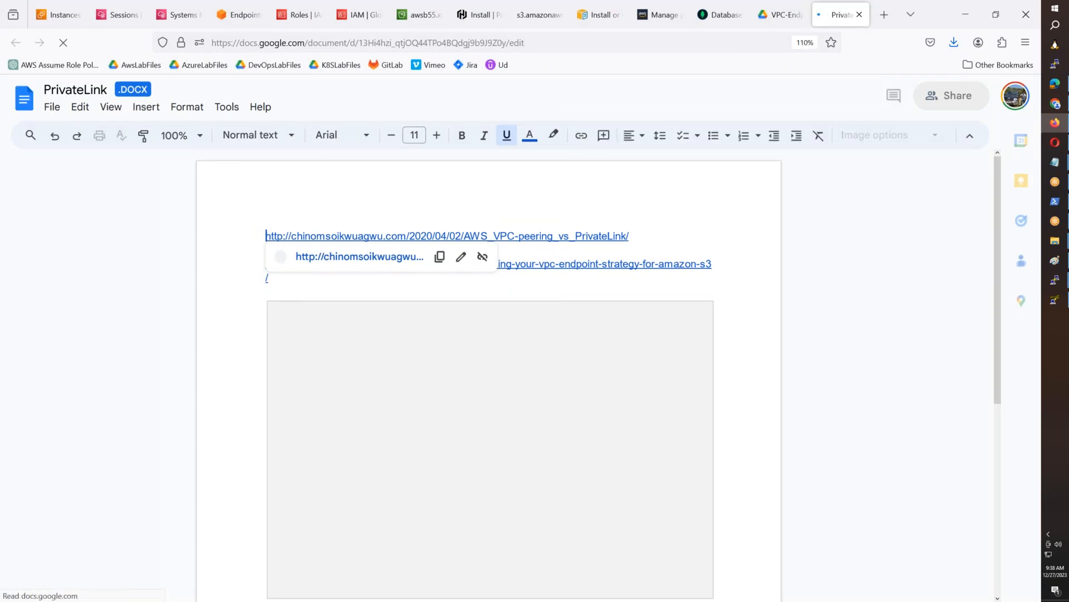
scroll(489, 379, down, 5)
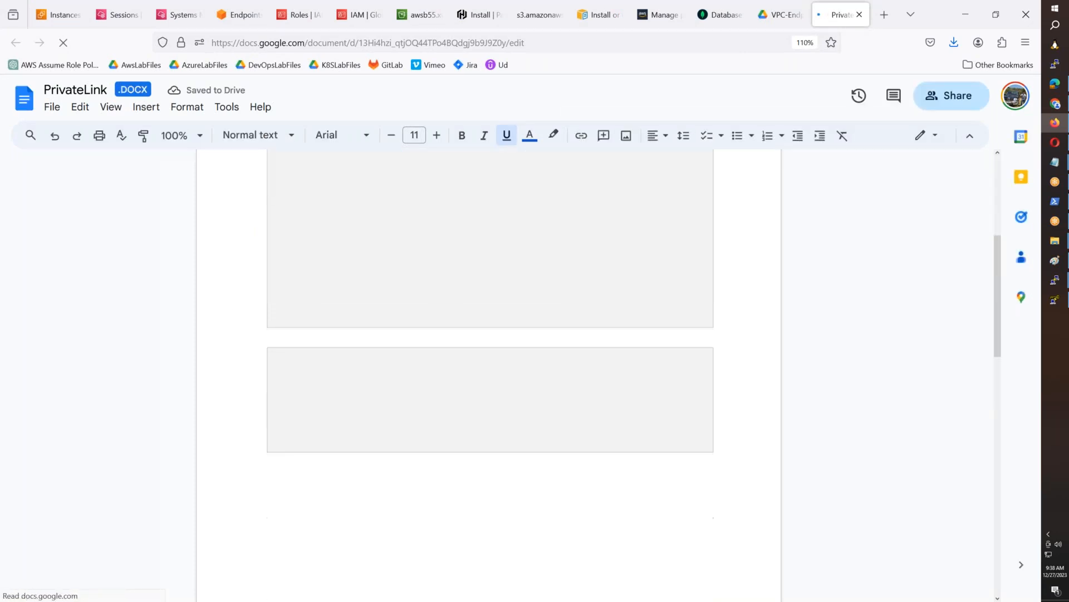
scroll(489, 375, down, 6)
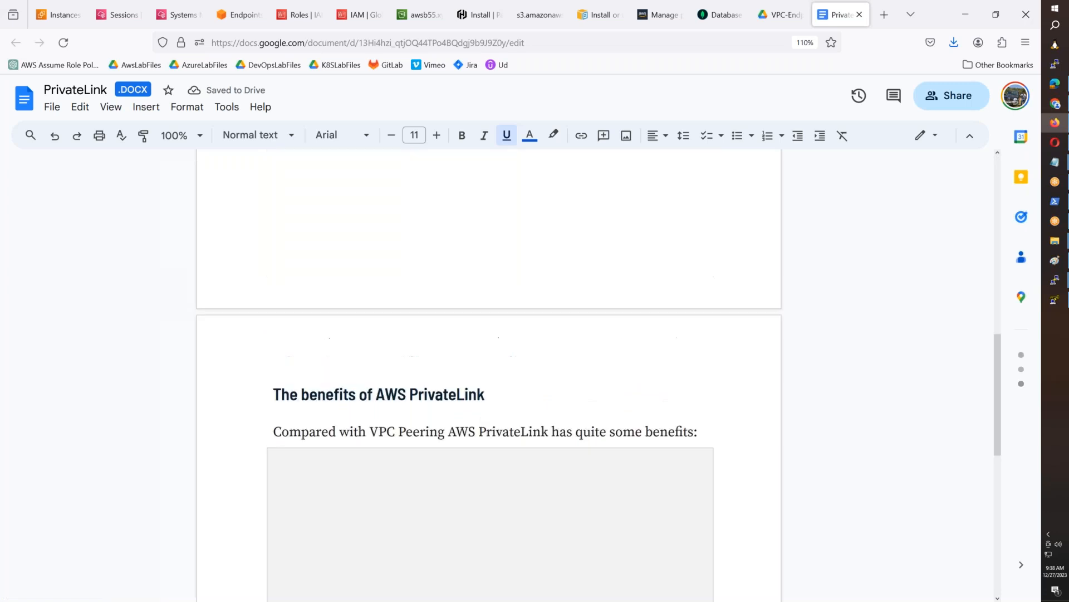
scroll(489, 373, down, 9)
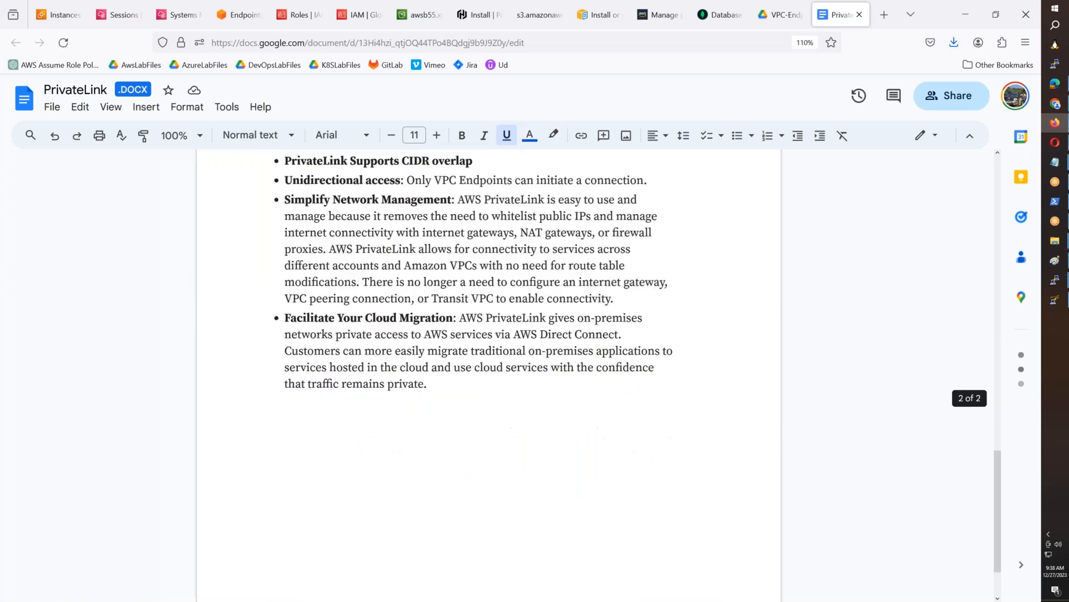
scroll(489, 373, down, 3)
scroll(489, 373, up, 4)
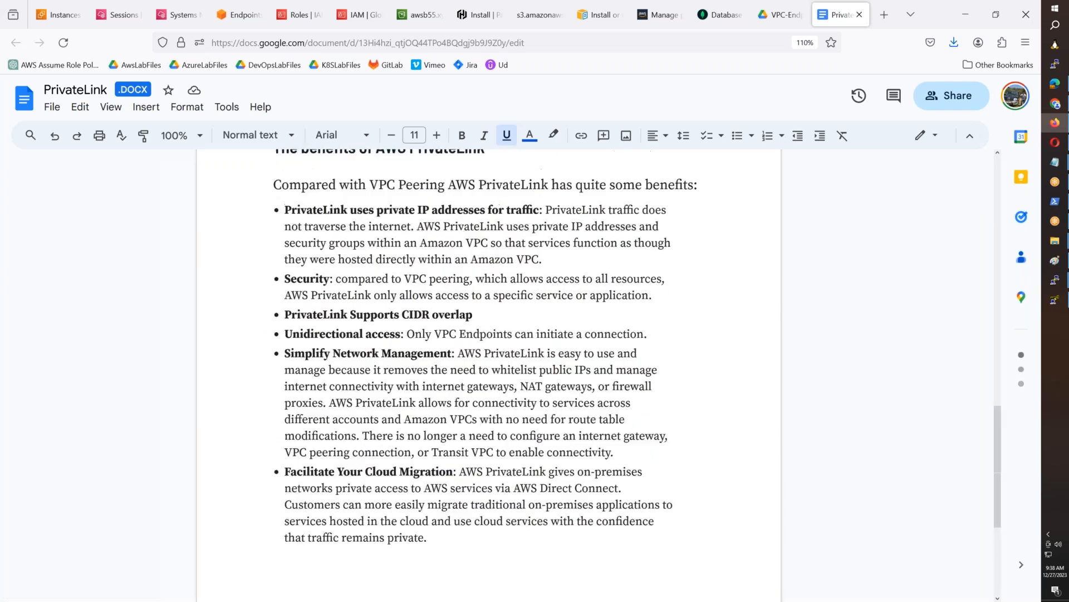
scroll(489, 374, up, 12)
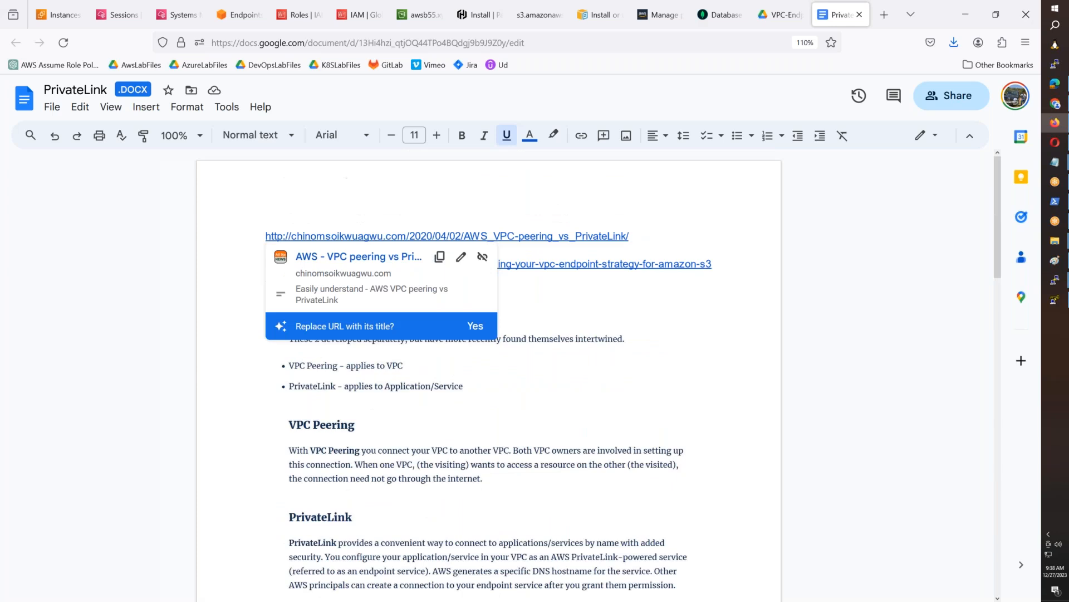
- Return to Drive and check the VPC-Endpoints folder of AWS-New-Batch-053-OCT-18th-2023-MORNING for its documents
click(763, 23)
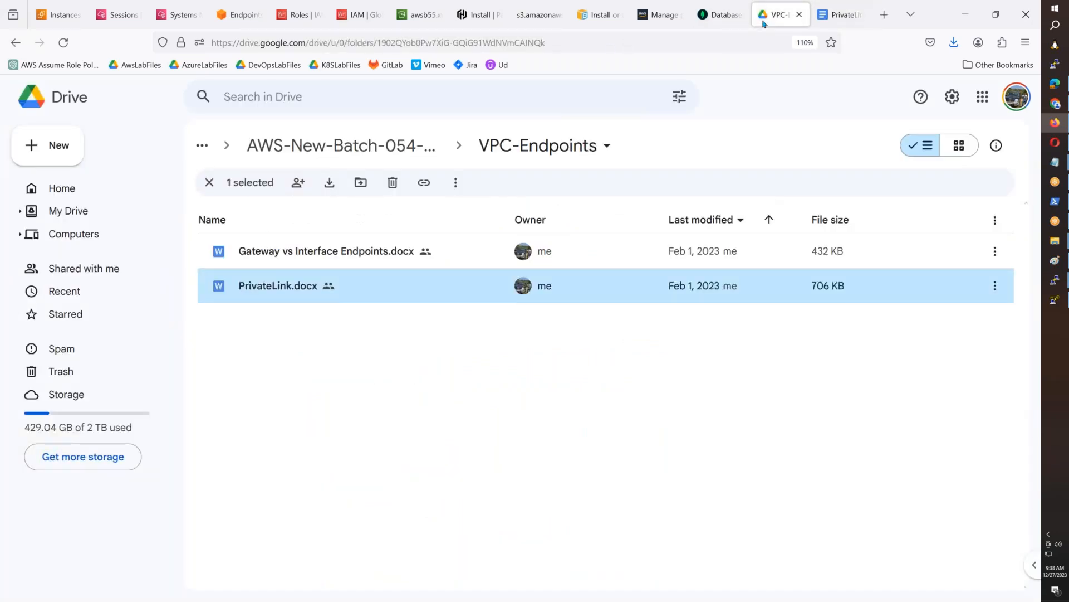
click(257, 151)
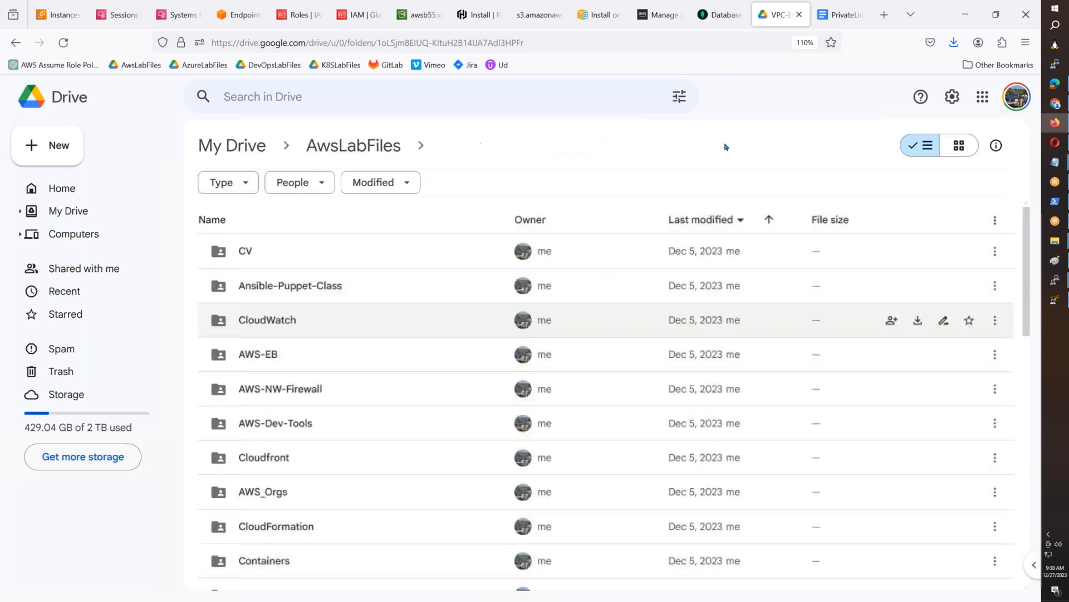
click(353, 146)
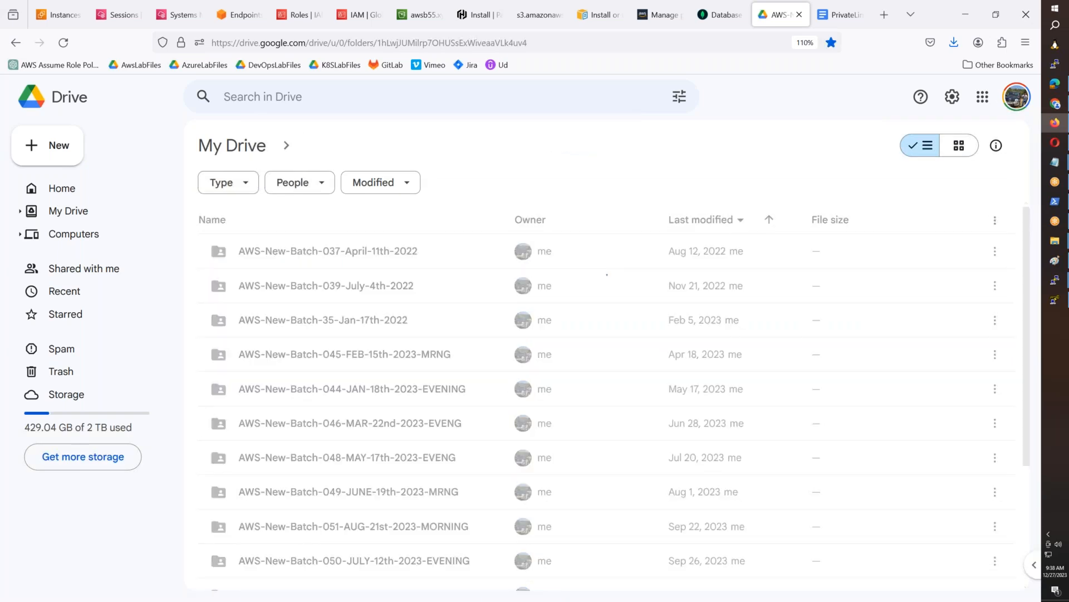
scroll(477, 383, down, 3)
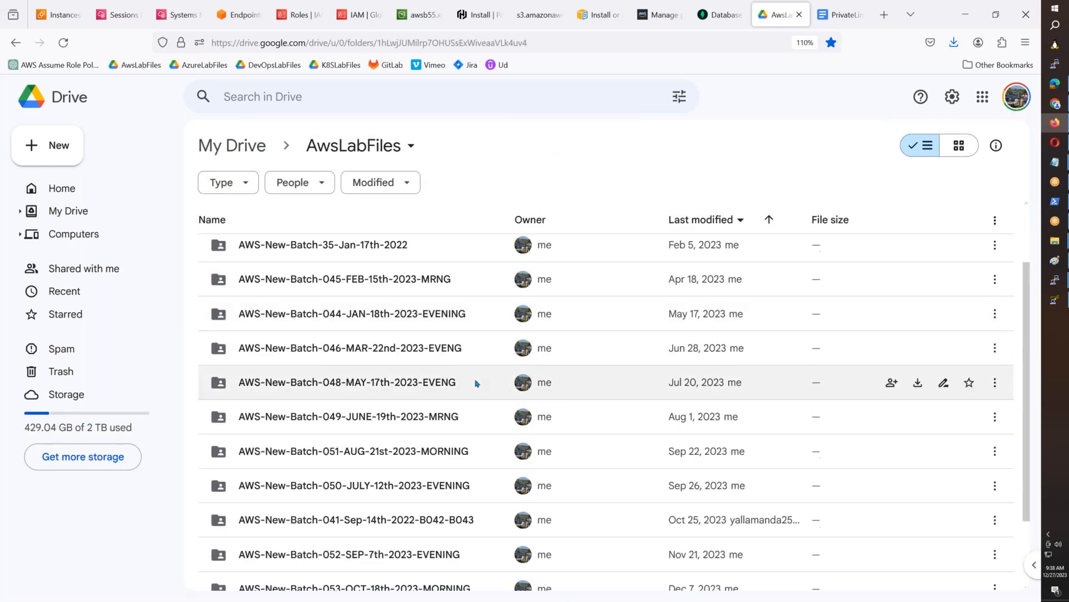
scroll(477, 383, down, 3)
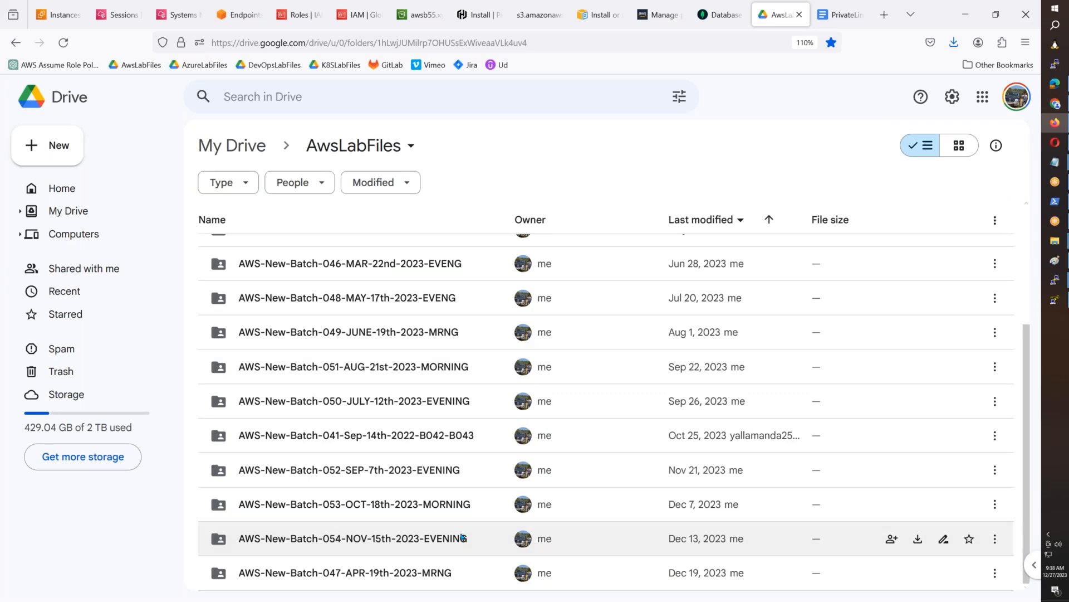
click(462, 513)
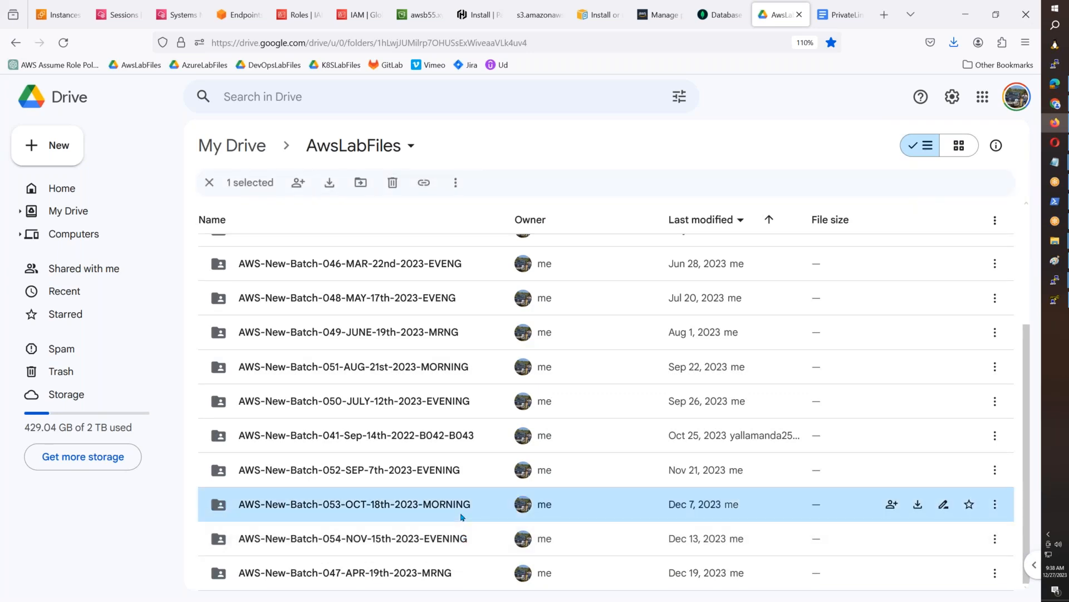
key(Return)
scroll(437, 460, down, 5)
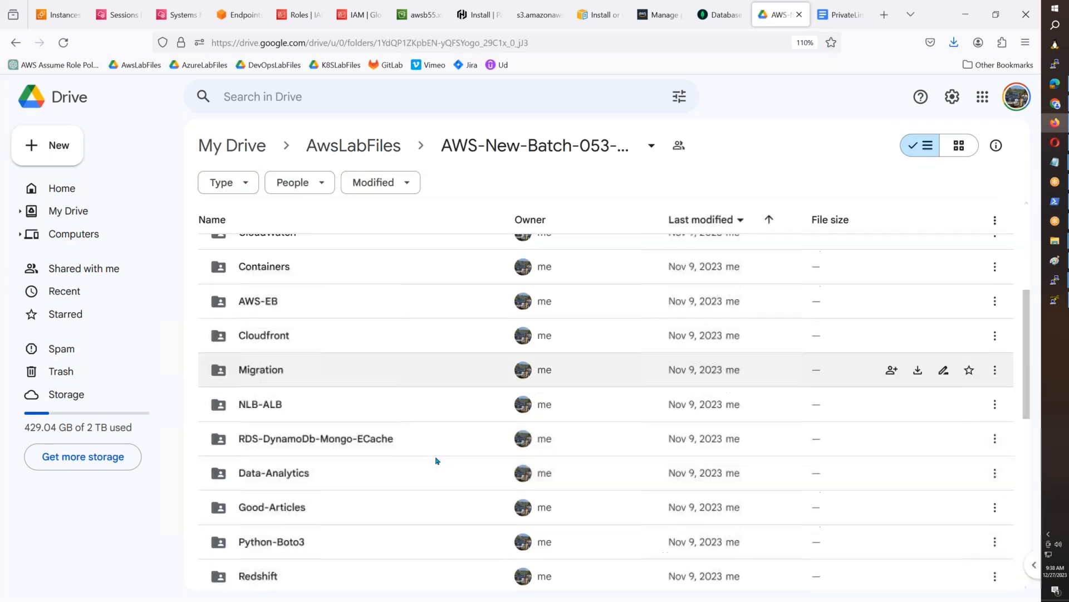
scroll(437, 460, down, 3)
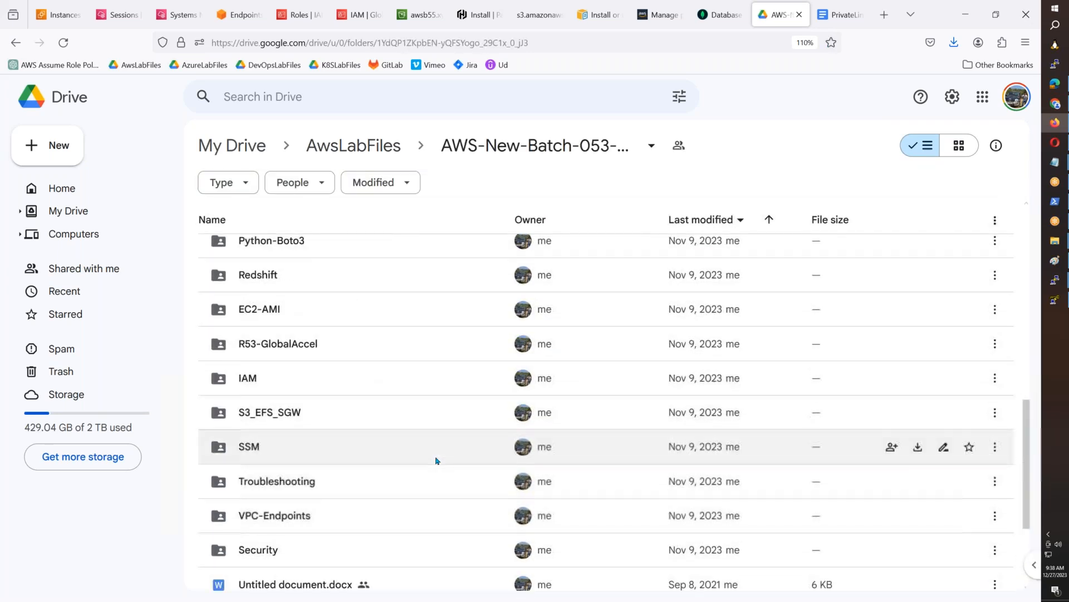
click(411, 511)
key(Return)
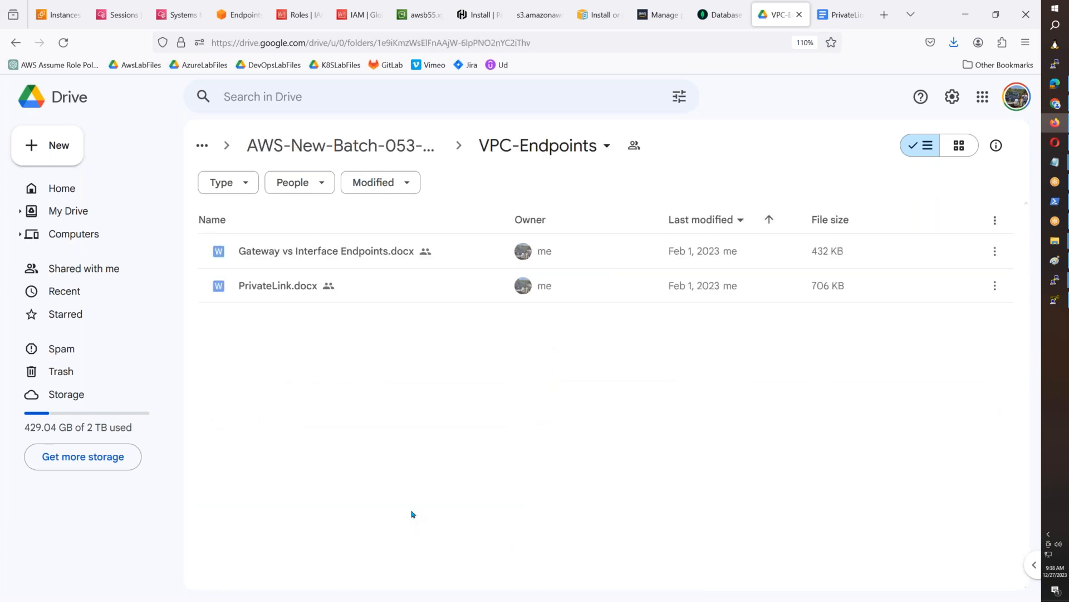
- Go back up to AwsLabFiles and open the VPC-Endpoints folder of AWS-New-Batch-054-NOV-15th-2023-EVENING
click(397, 153)
click(365, 147)
scroll(429, 418, down, 3)
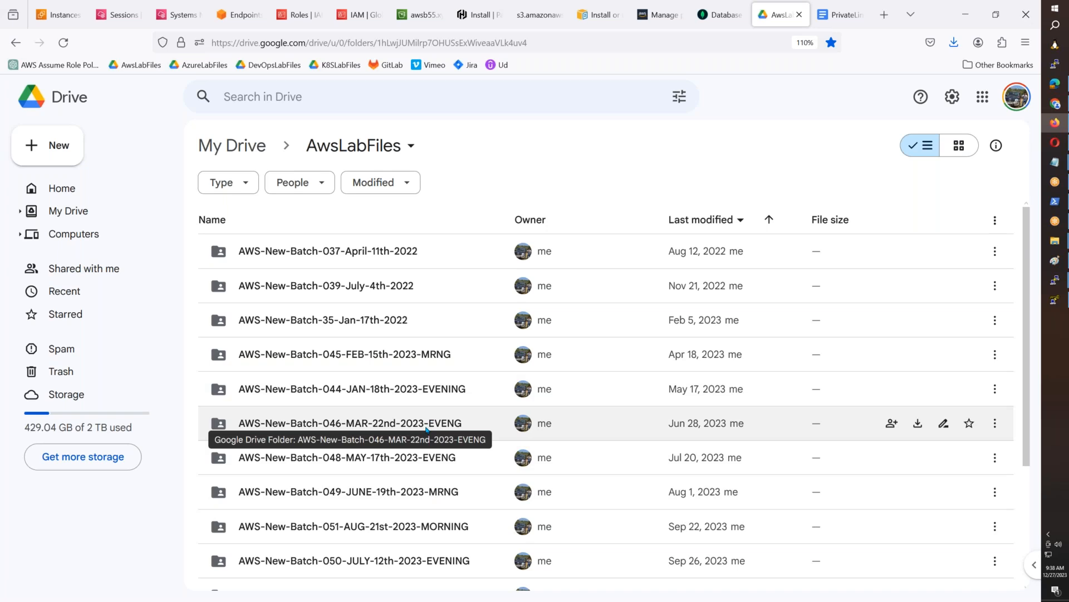
scroll(426, 429, down, 3)
double_click(485, 551)
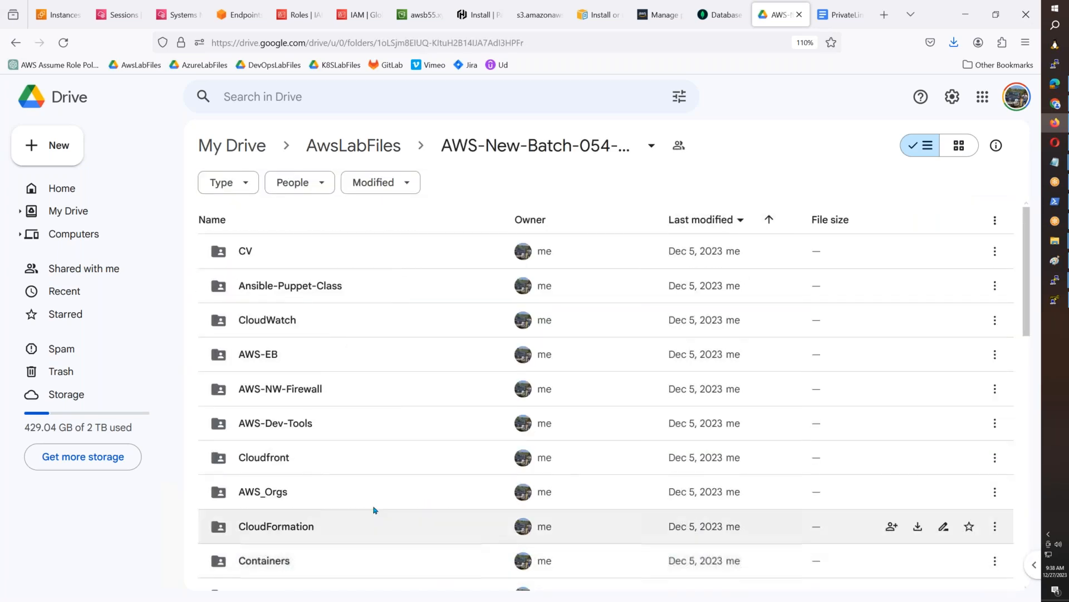
scroll(358, 476, down, 3)
scroll(358, 477, down, 1)
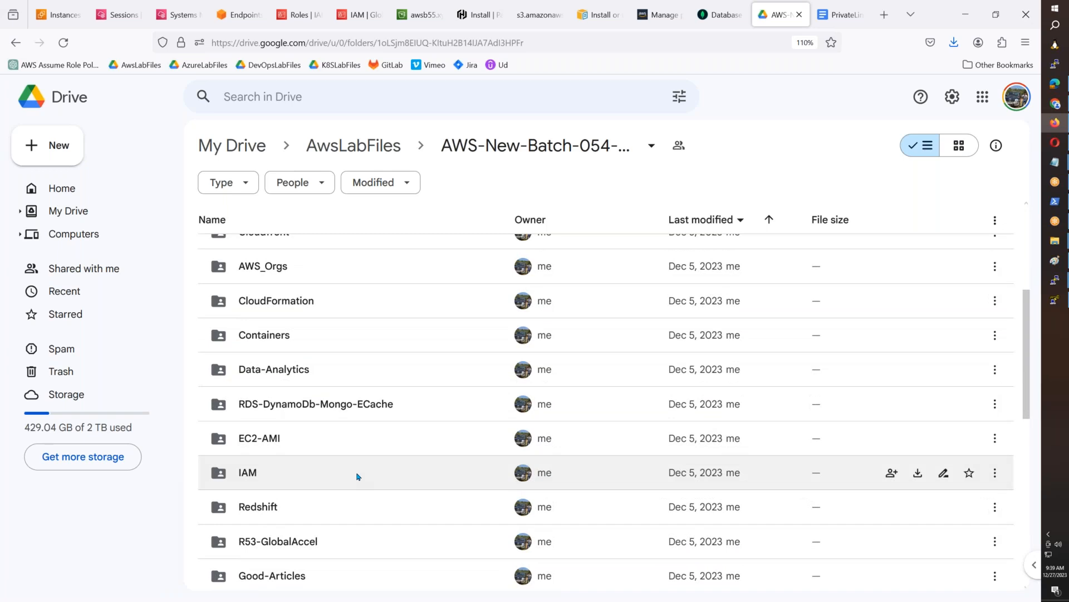
scroll(358, 476, down, 4)
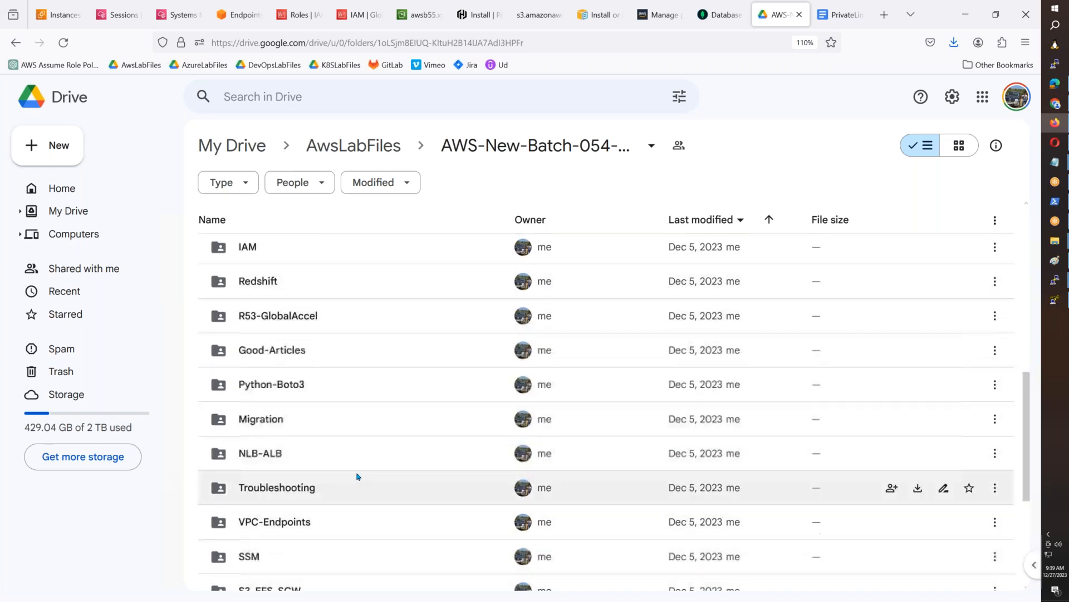
click(372, 457)
double_click(372, 457)
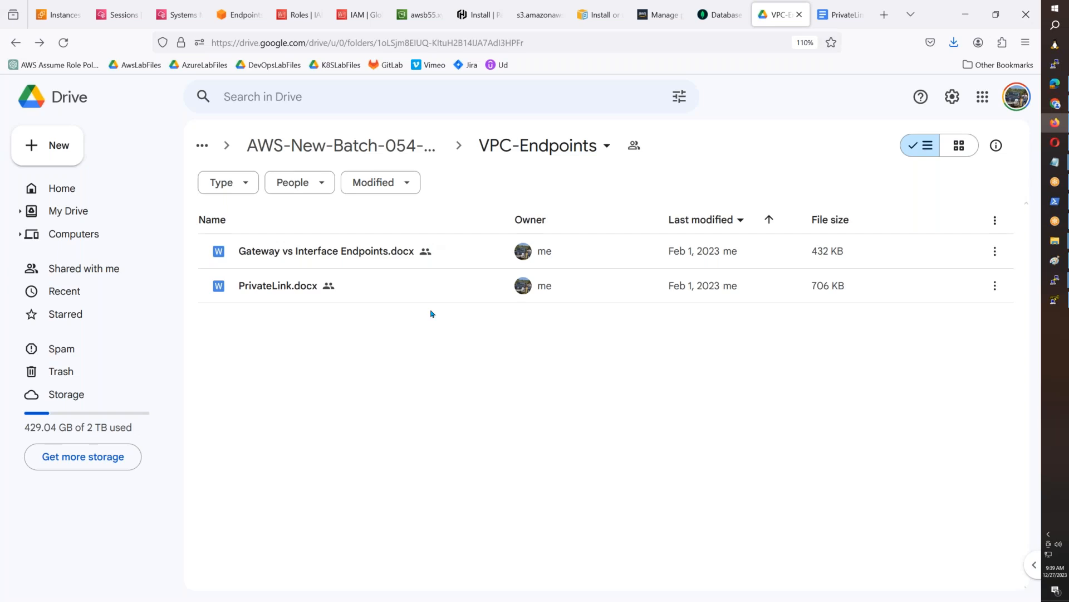
- Return to the batch 054 folder, look through its subfolders, and check the documents in RDS-DynamoDb-Mongo-ECache
key(alt+Left)
scroll(433, 316, down, 10)
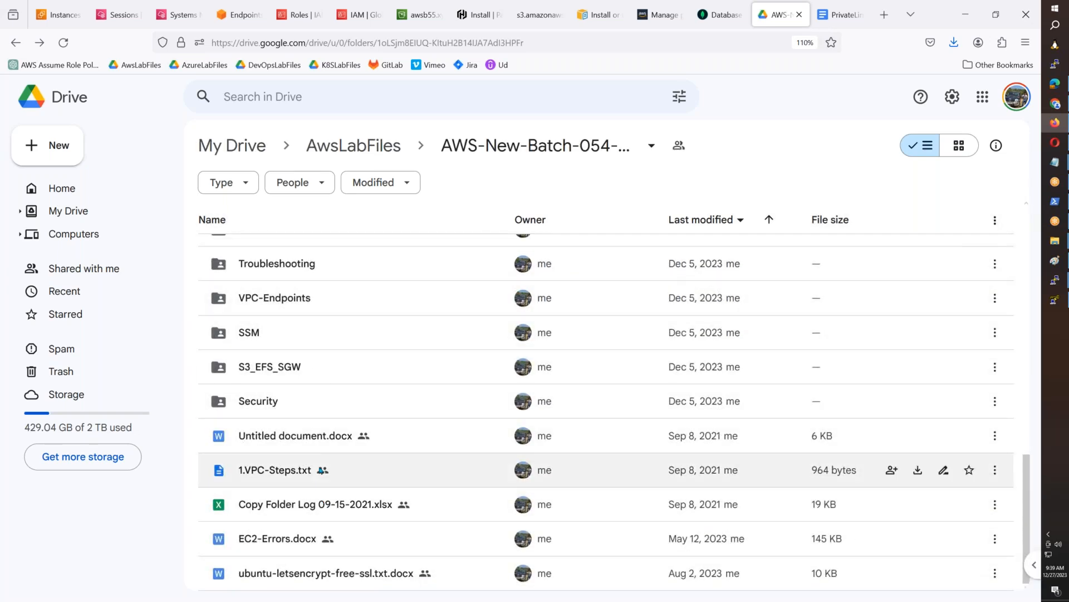
click(304, 304)
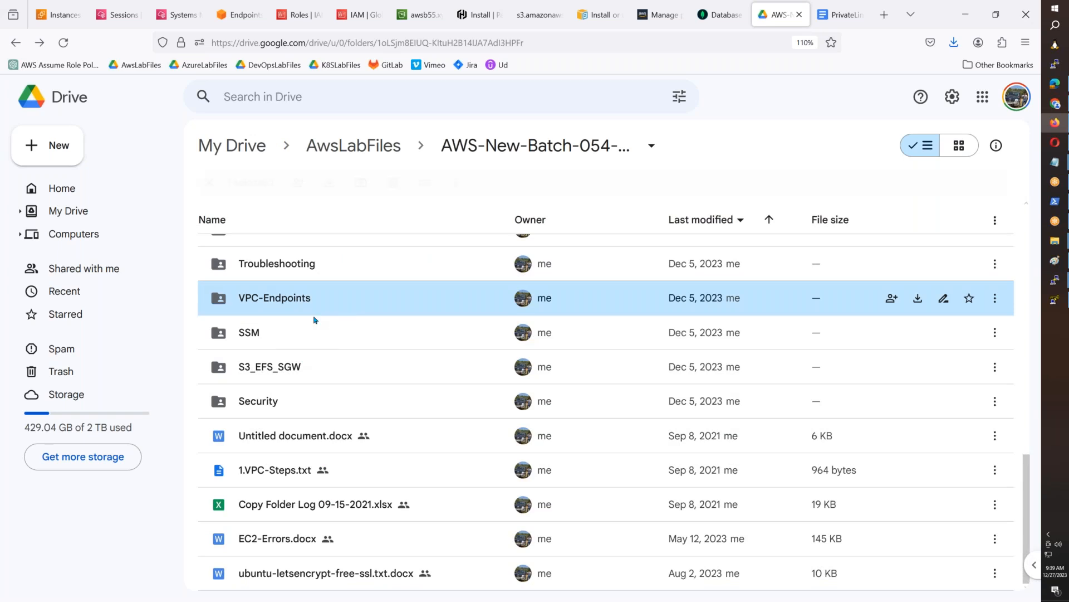
scroll(328, 325, up, 2)
scroll(328, 325, up, 5)
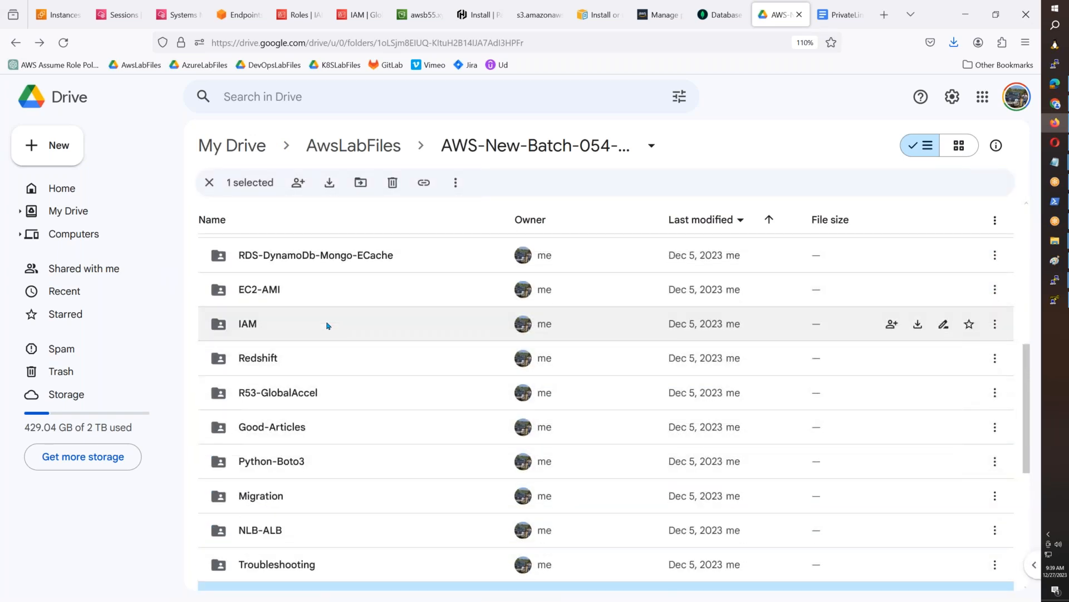
scroll(329, 326, up, 9)
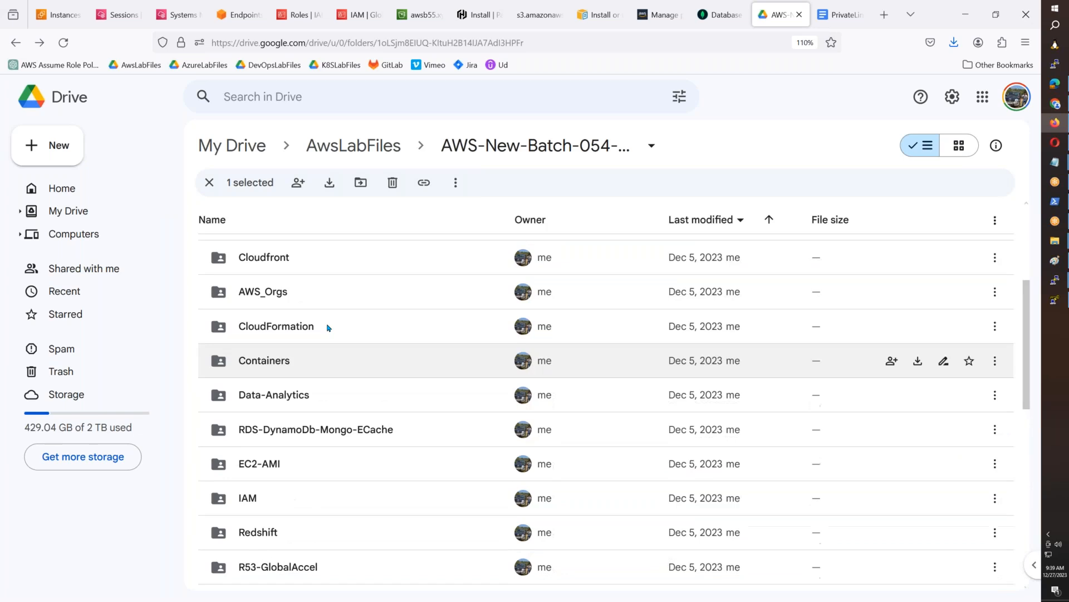
scroll(328, 327, down, 5)
double_click(339, 410)
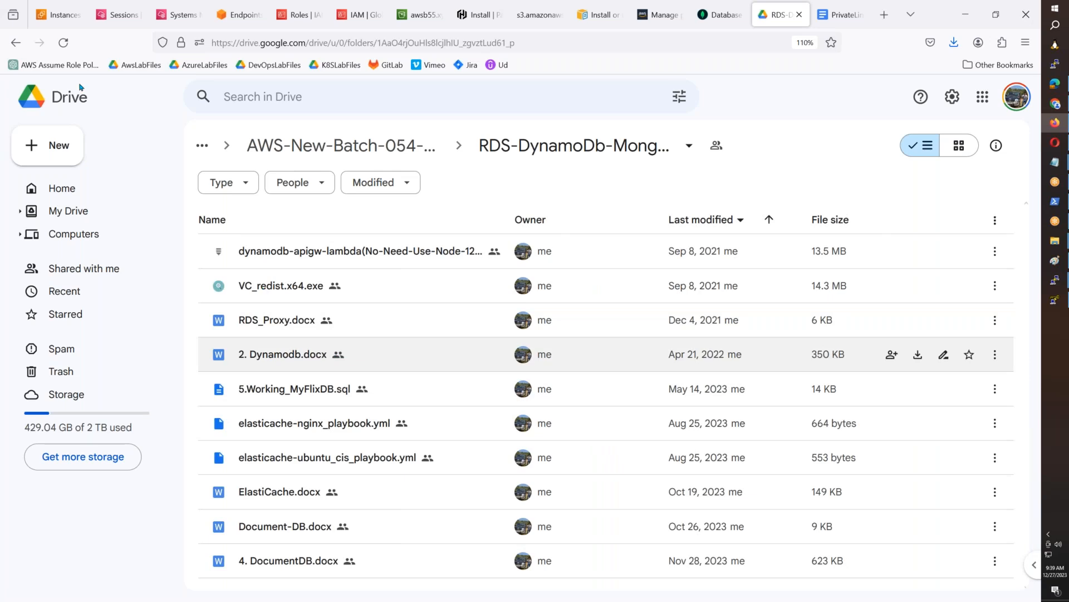
- Go back to the VPC-Endpoints folder of batch 054 and create a blank Google Docs document in it
click(17, 42)
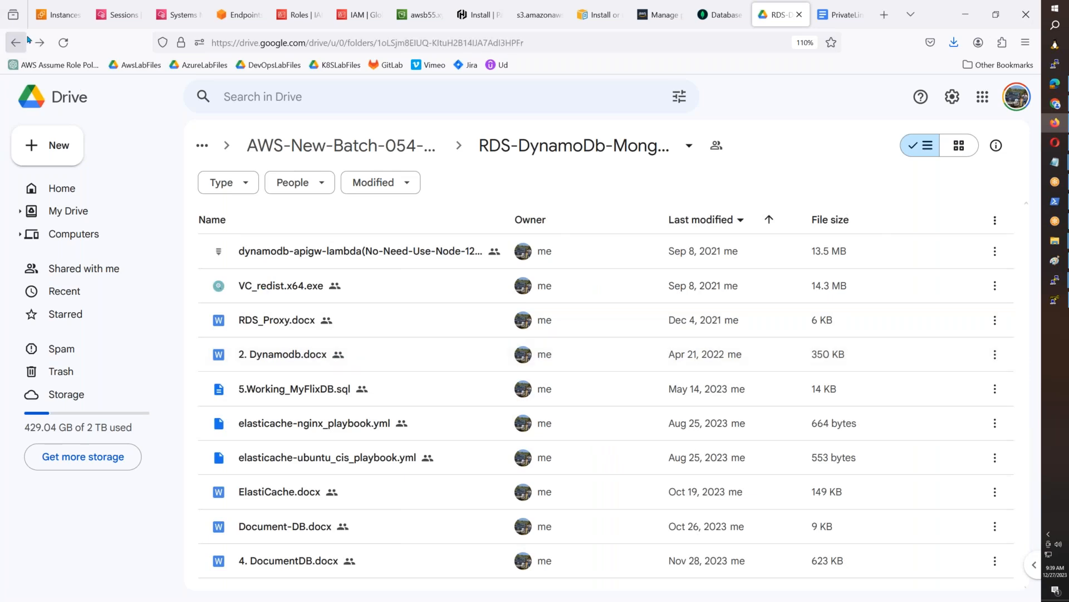
scroll(289, 312, down, 8)
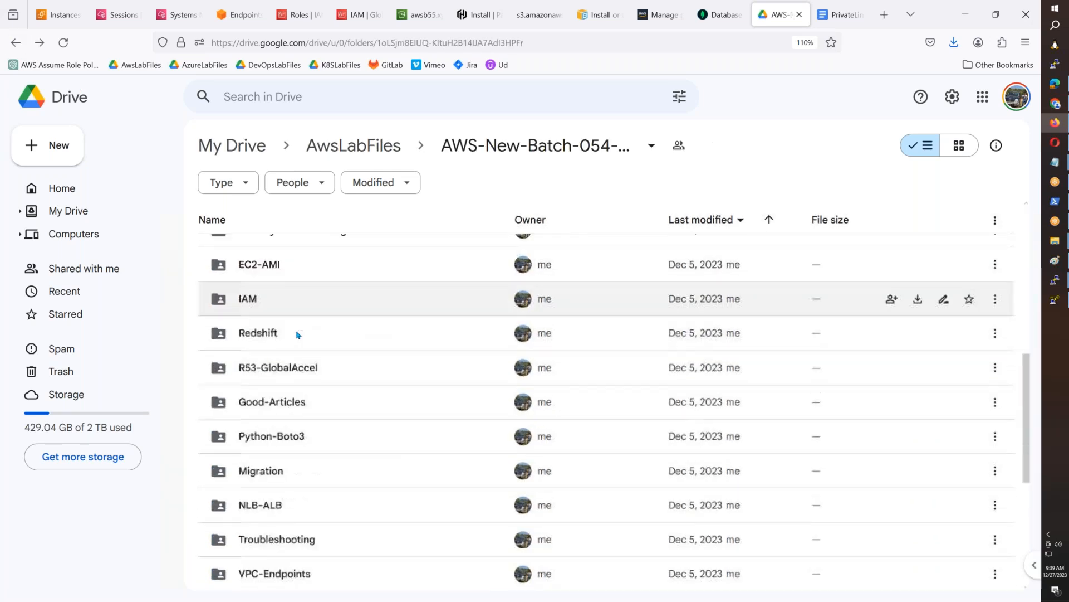
scroll(305, 334, down, 2)
double_click(442, 517)
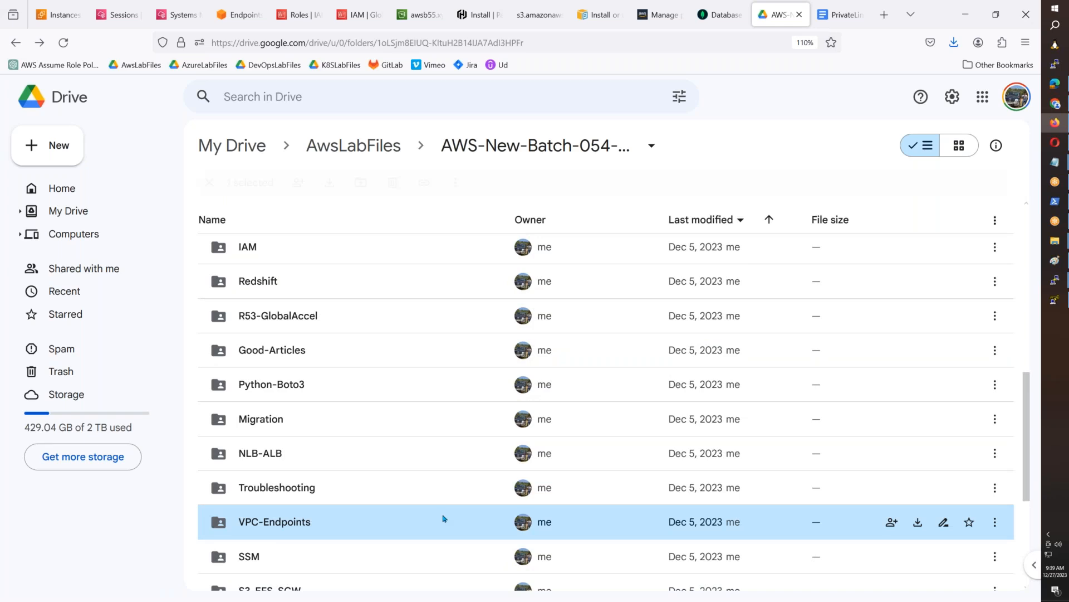
click(53, 145)
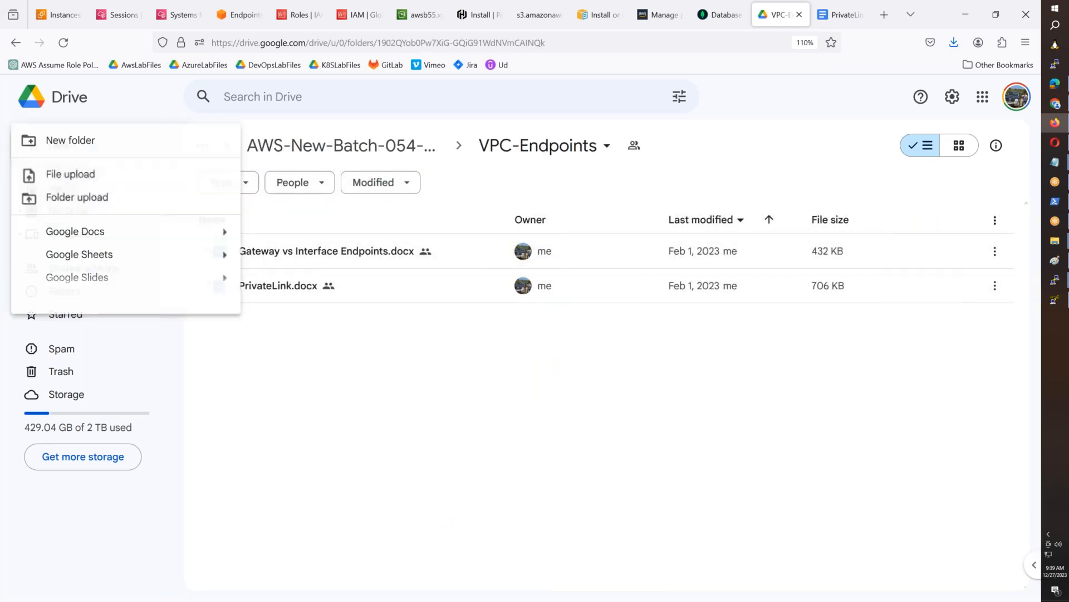
click(97, 235)
click(633, 372)
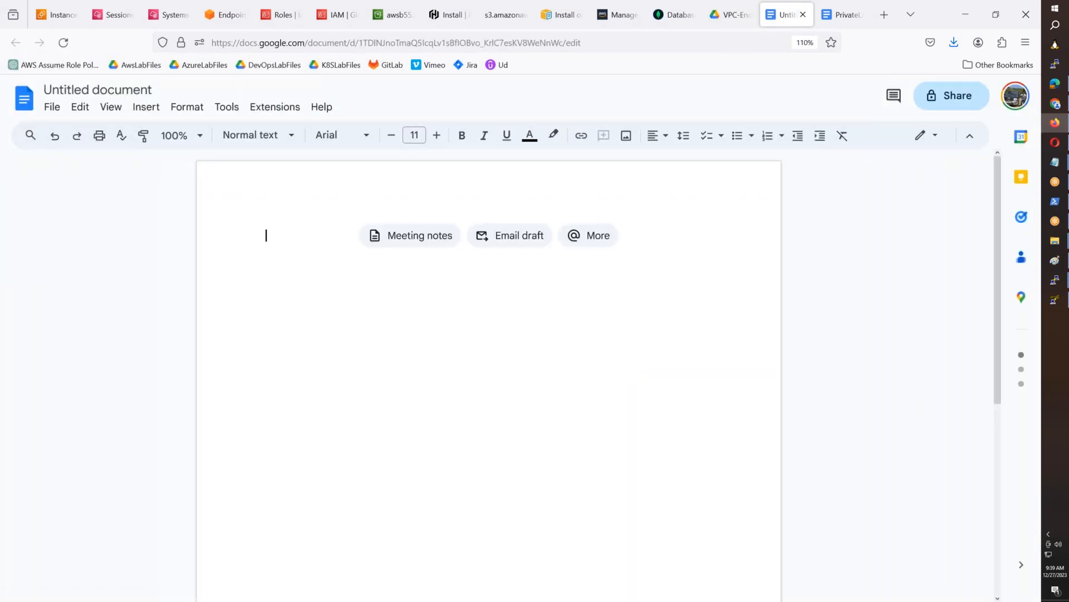
- Name the new document Atlas-Mongo-Private-Endpoint
click(148, 90)
text(A)
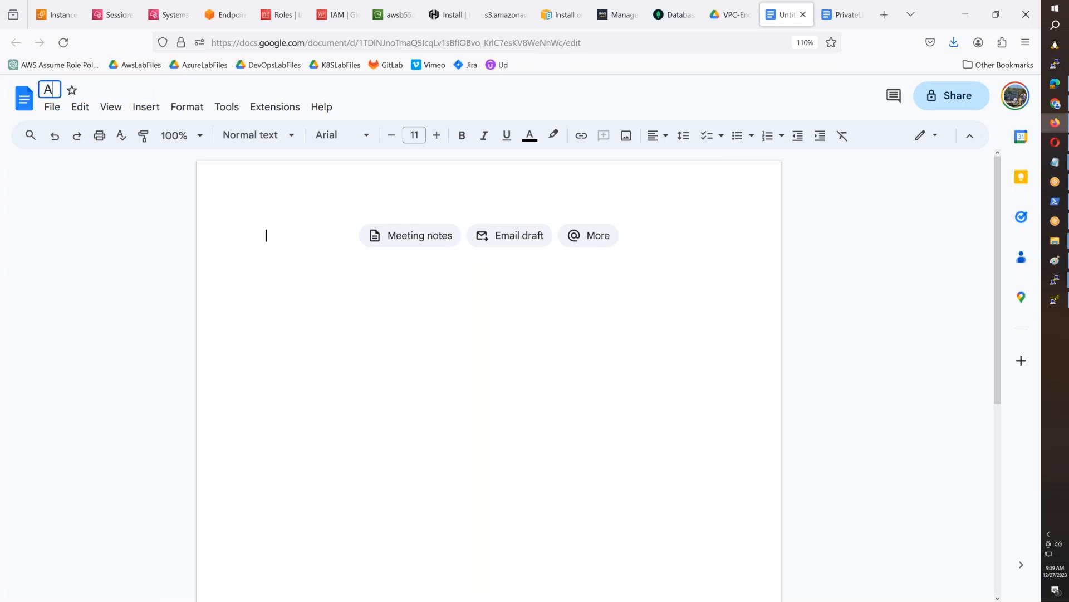
text(tlas-Mongo-Private-Enp)
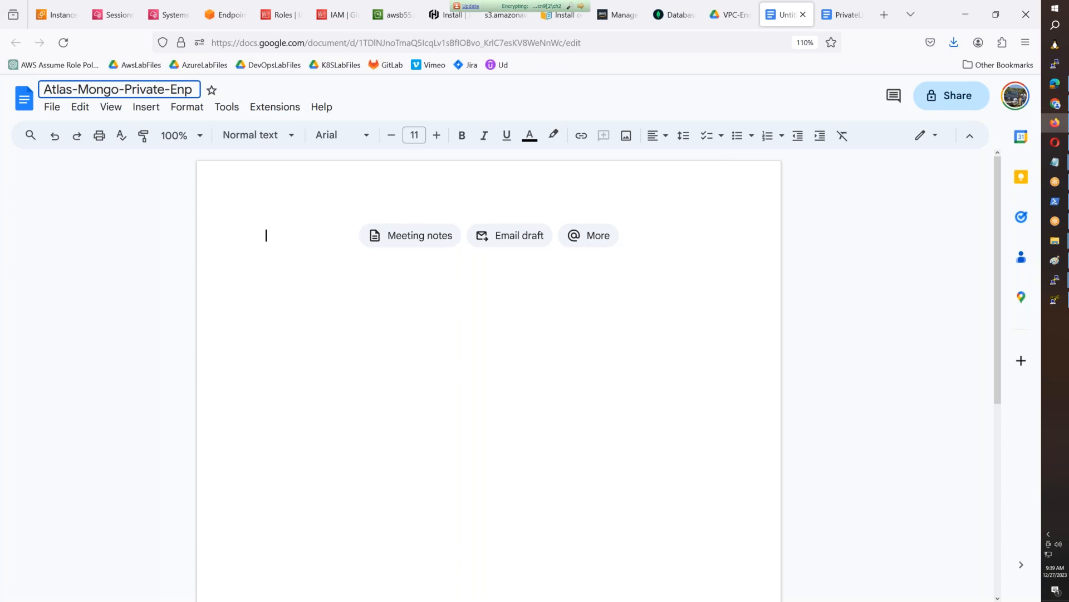
key(BackSpace)
text(dpoint)
key(Return)
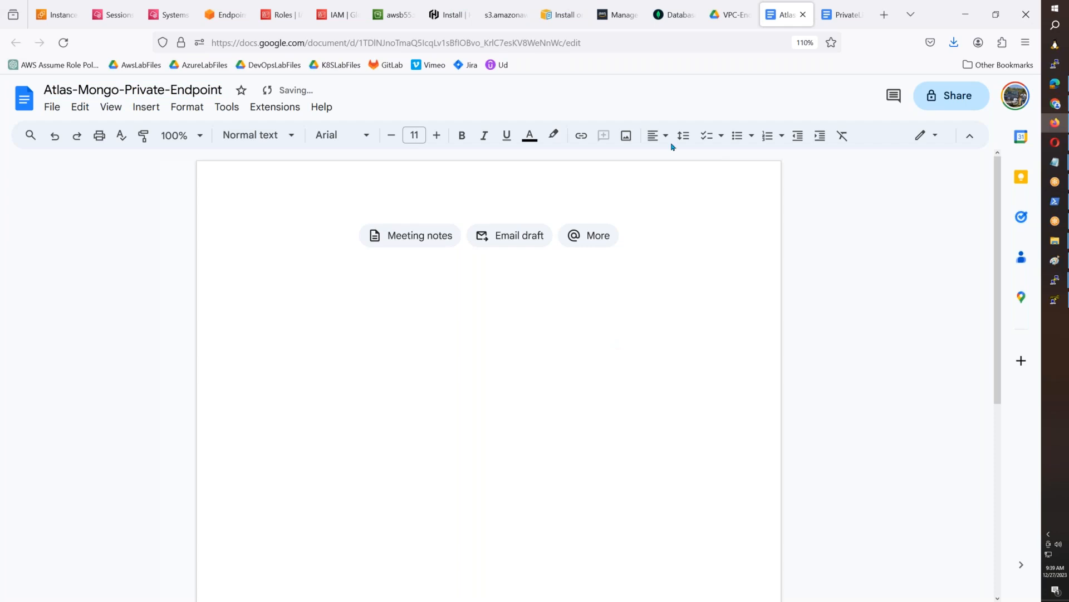
- Close PuTTY Key Generator, switch to the most recent root terminal on ip-10-55-10-17, and run apt update
click(1055, 299)
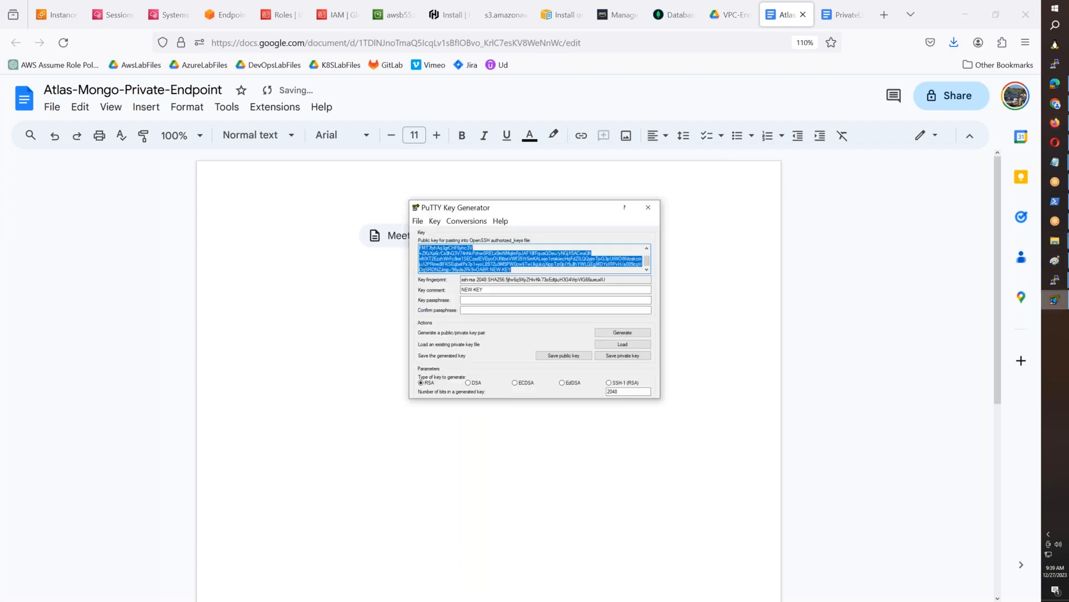
click(648, 207)
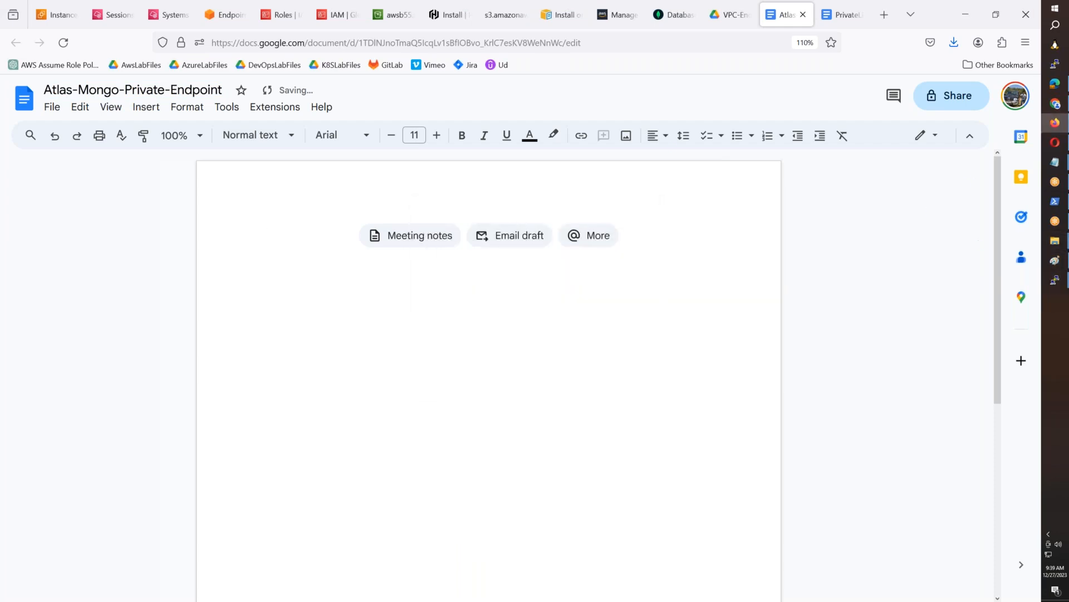
mouse_move(1055, 280)
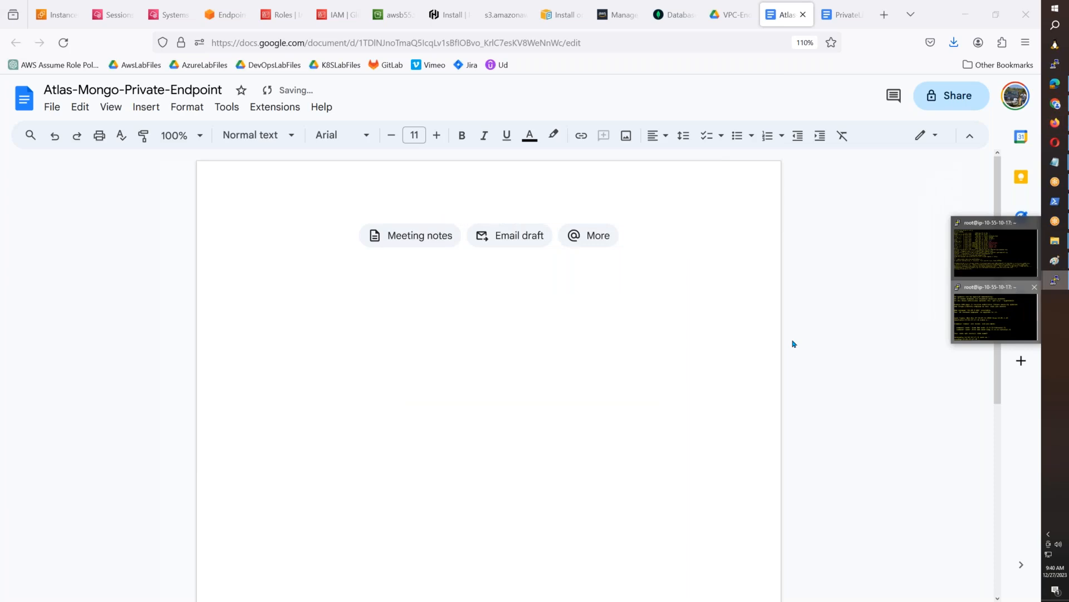
click(995, 311)
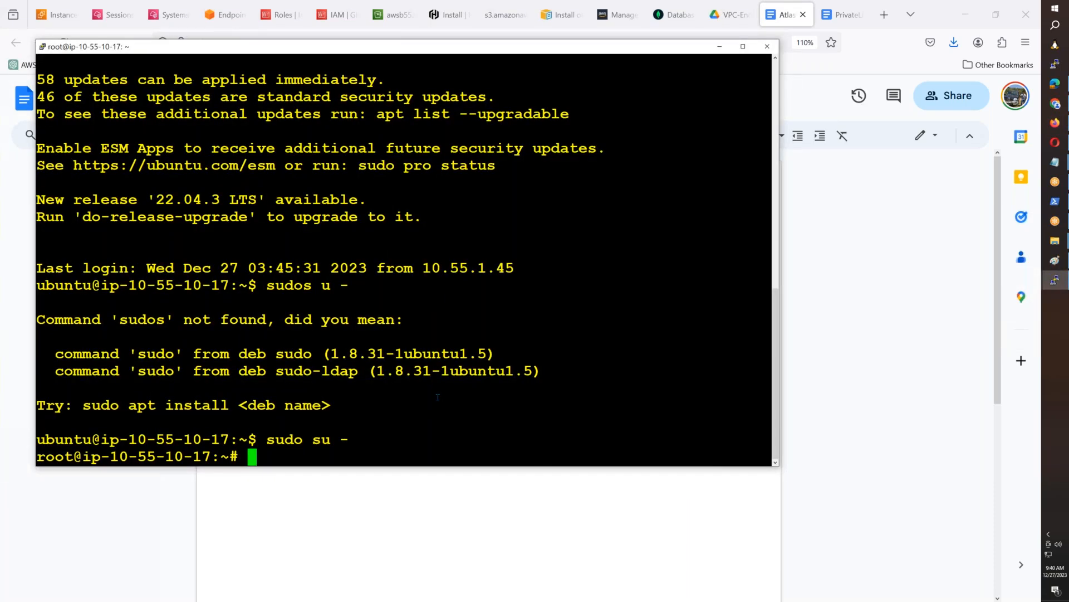
text(apt udpate)
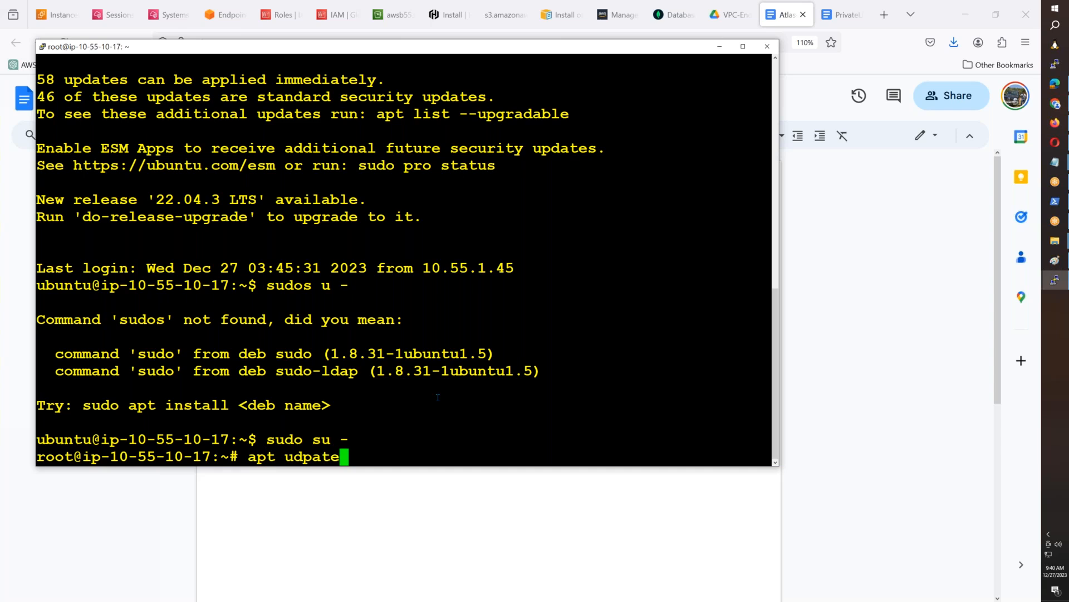
key(Return)
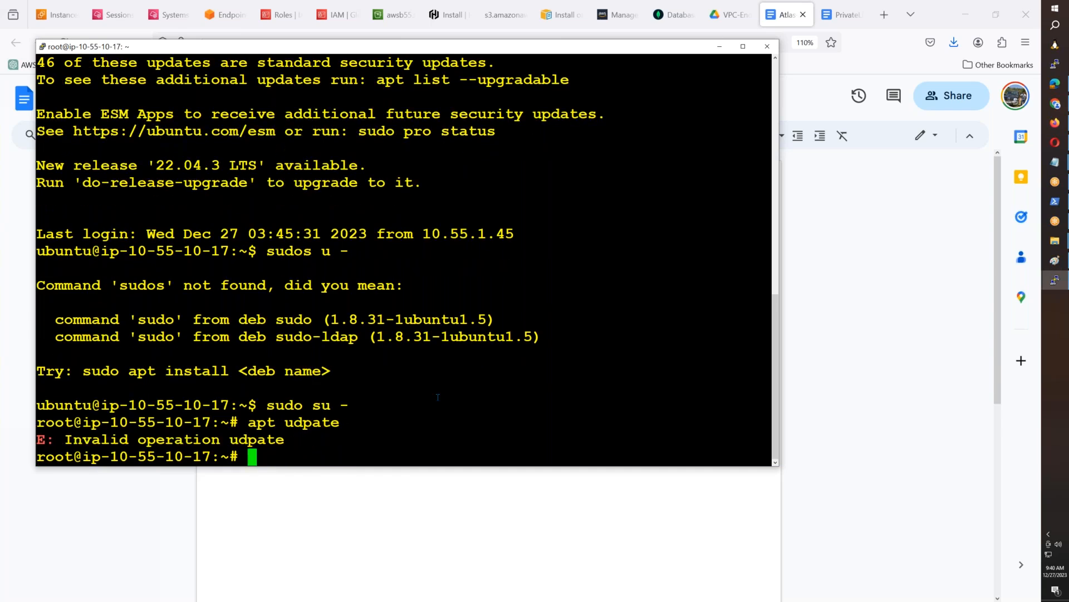
text(apt update)
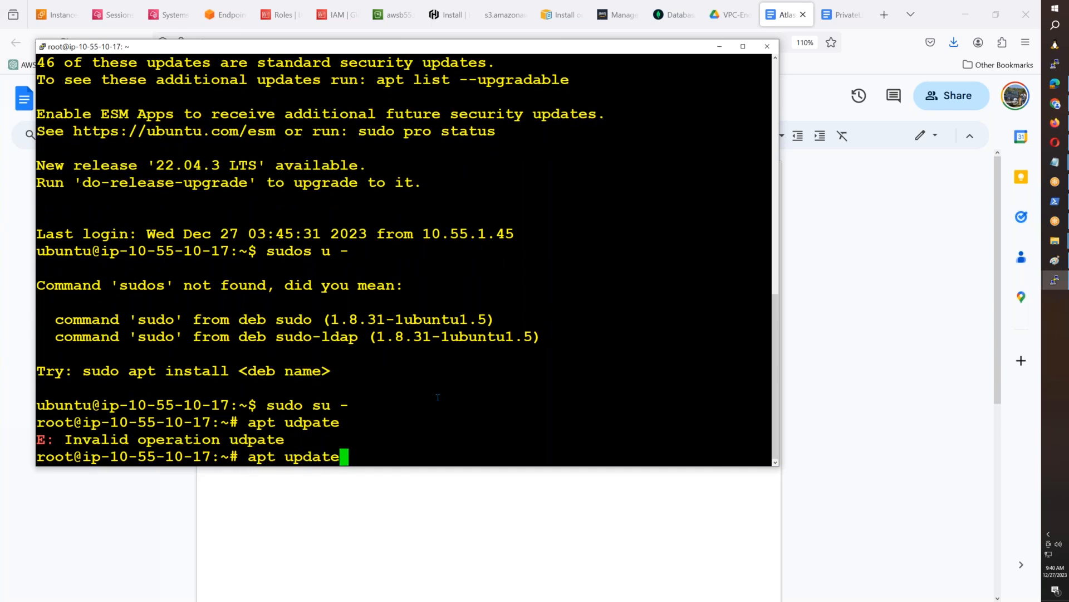
key(Return)
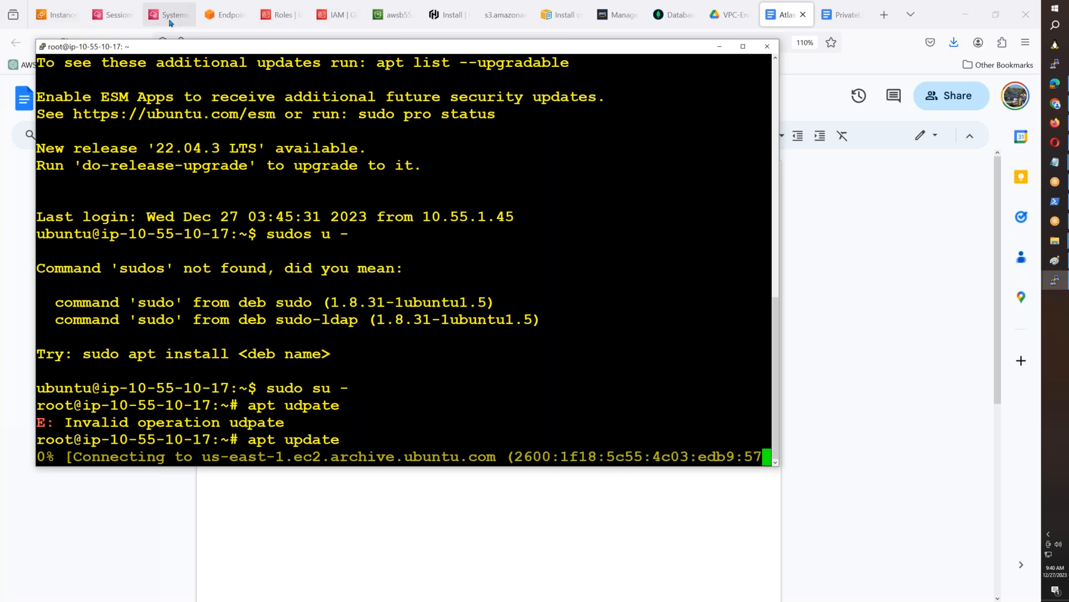
- Switch to the VPC console, filter the route tables by AWSB55, and display the routes of AWSB55-PVT-RT
click(228, 22)
click(227, 22)
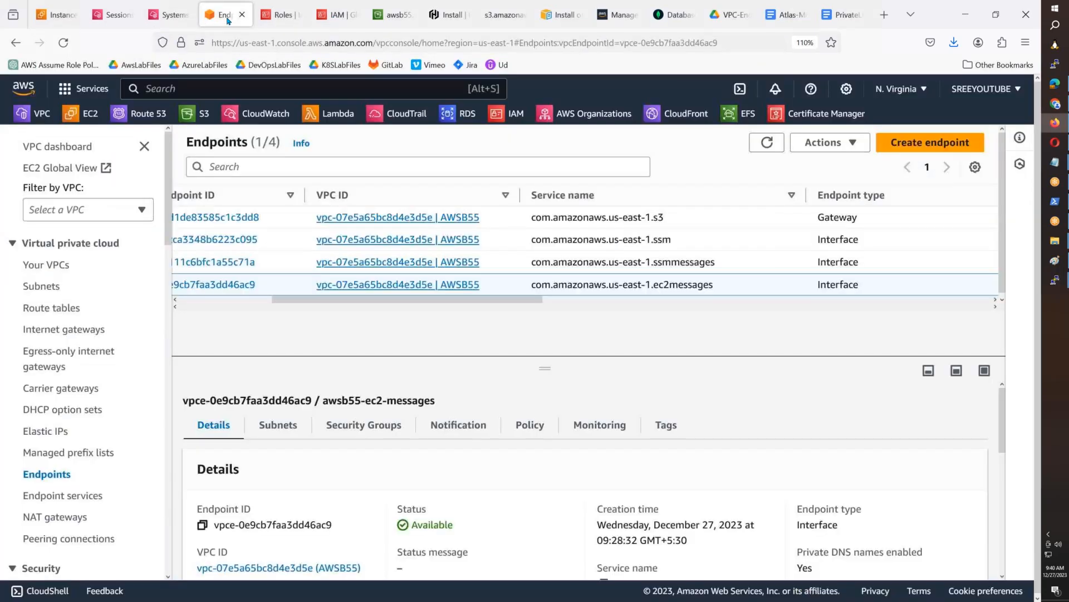
click(52, 308)
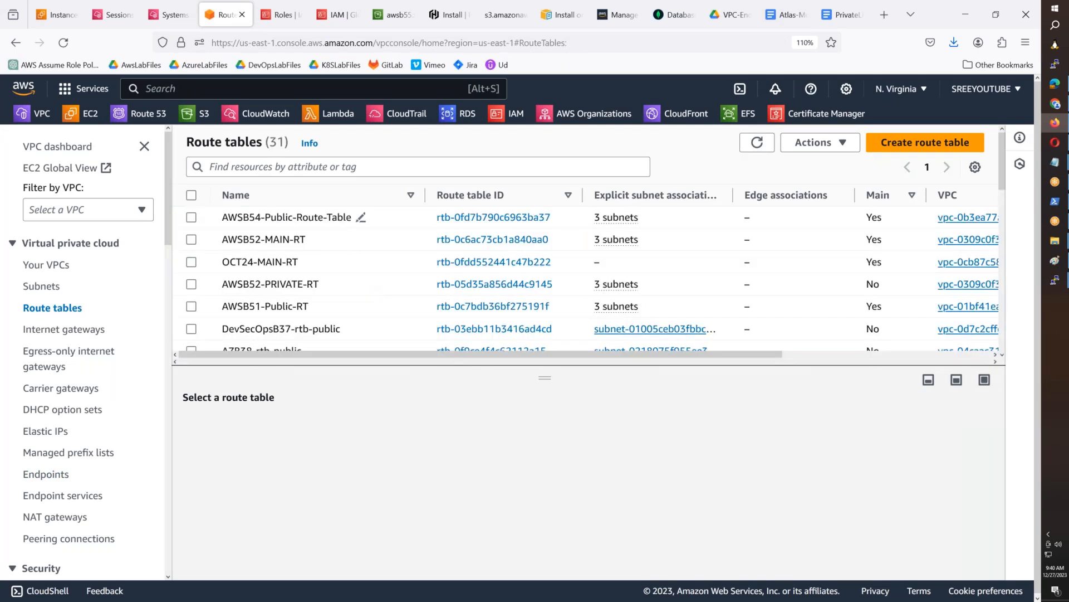
click(341, 168)
text(AWSB55)
key(Return)
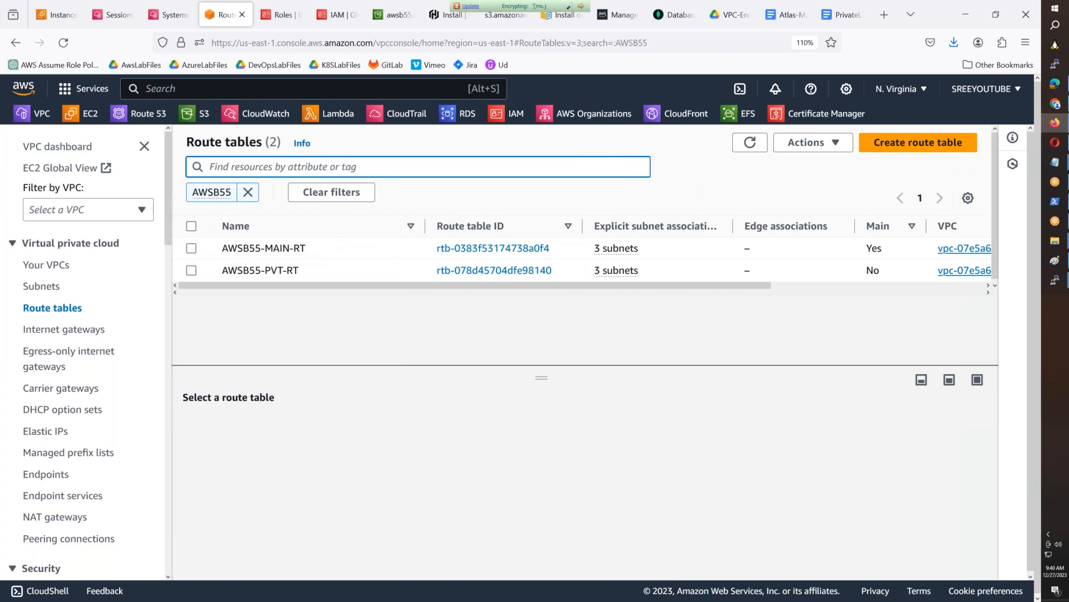
click(714, 273)
click(275, 423)
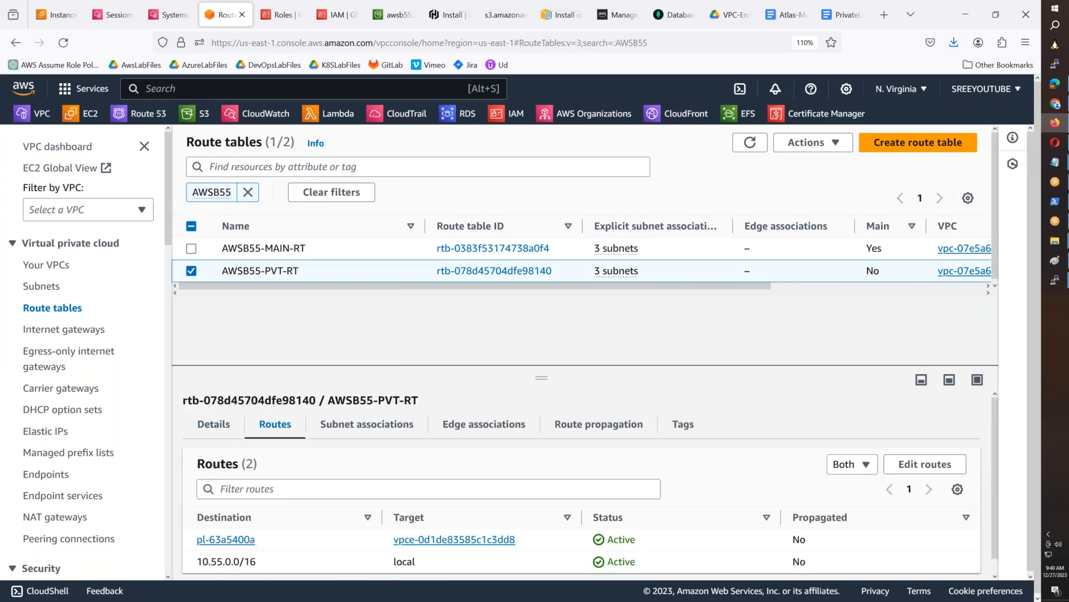
scroll(883, 465, down, 1)
- Add a 0.0.0.0/0 route to AWSB55-PVT-RT with the Internet Gateway AWSB55-IGW as target and save the changes
click(891, 452)
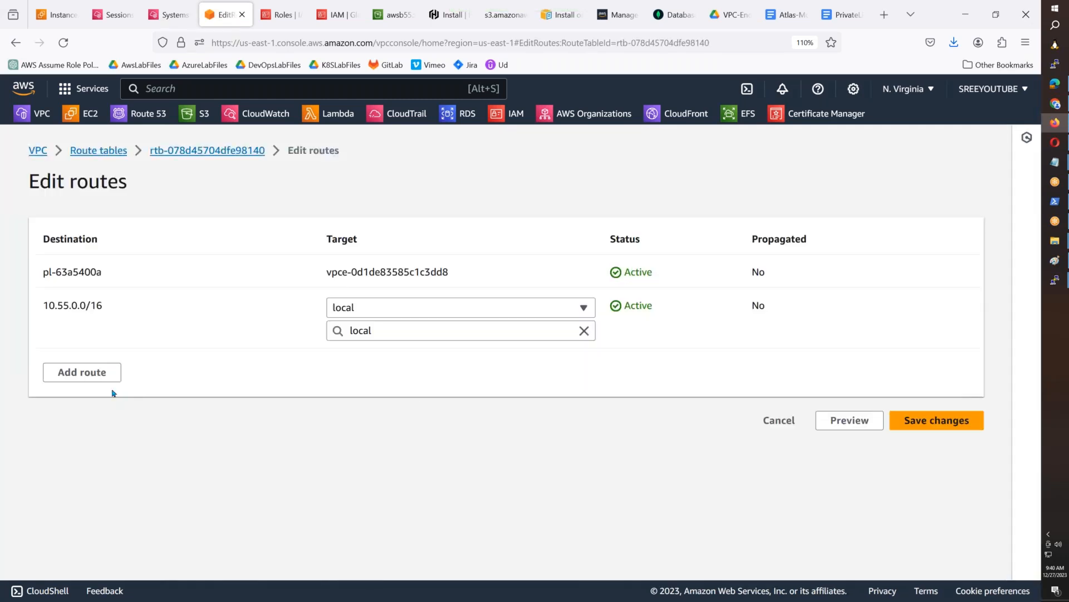
click(108, 372)
click(157, 365)
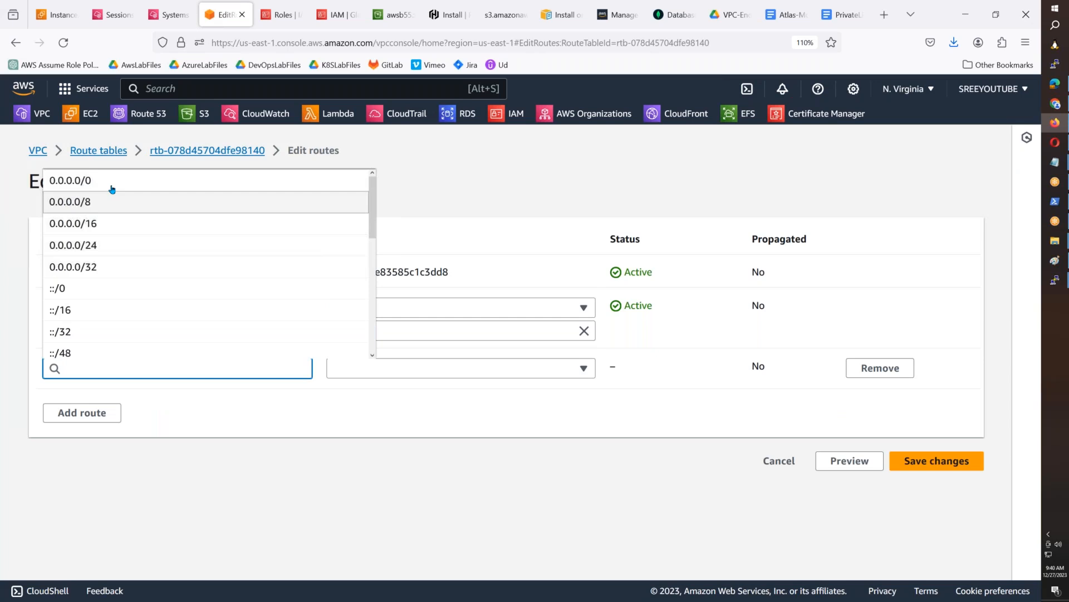
click(78, 179)
click(354, 370)
scroll(410, 305, down, 3)
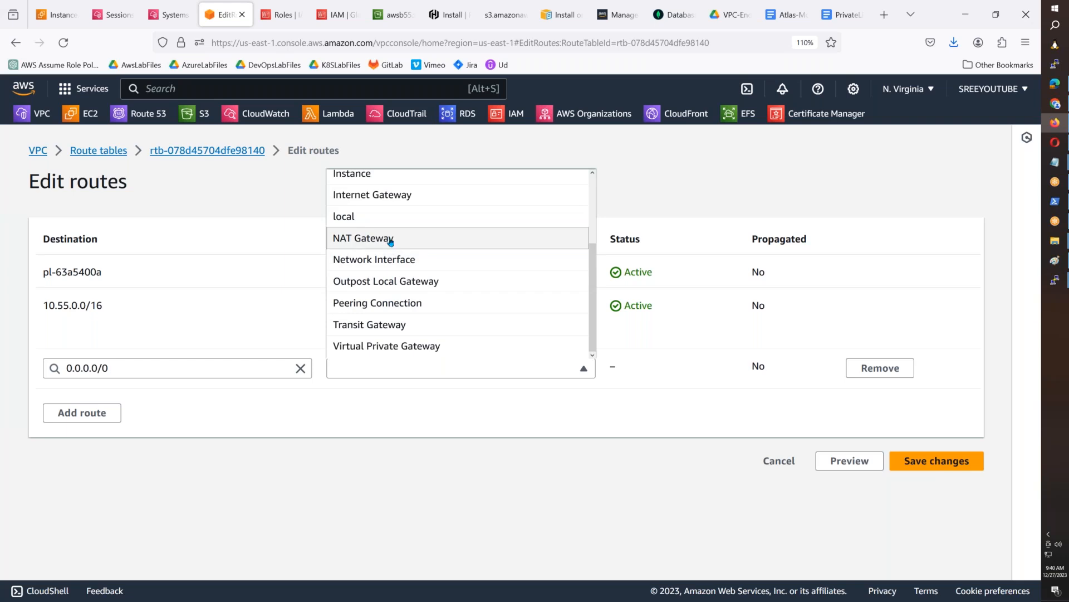
click(389, 195)
click(431, 389)
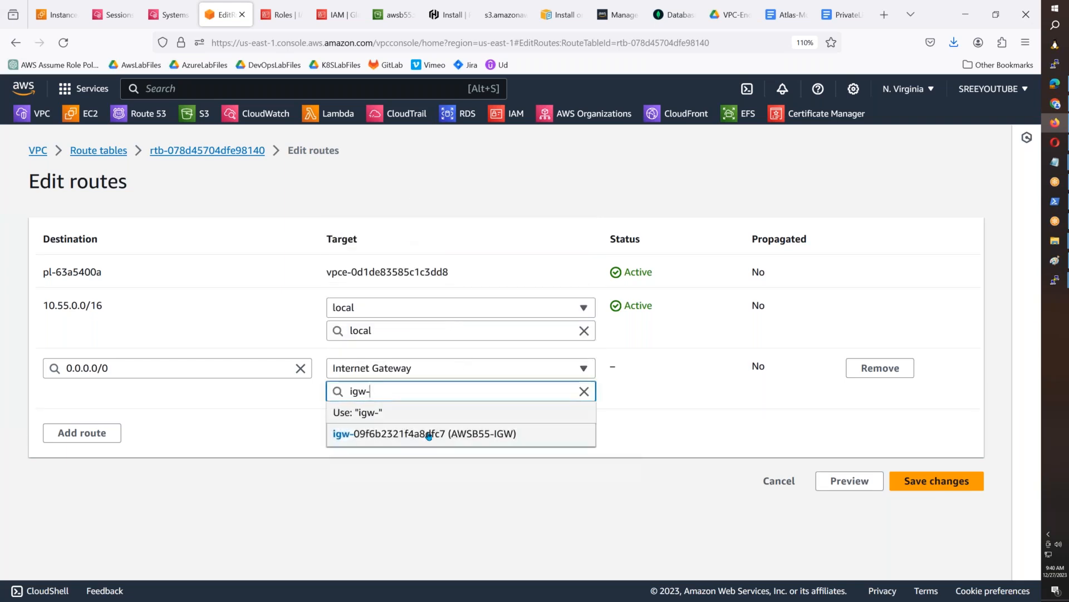
click(425, 433)
click(940, 489)
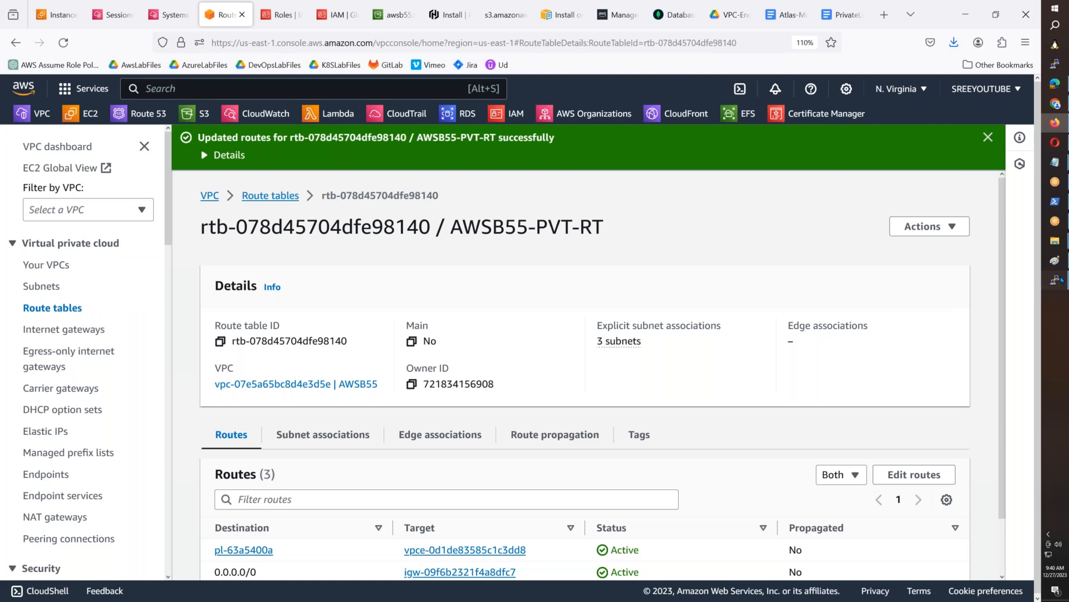
- Switch to the root terminal on ip-10-55-10-17 and run apt update again
click(1055, 280)
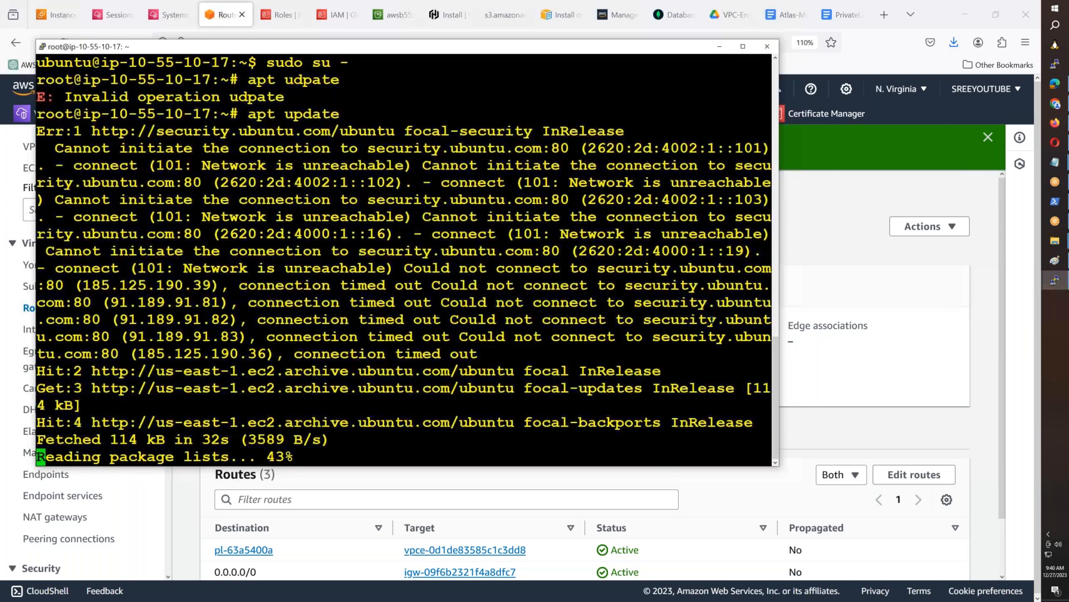
key(Up)
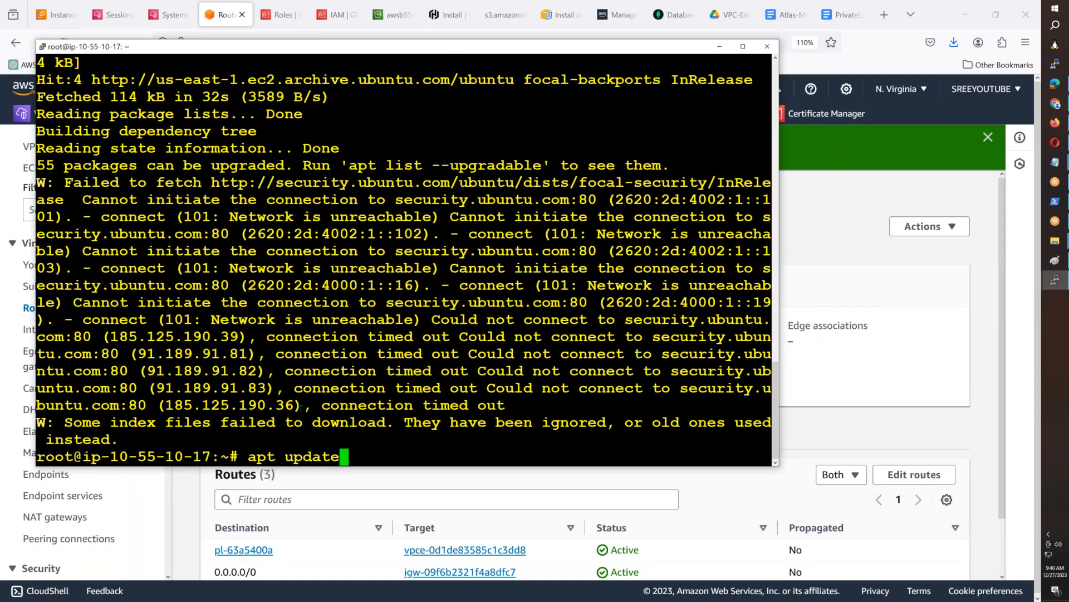
key(Return)
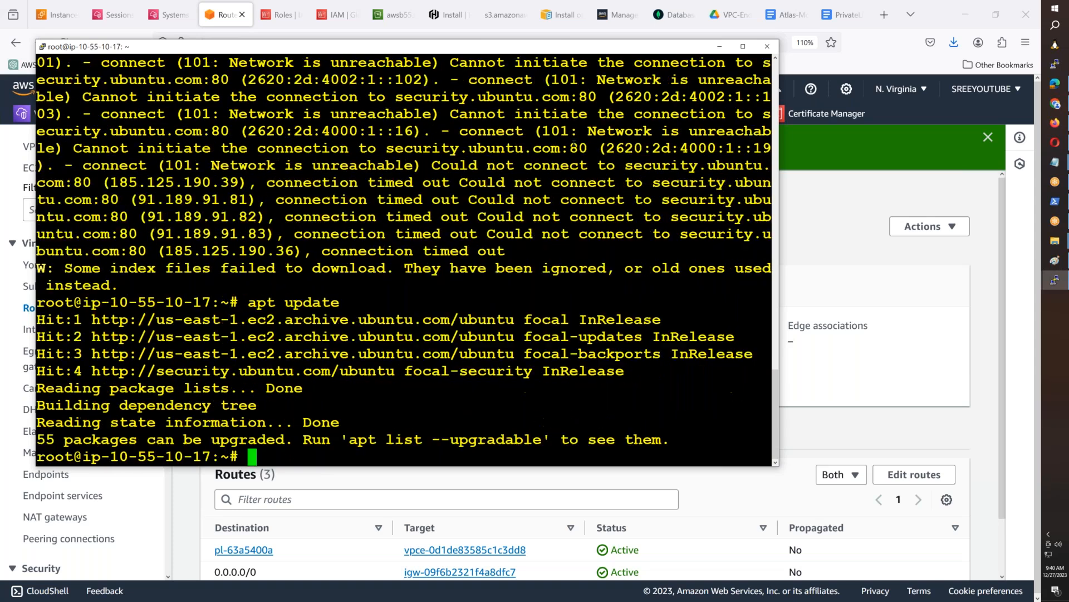
- Switch to the MongoDB Atlas clusters page, check the M10 cluster's provisioning, and reload the page
click(672, 16)
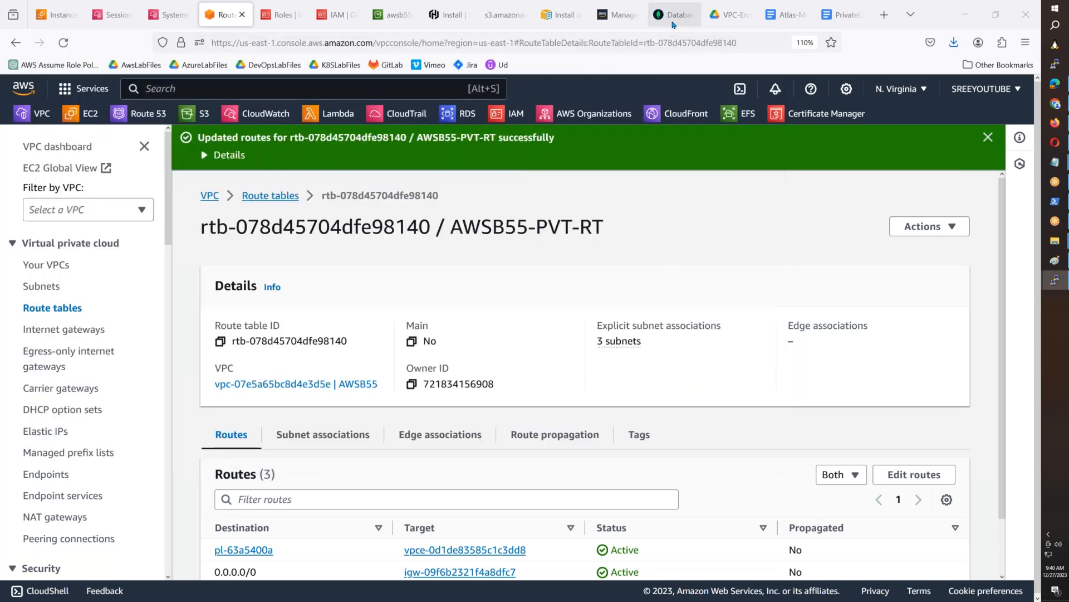
scroll(372, 459, down, 6)
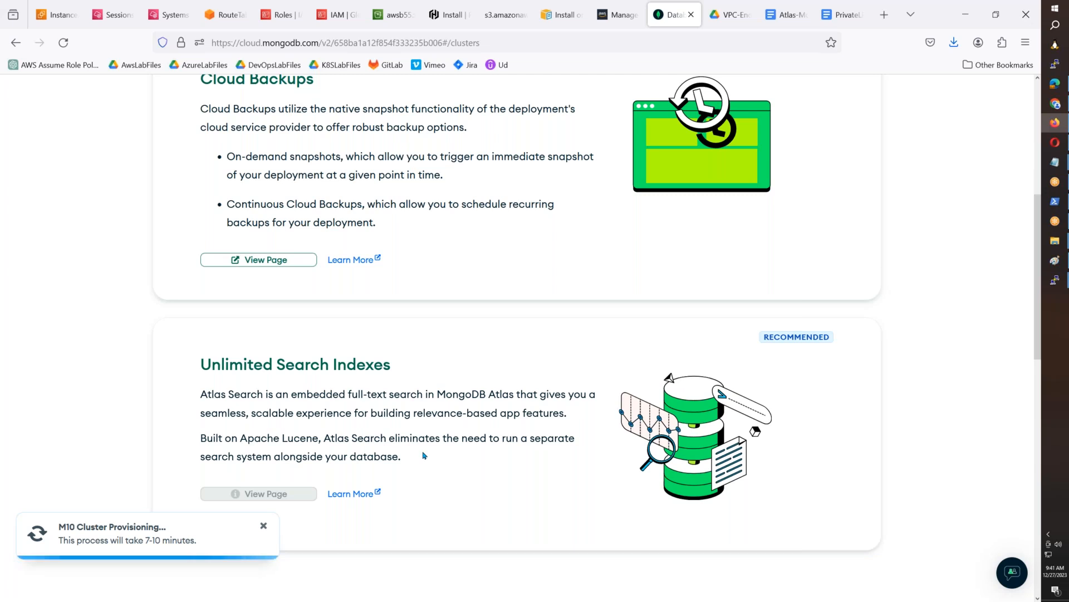
scroll(423, 456, up, 6)
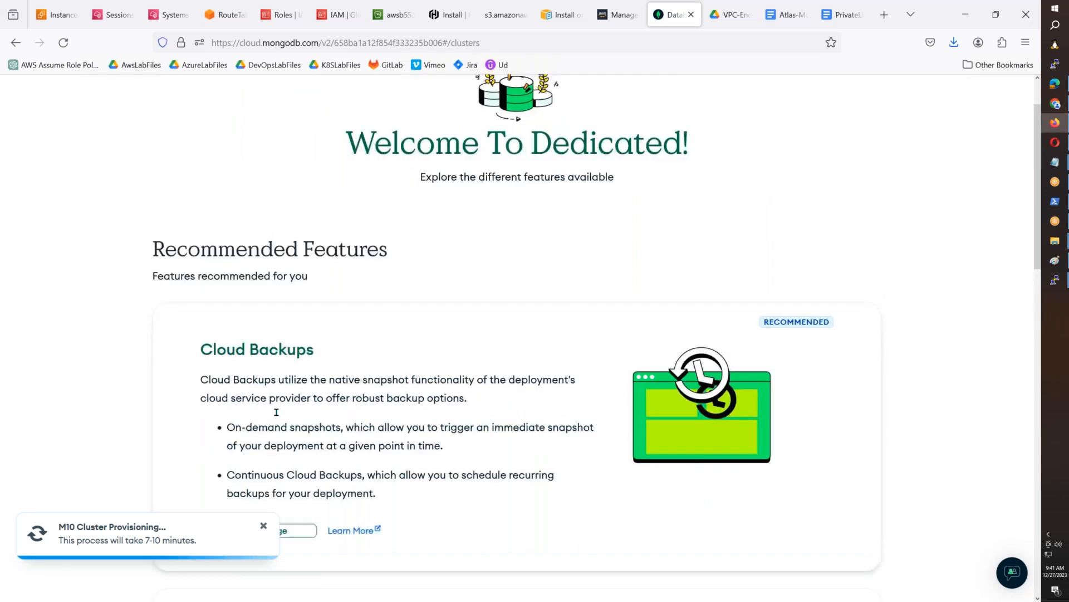
click(63, 43)
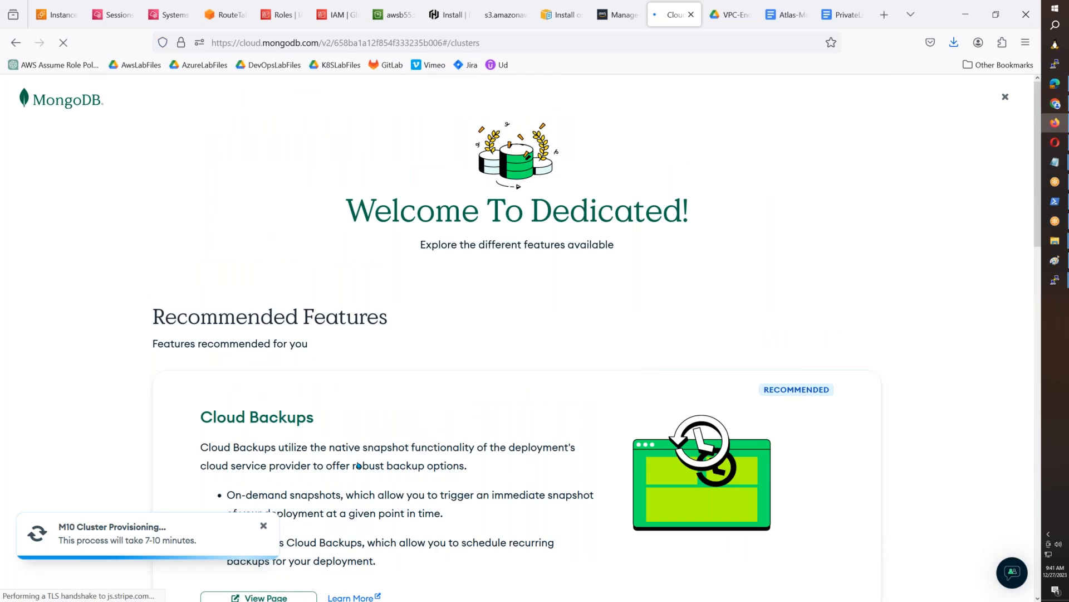
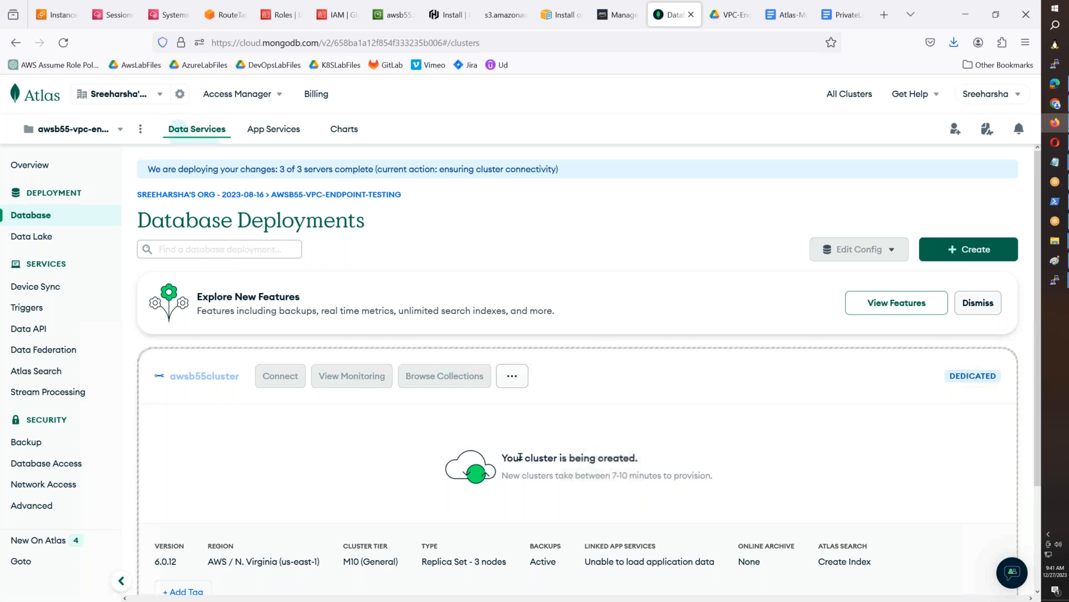
- Check the creation status of awsb55cluster, and switch to the root terminal on ip-10-55-10-17 and clear its screen
drag(504, 458, 636, 458)
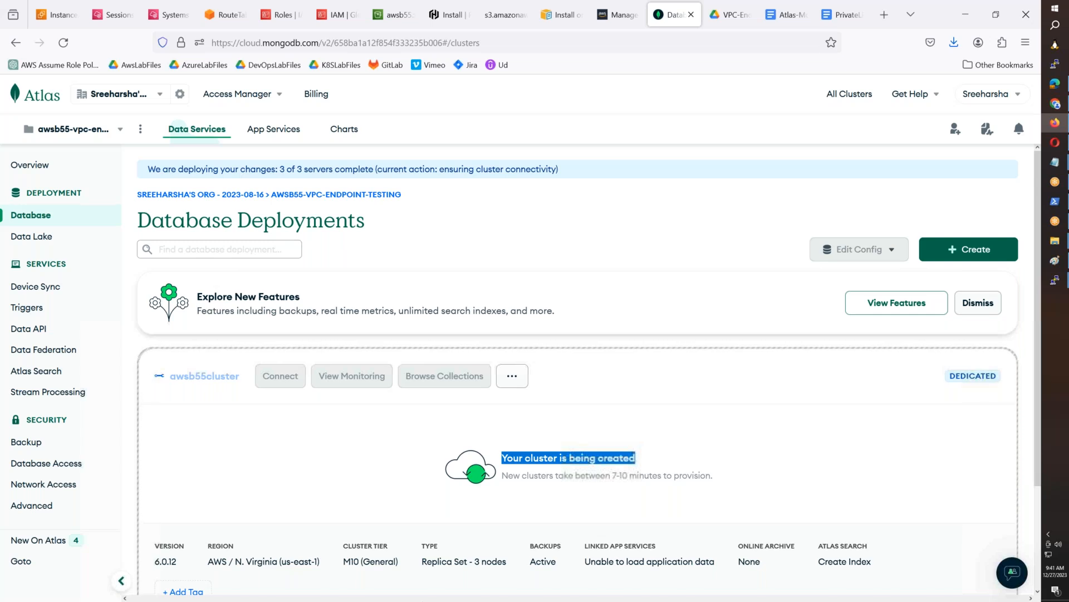
scroll(612, 340, down, 3)
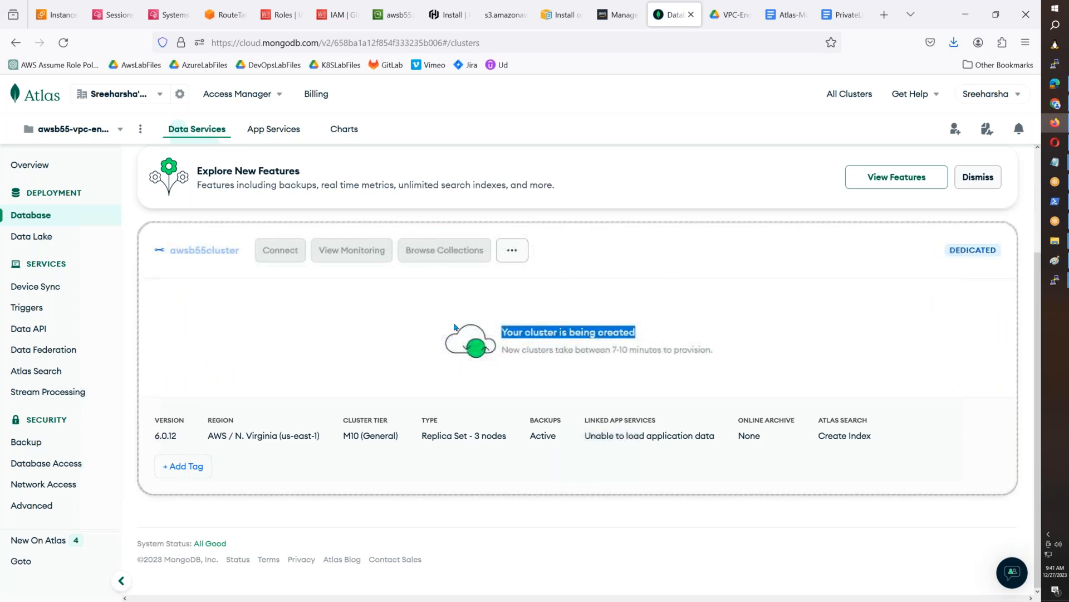
click(1055, 280)
click(1012, 320)
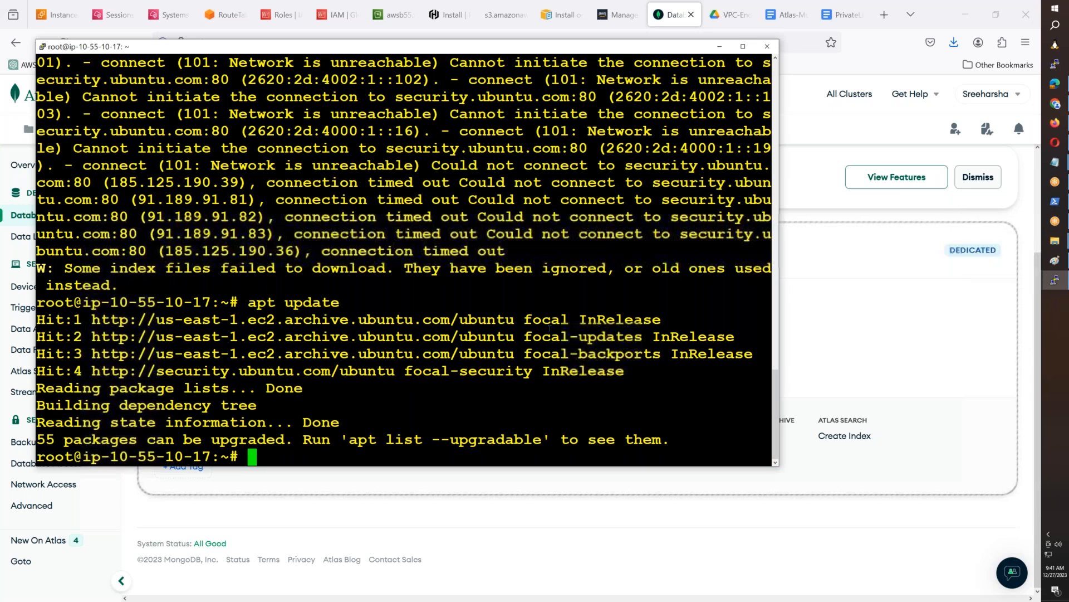
key(ctrl+l)
- Open Google in a new browser tab and search for "mongodb atlas shell"
click(884, 14)
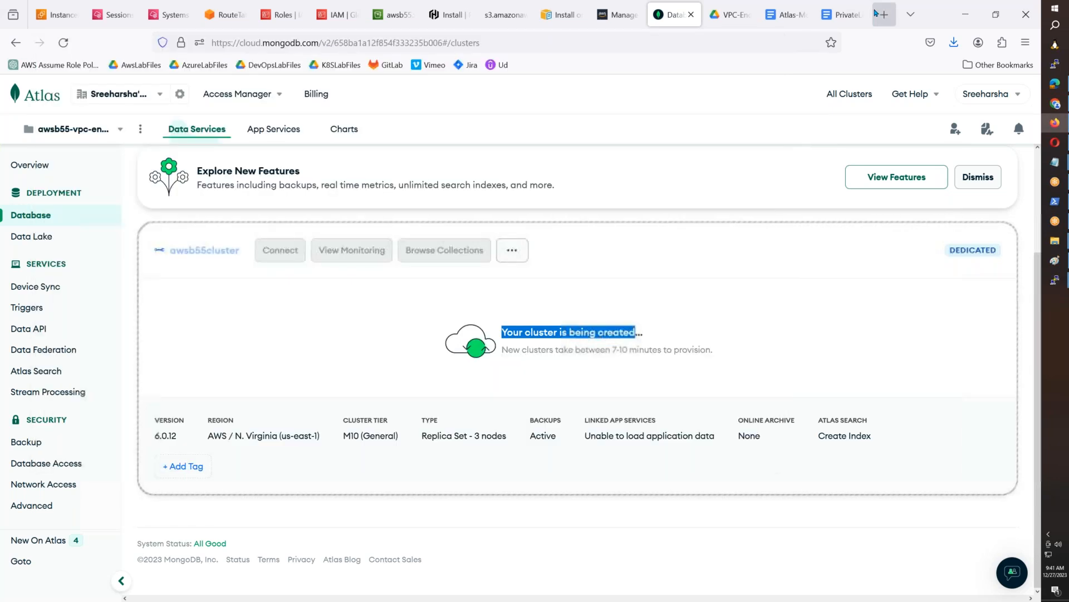
text(google.com)
key(Return)
text(mo)
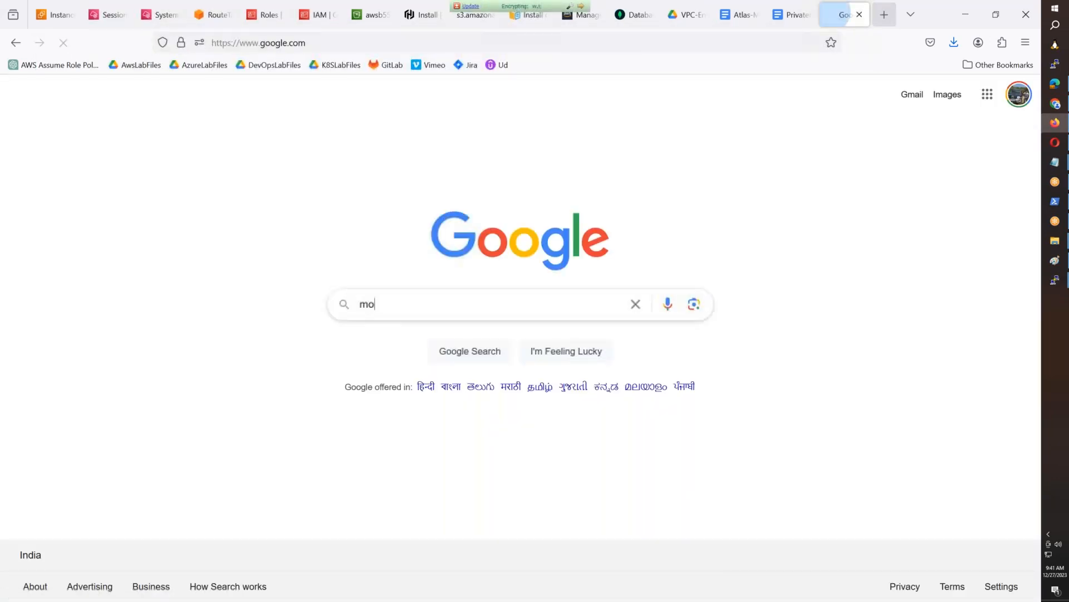
text(ngo atlas she)
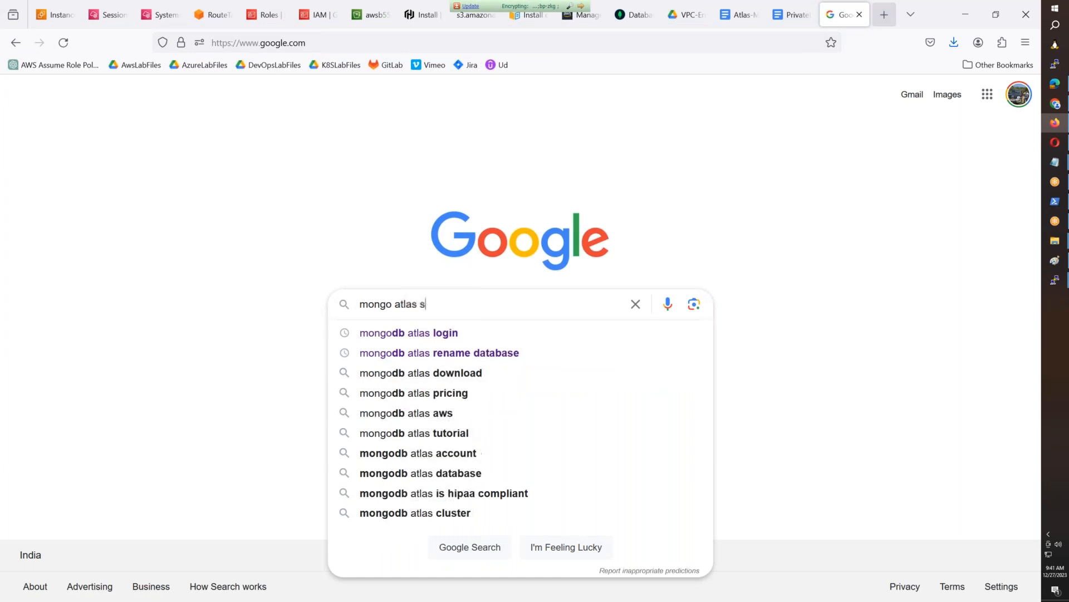
key(Down)
key(Return)
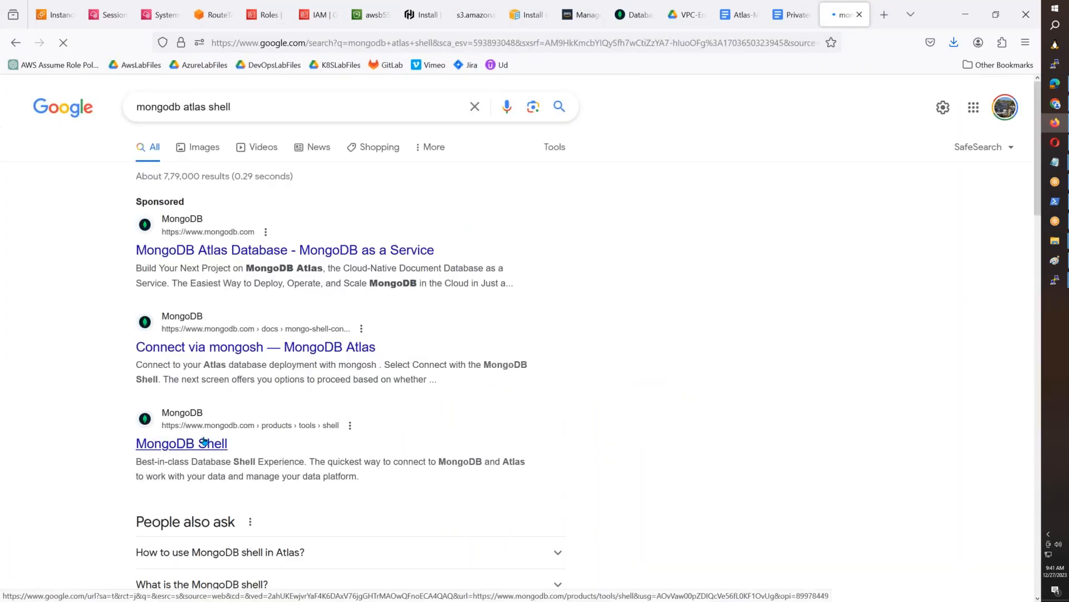
- Open the MongoDB Shell and Connect via mongosh results in new tabs and look through the MongoDB Shell product page
middle_click(208, 443)
middle_click(223, 349)
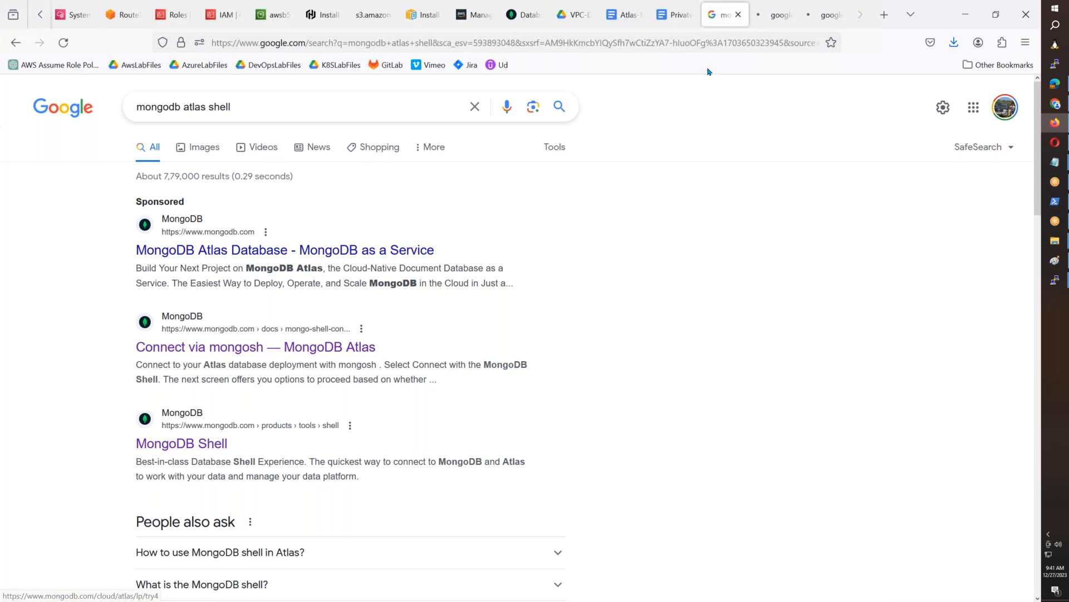
click(777, 24)
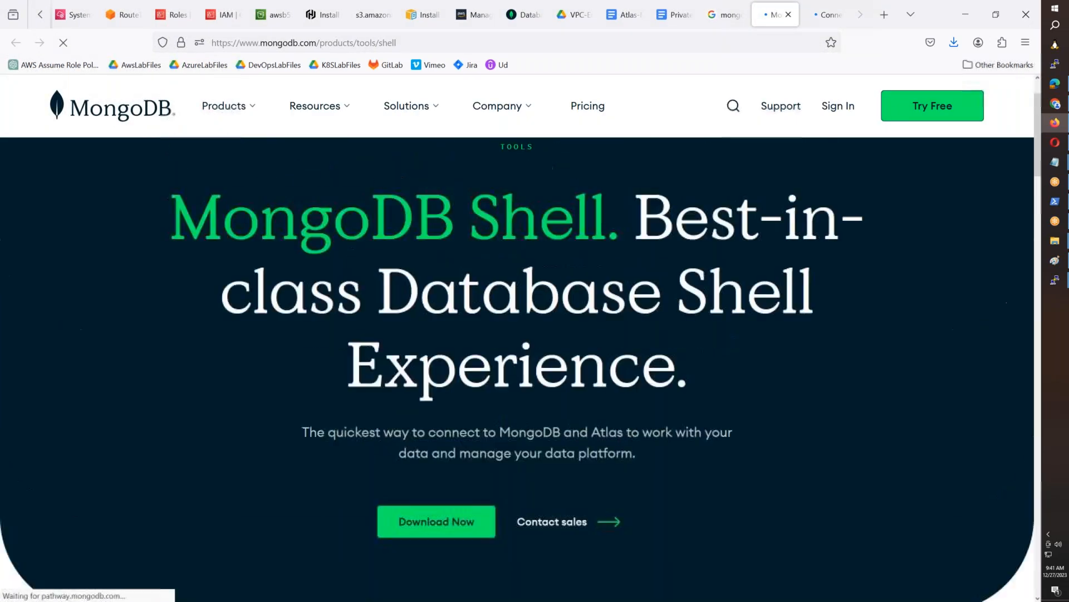
scroll(520, 346, down, 10)
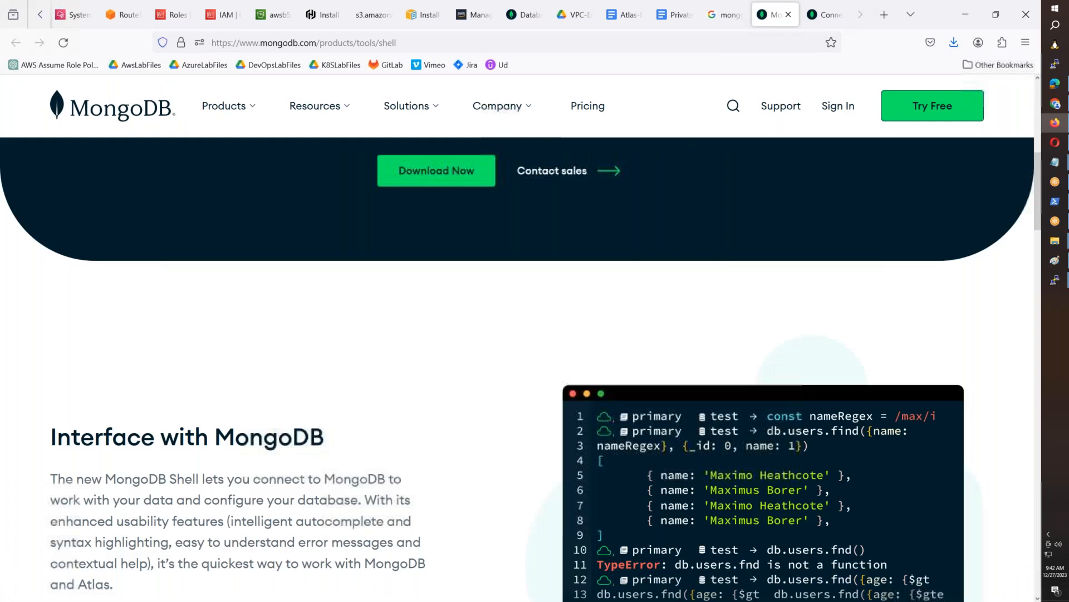
scroll(521, 368, down, 7)
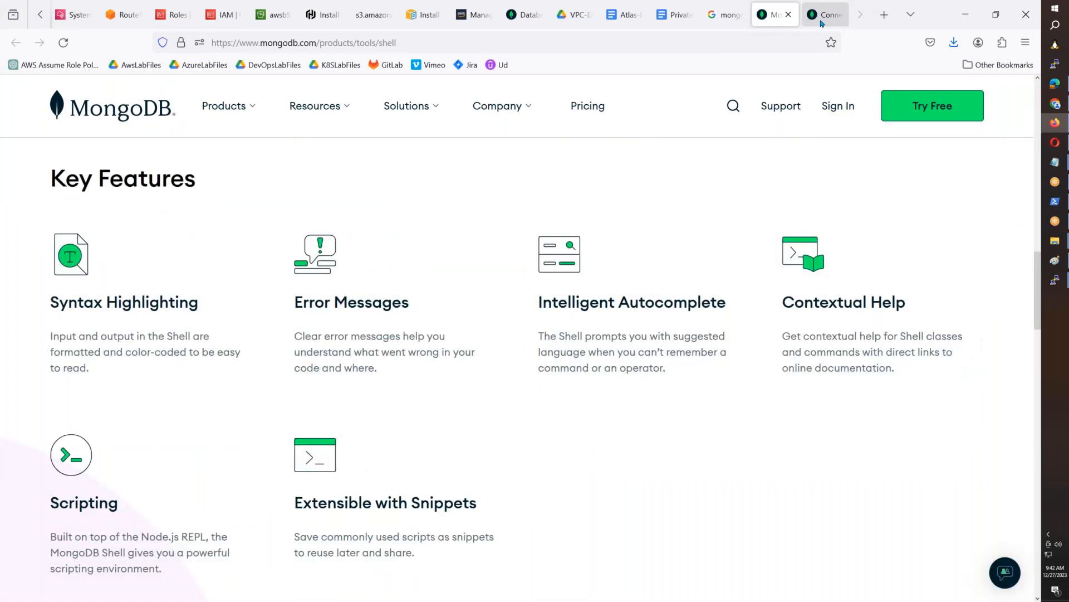
- Read the Connect via mongosh documentation, showing the Linux instructions for installing the .deb package
click(823, 16)
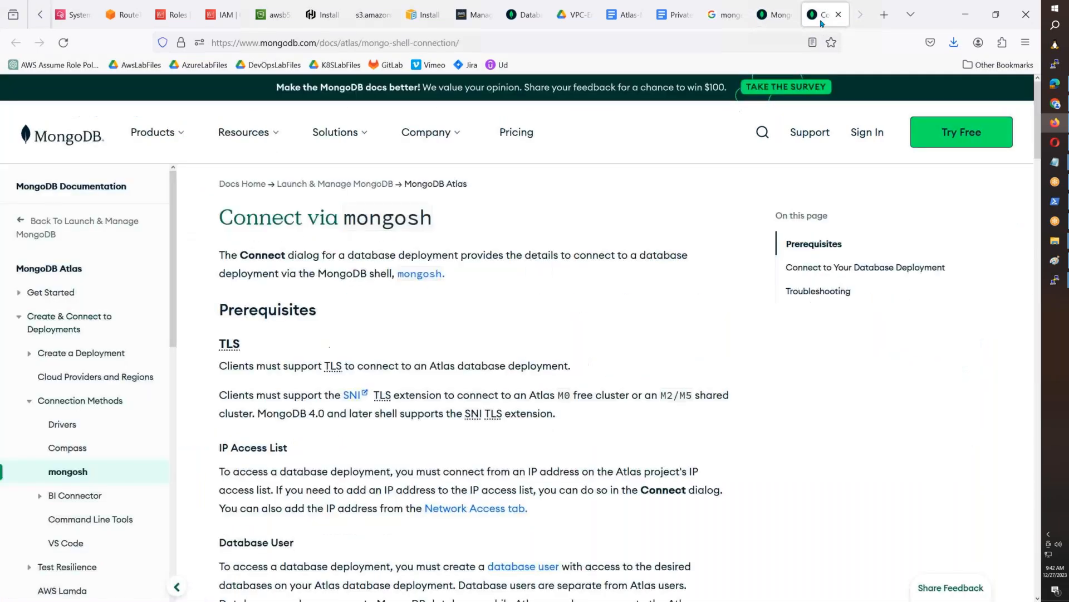
scroll(636, 363, down, 13)
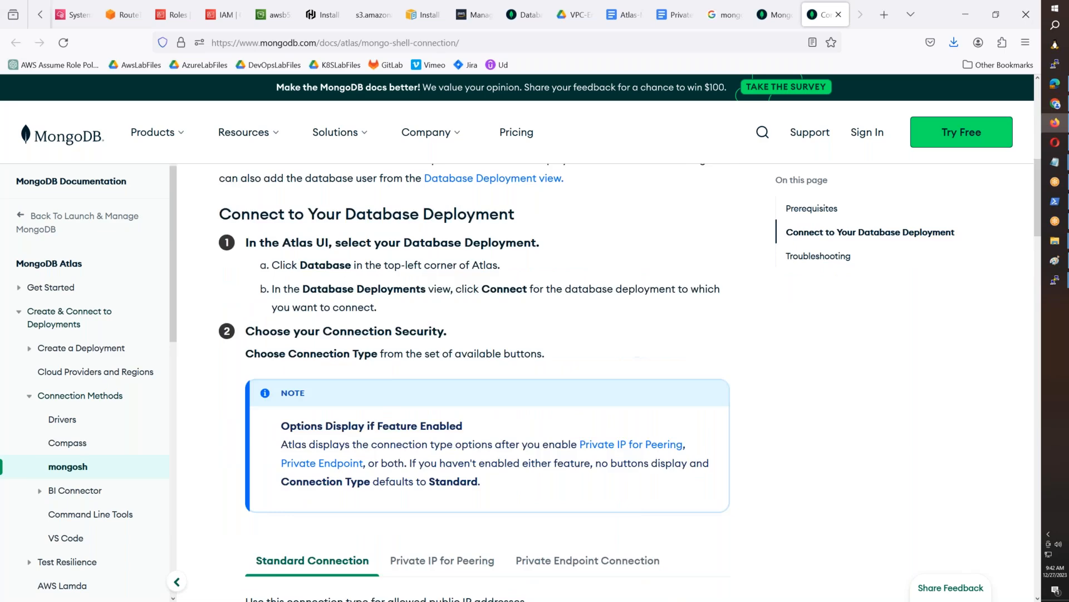
scroll(632, 401, down, 17)
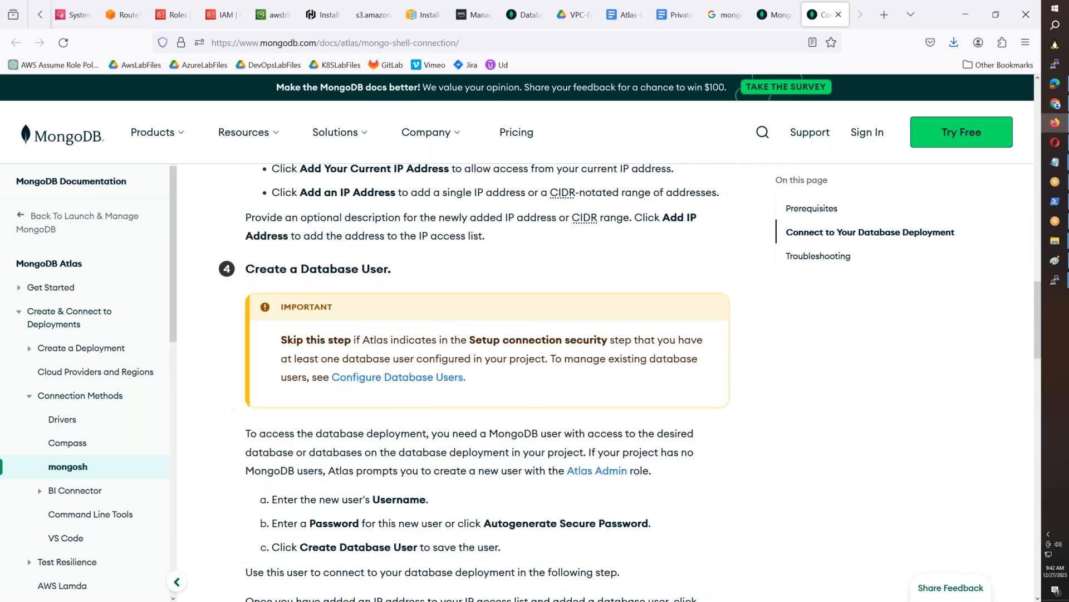
scroll(633, 401, down, 3)
scroll(632, 401, up, 2)
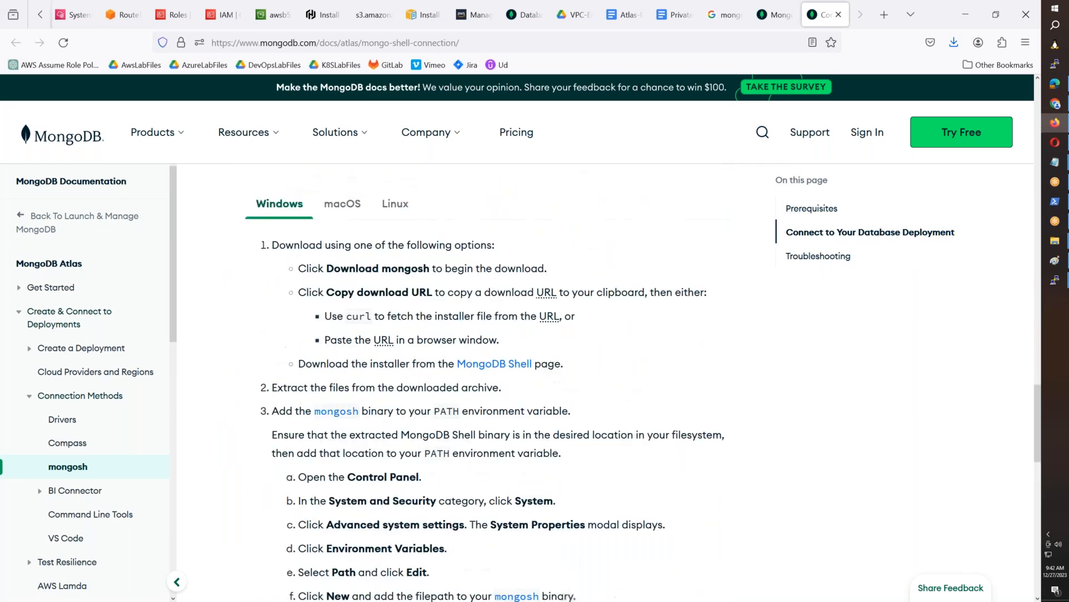
click(410, 309)
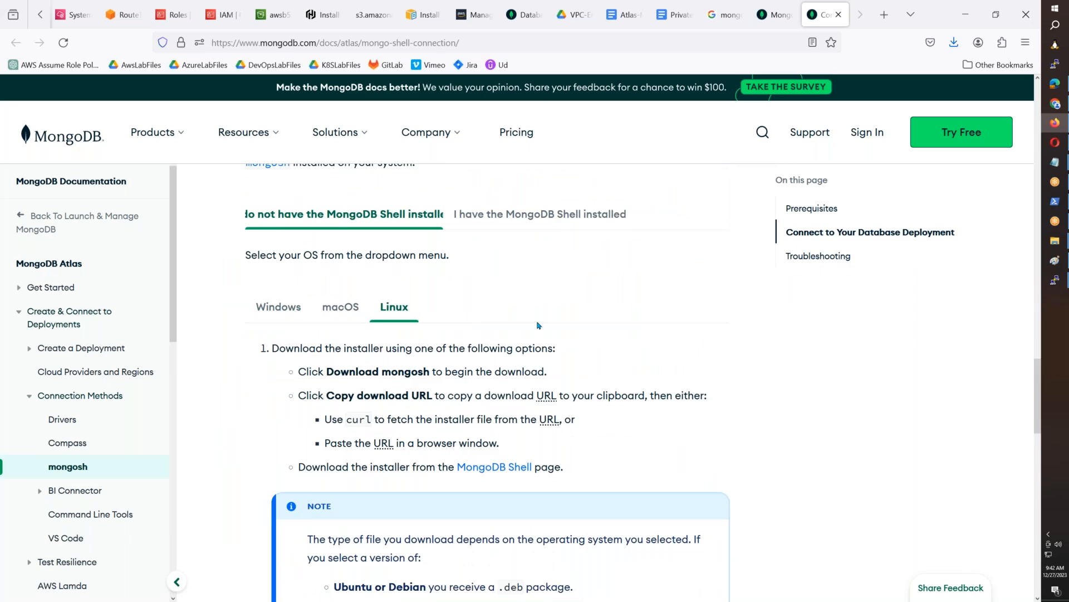
scroll(539, 325, down, 5)
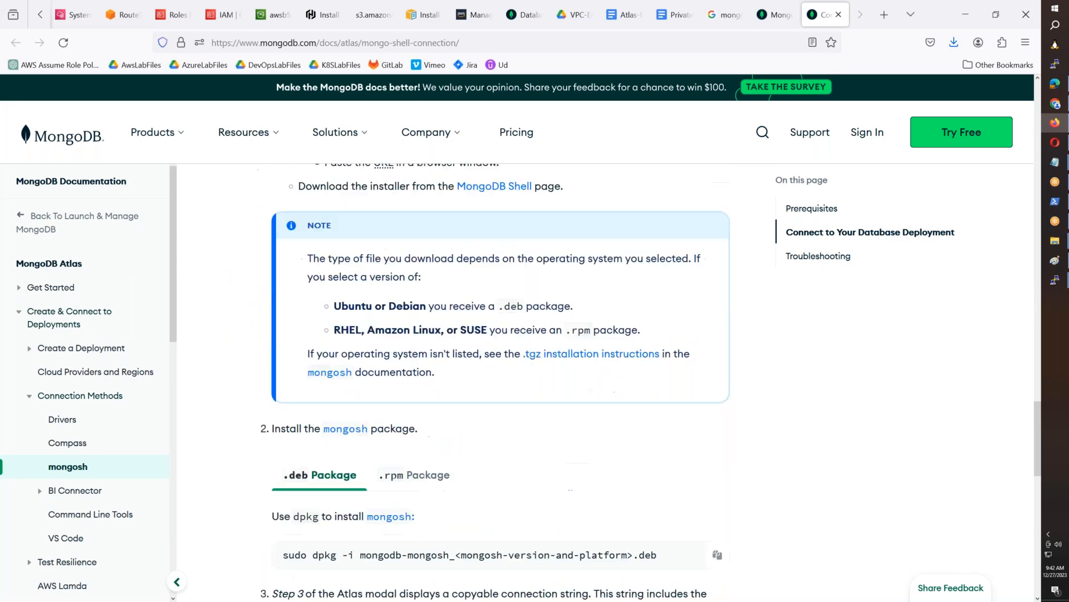
scroll(517, 311, down, 3)
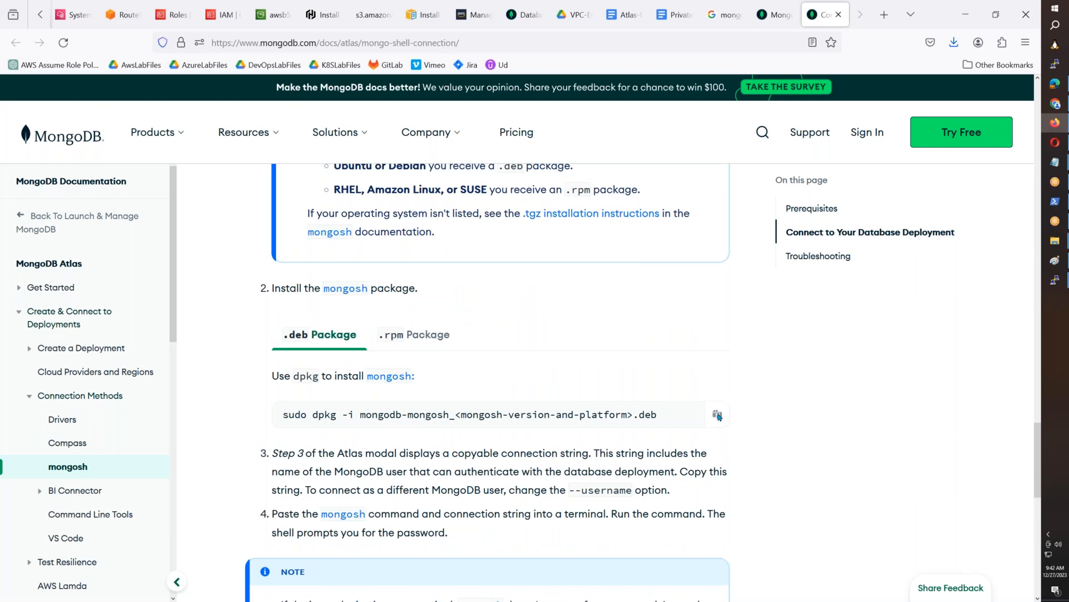
- Copy the documented dpkg command for installing mongosh, run it in the root terminal, and return to the documentation
click(718, 415)
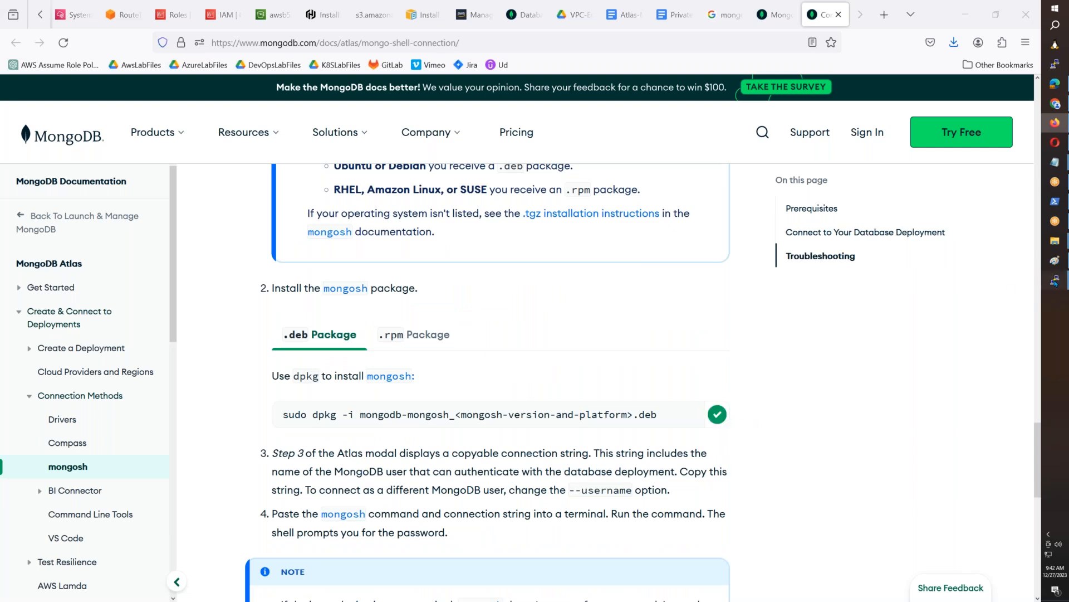
mouse_move(1055, 281)
click(996, 316)
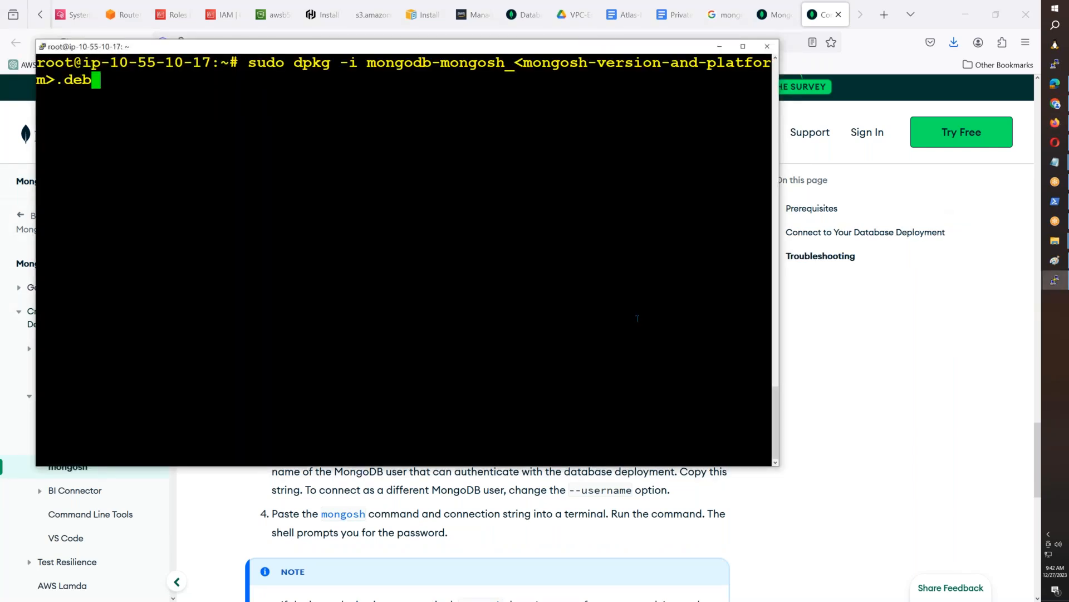
key(Return)
key(alt+Tab)
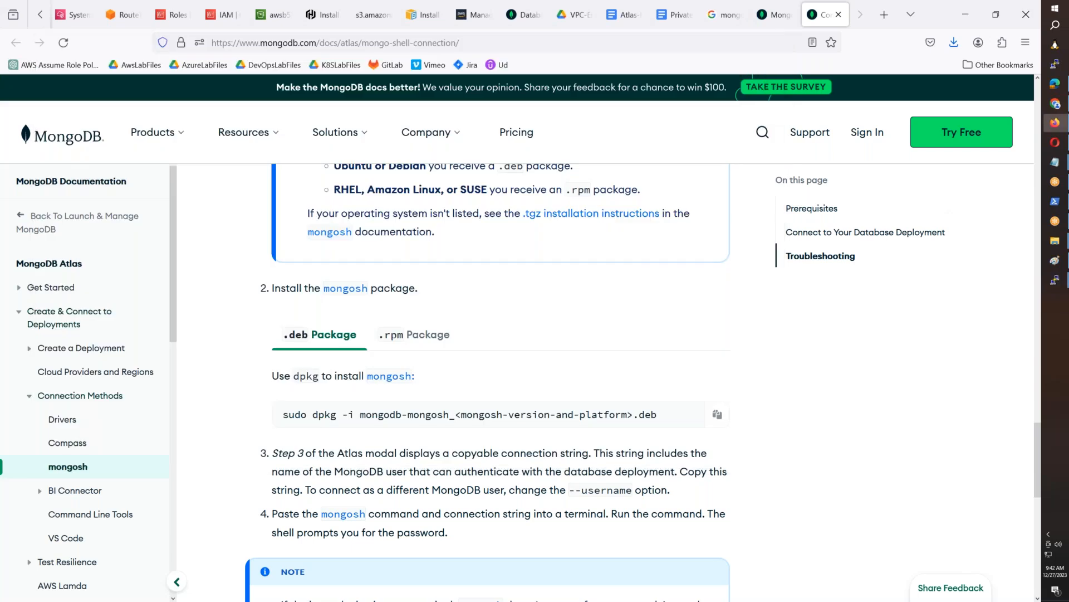
- Open the MongoDB Shell download page linked from the mongosh documentation in a new tab
scroll(652, 306, up, 6)
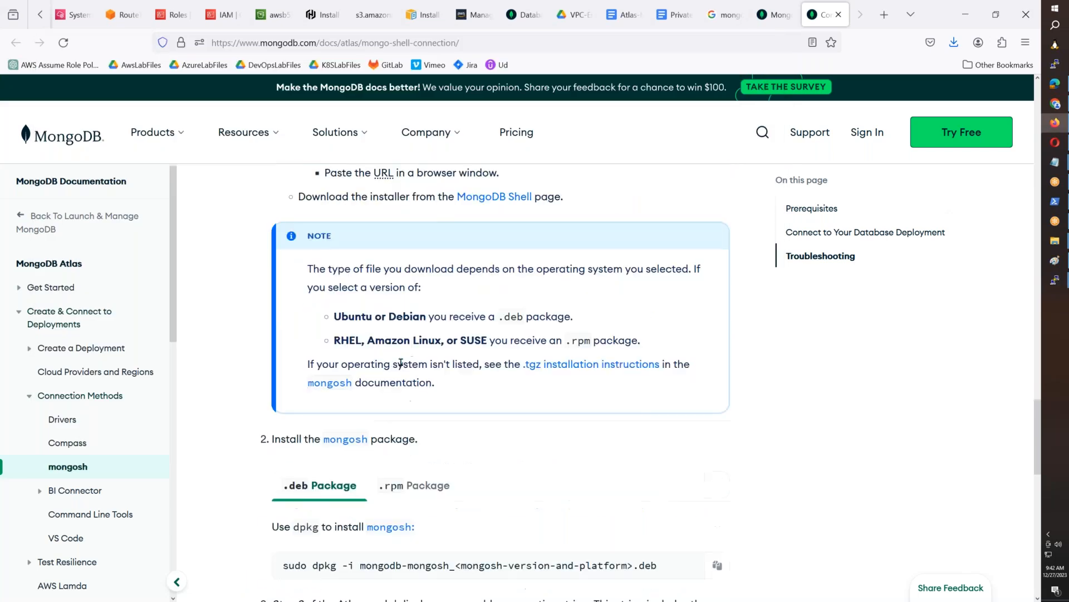
middle_click(484, 396)
click(823, 16)
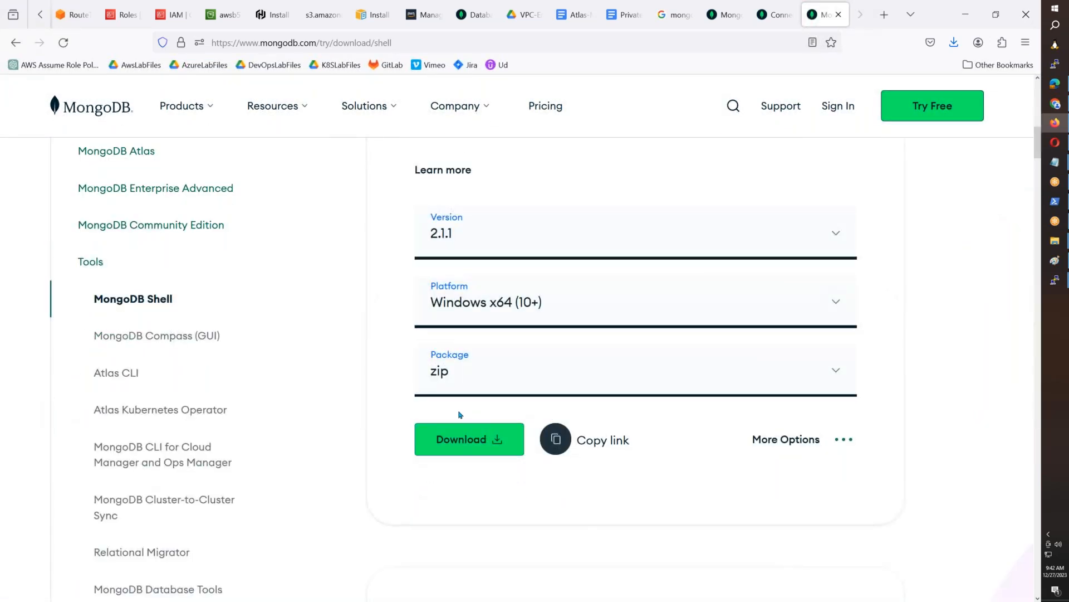
- Set the MongoDB Shell 2.1.1 download platform to Debian (10+) / Ubuntu (18.04+) x64 and copy the deb package link
scroll(501, 424, up, 2)
click(535, 442)
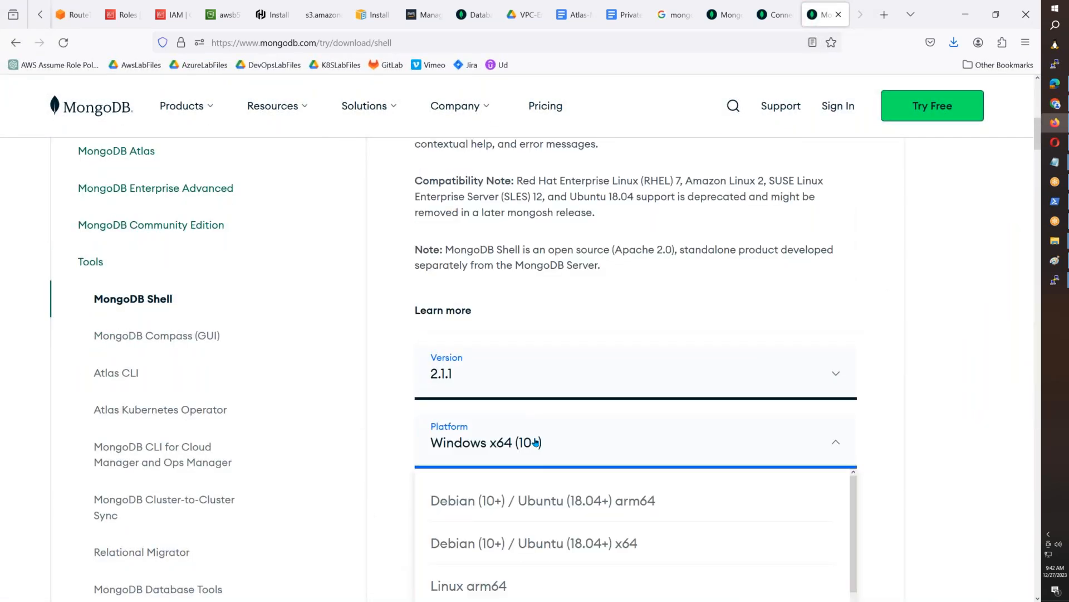
scroll(560, 484, down, 2)
scroll(697, 484, up, 2)
scroll(697, 346, down, 5)
scroll(623, 328, down, 5)
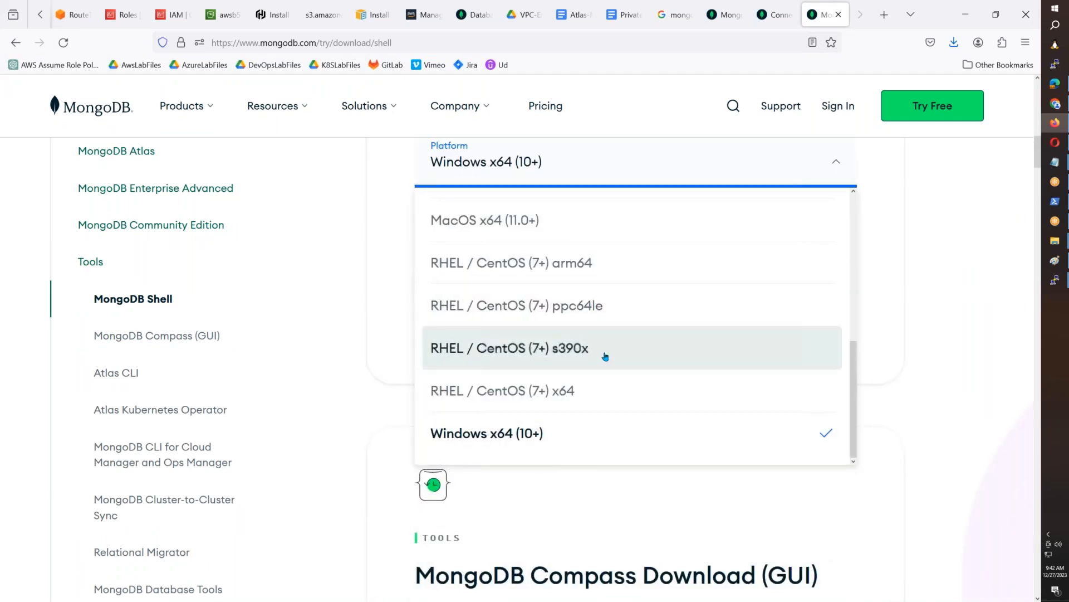
scroll(607, 357, up, 5)
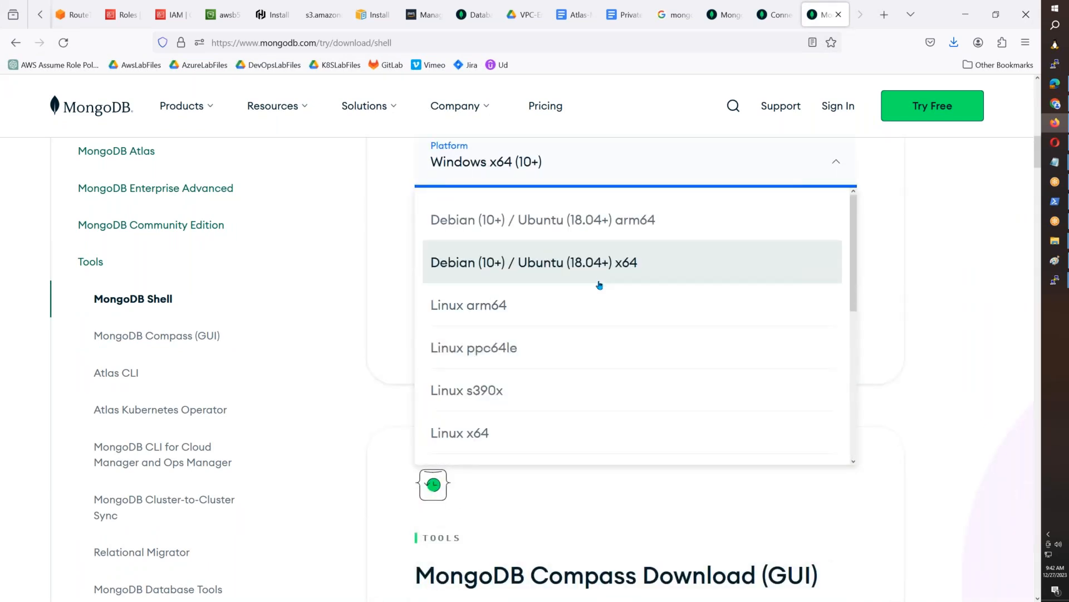
scroll(598, 287, down, 2)
scroll(598, 288, down, 4)
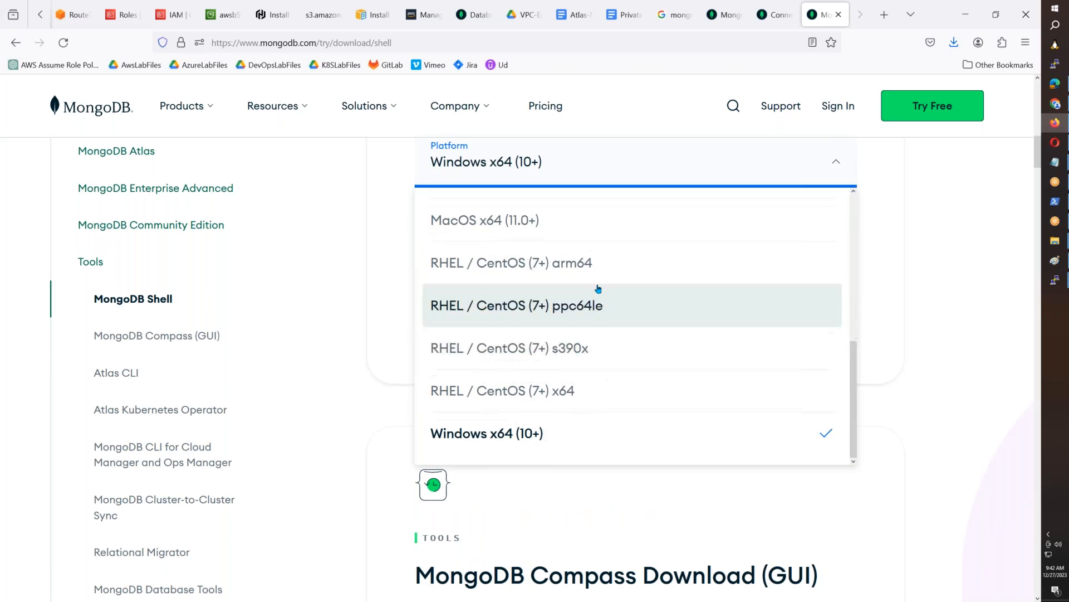
scroll(598, 288, up, 5)
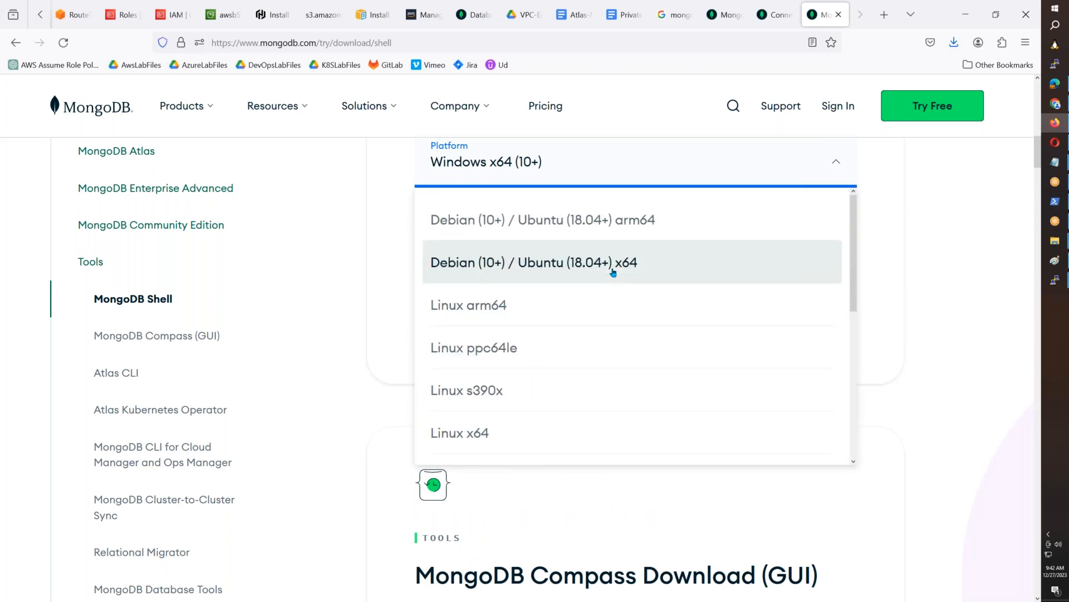
click(613, 272)
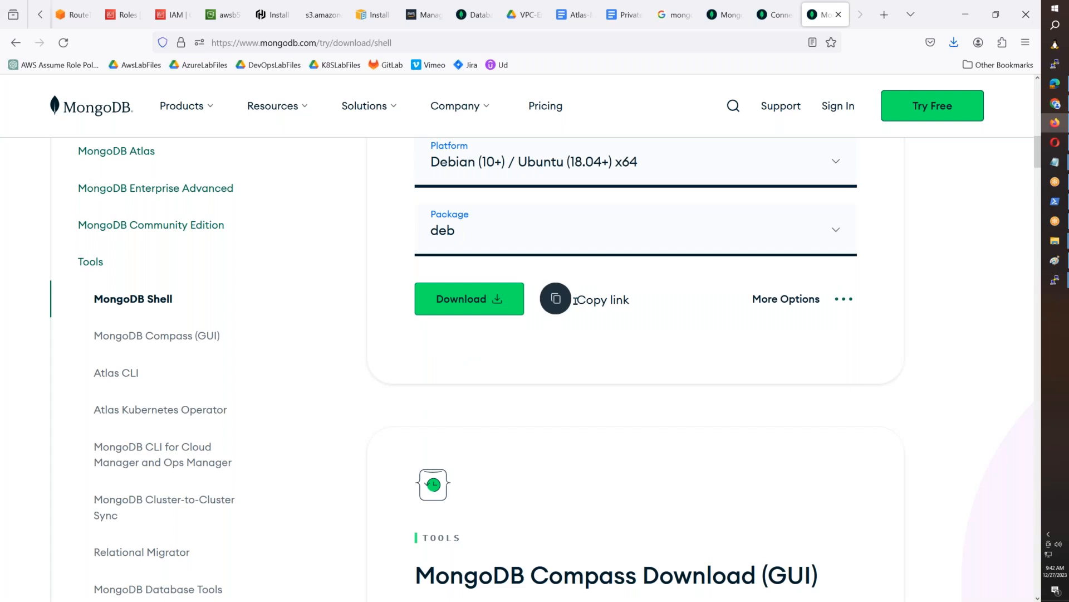
click(555, 298)
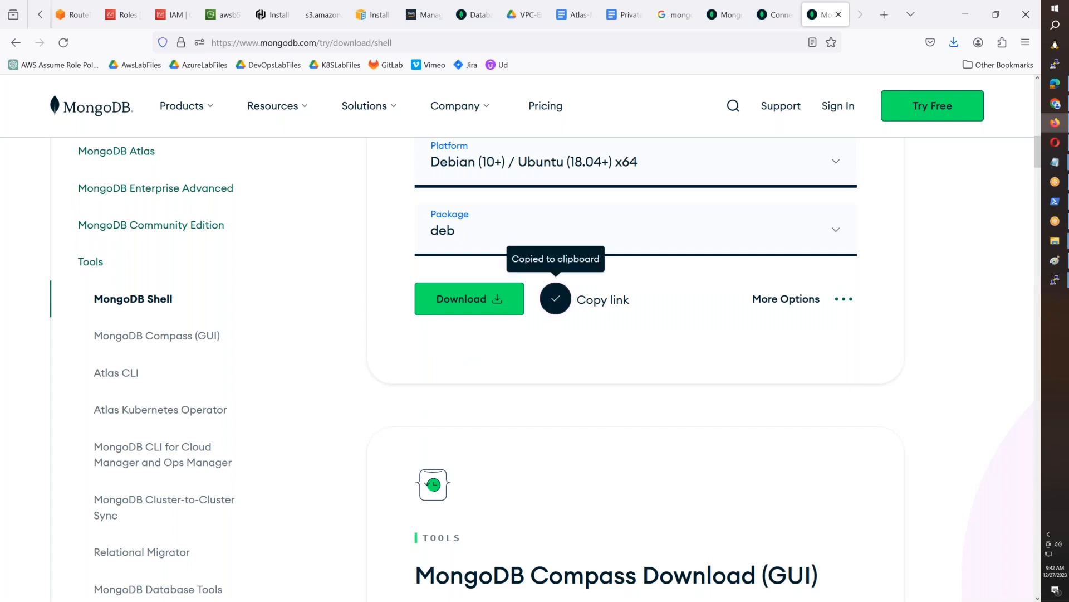
- Copy the download page's URL and paste it into the Atlas-Mongo-Private-Endpoint document, followed by a new line
click(494, 42)
click(574, 14)
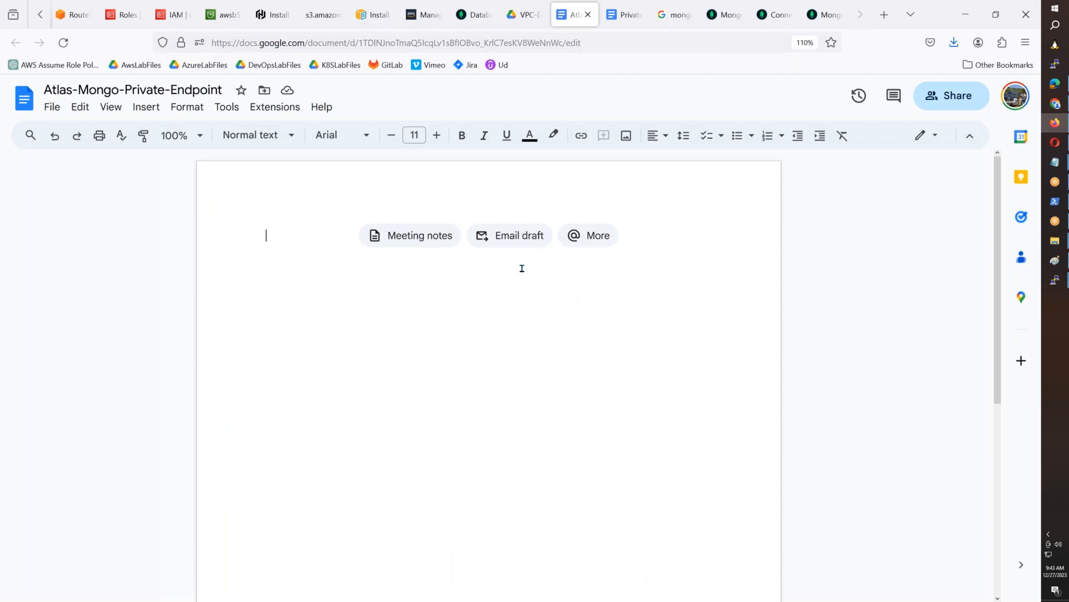
key(ctrl+v)
key(Return)
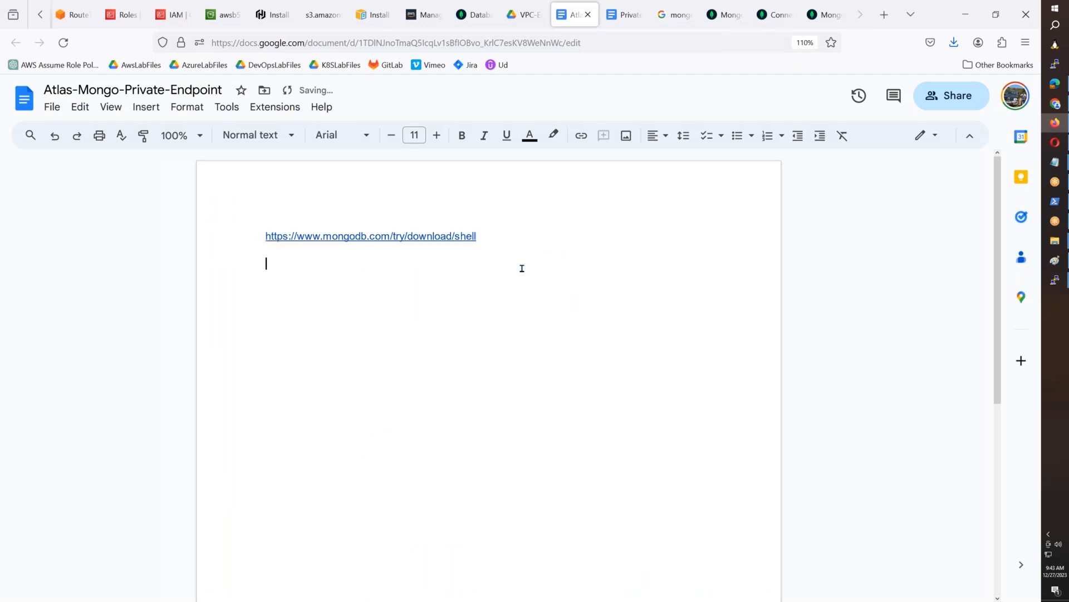
- Return to the MongoDB Shell download page and copy the deb package's download link again
click(713, 16)
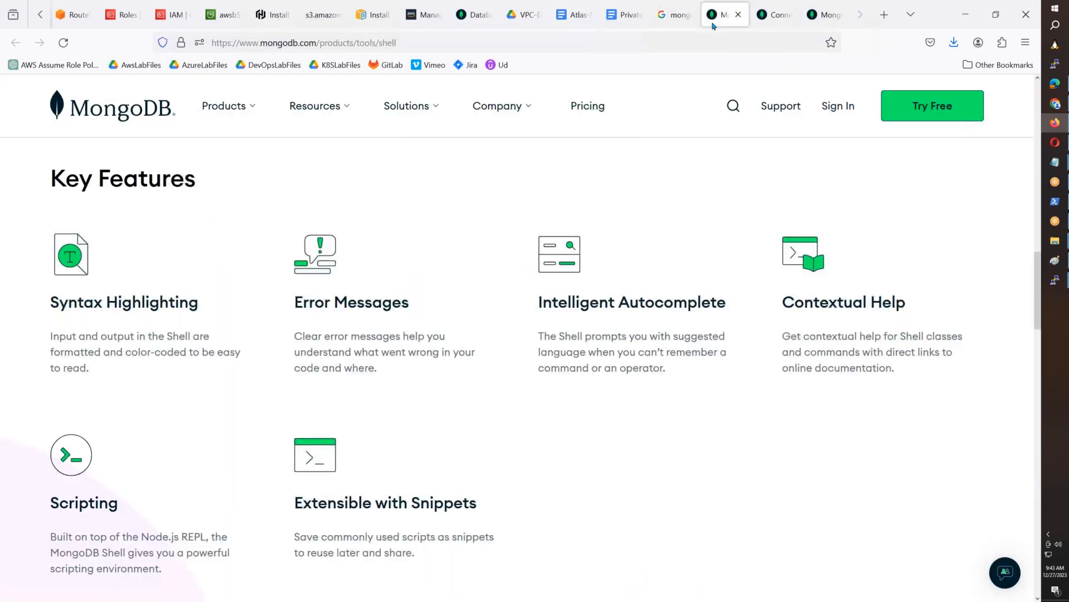
click(775, 14)
click(823, 15)
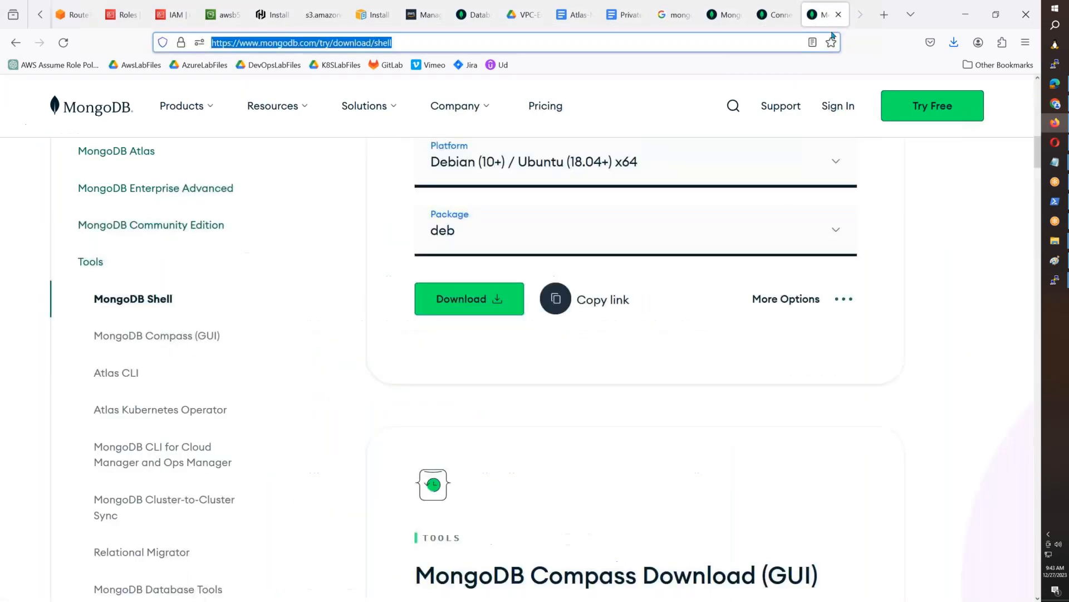
click(556, 298)
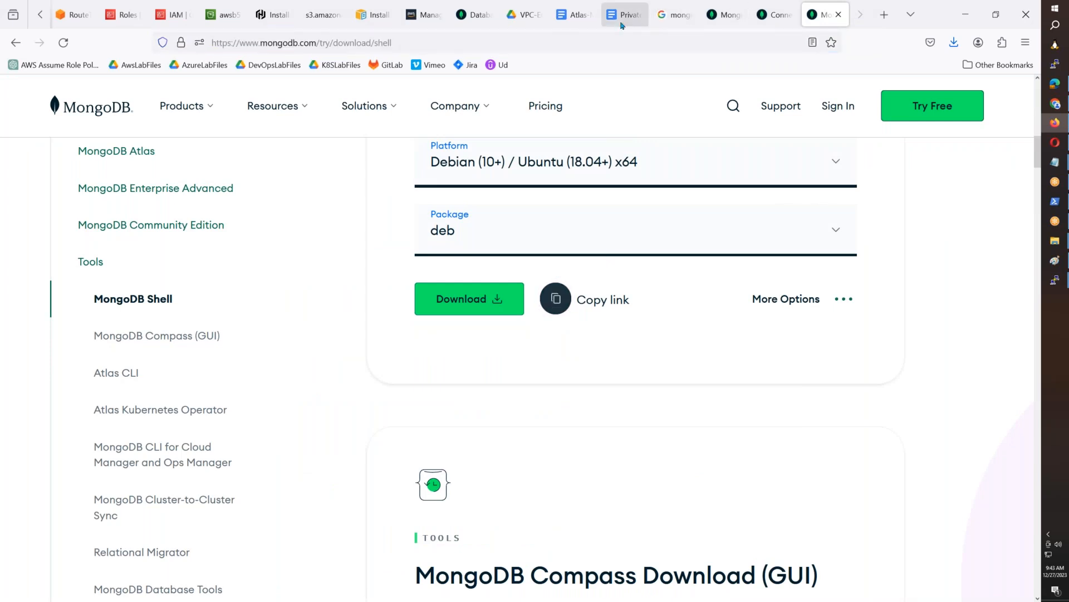
- Paste the deb package link into the Atlas-Mongo-Private-Endpoint document and download that package with wget in the EC2 terminal
click(577, 16)
key(ctrl+v)
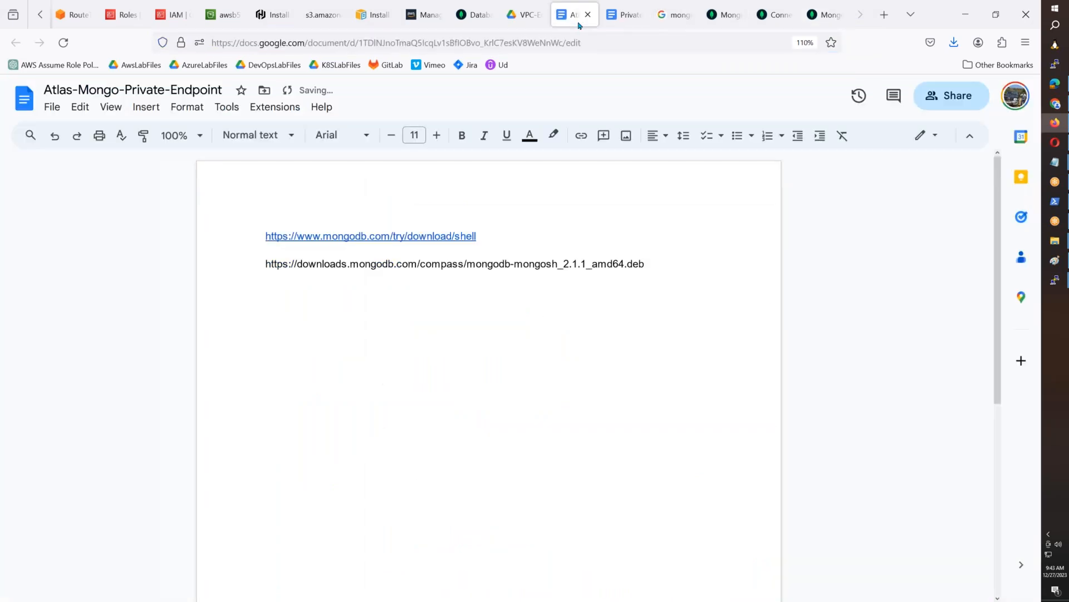
mouse_move(1055, 280)
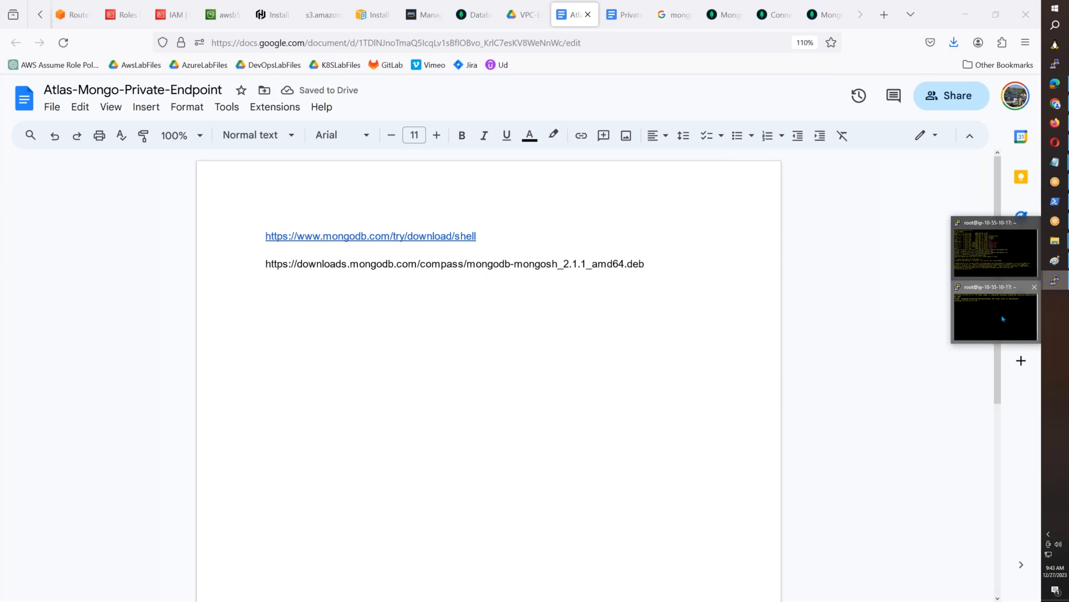
click(1003, 319)
text(wget)
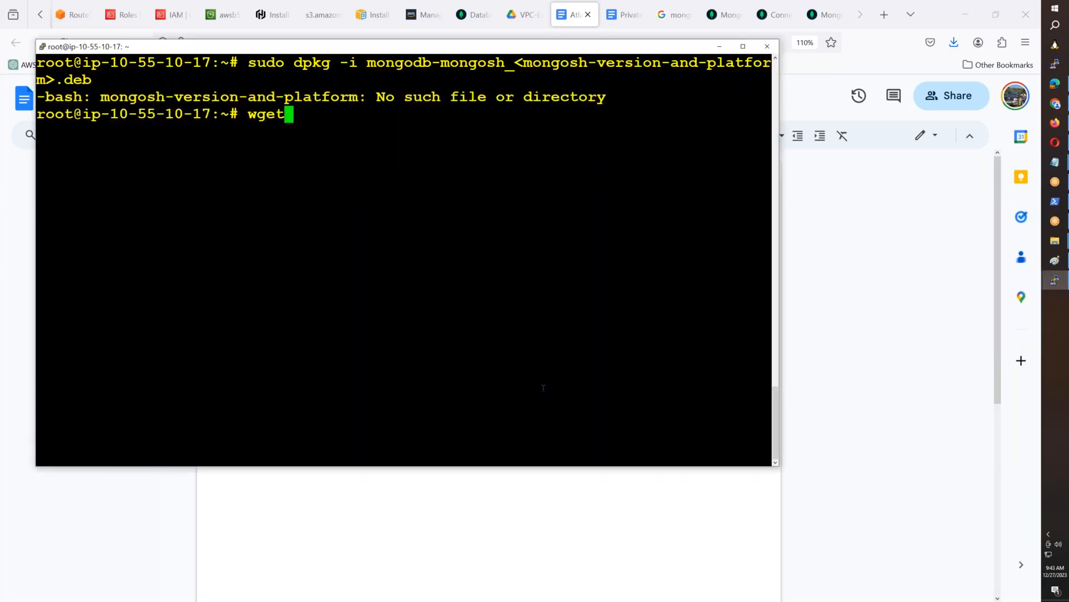
right_click(542, 387)
key(Return)
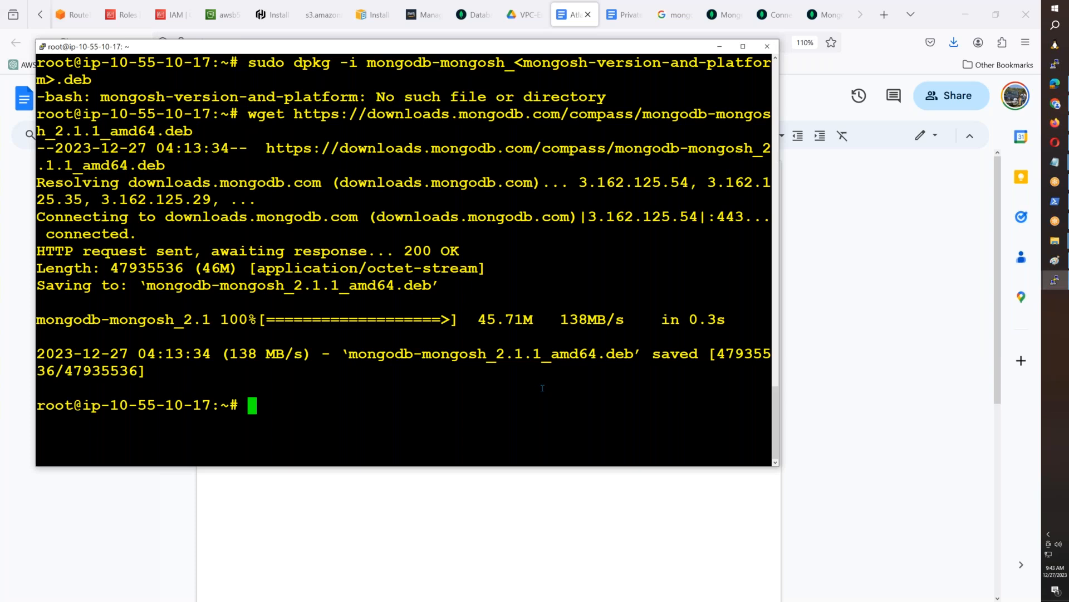
- Recall the earlier dpkg command, complete it as sudo dpkg -i mongodb-mongosh_2.1.1_amd64.deb, copy it and run it
key(Up)
key(Up)
key(BackSpace)
key(BackSpace)
key(BackSpace)
key(BackSpace)
key(BackSpace)
key(BackSpace)
key(BackSpace)
key(BackSpace)
key(BackSpace)
key(BackSpace)
key(BackSpace)
key(BackSpace)
key(BackSpace)
key(BackSpace)
key(BackSpace)
key(BackSpace)
key(BackSpace)
key(BackSpace)
key(BackSpace)
key(BackSpace)
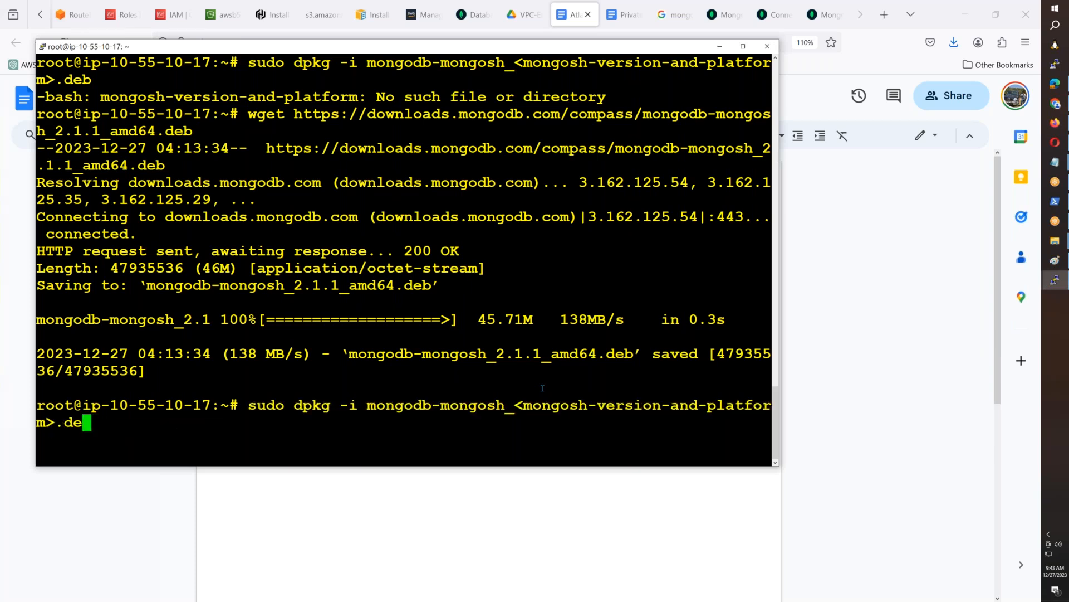
key(BackSpace)
key(BackSpace)
key(BackSpace)
key(BackSpace)
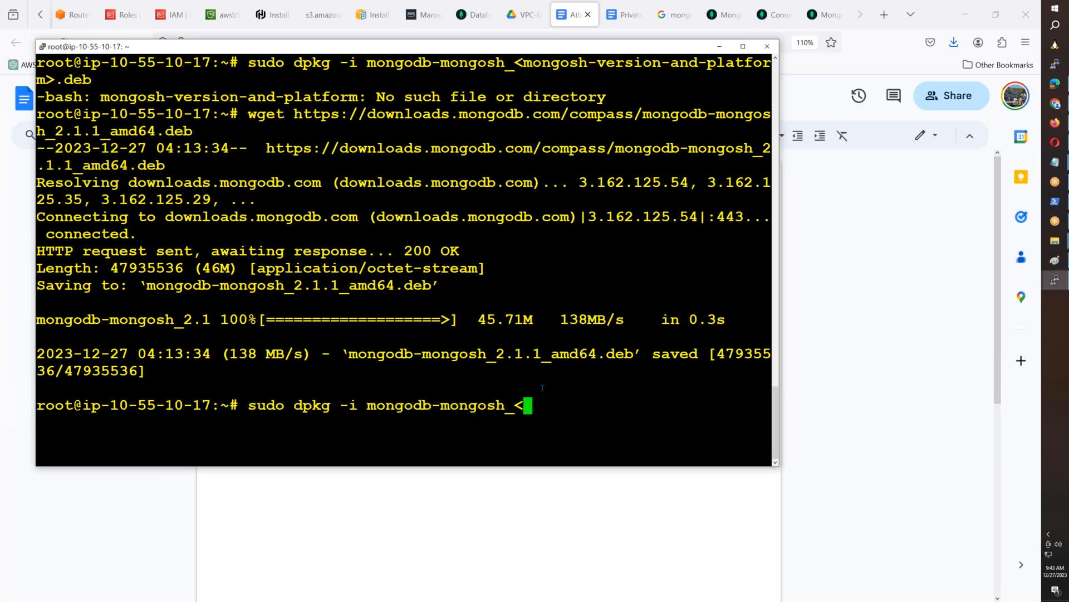
key(Tab)
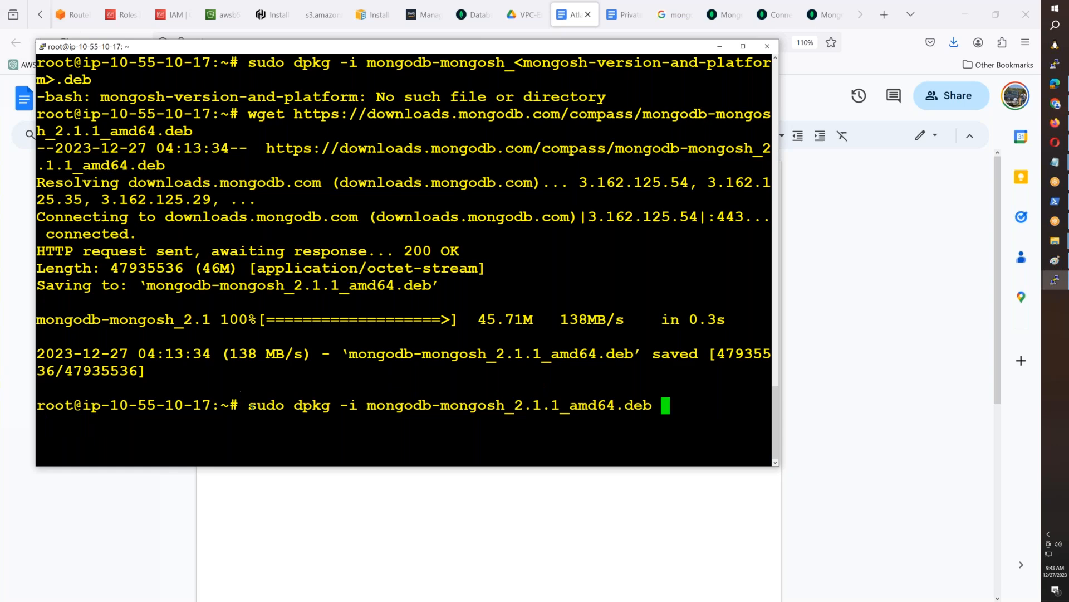
drag(252, 407, 646, 409)
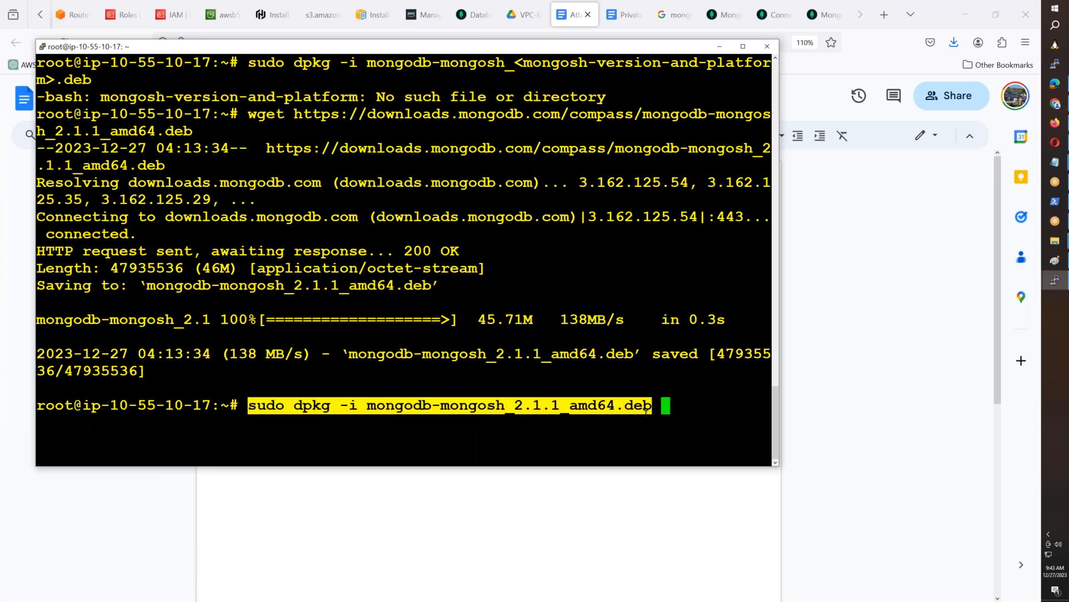
key(Return)
- Paste the dpkg install command on a new line in the Atlas-Mongo-Private-Endpoint document
key(alt+Tab)
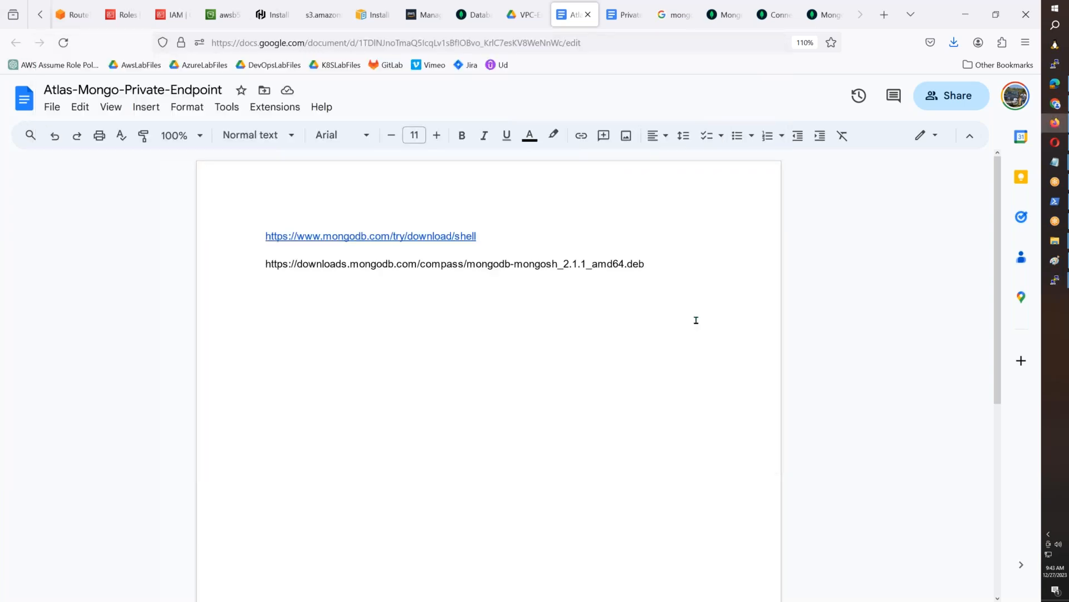
key(Return)
key(ctrl+v)
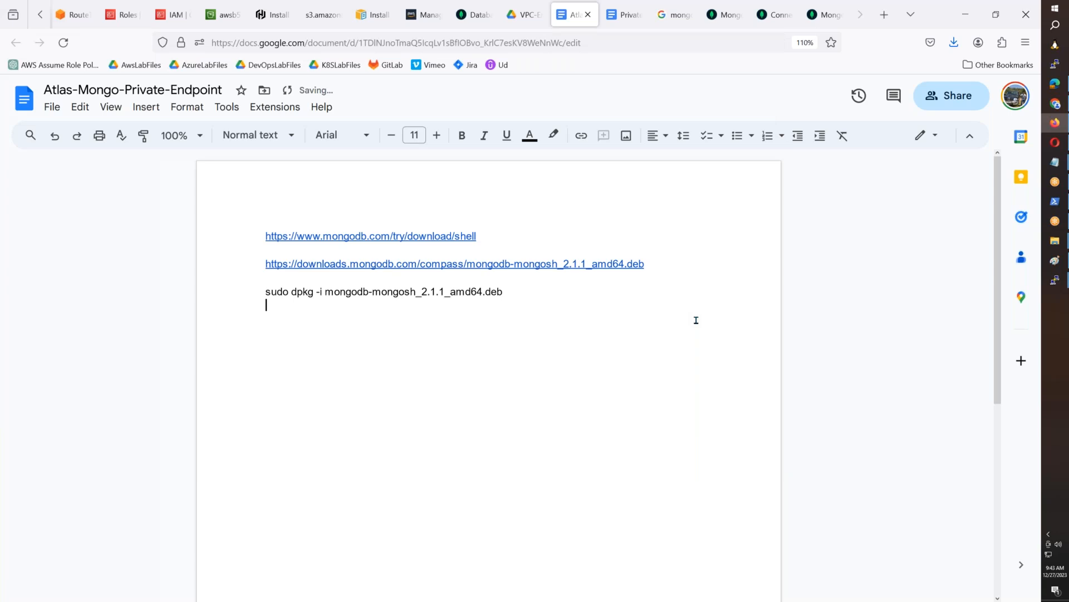
- Return to the EC2 terminal and enter mongosh at the prompt without running it
key(alt+Tab)
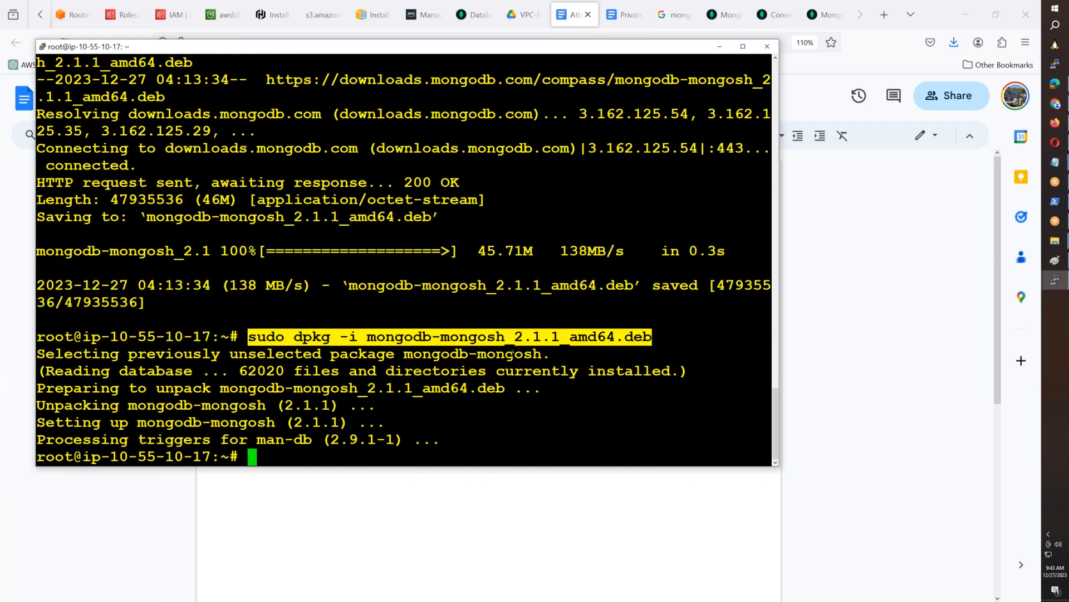
text(mongosh)
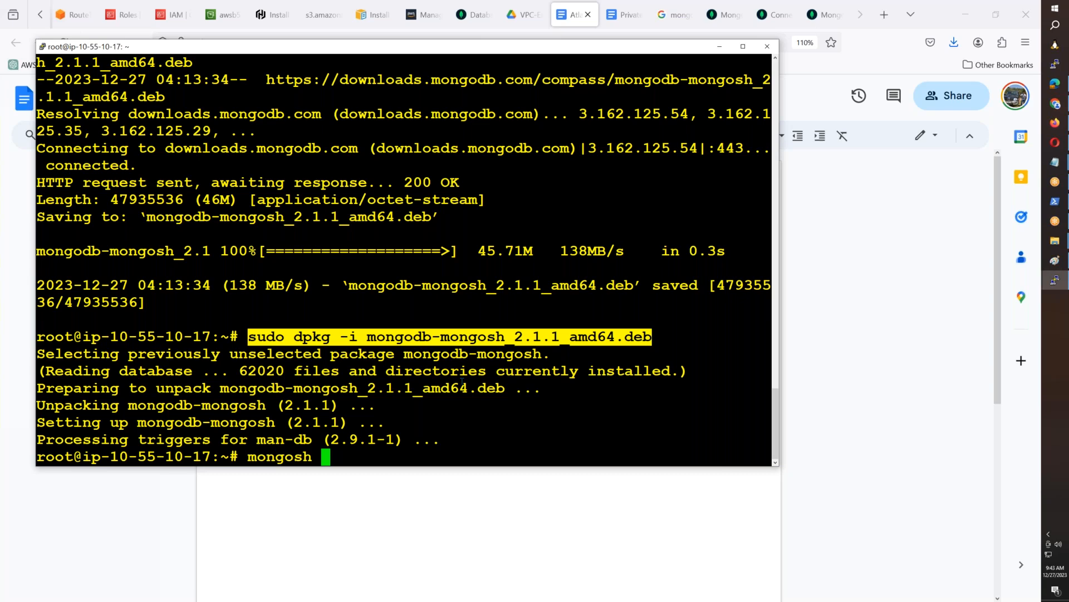
- Look through the open mongosh documentation and download pages for connection instructions, close the MongoDB Shell product page, and return to the Atlas clusters page
click(777, 15)
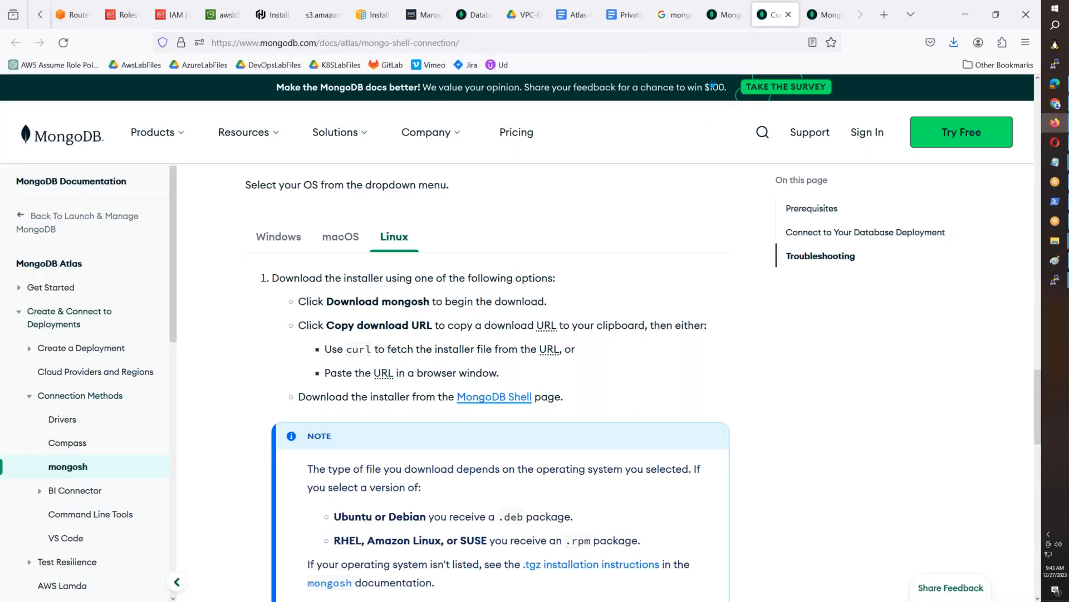
click(722, 15)
click(825, 22)
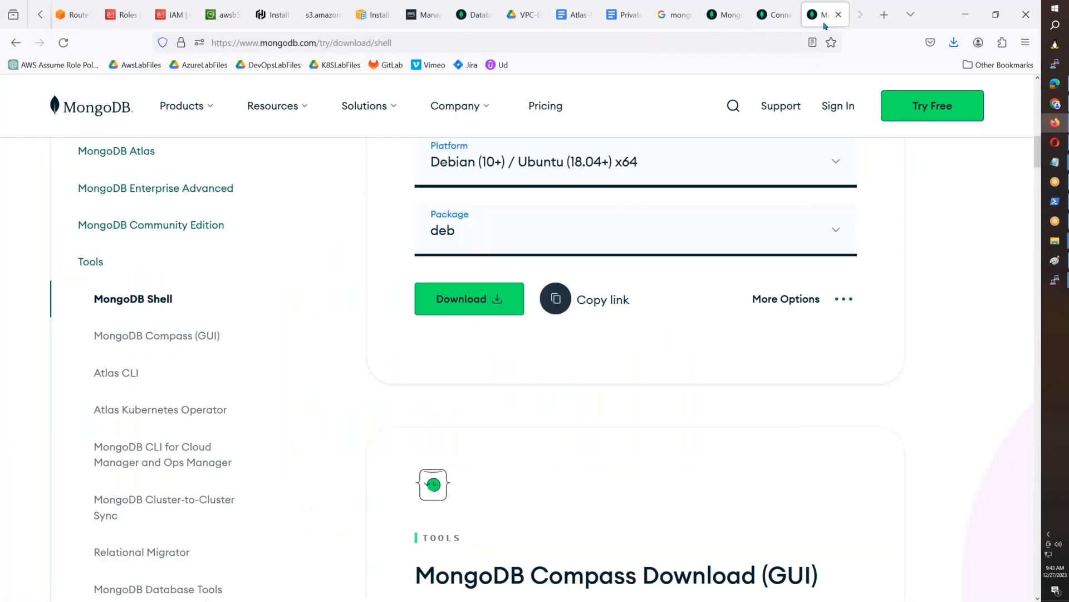
click(777, 22)
scroll(624, 295, down, 15)
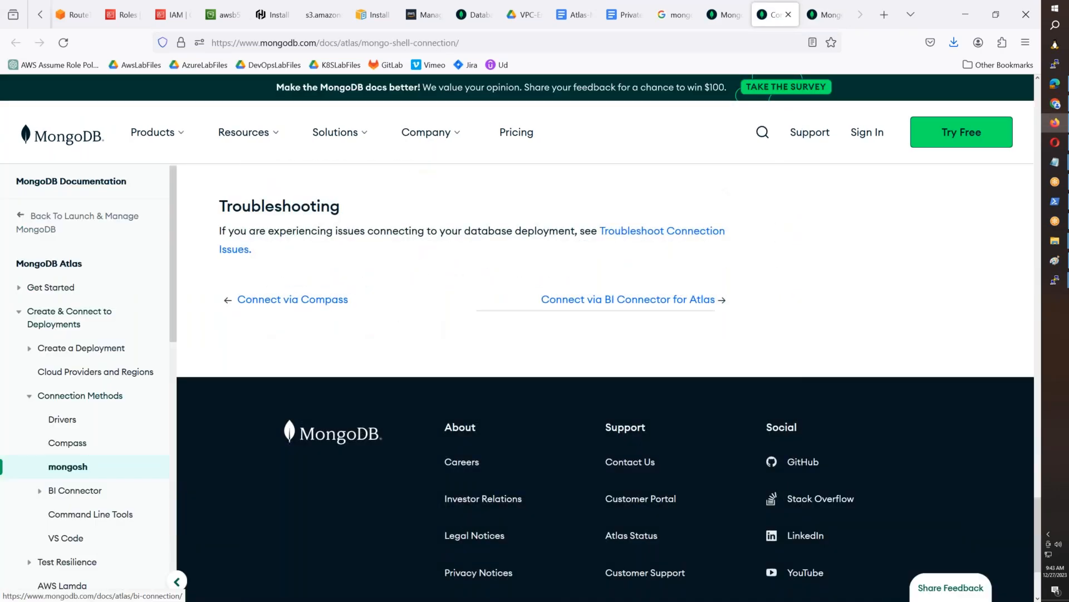
key(ctrl+shift+Tab)
scroll(499, 324, up, 5)
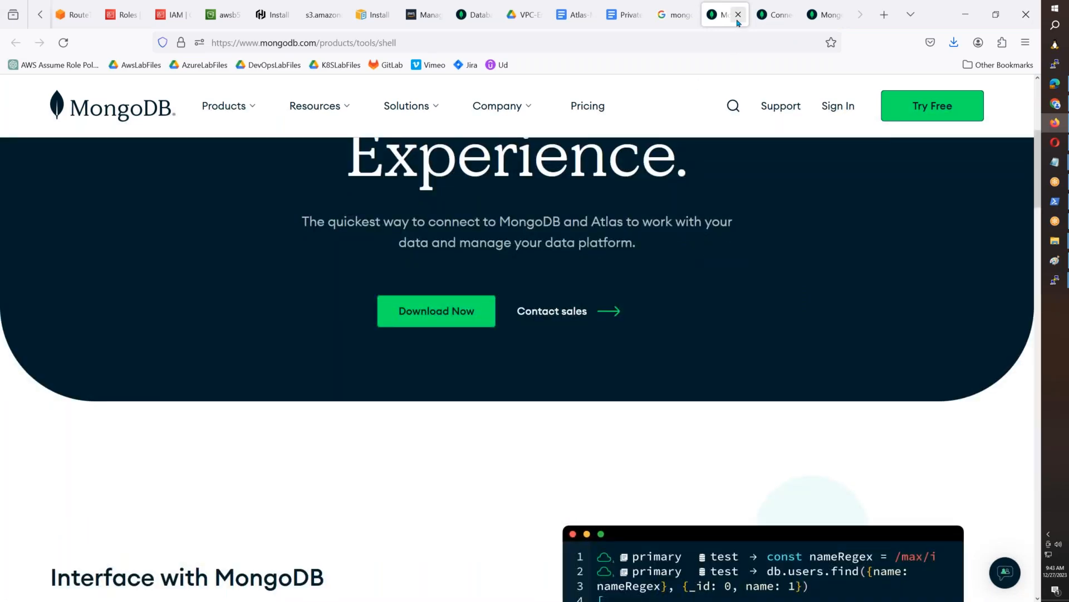
click(738, 21)
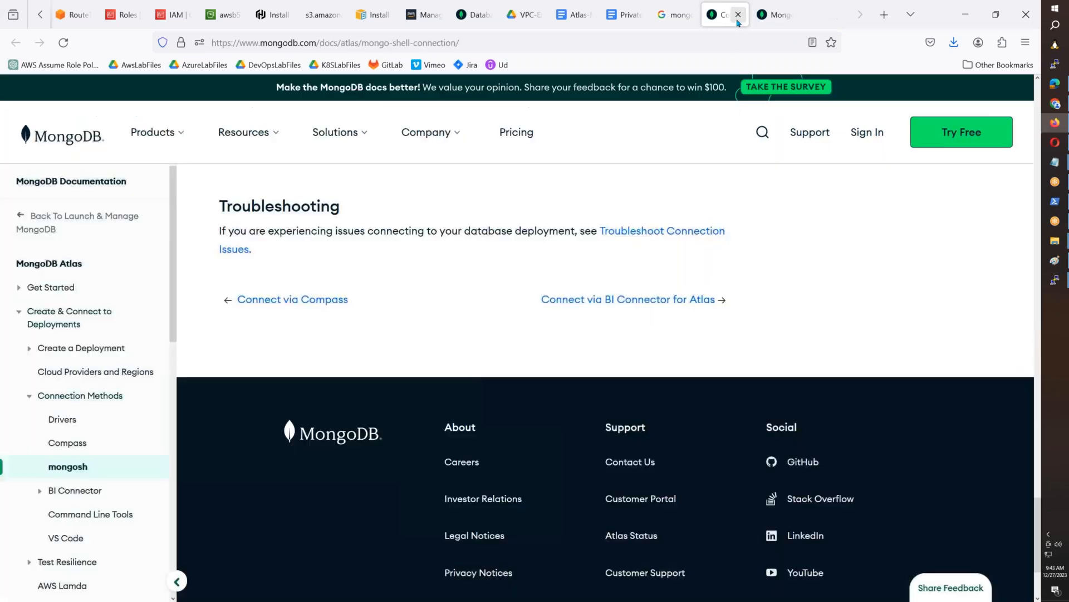
click(460, 15)
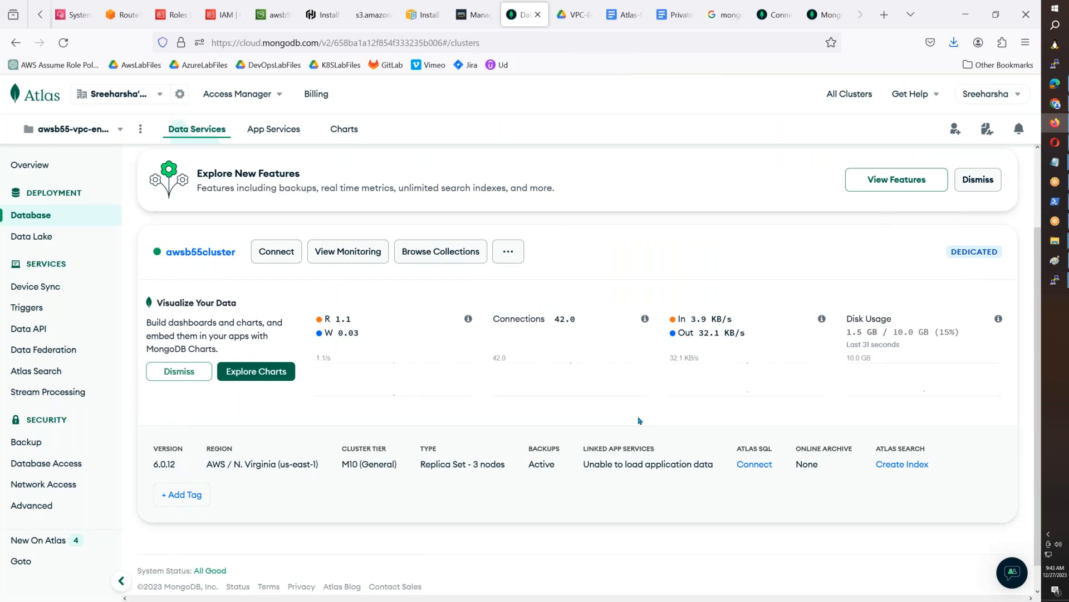
- Add the line "Create MongoDB CLustr from Atlas. Use M10 for creating endpoints." to the Atlas-Mongo-Private-Endpoint document, followed by a new line
click(627, 15)
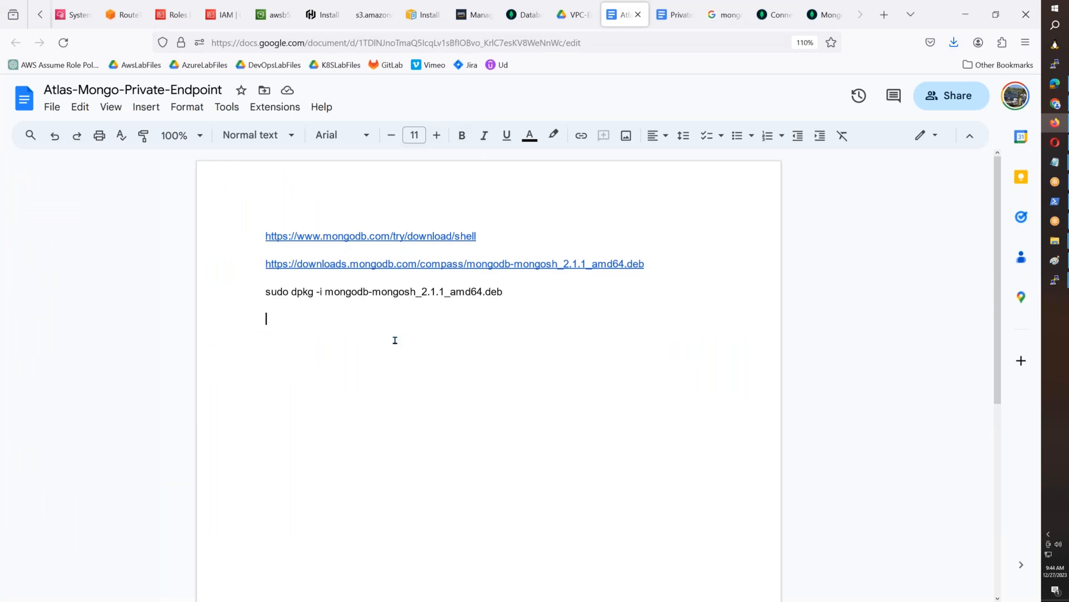
text(Create Mon)
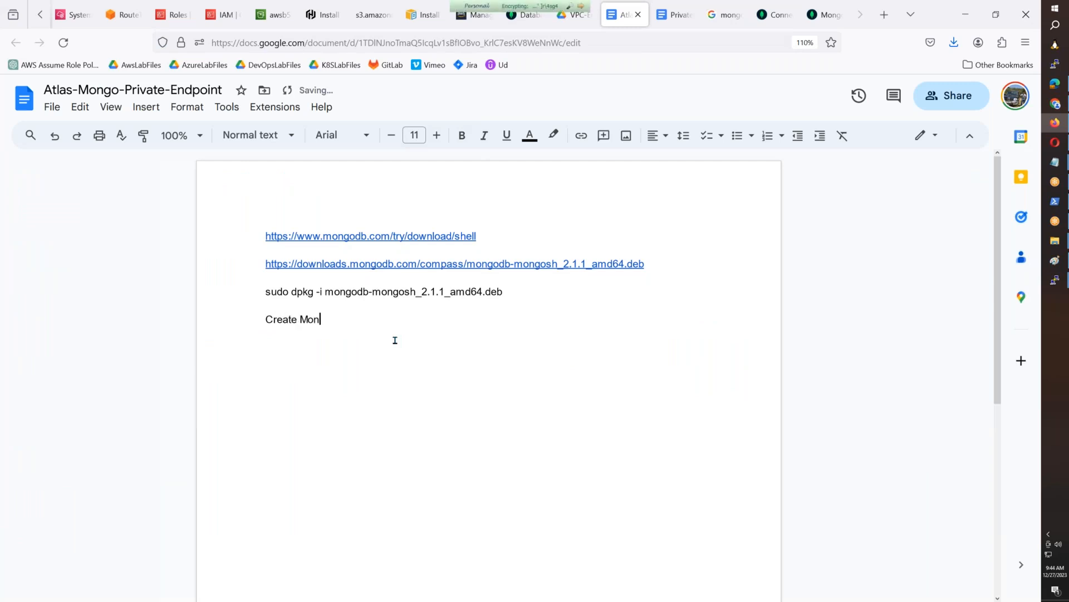
text(goDB CLustr from Atlas. Use M1)
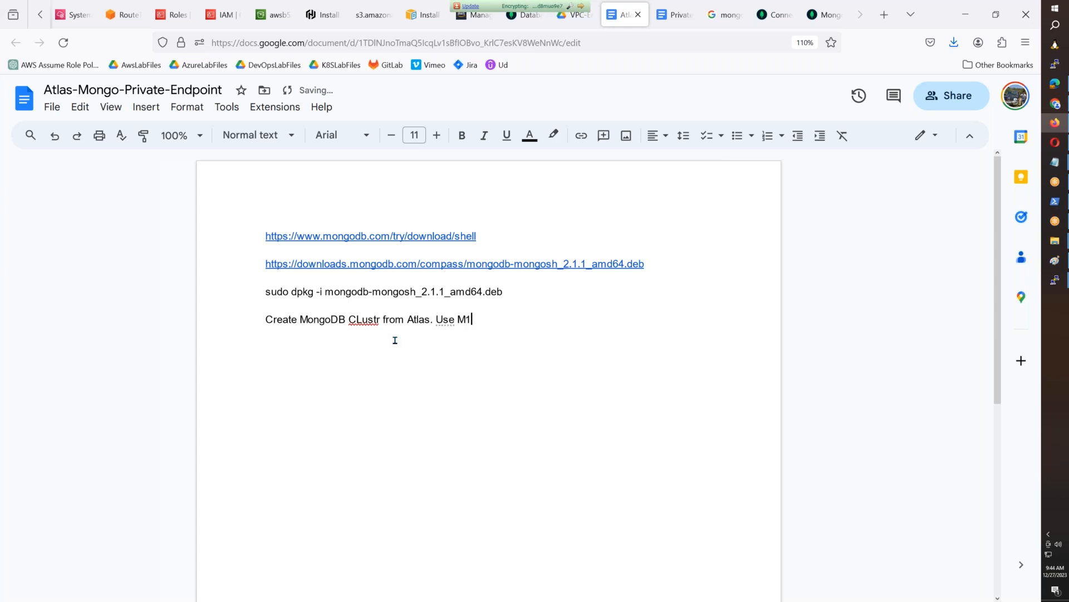
text(0 for creating endpoints.)
key(Return)
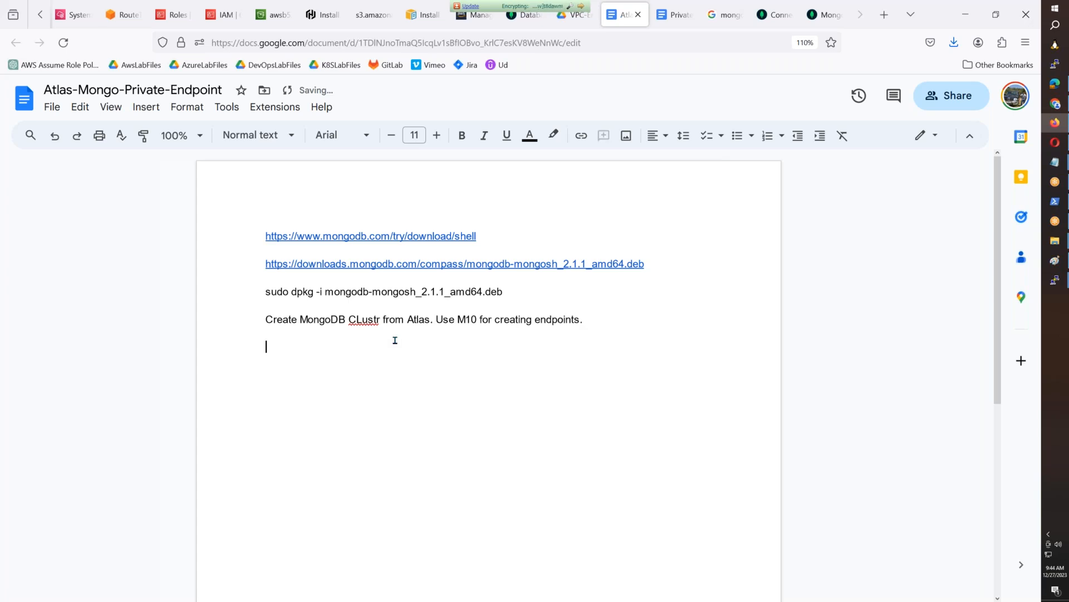
- Correct the misspelled word after MongoDB to "Cluster" and return to the empty line below the note
right_click(362, 318)
click(412, 361)
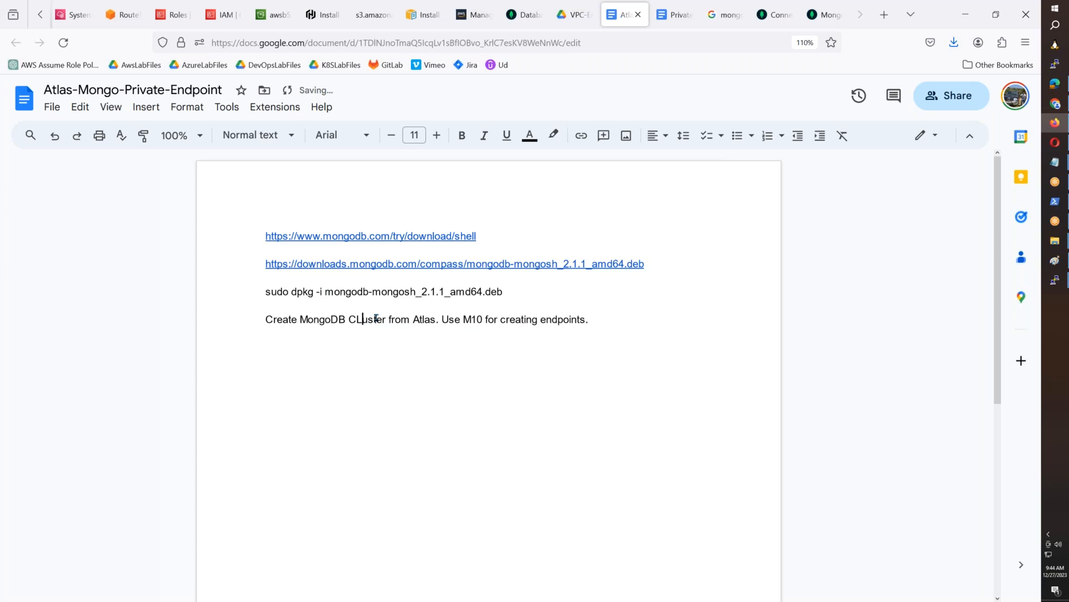
key(BackSpace)
text(l)
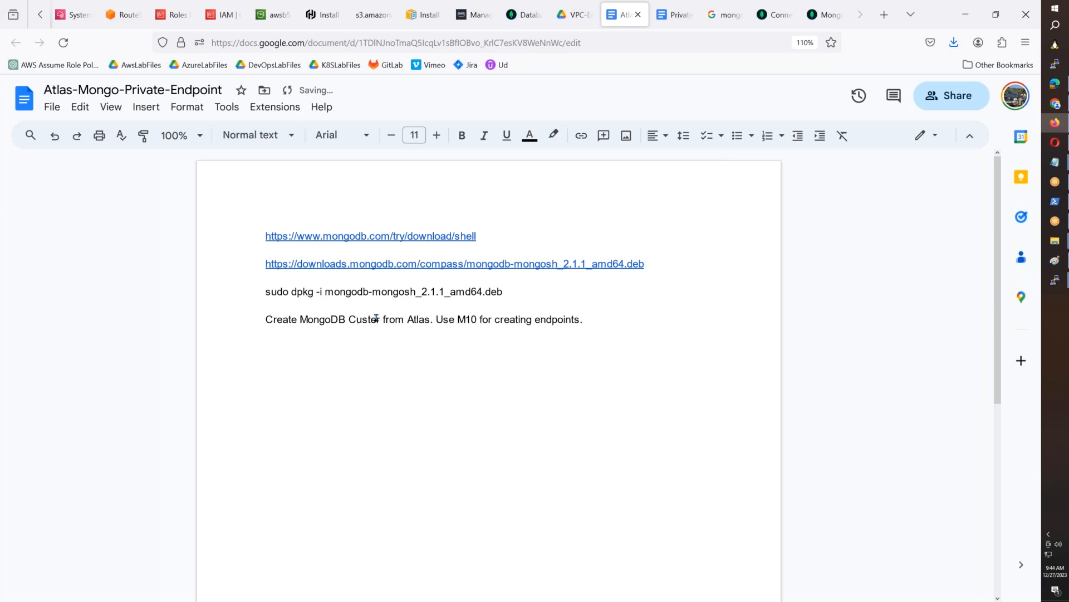
text(l)
key(Down)
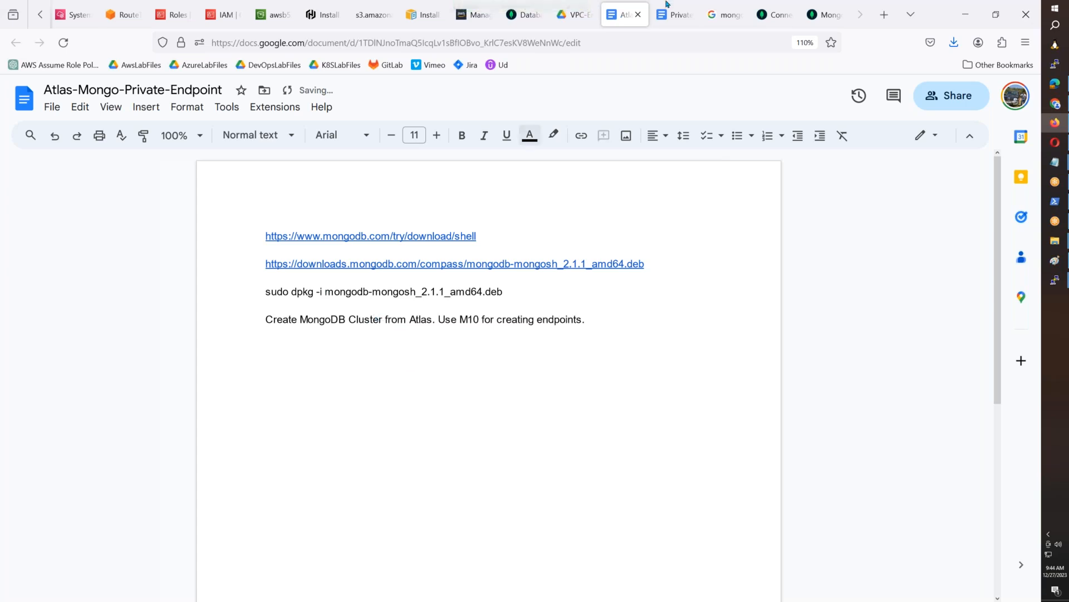
- Capture the Atlas clusters page into Paint and select the awsb55cluster card, including its version, region and tier details
click(520, 14)
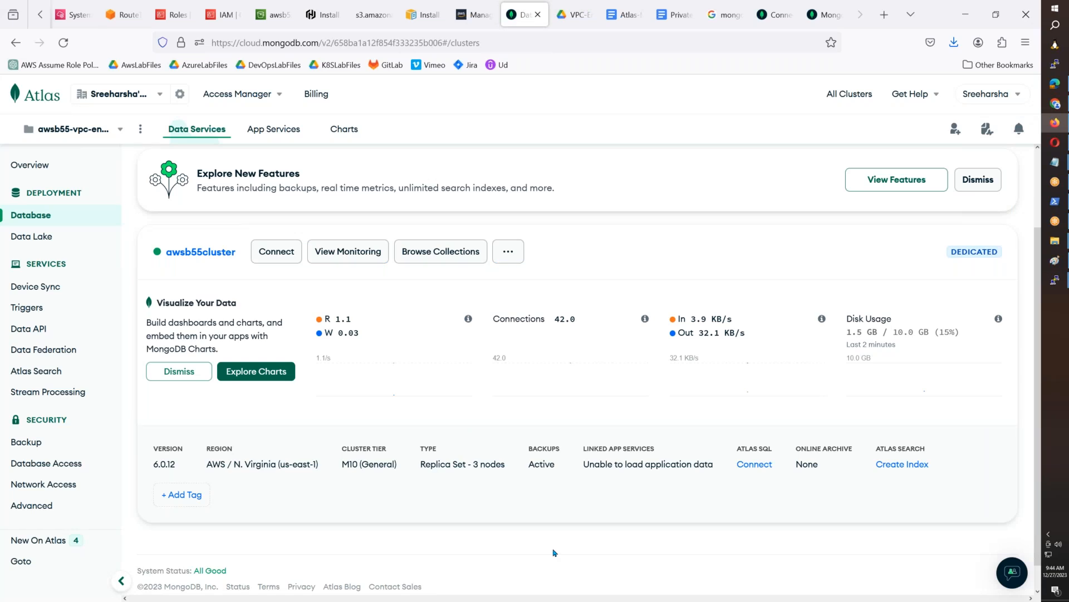
scroll(563, 496, down, 1)
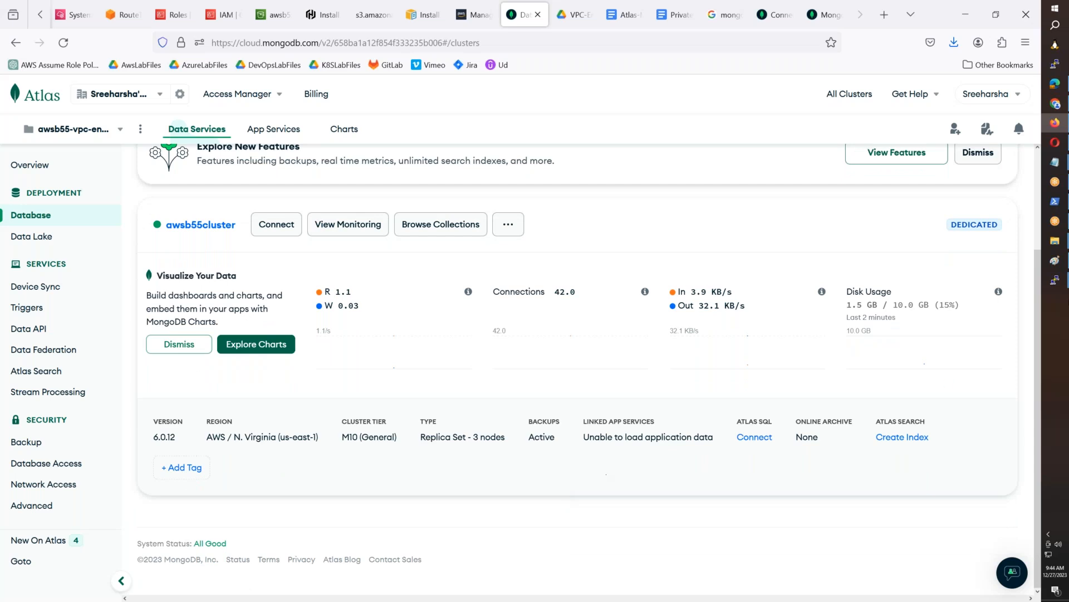
key(super+r)
text(mspaint)
key(Return)
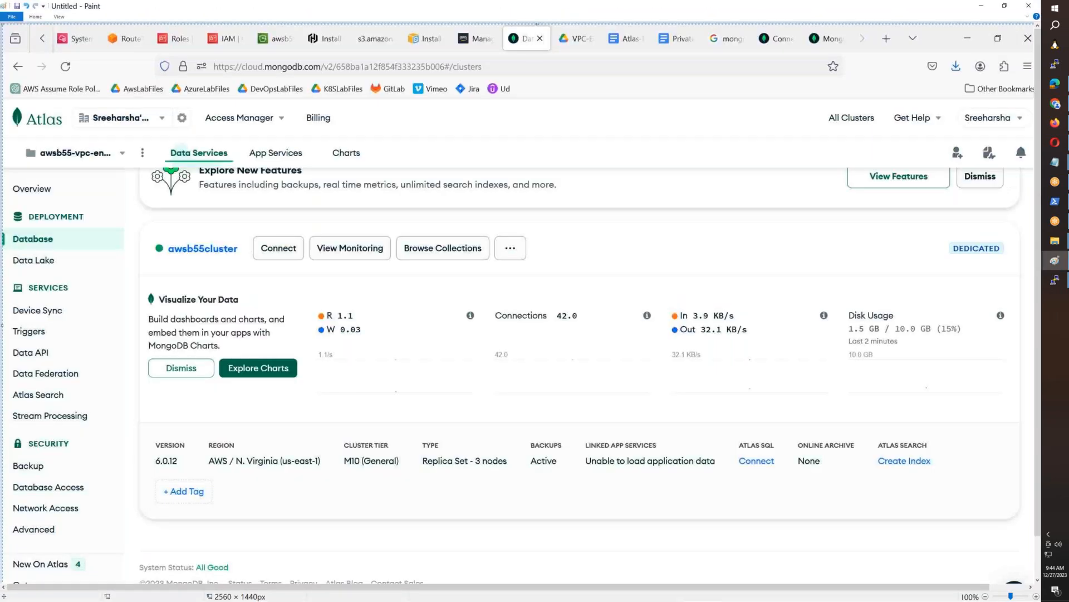
mouse_move(138, 220)
mouse_down()
mouse_move(828, 510)
mouse_move(1024, 526)
mouse_up()
- Paste the awsb55cluster card image below the cluster note in the Atlas-Mongo-Private-Endpoint document and add a new line
click(1055, 123)
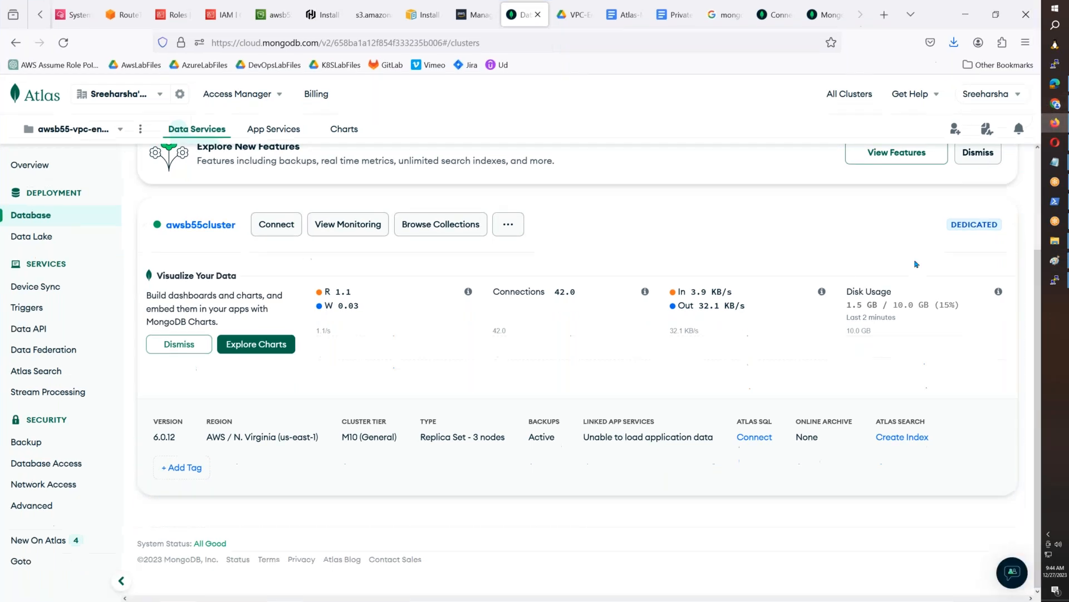
click(624, 21)
key(ctrl+v)
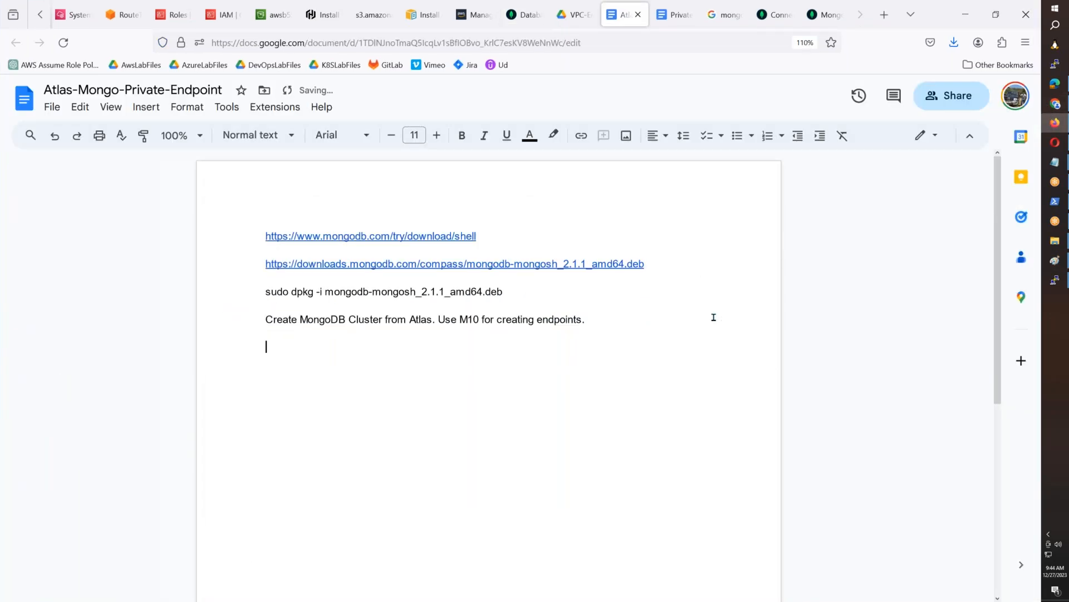
key(Return)
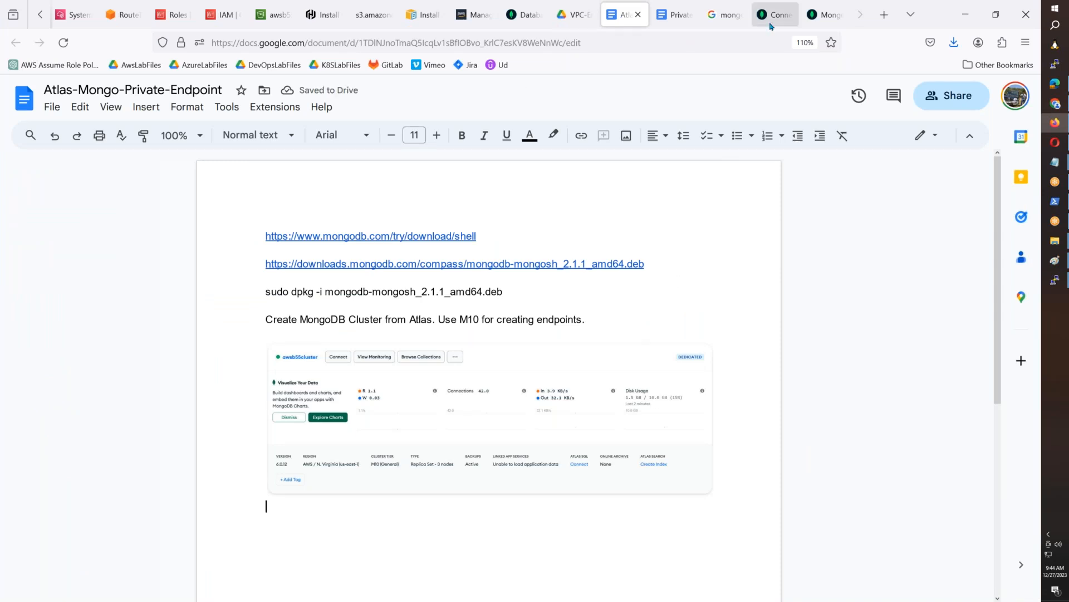
- Open the Shell connection instructions for awsb55cluster in Atlas and copy the mongosh download URL
click(524, 23)
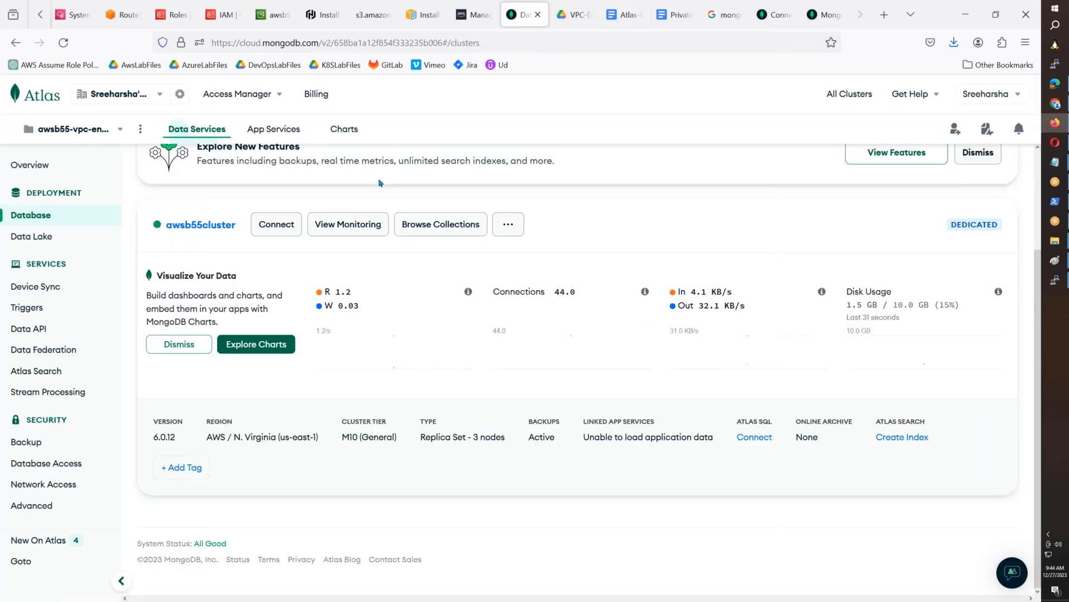
click(293, 233)
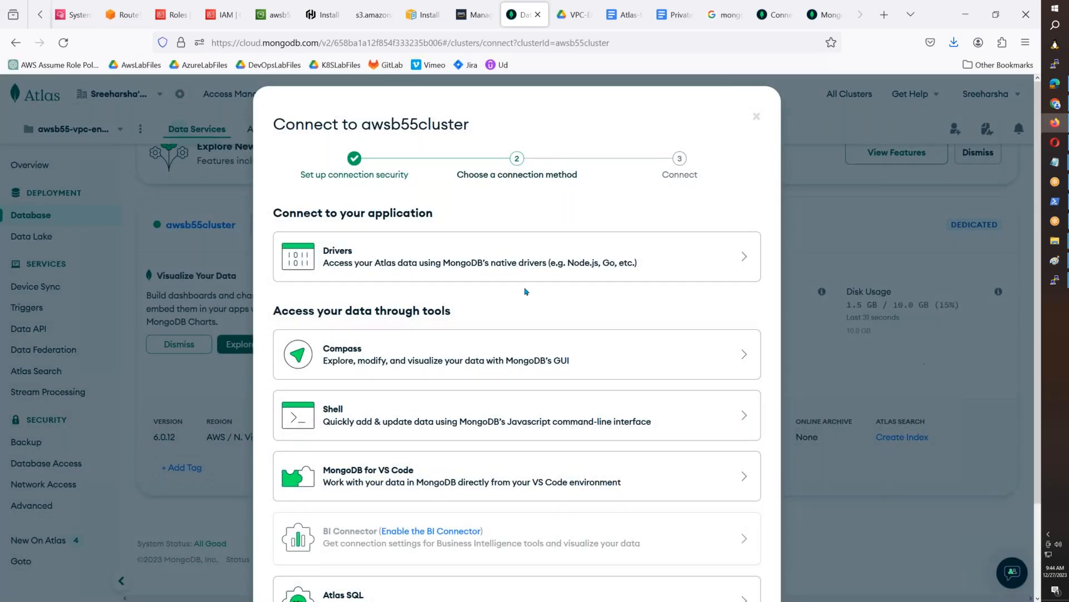
click(751, 421)
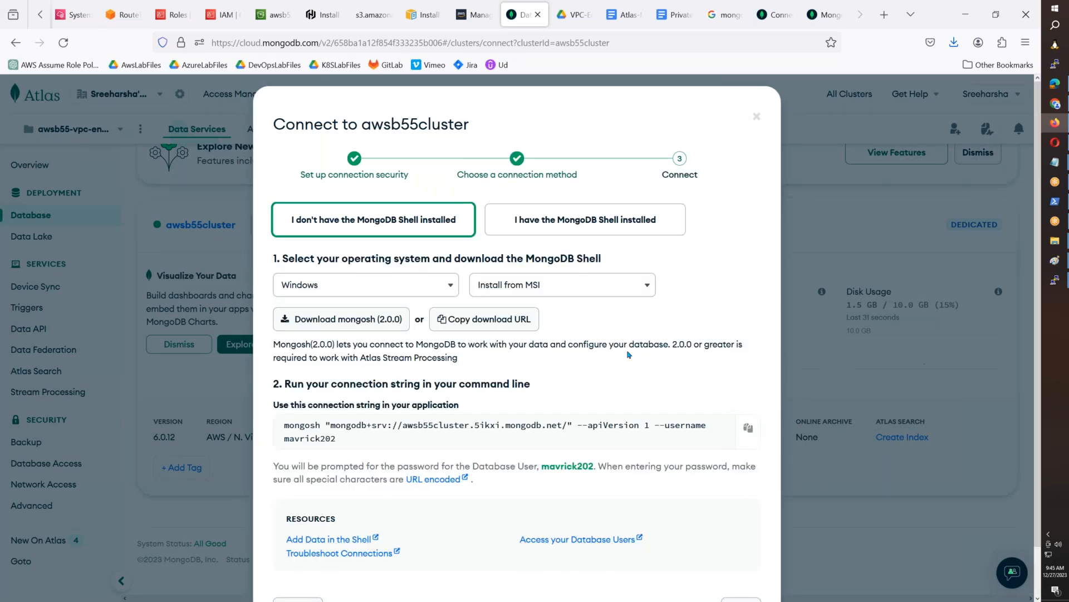
click(534, 323)
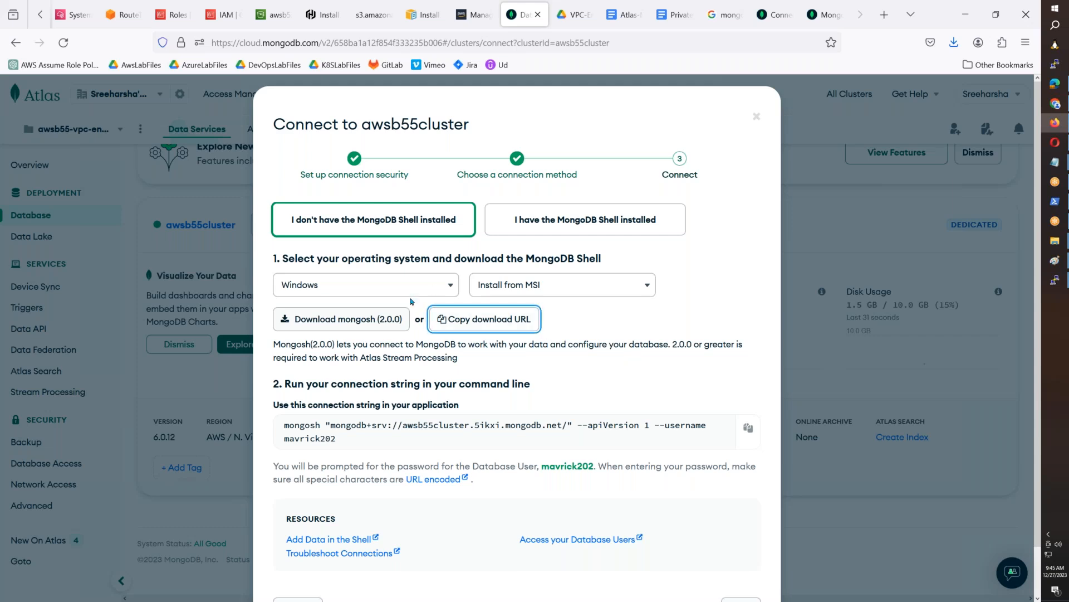
- Choose Ubuntu 20.04 in the Shell connection instructions, bring up the mongosh 2.0.0 download without saving it, and close the connection dialog
click(383, 288)
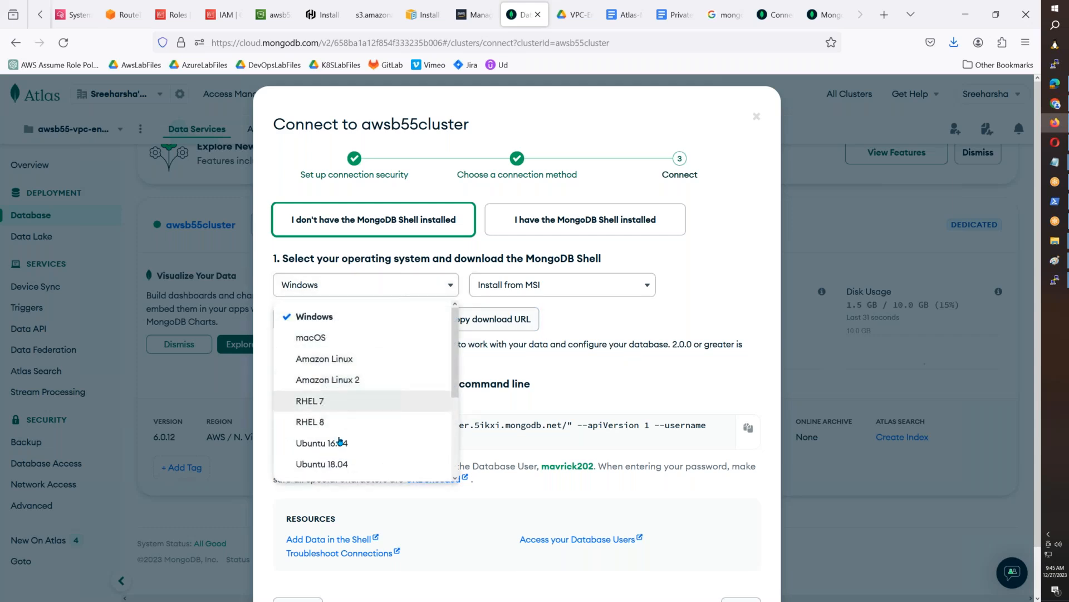
scroll(340, 451, down, 3)
click(349, 420)
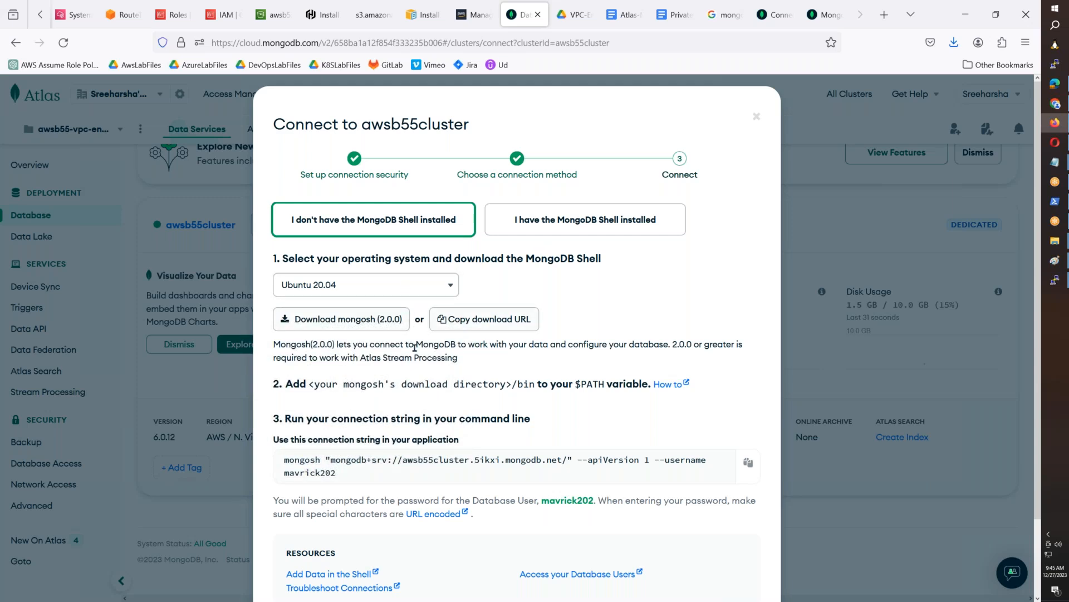
click(396, 325)
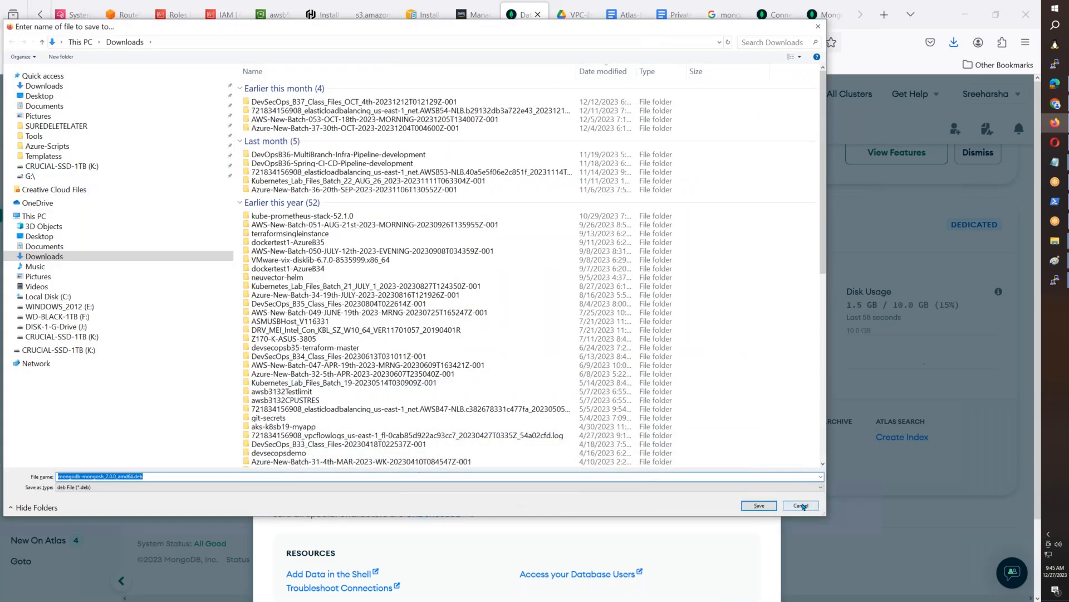
click(802, 505)
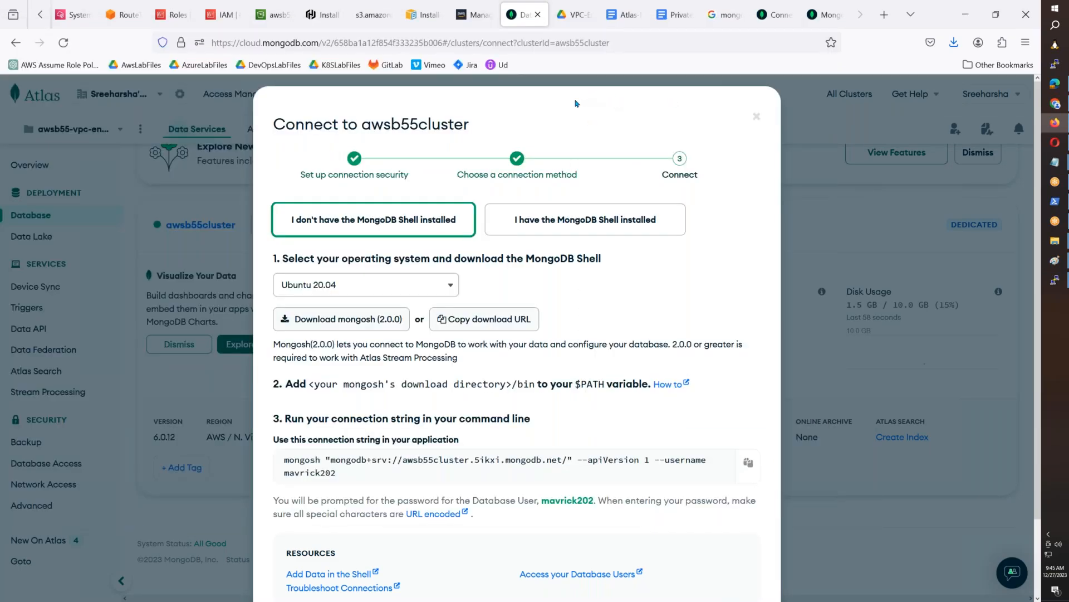
click(757, 118)
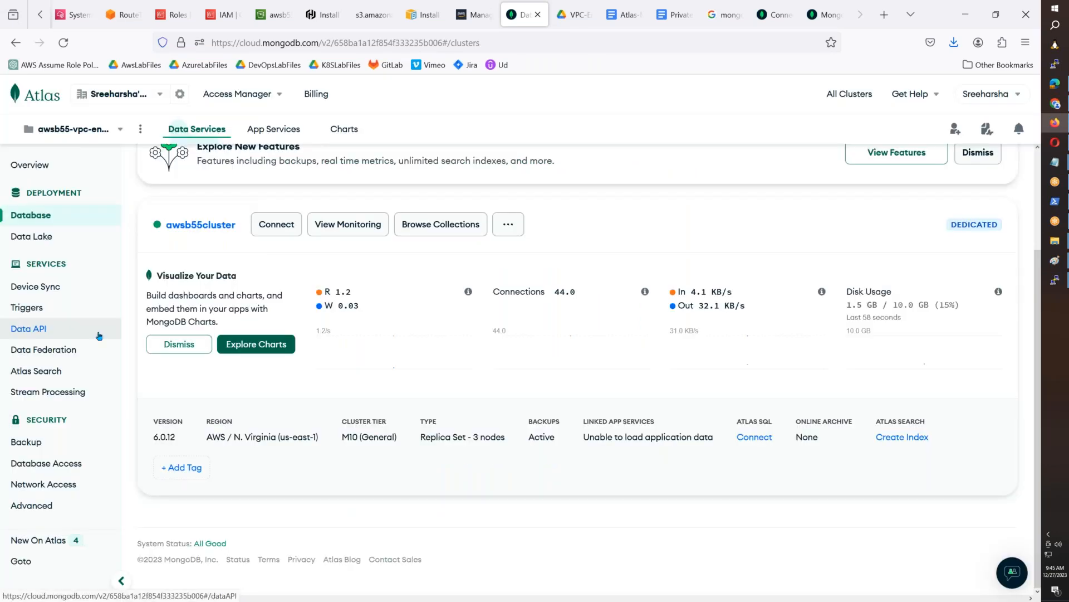
- Go to the project's Private Endpoint page under Network Access and preview the cloud provider choices for creating an endpoint
click(44, 483)
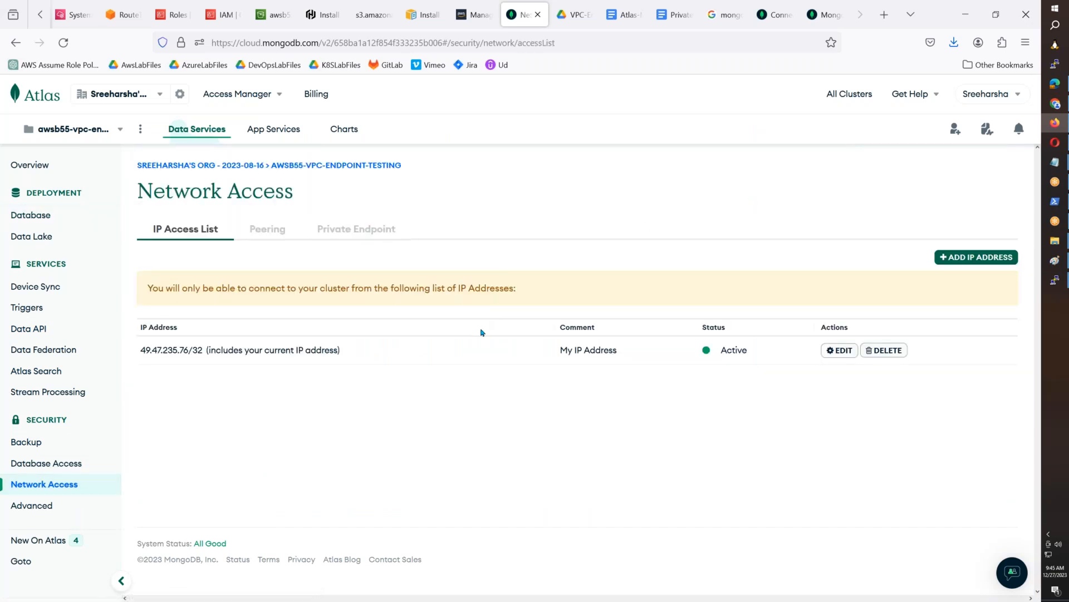
click(345, 228)
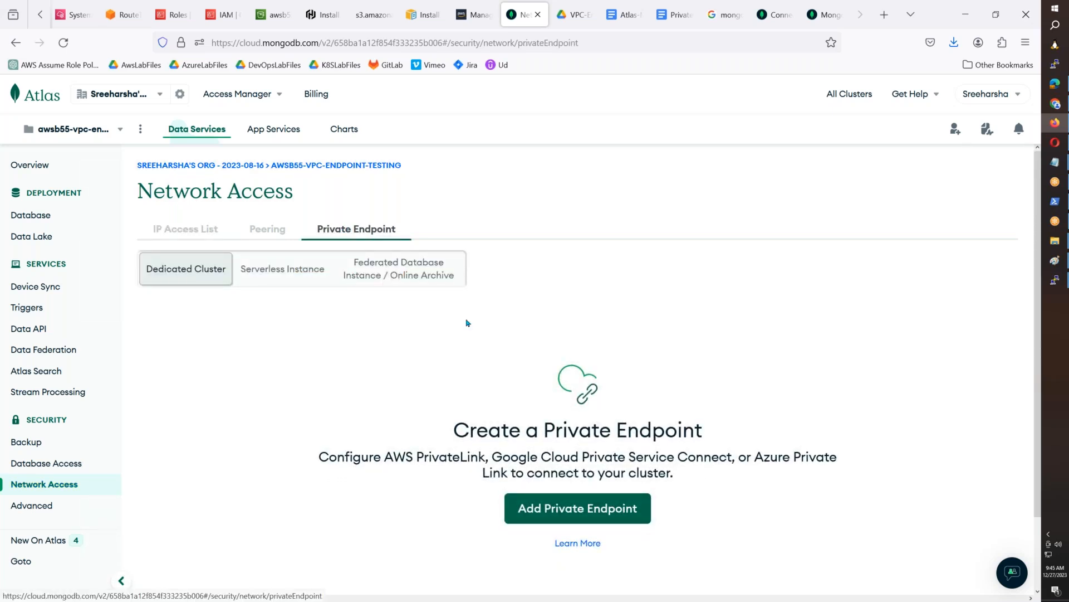
click(267, 230)
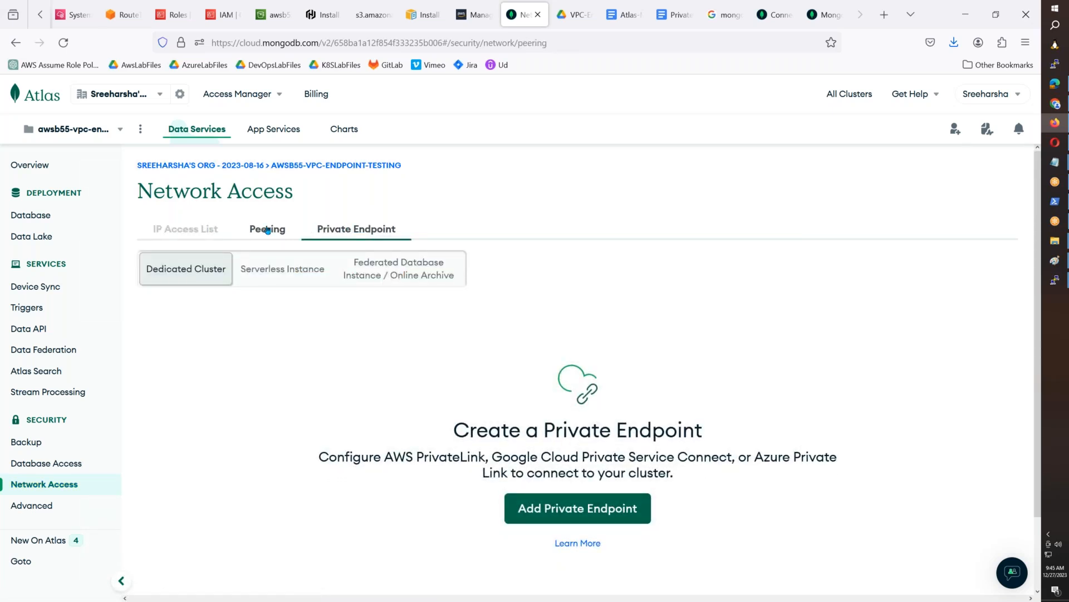
drag(469, 423, 673, 423)
click(350, 233)
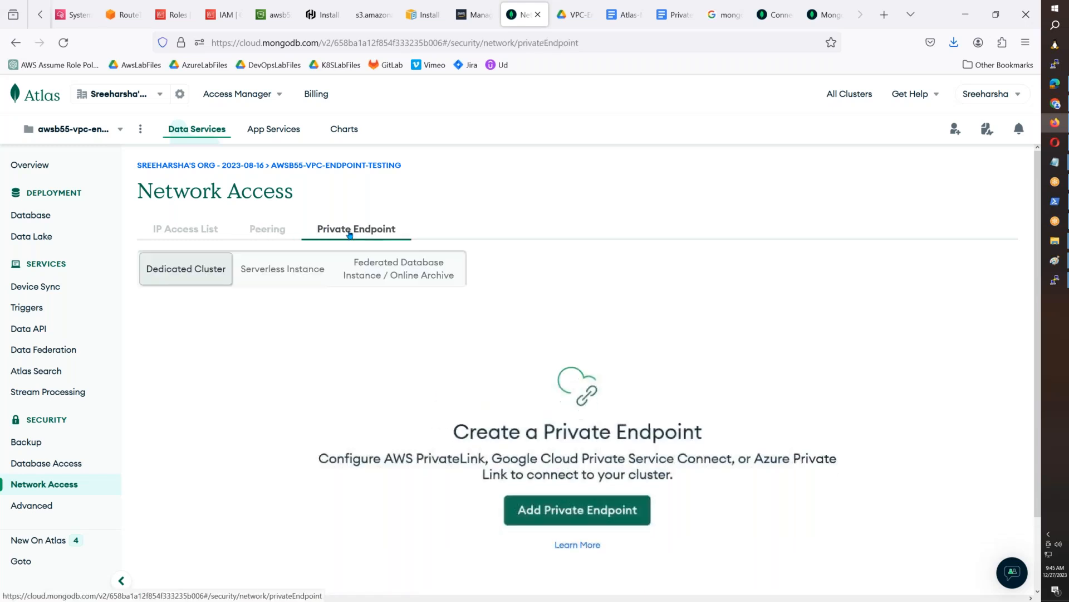
click(569, 508)
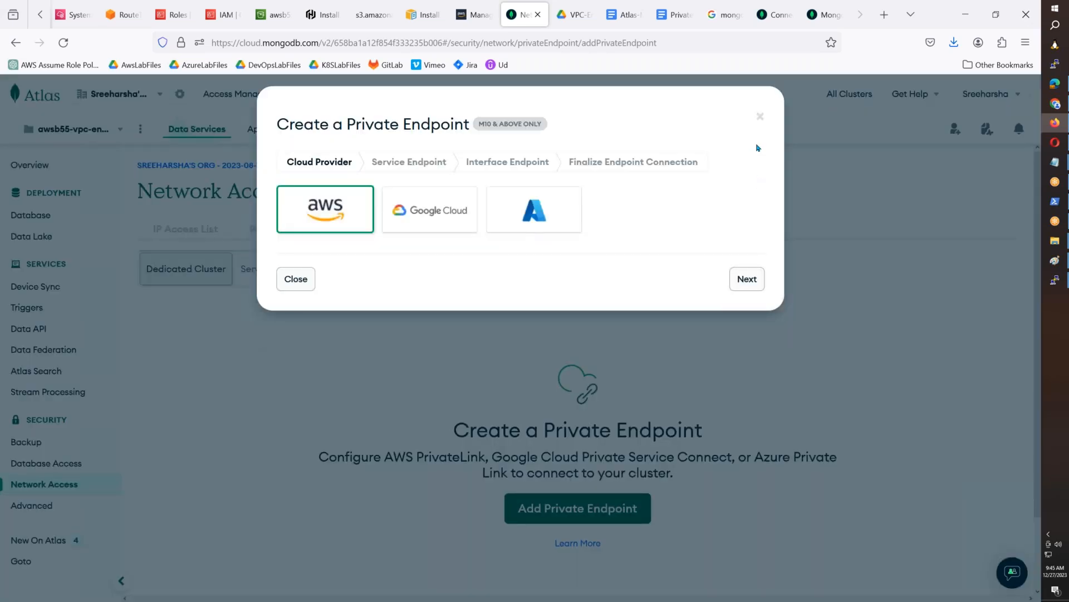
click(757, 115)
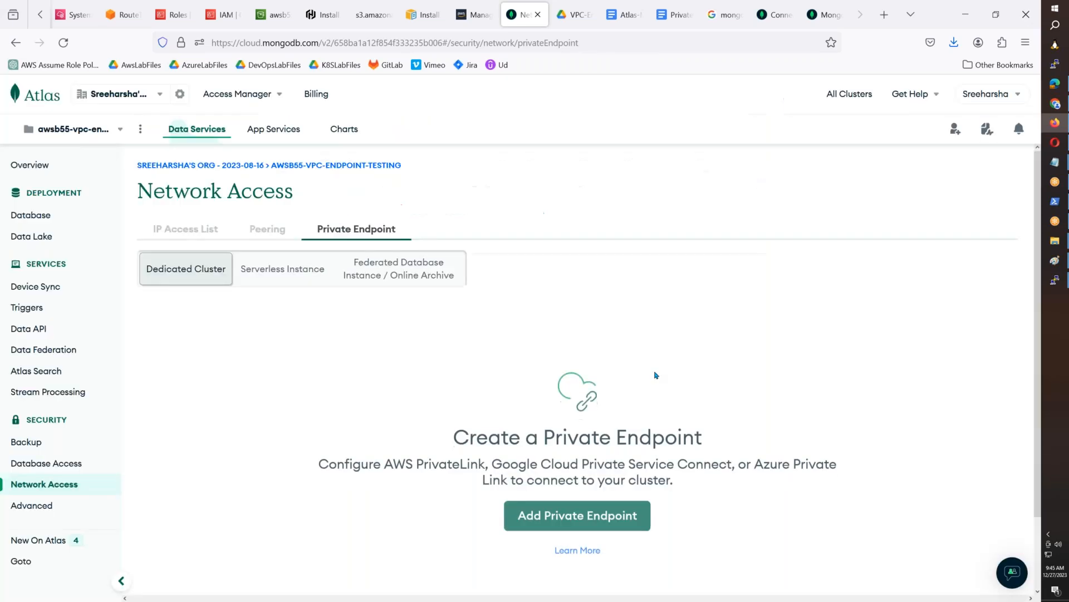
- Add the line "Go to Network Access and" below the cluster image in the Atlas-Mongo-Private-Endpoint document
click(627, 15)
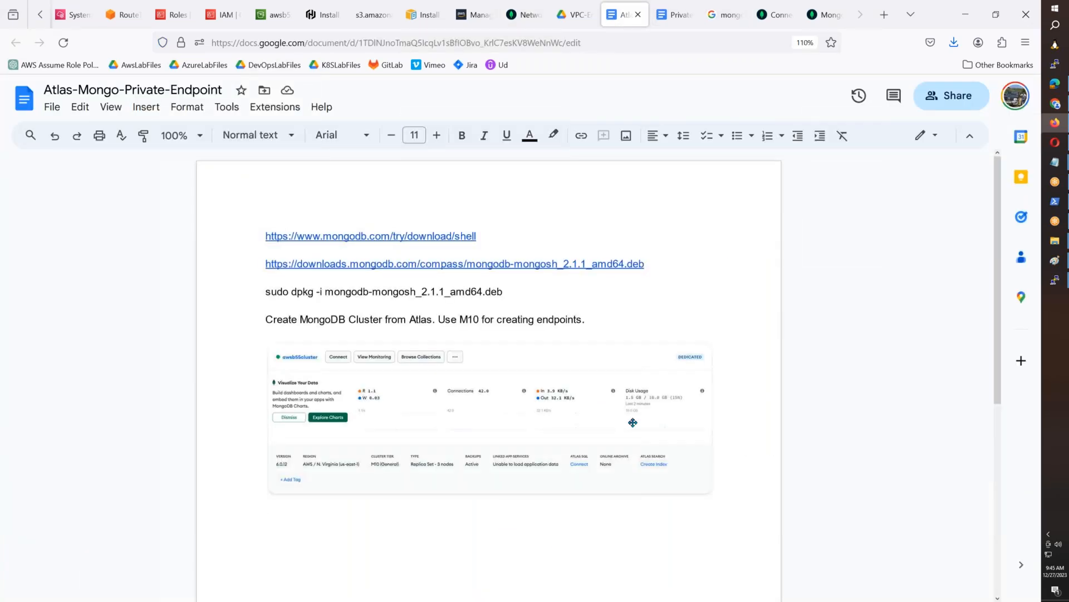
key(Return)
text(Add )
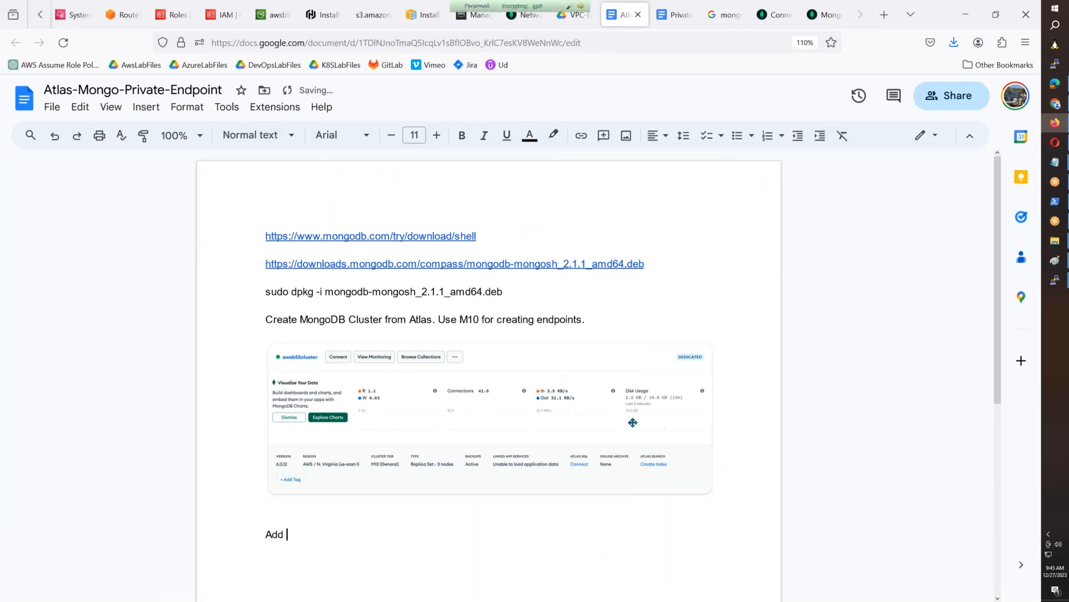
text(private endpoint)
key(BackSpace)
key(BackSpace)
key(BackSpace)
key(BackSpace)
key(BackSpace)
key(BackSpace)
key(BackSpace)
key(BackSpace)
key(BackSpace)
key(BackSpace)
key(BackSpace)
key(BackSpace)
key(BackSpace)
key(BackSpace)
key(BackSpace)
key(BackSpace)
key(BackSpace)
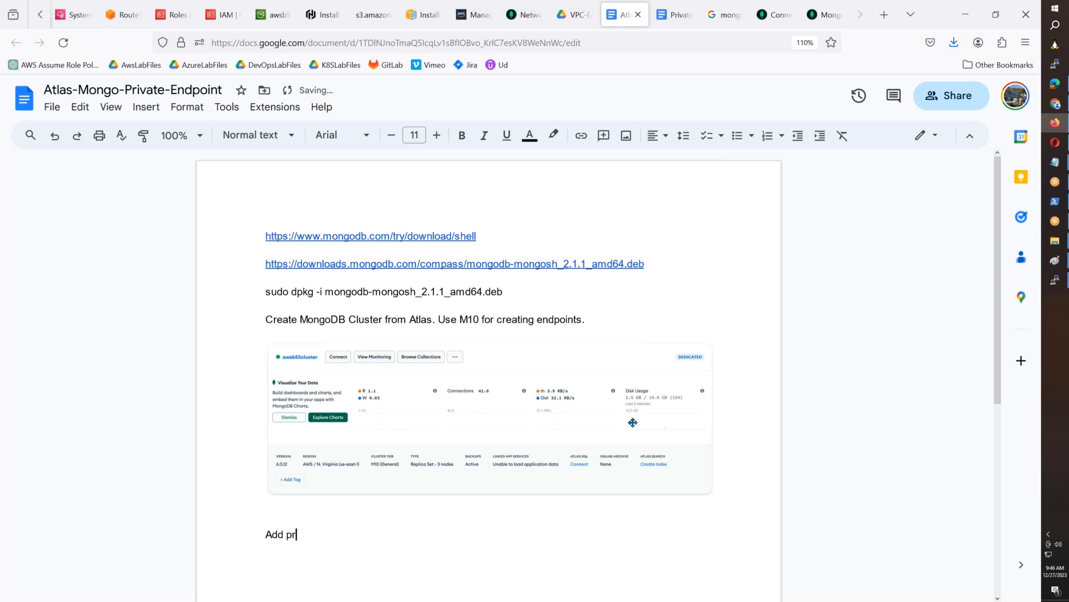
key(BackSpace)
key(BackSpace)
key(BackSpace)
text(Go to Ne)
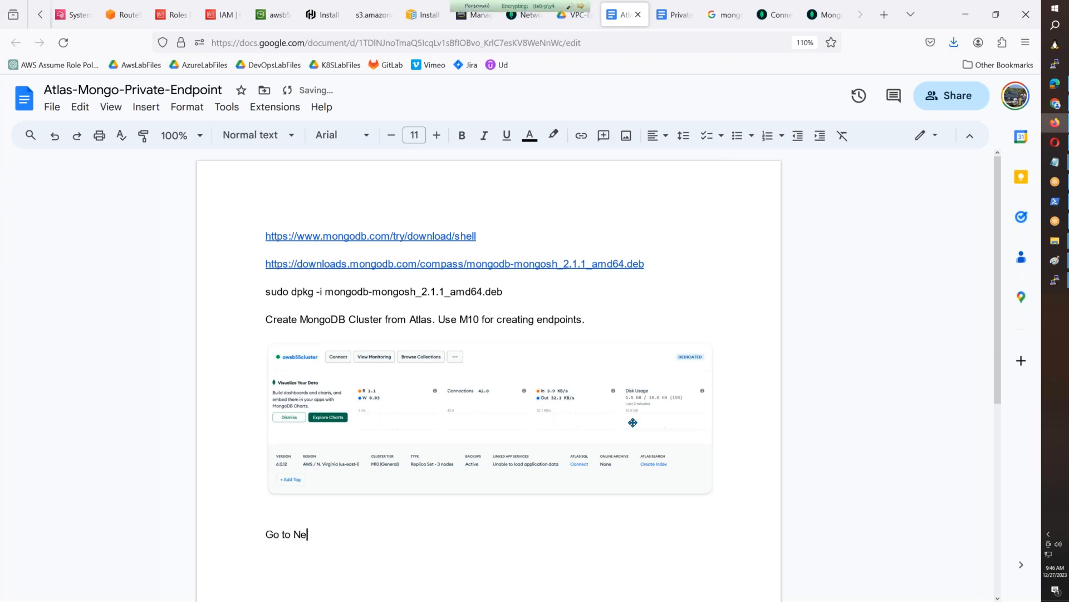
text(twork Access and)
- Replace the word "and" after "Go to Network Access" with "->" in the document
click(527, 14)
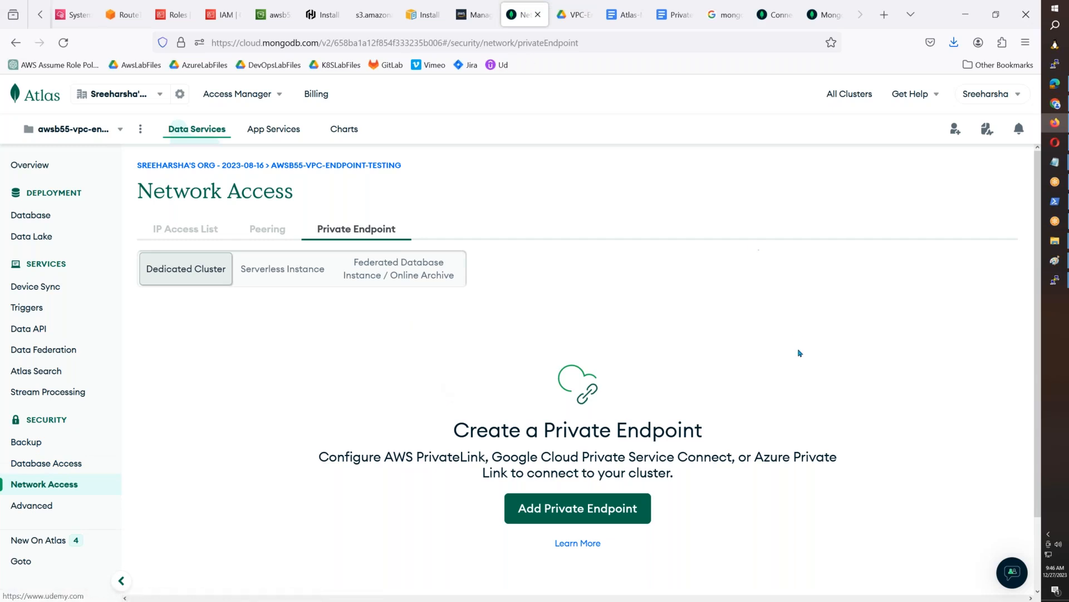
click(623, 14)
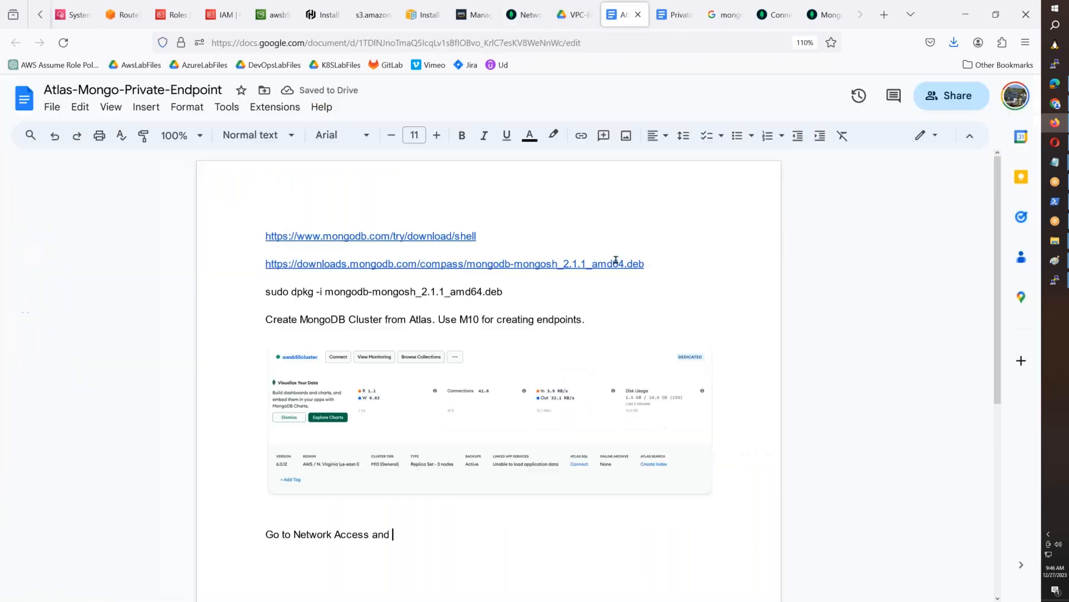
key(BackSpace)
key(BackSpace)
key(BackSpace)
key(BackSpace)
text(->)
- Complete the navigation line with "Private Endpoint -> Add Private Endpoint", matching the Atlas page labels, and start a new line
click(518, 15)
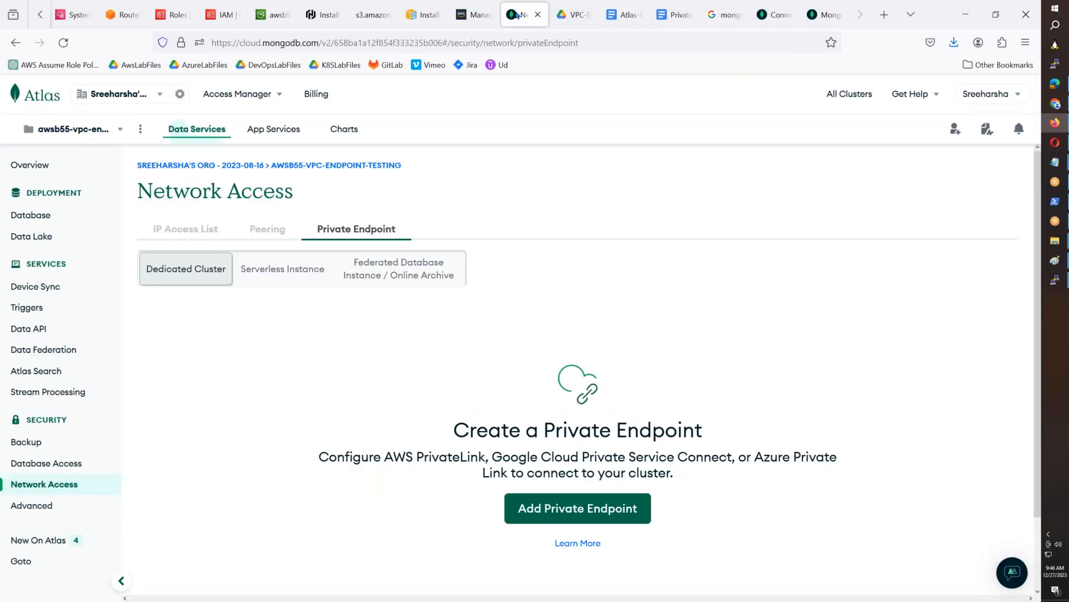
click(619, 21)
text(Priv)
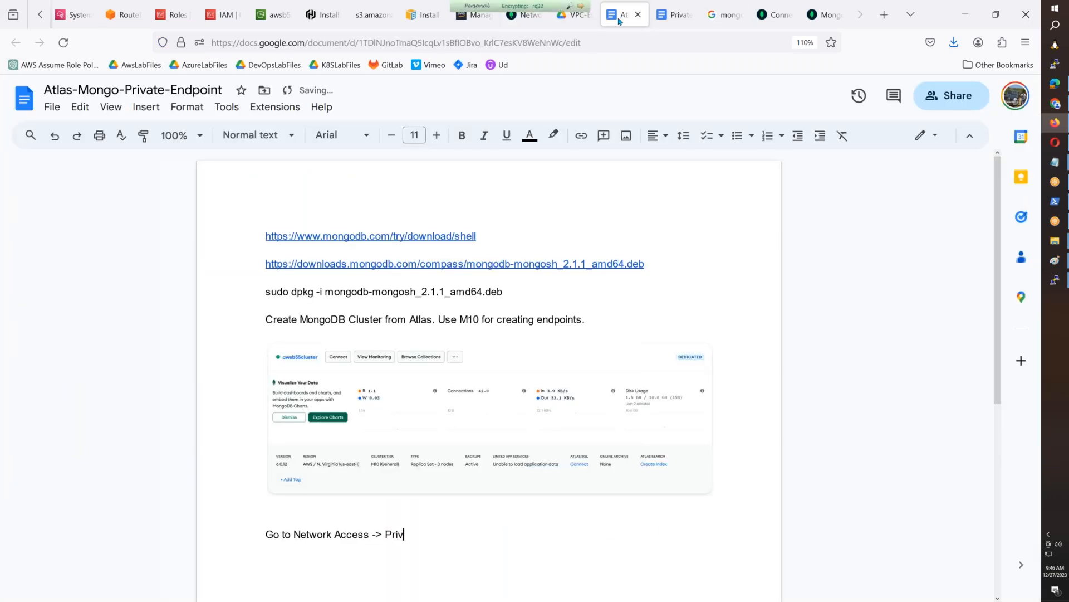
text(ate Endpoint -> Add)
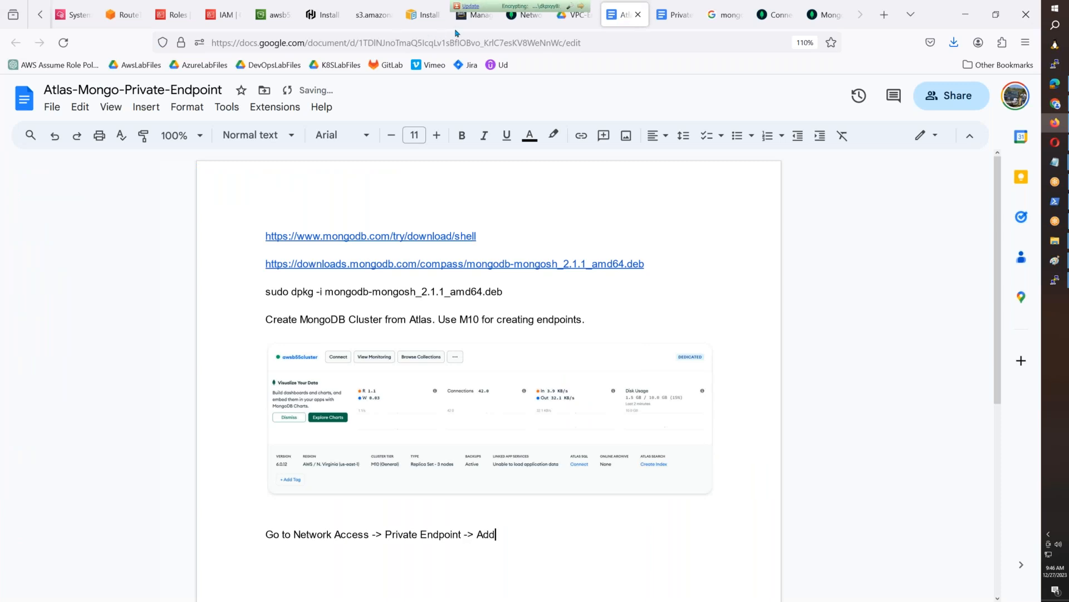
click(522, 22)
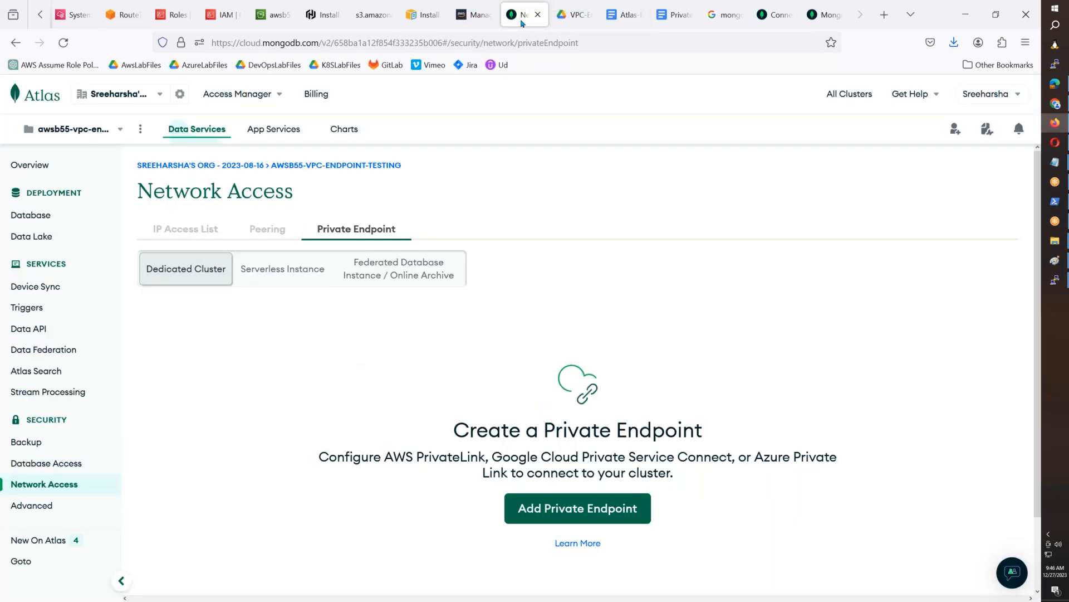
click(624, 15)
text(Private Endpion)
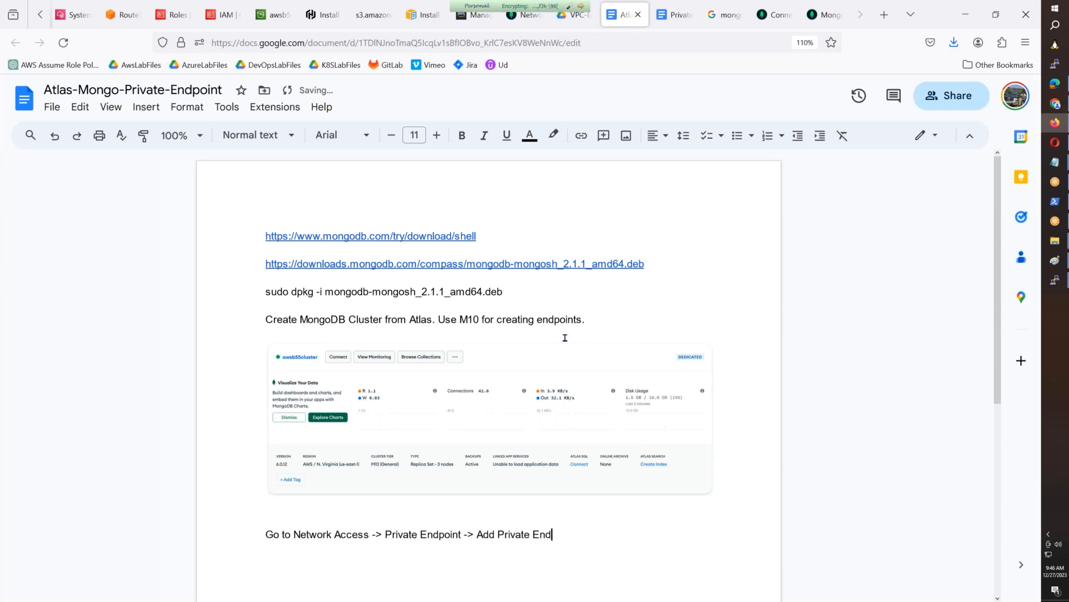
key(BackSpace)
text(oint)
key(Return)
- Capture the Atlas Private Endpoint page into Paint and select the area from the sidebar to the Add Private Endpoint button, about 2025 × 841 px
click(527, 14)
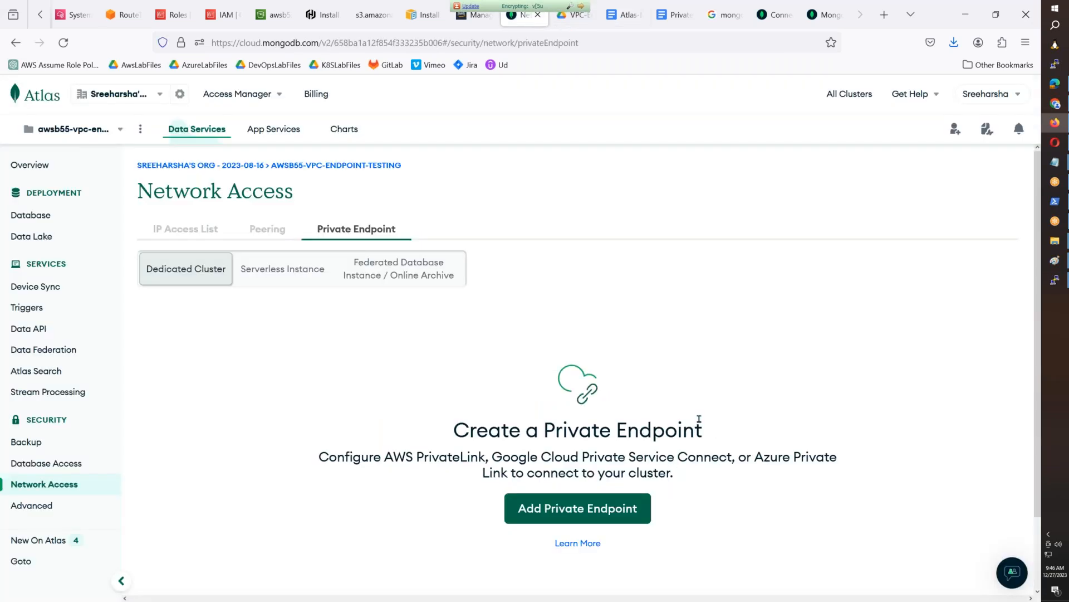
click(1055, 260)
click(1010, 289)
key(ctrl+v)
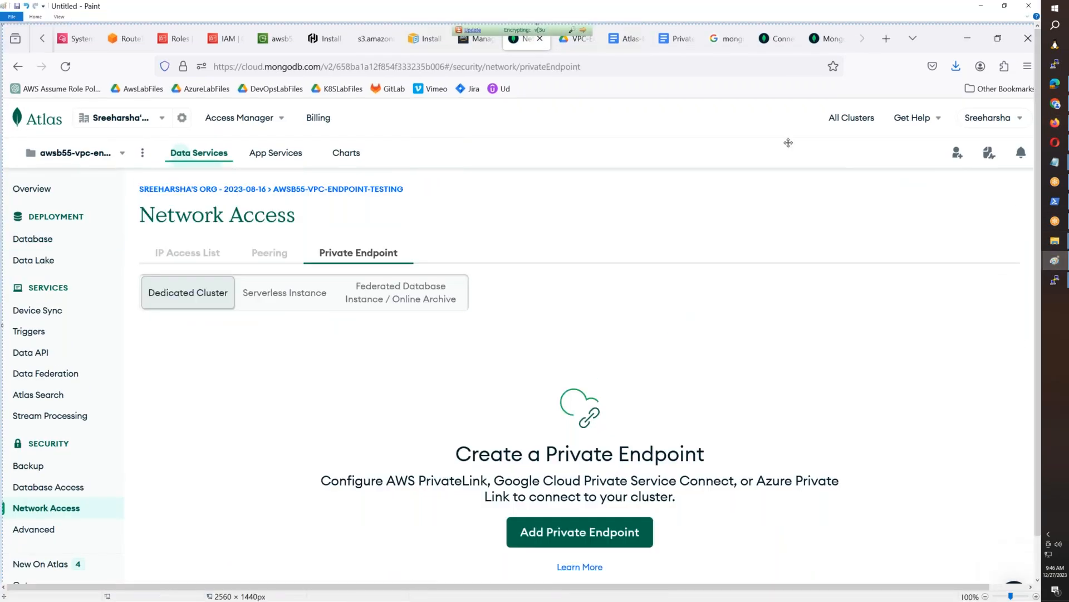
click(35, 17)
click(156, 210)
drag(3, 203, 173, 310)
mouse_move(318, 395)
mouse_down()
mouse_move(429, 568)
mouse_move(849, 553)
mouse_up()
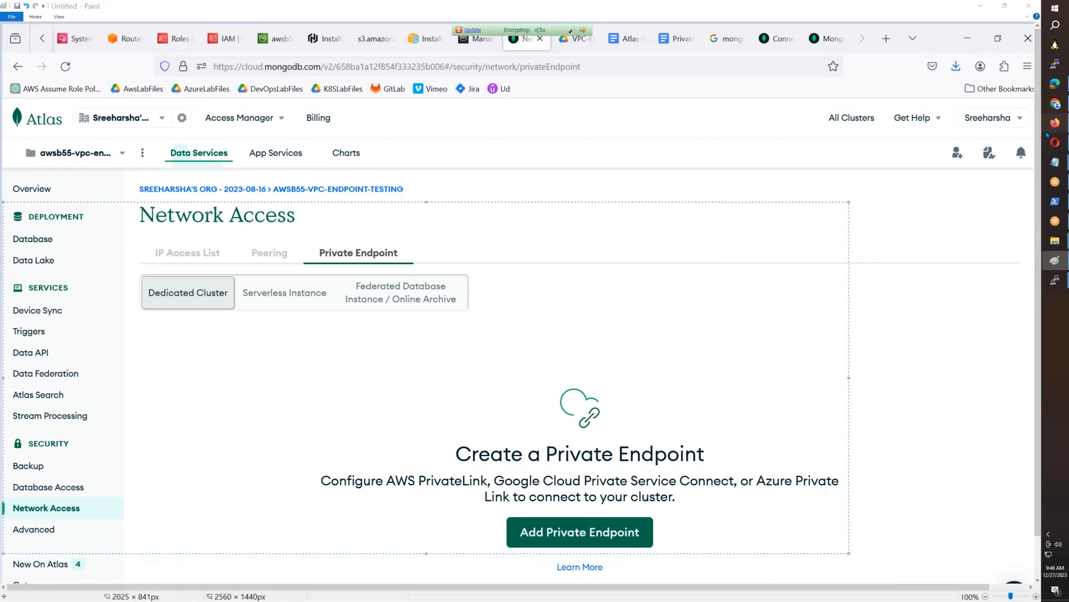
- Paste the Network Access image below the "Go to Network Access" line in the Atlas-Mongo-Private-Endpoint document
click(1055, 123)
click(624, 17)
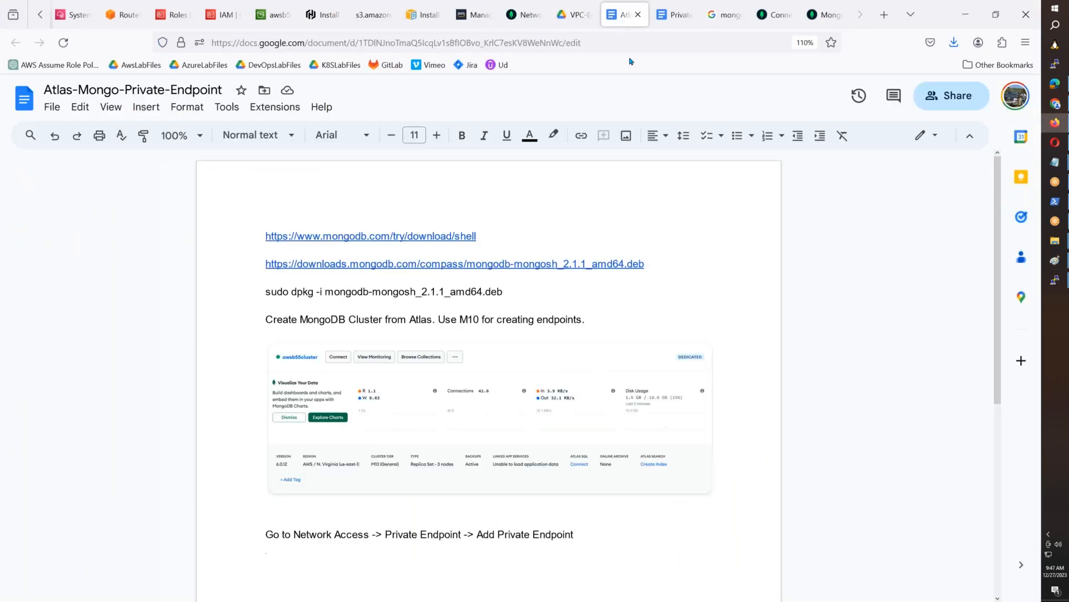
key(ctrl+v)
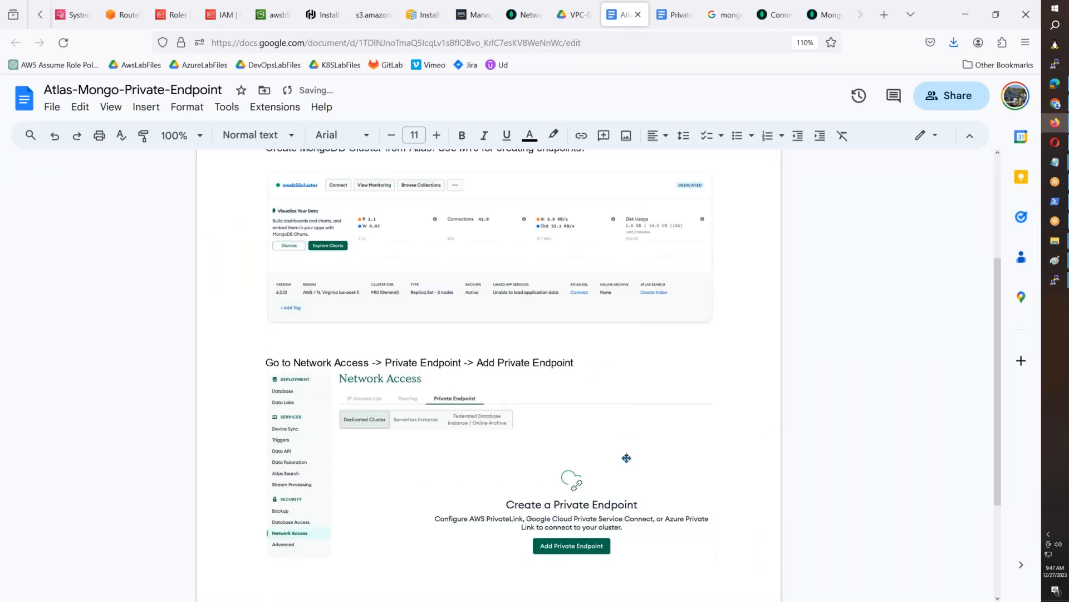
- Apply a 1pt border to both the Network Access image and the awsb55cluster image in the document
click(520, 135)
click(537, 160)
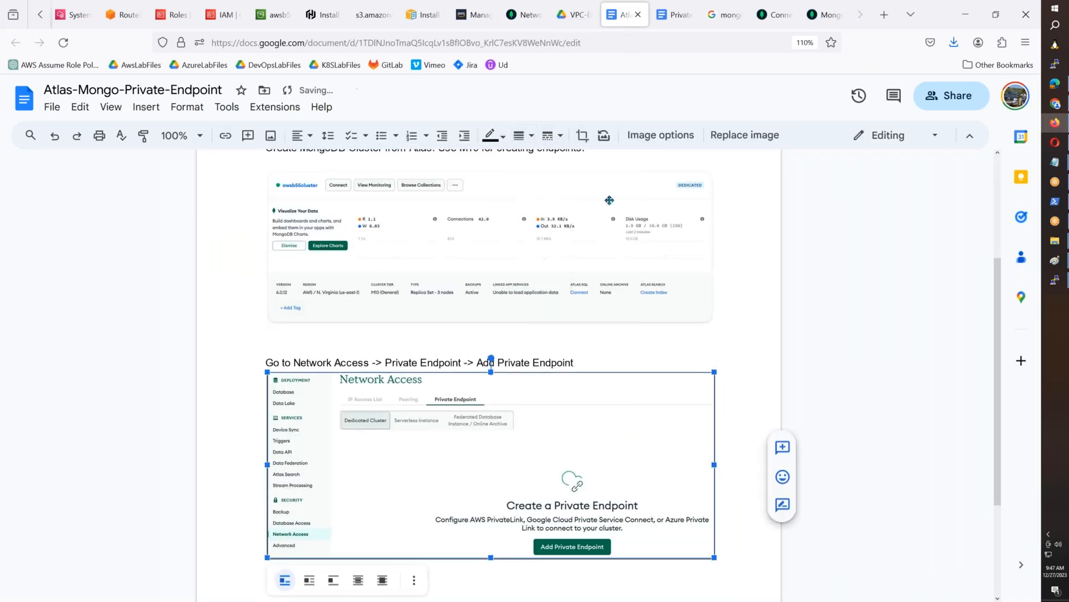
click(615, 188)
click(520, 136)
click(533, 161)
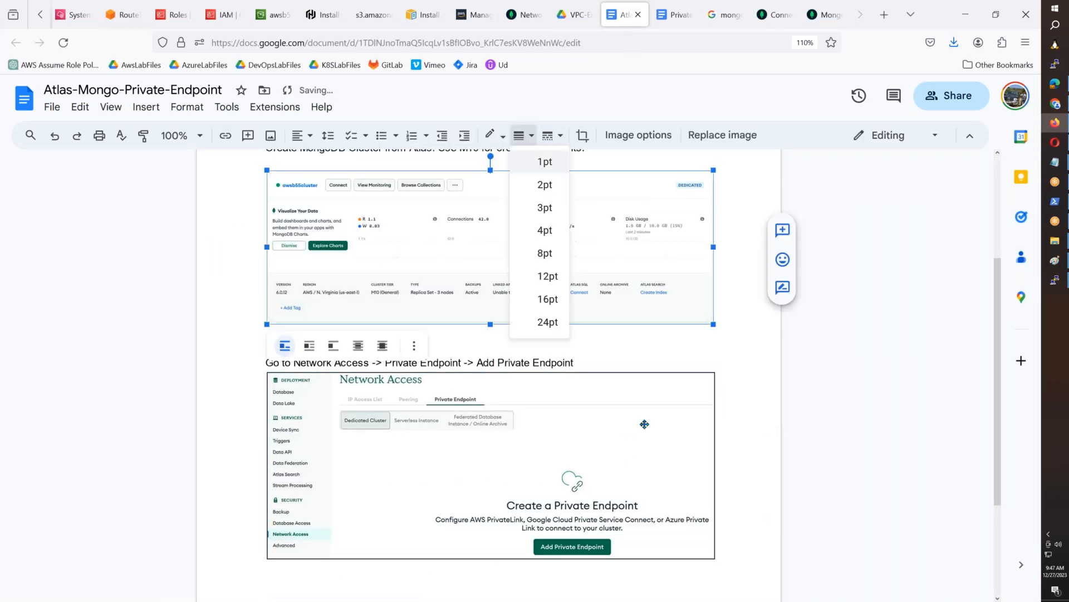
click(742, 547)
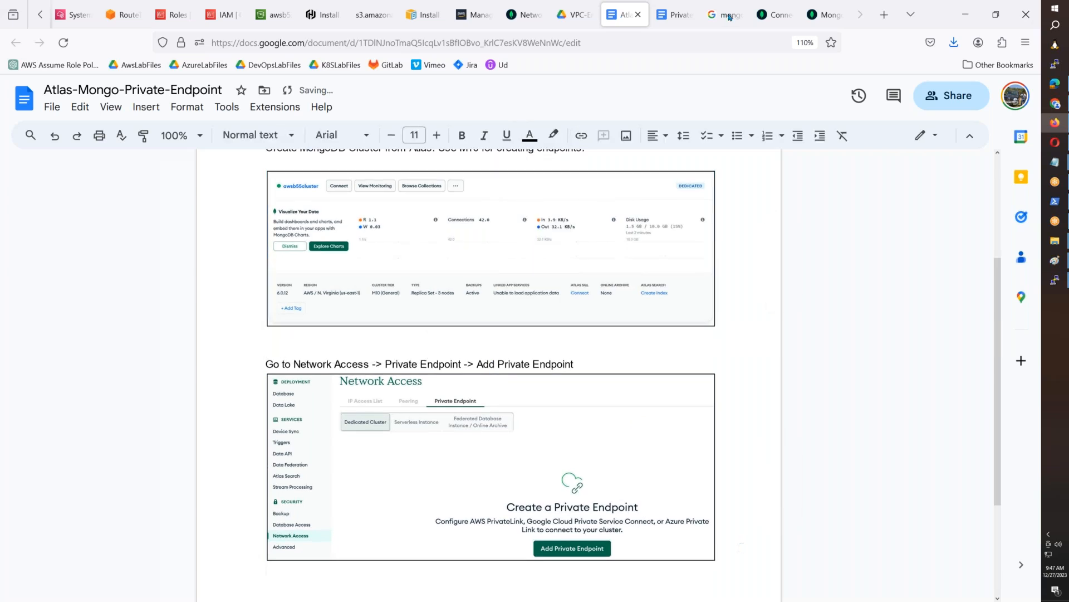
- Start adding a private endpoint in Atlas, capture the cloud provider dialog with AWS chosen into Paint, and select the dialog area
click(524, 15)
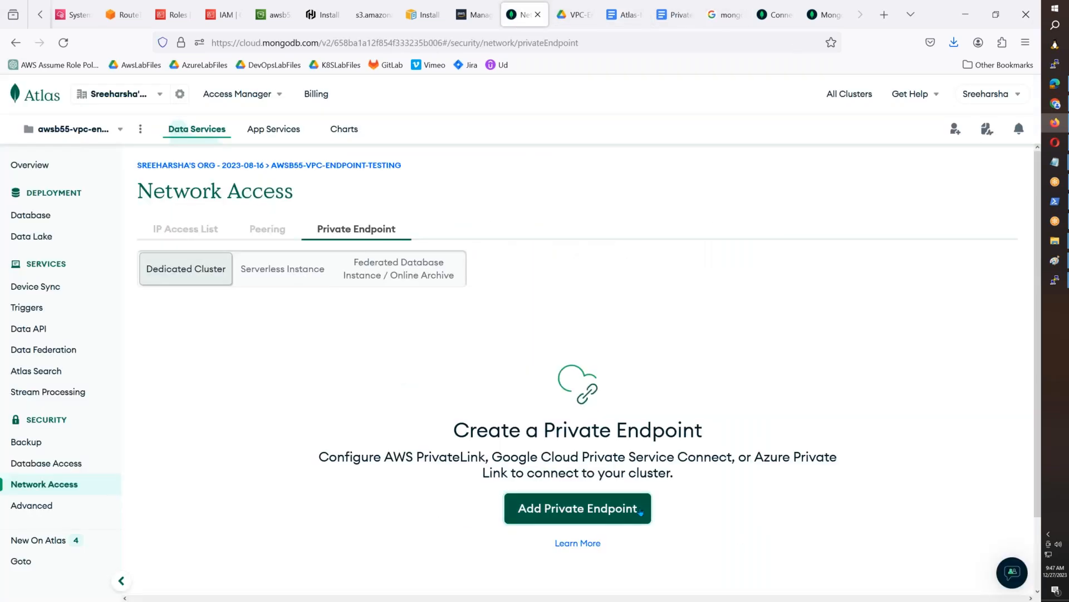
click(641, 511)
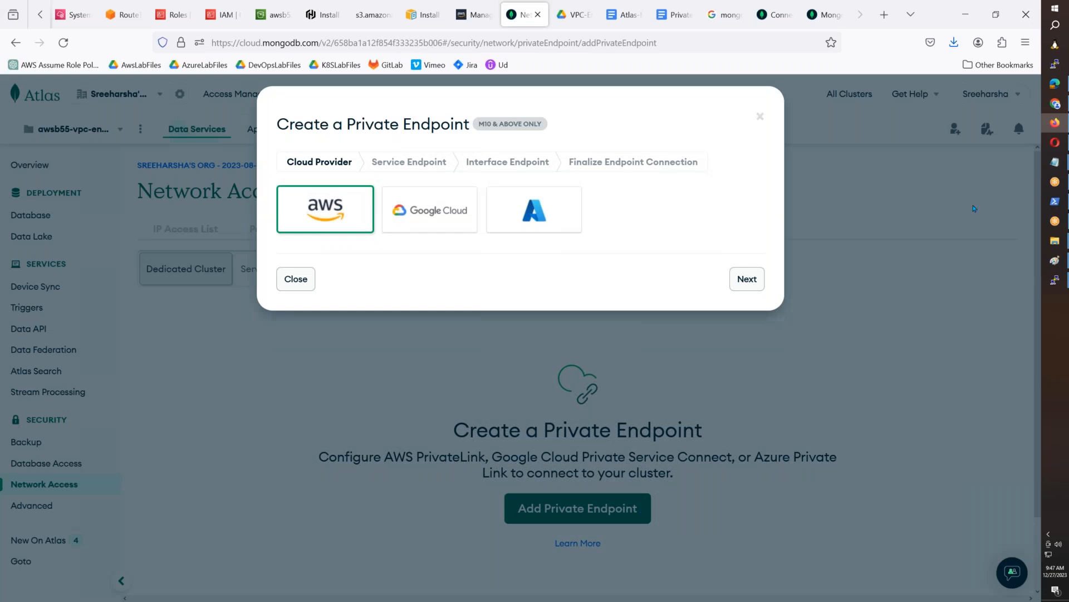
mouse_move(1055, 261)
click(961, 266)
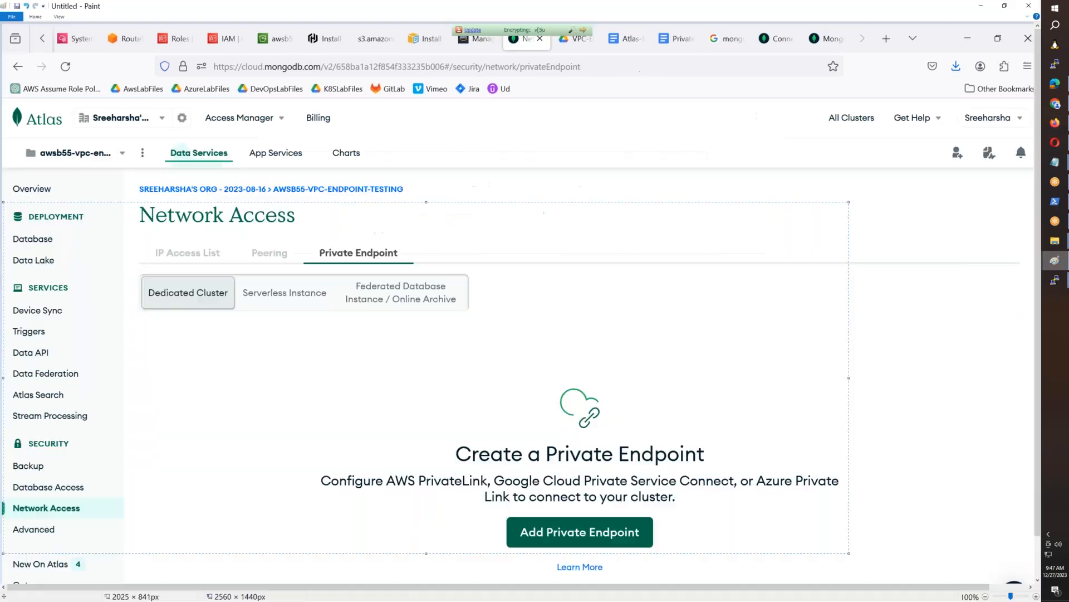
key(ctrl+v)
click(35, 17)
click(59, 35)
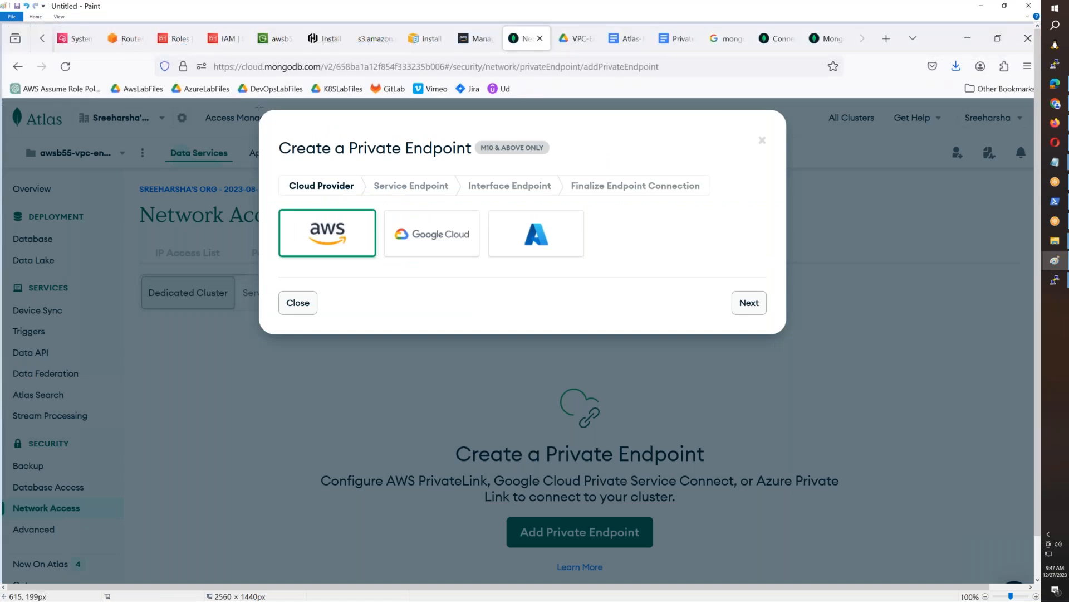
drag(257, 106, 489, 300)
drag(562, 313, 789, 340)
click(624, 46)
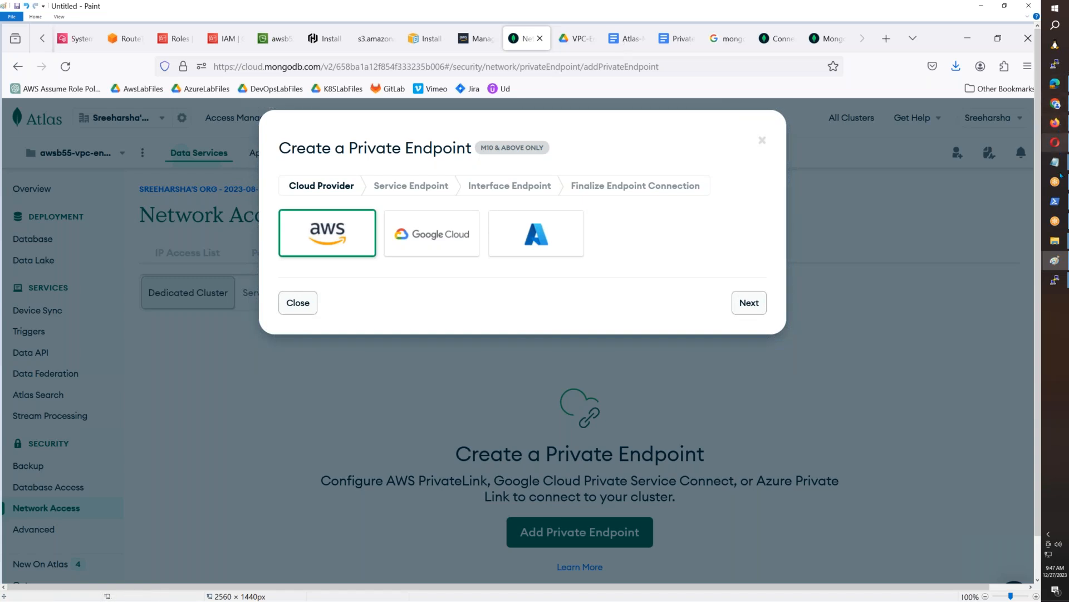
- Paste the captured cloud provider dialog image into the Atlas-Mongo-Private-Endpoint document
click(1054, 123)
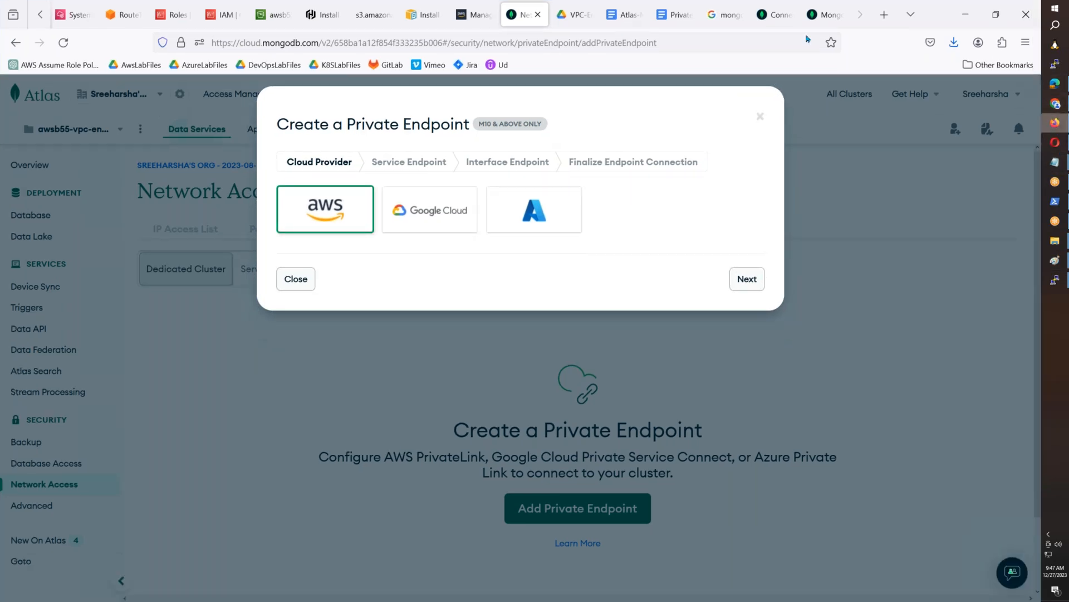
click(625, 15)
key(ctrl+v)
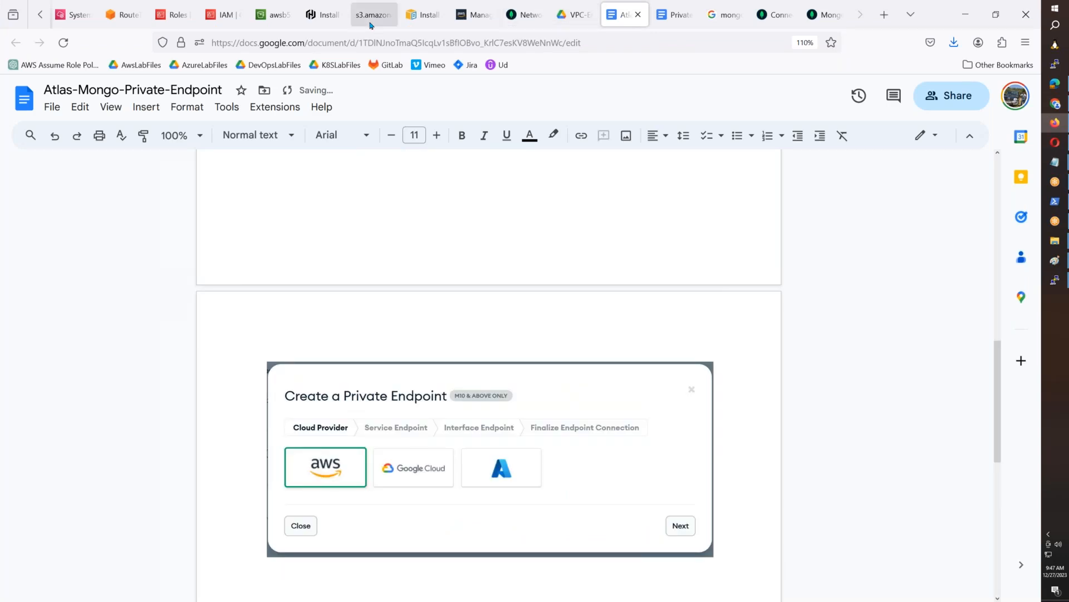
- Proceed with AWS as the endpoint's cloud provider in Atlas and choose N. Virginia (us-east-1) as the Atlas region
click(524, 14)
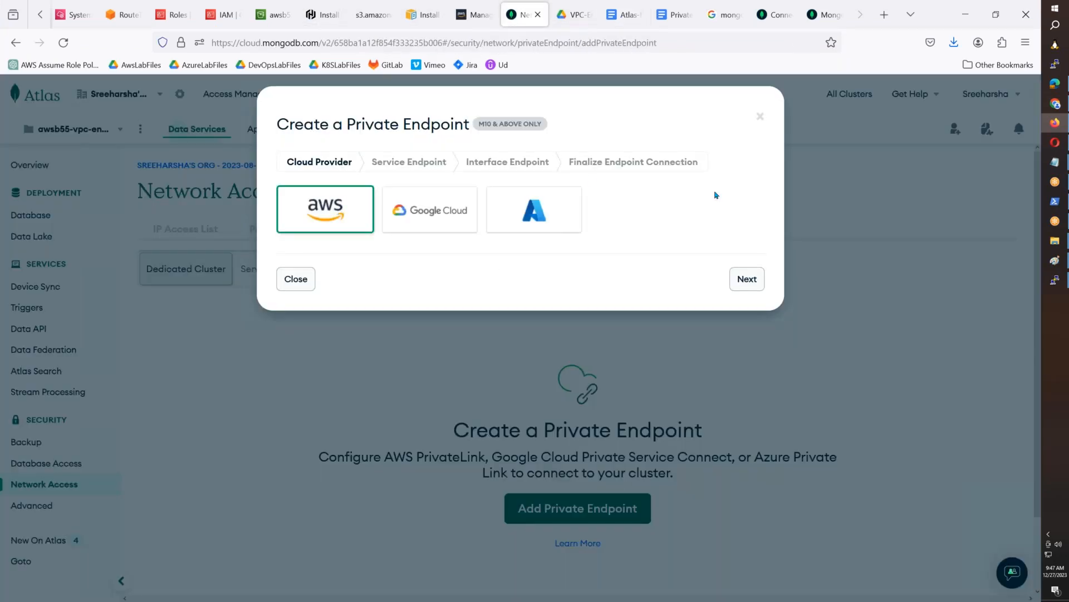
click(747, 278)
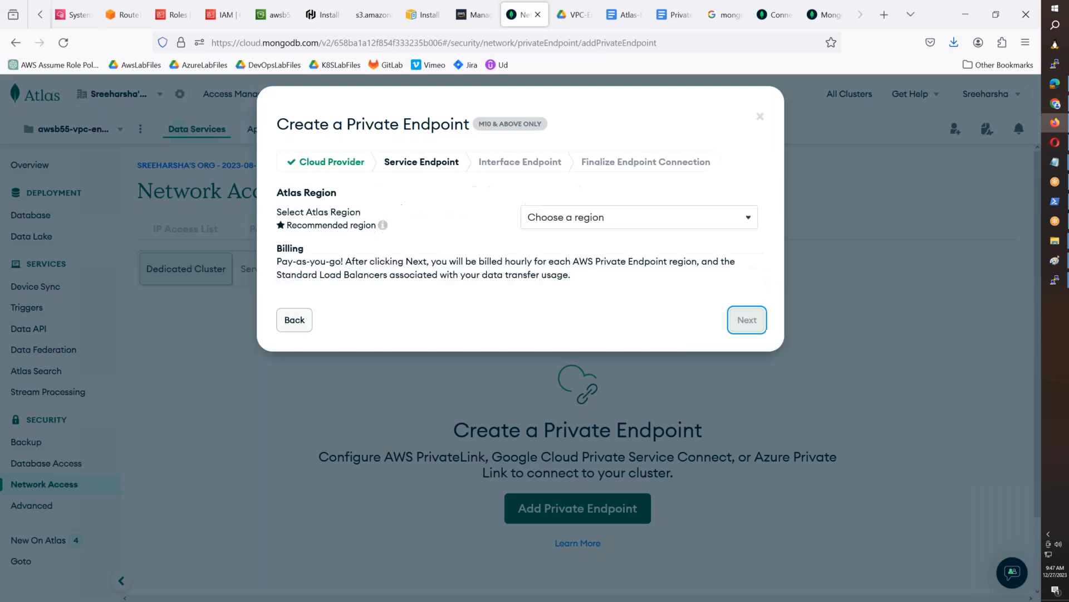
click(641, 231)
click(607, 267)
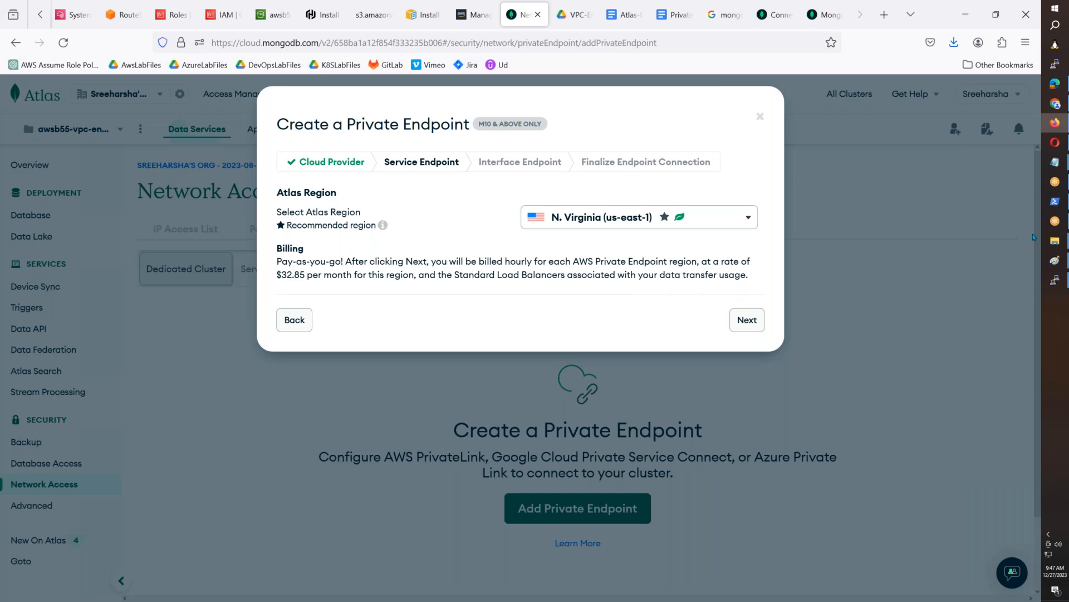
- Capture the Service Endpoint dialog into Paint and select the dialog area, about 1248 × 594 px
mouse_move(1054, 260)
click(997, 292)
key(ctrl+v)
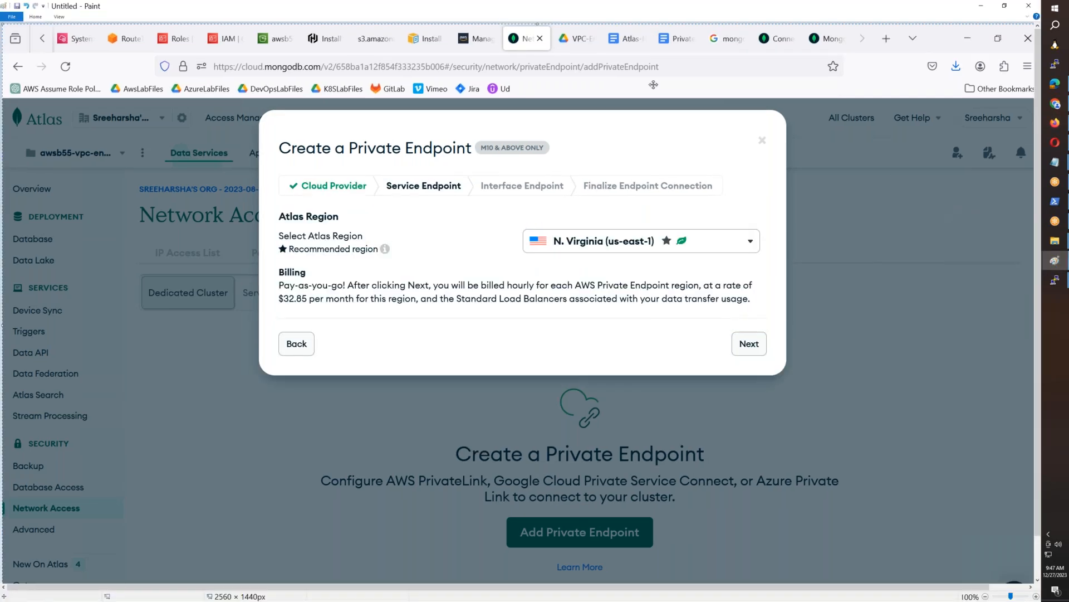
click(35, 17)
click(165, 96)
mouse_move(276, 136)
mouse_down()
mouse_move(361, 293)
mouse_move(539, 372)
mouse_move(778, 359)
mouse_up()
mouse_move(261, 115)
mouse_down()
mouse_move(494, 221)
mouse_move(740, 371)
mouse_move(782, 363)
mouse_up()
- Paste the Service Endpoint image below the cloud provider image in the Atlas-Mongo-Private-Endpoint document and give it a 1pt border
click(1055, 123)
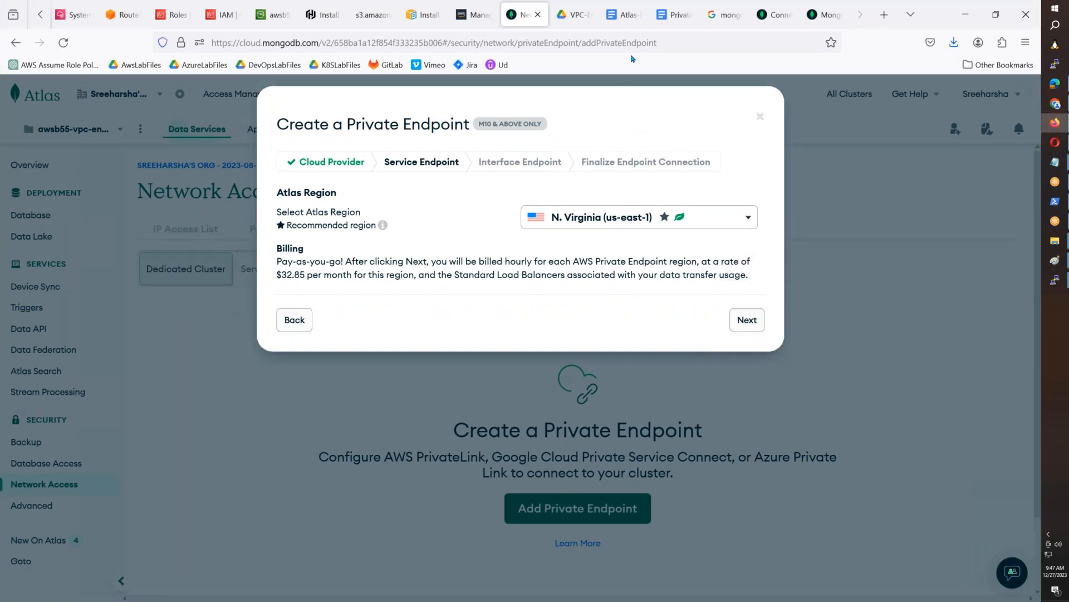
click(622, 15)
key(ctrl+v)
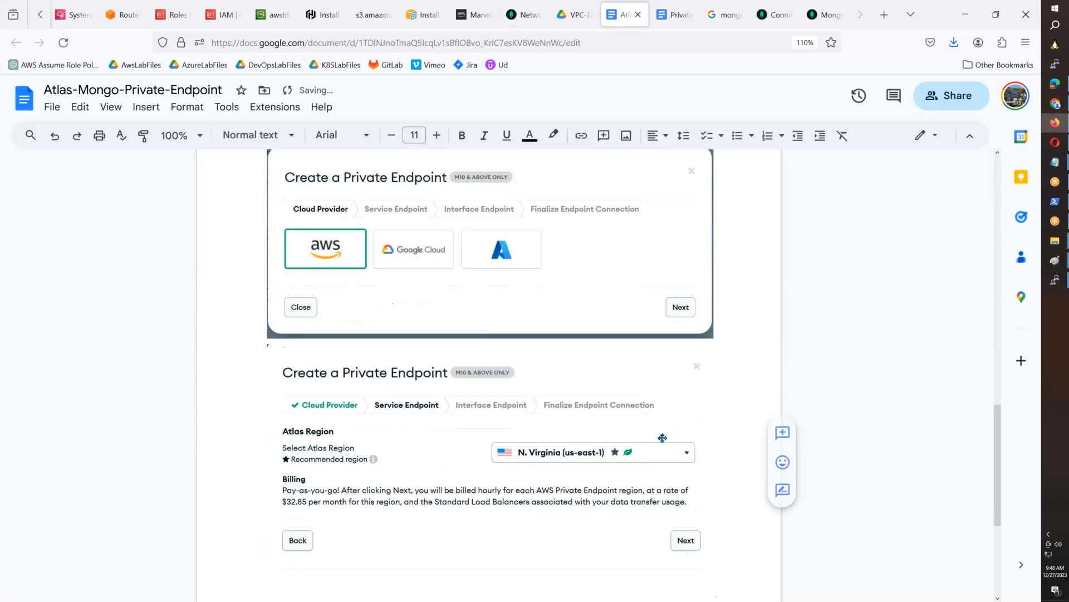
click(662, 434)
click(548, 135)
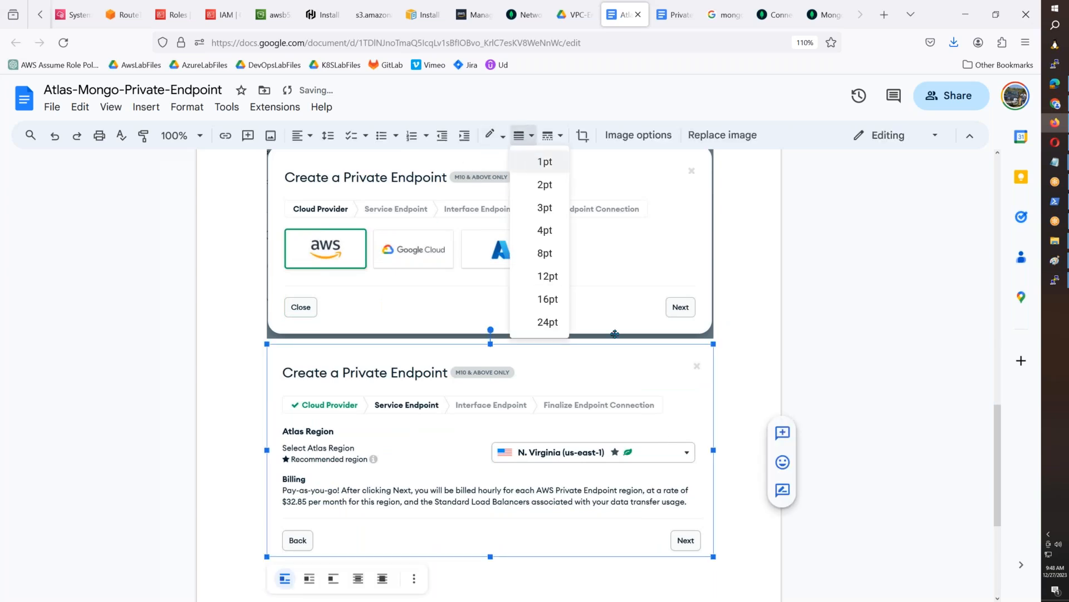
click(543, 227)
click(734, 522)
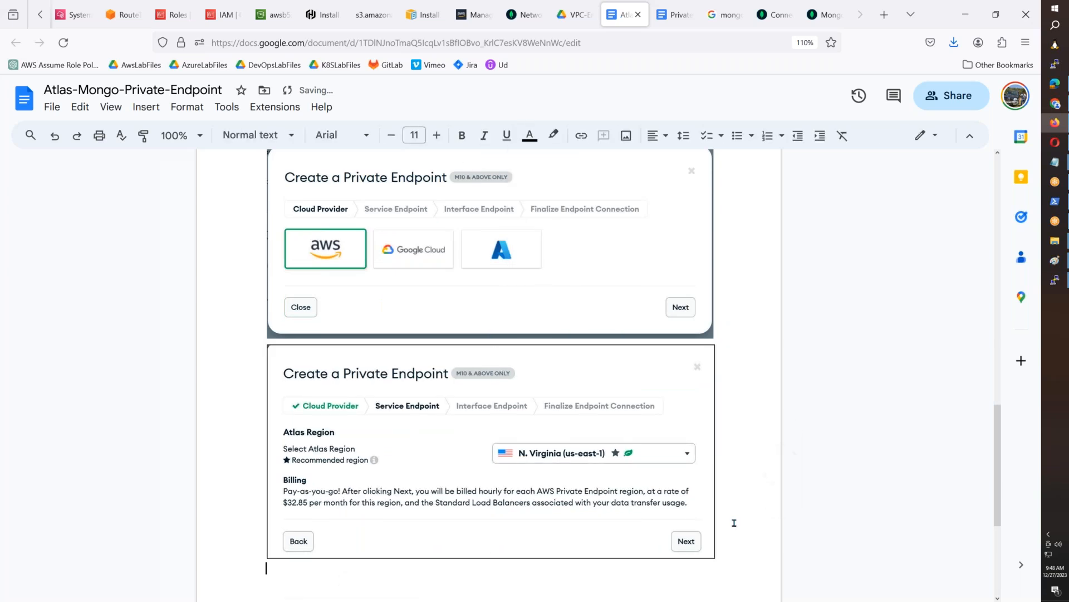
- Return to the Atlas private endpoint dialog and continue from the Service Endpoint stage to the Interface Endpoint stage
click(760, 20)
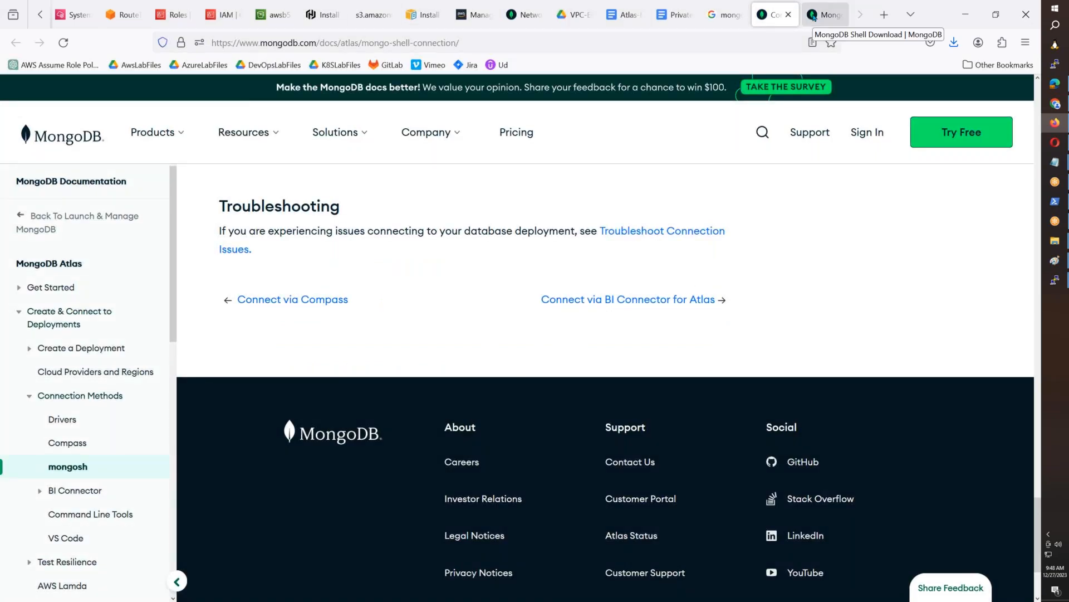
click(522, 15)
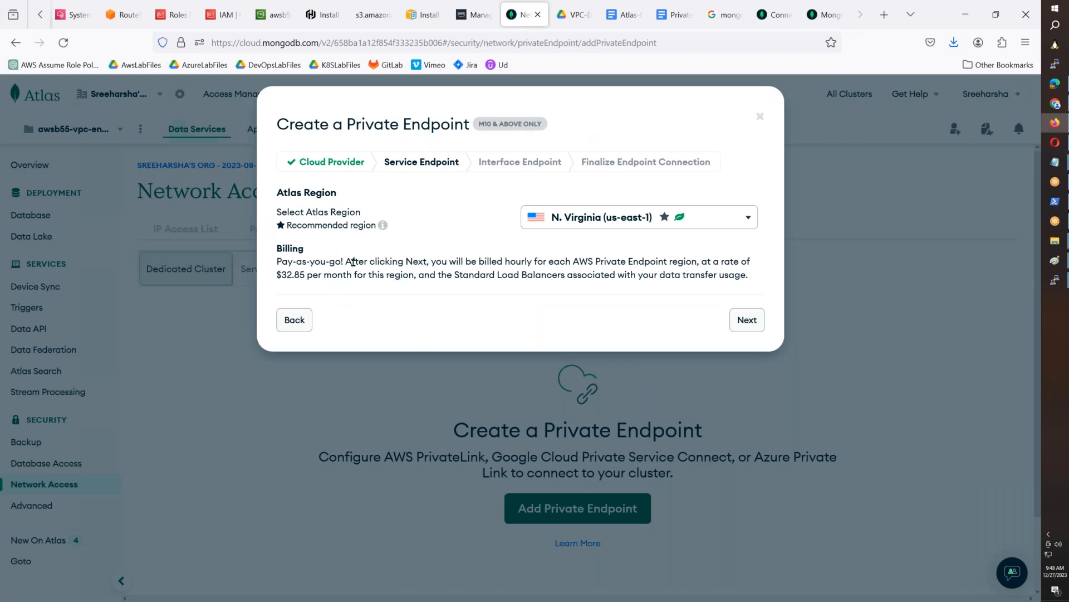
click(746, 319)
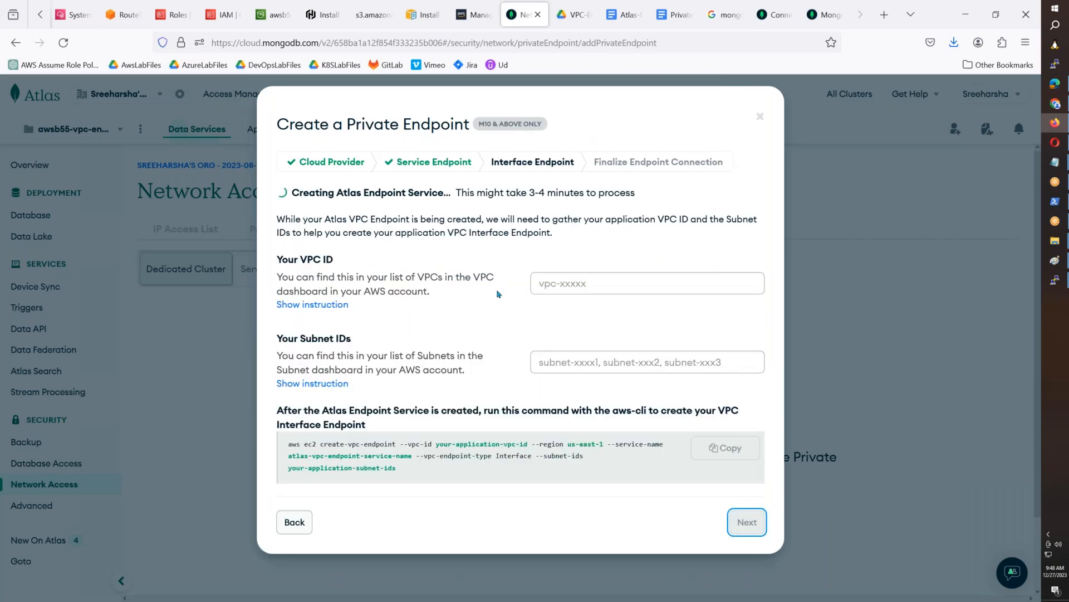
- Enter the placeholder texts "YOUR VPC ID" for the VPC ID and "YOUR SUBNET ID OF PVT SERVER" for the subnet IDs
click(571, 285)
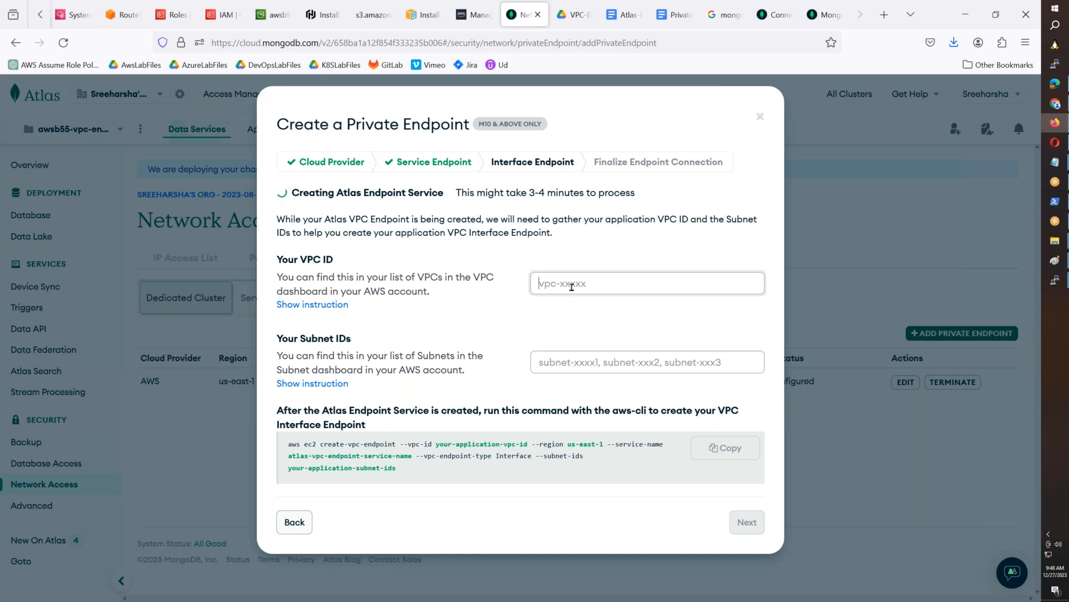
text(Y)
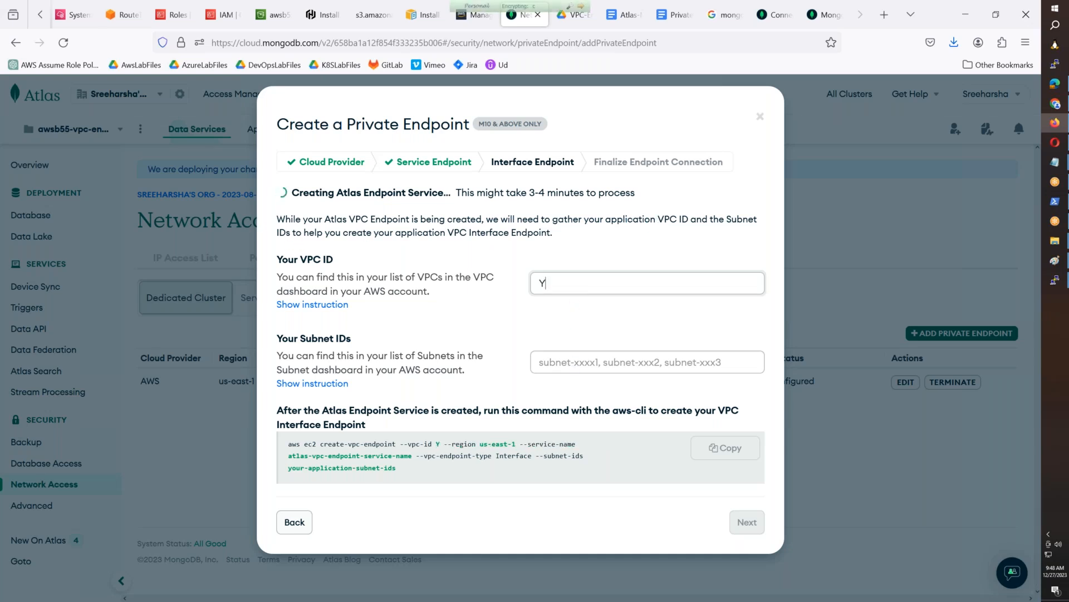
text(OUR VPC OD)
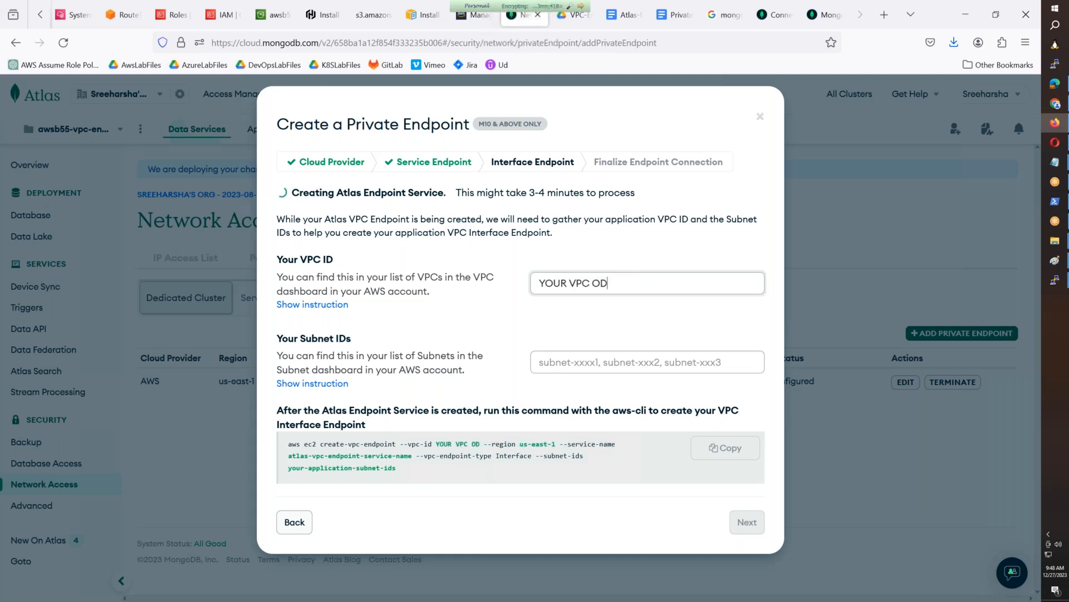
key(BackSpace)
key(BackSpace)
text(ID)
click(557, 362)
text(YOU)
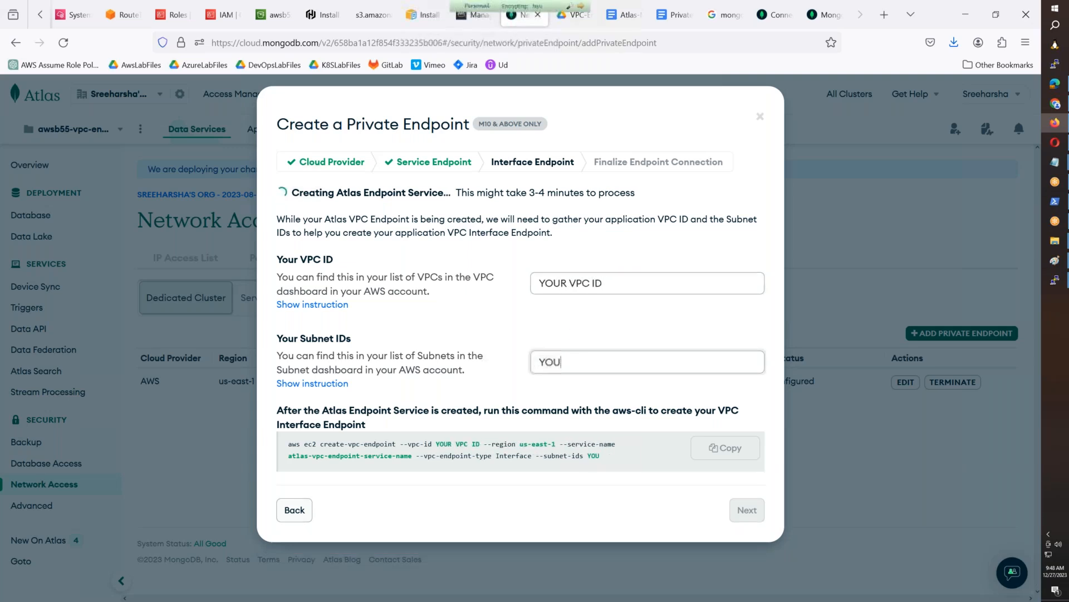
text(R SUBNET ID)
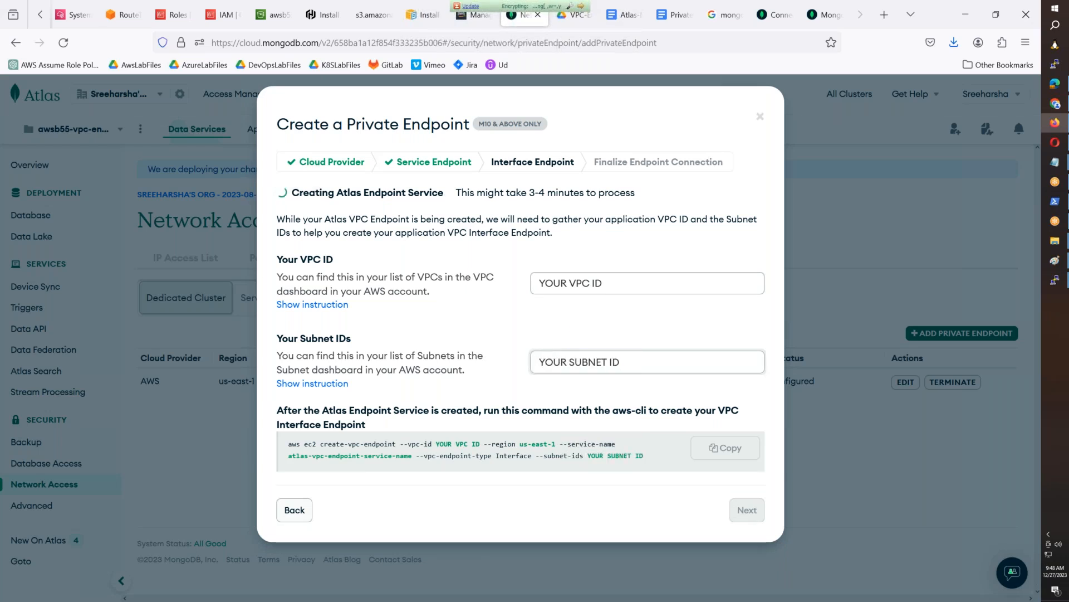
text( OF PVT SERVER)
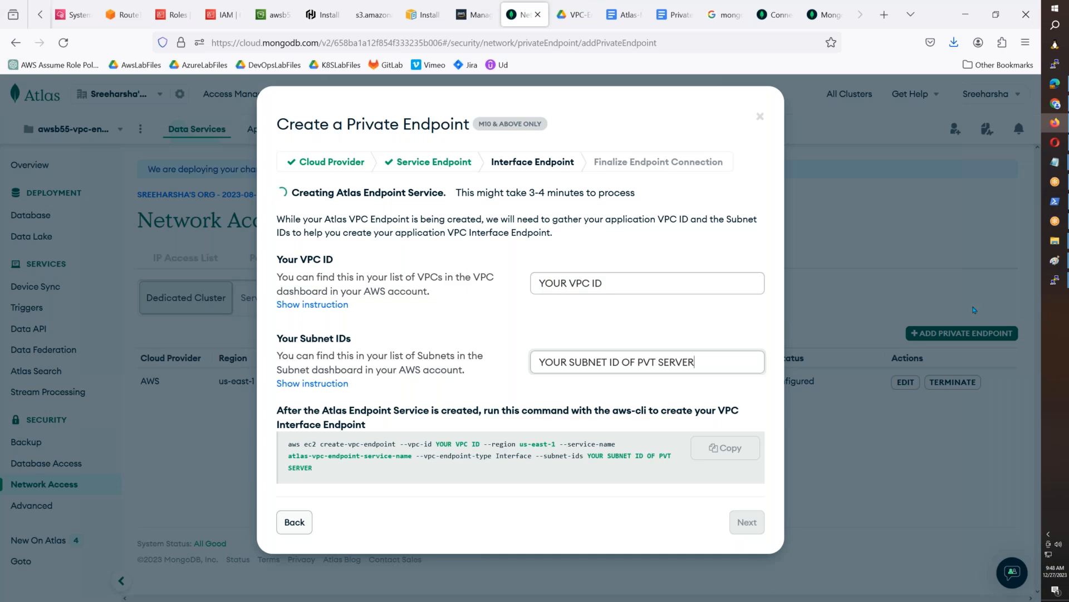
- Prefix both placeholders with "GIVE" so they read "GIVE YOUR VPC ID" and "GIVE YOUR SUBNET ID OF PVT SERVER"
click(1055, 261)
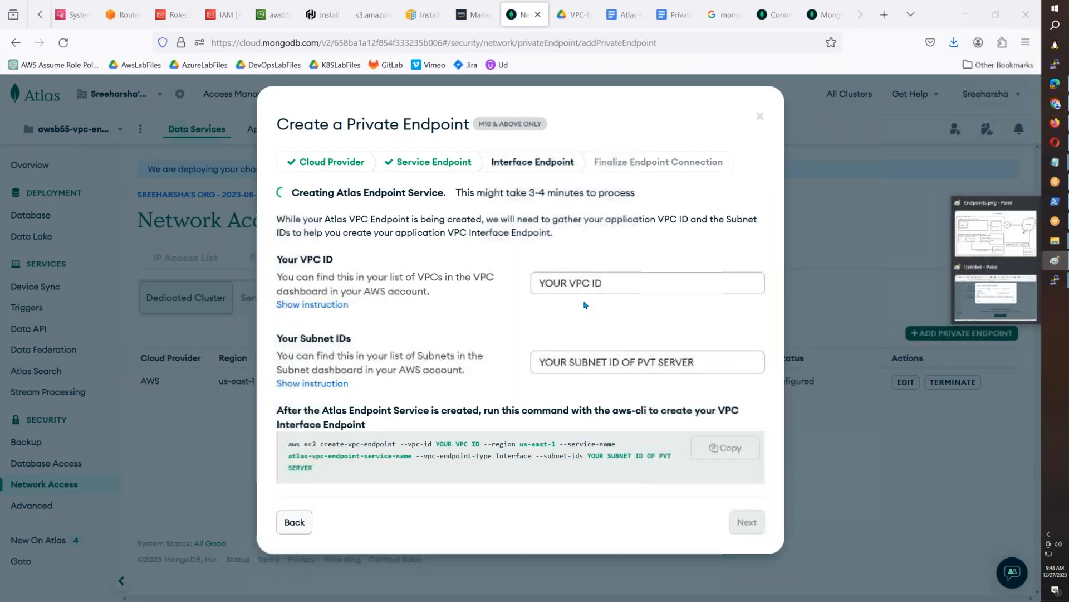
click(574, 277)
text(GIVE YOUR VPC ID)
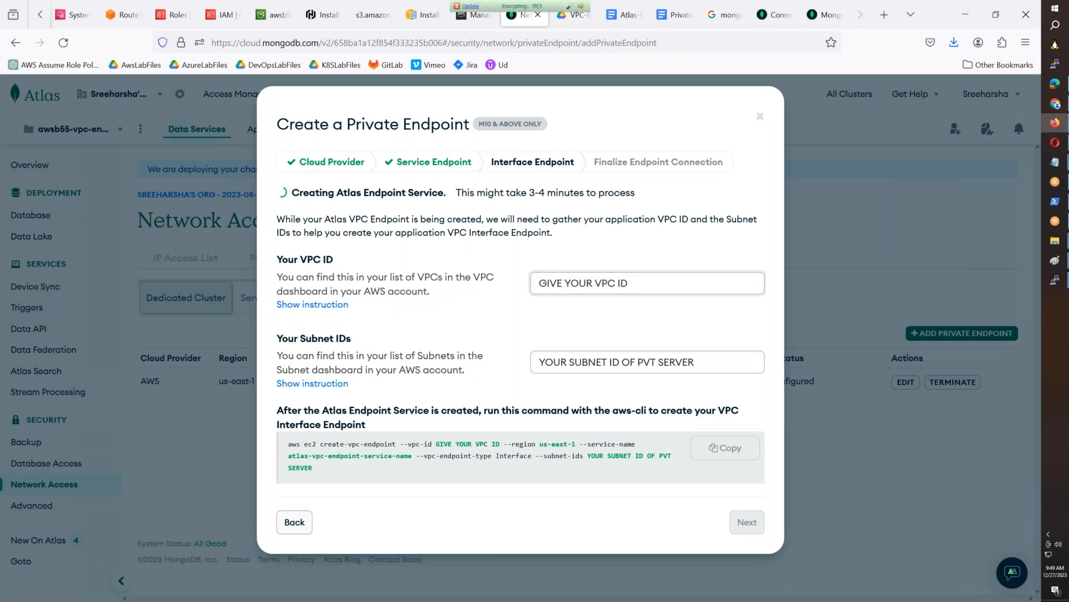
click(542, 359)
text(GIVE)
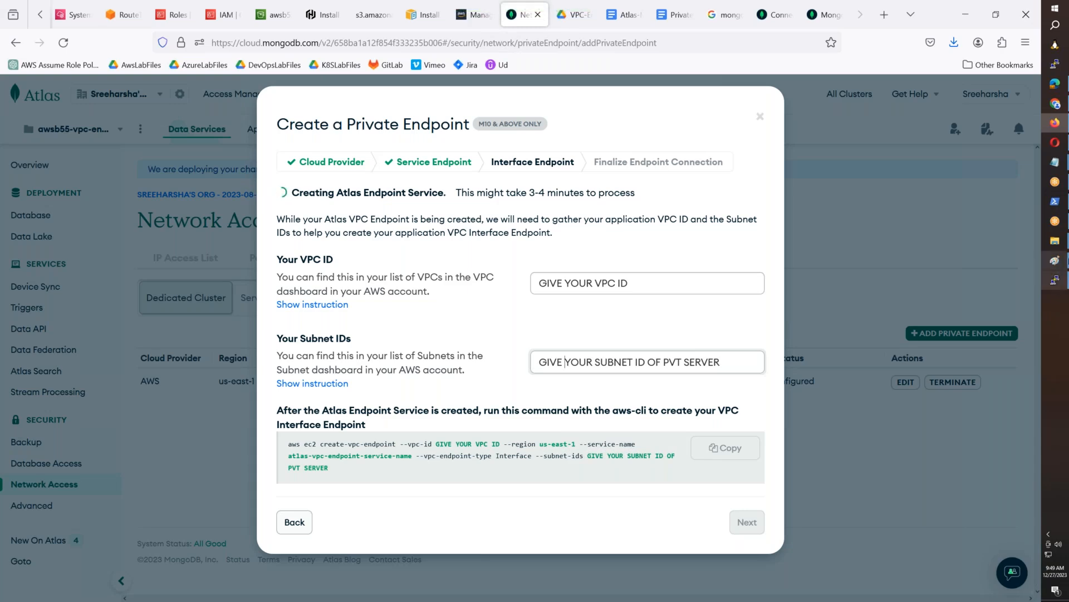
- Capture the Interface Endpoint dialog with its placeholder texts into Paint and select the dialog area, about 1203 × 1040 px
click(1054, 260)
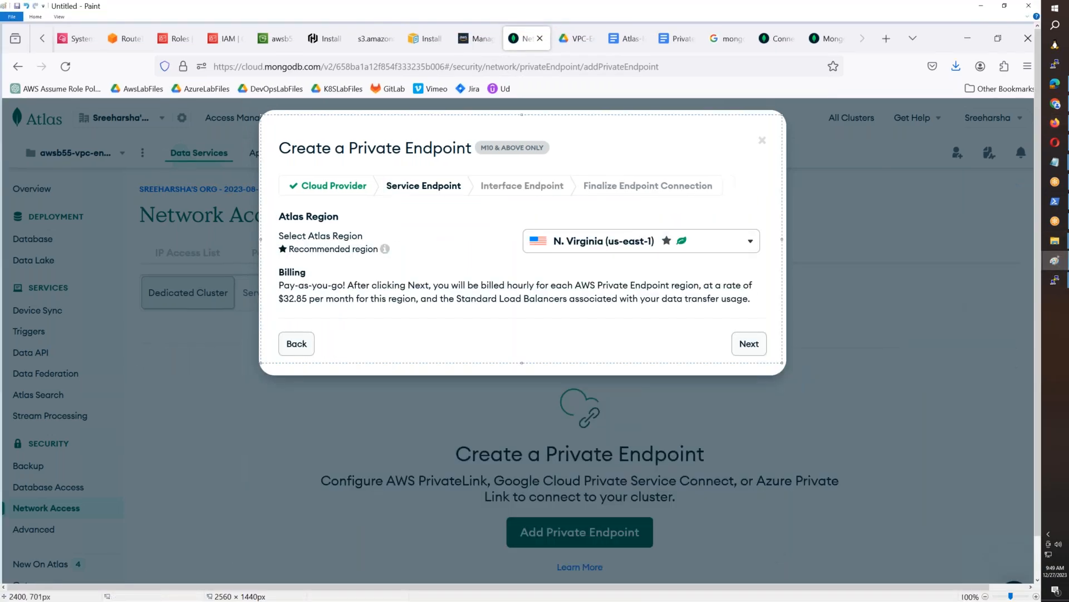
key(ctrl+z)
click(36, 16)
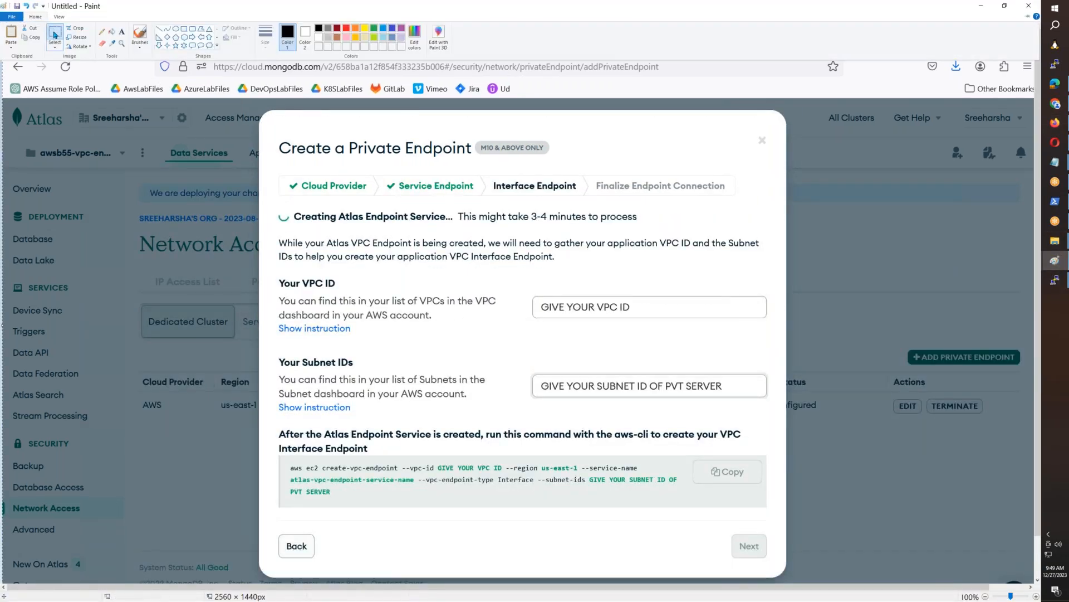
click(52, 32)
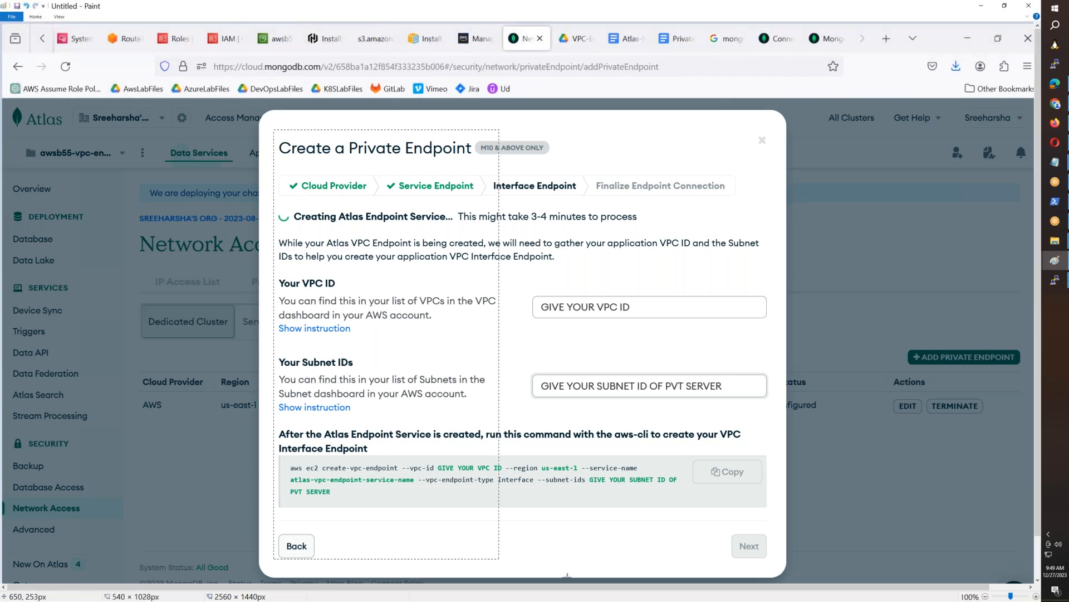
drag(273, 130, 776, 564)
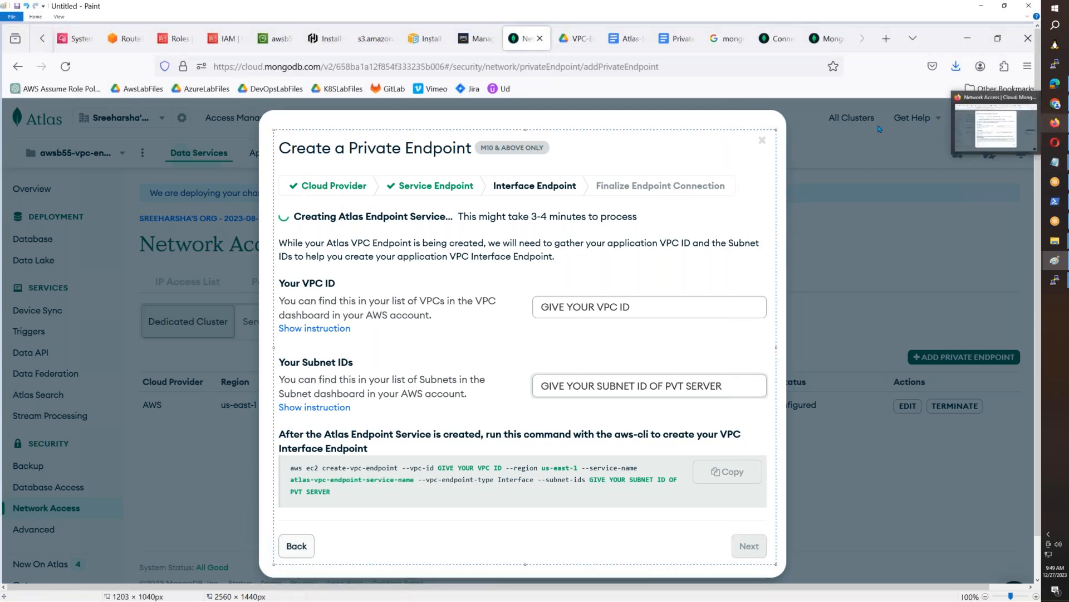
- Paste the Interface Endpoint image below the Service Endpoint image in the Atlas-Mongo-Private-Endpoint document and give it a 1pt border
click(1056, 123)
click(612, 24)
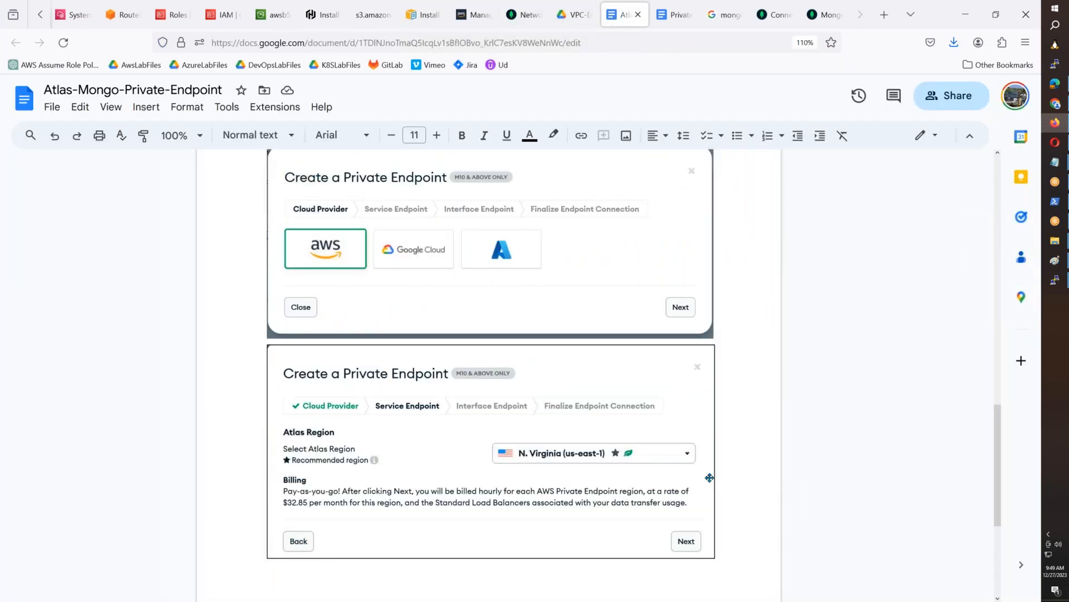
key(Return)
key(ctrl+v)
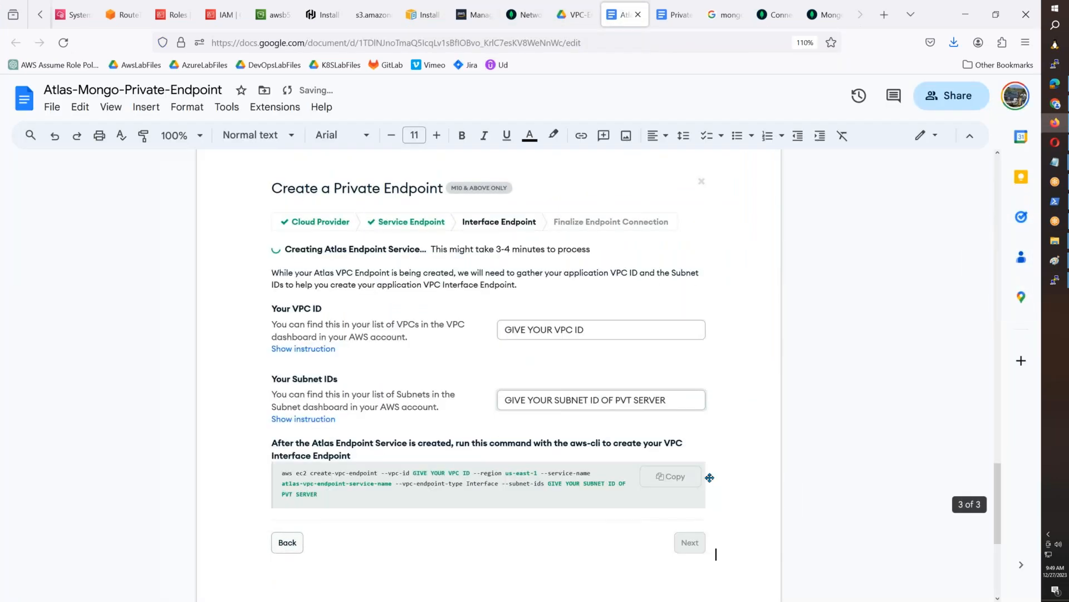
click(675, 438)
click(518, 137)
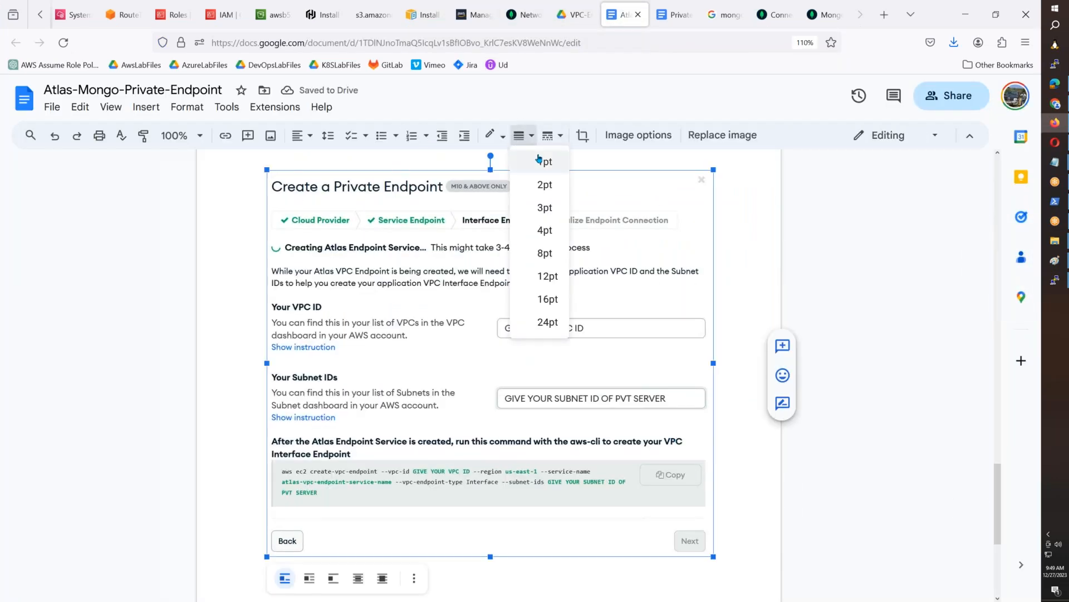
click(538, 161)
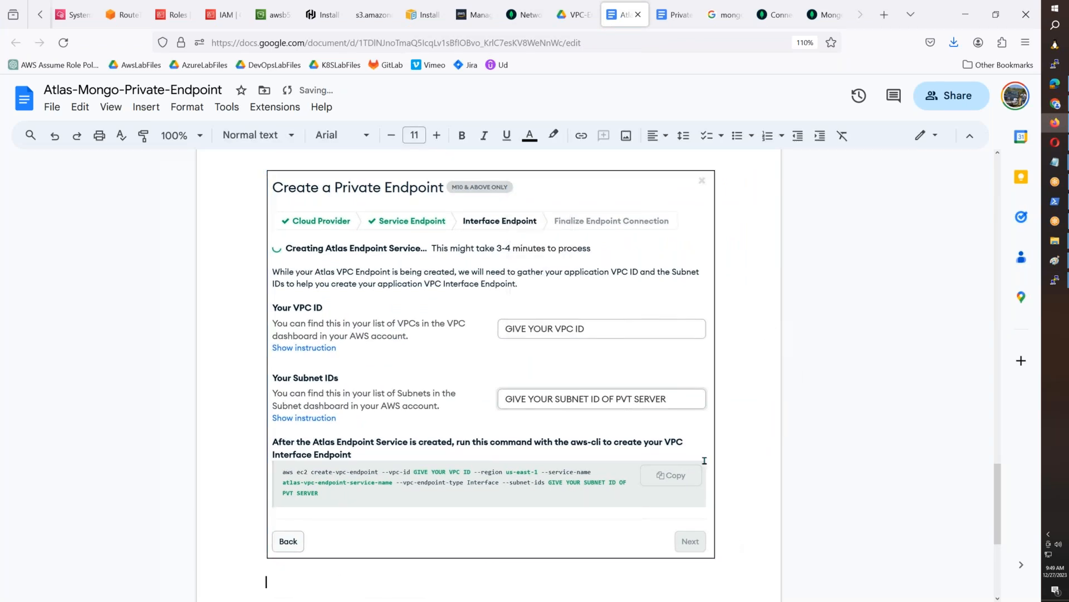
- Copy the VPC ID from the details of the AWSB55-Private-01 instance in the EC2 console
click(47, 19)
click(39, 21)
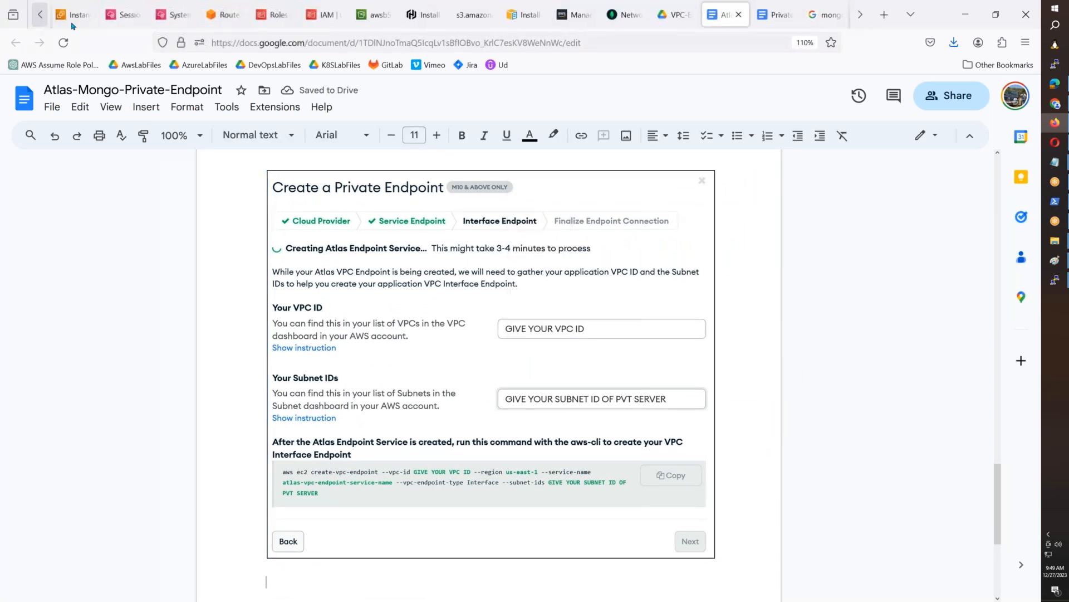
click(71, 24)
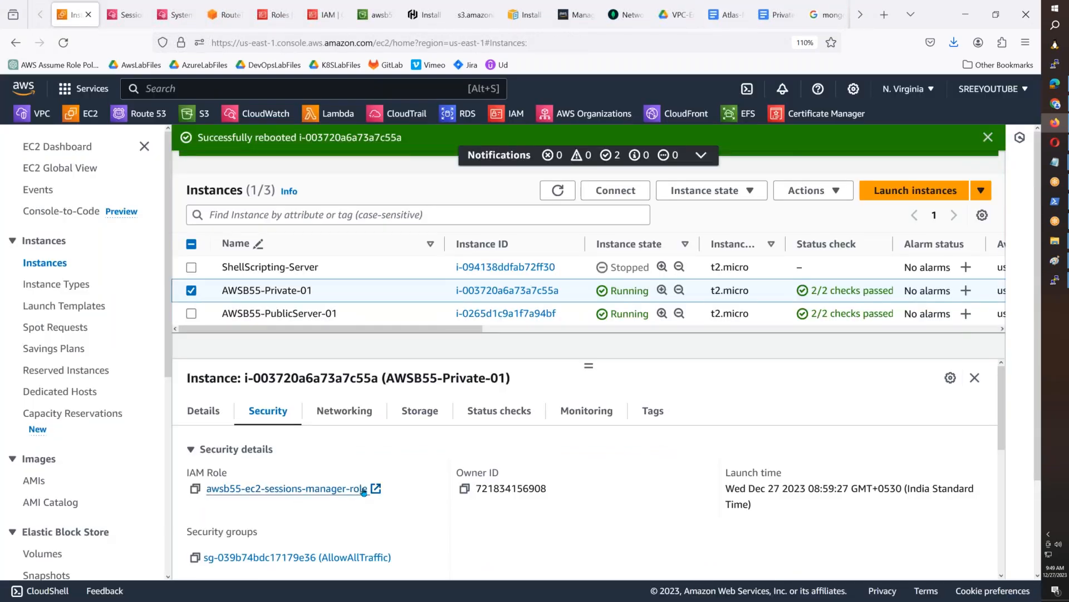
scroll(400, 499, down, 1)
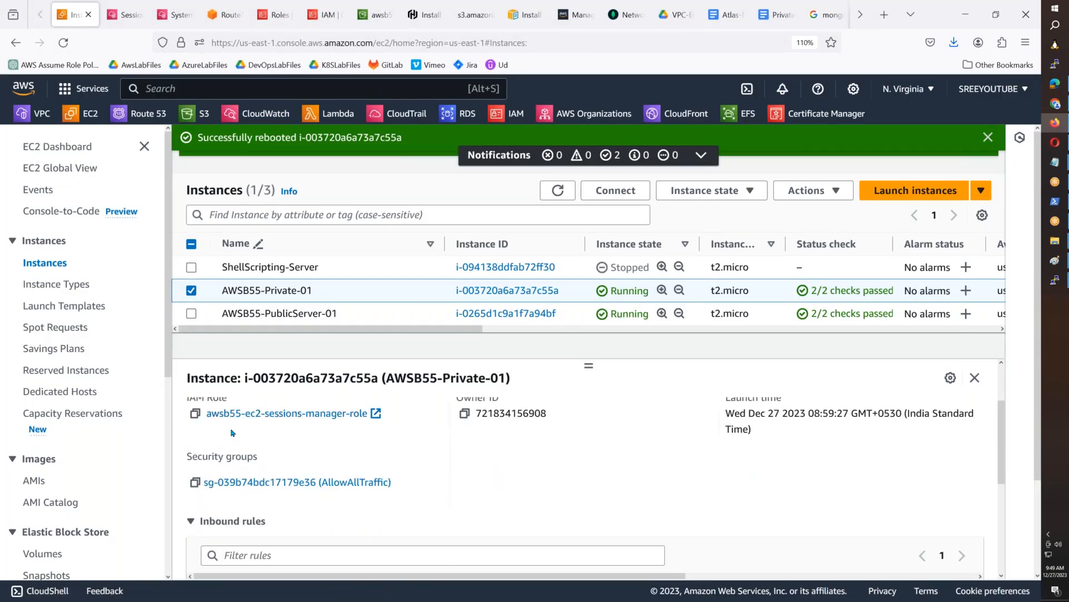
scroll(233, 433, up, 1)
click(199, 410)
scroll(557, 530, down, 3)
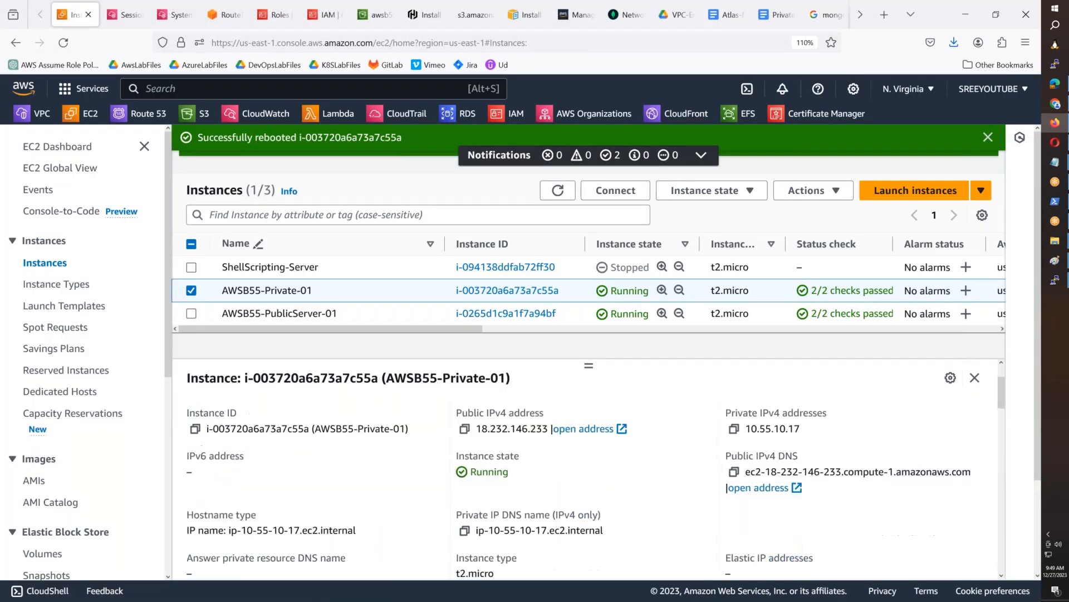
click(464, 525)
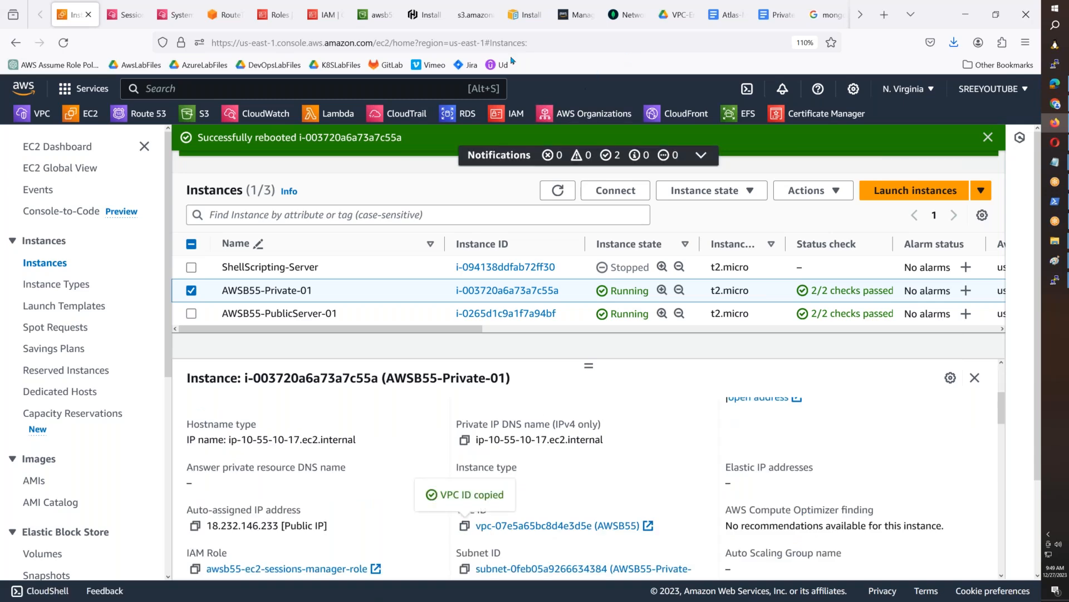
- Replace the VPC ID placeholder in the Atlas Create a Private Endpoint dialog with the copied vpc-07e5a65bc8d4e3d5e
click(624, 15)
triple_click(625, 279)
key(ctrl+v)
click(71, 15)
click(464, 568)
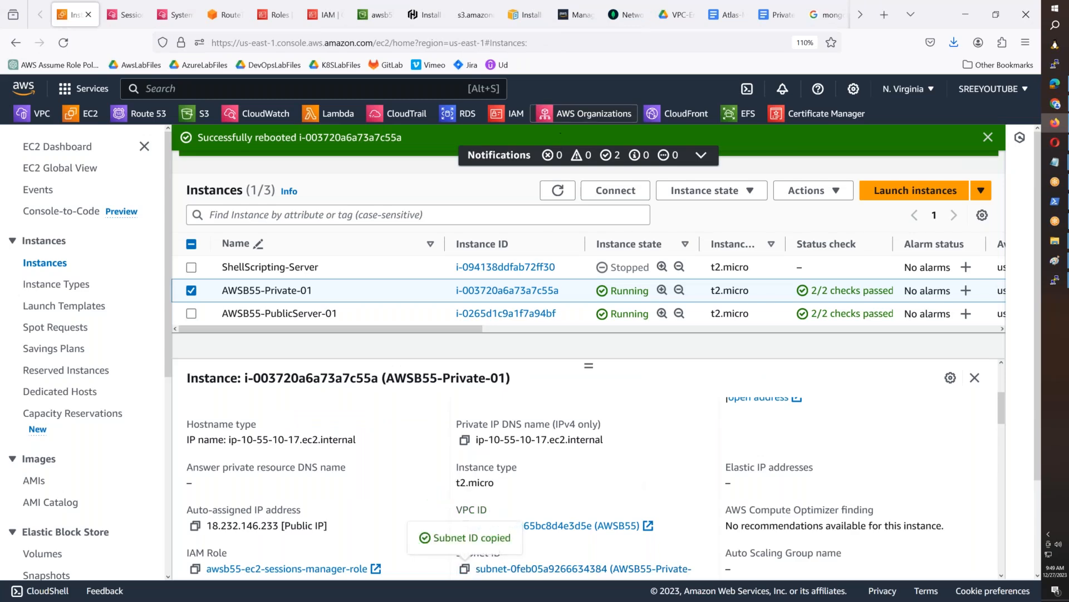
click(623, 14)
triple_click(590, 361)
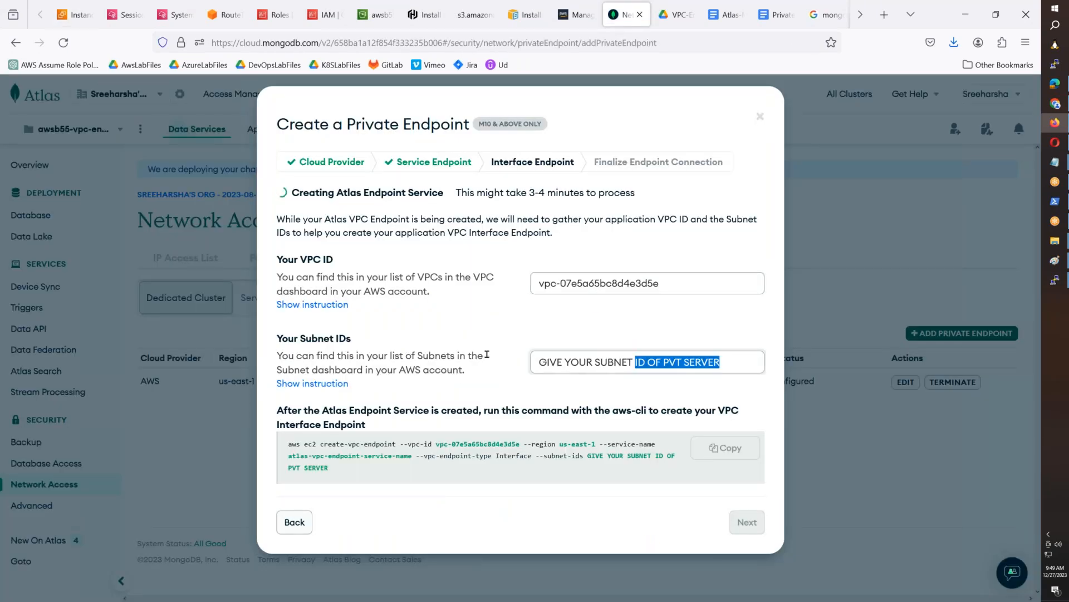
key(ctrl+v)
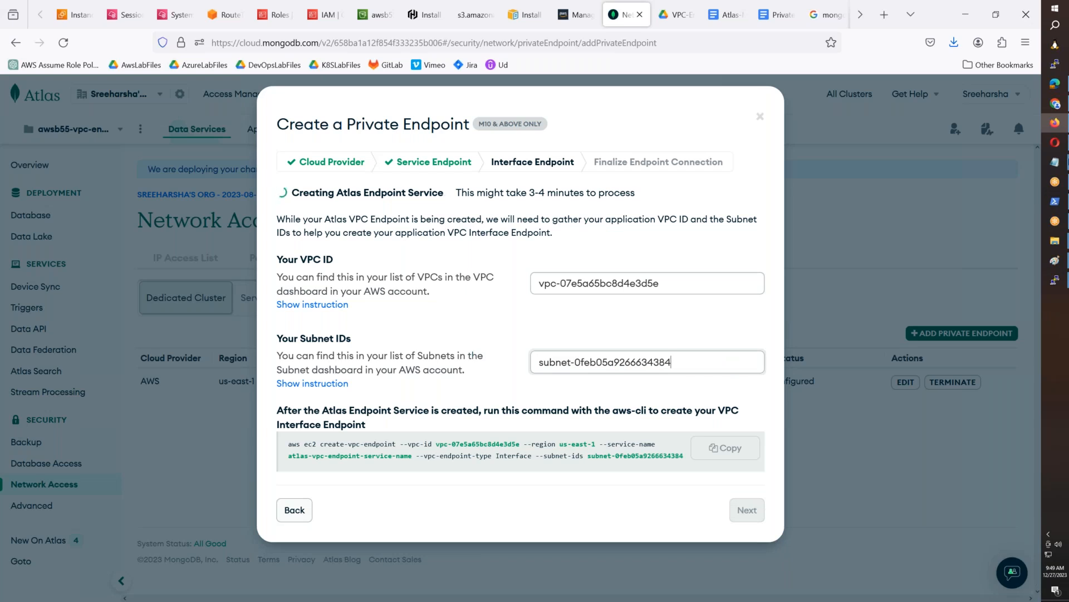
- Capture the dialog with the real IDs into Paint and select its VPC ID to command area, about 1194 × 546 px
click(1054, 260)
click(1001, 315)
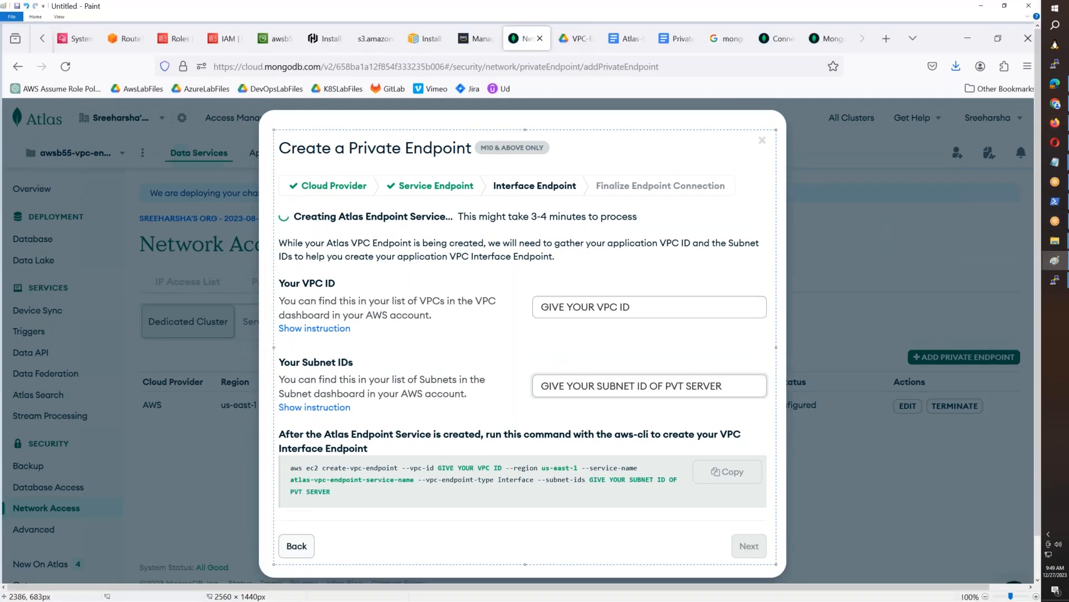
key(ctrl+v)
click(55, 39)
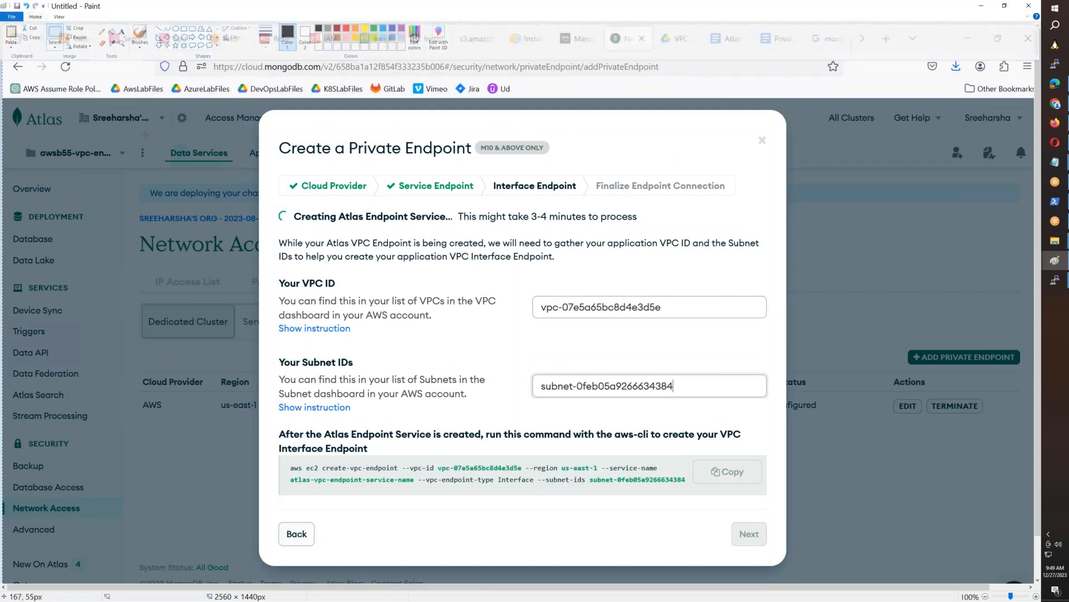
drag(340, 352, 274, 269)
mouse_move(419, 379)
mouse_down()
mouse_move(773, 413)
mouse_move(774, 496)
mouse_up()
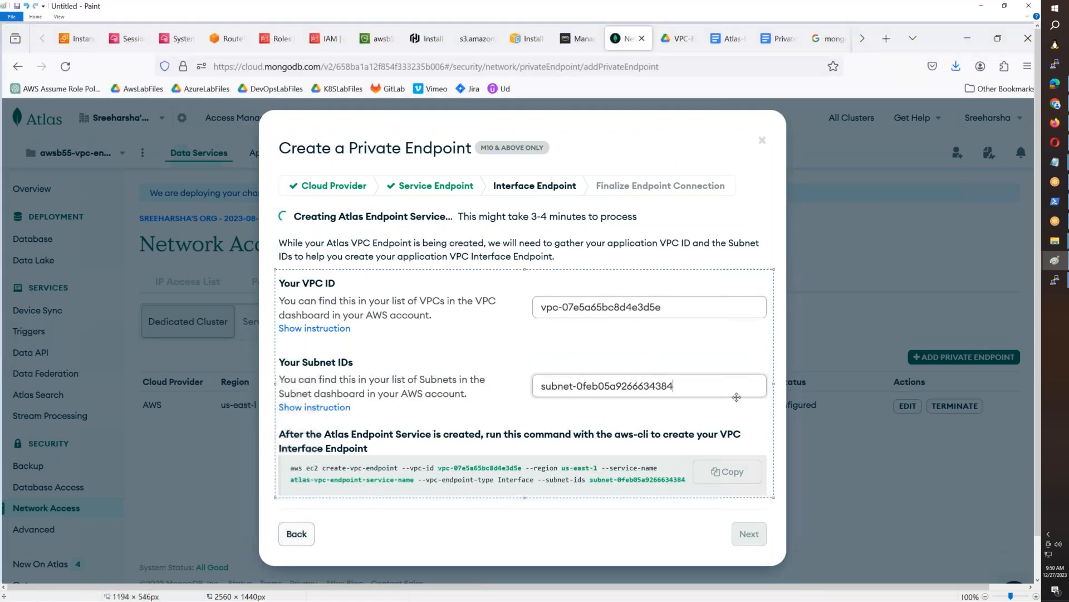
- Draw a red rectangle about 1169 × 101 px around the aws-cli command in the captured dialog
click(37, 17)
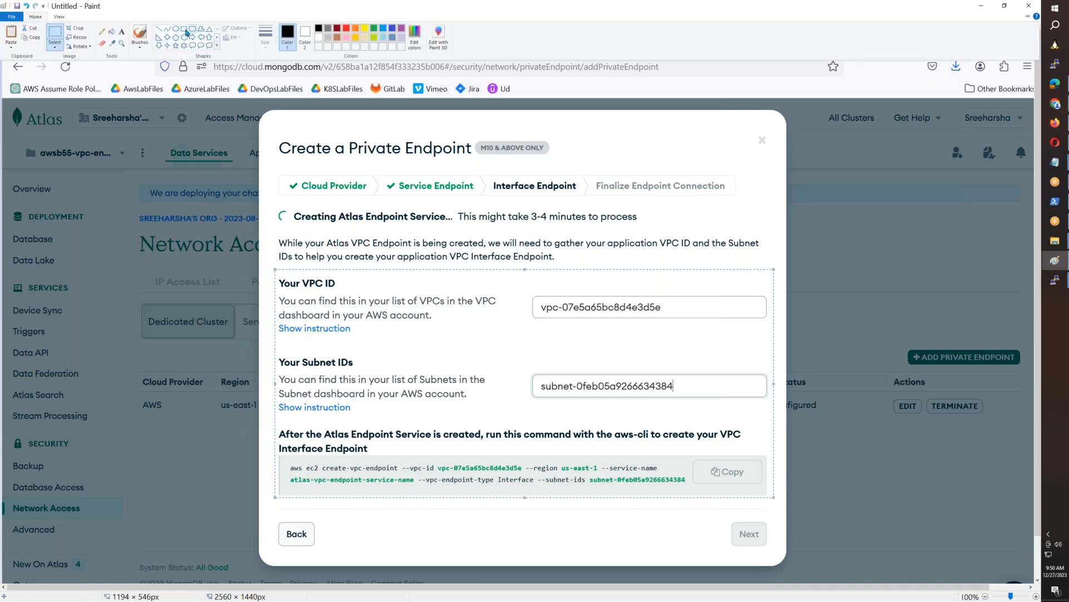
click(185, 30)
click(35, 18)
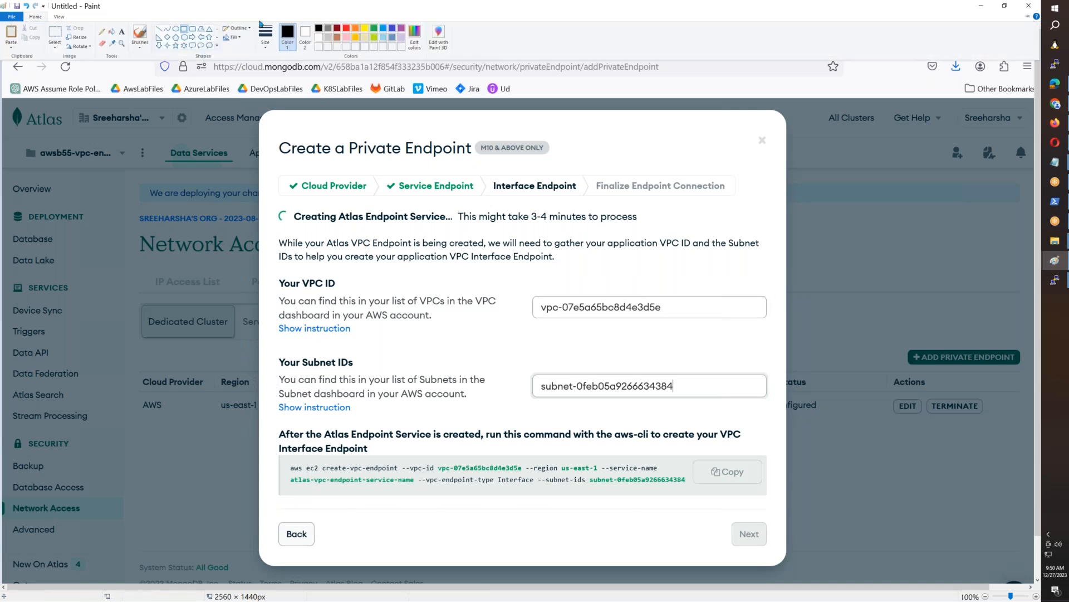
click(346, 29)
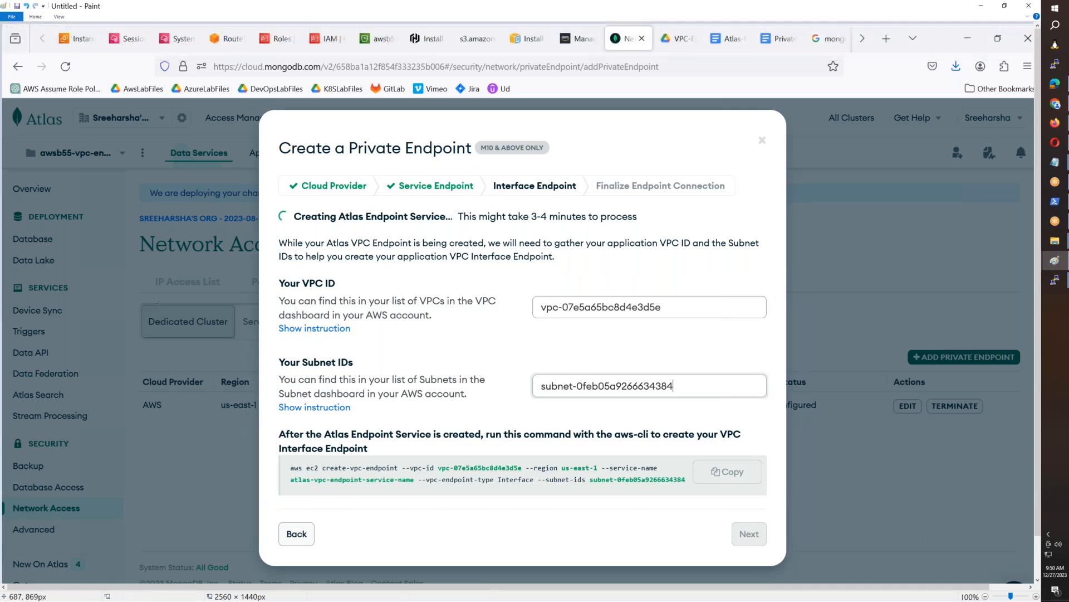
mouse_move(279, 455)
mouse_down()
mouse_move(286, 473)
mouse_move(605, 500)
mouse_move(769, 495)
mouse_up()
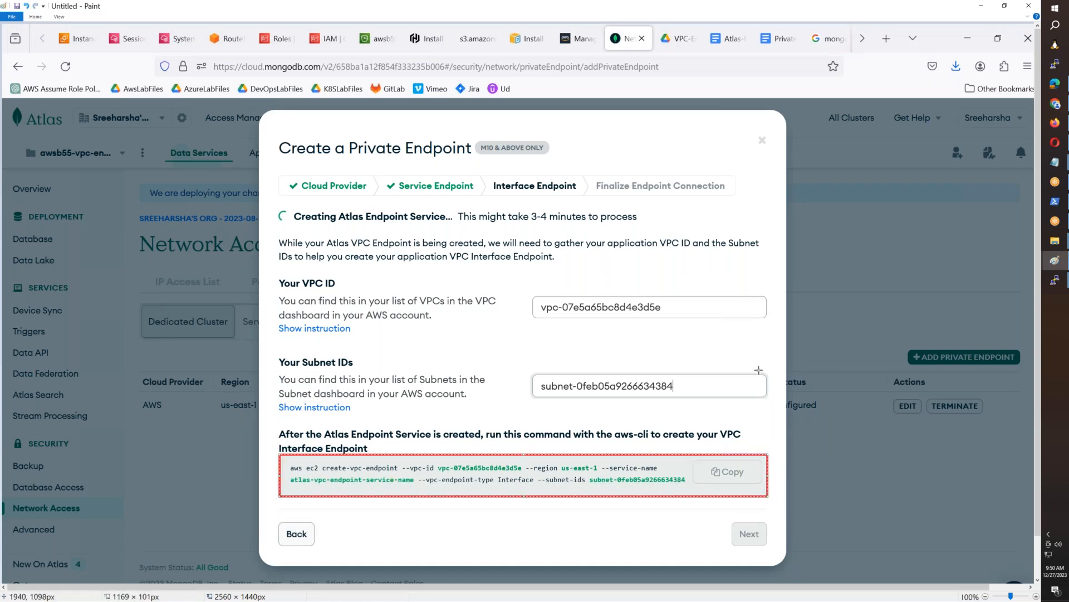
- Select the captured dialog area from the VPC ID section down to the outlined command for copying
click(36, 16)
click(54, 35)
mouse_move(271, 272)
mouse_down()
mouse_move(622, 511)
mouse_move(777, 511)
mouse_up()
key(alt+Tab)
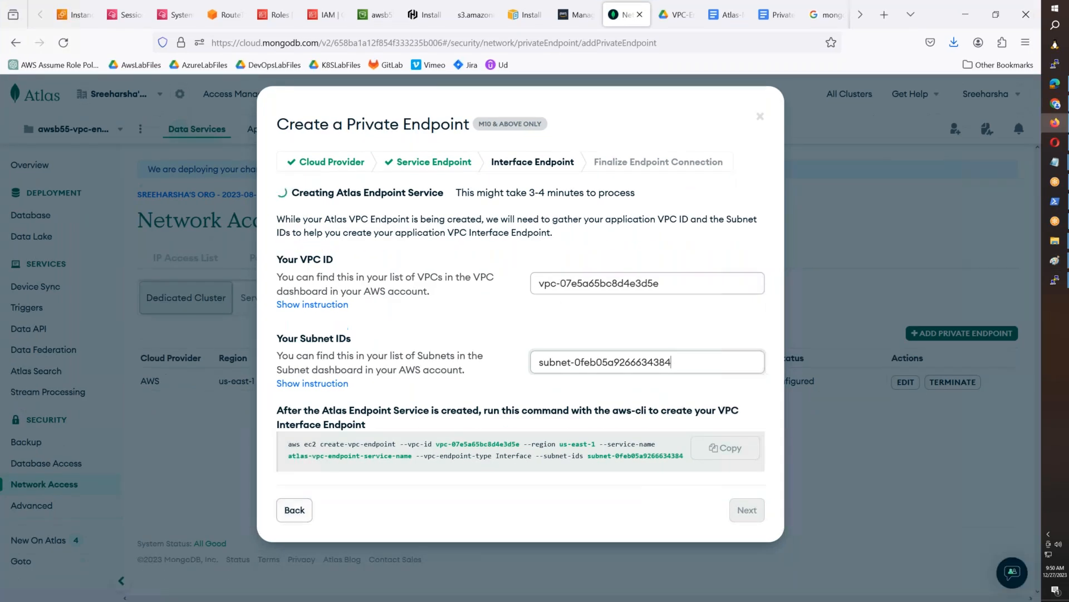
- Paste the annotated image at the end of the Atlas-Mongo-Private-Endpoint document, give it a 1pt border and start a new line below
click(726, 15)
scroll(816, 215, down, 5)
key(ctrl+v)
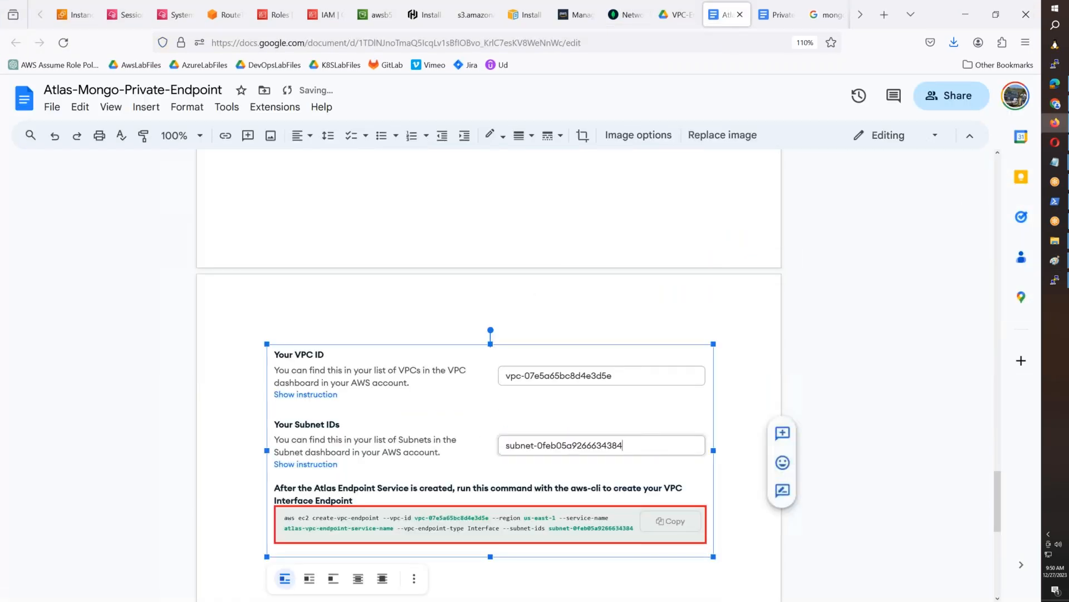
click(524, 135)
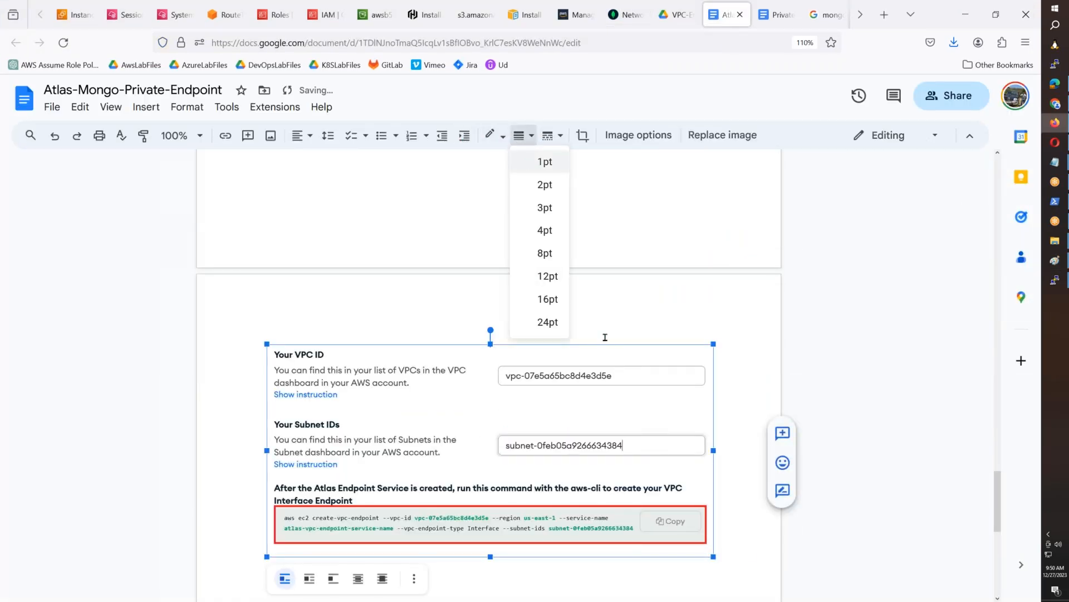
click(752, 556)
key(Return)
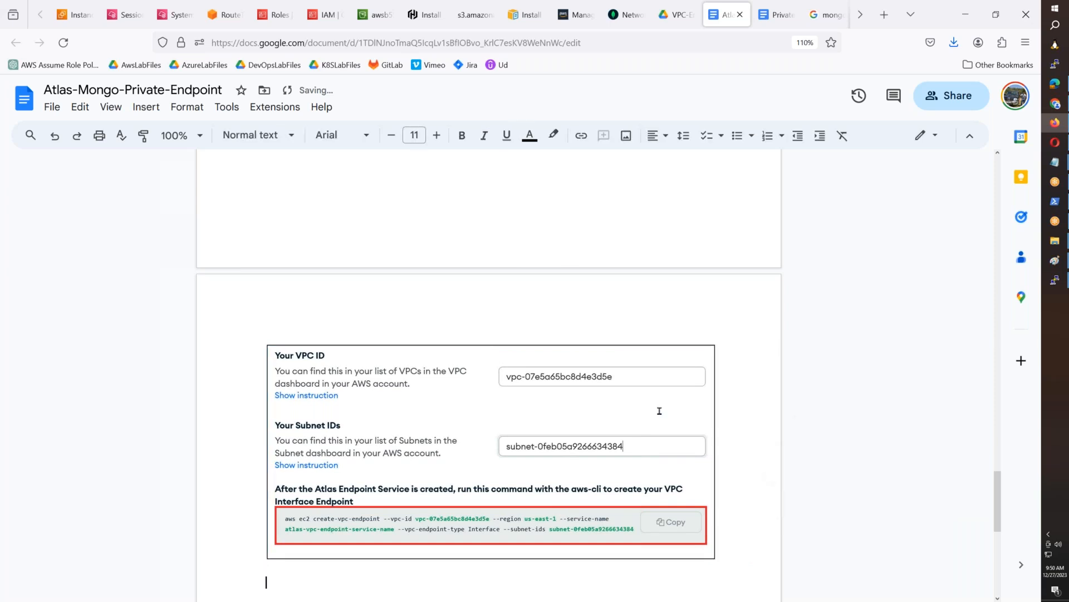
- Check the endpoint service status in Atlas and start a note below the image with "Once endpoint created from MongoDB, copy the script"
click(627, 15)
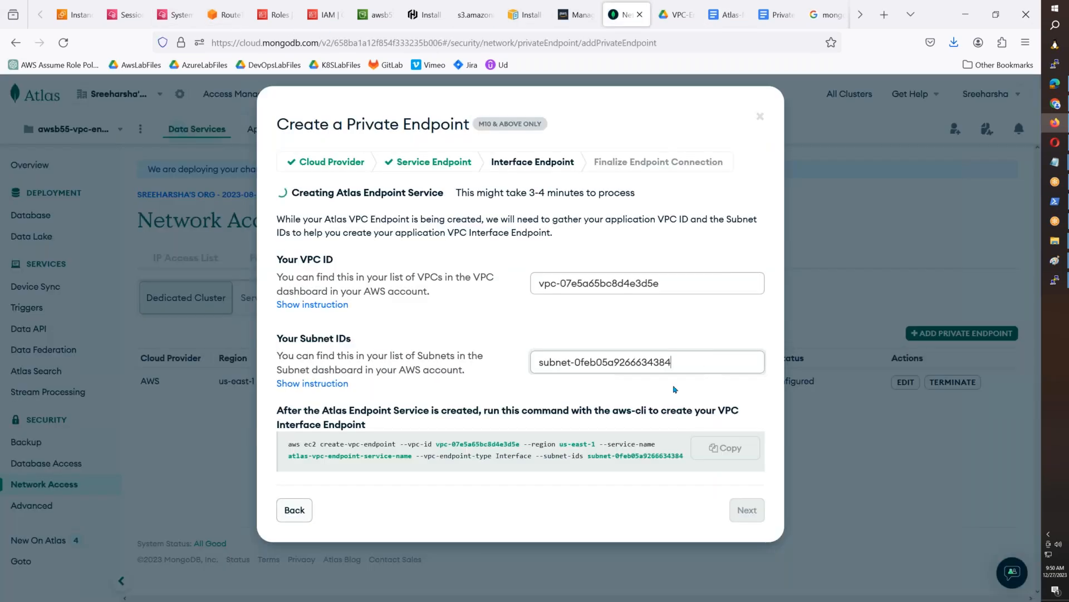
click(672, 362)
click(722, 16)
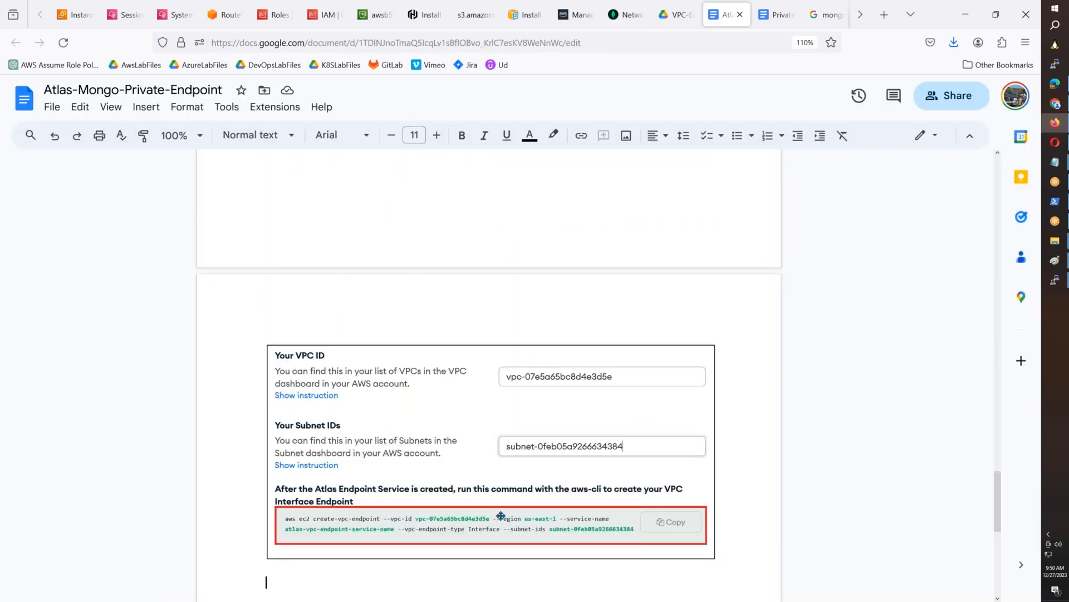
text(Copy t)
key(BackSpace)
key(BackSpace)
key(BackSpace)
key(BackSpace)
key(BackSpace)
key(BackSpace)
text(Once)
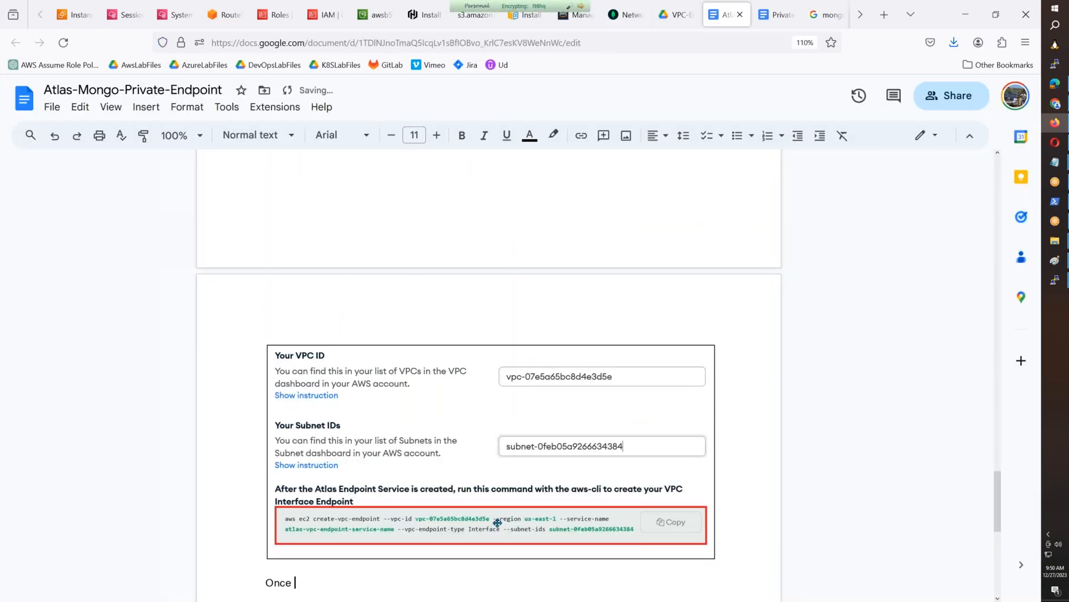
scroll(497, 522, down, 3)
text(endpoint created from MongoDB, copy)
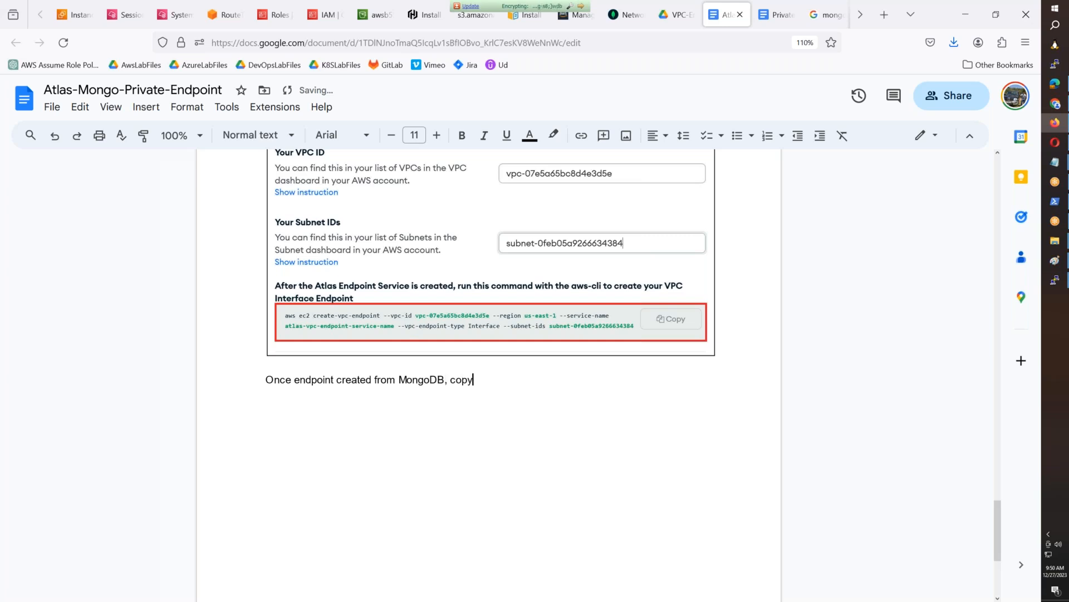
text( the script wh)
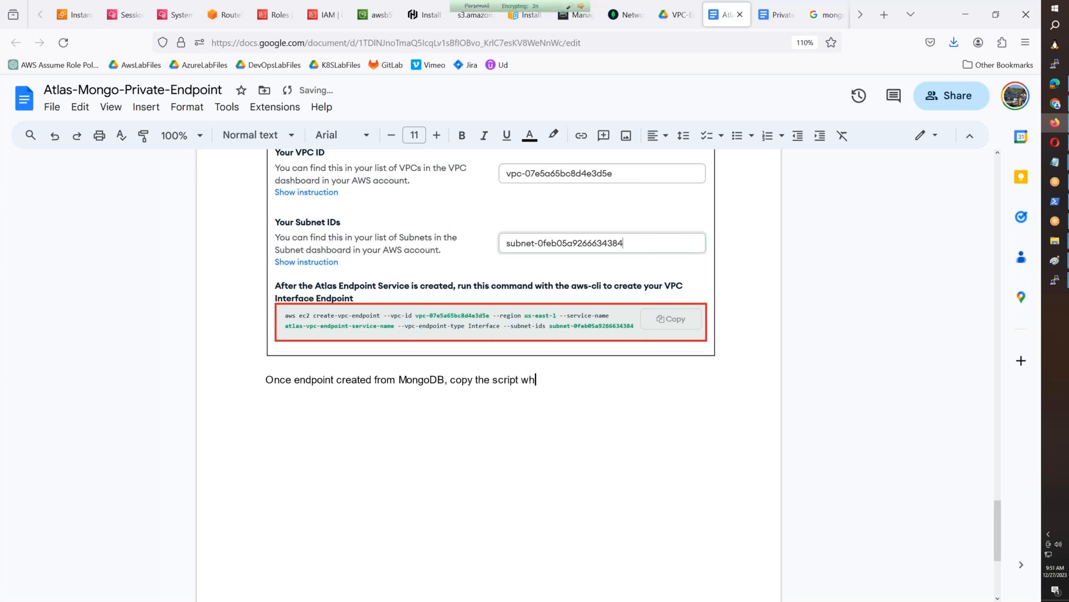
text(ich is shown above and execuirte)
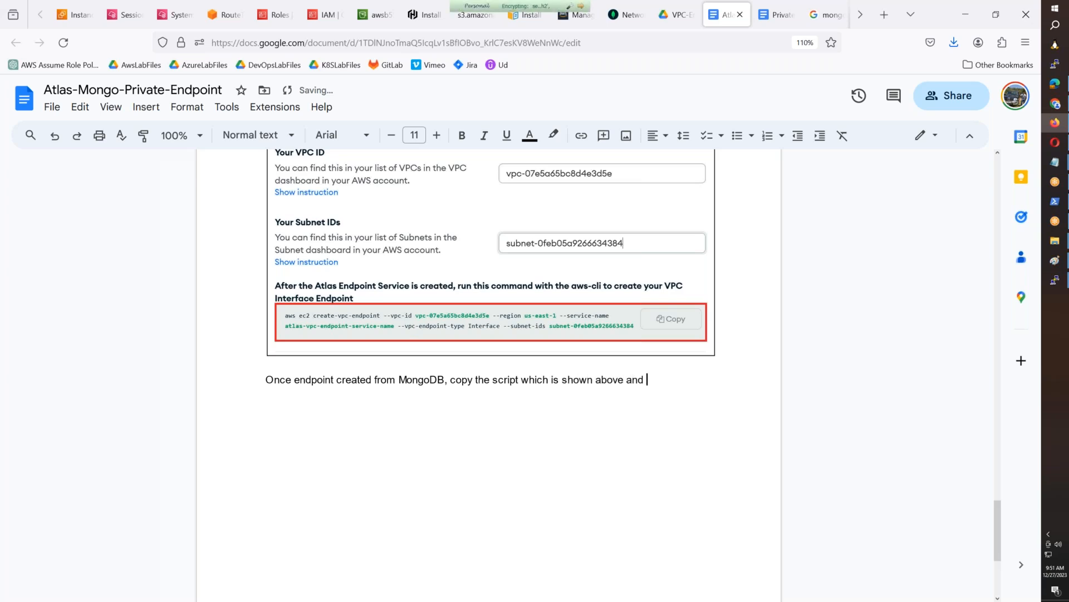
- Finish the note with "which is shown above and execute in the cloudshell." and start a new line
key(BackSpace)
key(BackSpace)
key(BackSpace)
key(BackSpace)
text(te)
text( in the cou)
key(BackSpace)
key(BackSpace)
text(loudshell.)
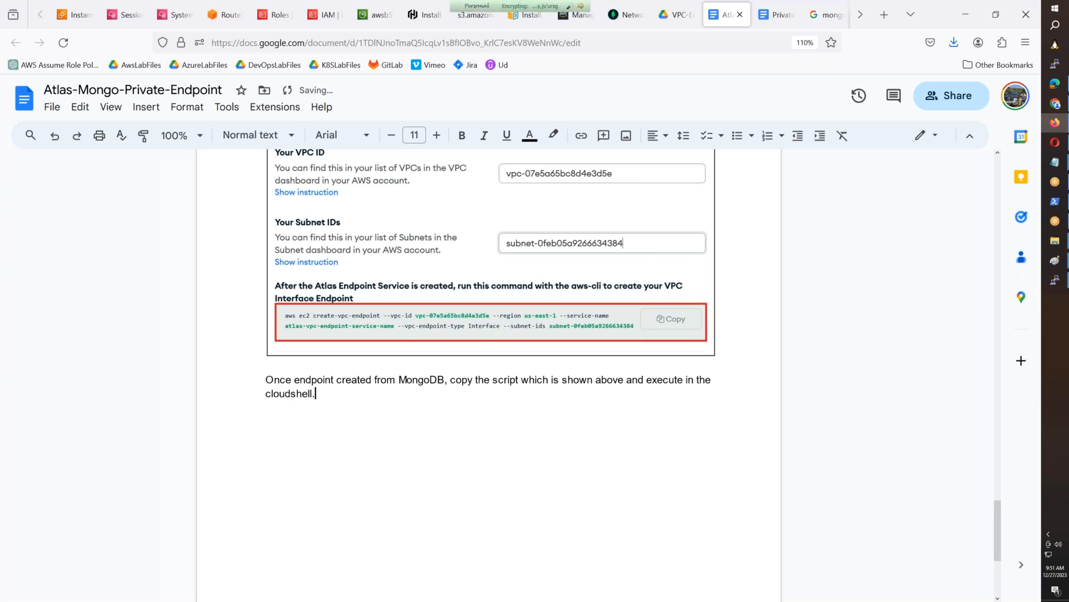
key(Return)
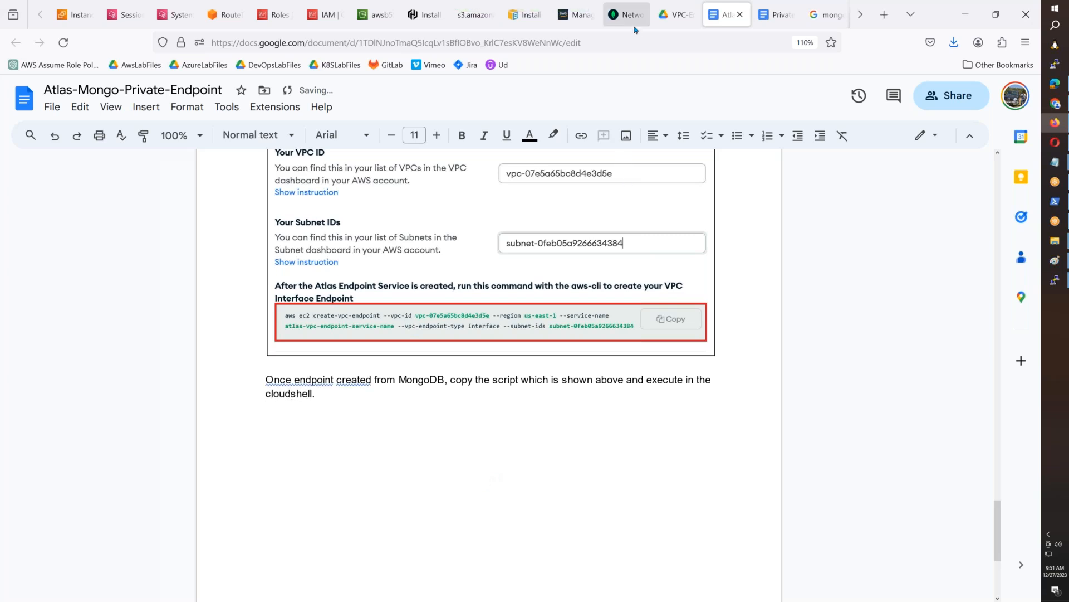
- Copy the aws ec2 create-vpc-endpoint command from the Atlas dialog and paste it below the note in the document
click(626, 15)
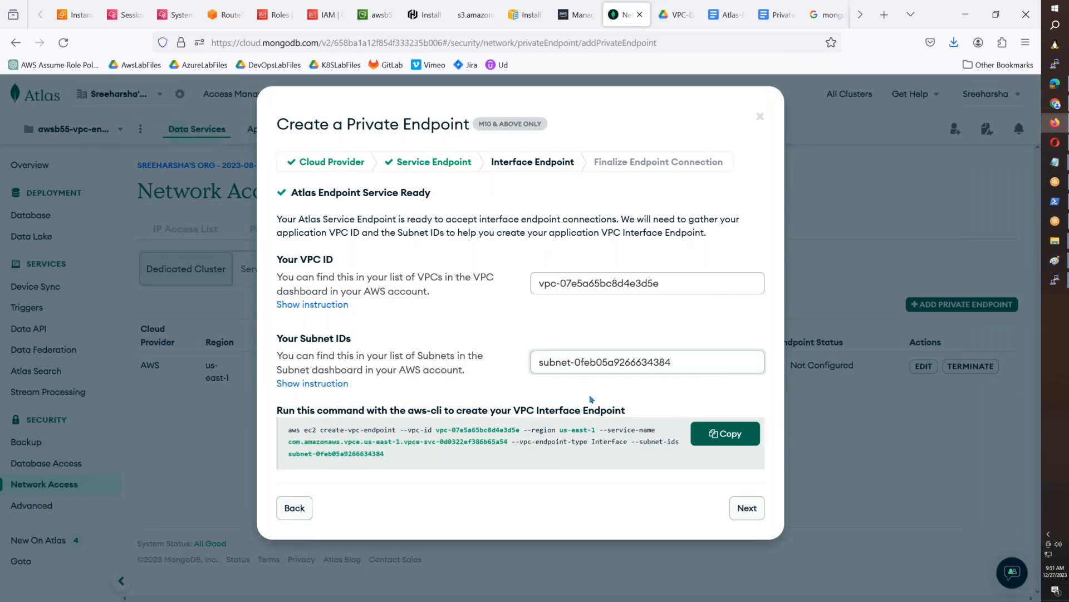
click(724, 444)
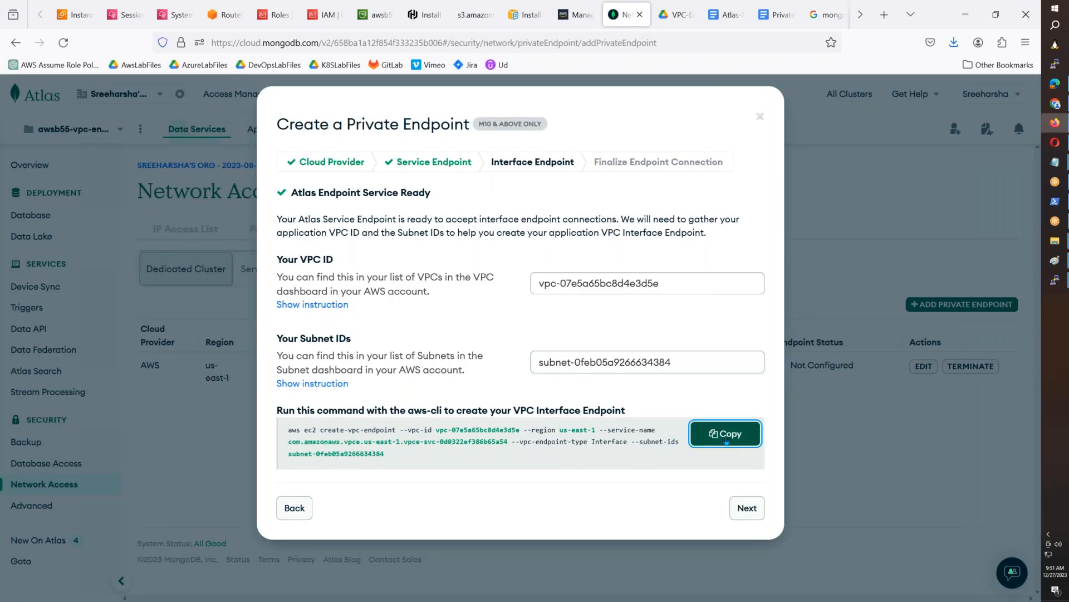
click(731, 23)
key(ctrl+v)
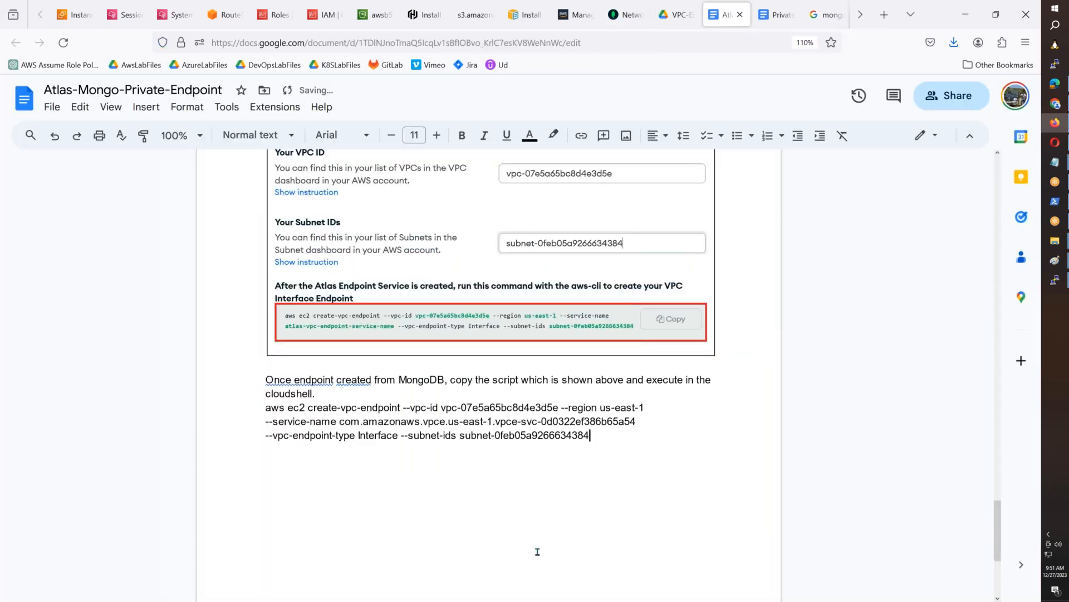
key(Return)
- Open AWS CloudShell in the IAM console and enlarge its pane to fill most of the page
click(629, 14)
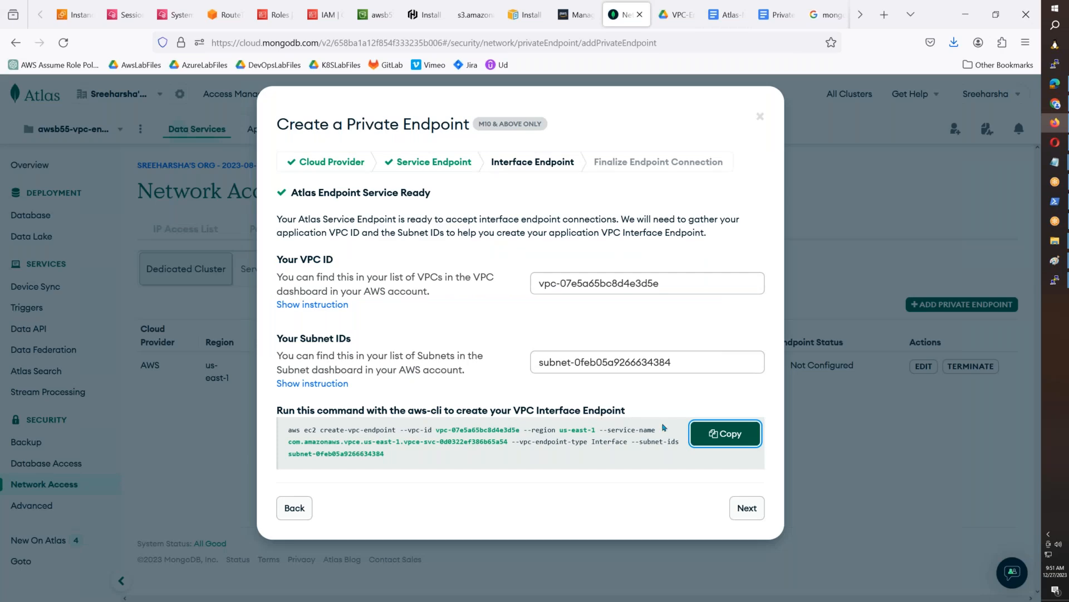
click(320, 19)
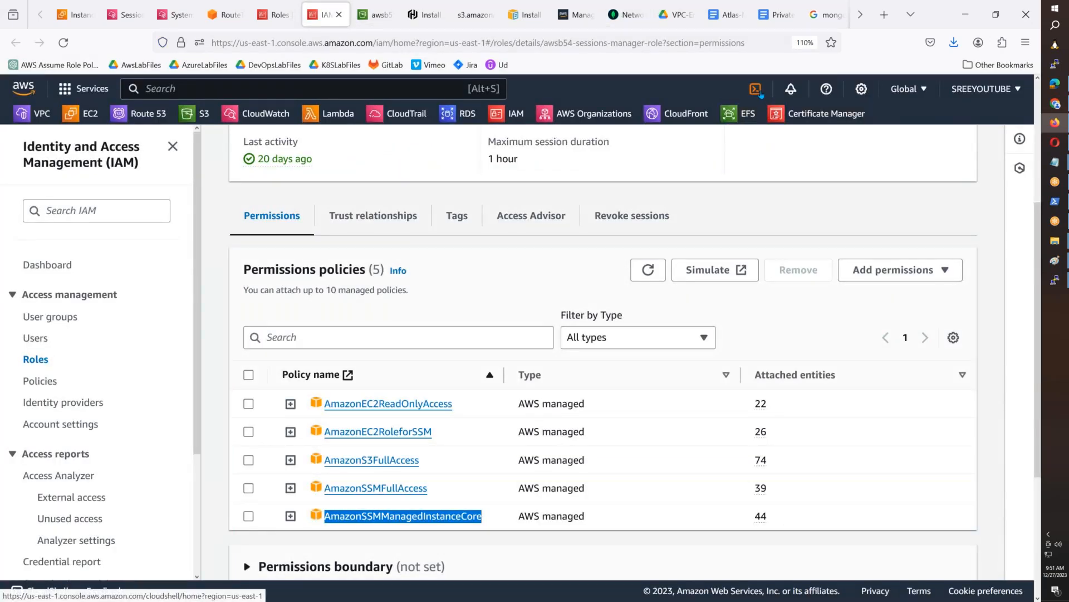
click(756, 90)
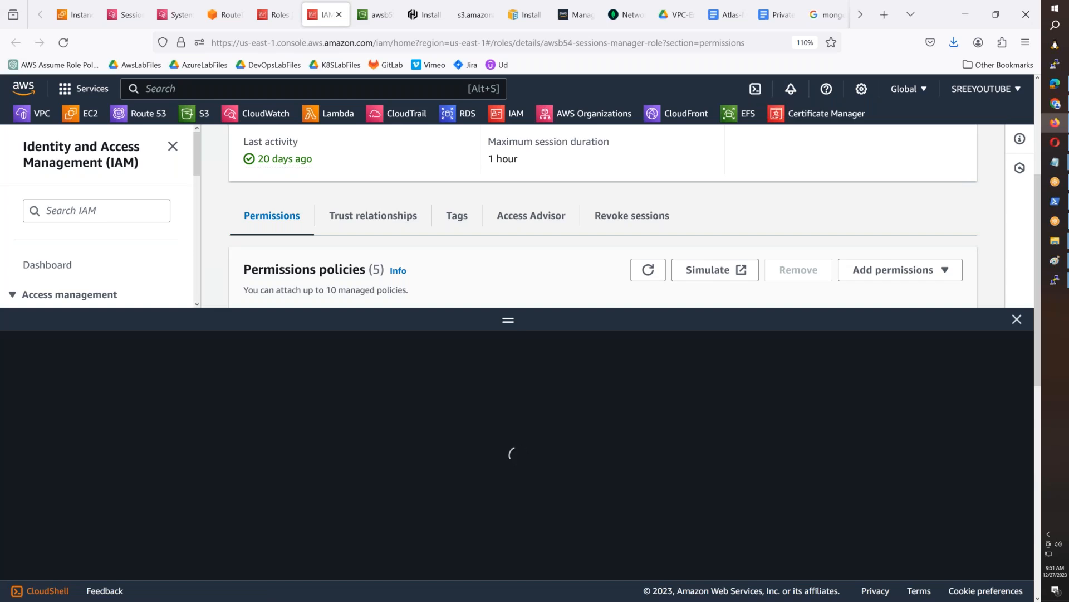
drag(510, 323, 508, 145)
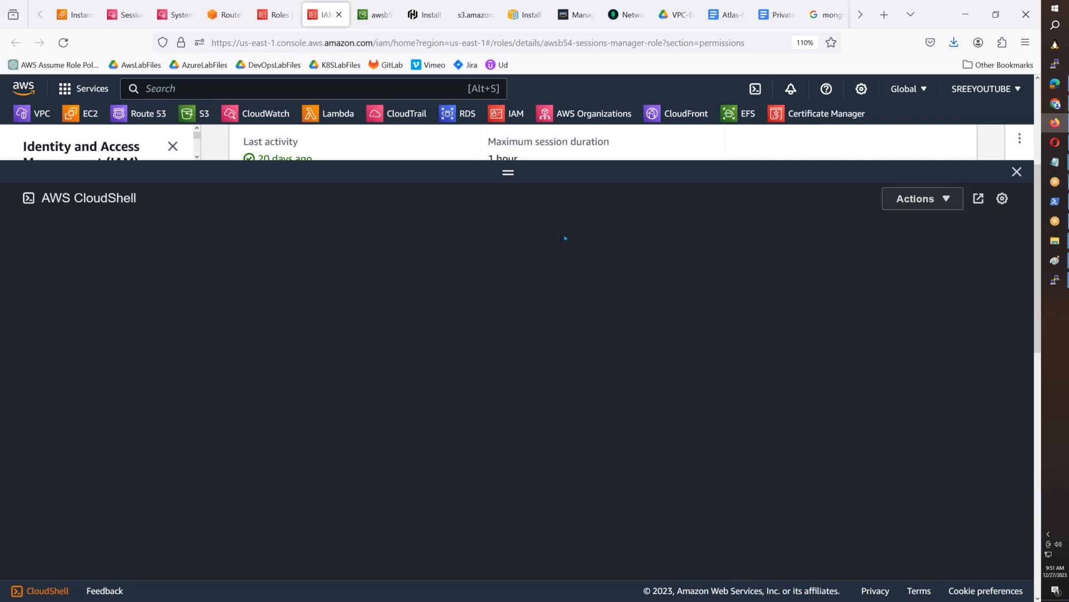
click(621, 15)
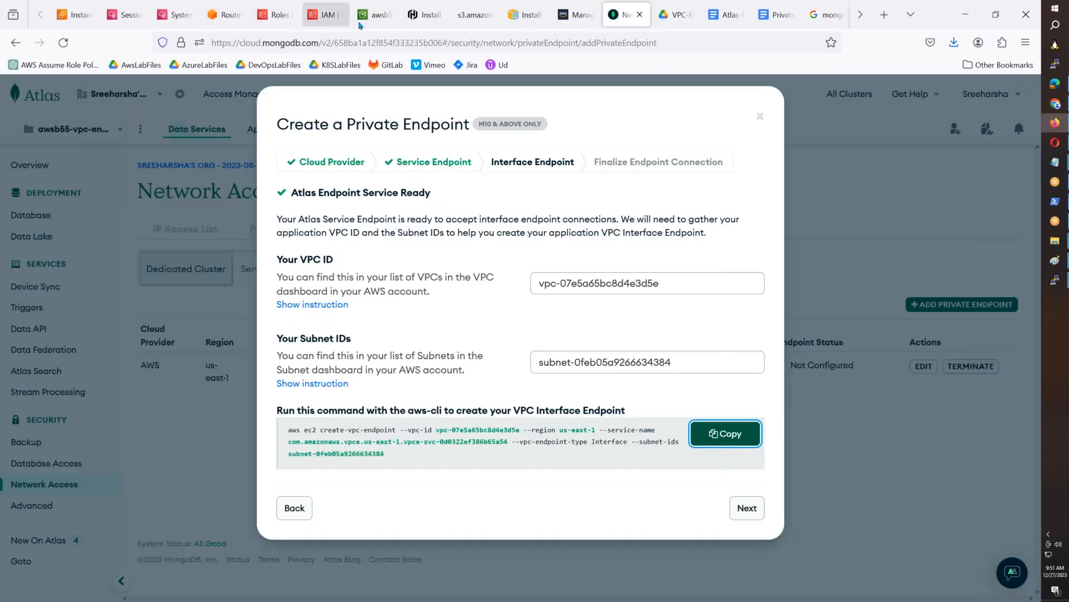
click(378, 17)
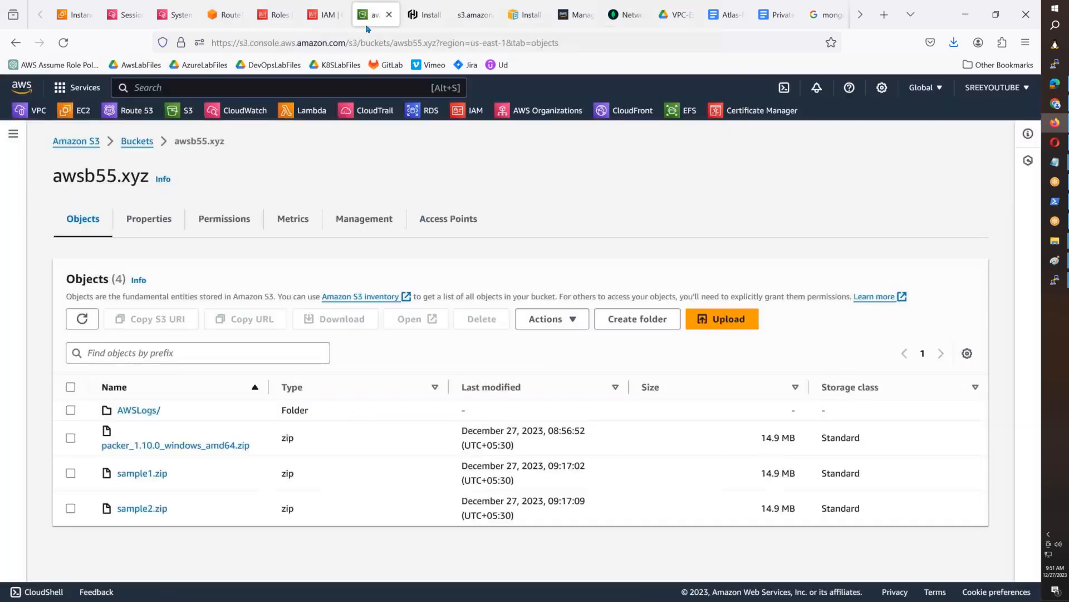
click(319, 20)
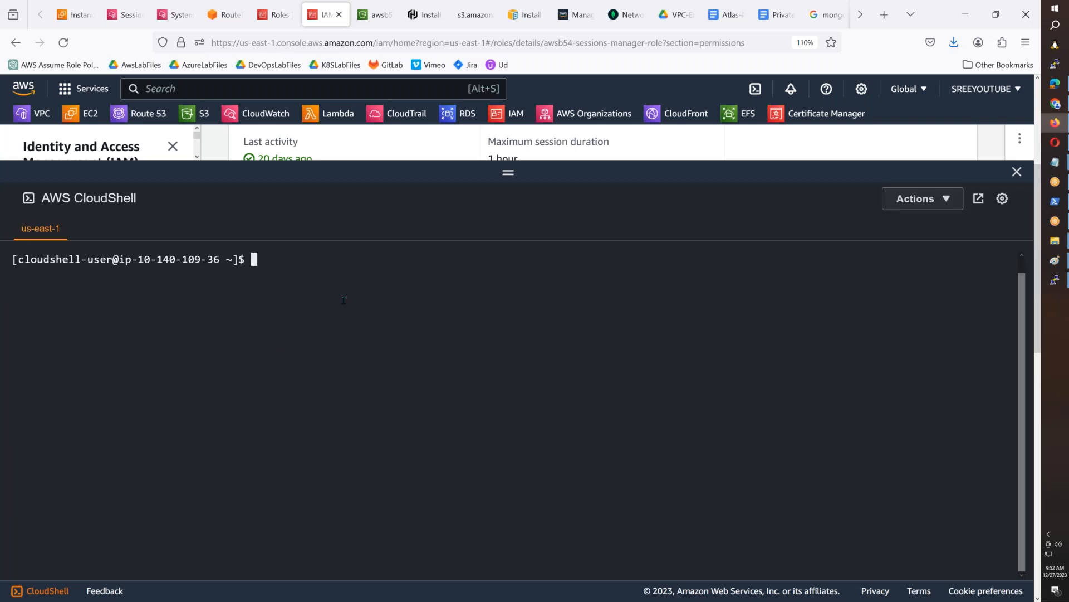
- Run the copied aws ec2 create-vpc-endpoint command in CloudShell and page to the end of its output
key(ctrl+v)
key(Return)
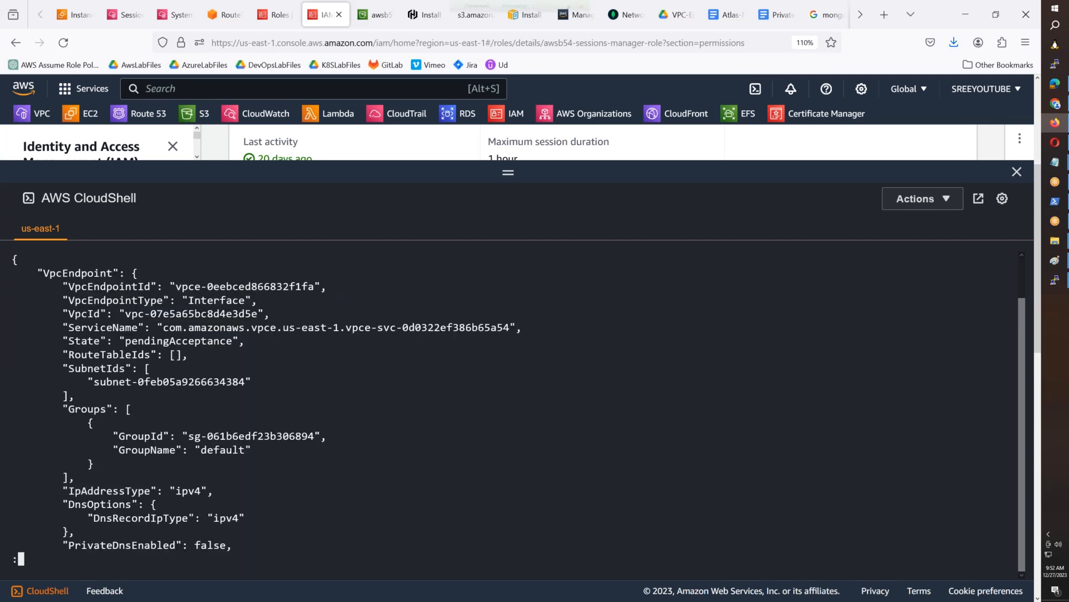
key(space)
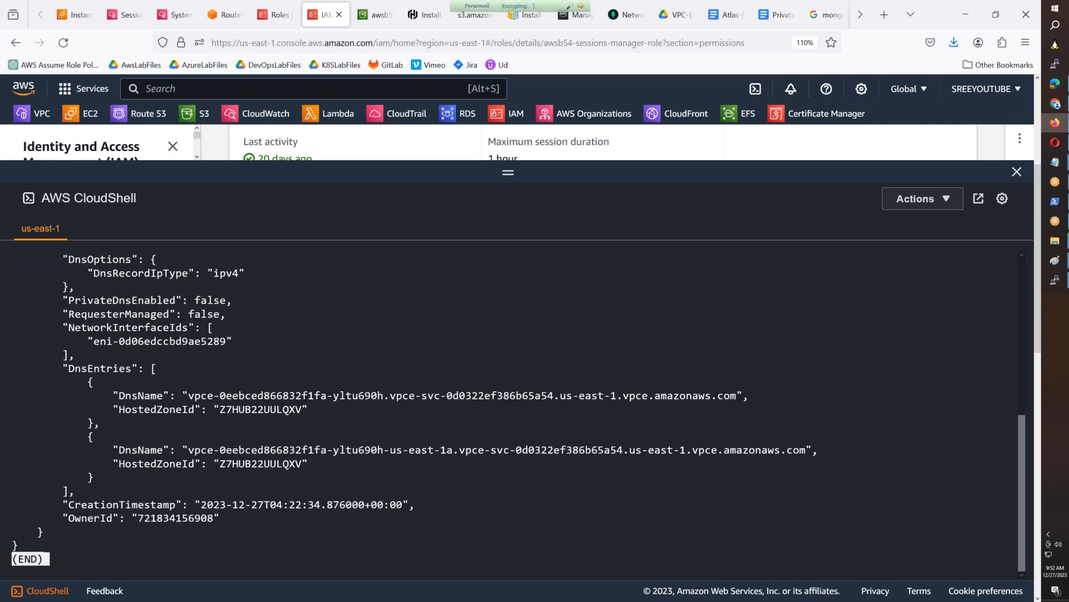
- Exit the command output, then bring a CloudShell screenshot into Paint and select the area around the create-vpc-endpoint command
key(q)
scroll(317, 393, up, 7)
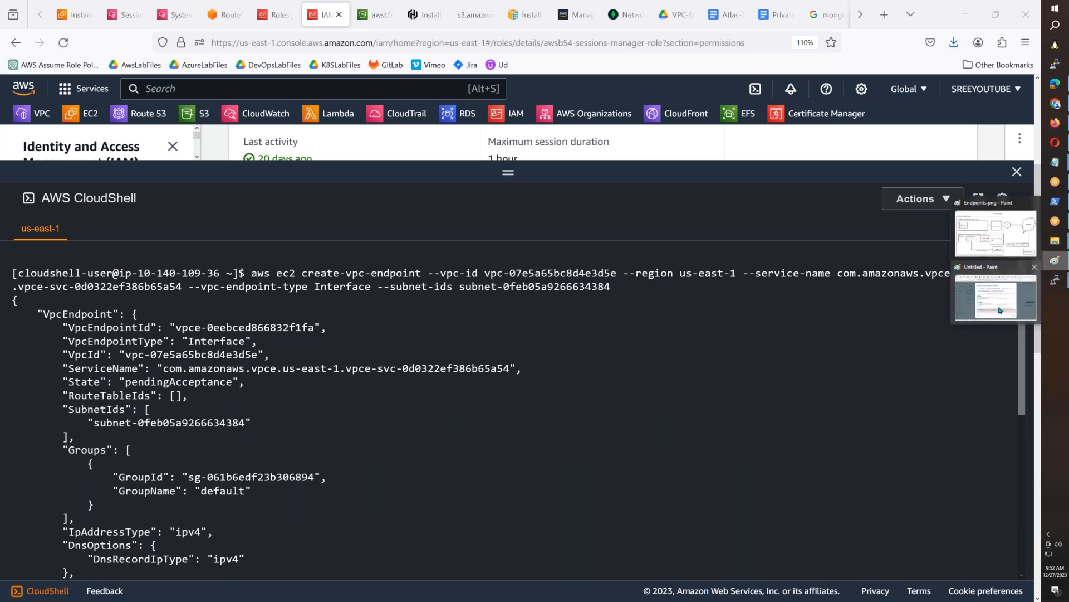
click(1055, 260)
key(ctrl+v)
click(35, 17)
click(59, 34)
mouse_move(4, 203)
mouse_down()
mouse_move(596, 341)
mouse_move(1041, 320)
mouse_up()
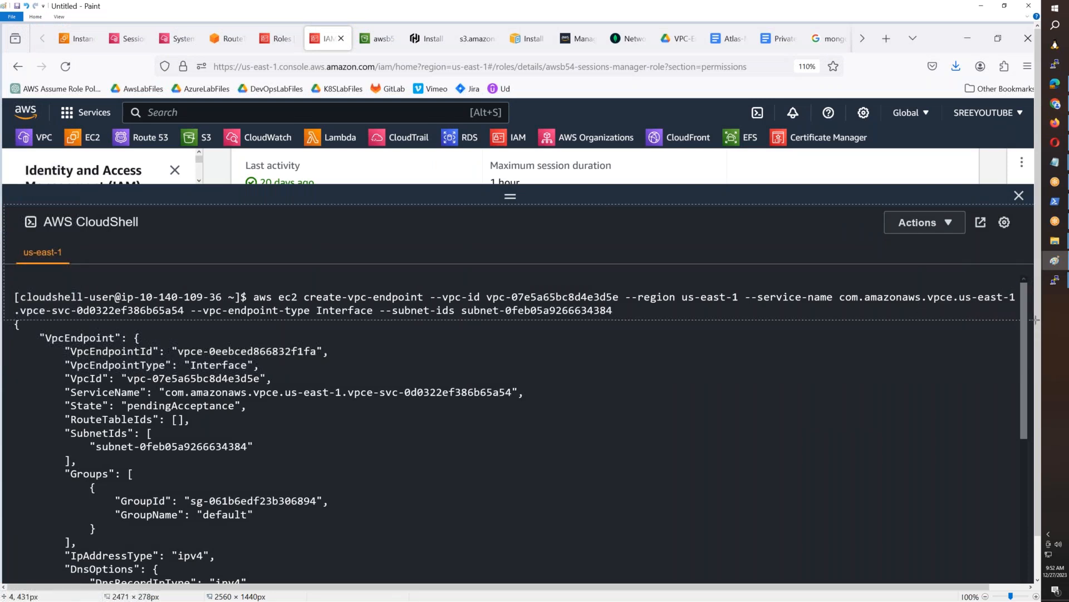
- Paste the selected CloudShell screenshot area below the command in the Atlas-Mongo-Private-Endpoint document
click(1055, 122)
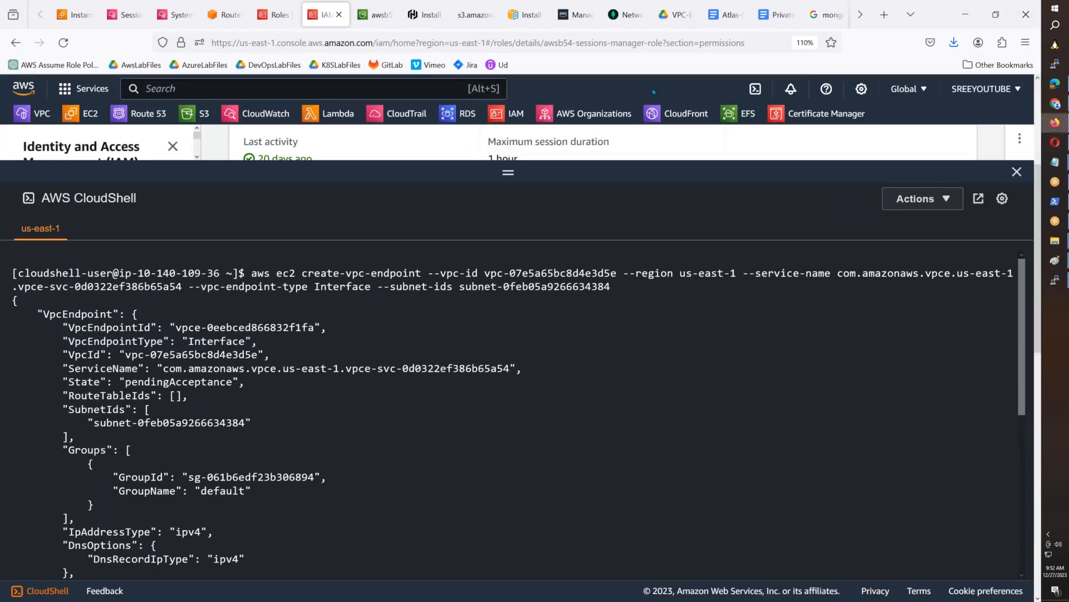
click(727, 15)
key(ctrl+v)
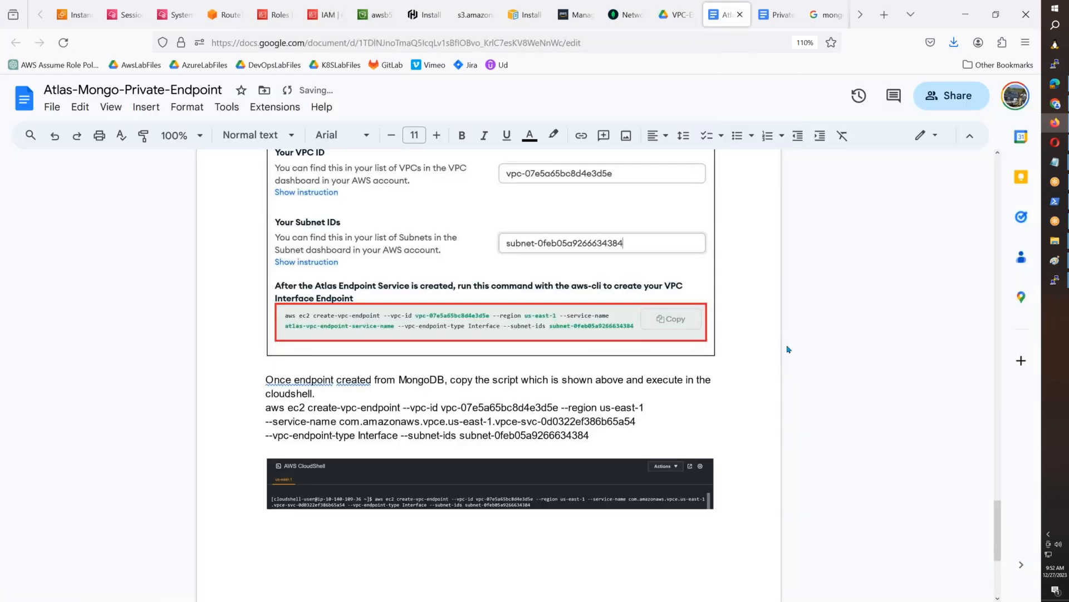
- Advance the Atlas private endpoint dialog to Finalize Endpoint Connection and place the cursor in the VPC Endpoint ID field
click(624, 15)
click(746, 508)
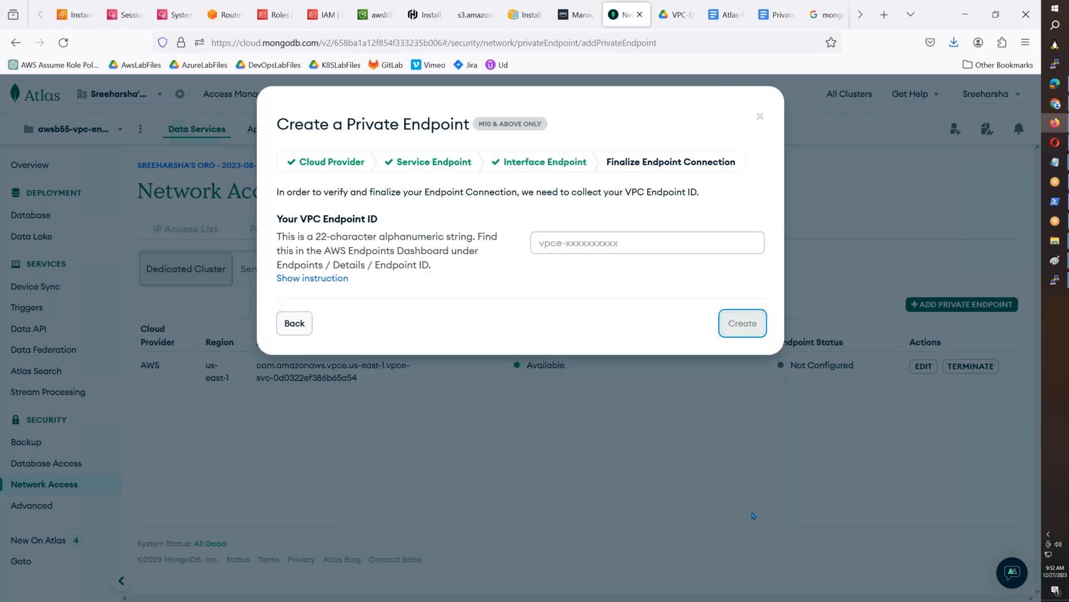
click(587, 247)
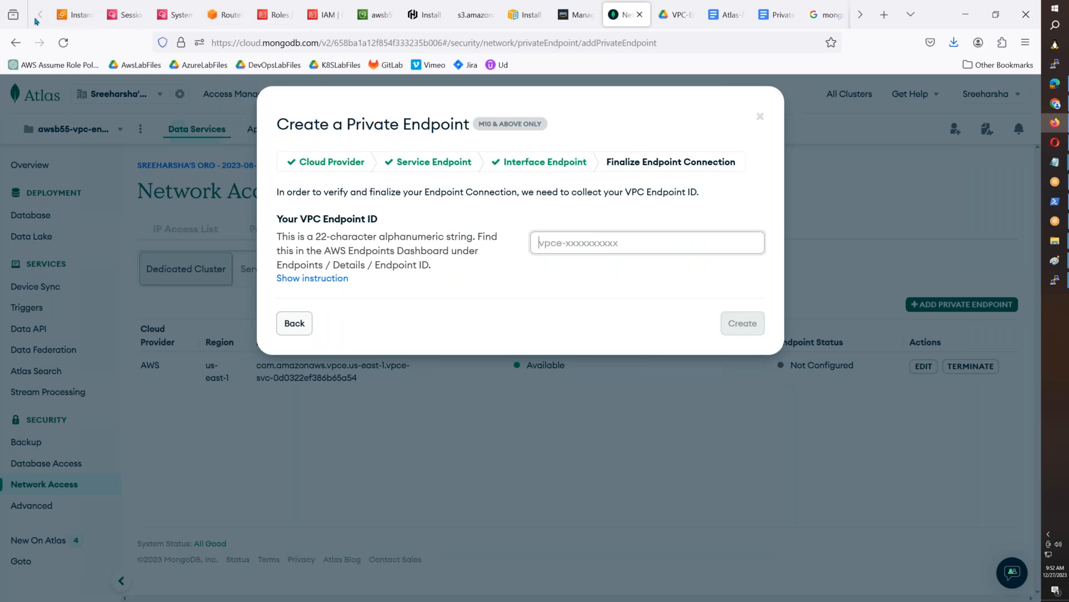
- Switch to the VPC console and open its Endpoints list
click(78, 18)
click(134, 16)
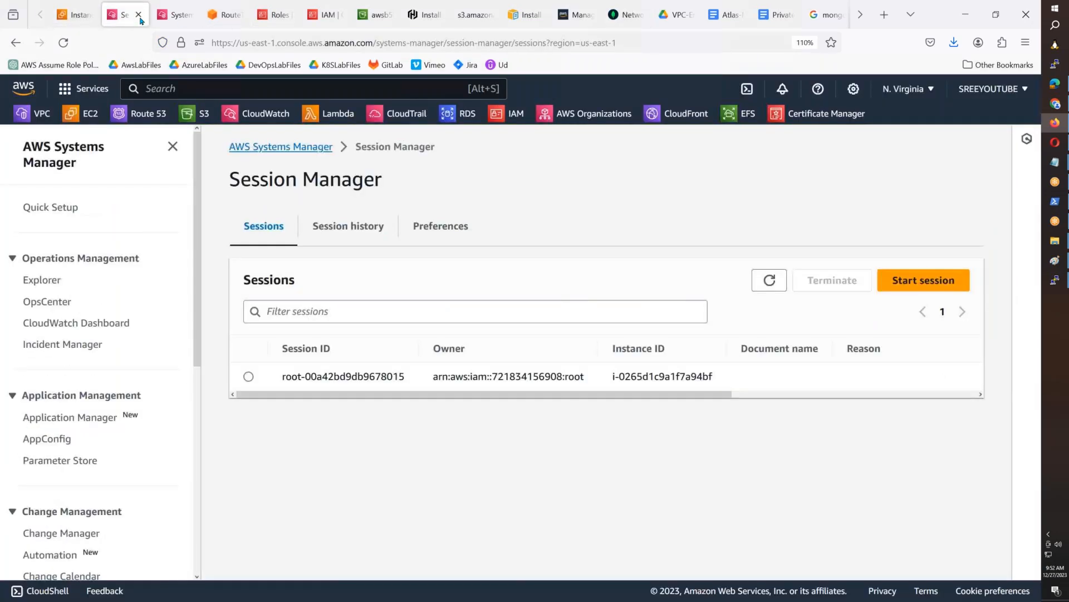
click(173, 17)
click(236, 21)
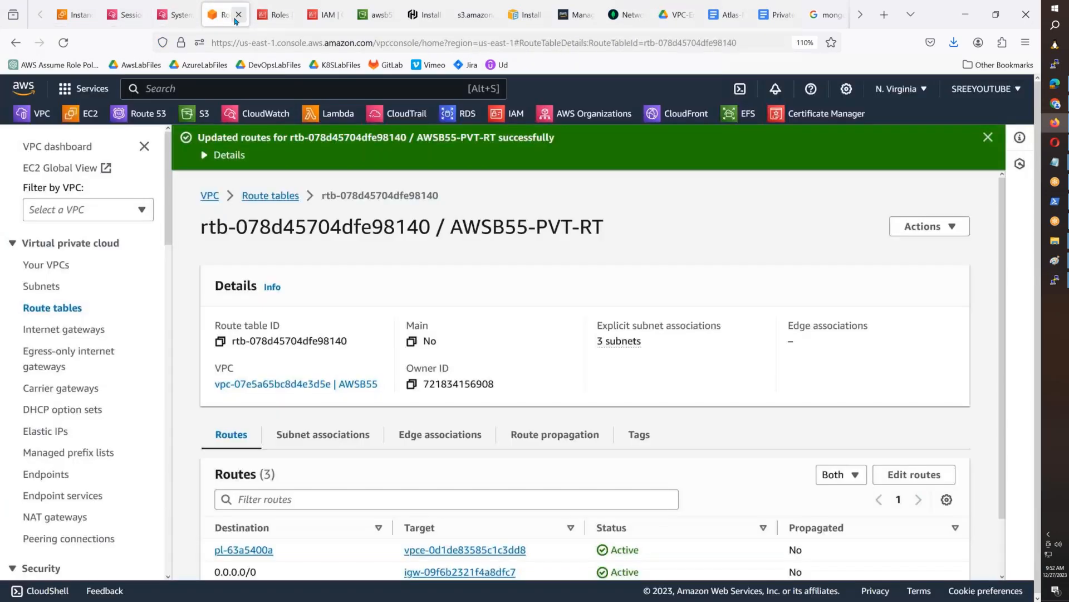
click(189, 21)
click(228, 23)
scroll(83, 251, down, 3)
click(56, 326)
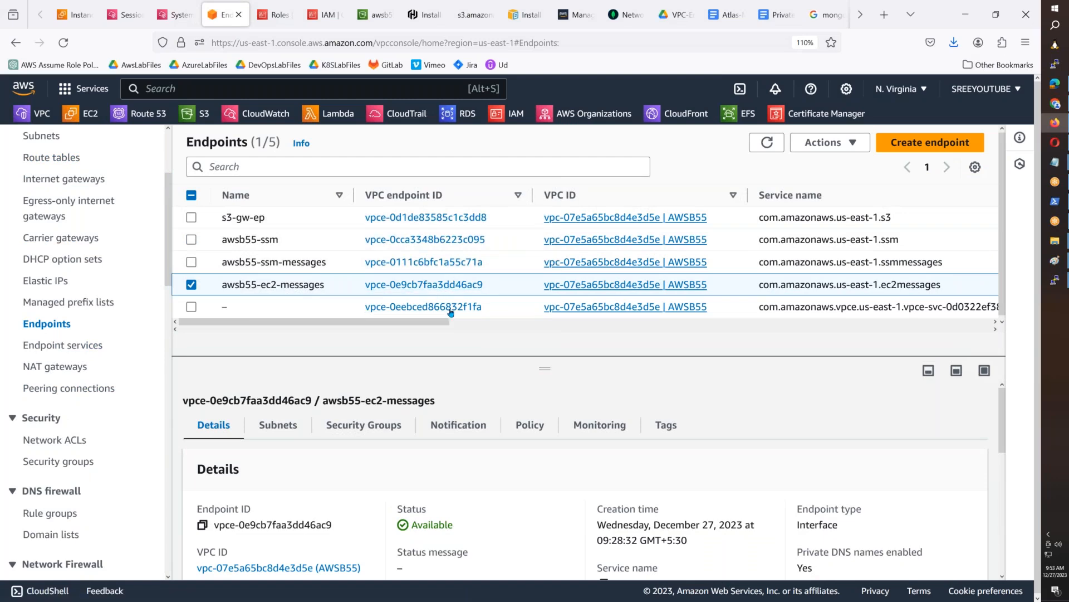
- Copy the unnamed endpoint's ID and filter the Endpoints list by vpce-0eebced866832f1fa
drag(462, 325, 330, 330)
drag(485, 310, 360, 304)
key(ctrl+c)
click(210, 167)
key(ctrl+v)
key(Return)
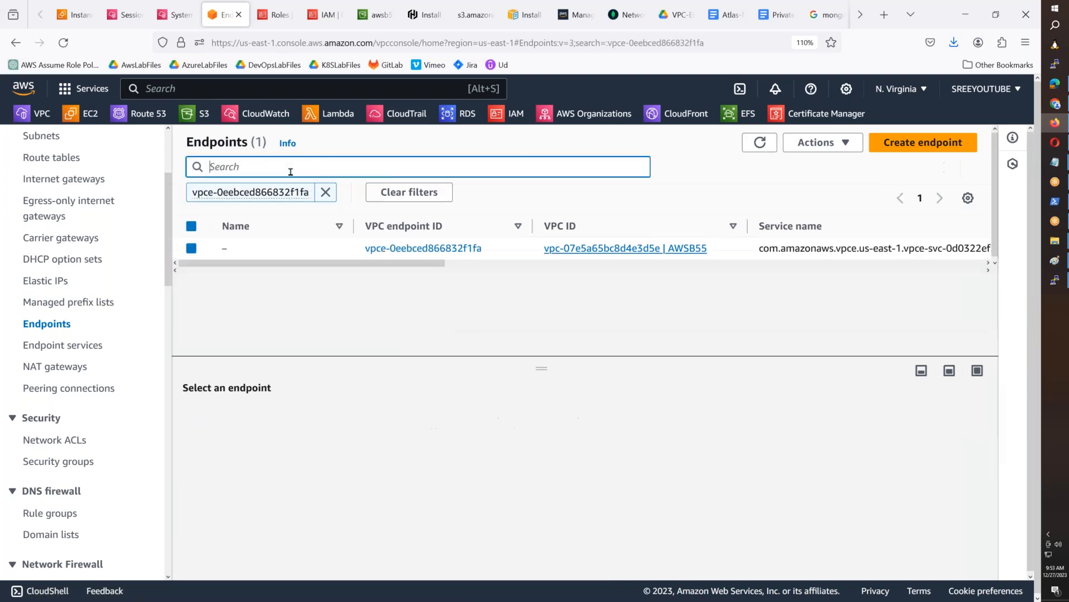
- Write "Check our VPC Endpoints and it will show a new VPC Endpoint" below the CloudShell screenshot in the document
click(726, 15)
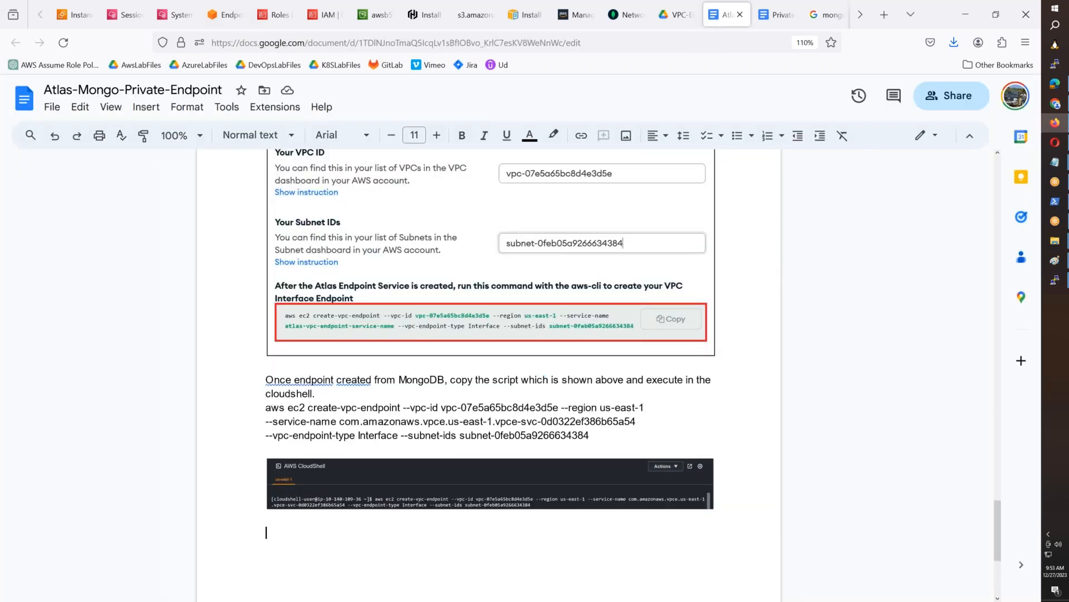
text(Check our VPC Endpoints and )
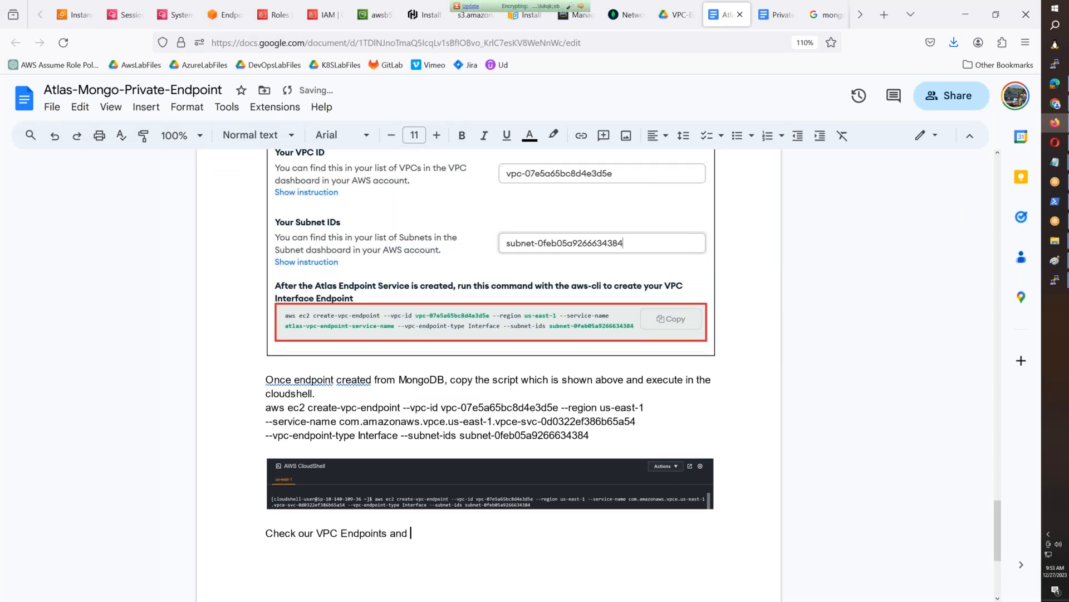
text(it will show a new V)
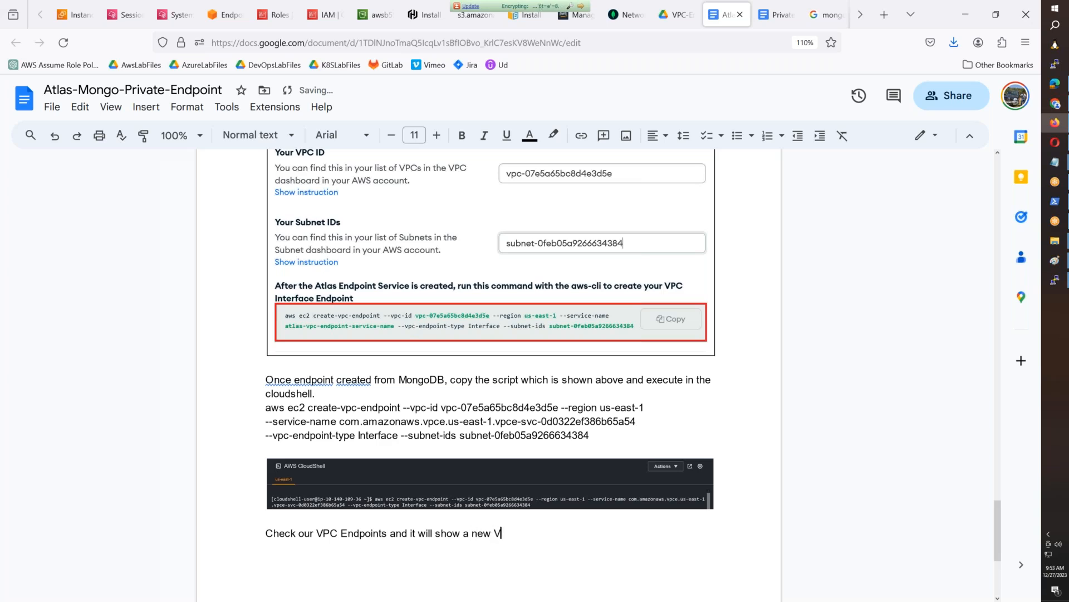
text(PC Endpoint. Copy )
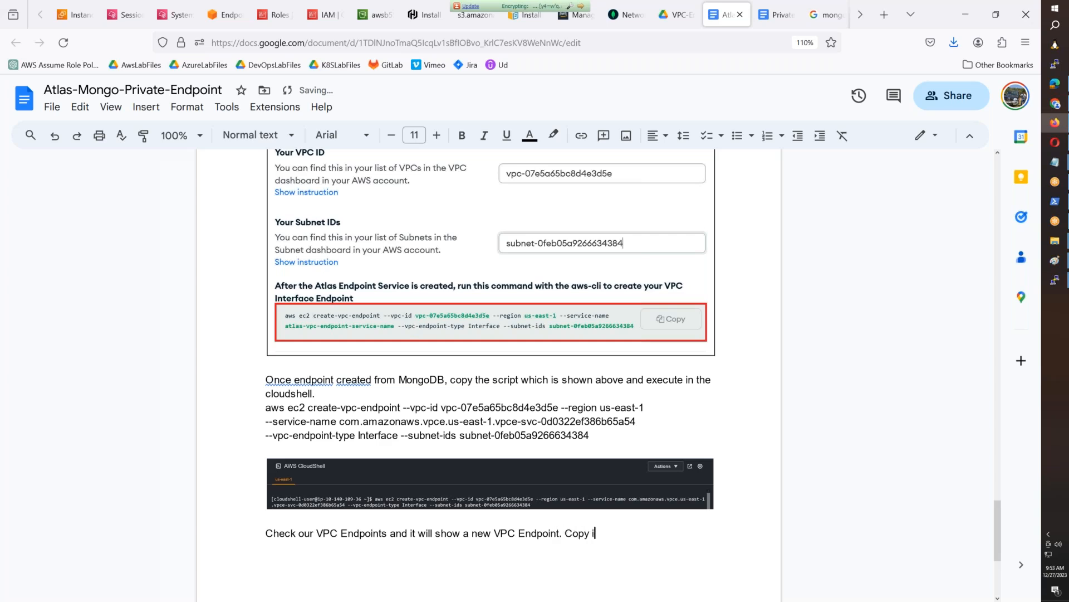
text(the endpoint name star)
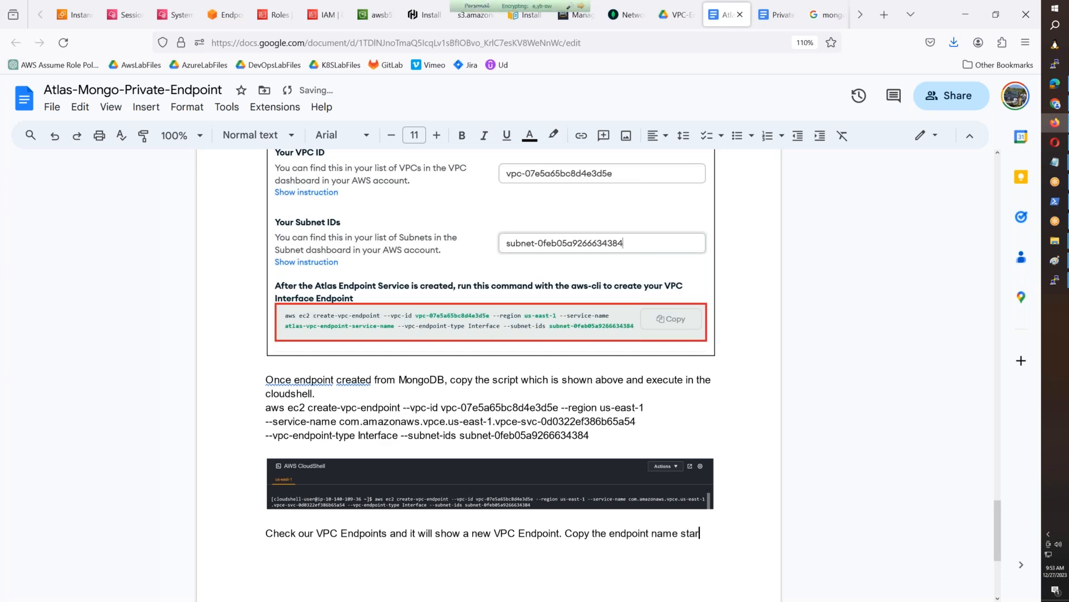
- Continue the note with ". Copy the endpoint name starting with vpce-xxxx" and start a new line
text(ting with )
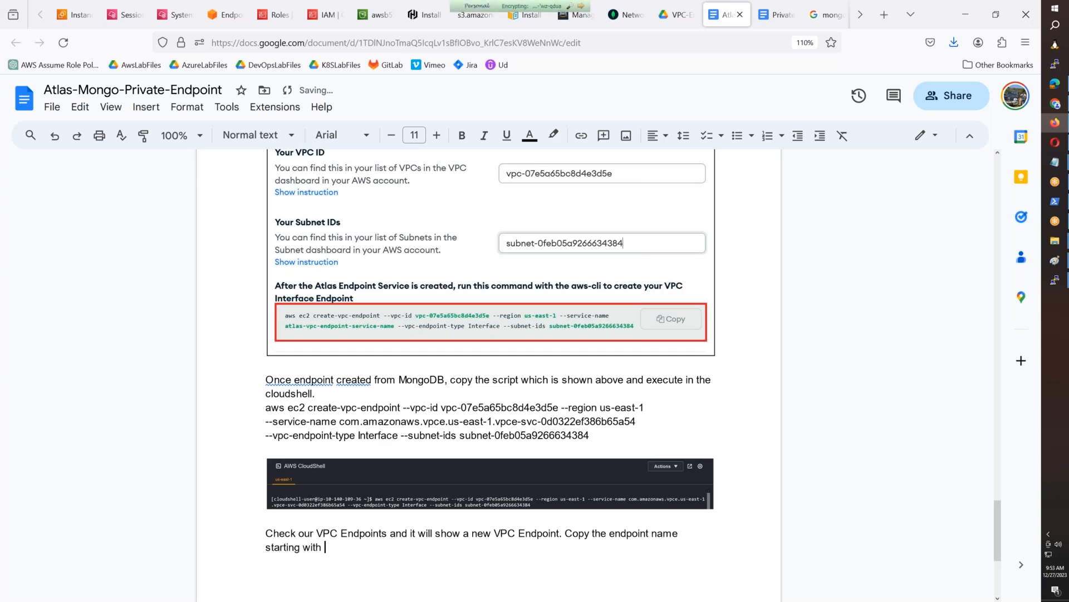
text(vpce-xxxx)
key(Return)
- Paste a screenshot of the filtered VPC Endpoints list into Paint
click(139, 16)
click(177, 22)
click(206, 22)
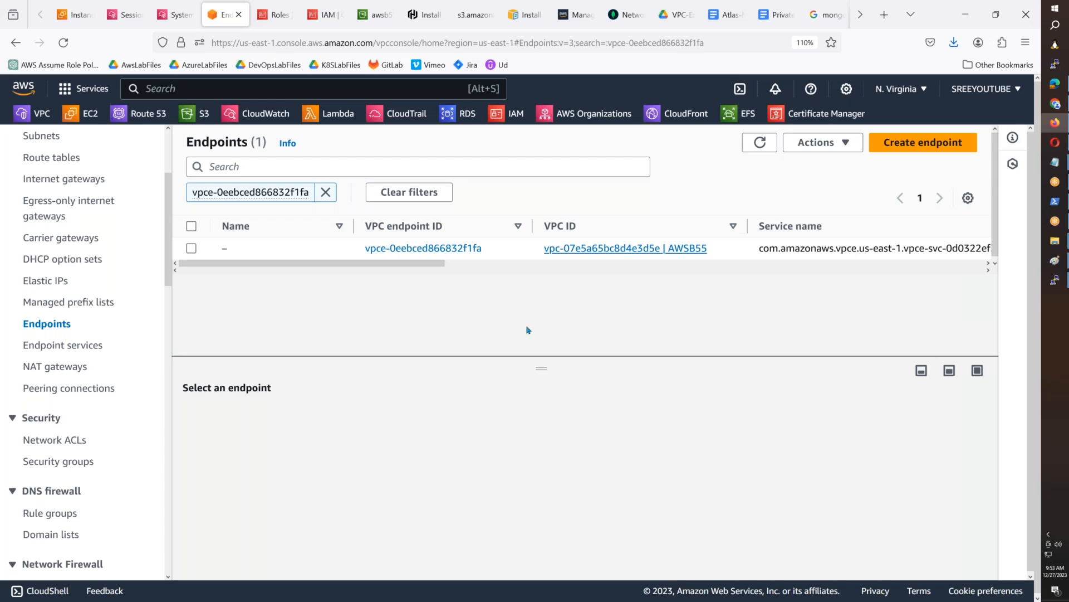
click(1055, 260)
key(ctrl+v)
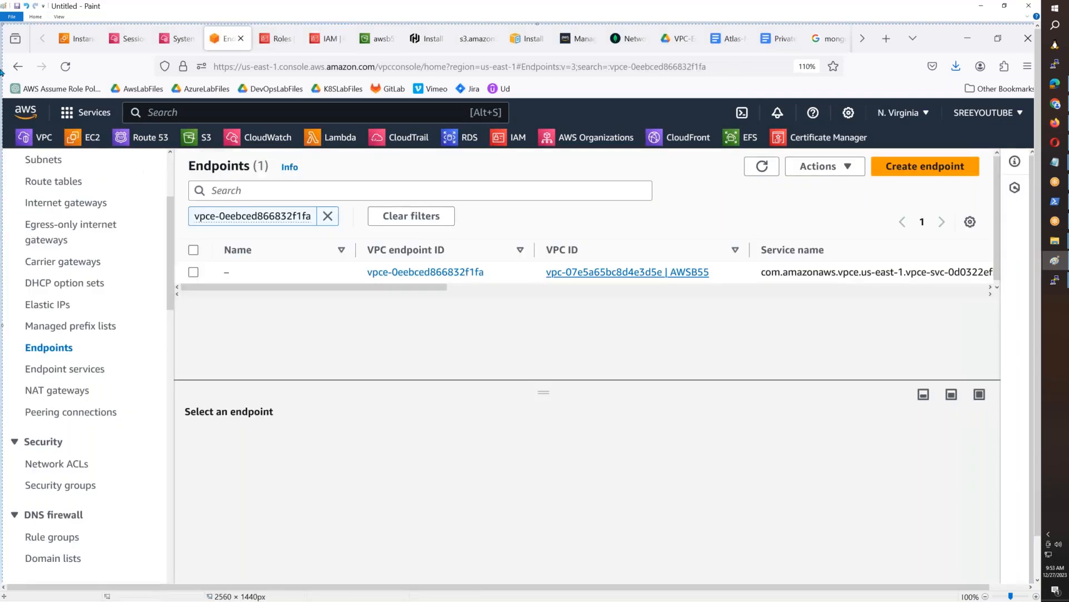
- Draw a red rectangle around the VPC endpoint ID vpce-0eebced866832f1fa in the Paint screenshot
click(39, 17)
click(193, 28)
mouse_move(174, 151)
mouse_down()
mouse_move(371, 266)
mouse_move(930, 301)
mouse_move(991, 287)
mouse_up()
click(35, 16)
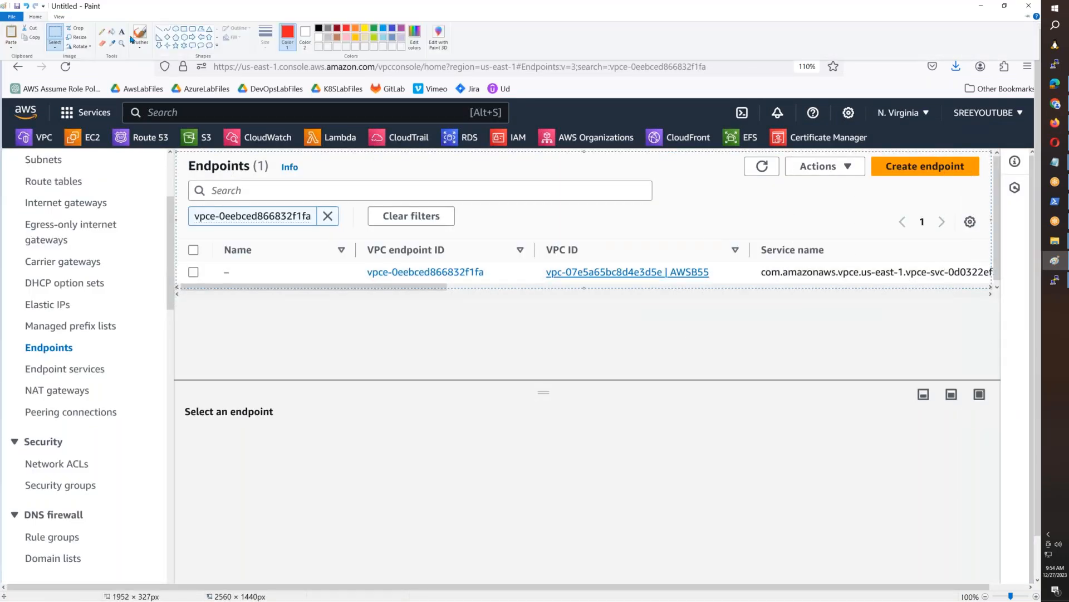
click(190, 37)
click(35, 17)
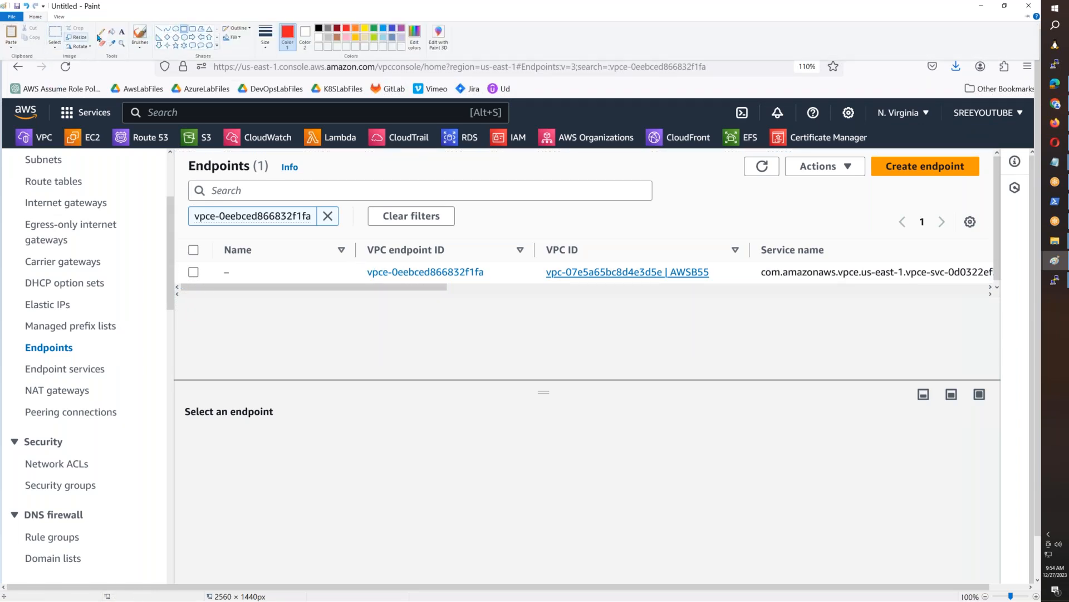
click(186, 29)
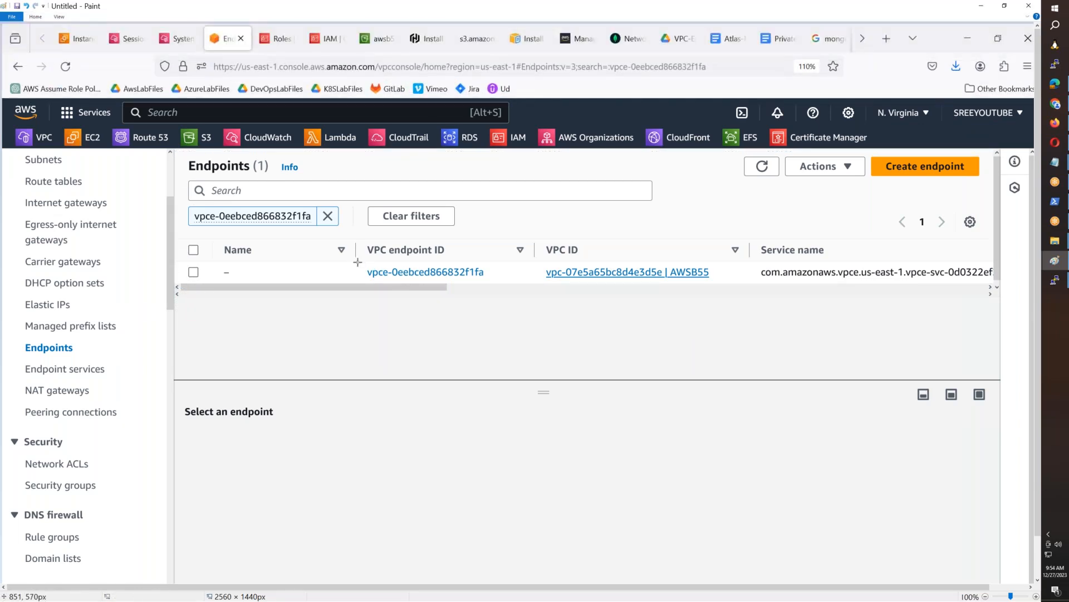
drag(357, 261, 500, 284)
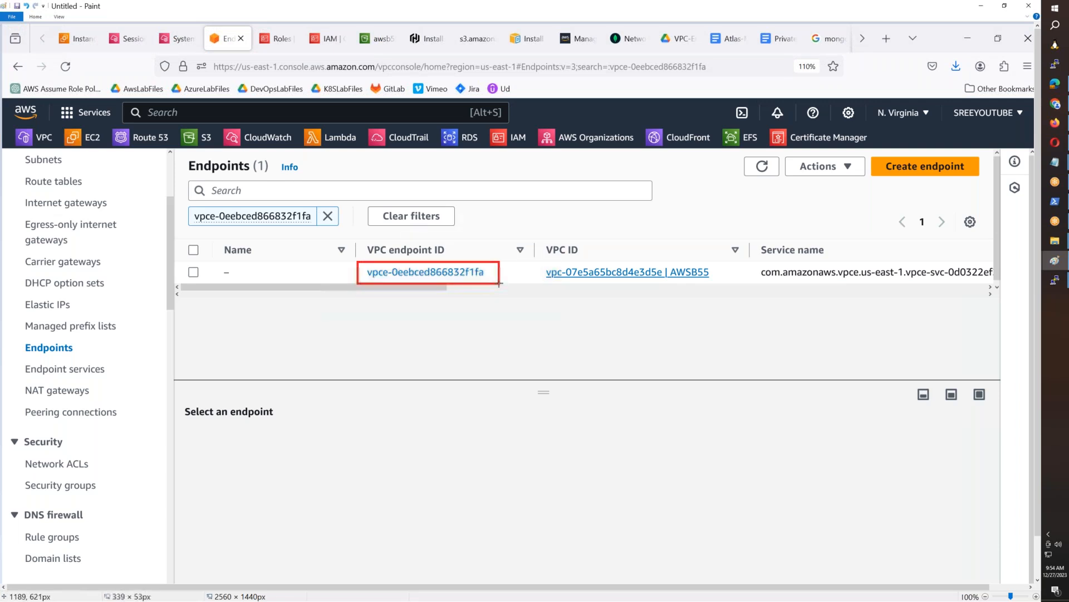
- Copy the annotated Endpoints list area from Paint into the document below the vpce-xxxx note and add a new line
click(35, 16)
click(56, 32)
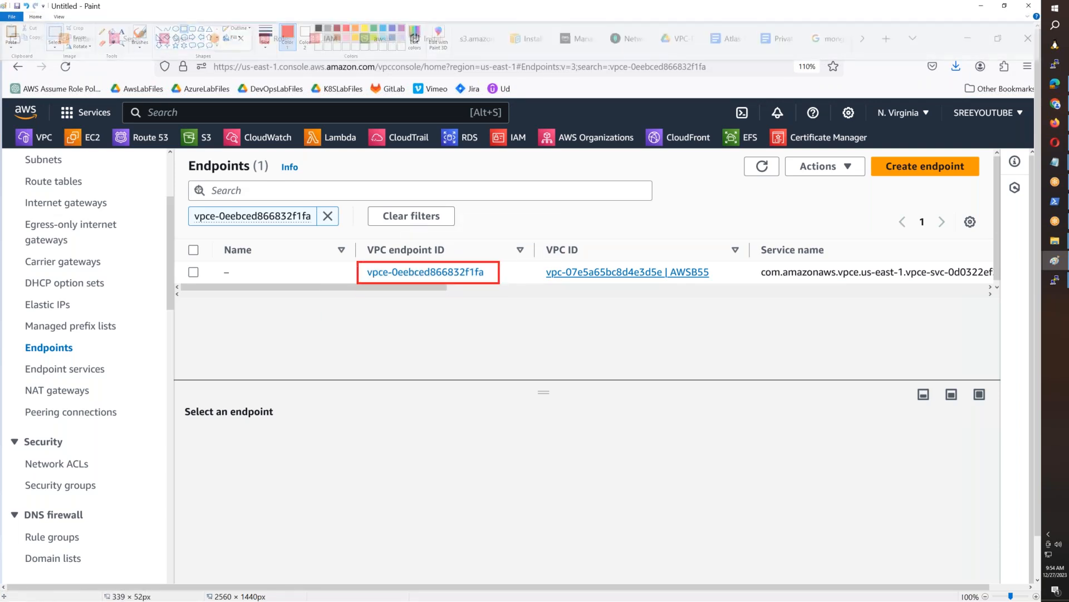
mouse_move(174, 153)
mouse_down()
mouse_move(1023, 311)
mouse_move(998, 294)
mouse_up()
click(1055, 124)
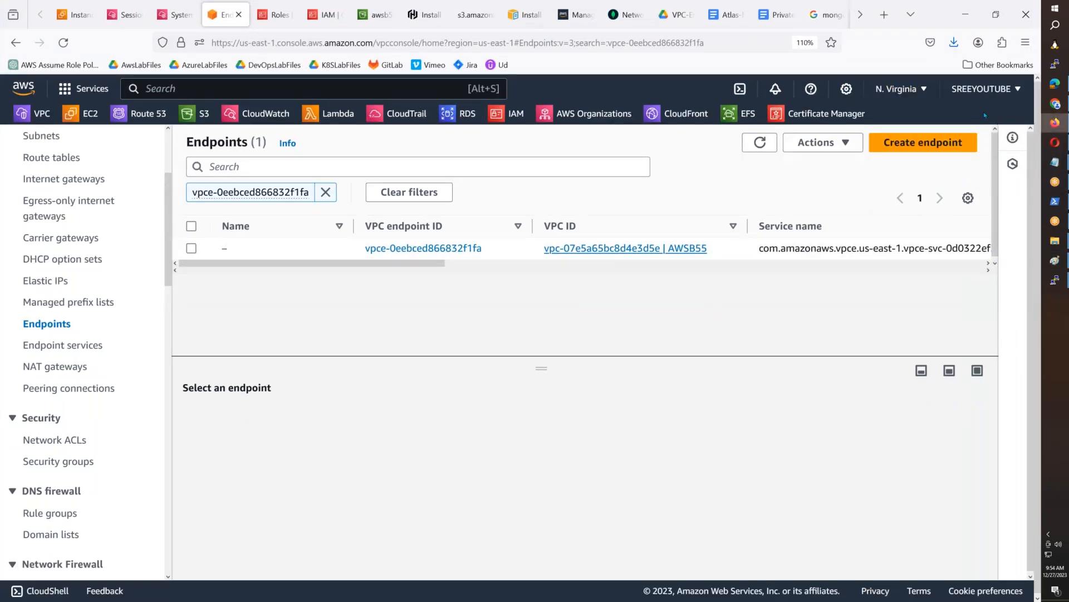
click(724, 14)
key(ctrl+v)
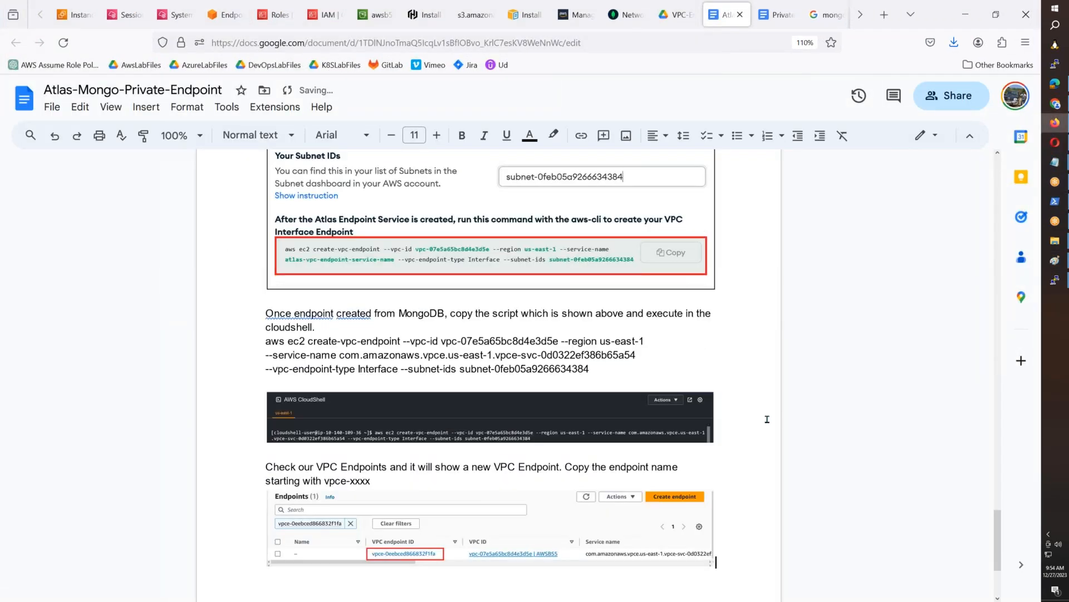
key(Return)
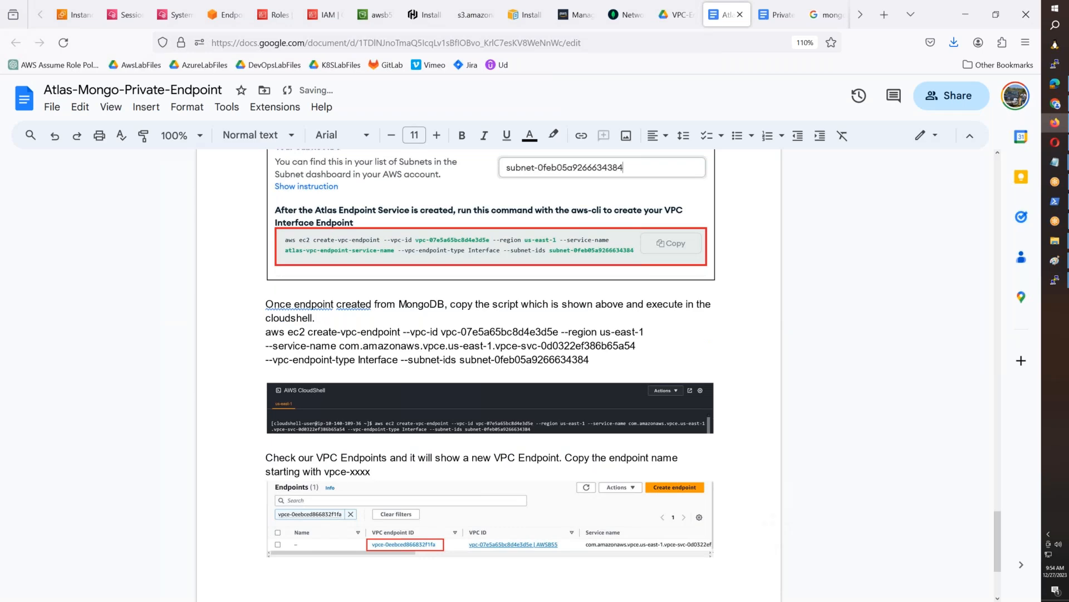
- Copy the endpoint ID vpce-0eebced866832f1fa from the VPC console into the VPC Endpoint ID field in Atlas
click(73, 17)
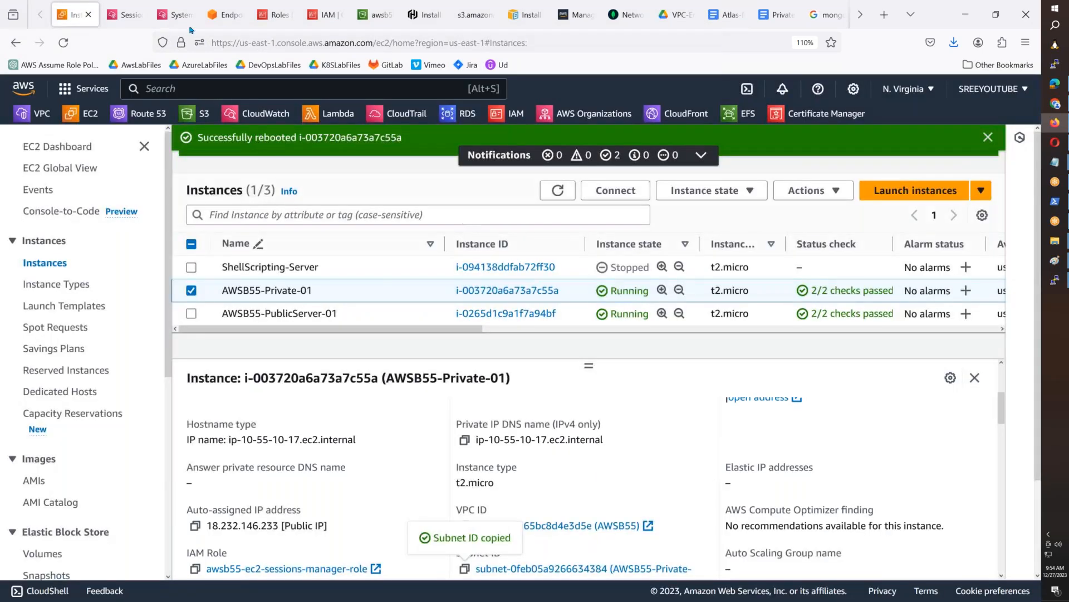
click(222, 15)
drag(492, 254, 365, 246)
key(ctrl+c)
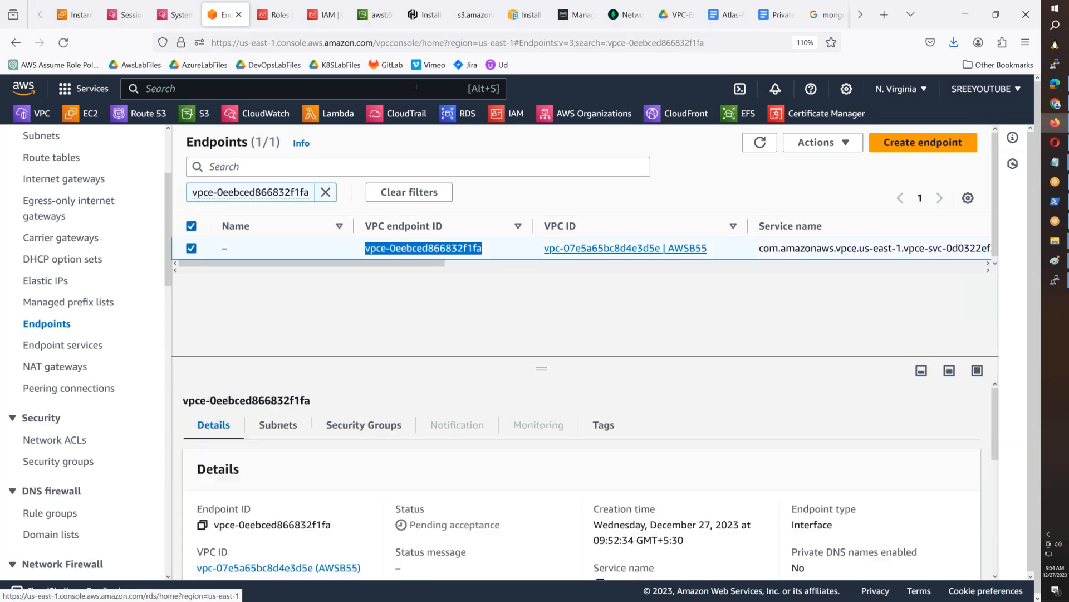
click(624, 15)
click(599, 245)
key(ctrl+v)
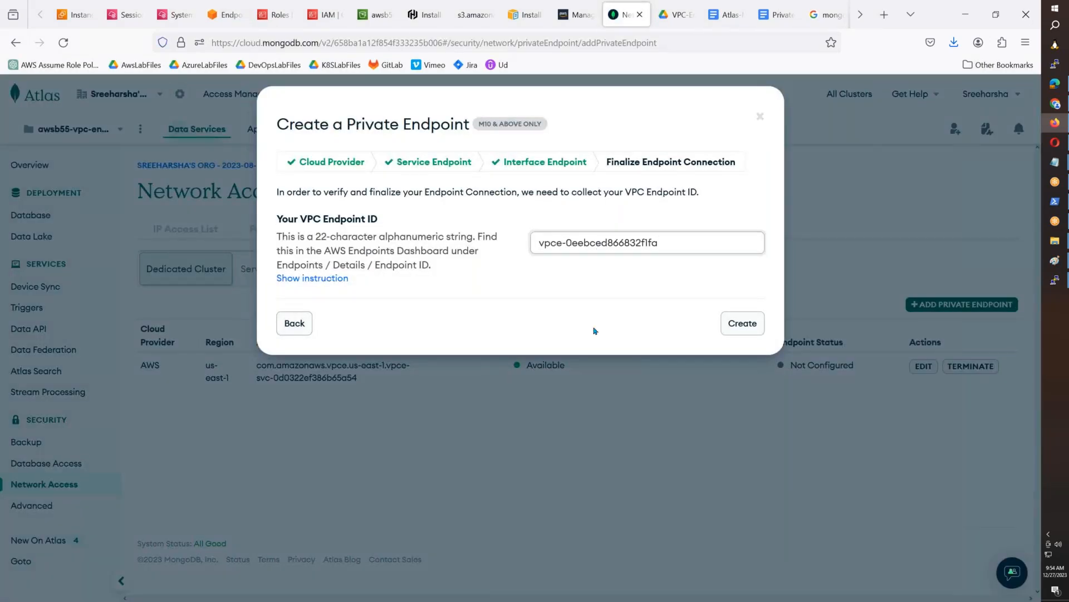
- Paste a screenshot of the Atlas page into Paint and select the Create a Private Endpoint dialog area
click(1059, 265)
click(1003, 315)
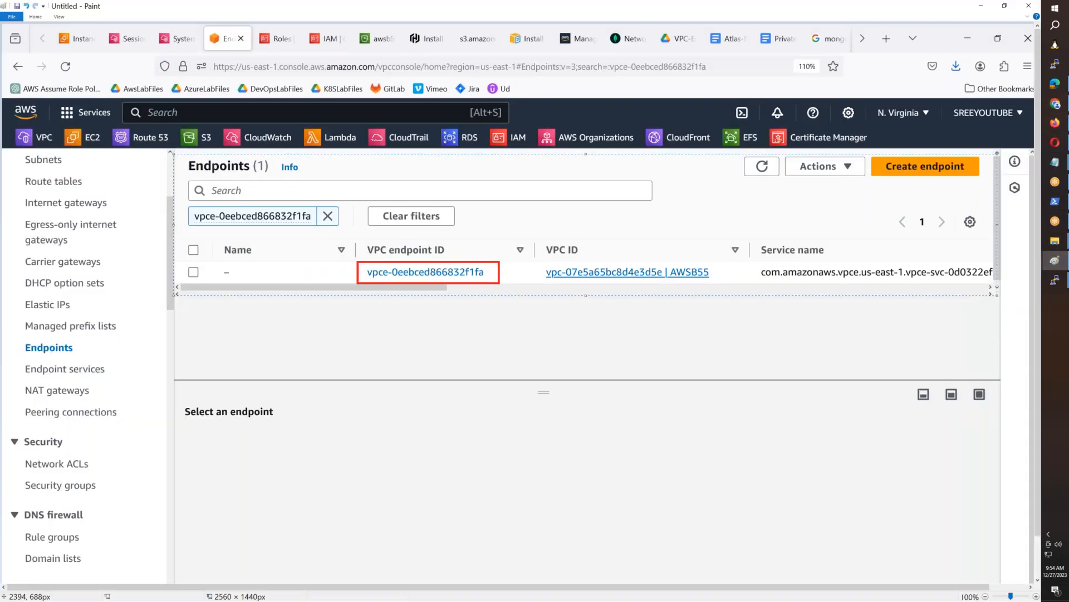
key(ctrl+v)
click(35, 18)
click(54, 35)
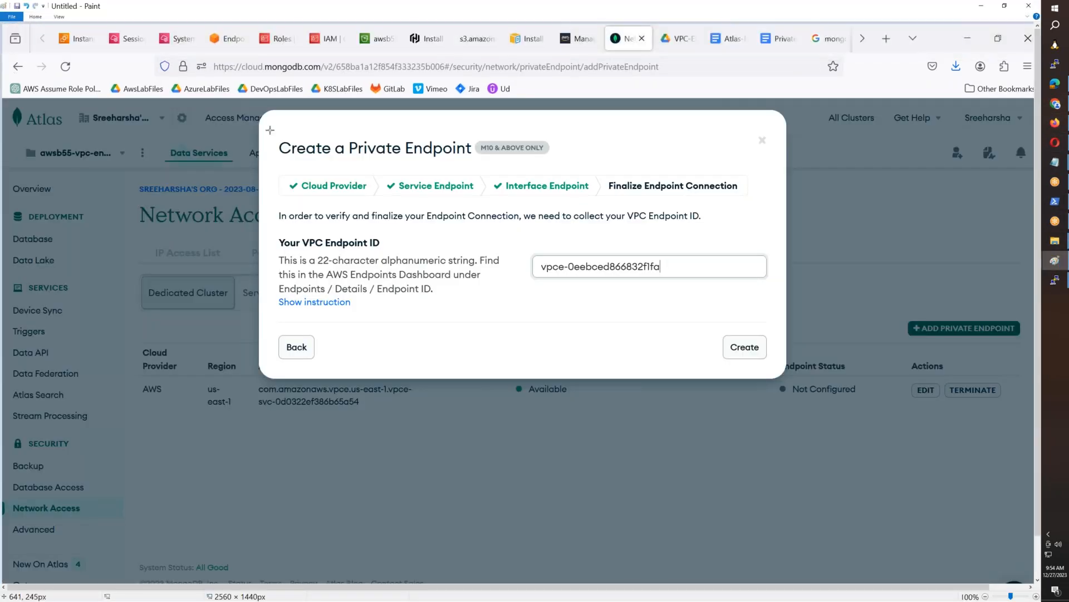
mouse_move(270, 132)
mouse_down()
mouse_move(429, 253)
mouse_move(735, 342)
mouse_move(778, 366)
mouse_up()
- Paste the Create a Private Endpoint dialog image into the document and shrink it to about four fifths of its width
click(1055, 123)
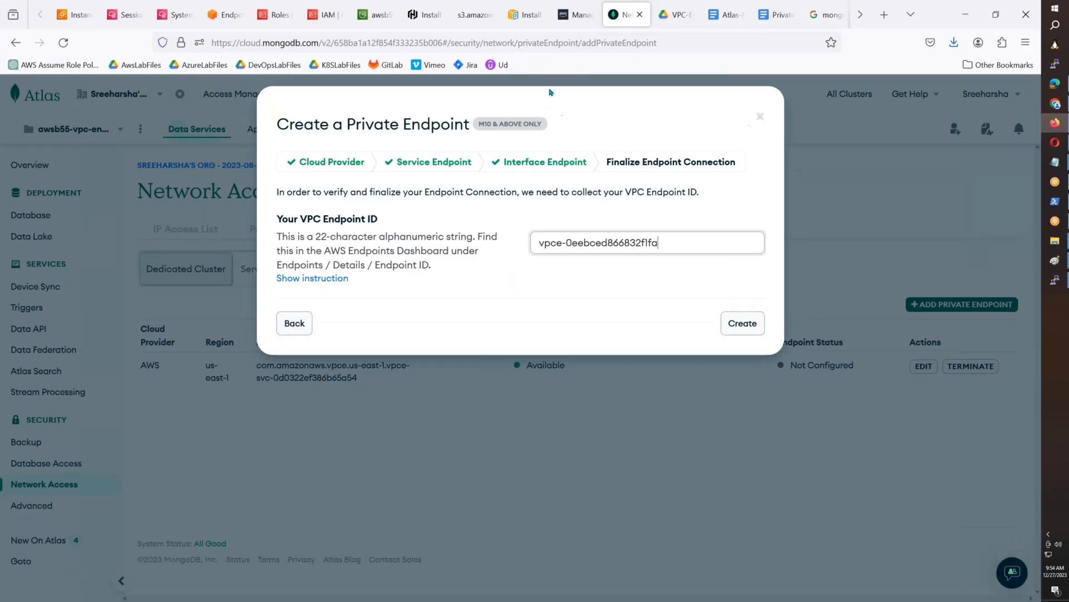
click(720, 17)
key(ctrl+v)
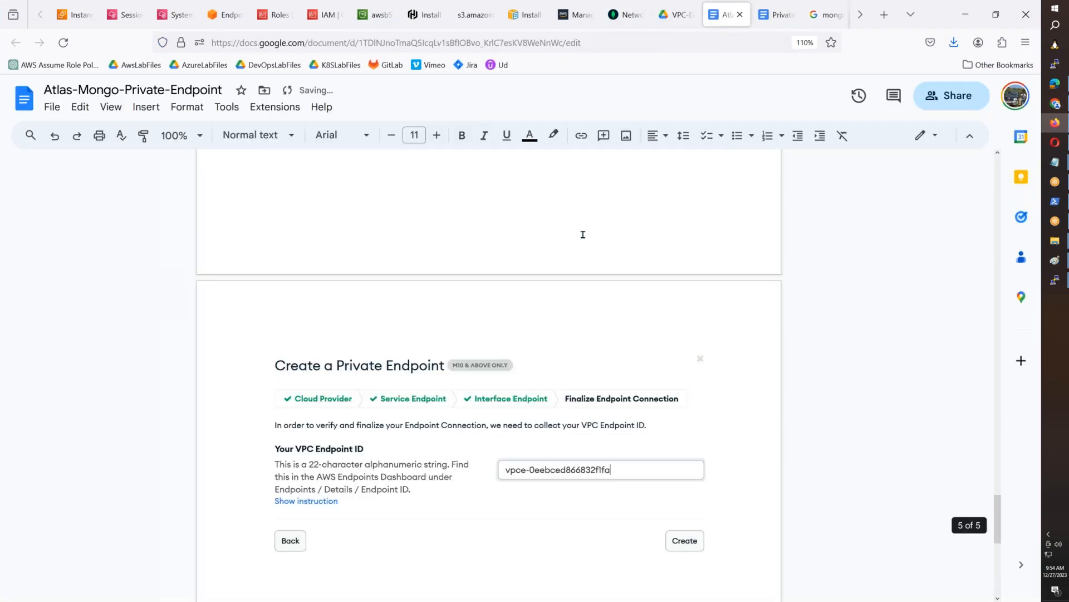
click(571, 384)
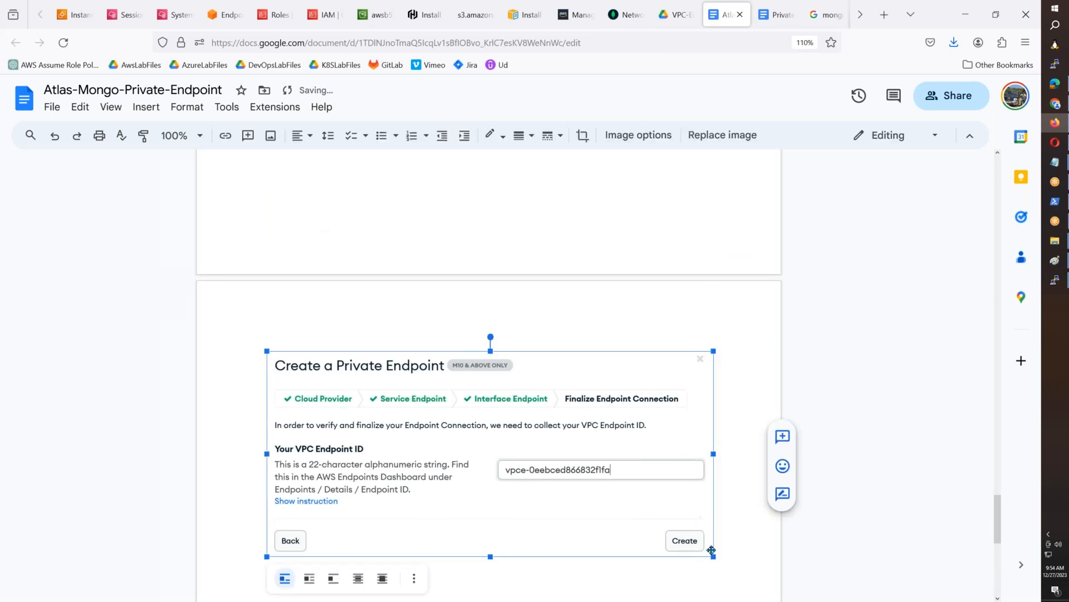
drag(711, 551, 626, 516)
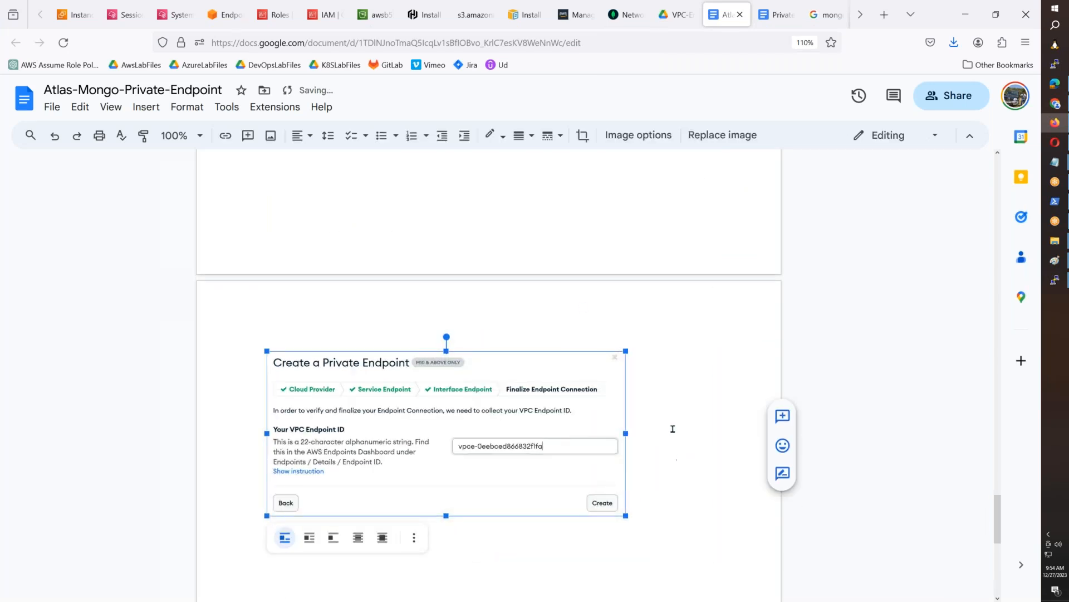
- Add a new line below the dialog image in the document and submit the Create a Private Endpoint dialog in Atlas
click(669, 468)
key(Return)
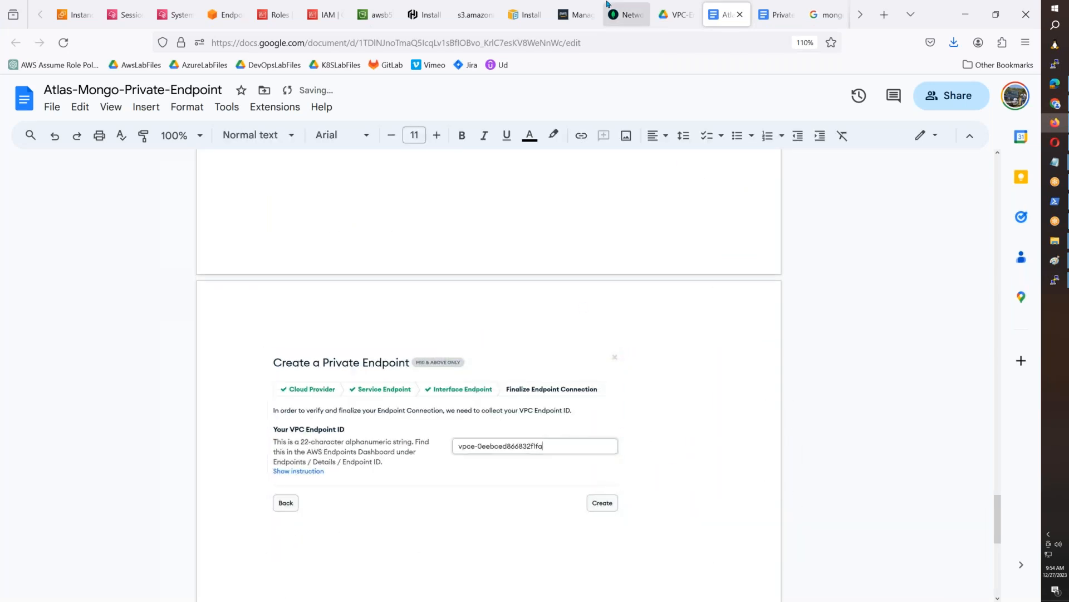
click(622, 14)
click(736, 329)
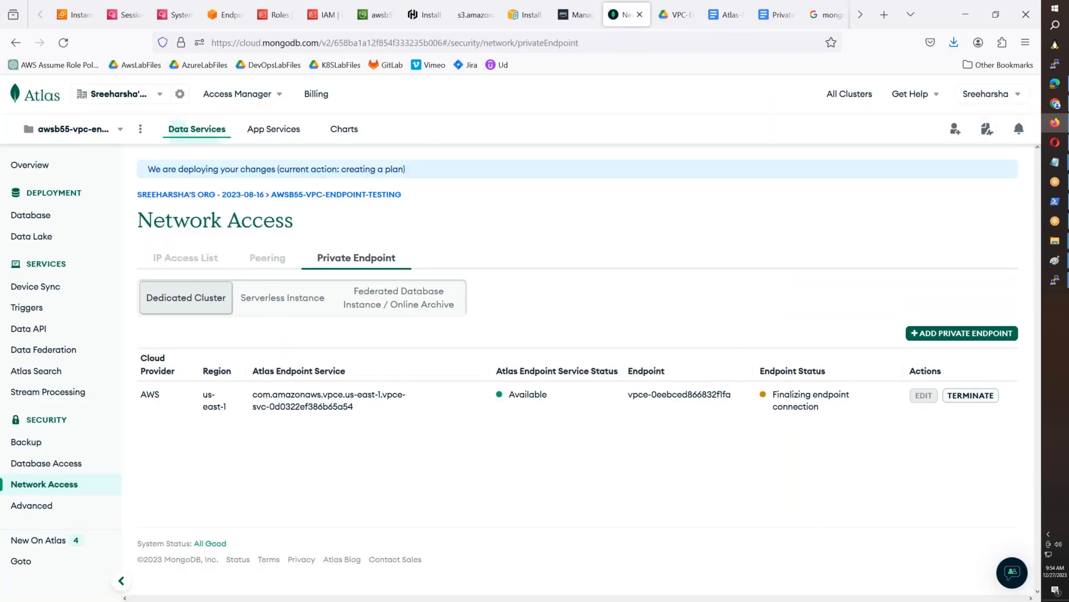
- Paste a screenshot of the Atlas page into Paint and select the Network Access area from the breadcrumb down to the endpoint row
click(1055, 260)
click(1011, 298)
key(ctrl+v)
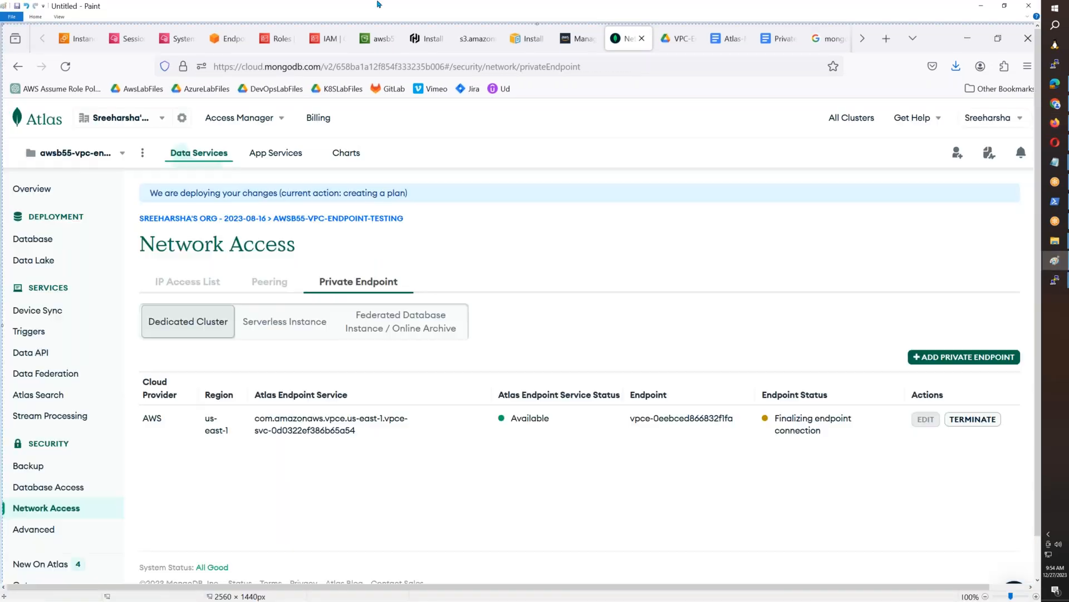
click(35, 17)
click(54, 37)
mouse_move(134, 209)
mouse_down()
mouse_move(544, 421)
mouse_move(989, 478)
mouse_move(1032, 448)
mouse_up()
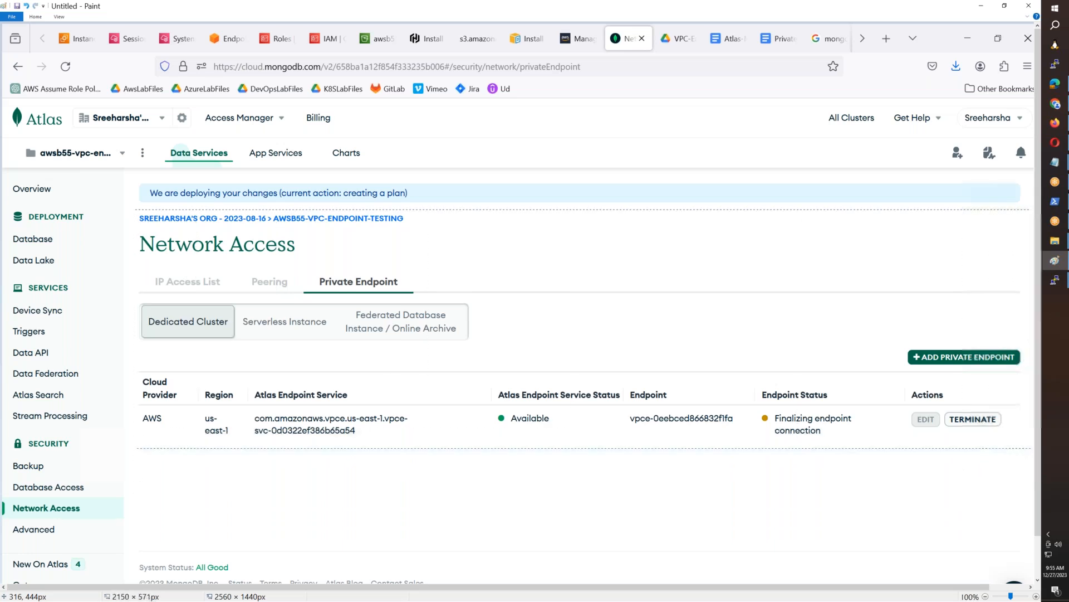
- Paste the Network Access image into the Atlas-Mongo-Private-Endpoint document below the Create a Private Endpoint image
click(1056, 124)
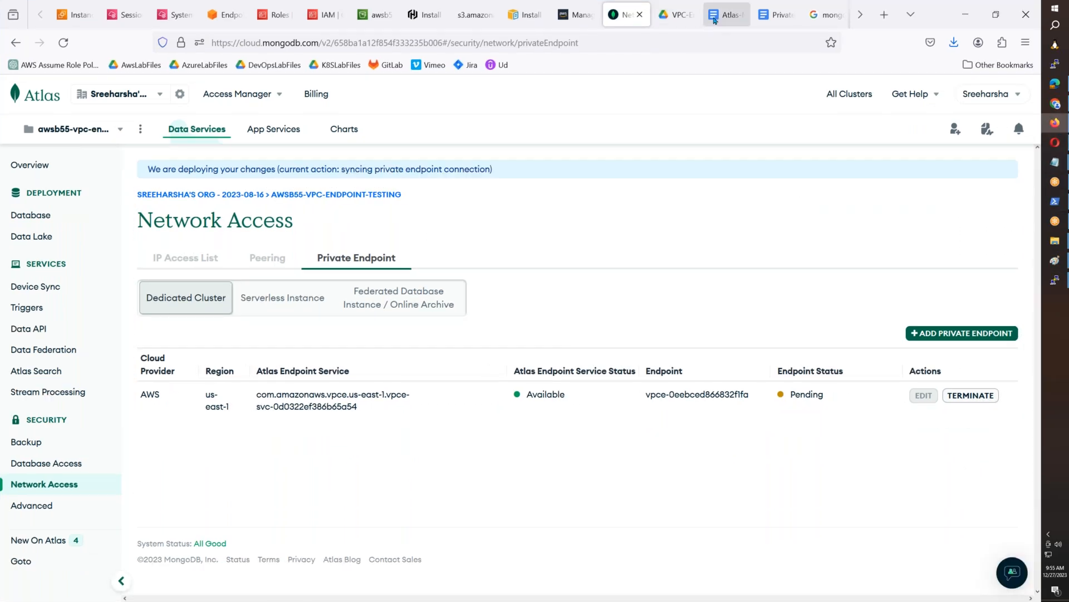
click(717, 22)
key(ctrl+v)
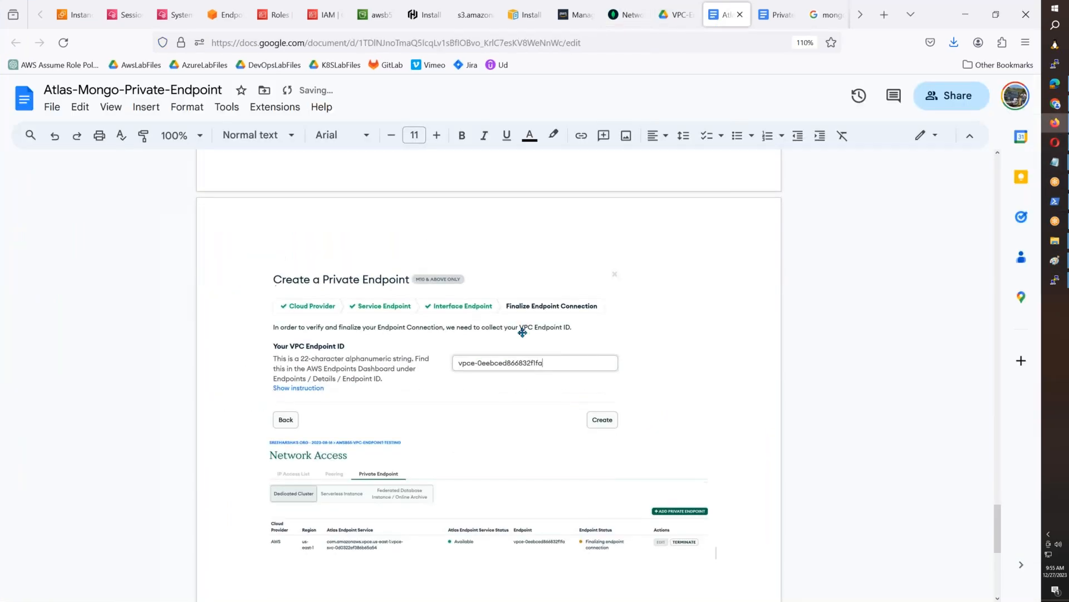
- Give the Create a Private Endpoint and Network Access images a 1 pt border each and return to the Atlas Network Access page
click(521, 273)
click(519, 137)
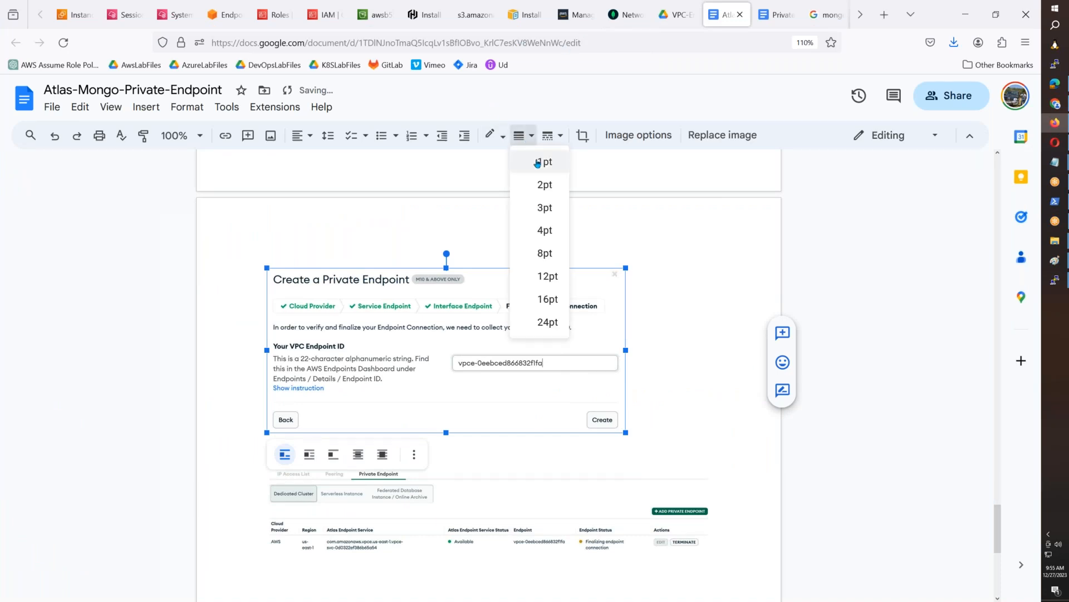
click(521, 158)
click(521, 137)
click(521, 160)
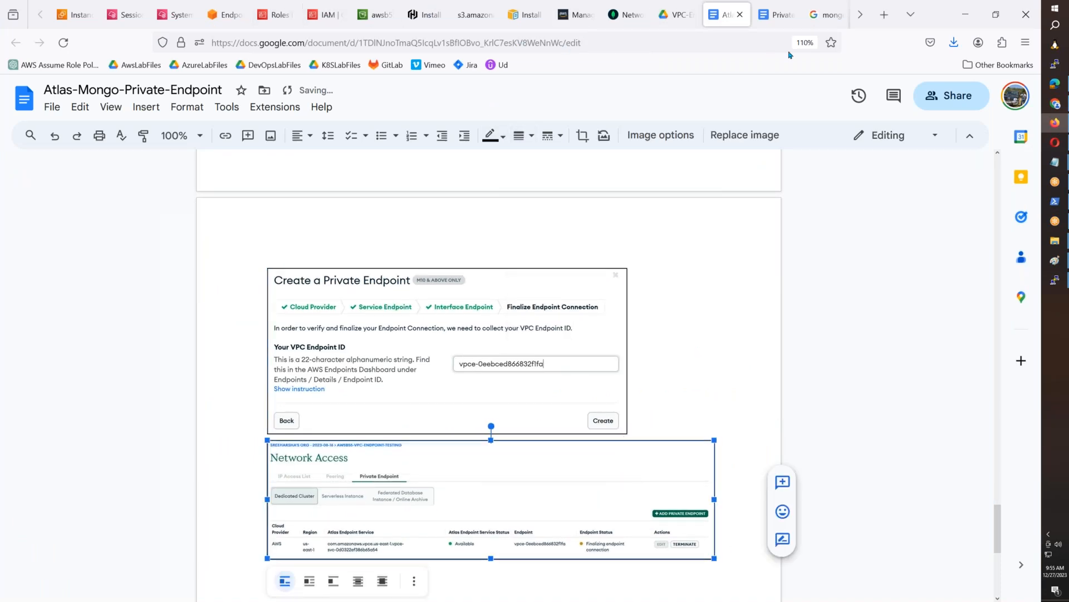
click(623, 15)
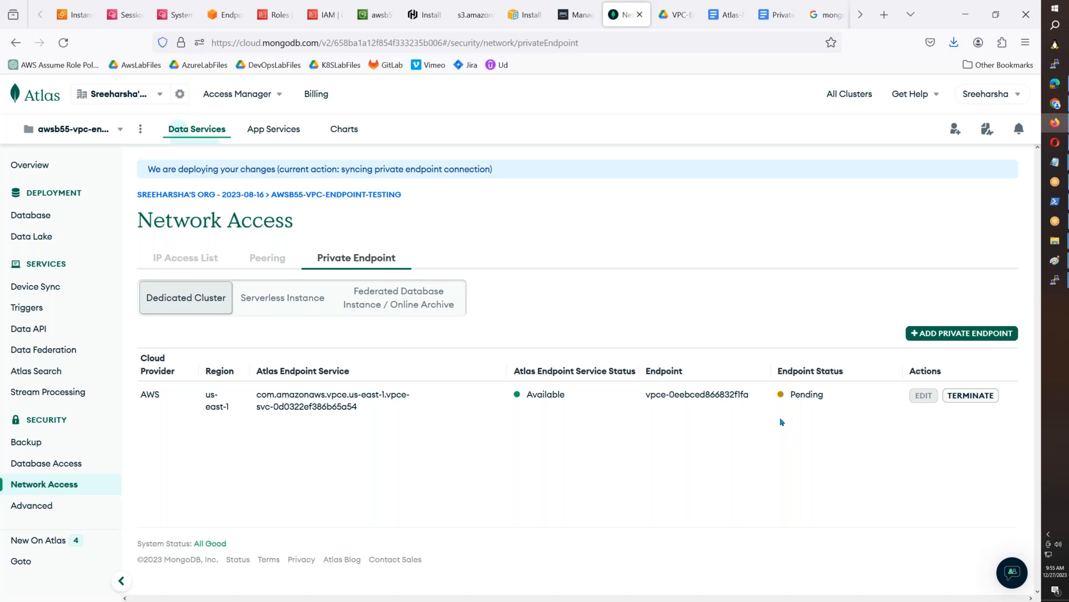
mouse_move(1054, 280)
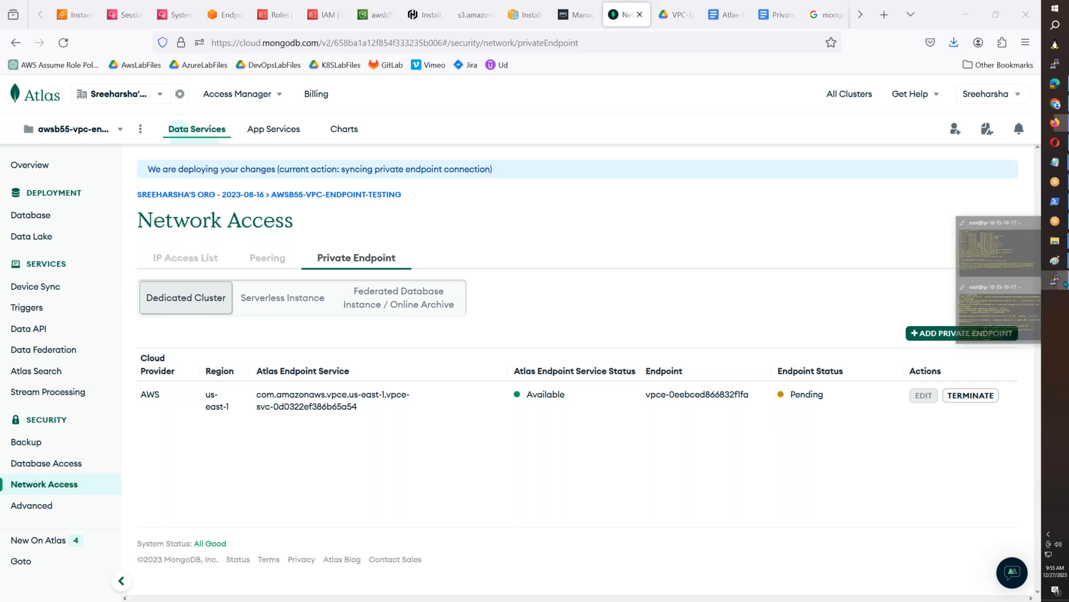
click(1021, 315)
key(BackSpace)
key(BackSpace)
key(BackSpace)
key(BackSpace)
key(BackSpace)
key(BackSpace)
key(BackSpace)
key(BackSpace)
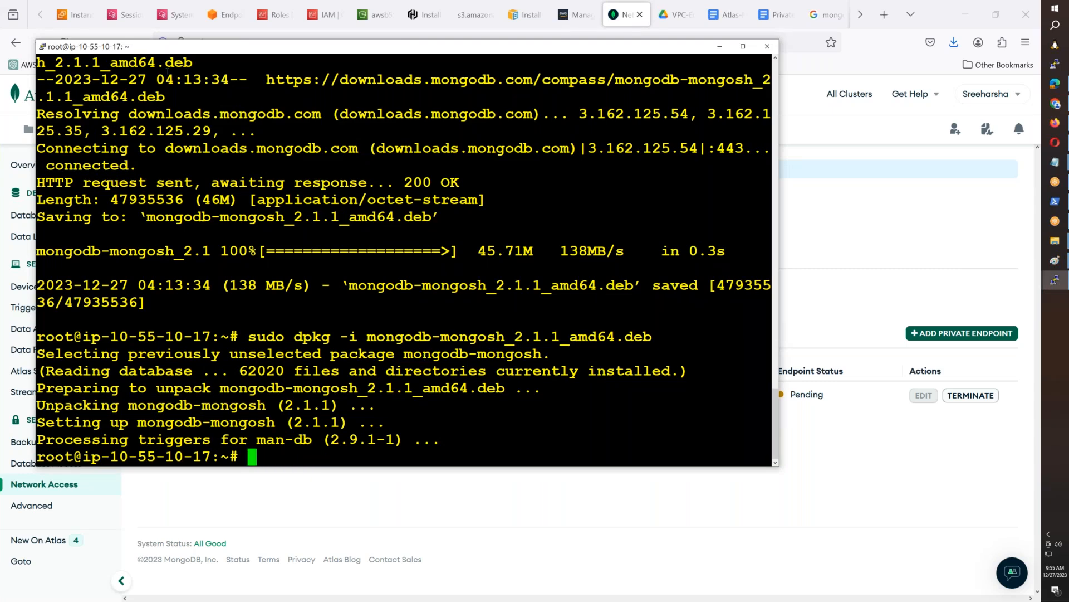
- Open the VPC route tables in the AWS console, filter them by awsb55 and select AWSB55-PVT-RT
click(222, 23)
click(52, 307)
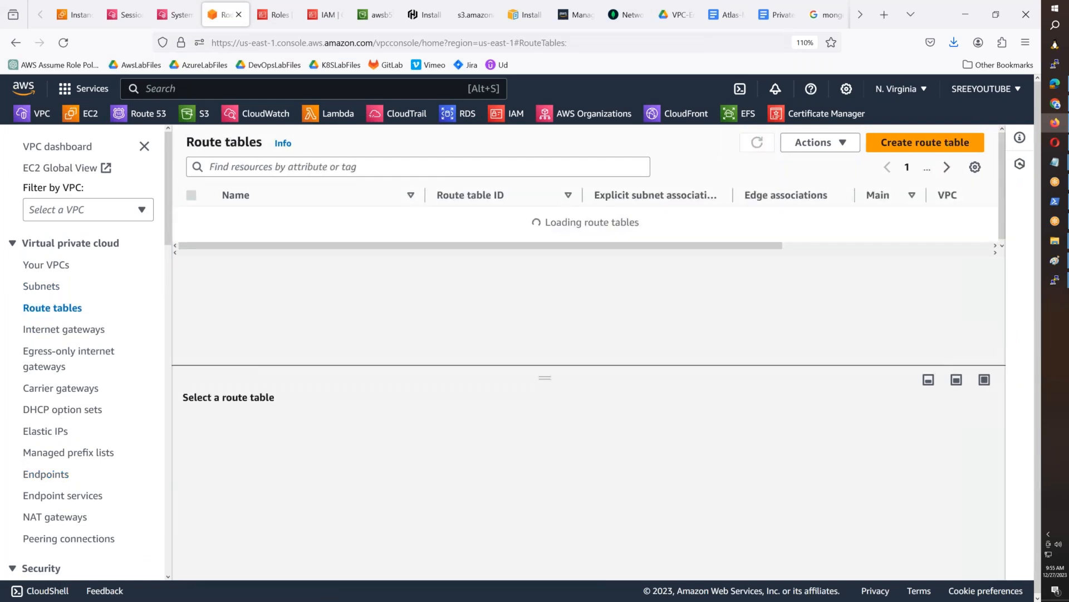
click(259, 167)
text(awsb55)
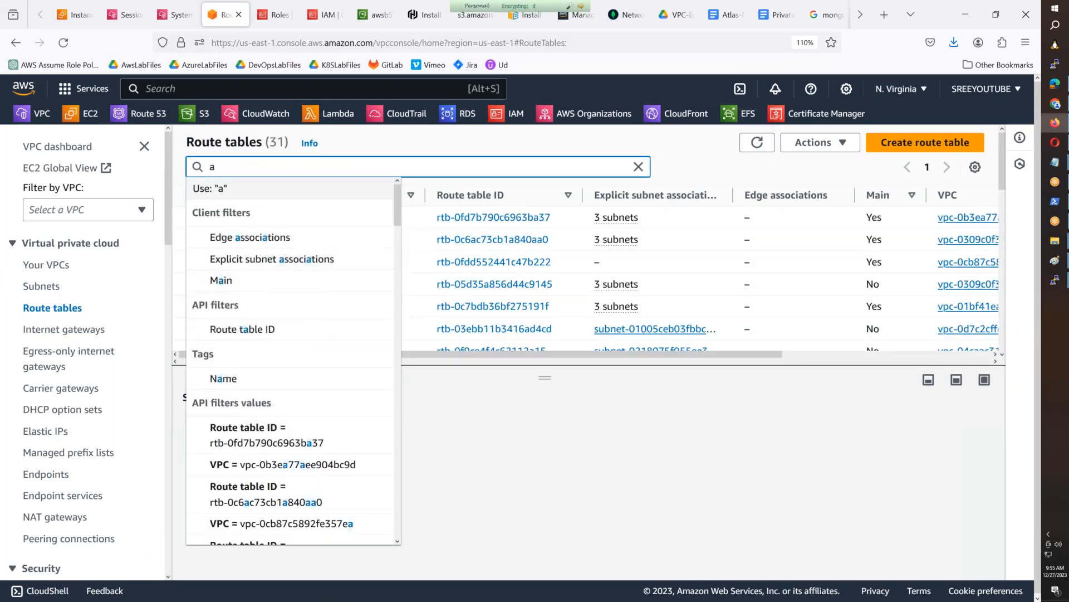
key(Return)
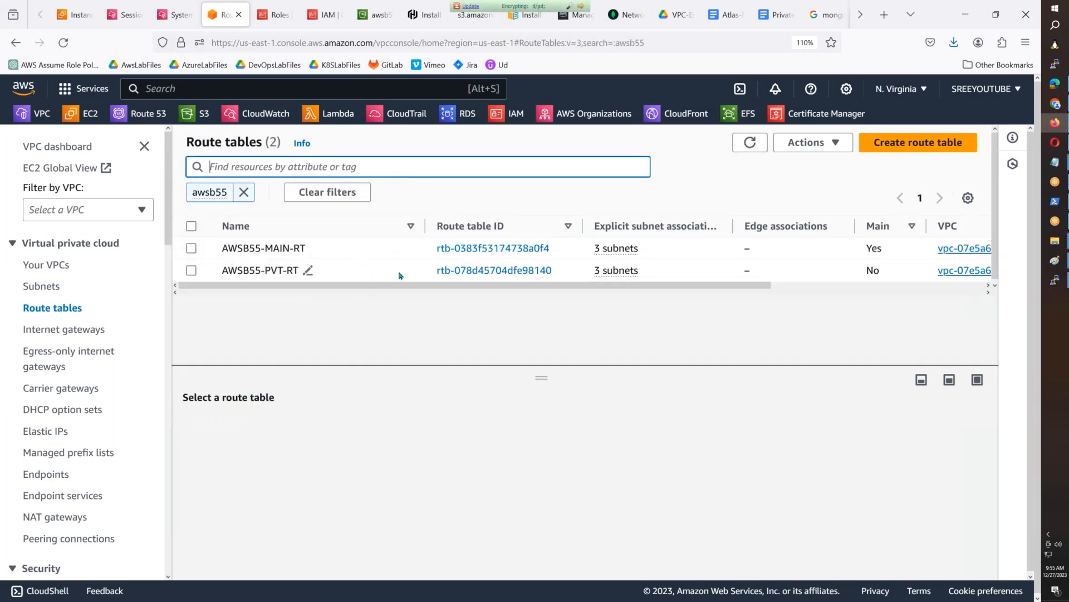
click(307, 270)
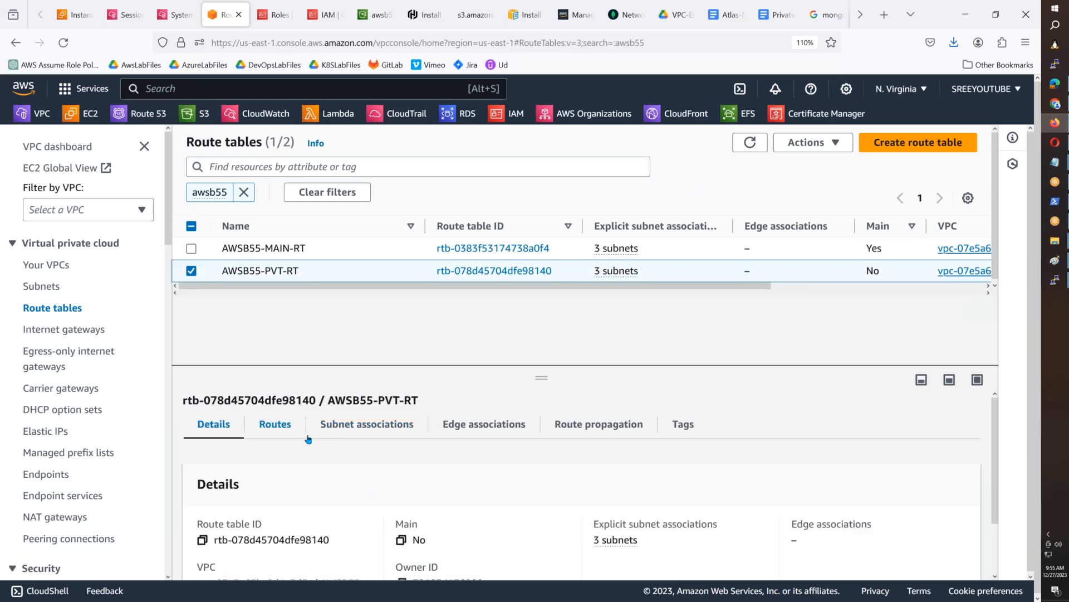
- Edit the routes of AWSB55-PVT-RT, remove the last route so only pl-63a5400a and 10.55.0.0/16 remain, and save the changes
click(275, 424)
scroll(304, 434, down, 1)
click(924, 433)
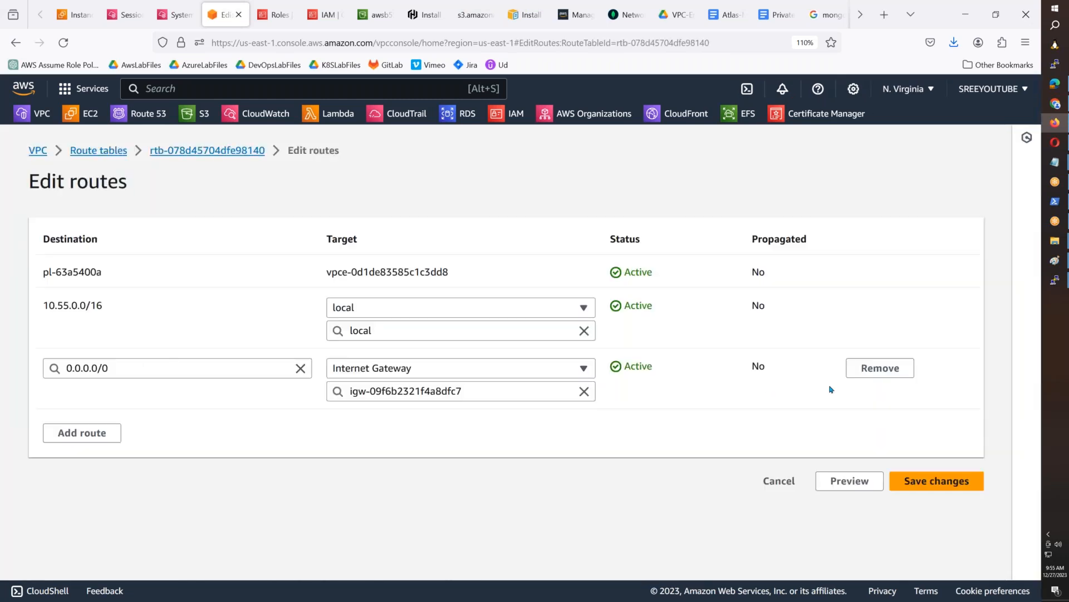
click(877, 367)
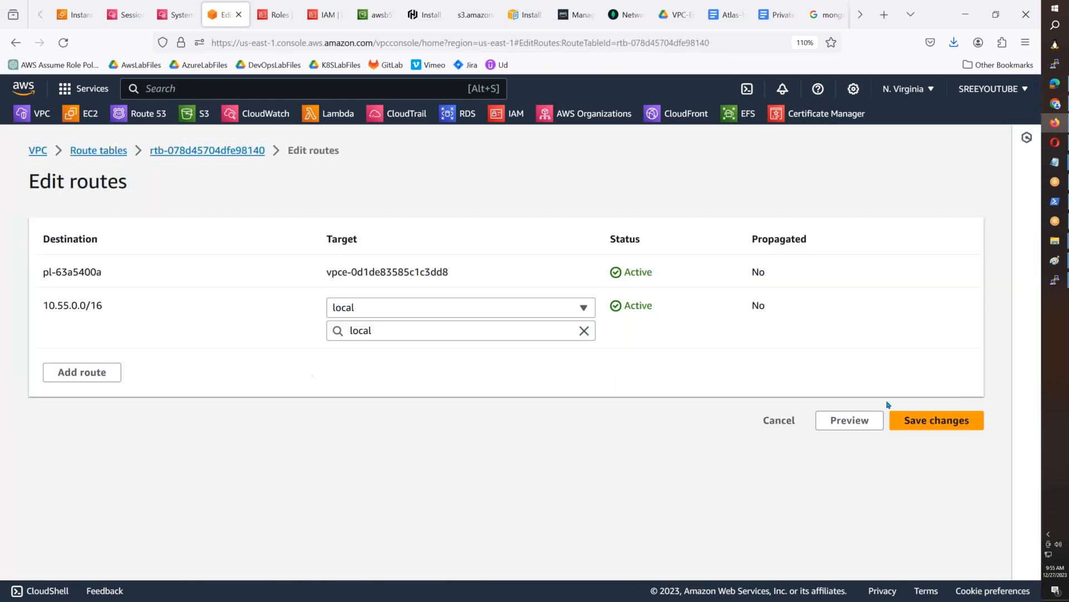
click(930, 421)
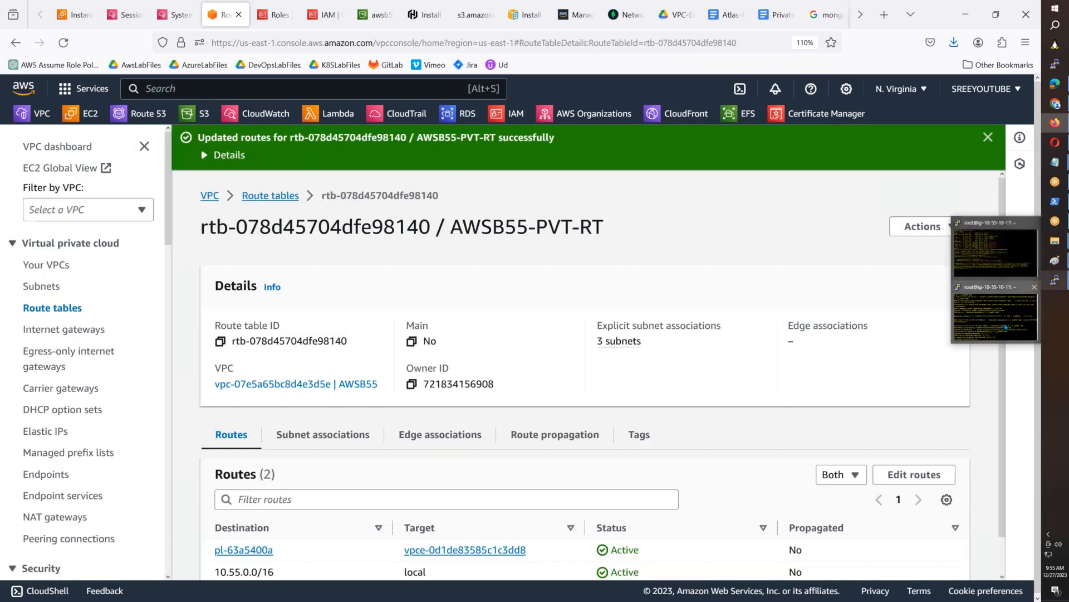
- Close the terminal window that holds the mongosh installation session and confirm closing it
click(1053, 281)
click(768, 46)
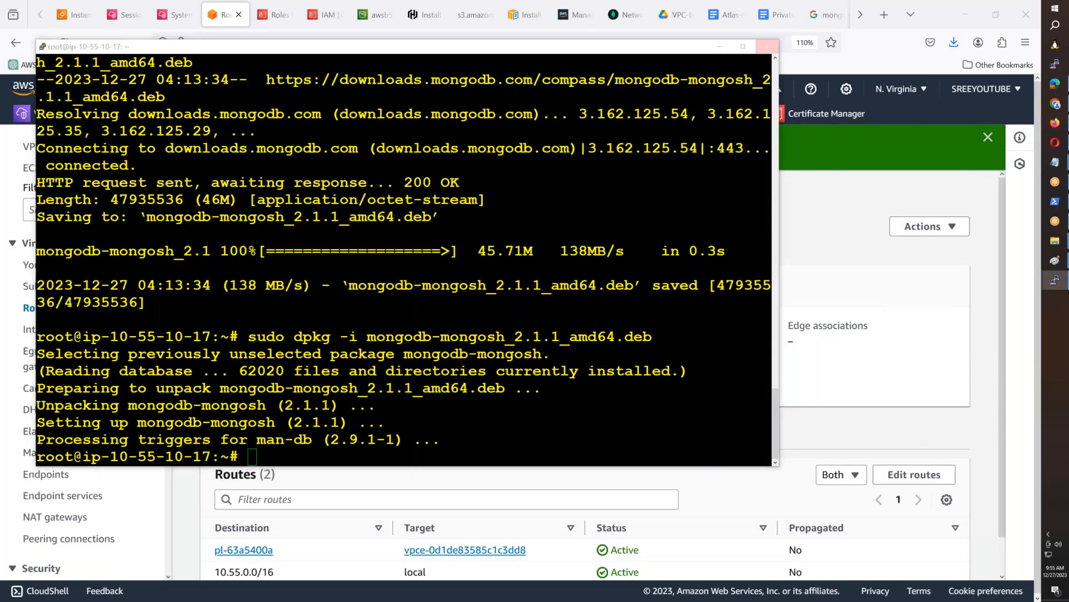
key(Return)
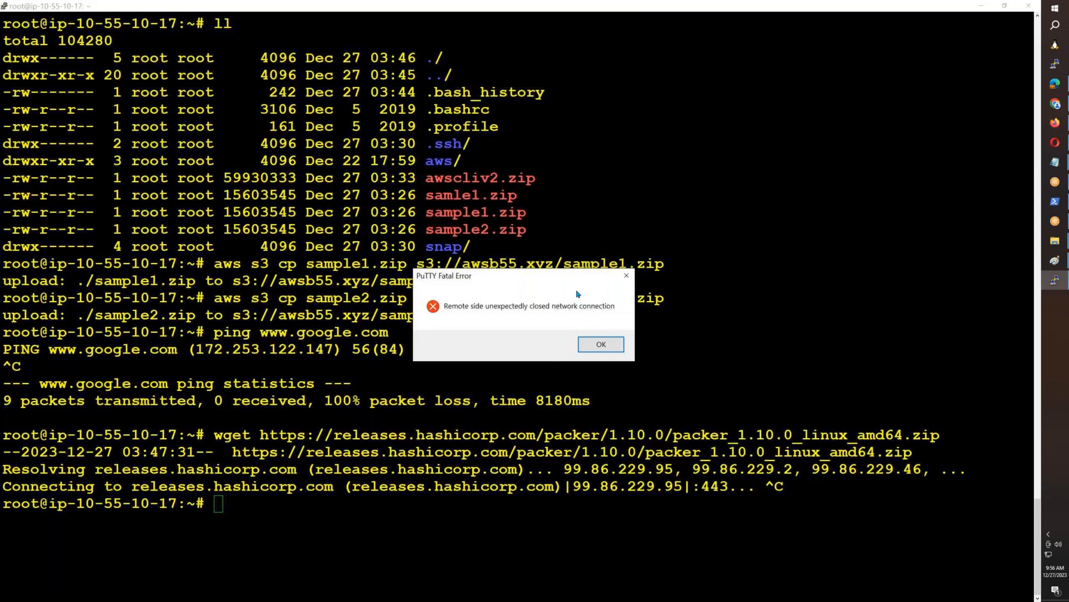
- Restart the remaining PuTTY session and log in as ec2-user by entering the SSH key's passphrase
click(599, 344)
right_click(509, 6)
click(550, 114)
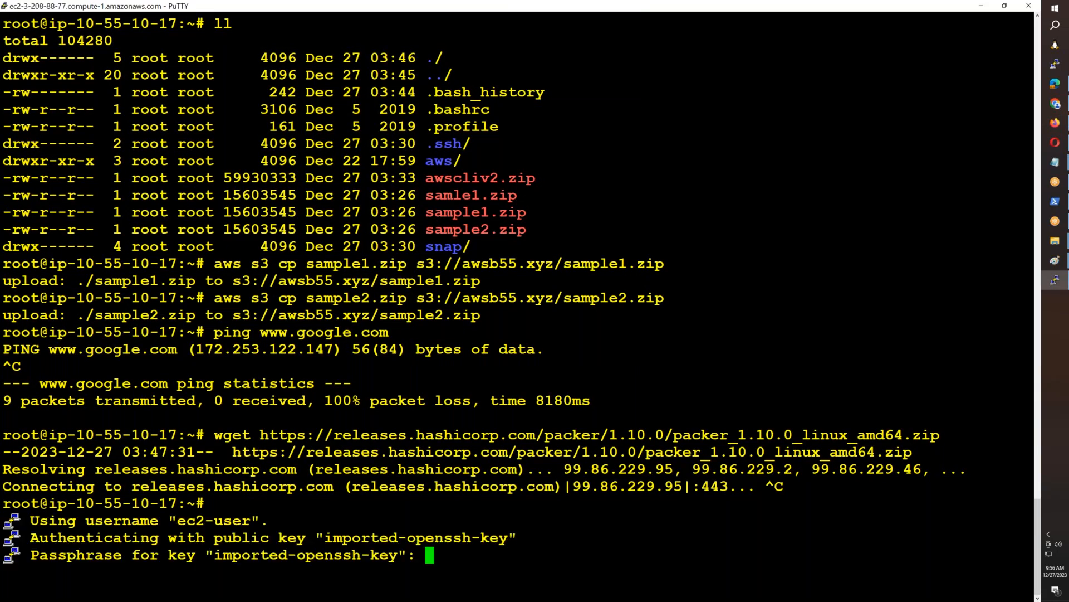
key(Return)
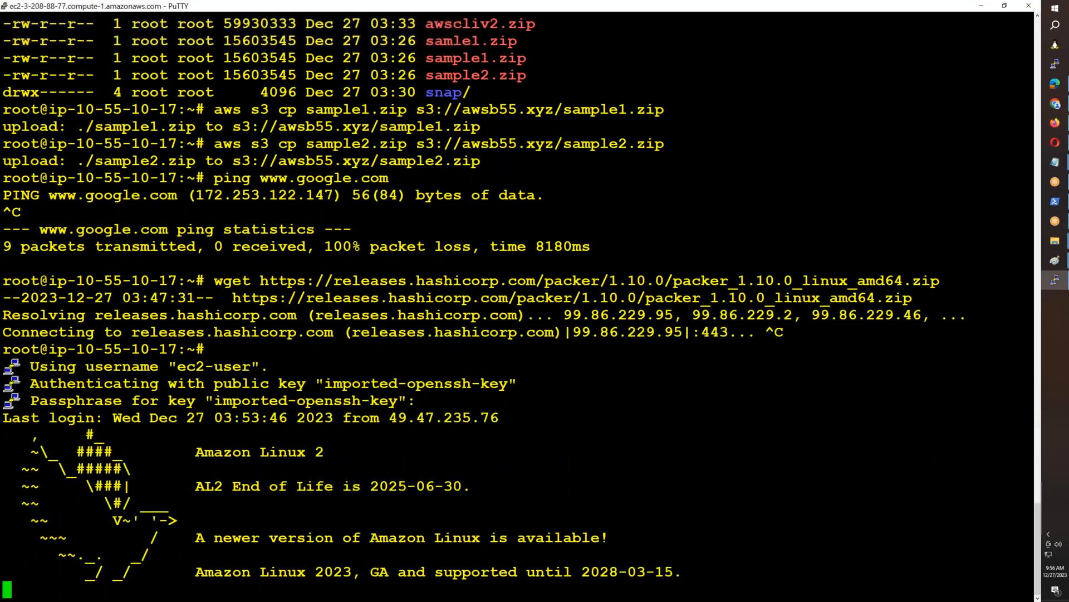
text(sudo su -)
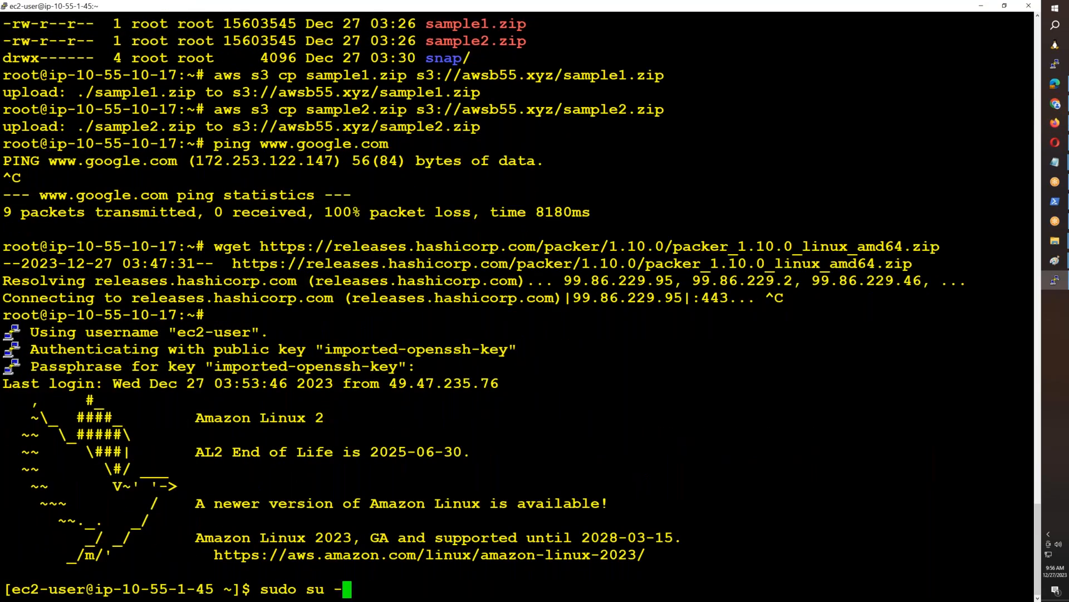
key(Return)
text(ssh -i key.pem ubuntu@10.55.10.17)
key(Return)
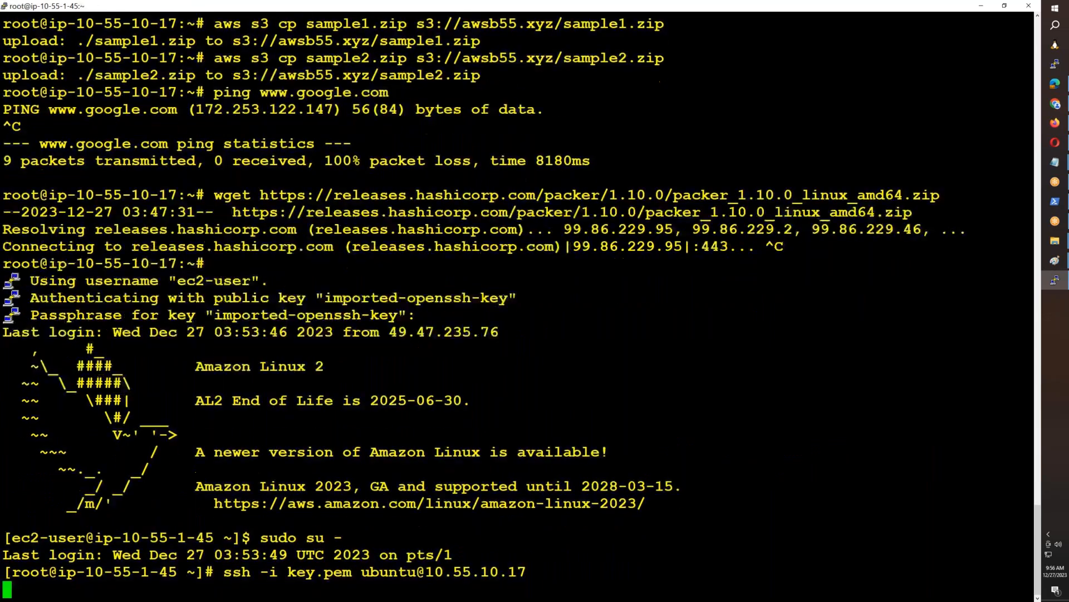
text(sudo su -)
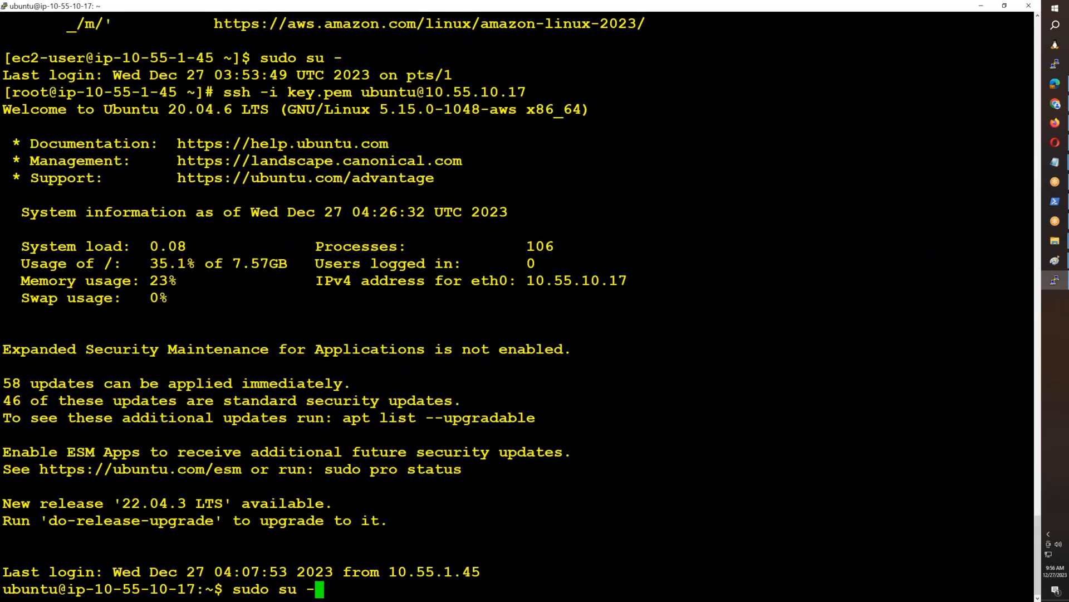
key(Return)
key(ctrl+l)
text(pin)
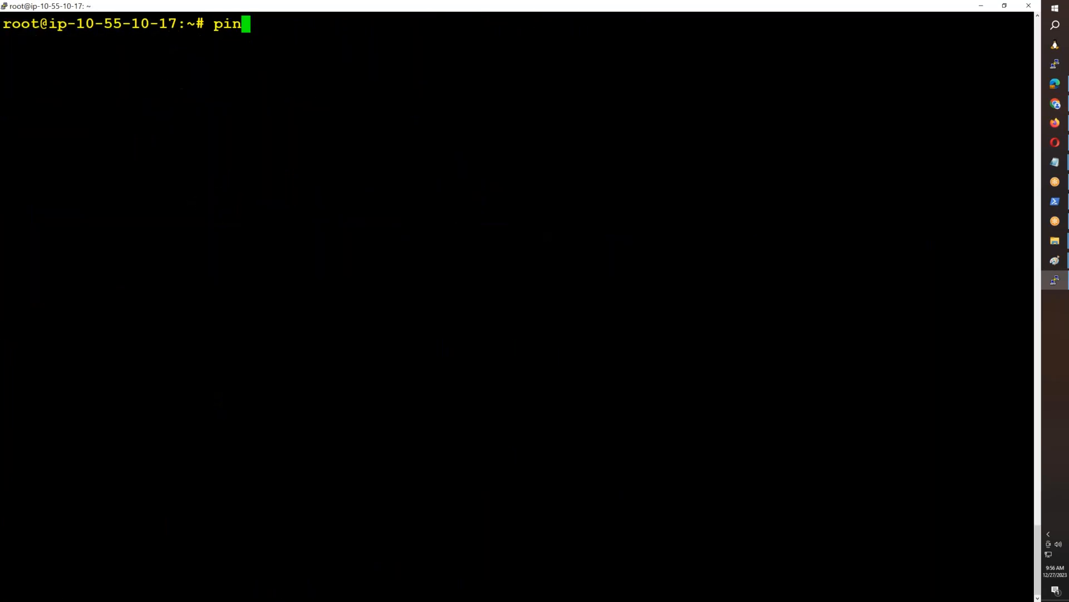
text(g www.google.copm)
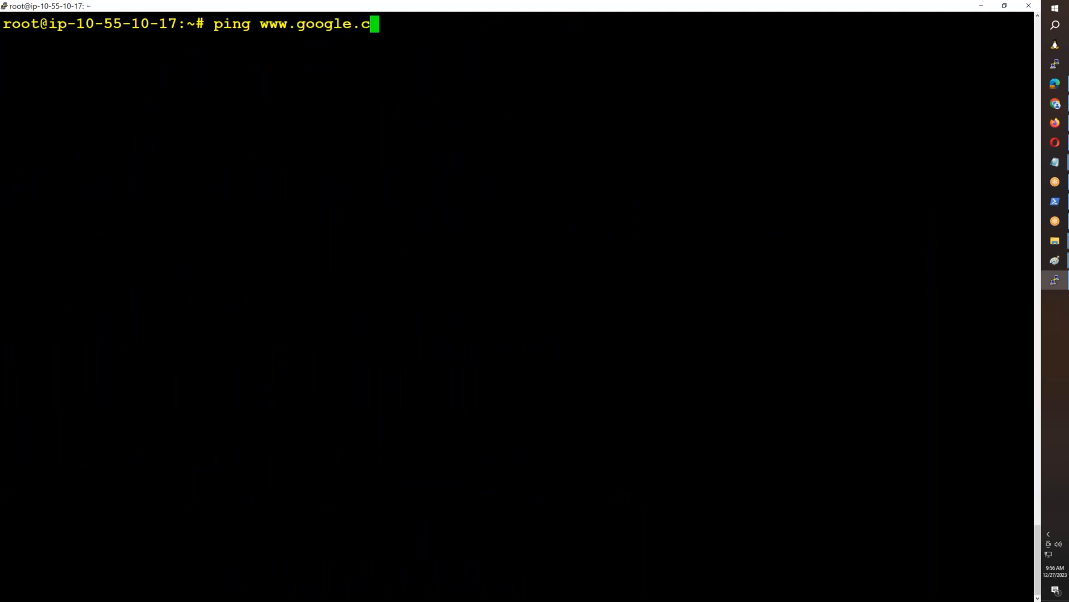
key(Return)
key(ctrl+c)
key(Up)
key(BackSpace)
key(BackSpace)
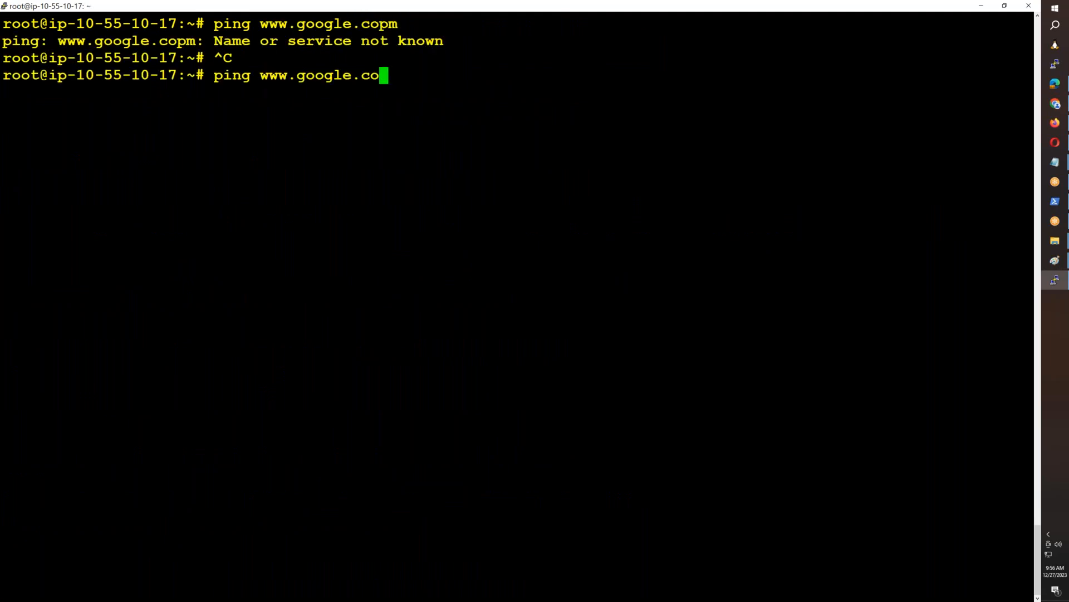
text(m)
key(Return)
key(ctrl+c)
- Start telnet on the private instance to check that it is available, quit it and clear the terminal
text(telnet)
key(Return)
text(q)
key(Return)
key(ctrl+l)
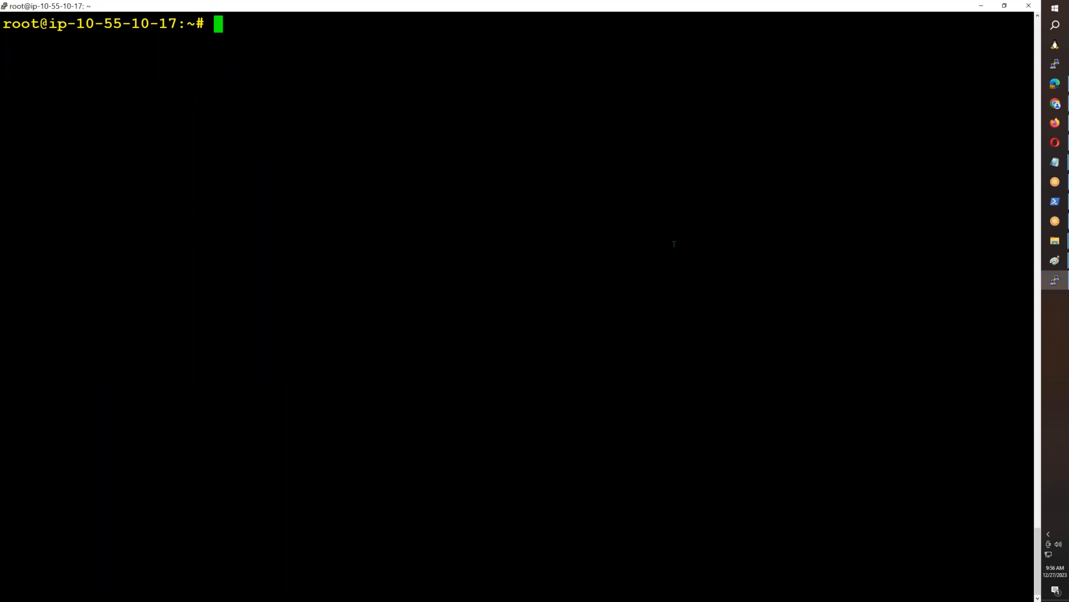
- Return to the Atlas Network Access page in the browser and reload it to check the private endpoint's status
click(1055, 122)
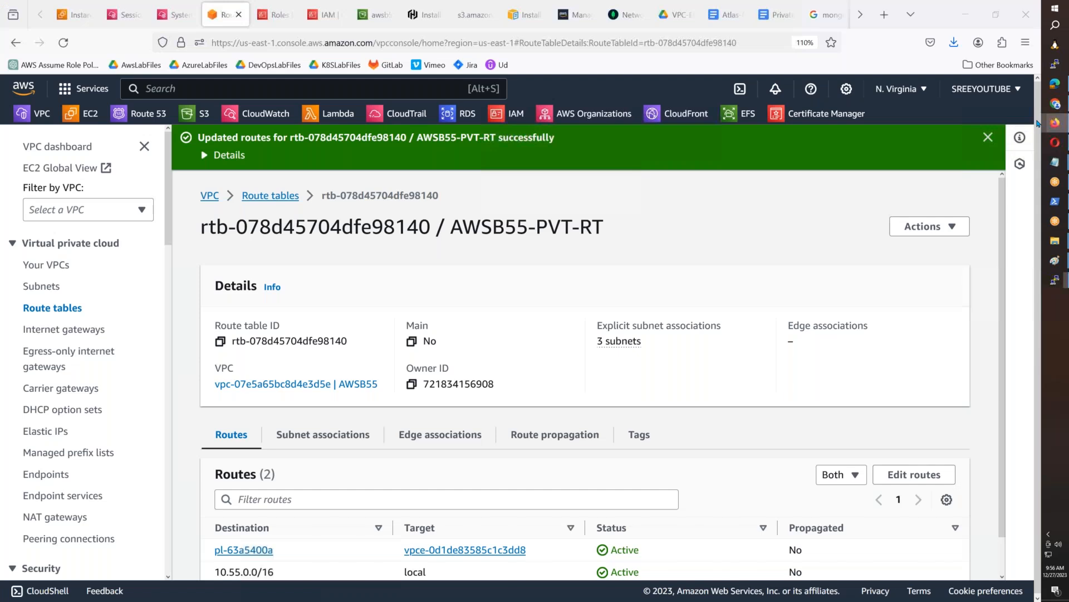
click(611, 20)
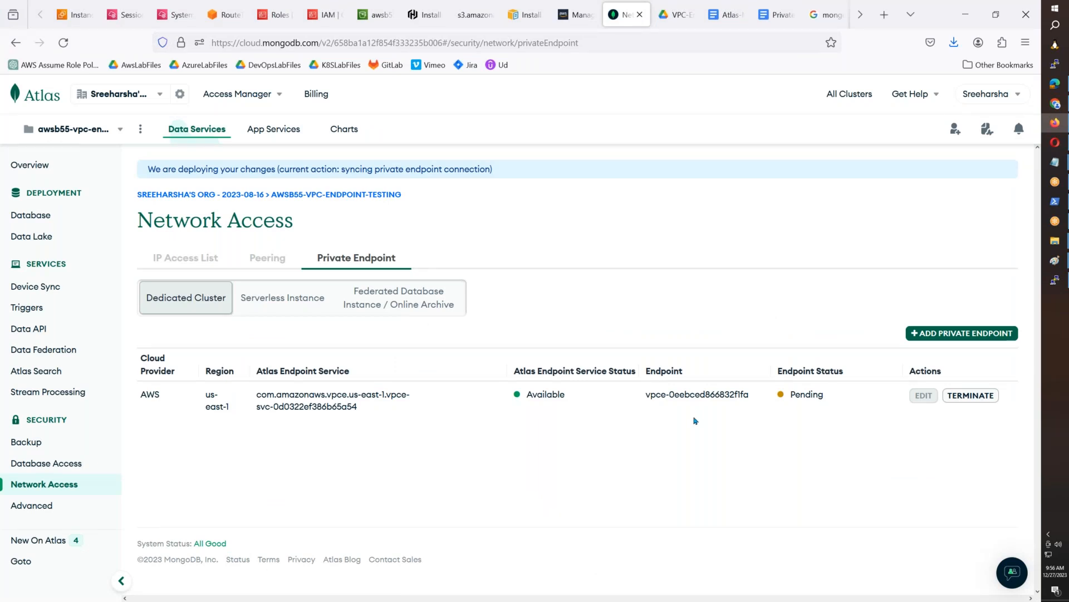
key(F5)
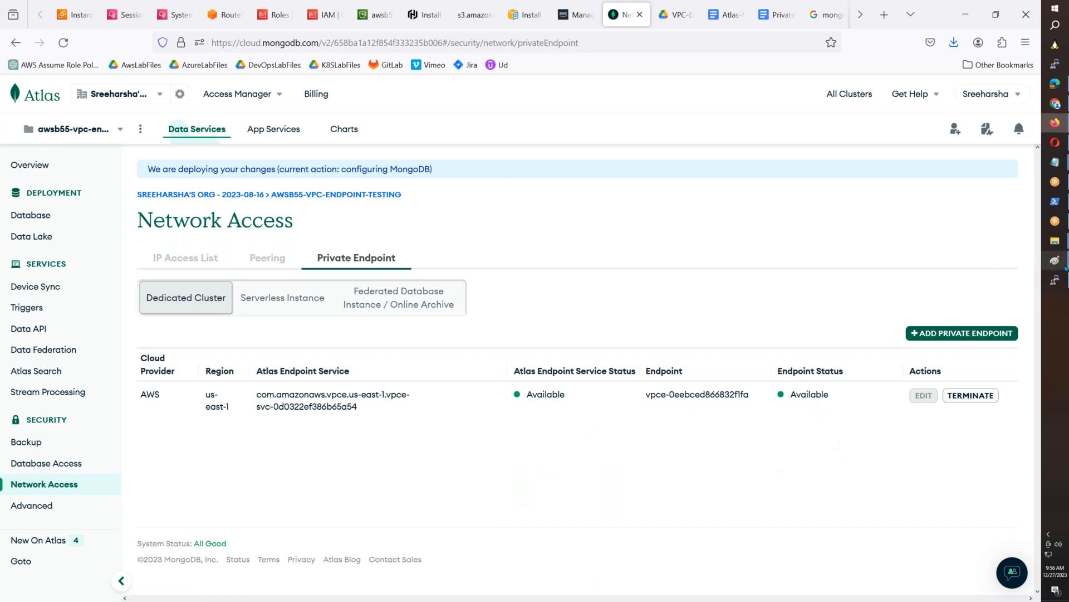
- Paste a screenshot of the Atlas page into Paint and select the endpoint table from its header through the AWS row
mouse_move(1065, 267)
click(999, 294)
key(ctrl+v)
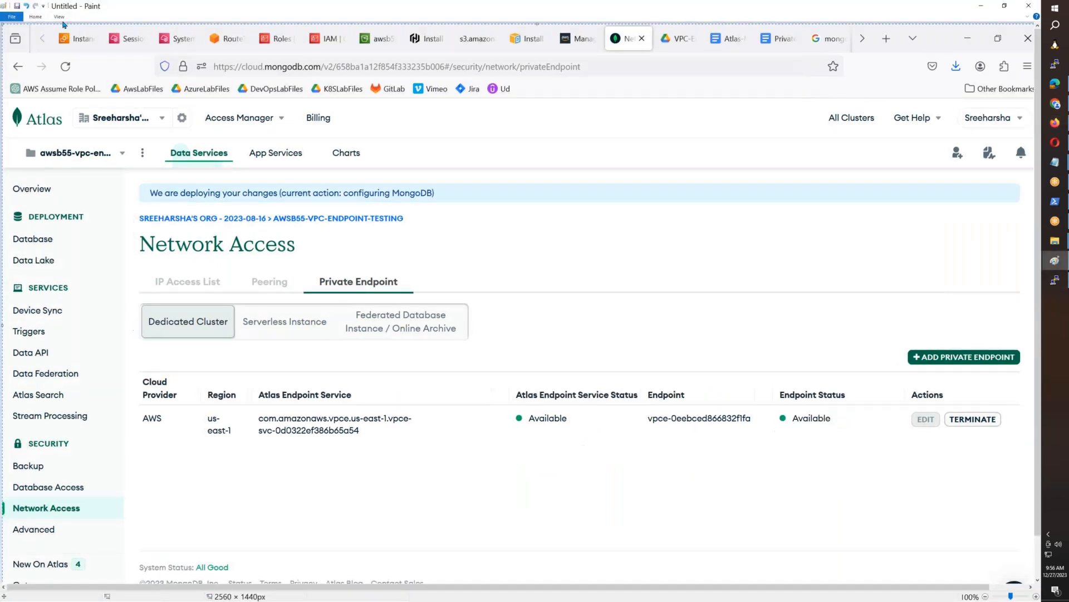
click(35, 17)
click(56, 35)
mouse_move(133, 358)
mouse_down()
mouse_move(253, 434)
mouse_move(584, 452)
mouse_move(992, 444)
mouse_up()
mouse_move(136, 367)
mouse_down()
mouse_move(169, 389)
mouse_move(943, 468)
mouse_move(1033, 441)
mouse_up()
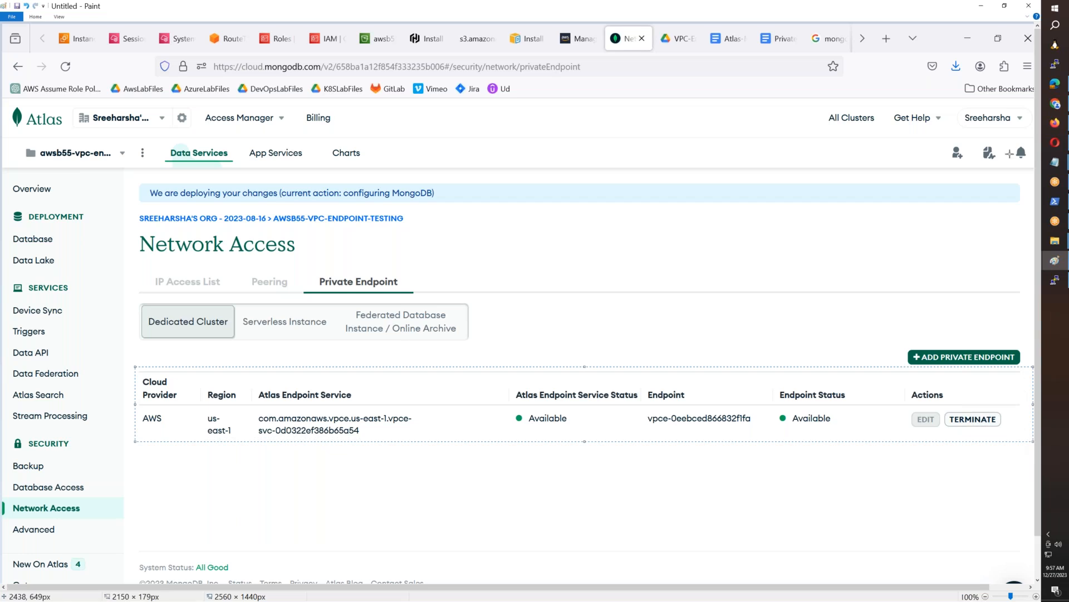
- Paste the endpoint table image into the Atlas-Mongo-Private-Endpoint document on a new line below the Network Access image
click(1055, 122)
click(724, 15)
key(ctrl+v)
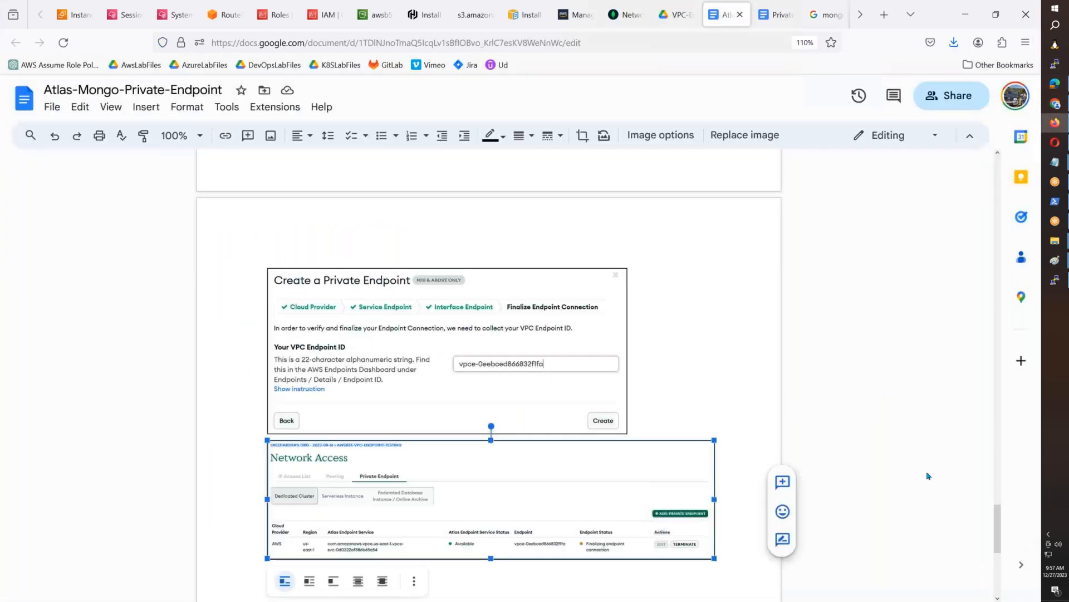
scroll(733, 343, down, 3)
click(733, 342)
key(Return)
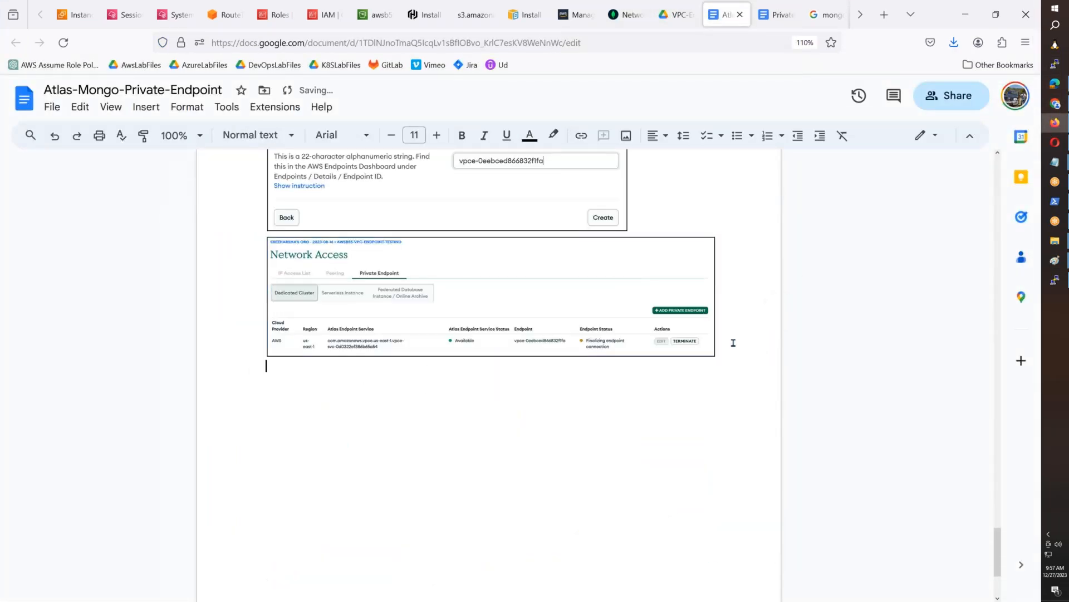
key(ctrl+v)
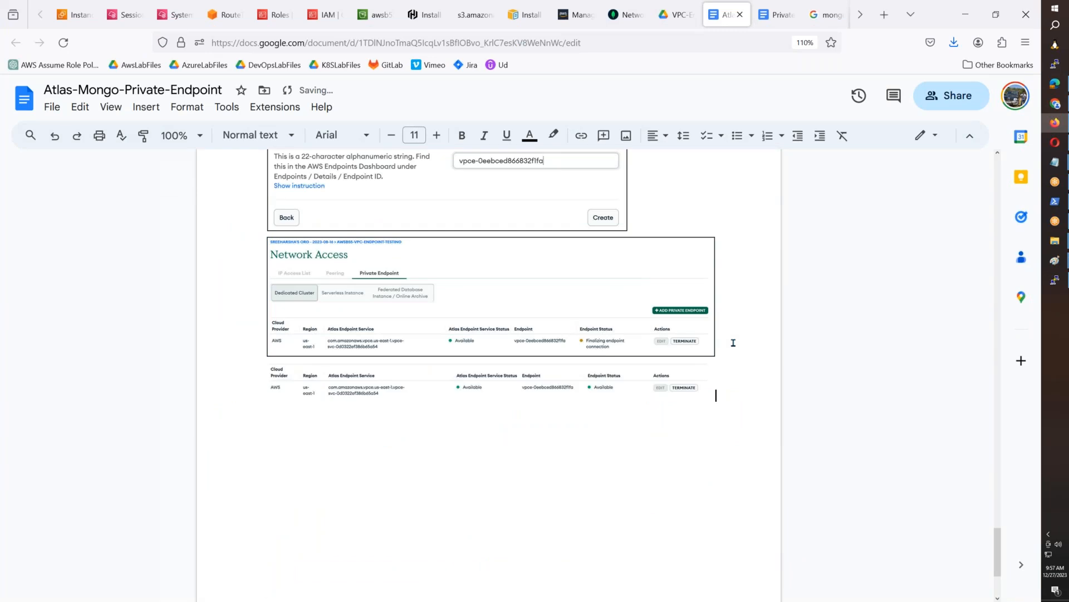
- Give the endpoint table image a border like the images above it and place the cursor below it
click(586, 375)
click(521, 135)
click(532, 163)
click(746, 399)
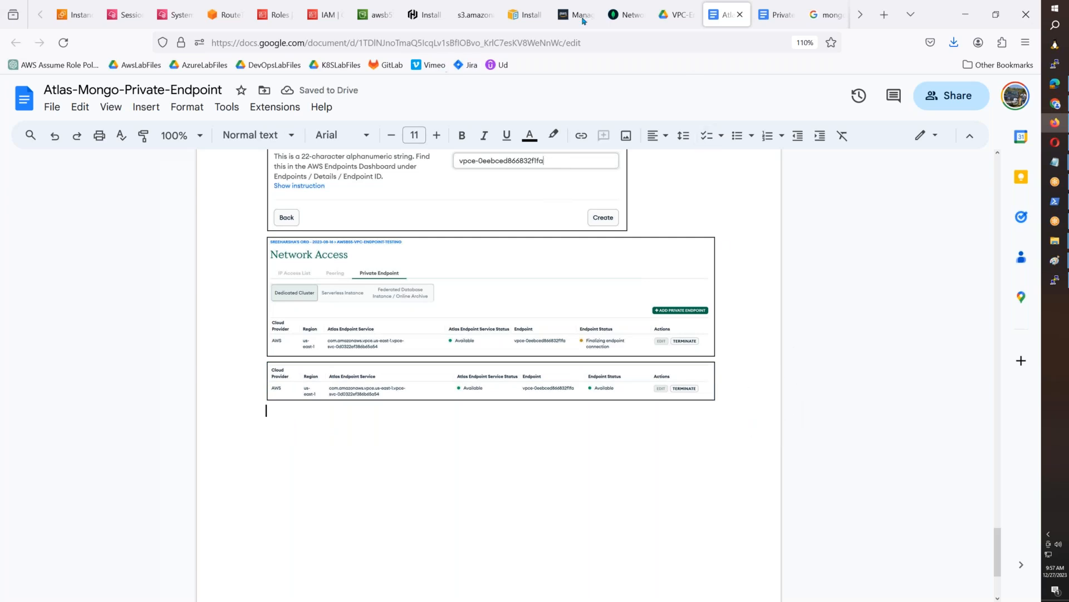
- Return to Atlas, open the Database Deployments page and bring up the Connect dialog for awsb55cluster
click(611, 19)
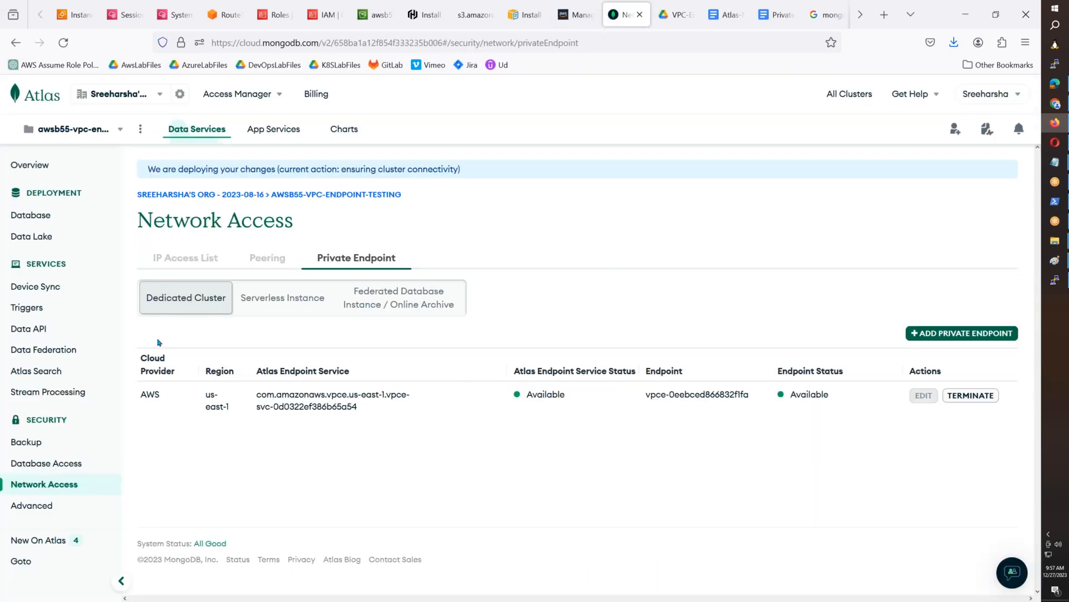
click(49, 484)
click(62, 217)
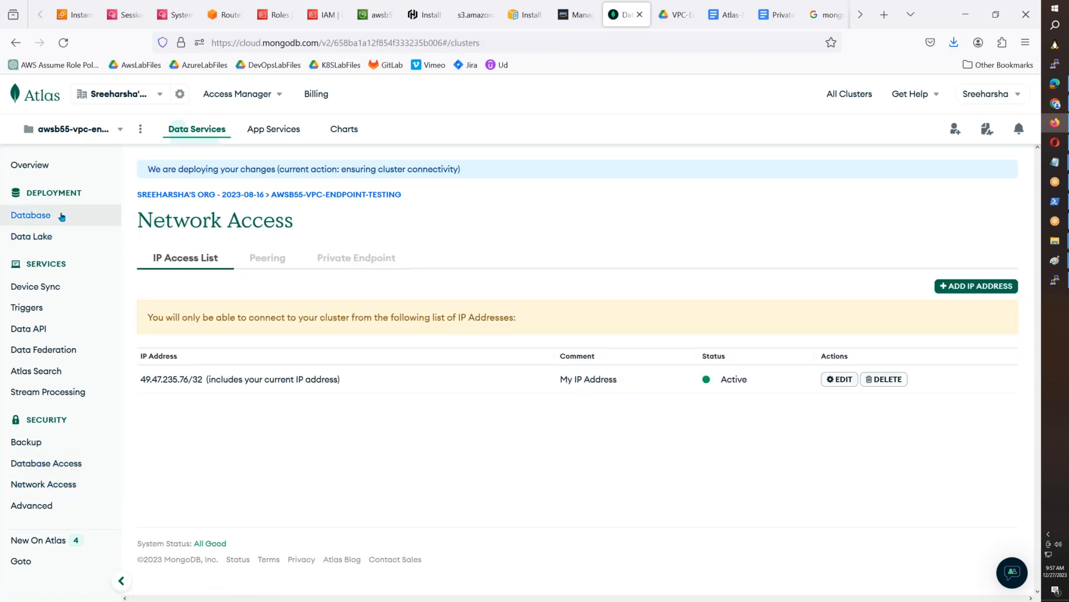
click(42, 219)
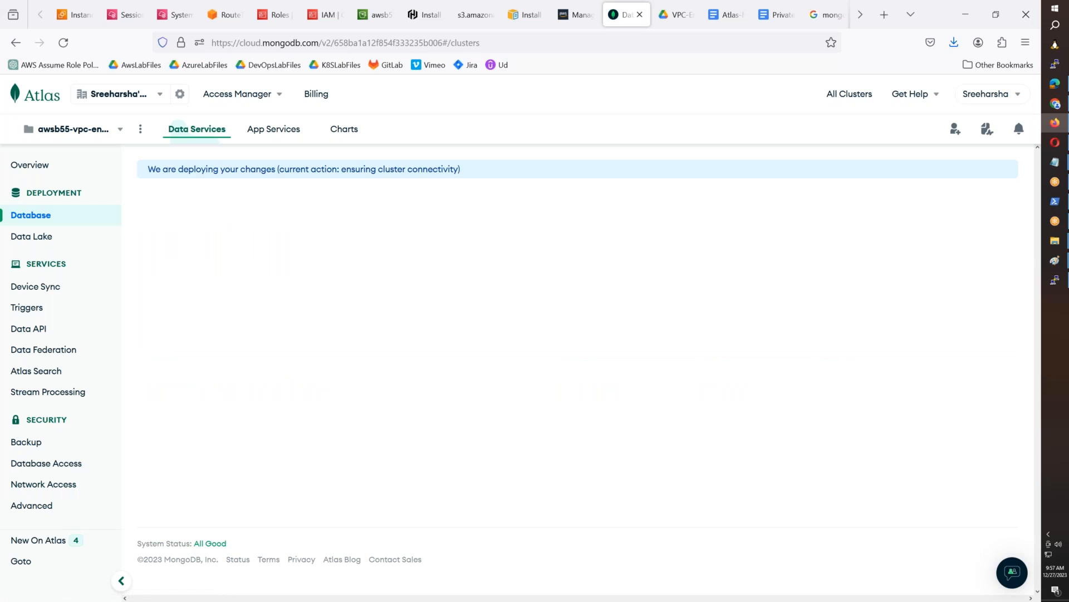
click(284, 378)
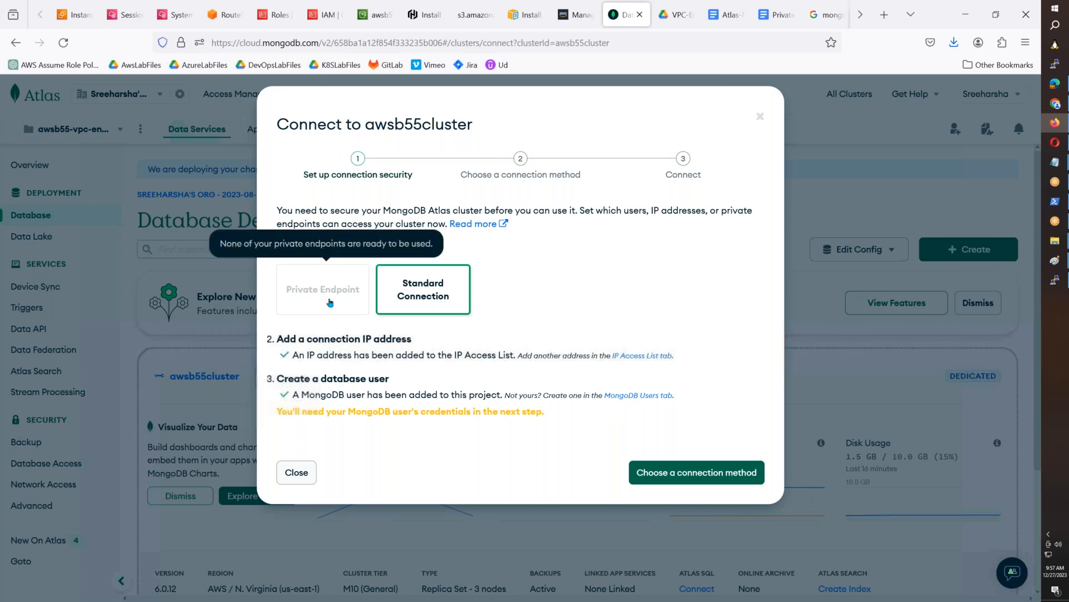
- Close the connection dialog, reload the Database Deployments page and reopen the Connect dialog for awsb55cluster
click(296, 472)
click(63, 45)
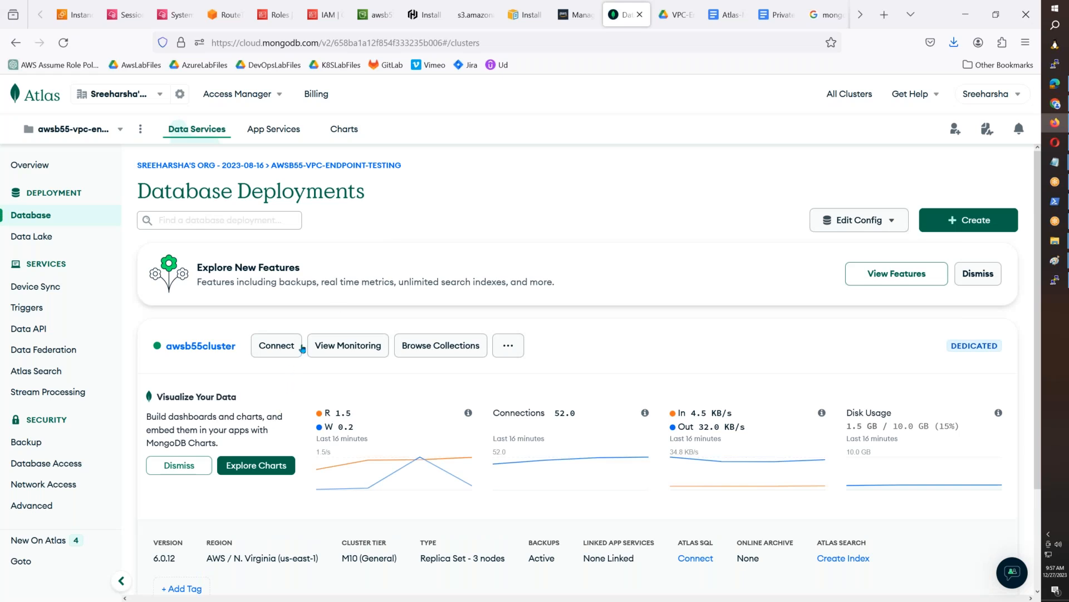
click(289, 350)
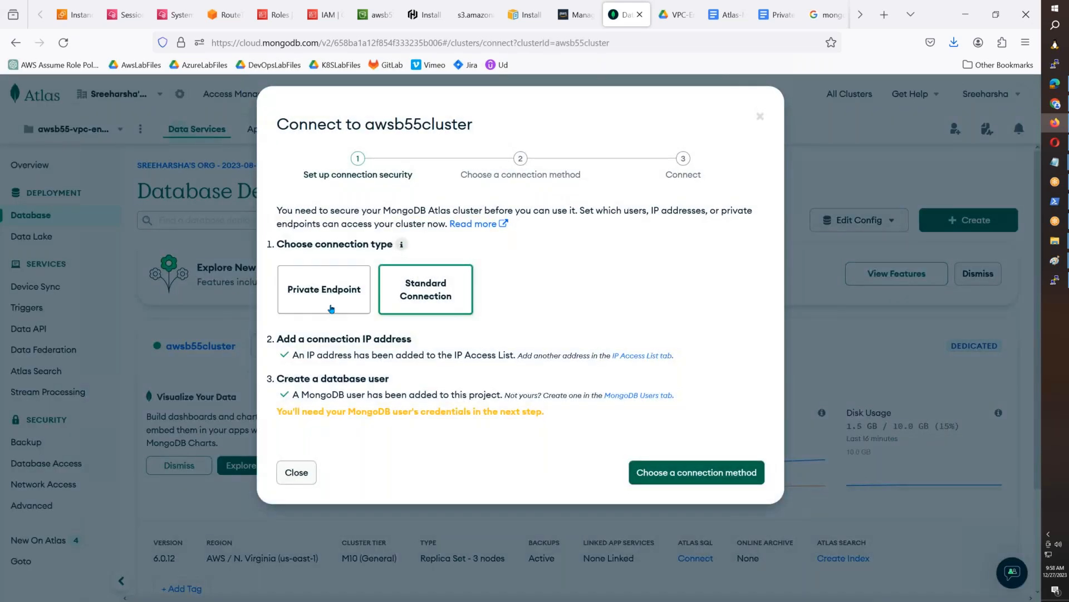
- Choose Private Endpoint as the awsb55cluster connection type, then switch to Paint, paste a screenshot and select the dialog area with the Atlas sidebar
click(332, 308)
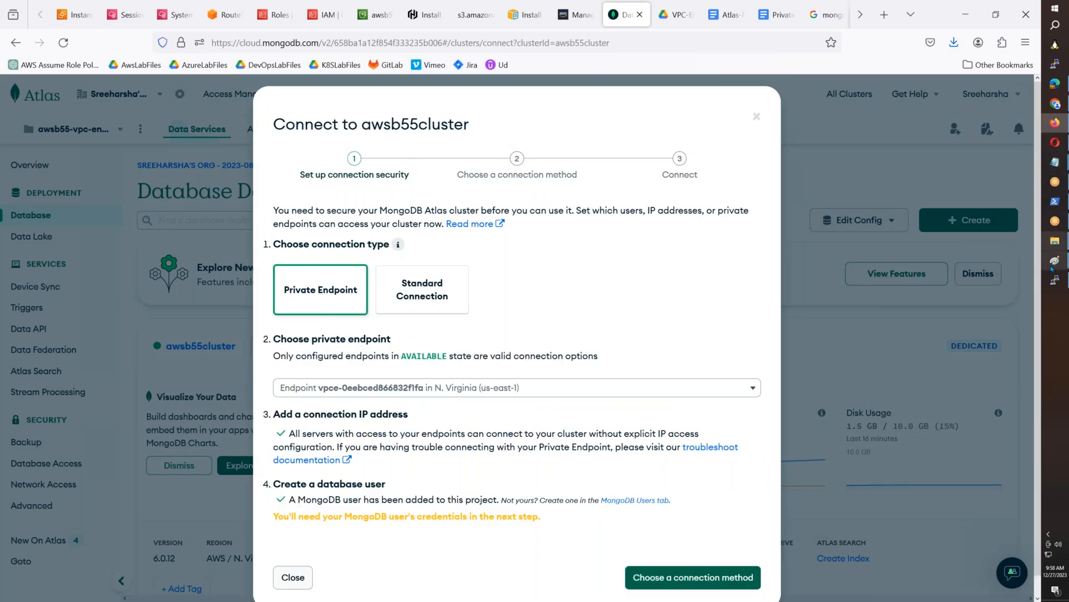
mouse_move(1055, 260)
click(996, 298)
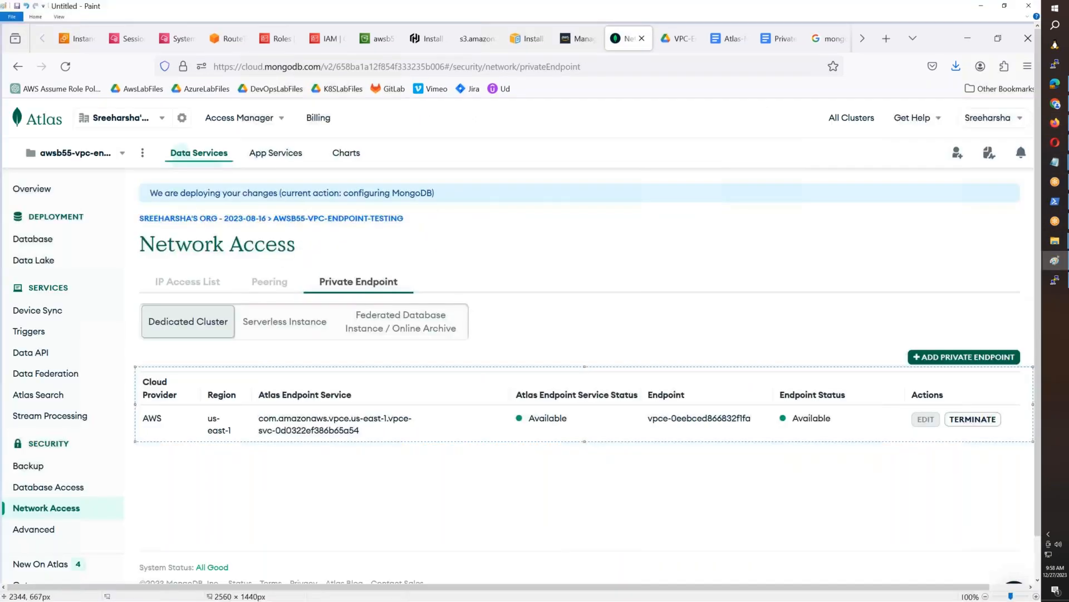
key(ctrl+v)
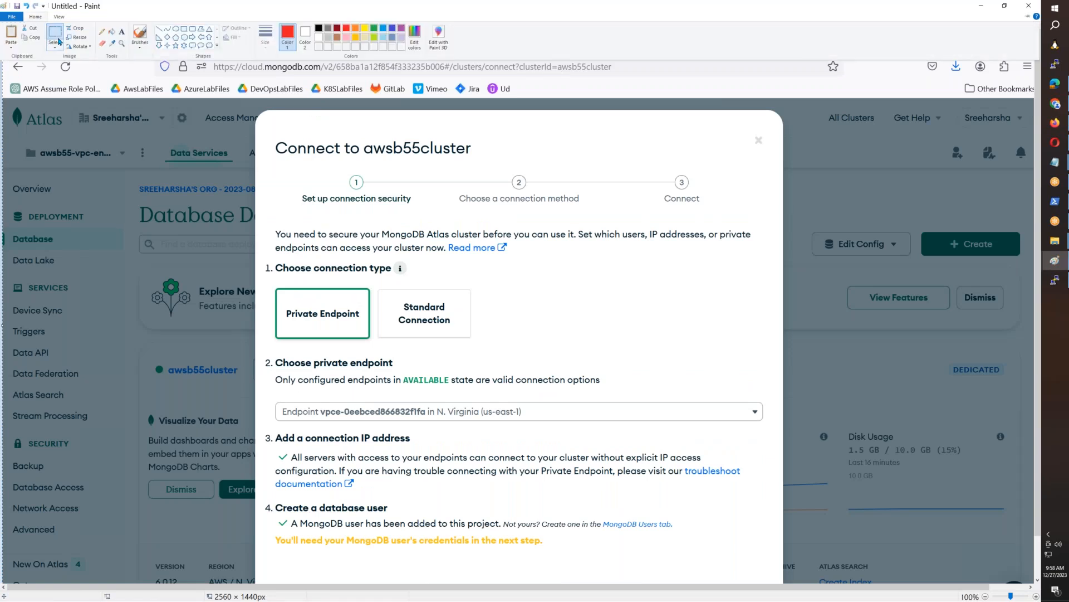
click(57, 38)
drag(5, 101, 791, 565)
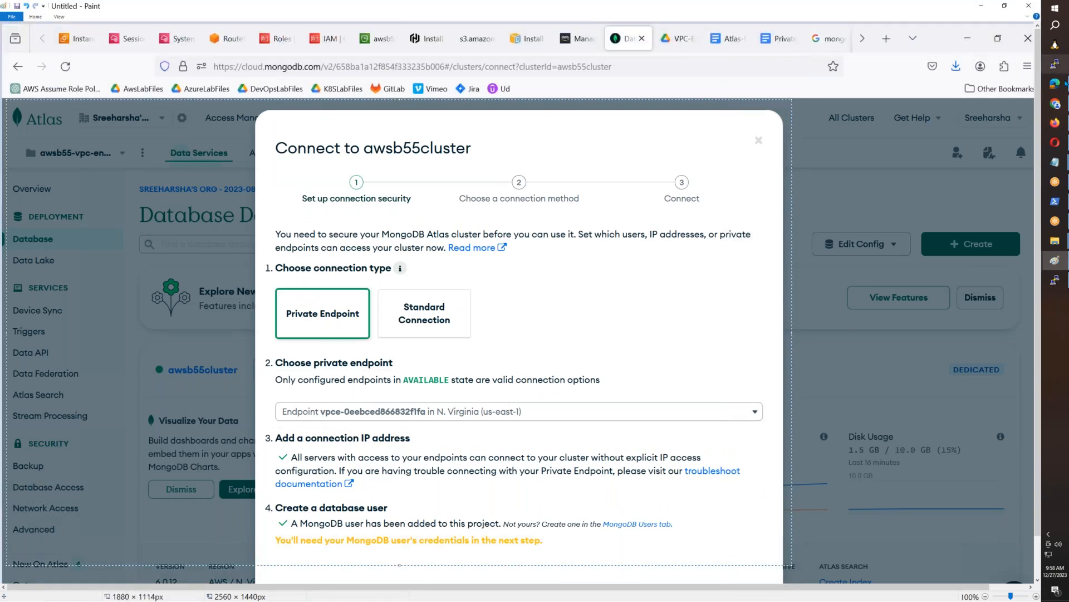
- Switch to Firefox and paste the connection security image into the Atlas-Mongo-Private-Endpoint document below the endpoint table image
click(1055, 122)
click(724, 14)
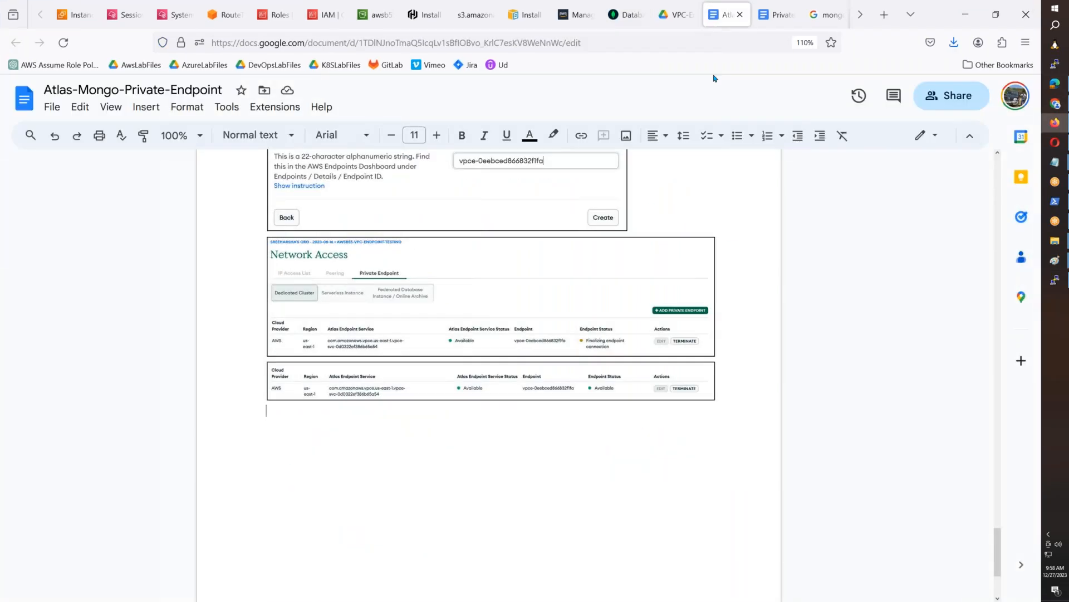
key(ctrl+v)
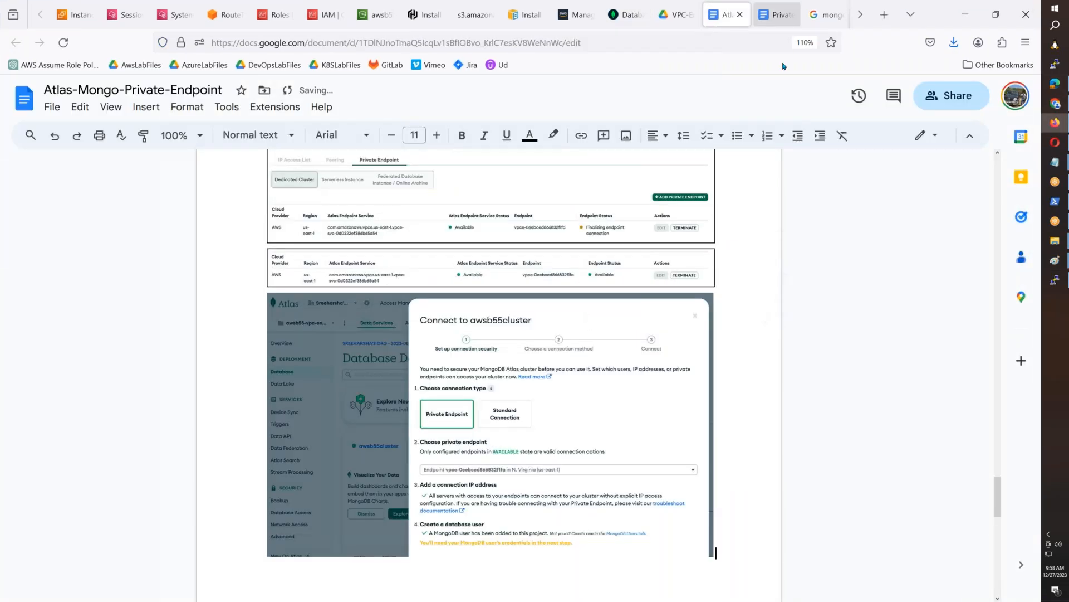
- Return to Atlas, continue to the connection methods and open the Shell connection instructions for awsb55cluster
click(627, 14)
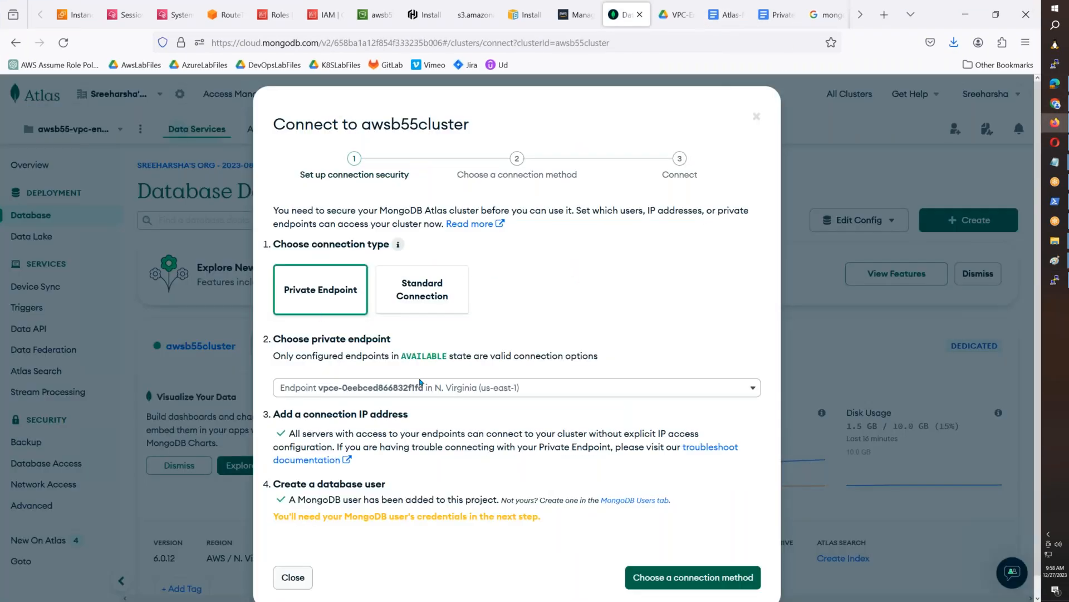
scroll(422, 367, down, 1)
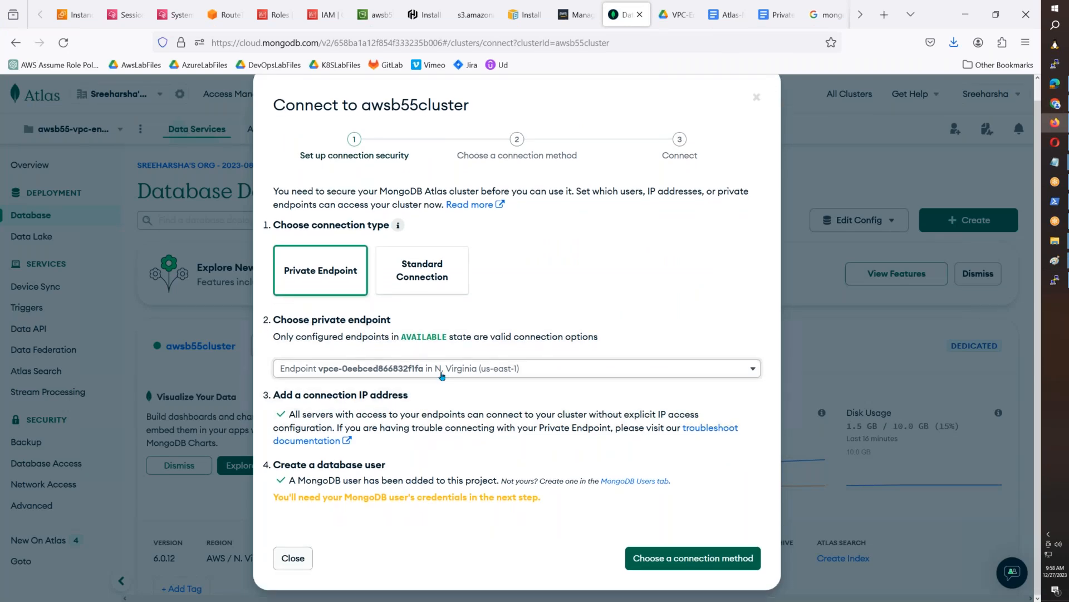
click(671, 559)
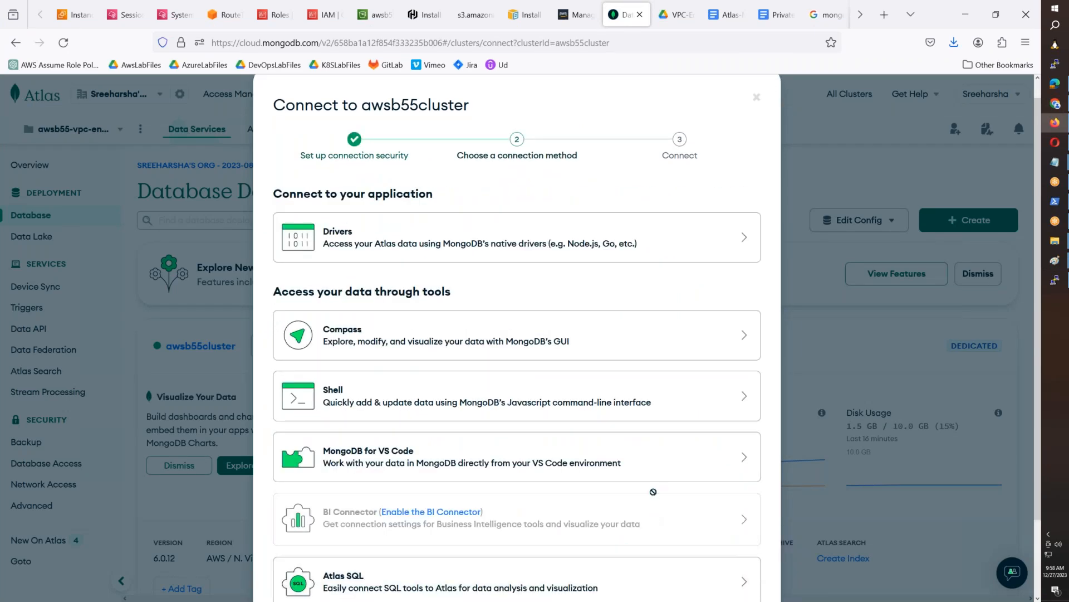
click(723, 398)
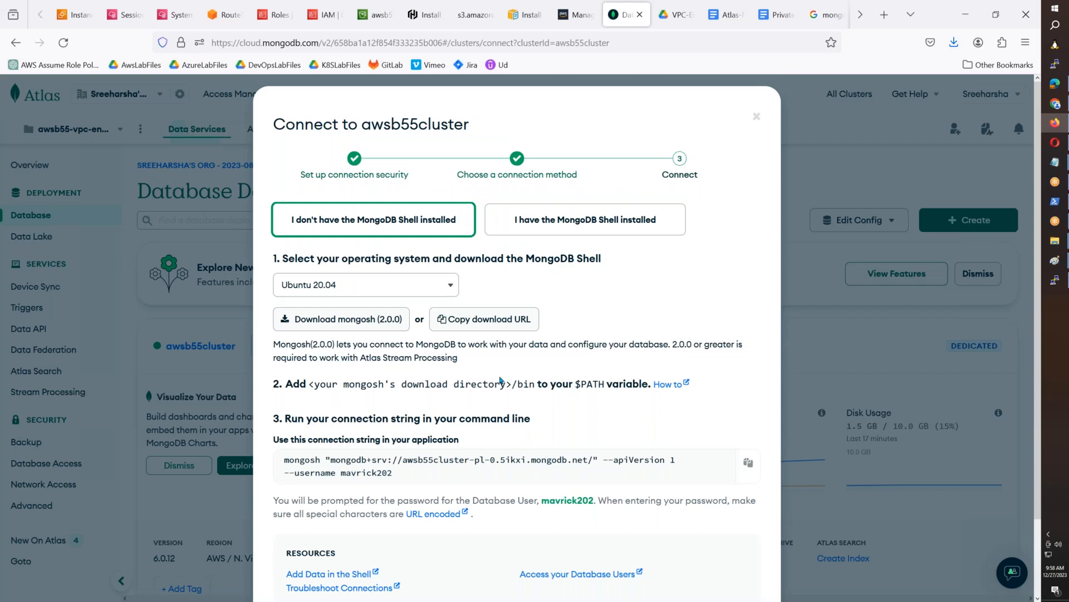
scroll(468, 390, down, 2)
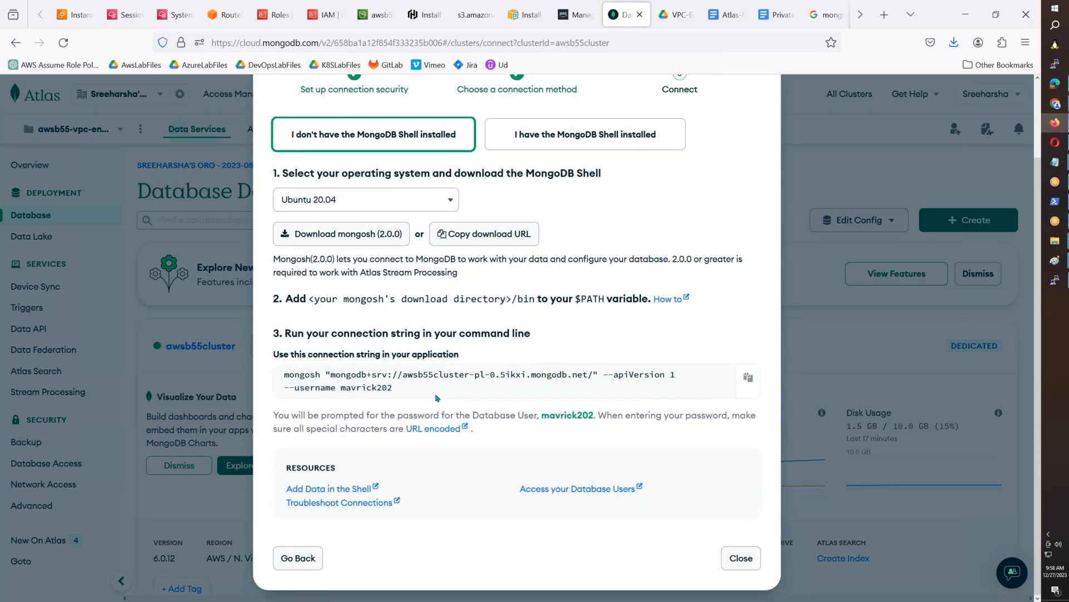
scroll(437, 398, up, 2)
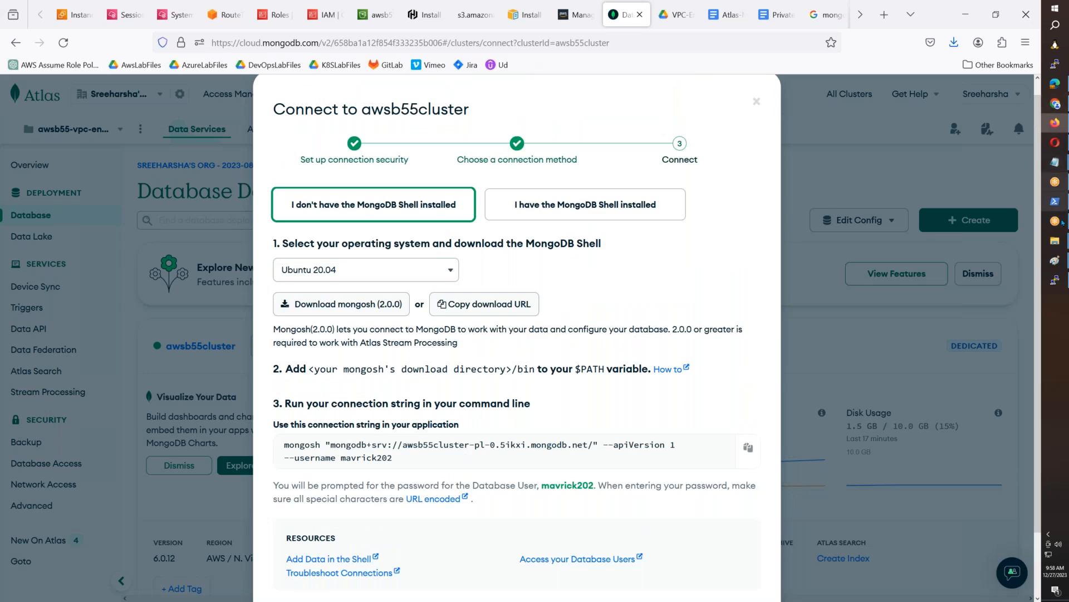
- Switch to Paint, paste the screenshot of the Shell instructions and select the area from the dialog title to the password note
mouse_move(1054, 260)
click(995, 298)
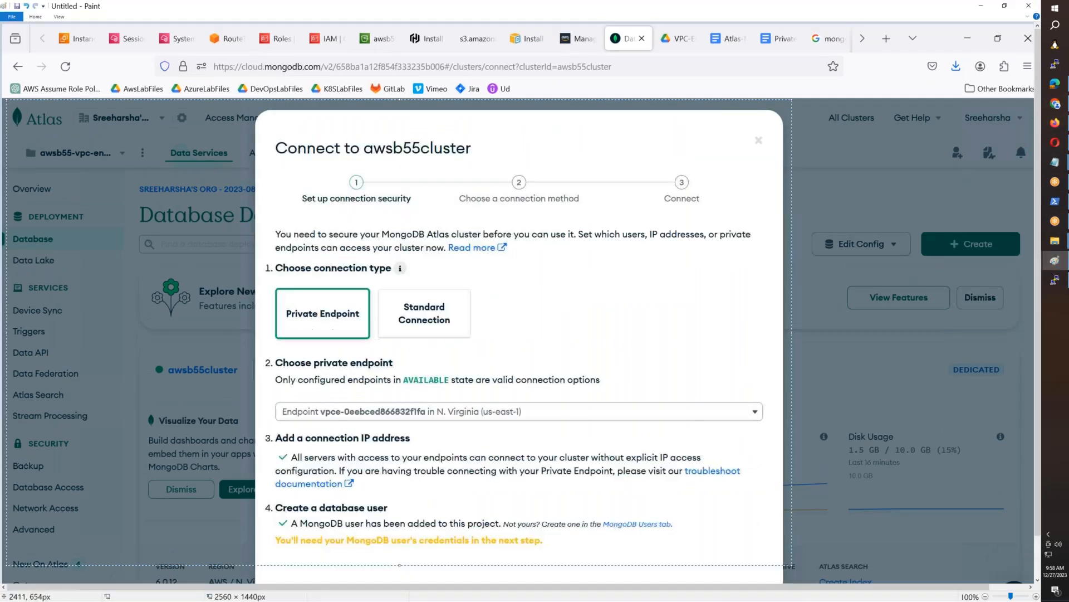
key(ctrl+v)
click(35, 16)
click(192, 29)
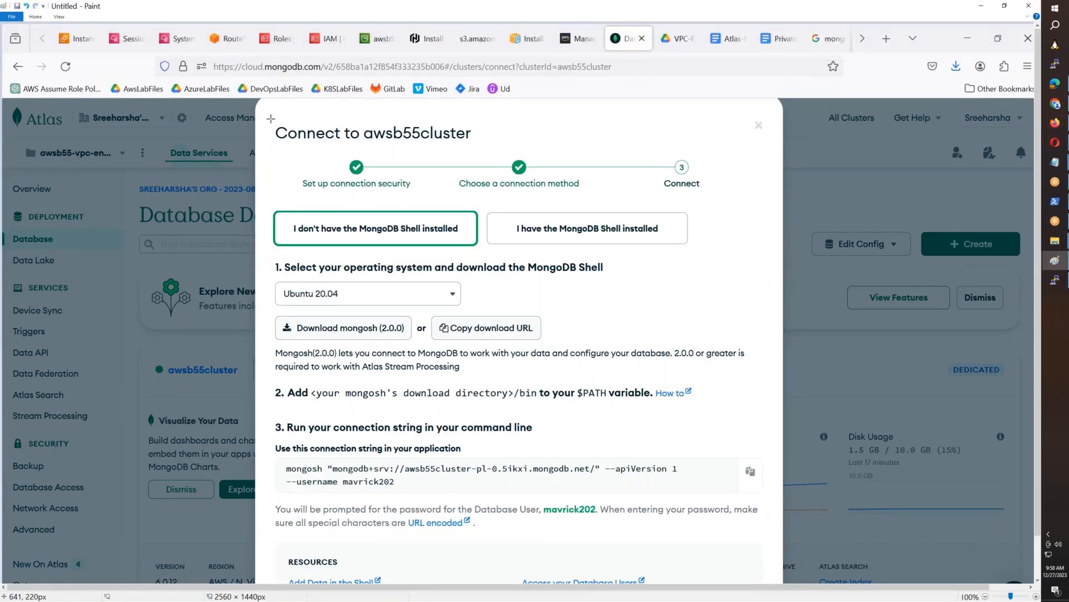
mouse_move(258, 121)
mouse_down()
mouse_move(665, 403)
mouse_move(774, 534)
mouse_up()
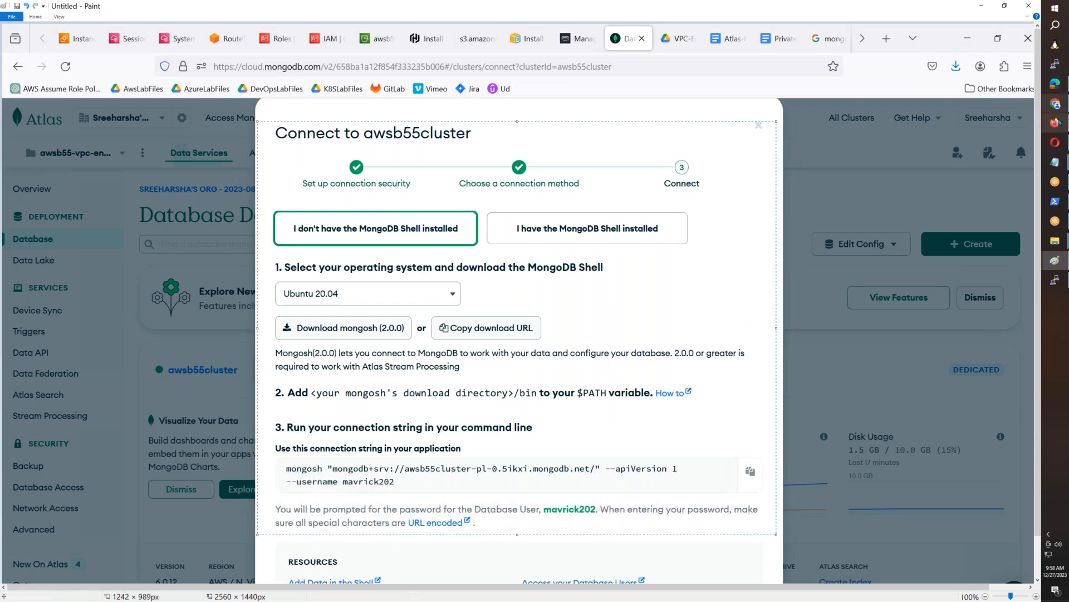
- Switch to Firefox and paste the Shell instructions image into the Atlas-Mongo-Private-Endpoint document after the connection security image
click(1054, 122)
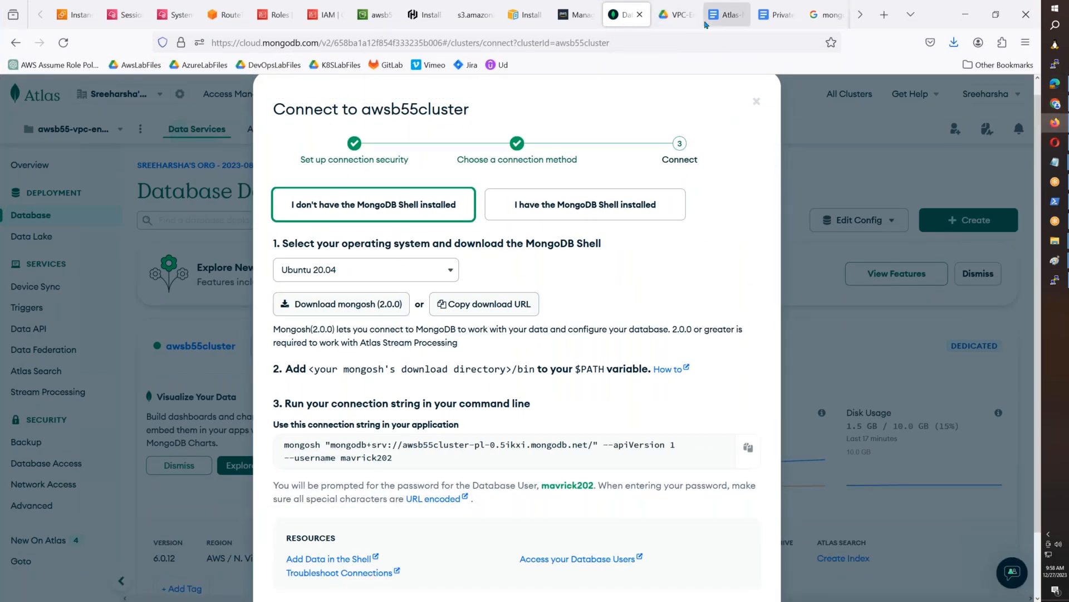
click(722, 17)
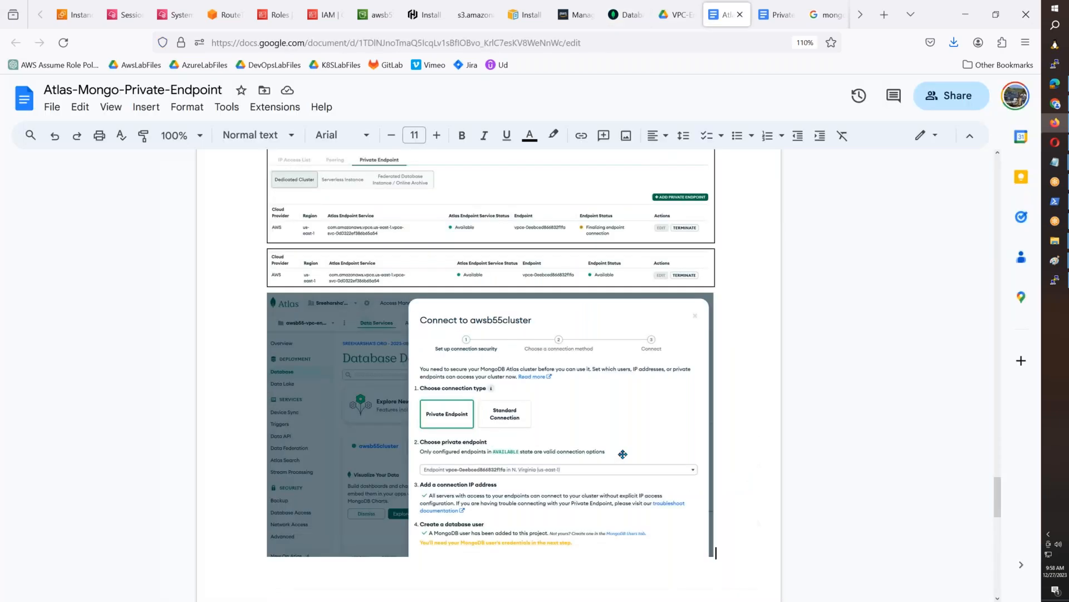
key(ctrl+v)
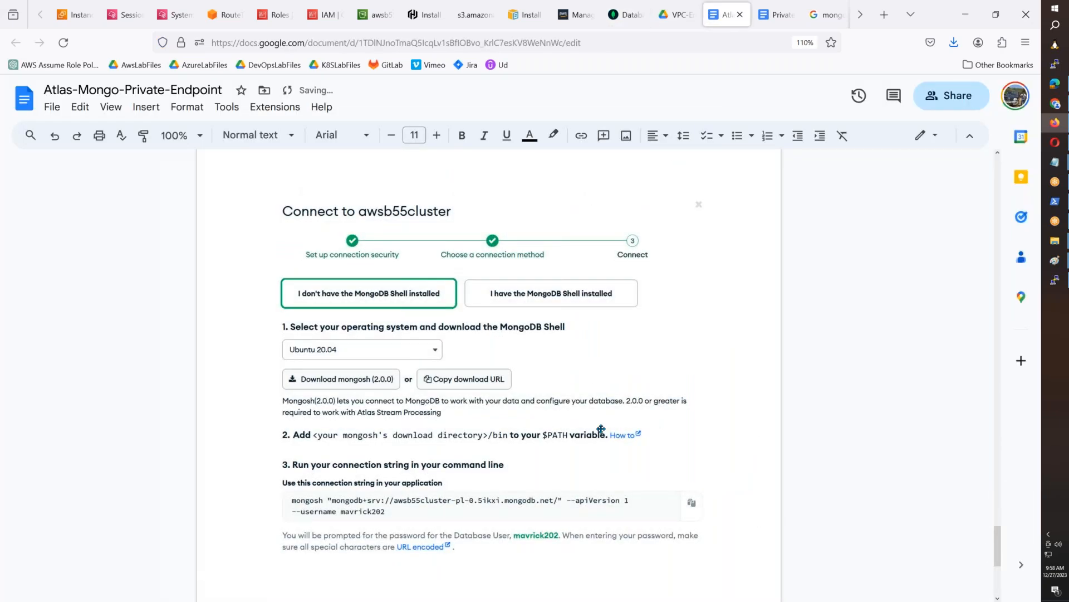
- Give the Shell instructions image and the connection security image above it a border, and place the cursor below the last image
click(601, 429)
click(519, 136)
click(545, 181)
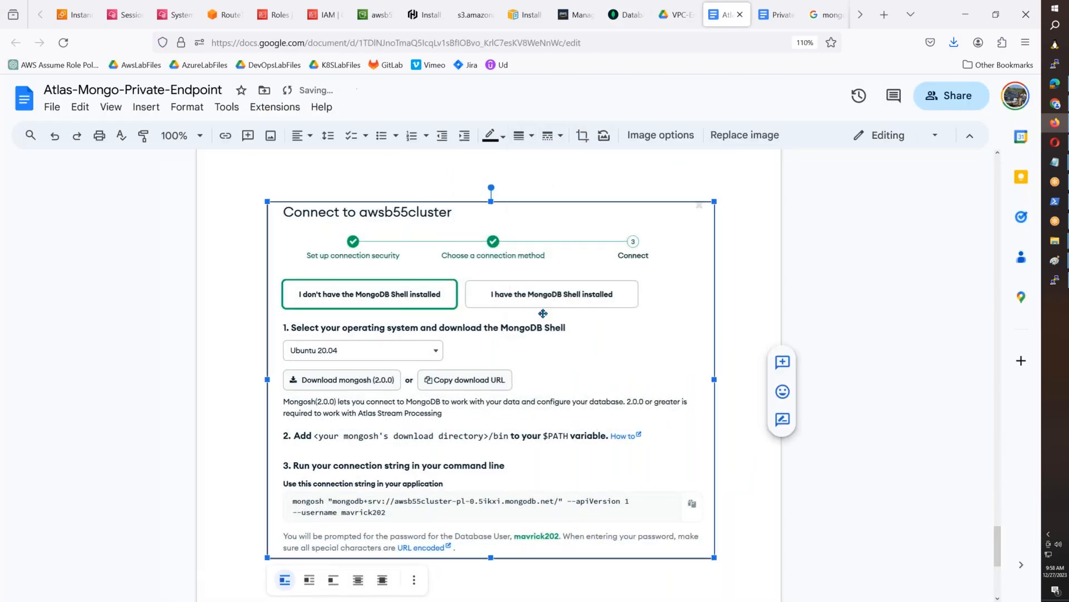
scroll(536, 290, up, 7)
click(523, 235)
click(521, 135)
click(540, 162)
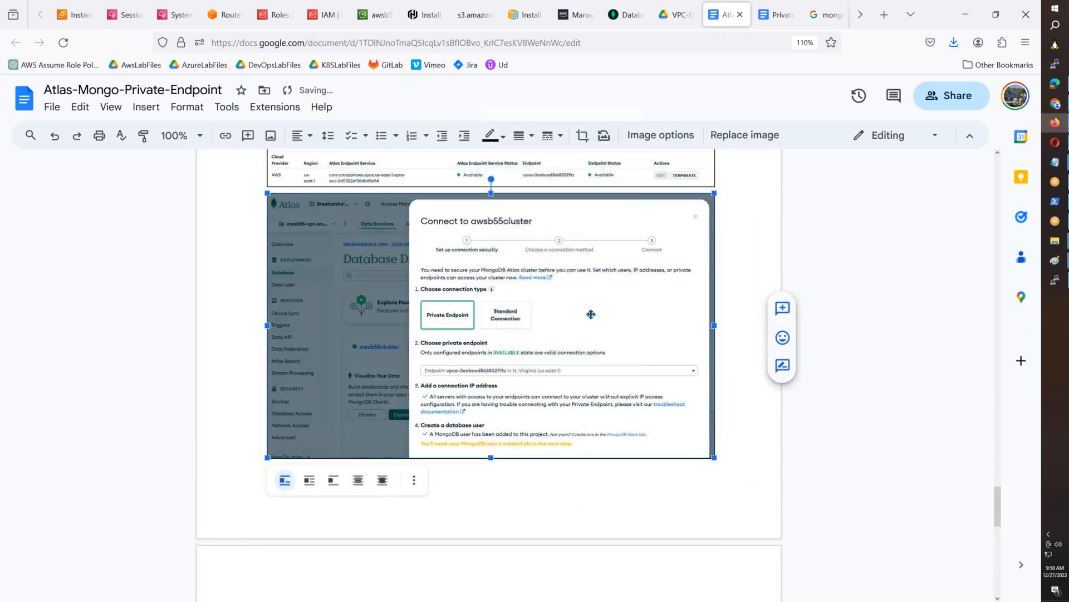
scroll(591, 314, down, 10)
click(736, 356)
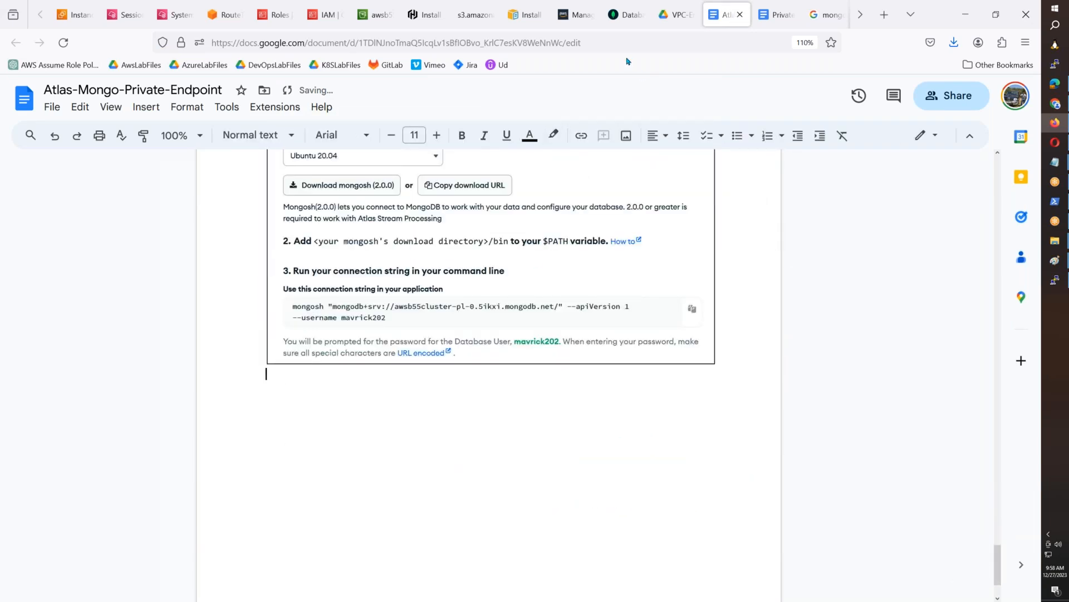
- Copy the mongosh connection string for awsb55cluster-pl-0 from Atlas and run it in the EC2 instance's terminal
click(626, 15)
click(748, 449)
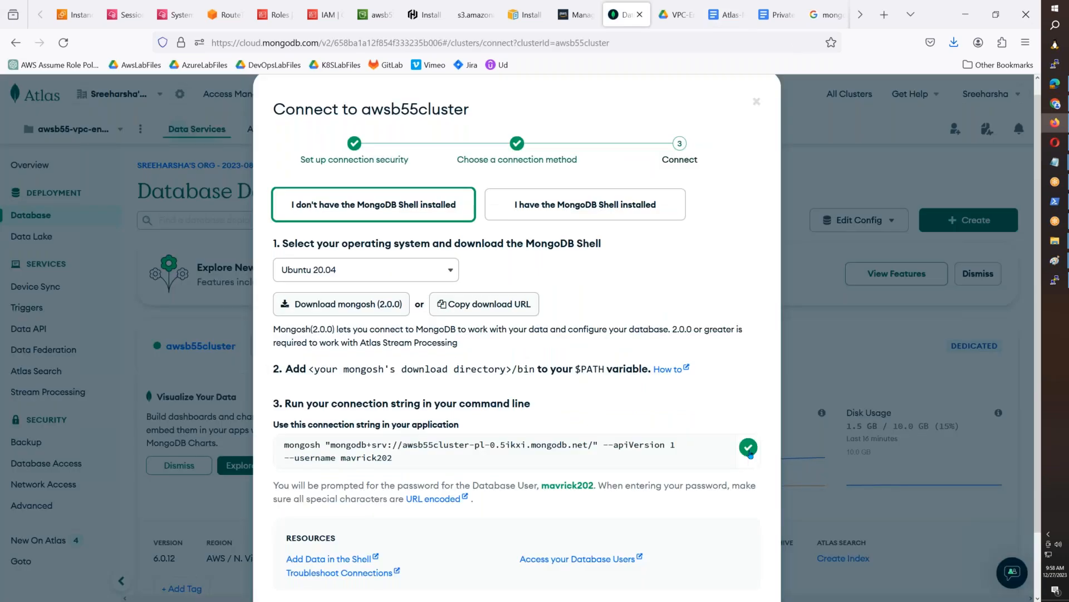
click(1055, 280)
right_click(606, 268)
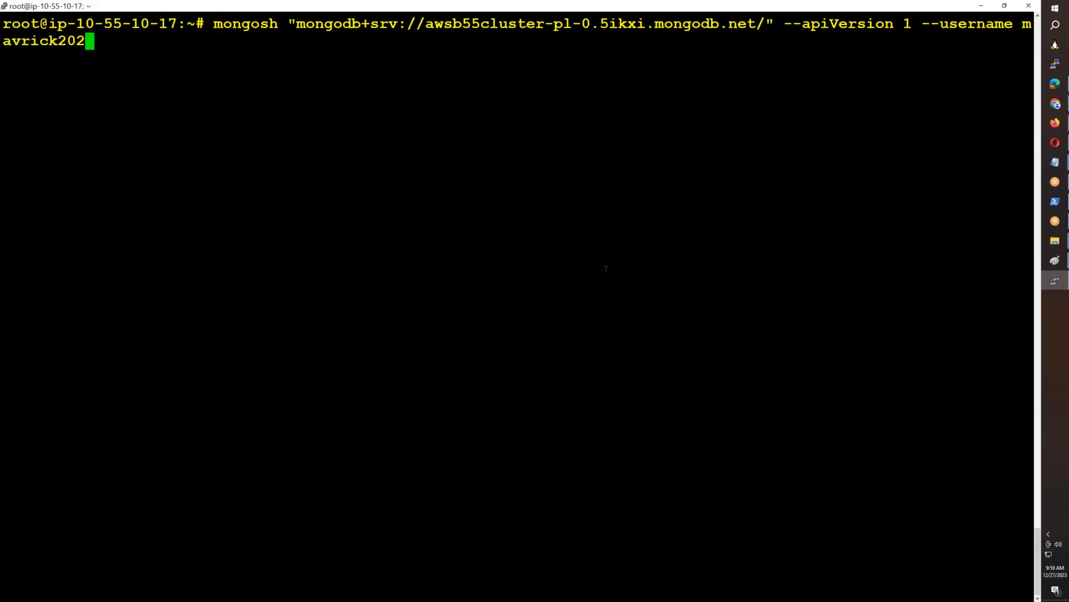
key(Return)
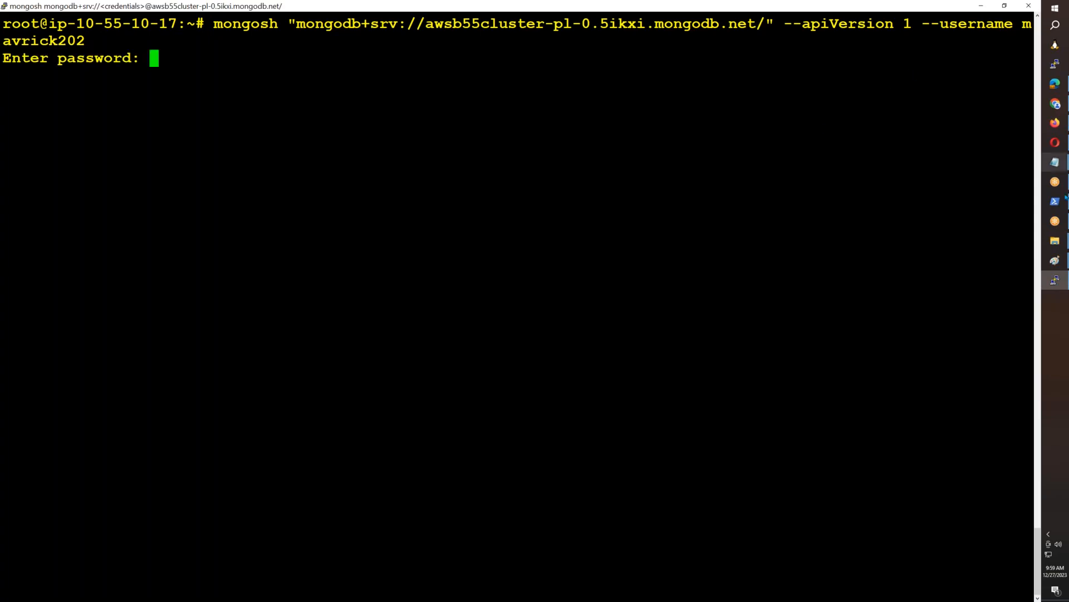
- Copy the database user's password from the saved notes and submit it at the mongosh password prompt in the terminal
mouse_move(1055, 161)
click(986, 195)
drag(257, 495, 78, 495)
key(alt+Tab)
right_click(220, 206)
key(Return)
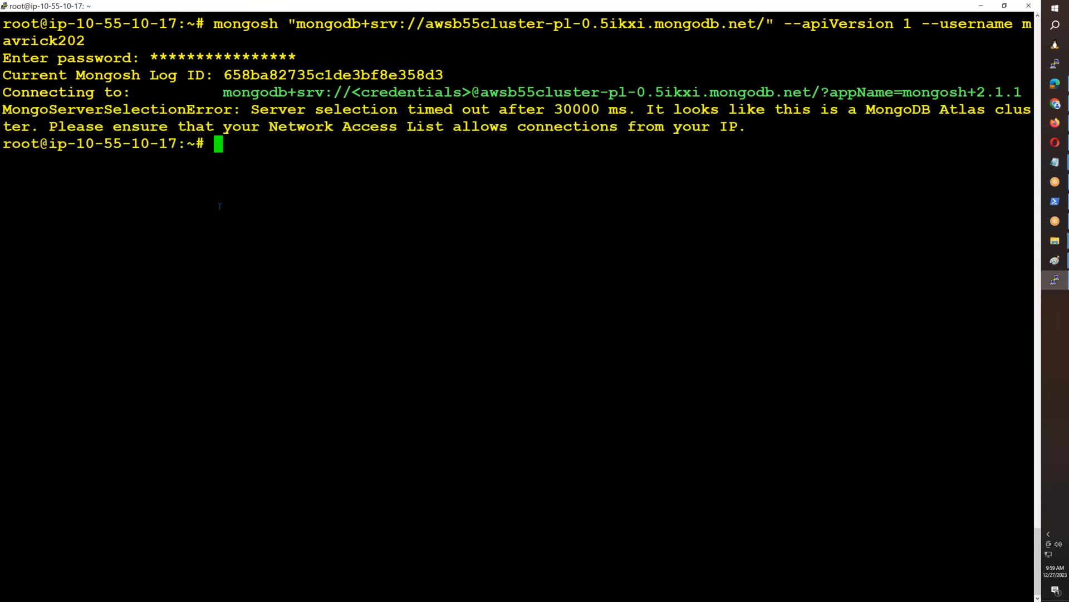
- Crop a screenshot of the mongosh terminal output in Paint and paste it into the Atlas-Mongo-Private-Endpoint document below the Shell instructions image
click(1055, 260)
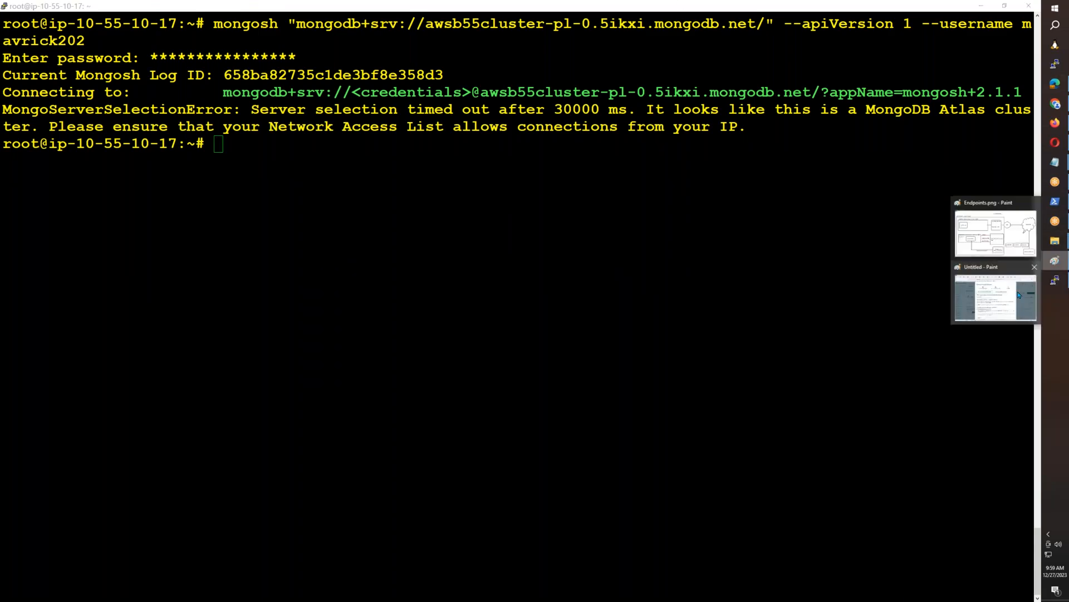
click(995, 295)
key(ctrl+v)
click(36, 17)
click(54, 34)
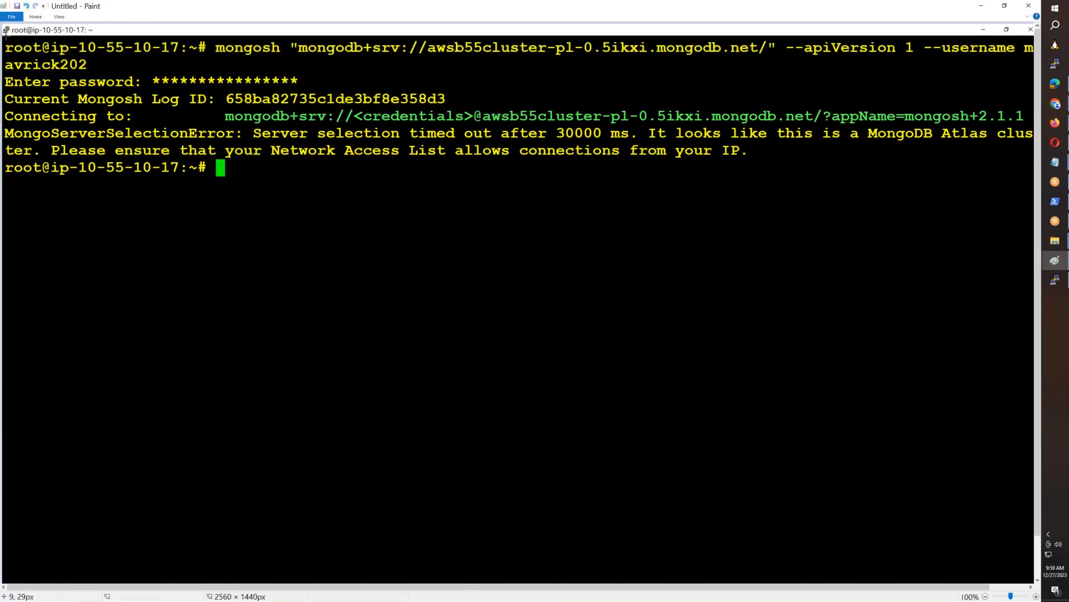
mouse_move(3, 36)
mouse_down()
mouse_move(279, 112)
mouse_move(1035, 182)
mouse_up()
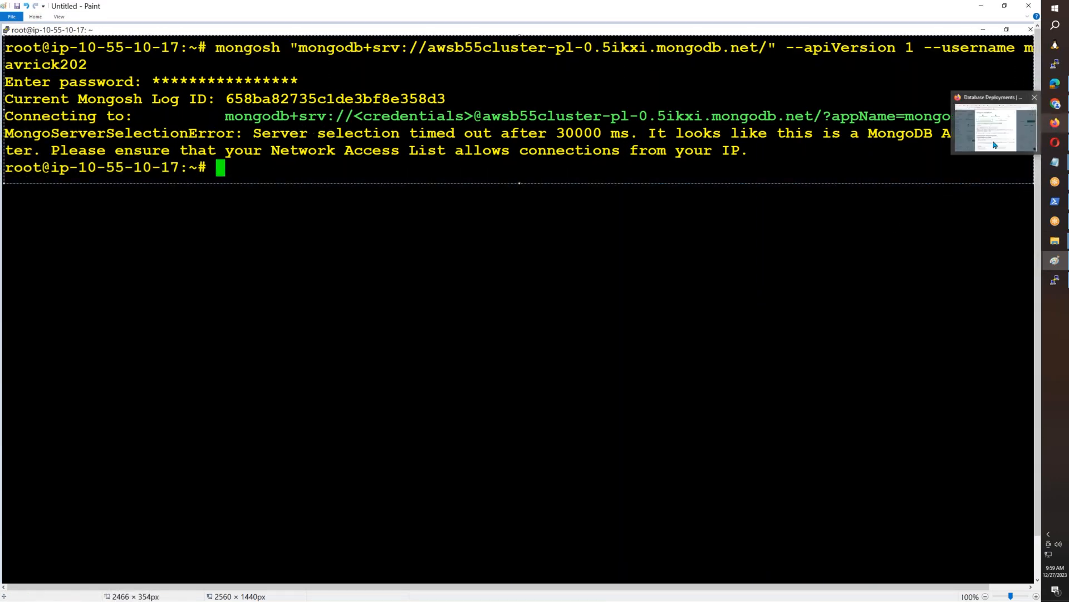
click(1055, 124)
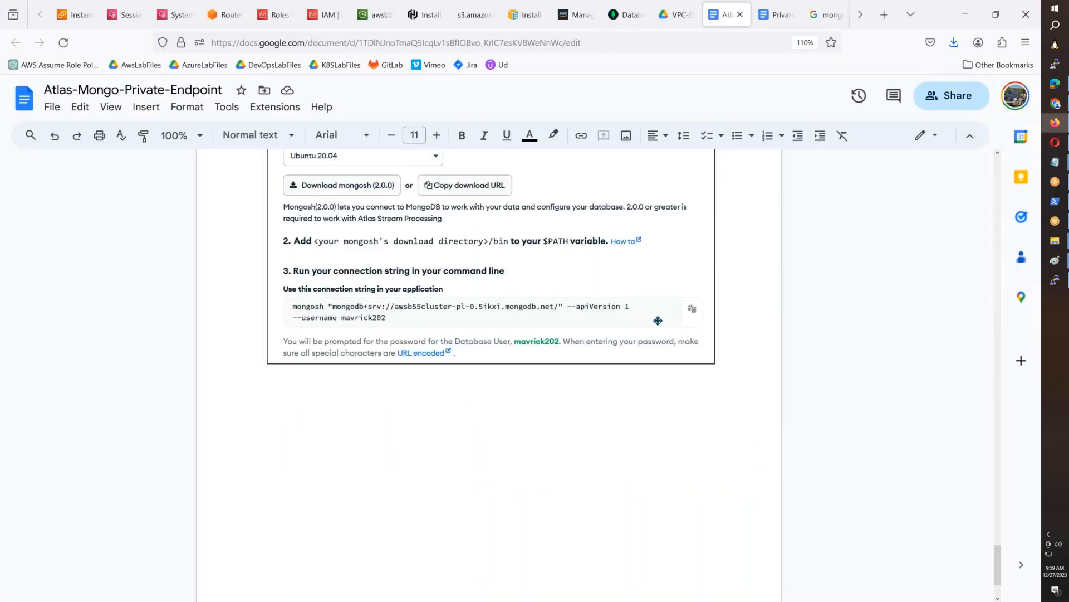
key(ctrl+v)
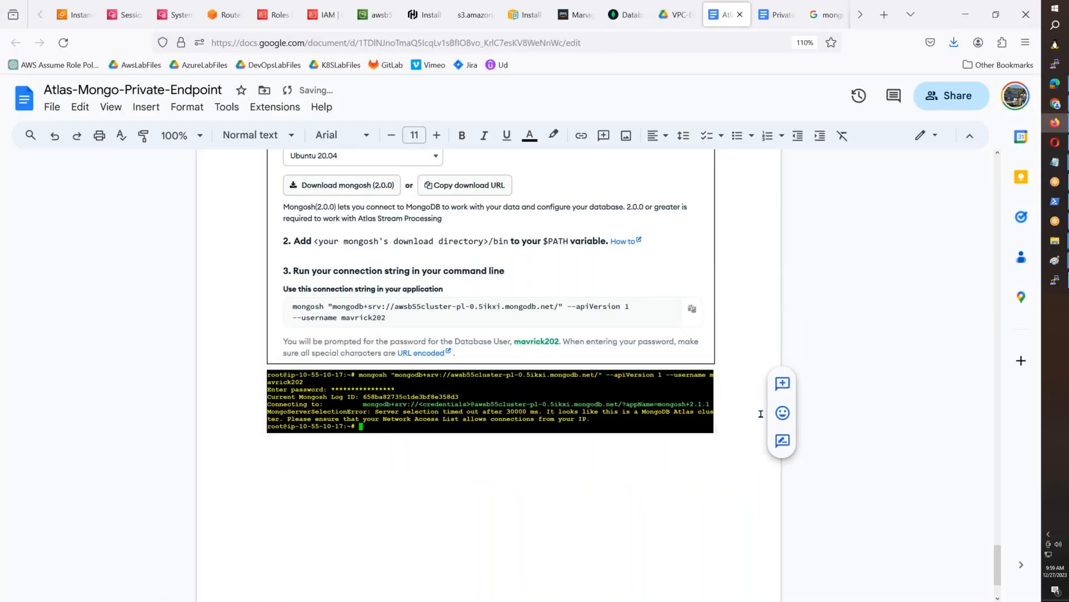
- Return to Atlas, close the connection dialog and start a new IP Access List entry on the Network Access page
click(624, 15)
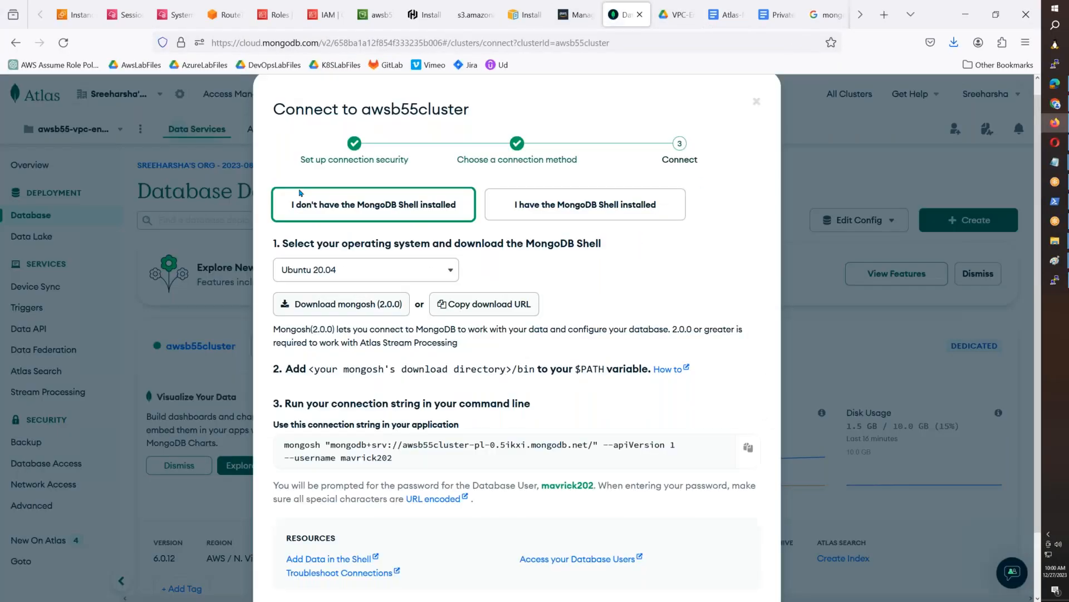
scroll(736, 574, down, 2)
click(740, 558)
click(66, 484)
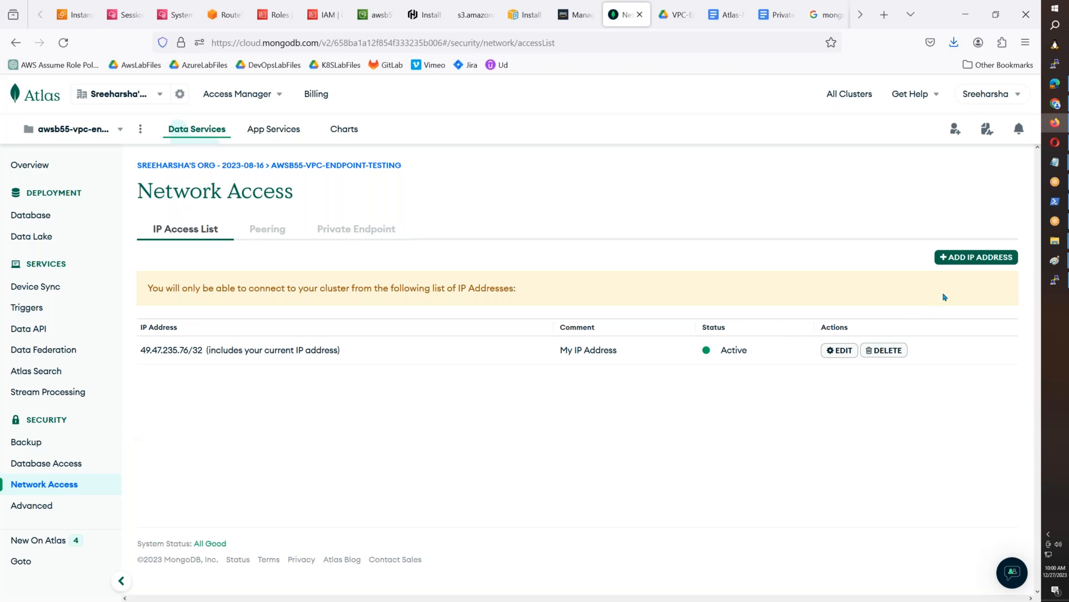
click(957, 257)
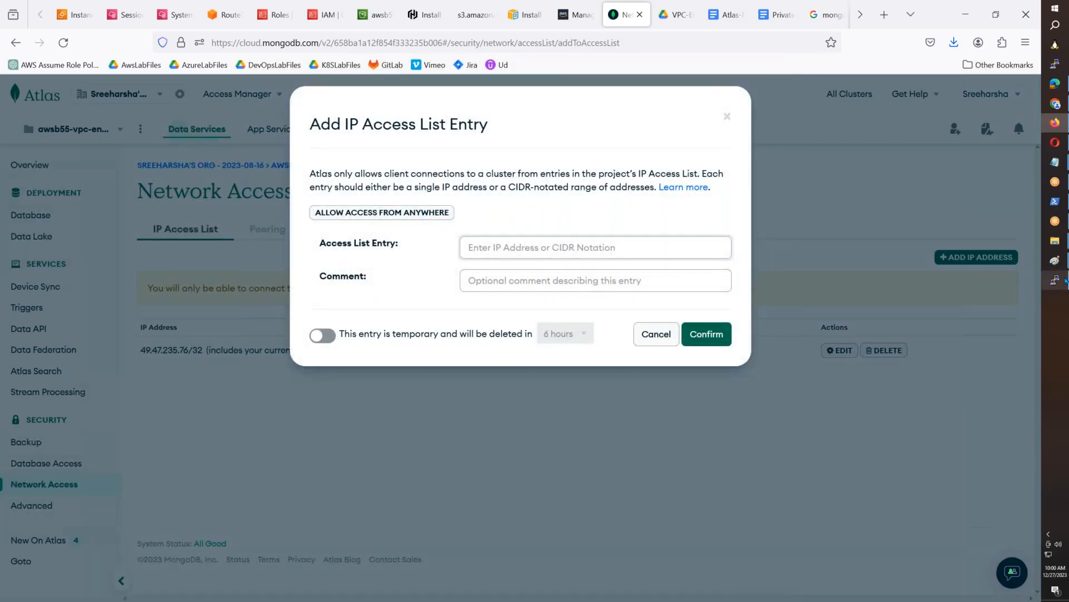
- Copy the instance's private IP from the terminal prompt and enter it as 10.55.10.17 in the Access List Entry, replacing the hyphens with dots
click(1064, 282)
drag(177, 143, 76, 143)
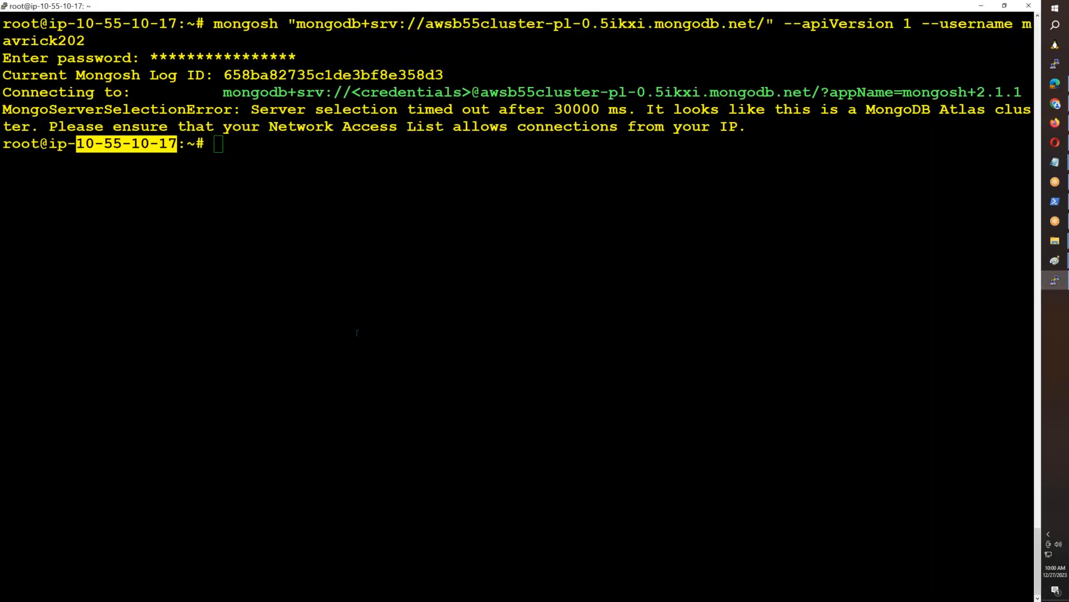
key(alt+Tab)
key(ctrl+v)
key(Left)
key(BackSpace)
text(.)
key(Left)
key(Left)
key(Left)
key(BackSpace)
text(.)
key(Left)
key(Left)
key(Left)
key(BackSpace)
text(.17)
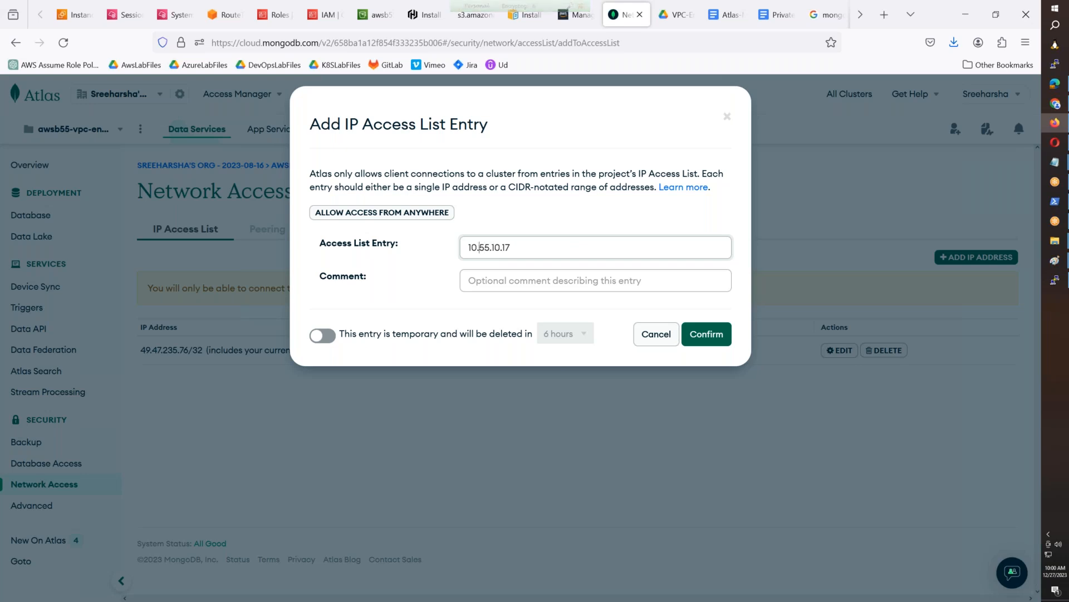
text(/32)
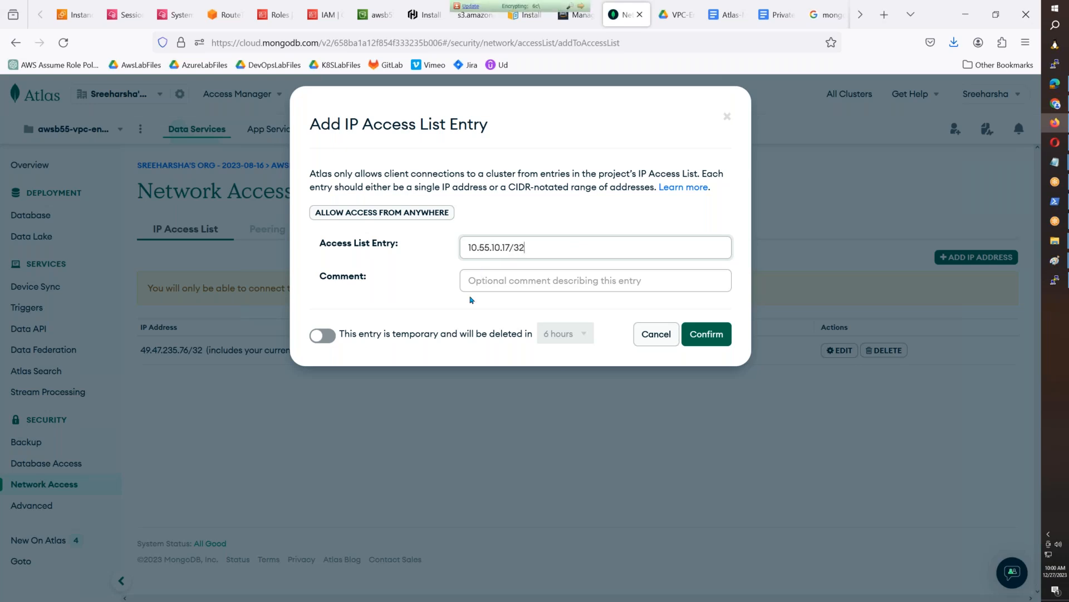
- Complete the Access List Entry as 10.55.10.17/32 and add the comment PrivateServer
click(501, 279)
text(P)
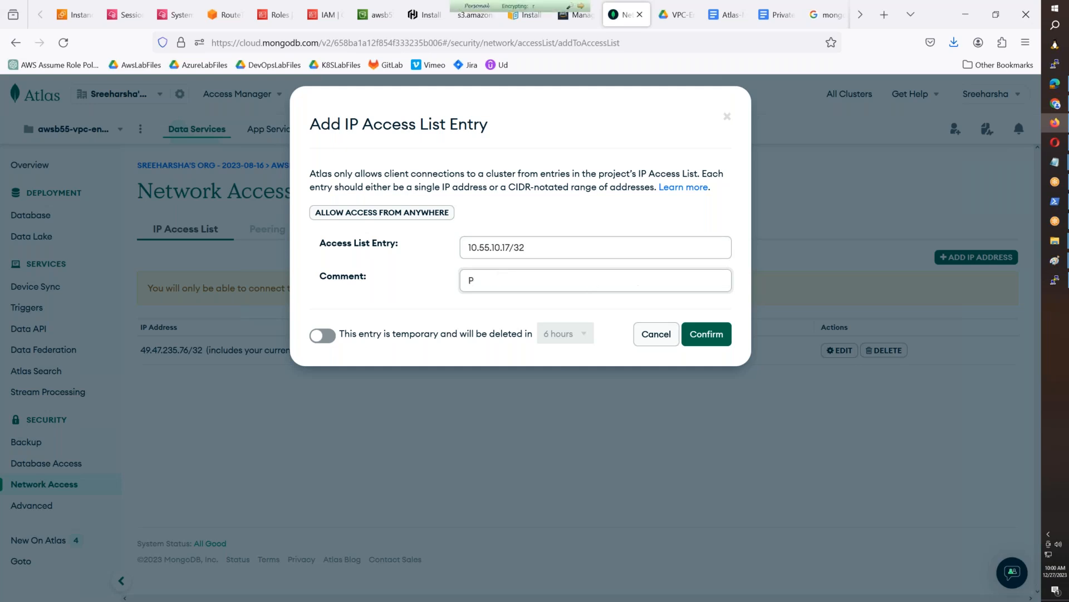
text(rivateServer)
click(457, 309)
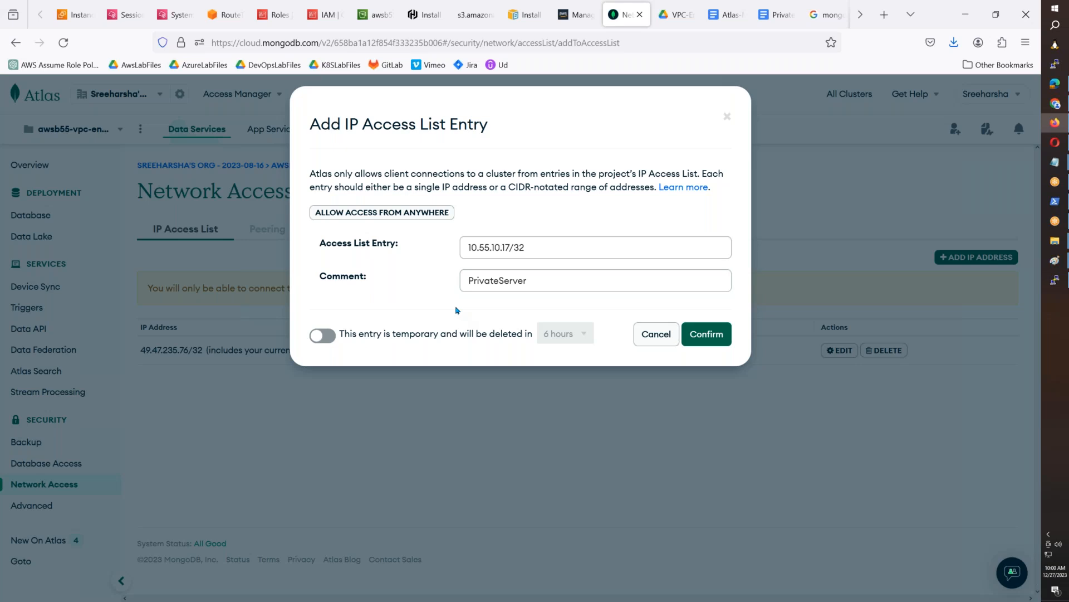
- Select the Add IP Access List Entry dialog from a screenshot in Paint and paste it into the Atlas-Mongo-Private-Endpoint document
click(1063, 267)
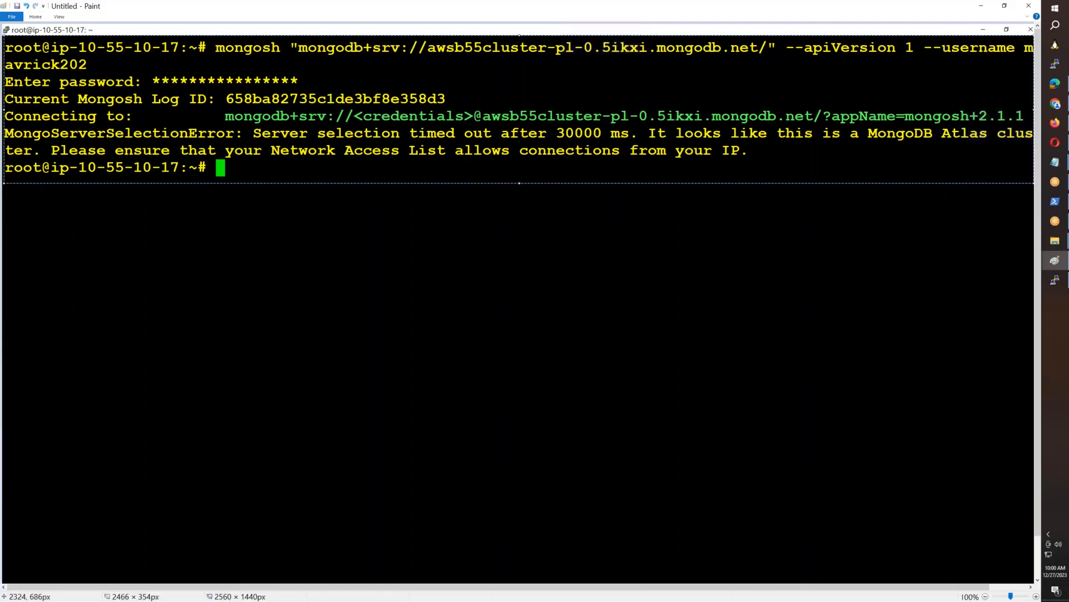
key(ctrl+v)
click(35, 17)
click(56, 36)
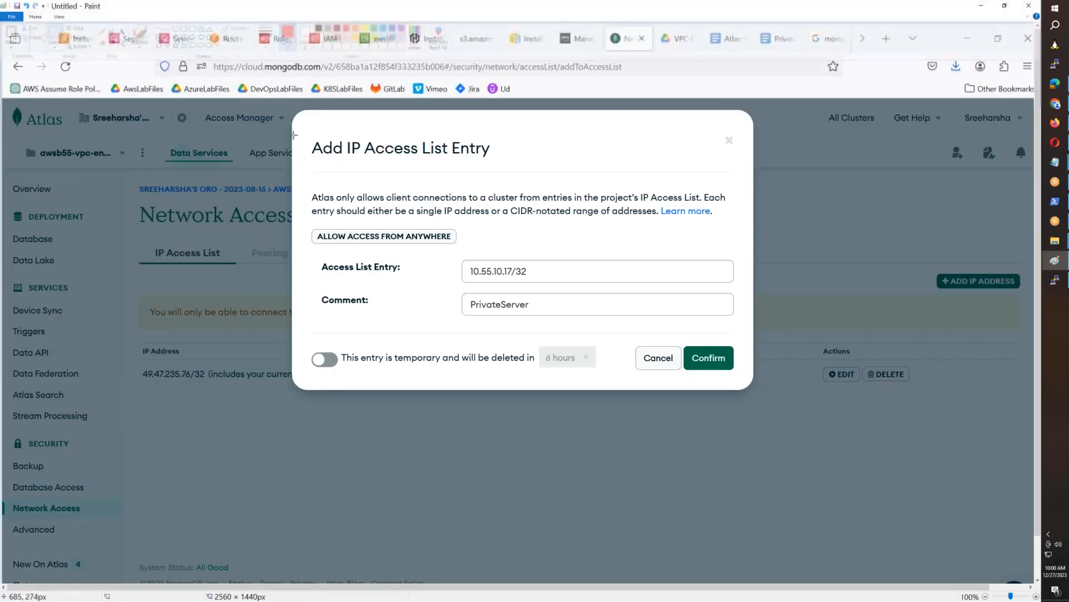
mouse_move(307, 133)
mouse_down()
mouse_move(714, 334)
mouse_move(743, 328)
mouse_move(742, 382)
mouse_up()
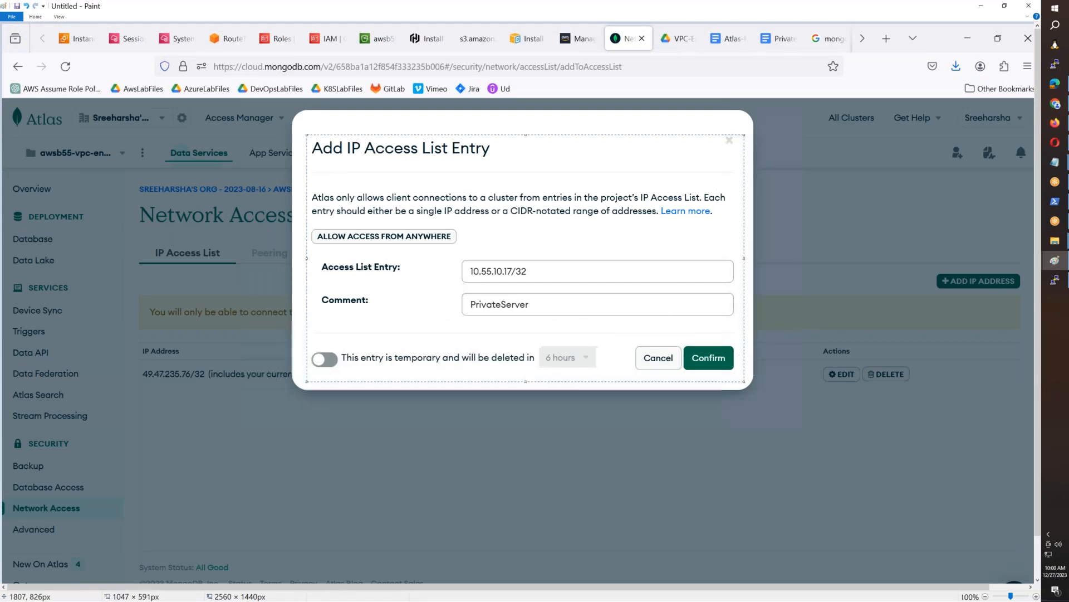
key(alt+Tab)
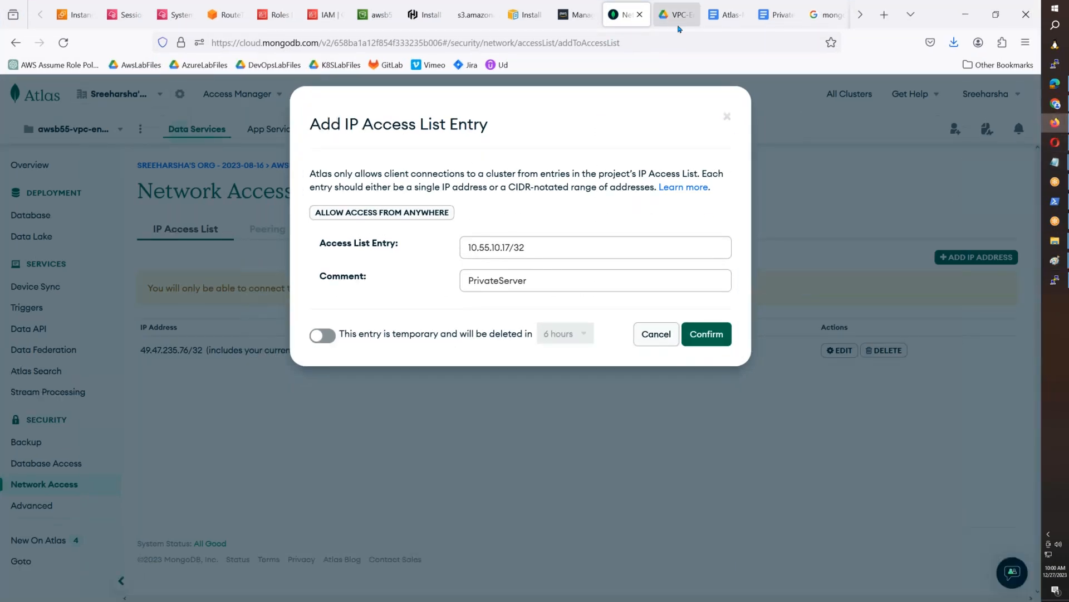
click(724, 16)
key(ctrl+v)
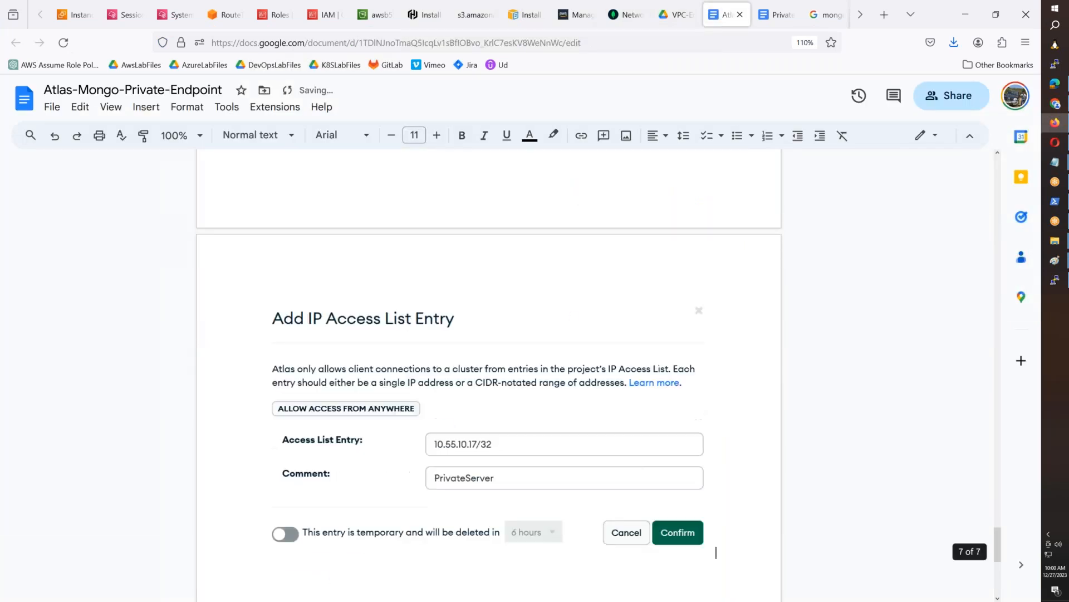
- Give the pasted Add IP Access List Entry image a 1pt border
click(526, 136)
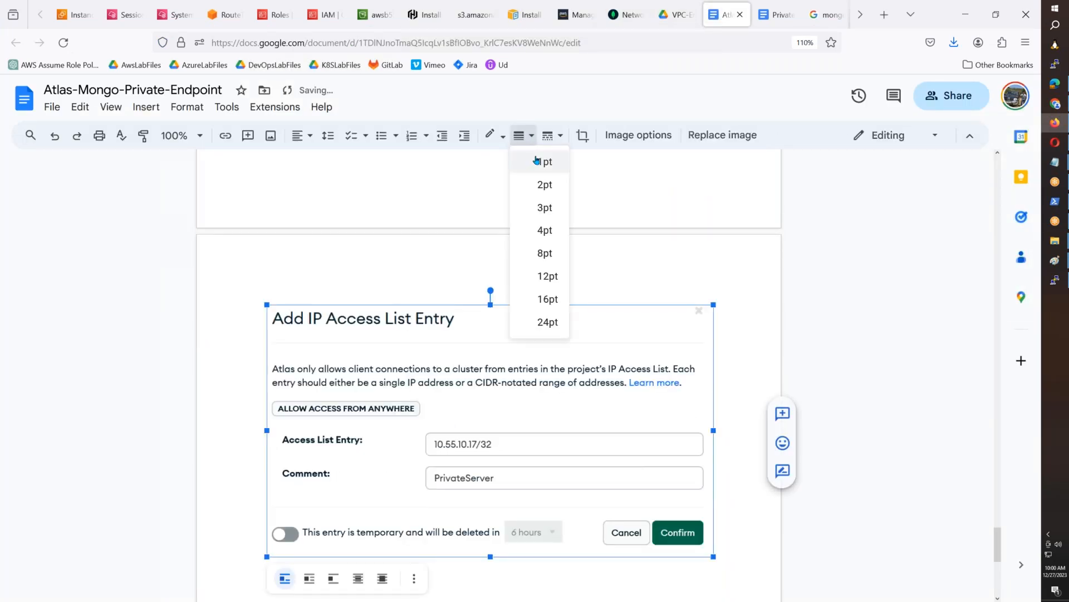
click(536, 161)
click(721, 554)
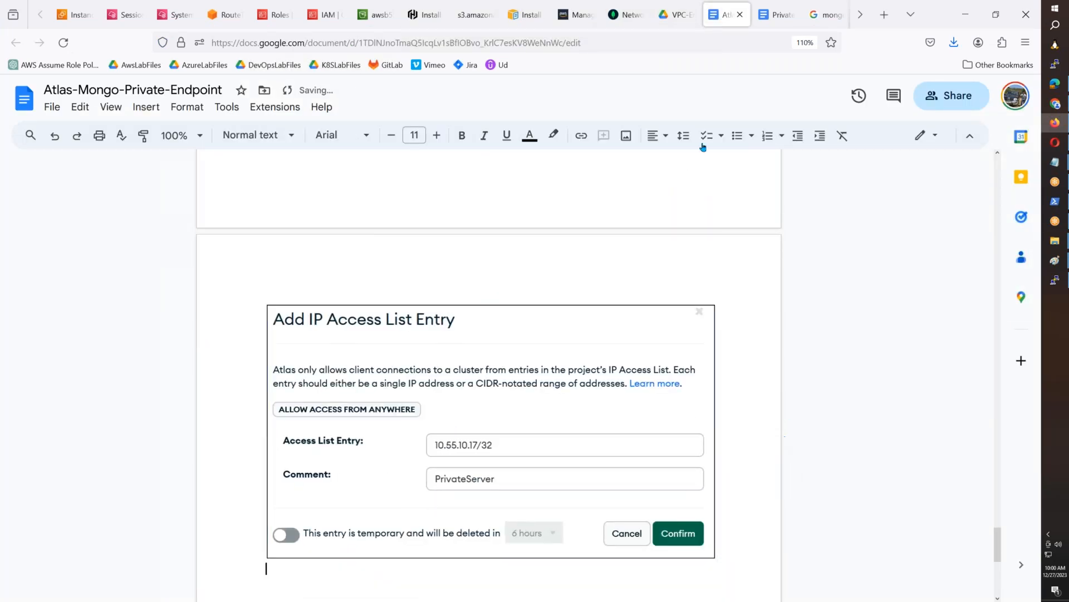
- Return to Atlas and confirm the new PrivateServer access list entry
click(622, 16)
click(706, 334)
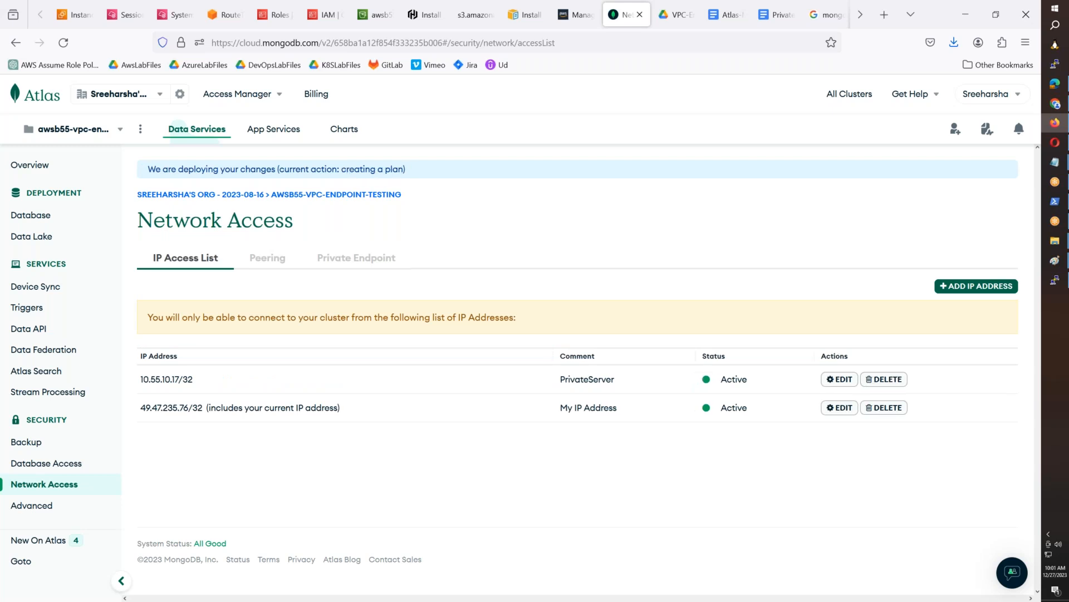
- Clear the instance's terminal, rerun the mongosh connection command for awsb55cluster and submit the database user's password
click(1055, 280)
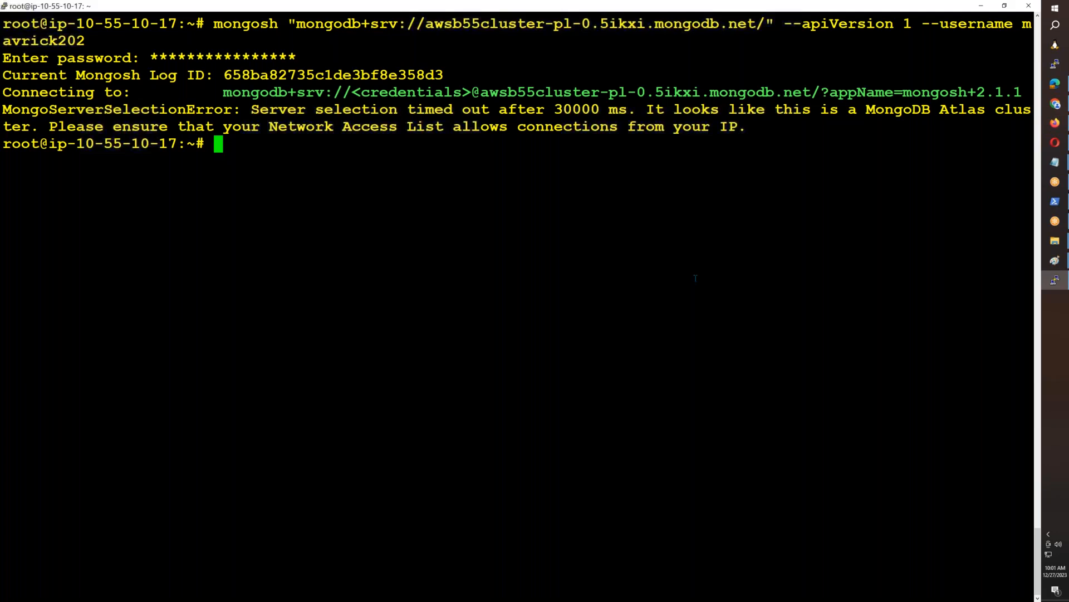
key(Up)
key(Return)
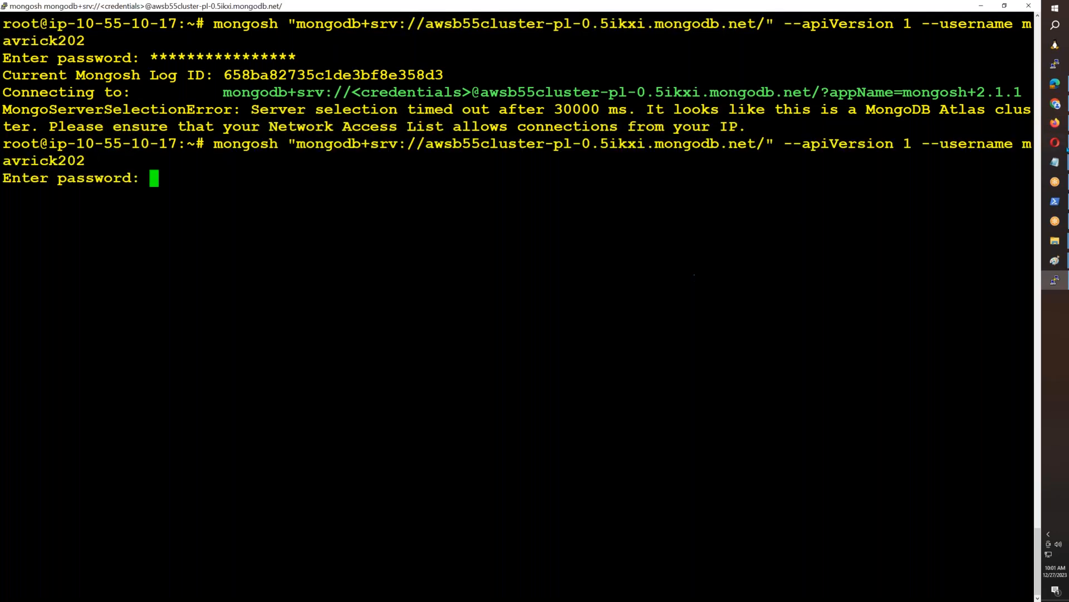
key(ctrl+c)
key(ctrl+l)
key(Up)
key(Return)
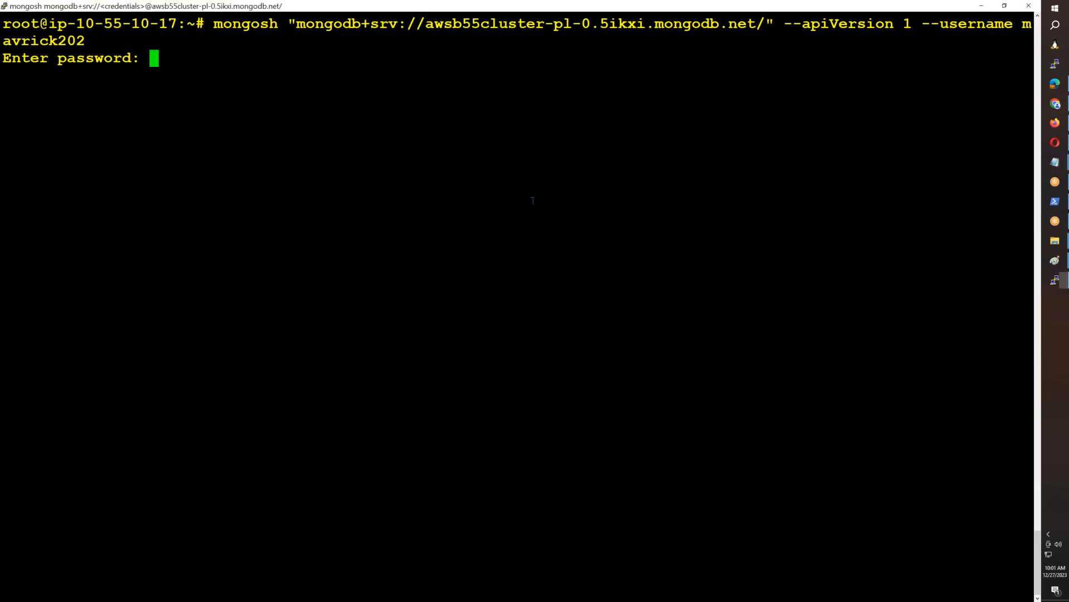
right_click(533, 200)
key(Return)
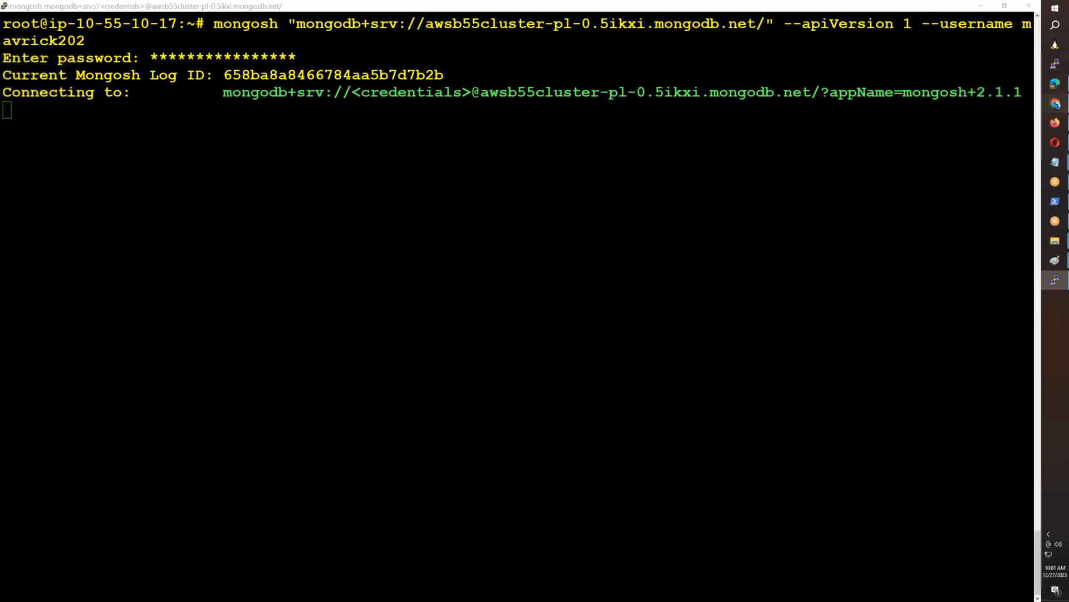
- Open the unnamed interface endpoint vpce-0eebced866832f1fa in the AWS VPC console and examine its details and attached security group
click(1055, 104)
click(1055, 124)
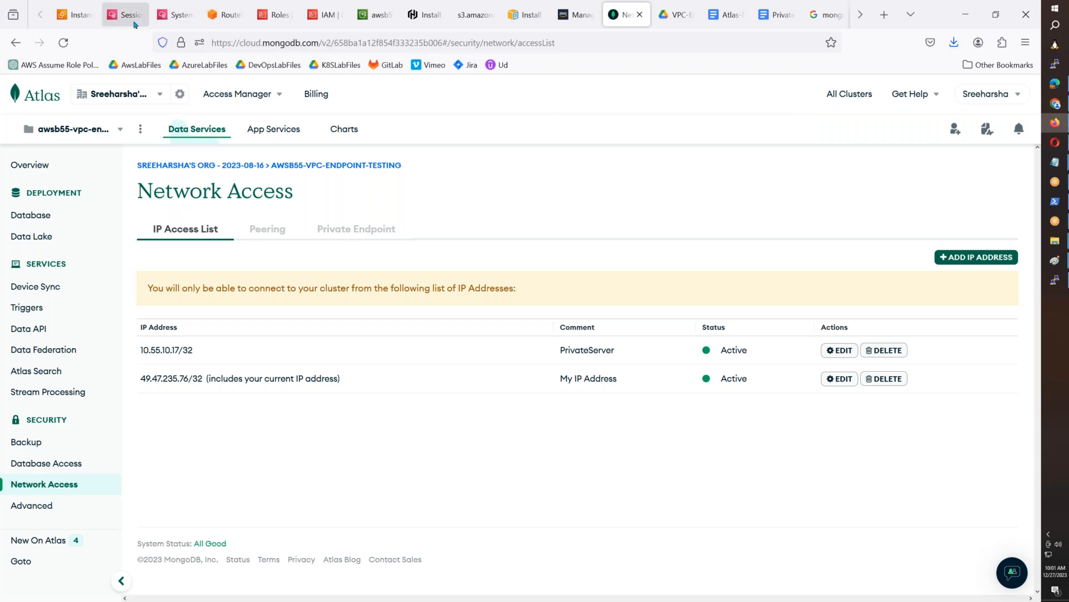
click(230, 16)
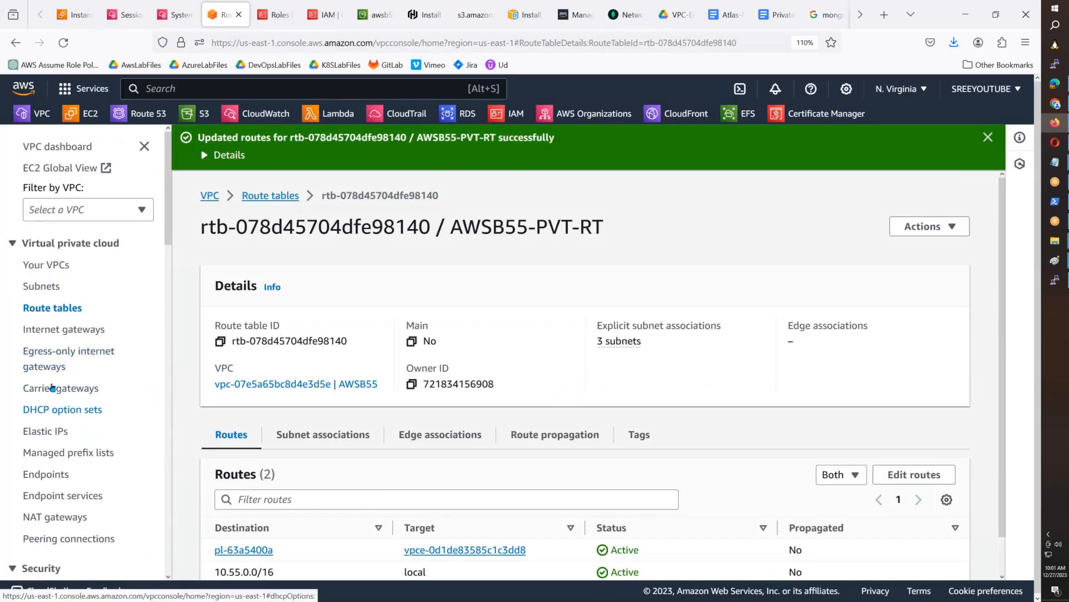
click(54, 477)
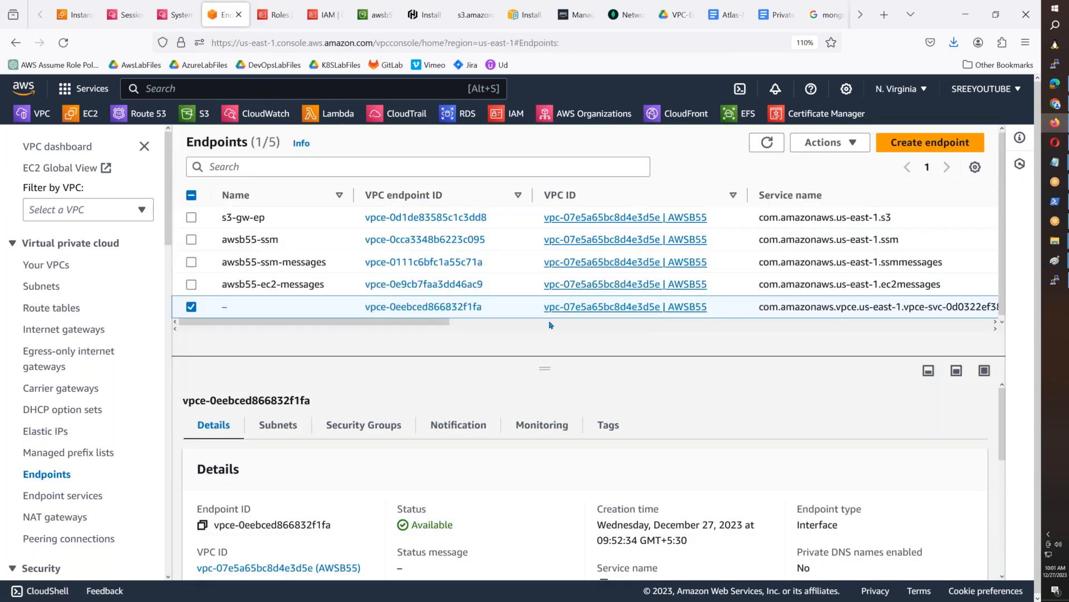
click(433, 311)
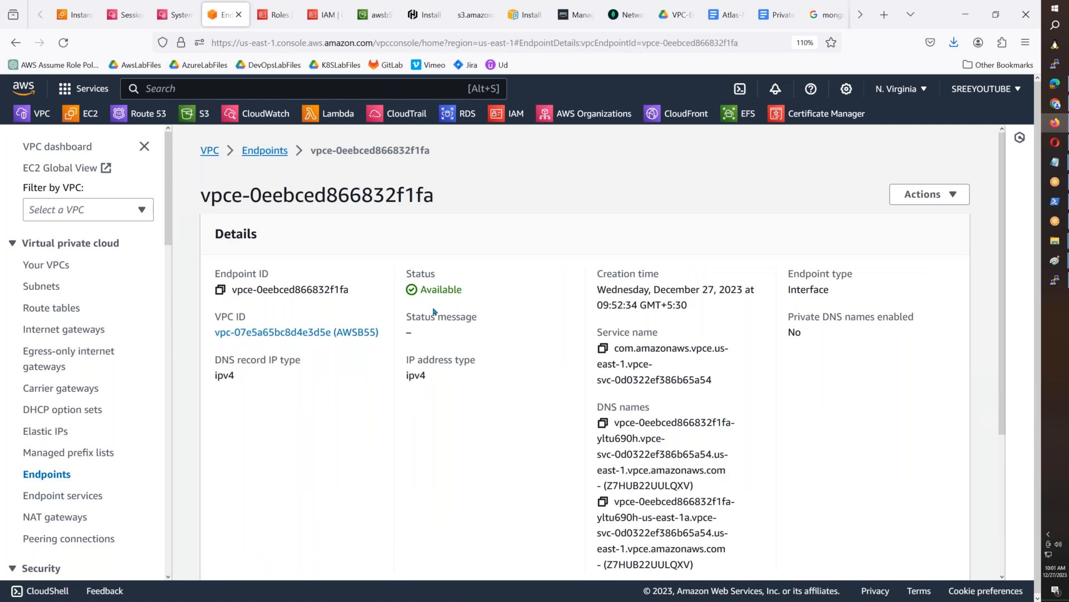
scroll(433, 312, down, 3)
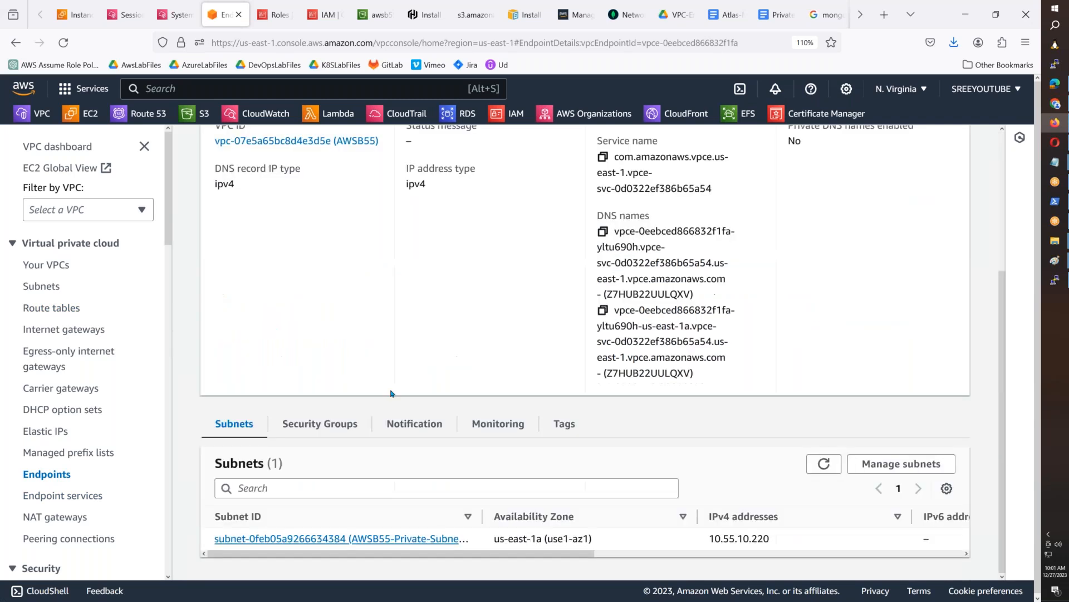
click(331, 436)
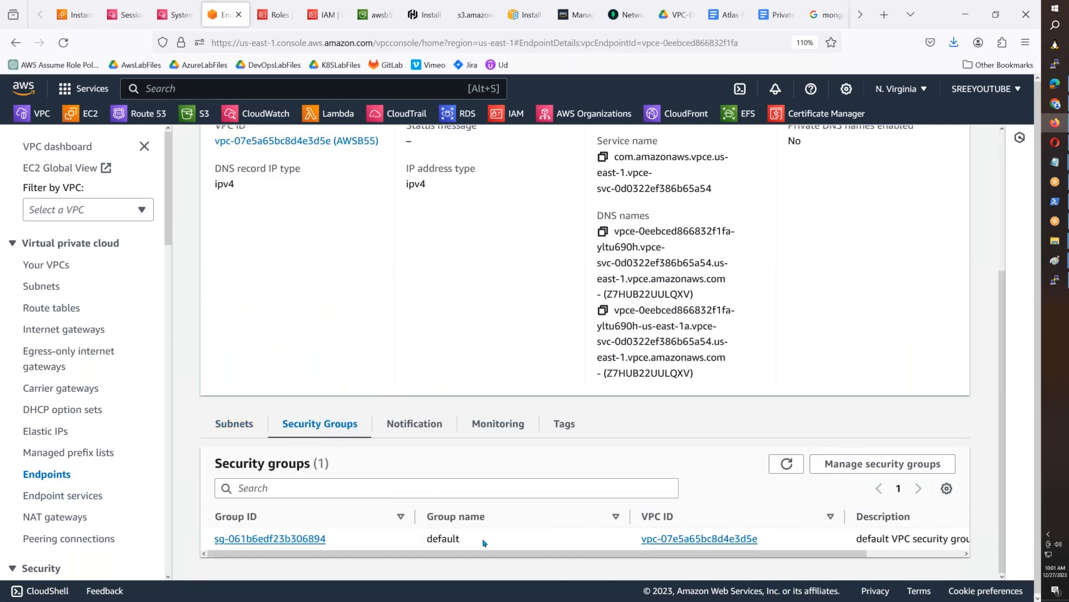
scroll(484, 542, up, 2)
scroll(483, 542, down, 2)
scroll(533, 546, up, 3)
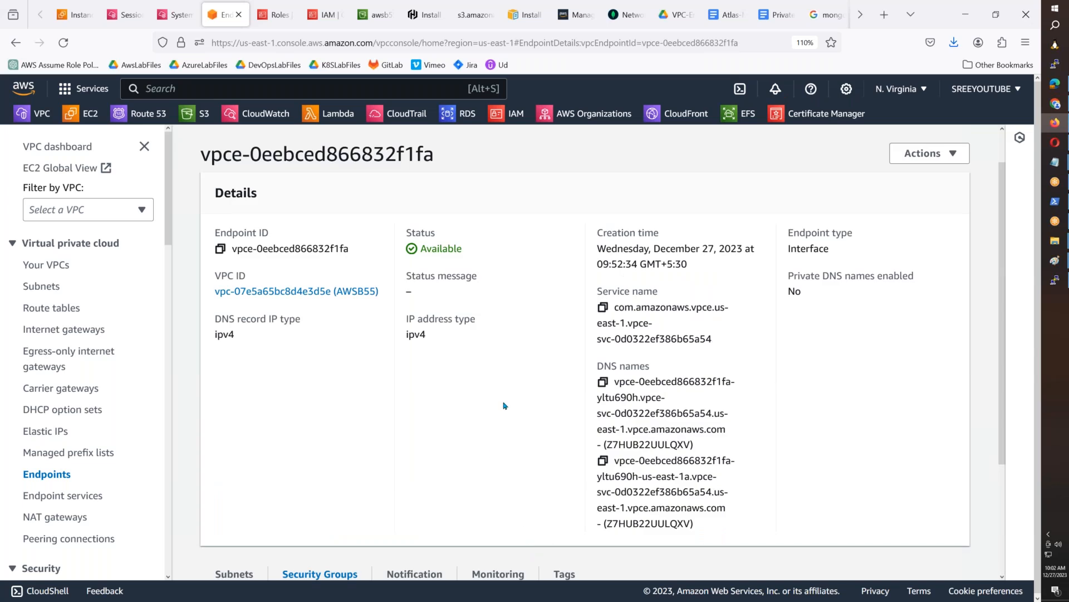
scroll(504, 406, down, 3)
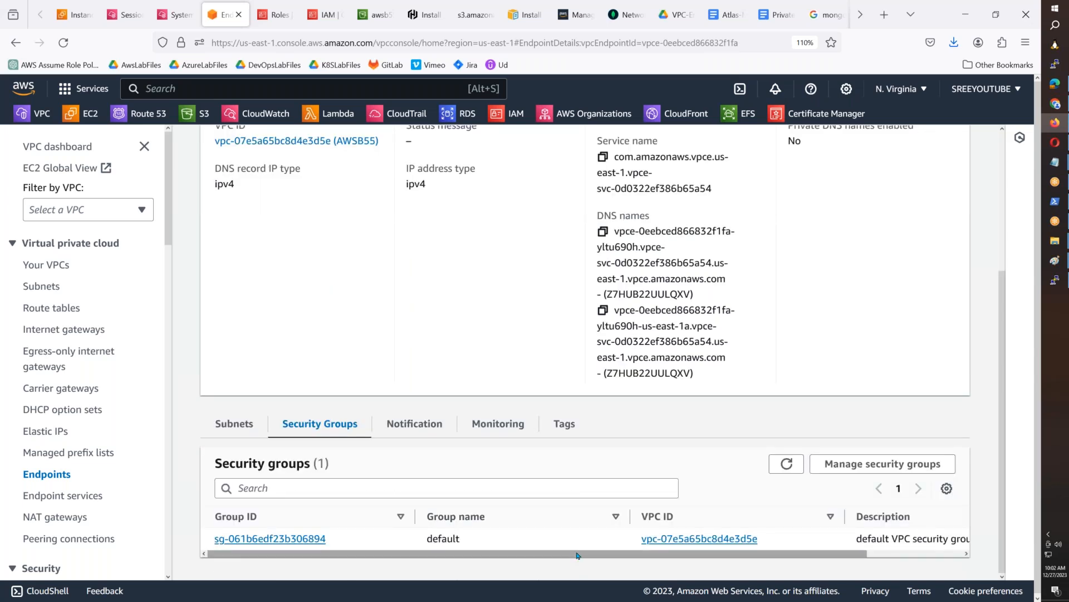
drag(577, 555, 621, 556)
- Open the endpoint's default security group and review its outbound and inbound rules
click(262, 539)
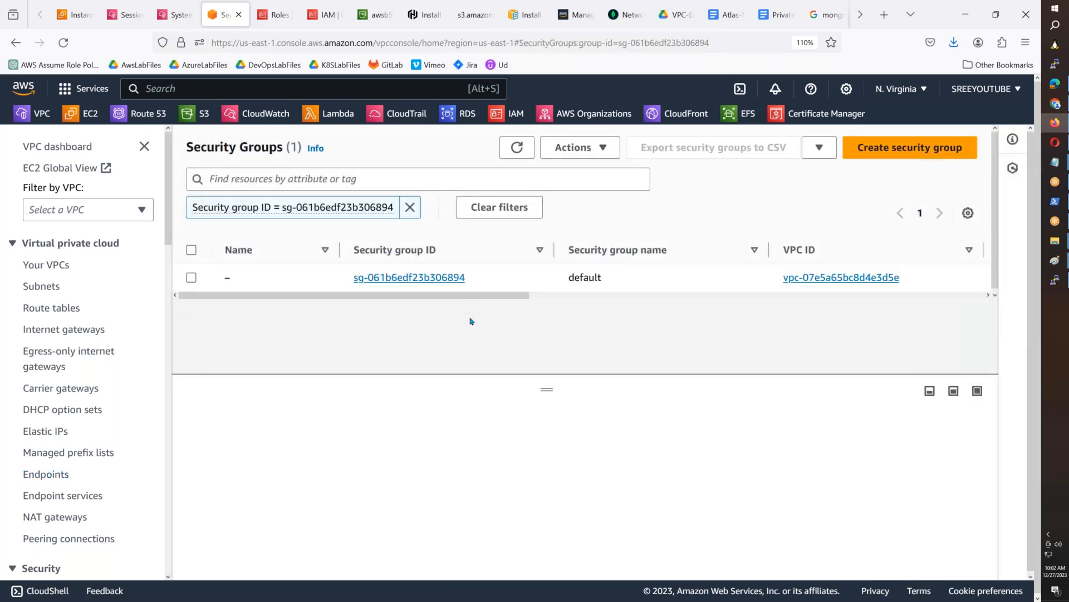
click(411, 278)
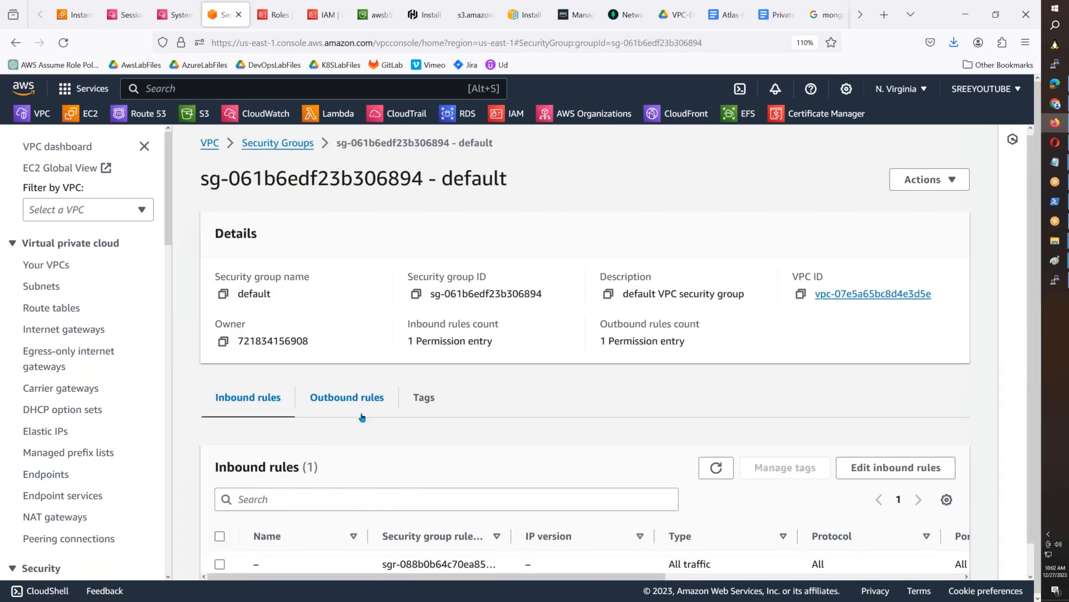
scroll(363, 421, down, 1)
click(363, 375)
drag(545, 551, 229, 570)
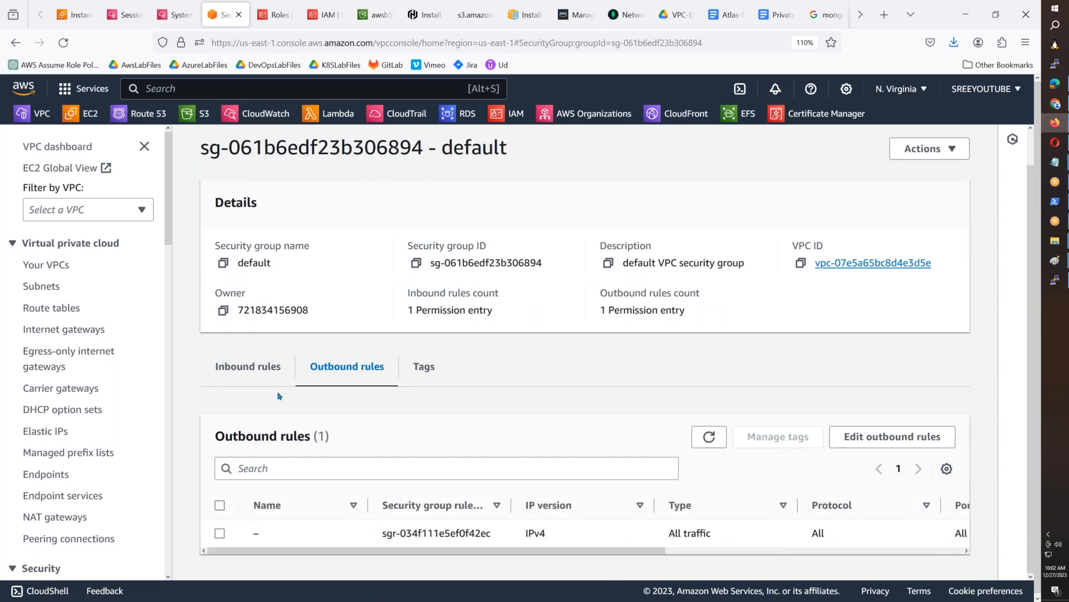
click(262, 365)
drag(437, 553, 386, 559)
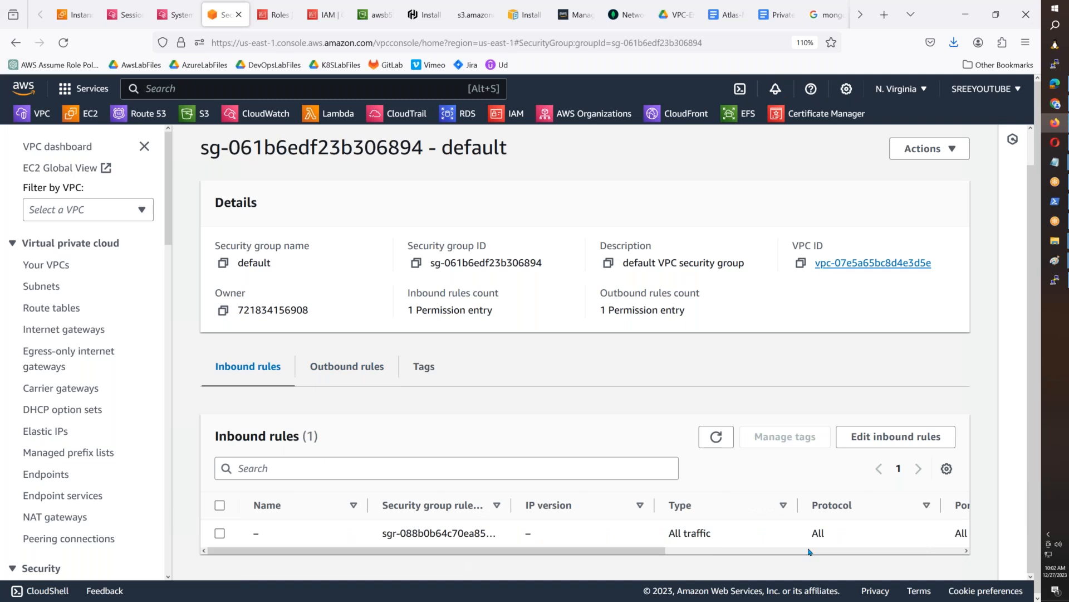
- Try to change the existing All traffic inbound rule's source to Anywhere-IPv4 (0.0.0.0/0), and leave the rule editor without saving
click(890, 437)
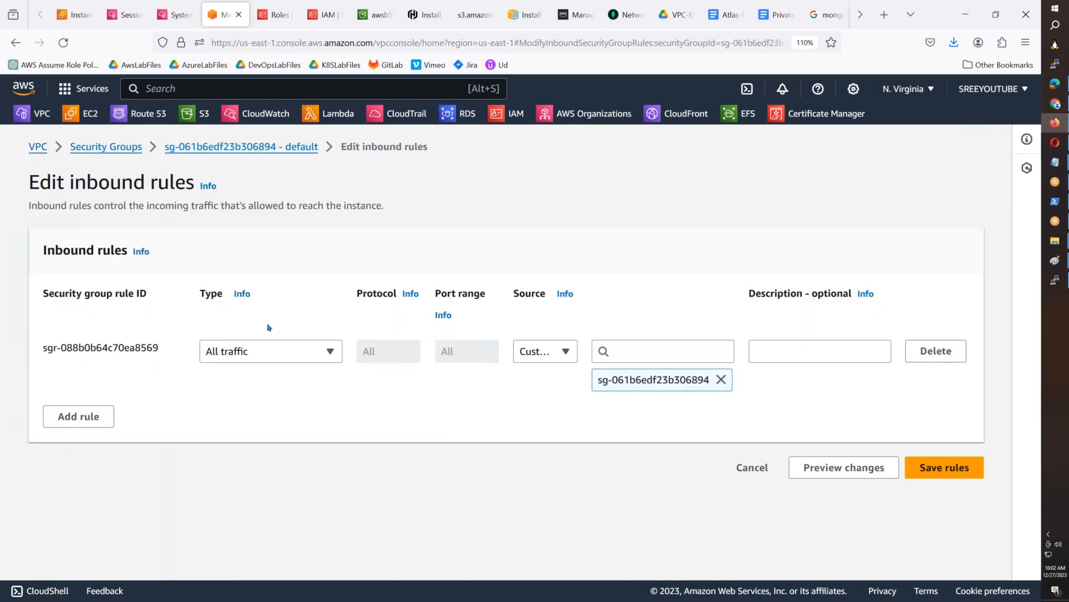
click(560, 351)
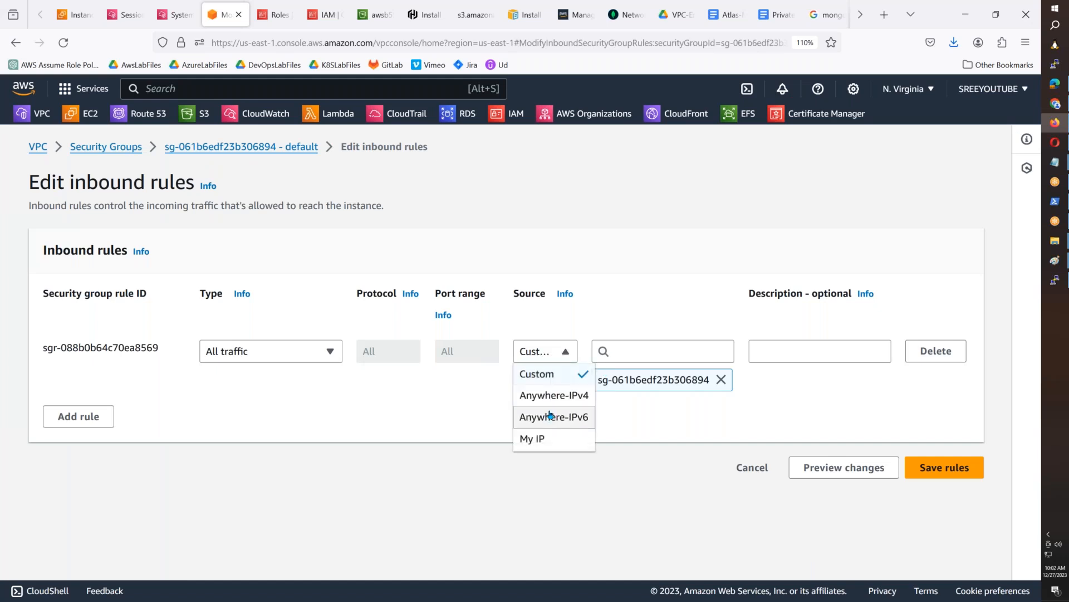
click(550, 398)
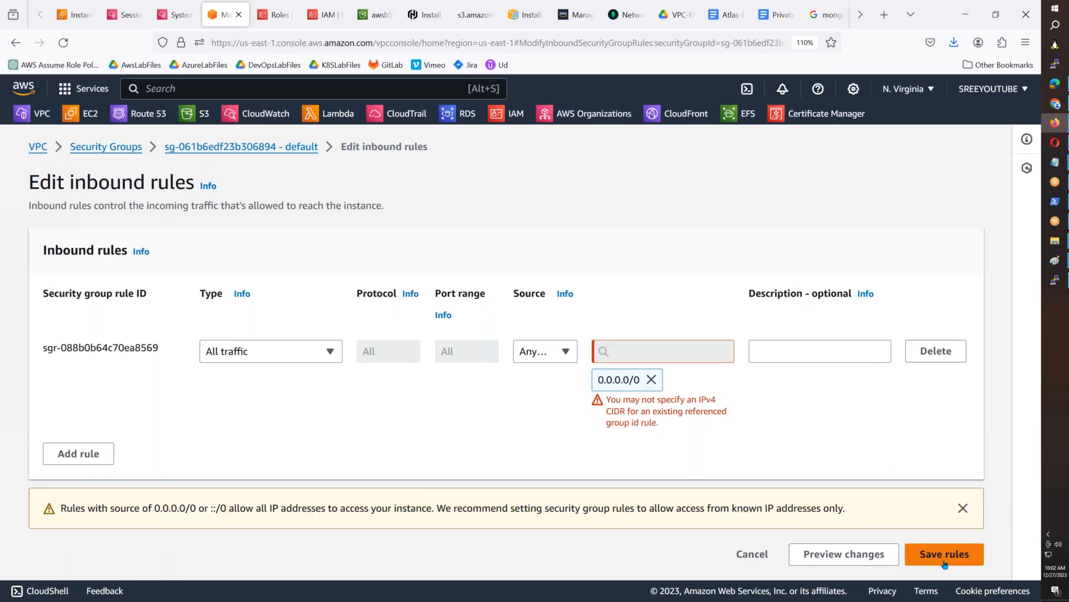
click(651, 379)
click(651, 360)
click(618, 399)
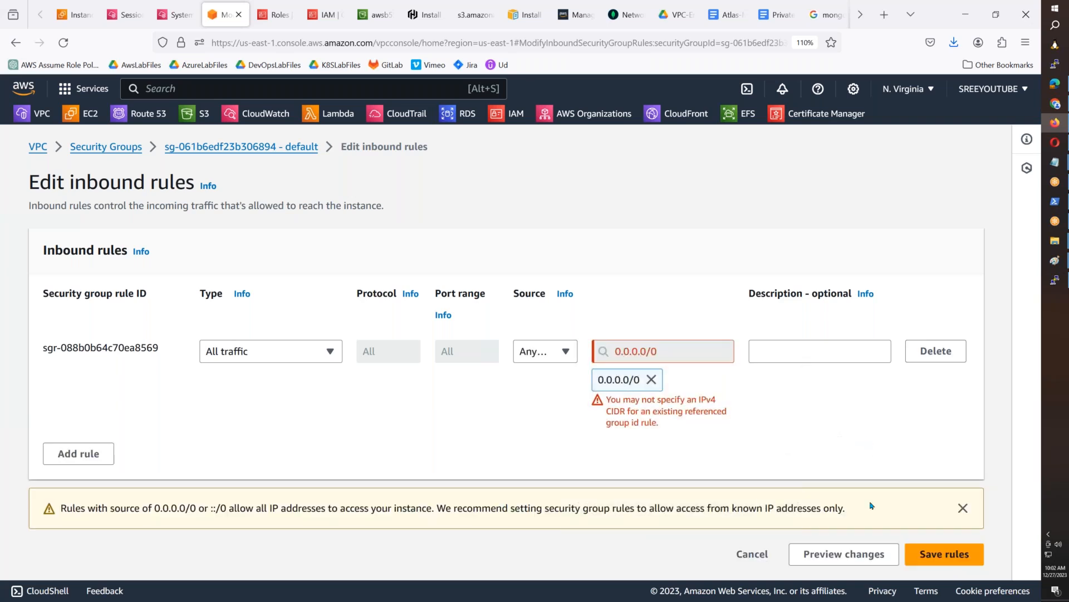
click(752, 553)
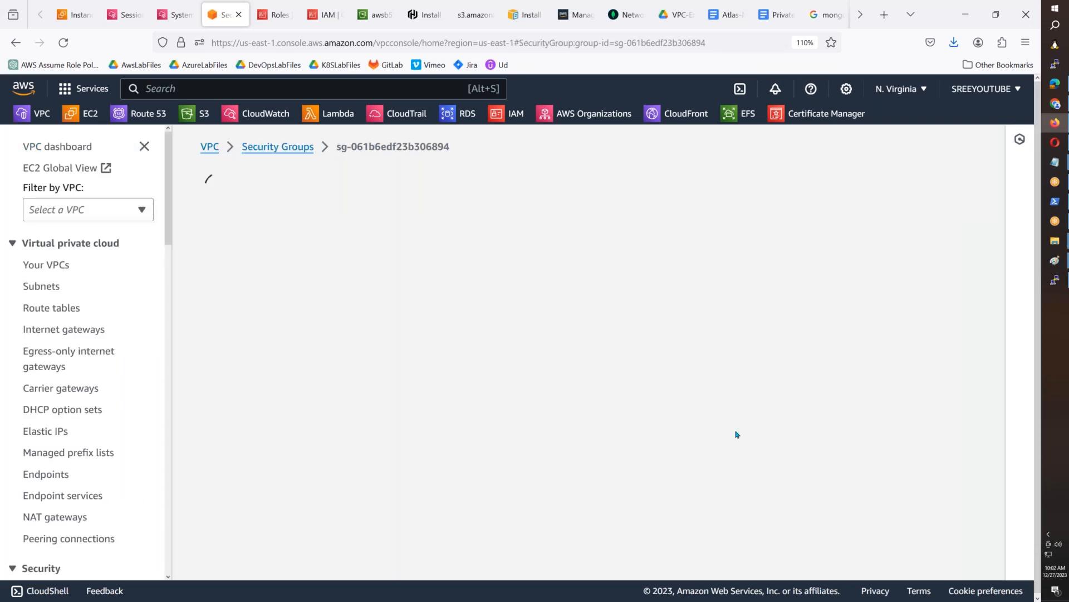
- Add an All traffic inbound rule with source Anywhere-IPv4 (0.0.0.0/0) to the endpoint's default security group, save it and review the rules
click(894, 436)
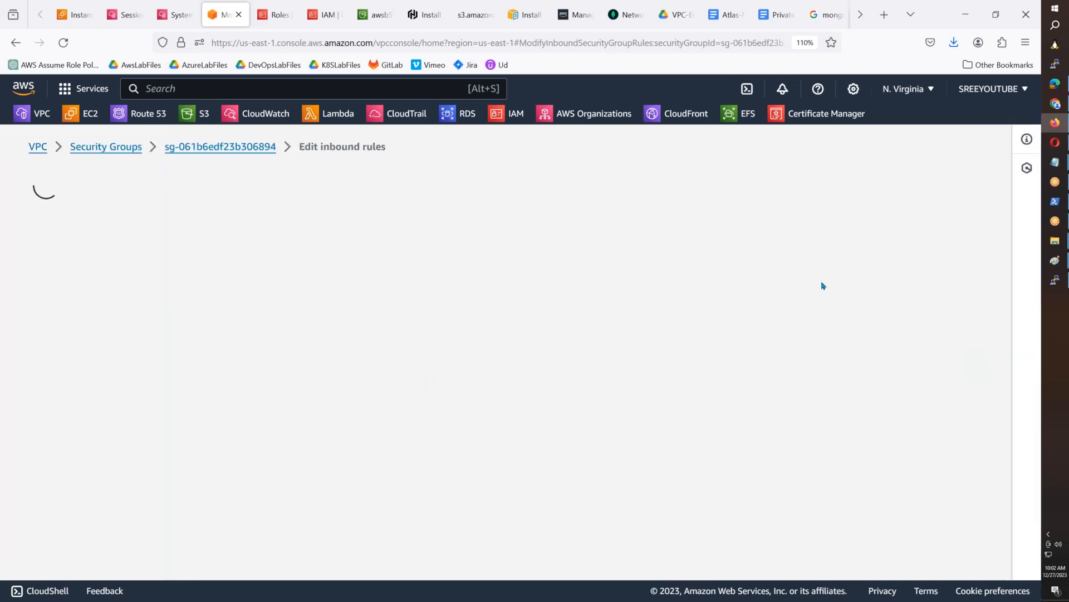
click(106, 408)
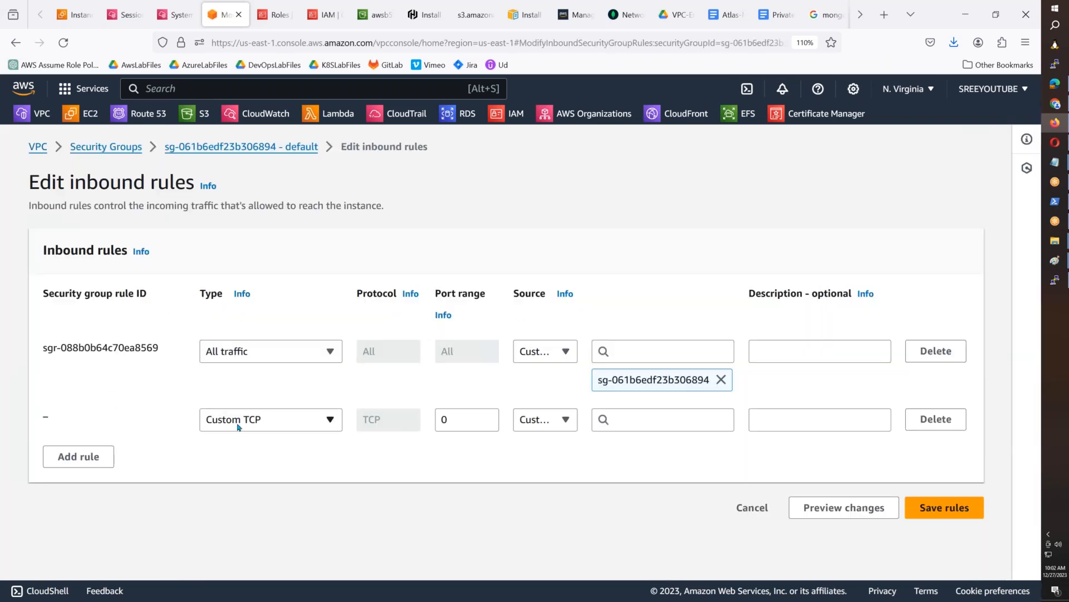
click(237, 426)
click(232, 357)
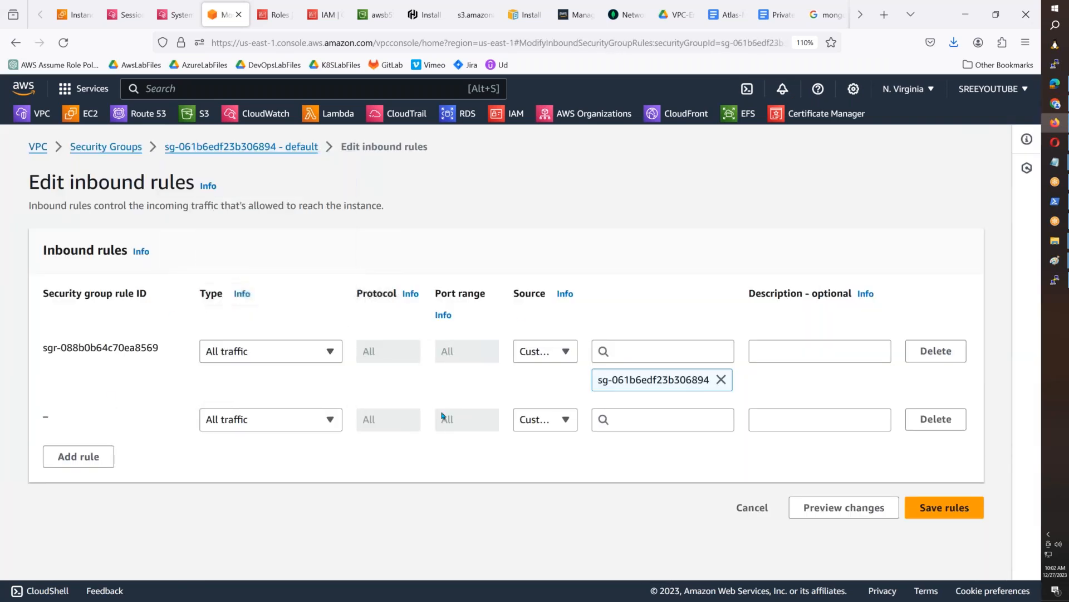
click(551, 426)
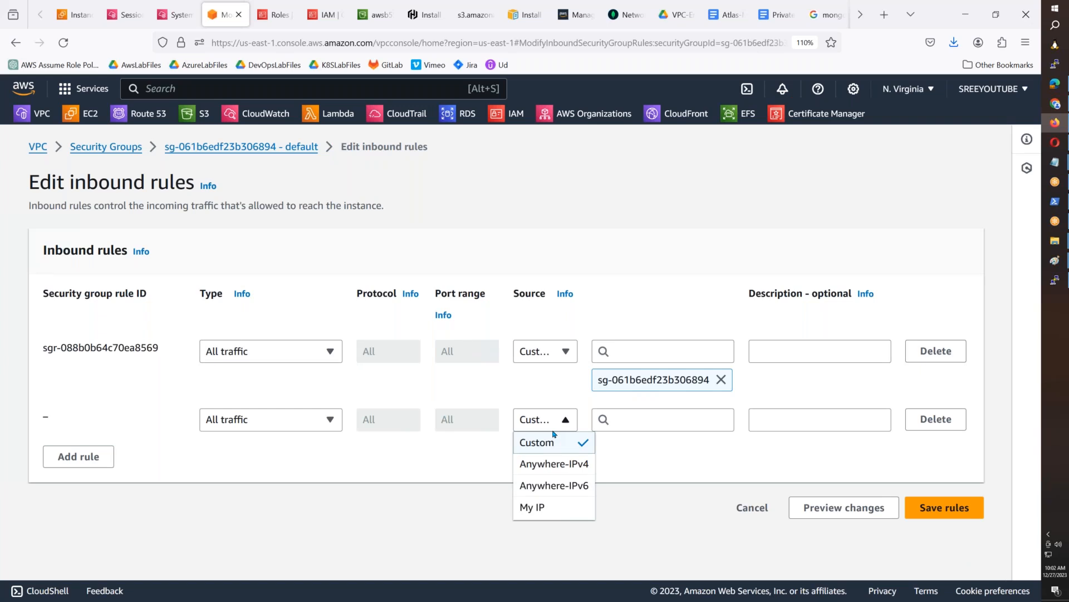
click(574, 466)
scroll(796, 485, down, 1)
scroll(797, 484, up, 1)
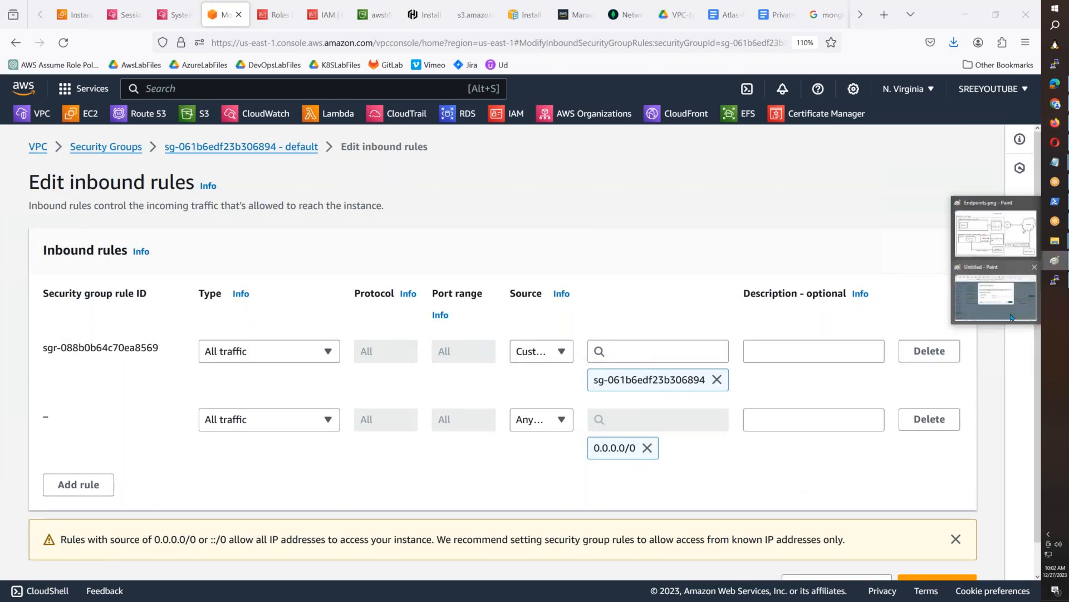
scroll(925, 526, down, 1)
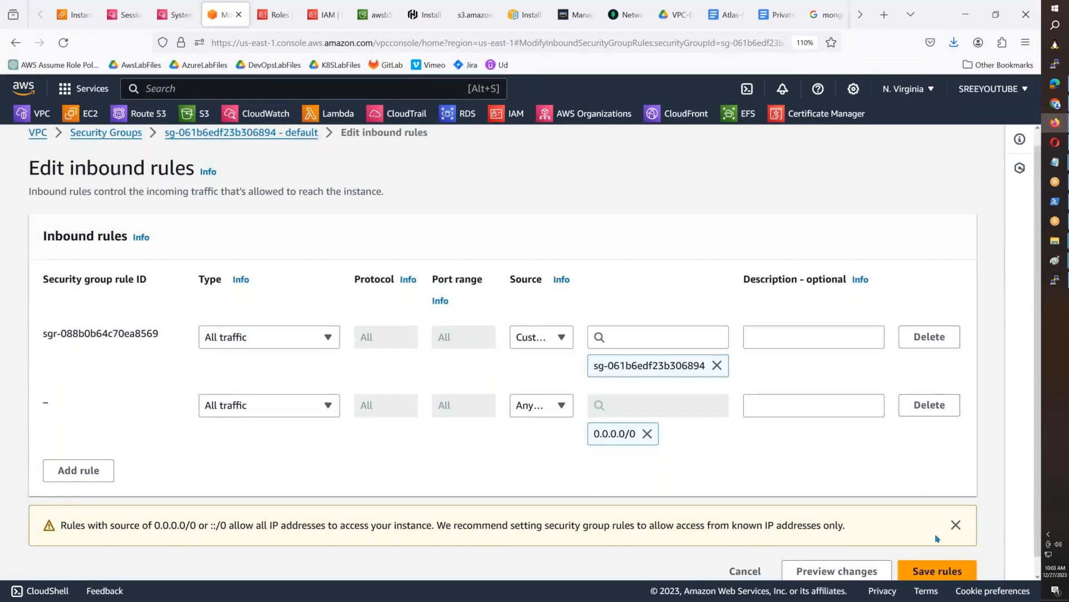
click(937, 554)
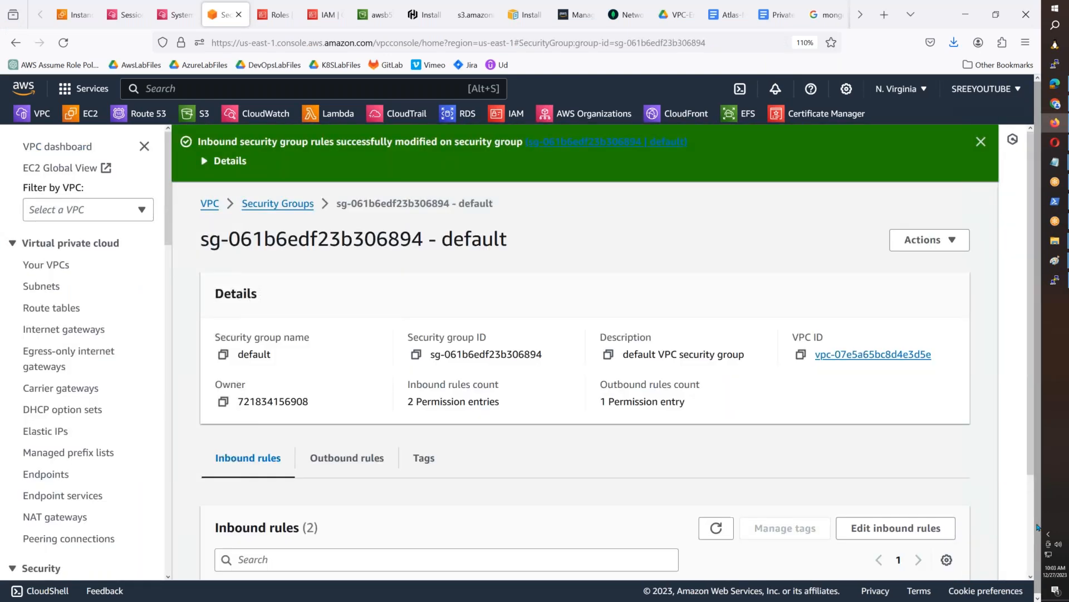
scroll(1018, 323, down, 3)
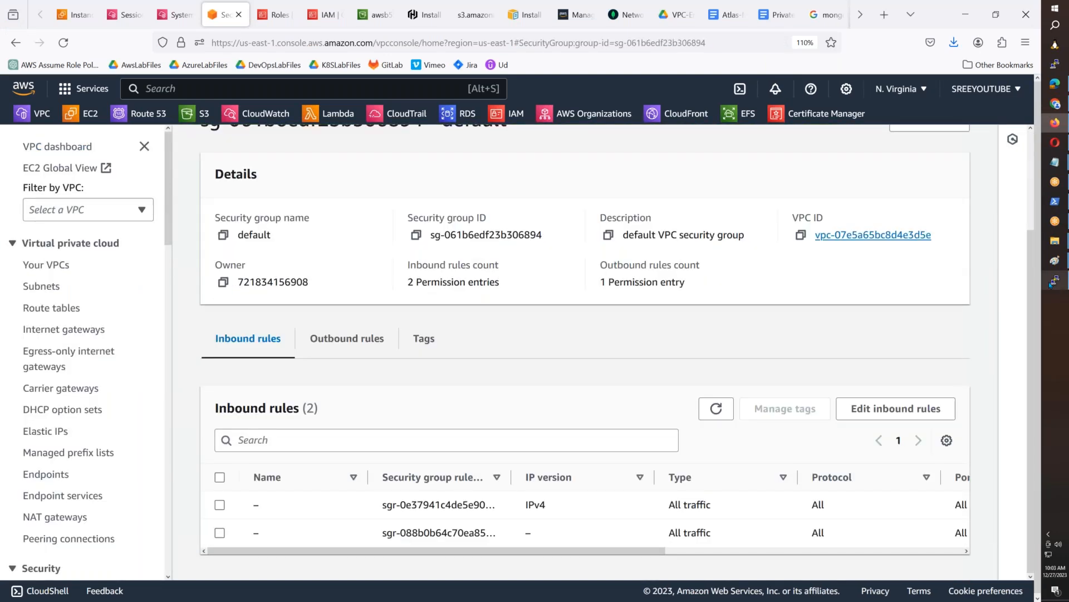
- Clear the private instance's terminal, rerun the mongosh connection to awsb55cluster and submit the database user's password copied from the notes
click(1052, 282)
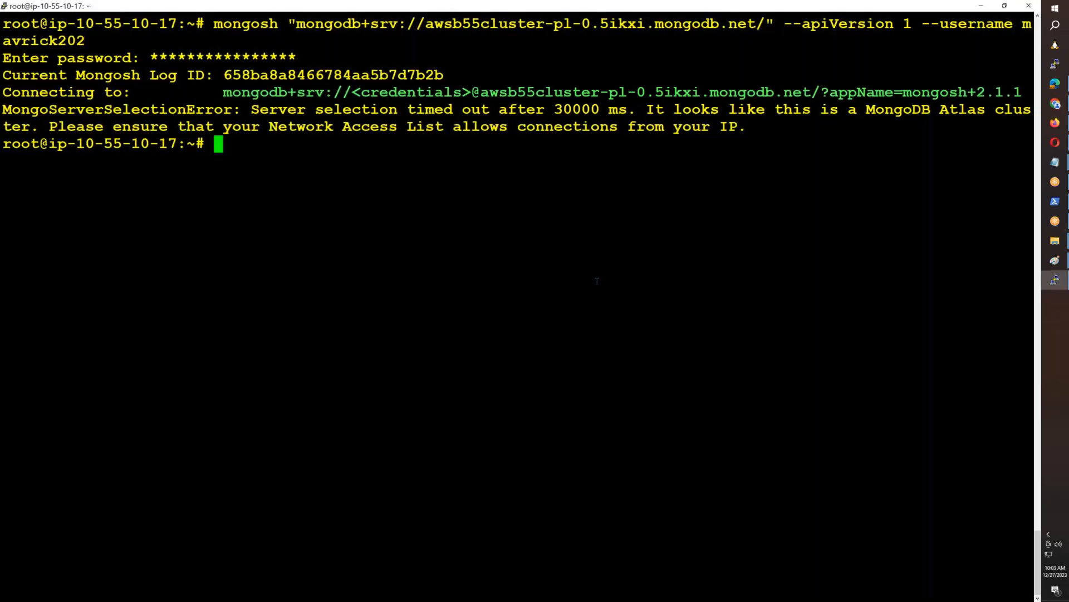
key(ctrl+l)
key(Up)
key(Return)
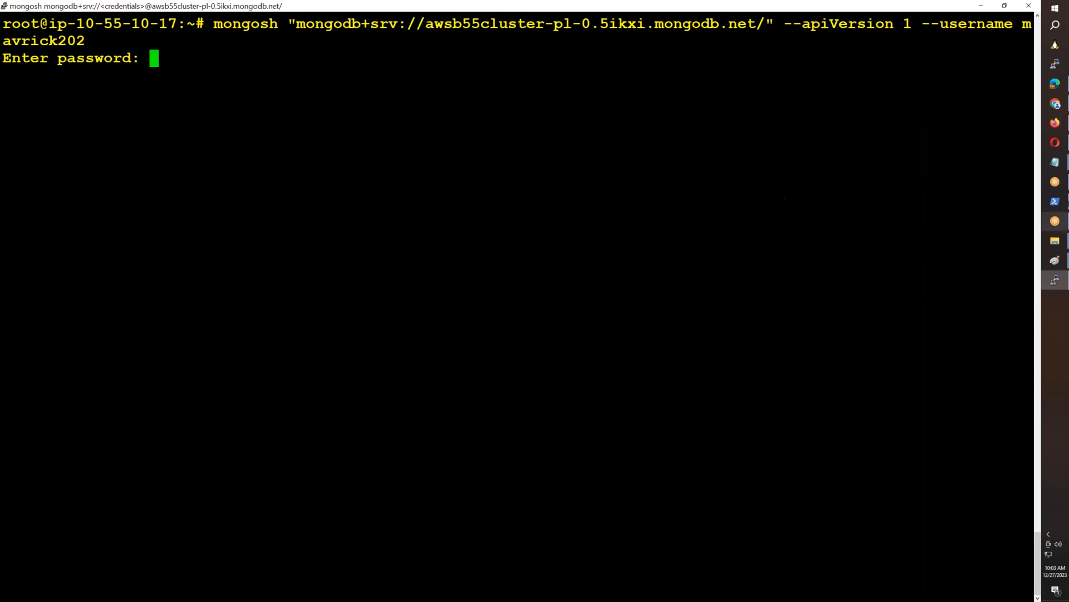
mouse_move(1055, 161)
click(999, 128)
drag(266, 500, 51, 503)
key(ctrl+c)
key(alt+Tab)
right_click(112, 406)
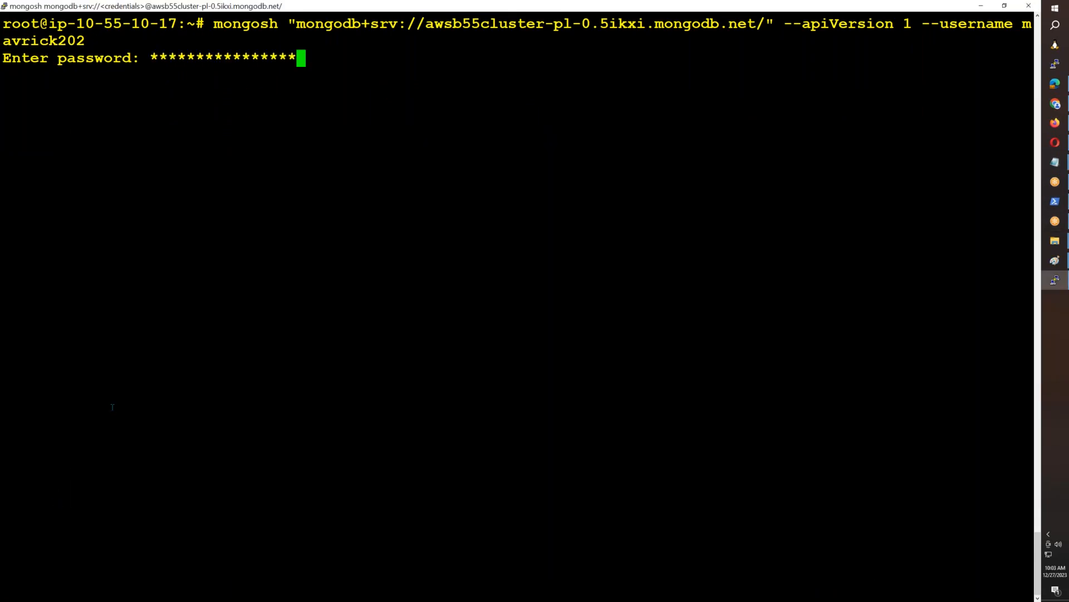
key(Return)
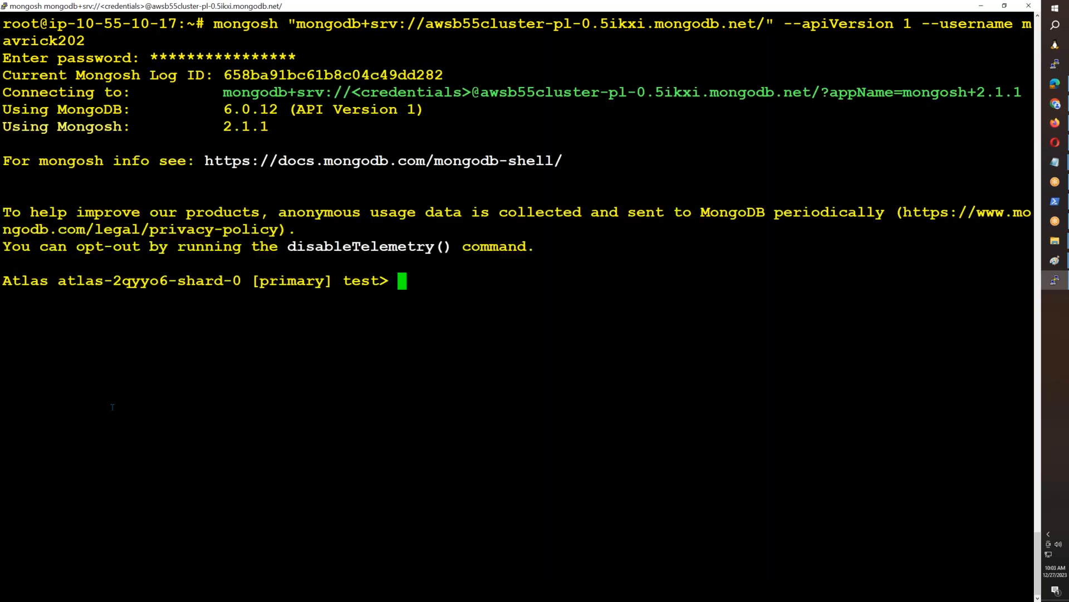
- Switch to Paint, insert the captured Edit inbound rules screenshot and select its rules area for copying
click(1055, 260)
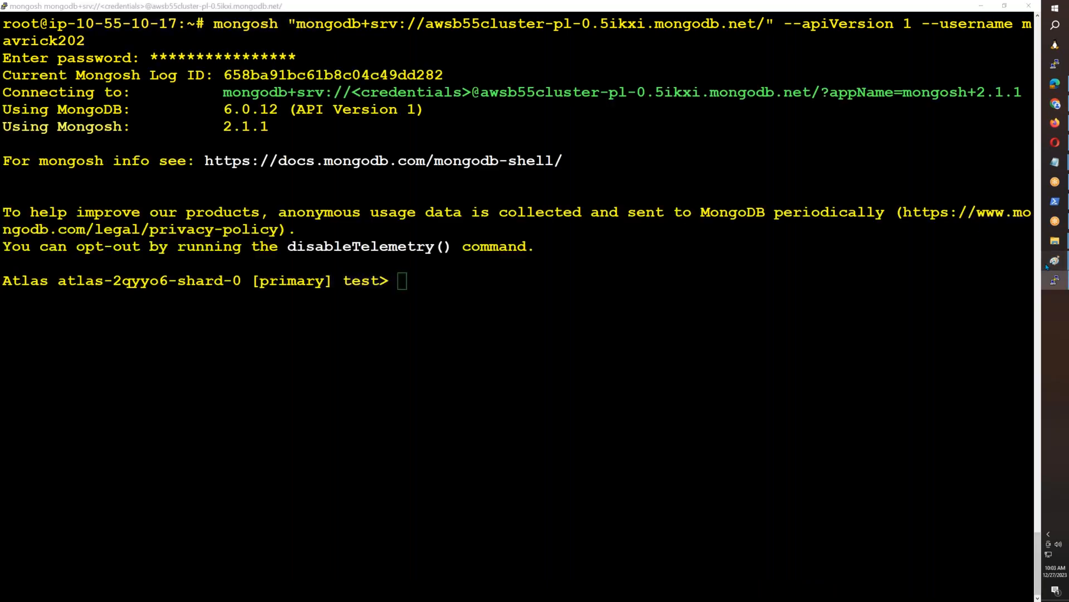
click(996, 295)
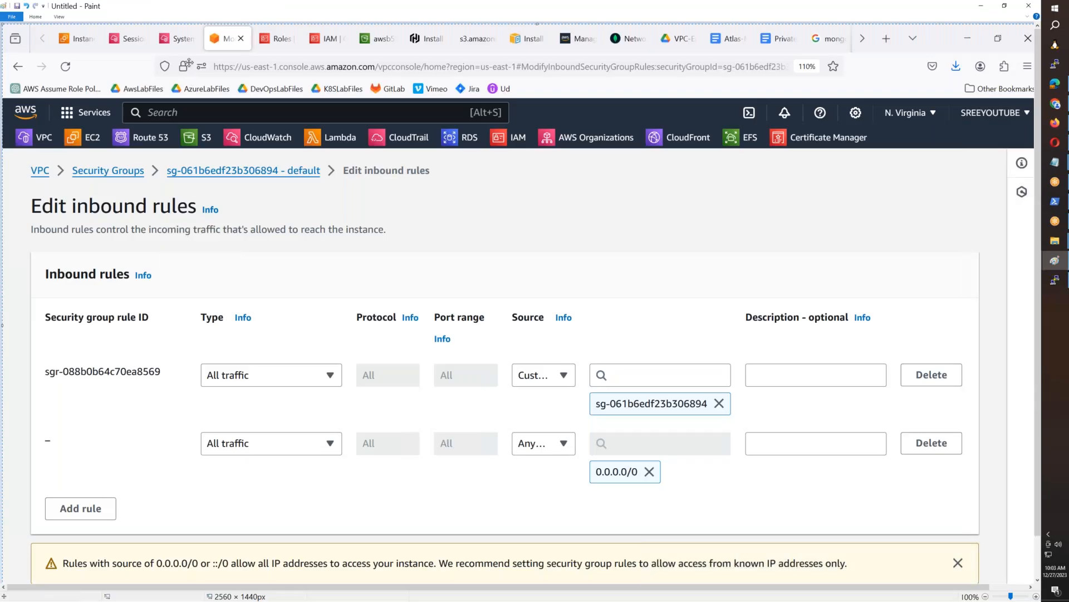
click(36, 17)
click(52, 33)
mouse_move(24, 160)
mouse_down()
mouse_move(45, 181)
mouse_move(830, 462)
mouse_move(891, 529)
mouse_move(986, 539)
mouse_up()
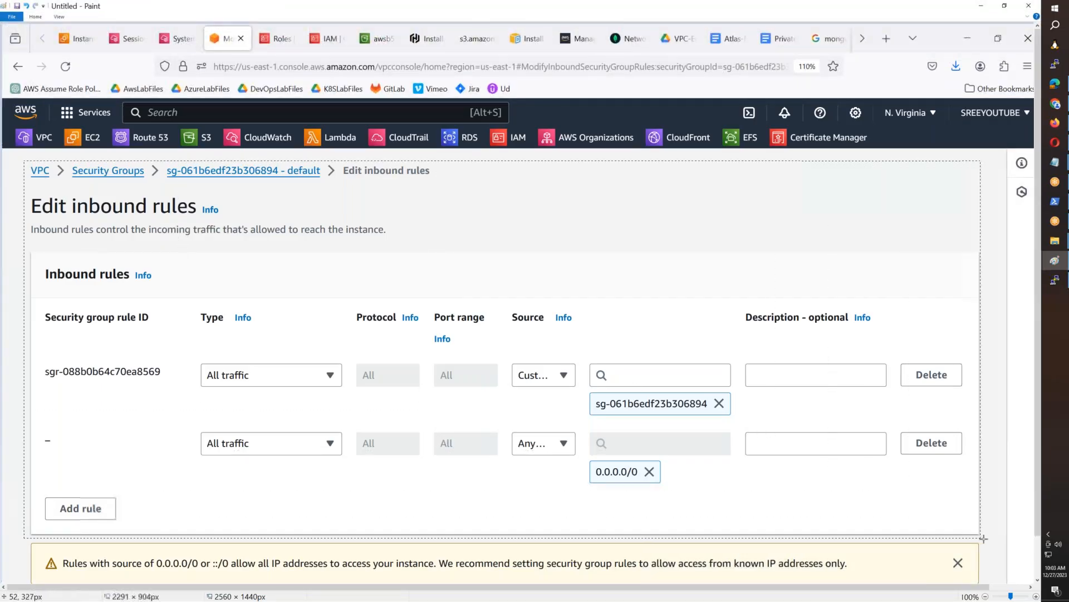
- In the Atlas-Mongo-Private-Endpoint document, add "Also make sure you have allowed all traffic on security group of vpc endpoint of the mongodb." with the inbound-rules screenshot beneath
click(1055, 123)
click(721, 17)
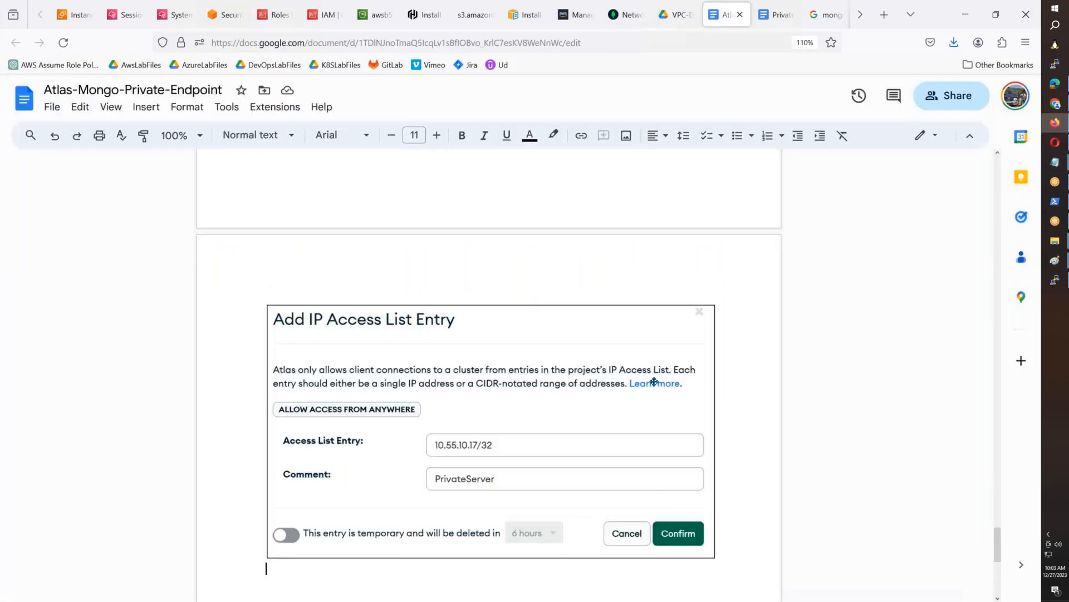
scroll(621, 287, up, 5)
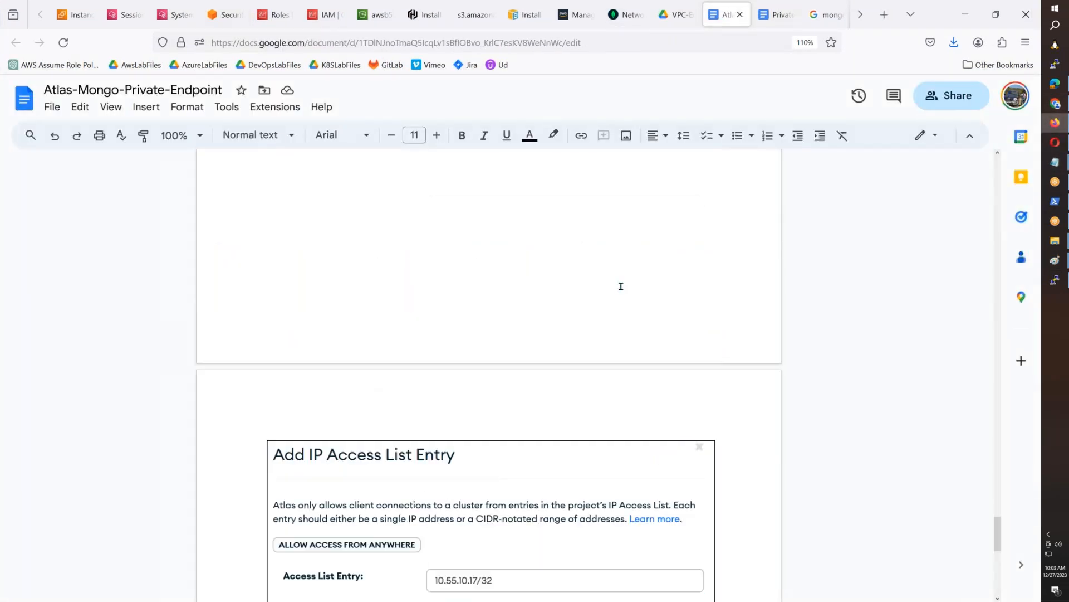
scroll(620, 287, down, 5)
key(Return)
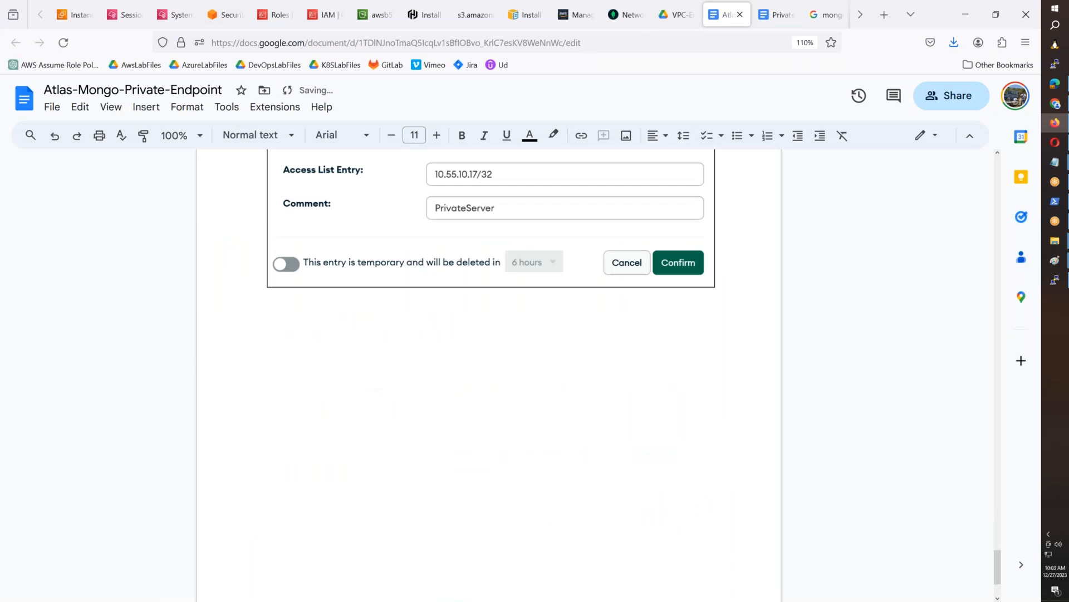
text(Also make sure you hav)
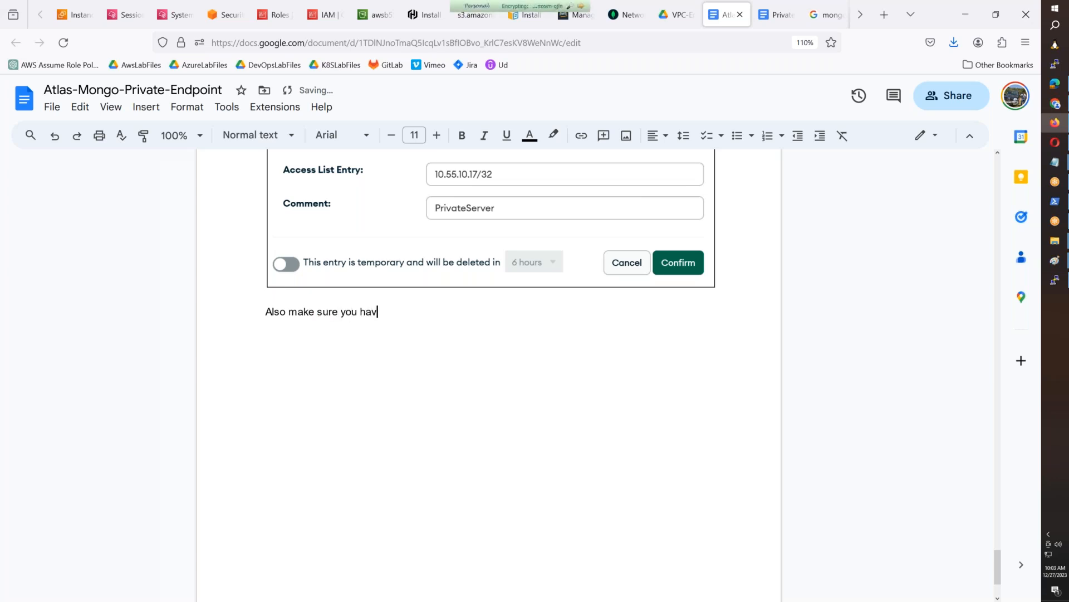
text(e allowed all traffic )
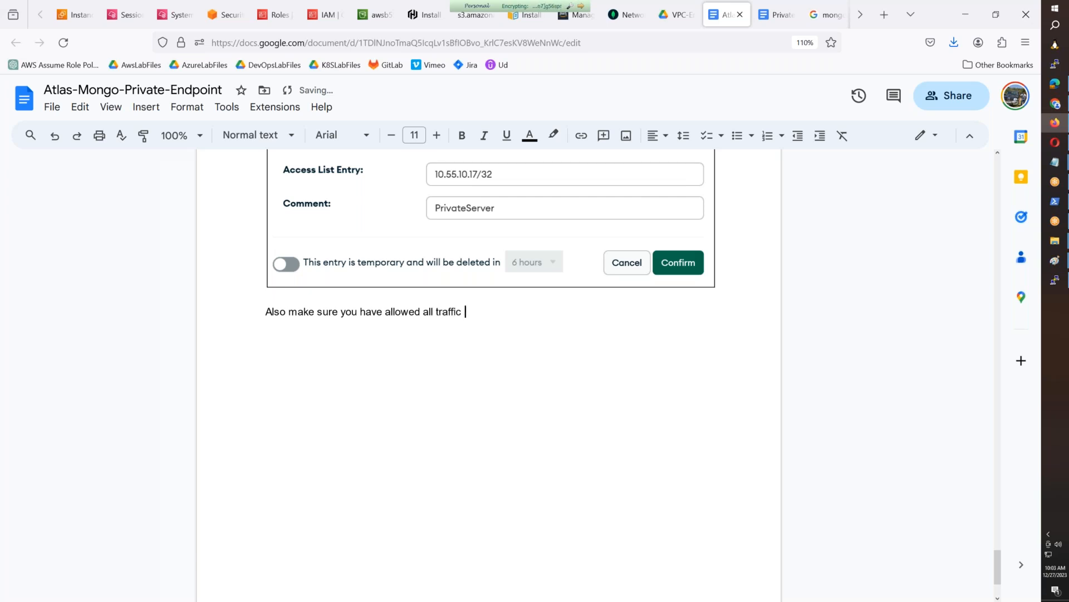
text(on security group)
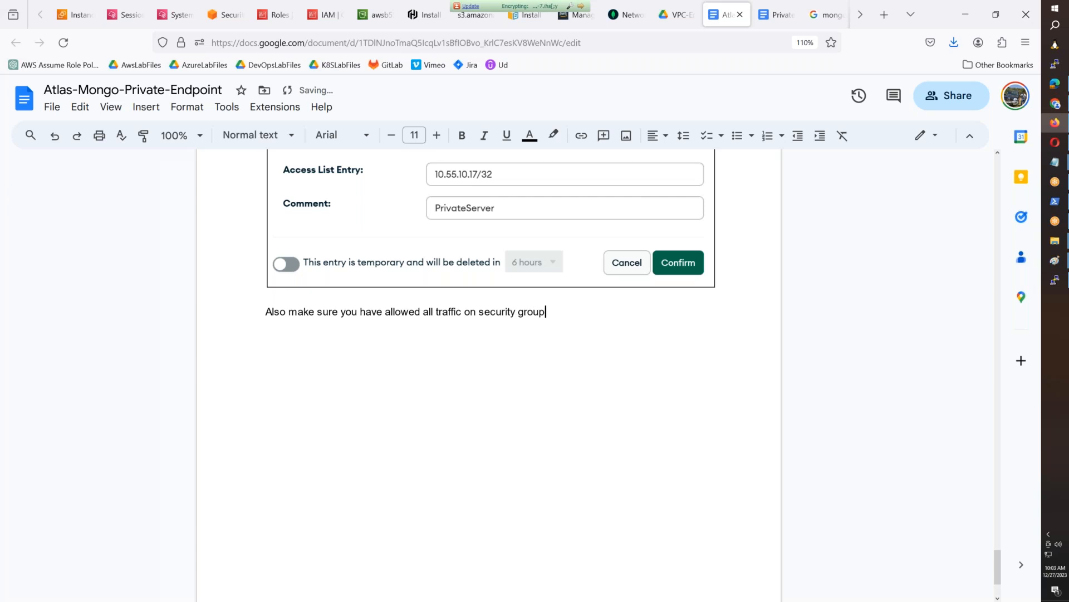
text( of vpc endpoint of th)
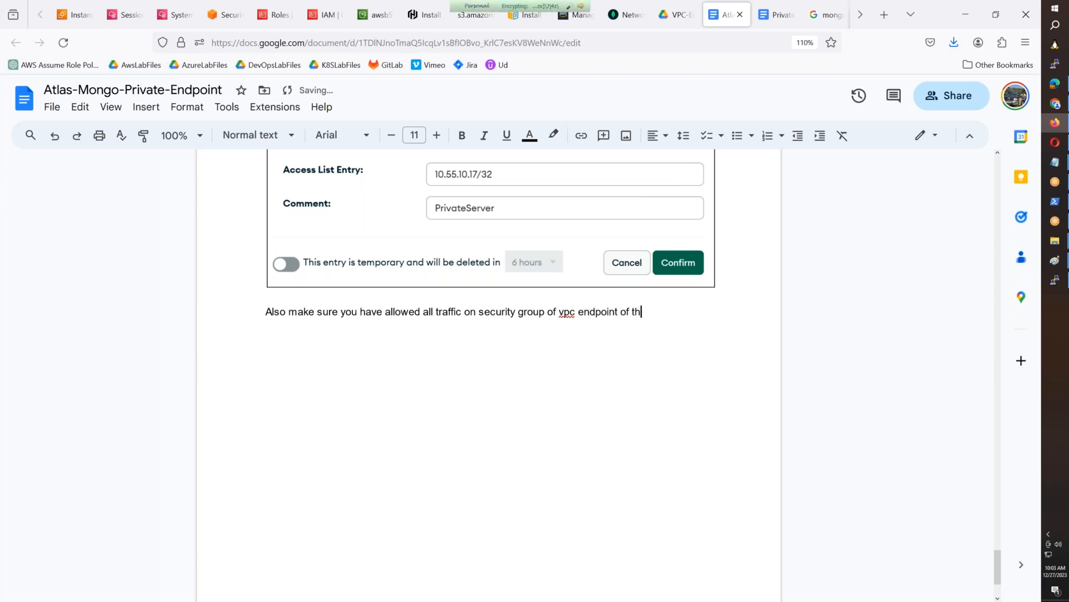
text(e mongodb,)
key(BackSpace)
text(.)
key(Return)
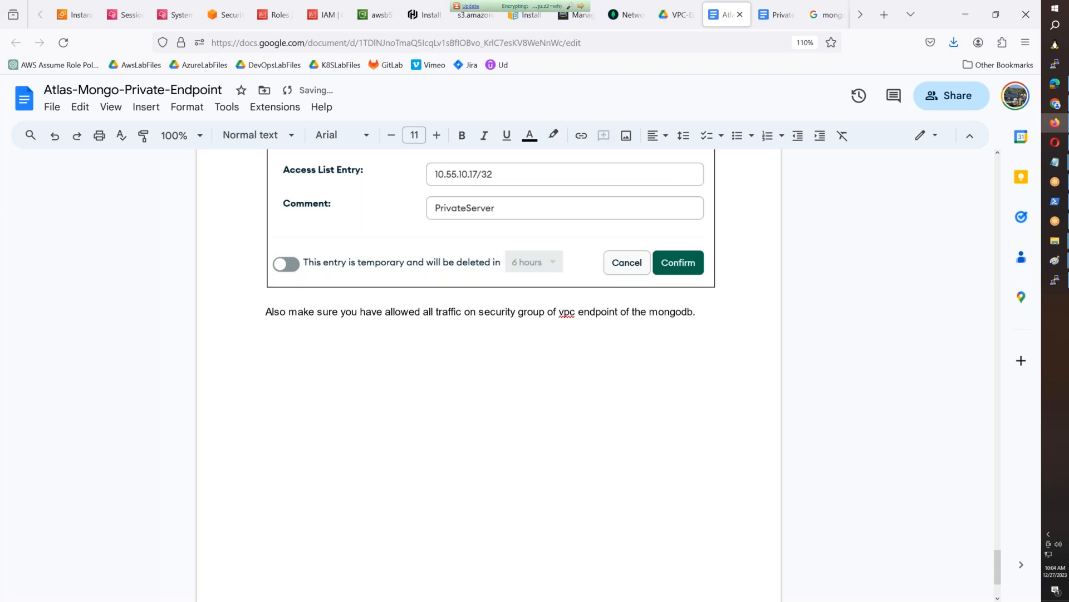
key(ctrl+v)
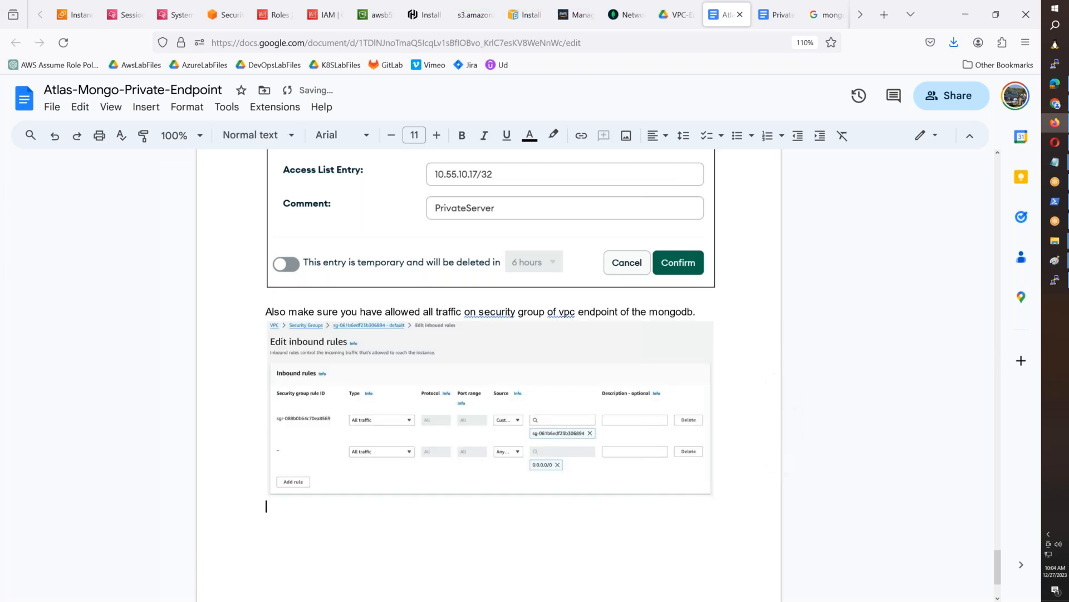
key(Return)
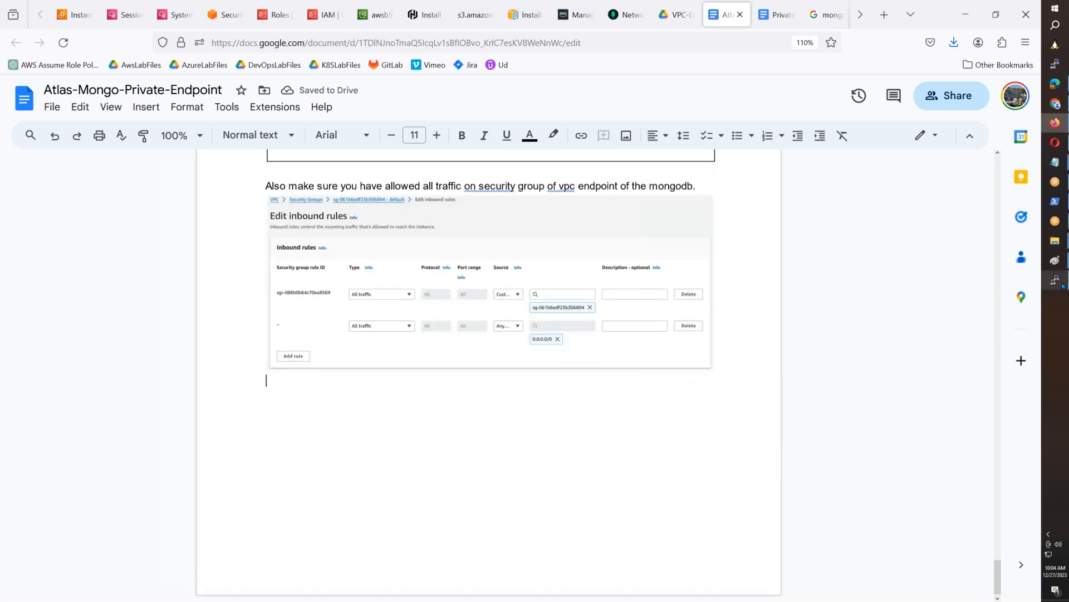
- Capture the mongosh session in the terminal, crop its output in Paint and insert it into the document below the inbound rules image
click(1055, 280)
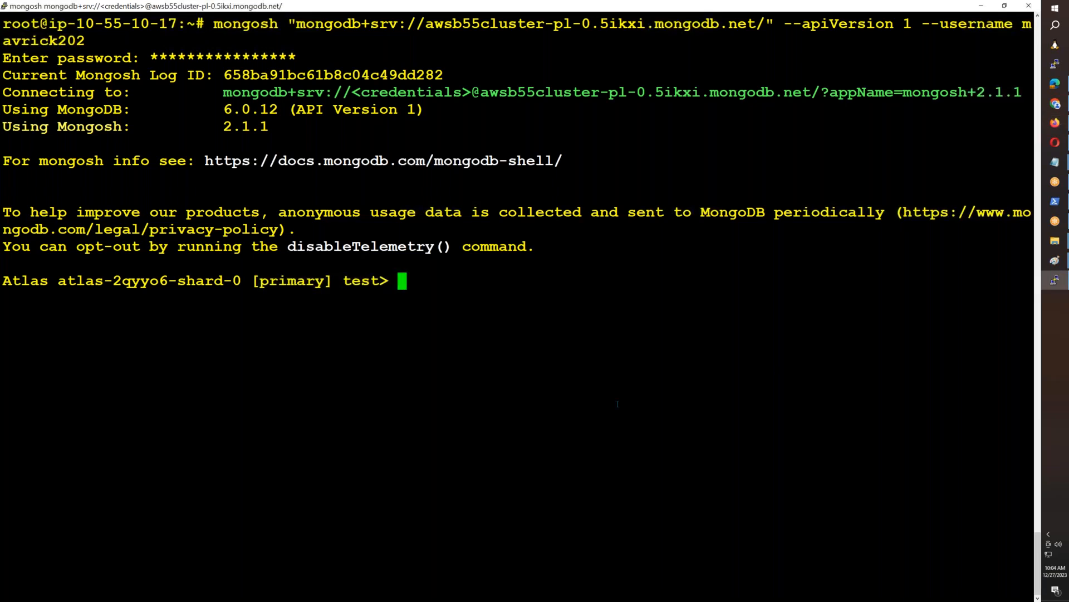
click(1055, 260)
key(ctrl+v)
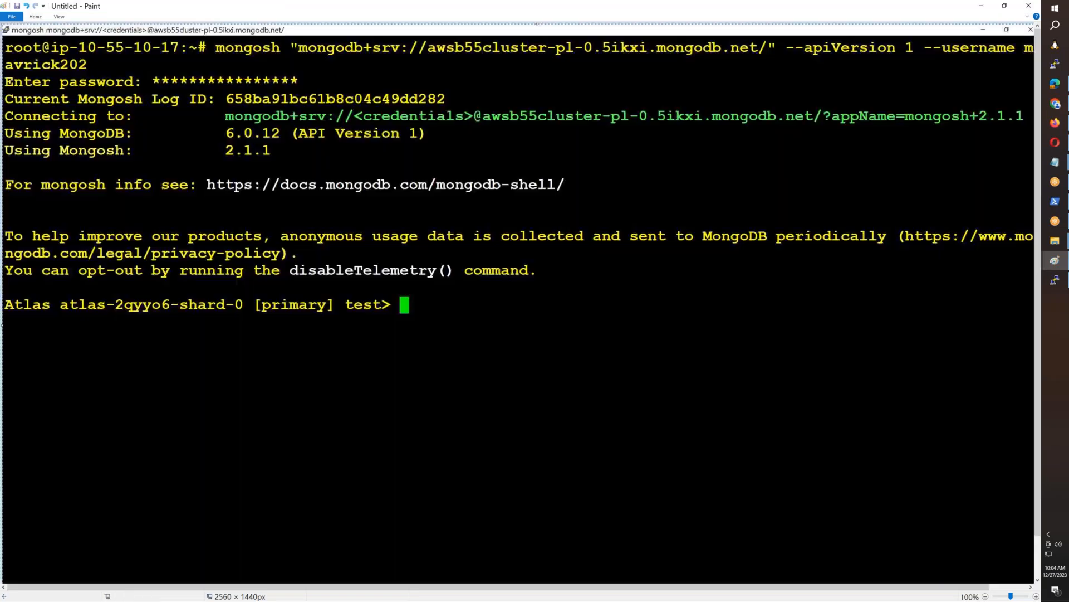
click(36, 17)
click(54, 32)
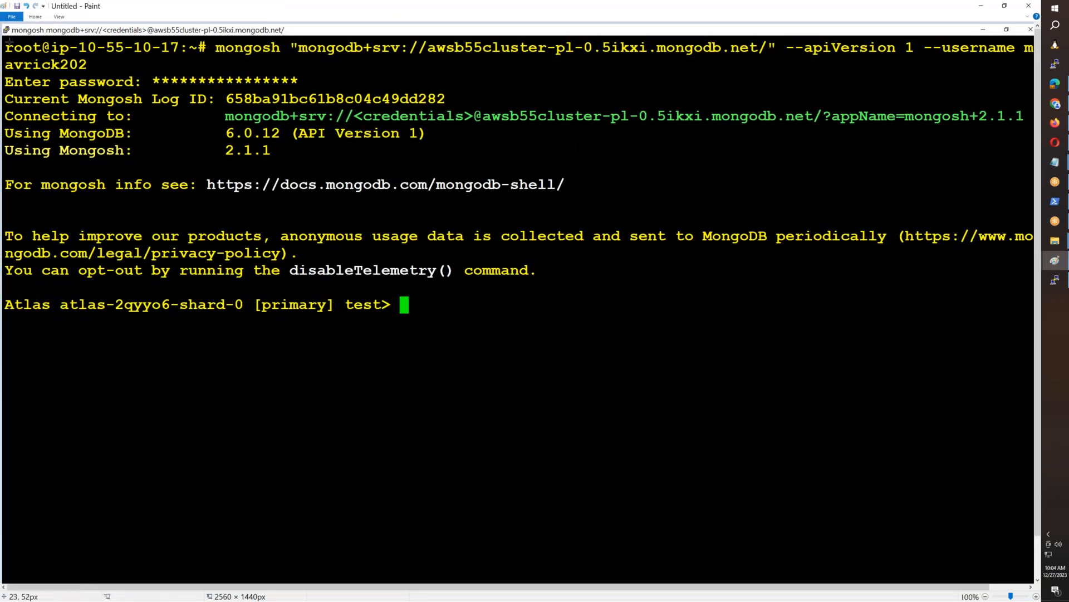
mouse_move(3, 35)
mouse_down()
mouse_move(334, 234)
mouse_move(835, 345)
mouse_move(1030, 322)
mouse_up()
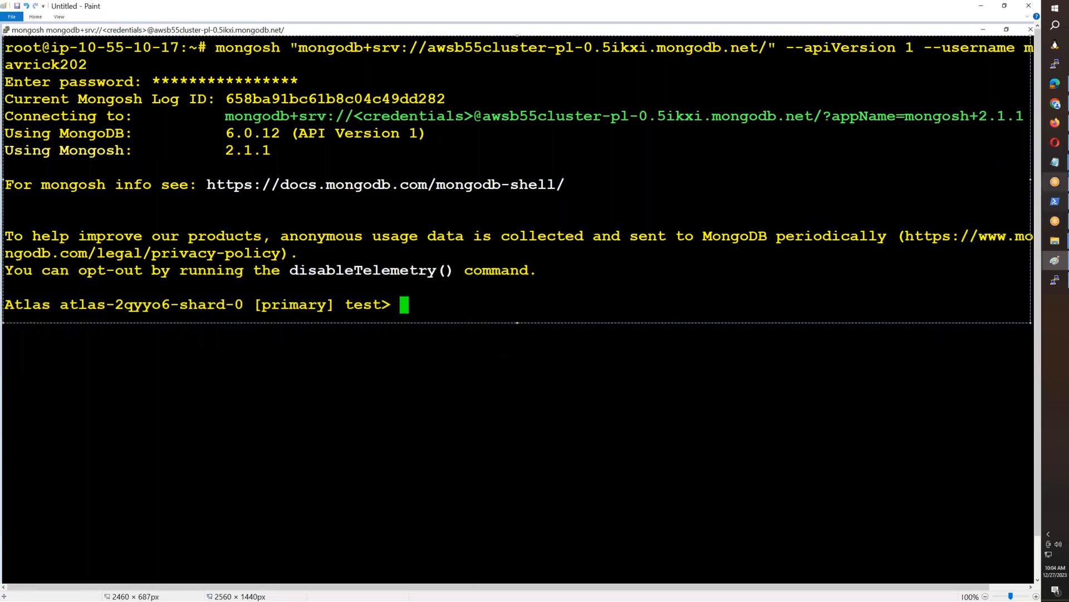
click(1055, 123)
key(ctrl+v)
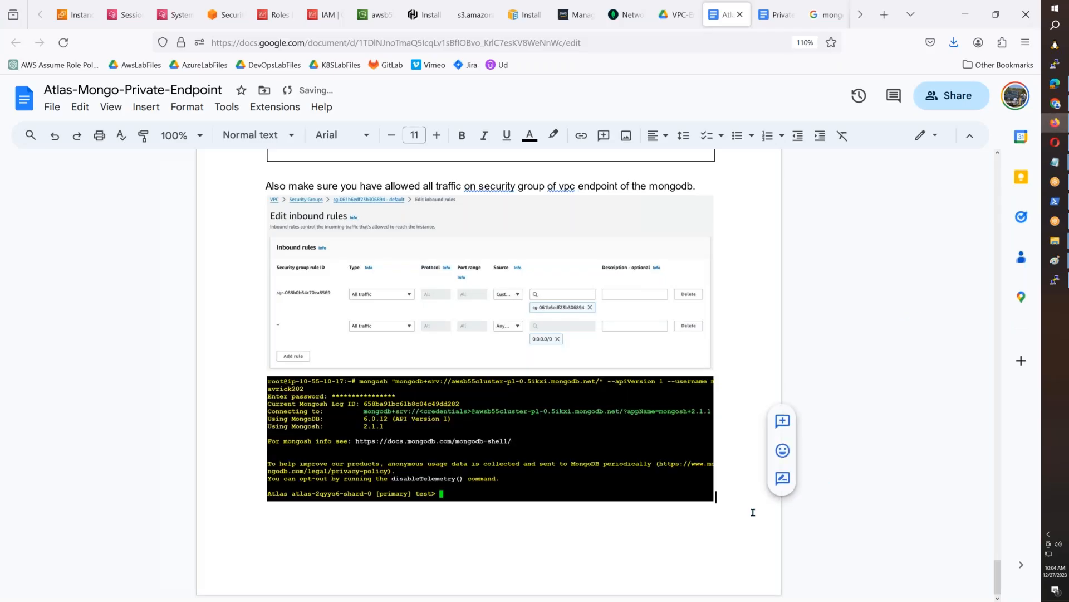
scroll(752, 512, up, 4)
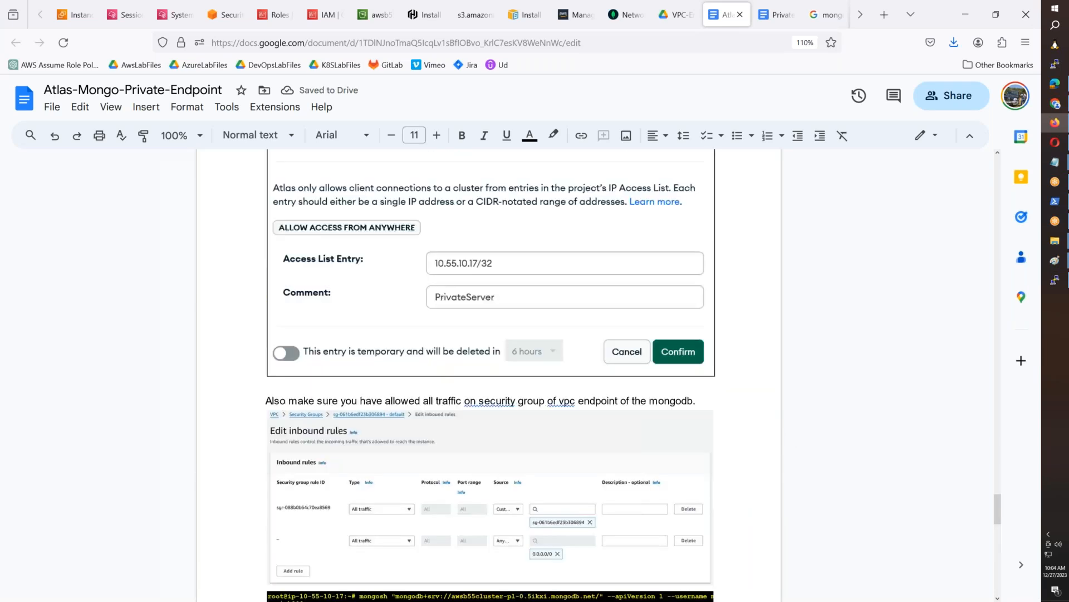
scroll(489, 367, down, 6)
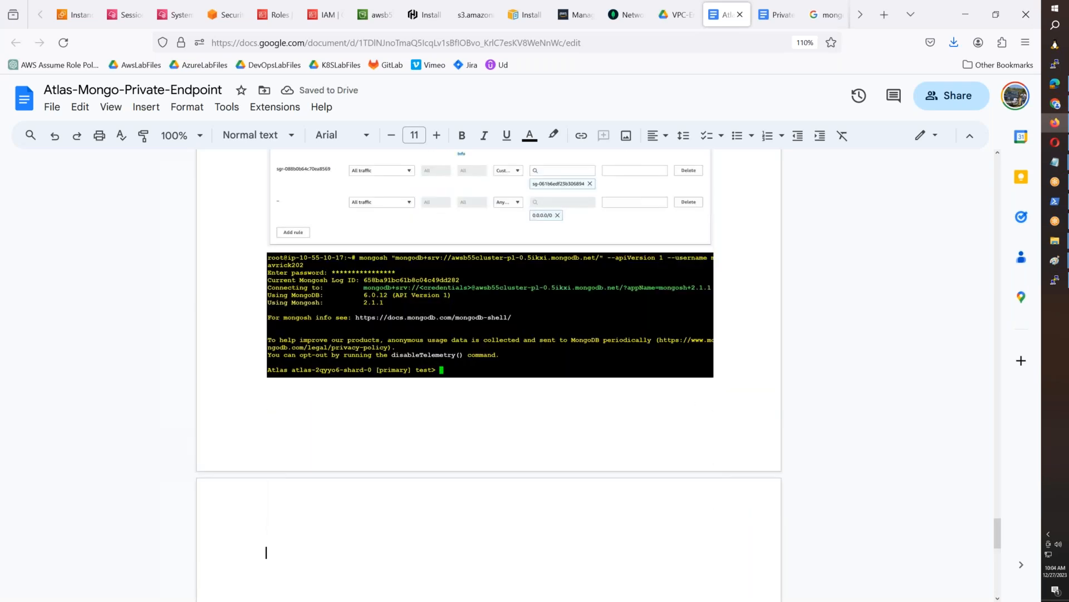
- View the VPC-Endpoints folder in Google Drive and go up to its parent AWS-New-Batch-054 folder
click(675, 15)
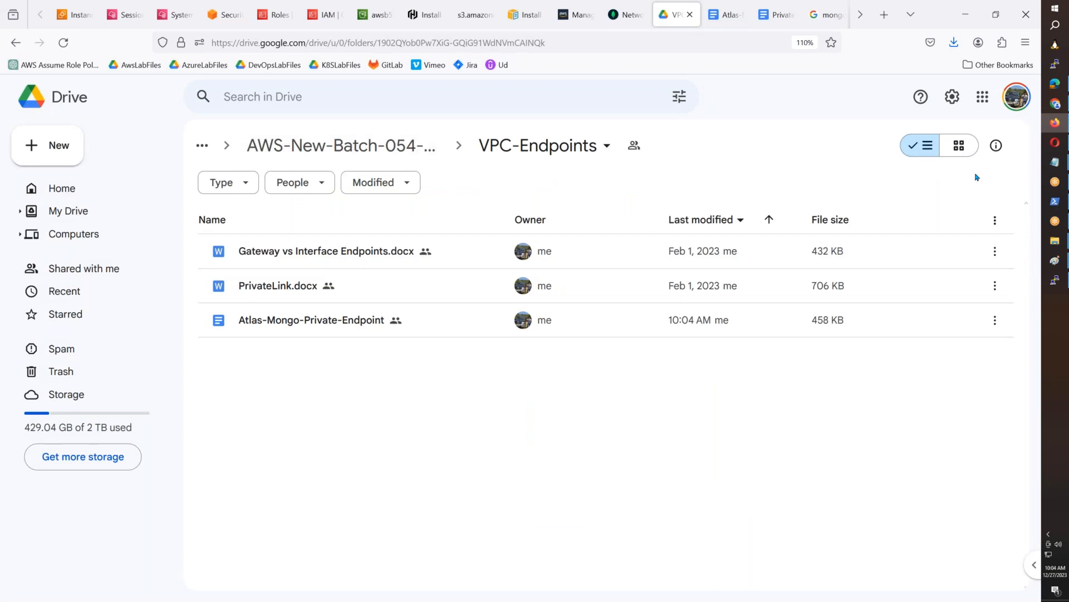
mouse_move(1066, 245)
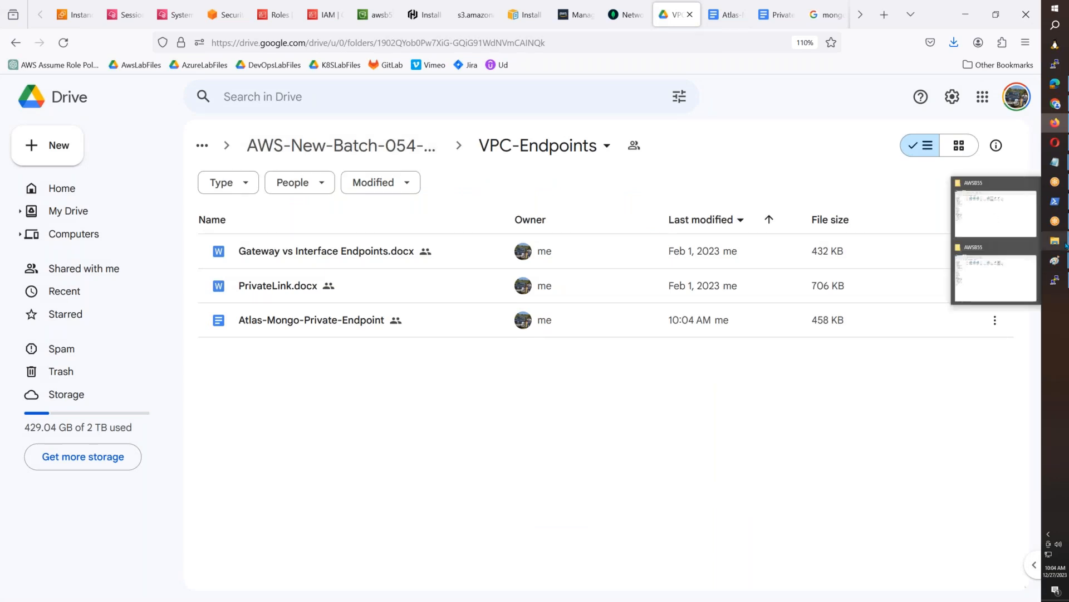
click(401, 148)
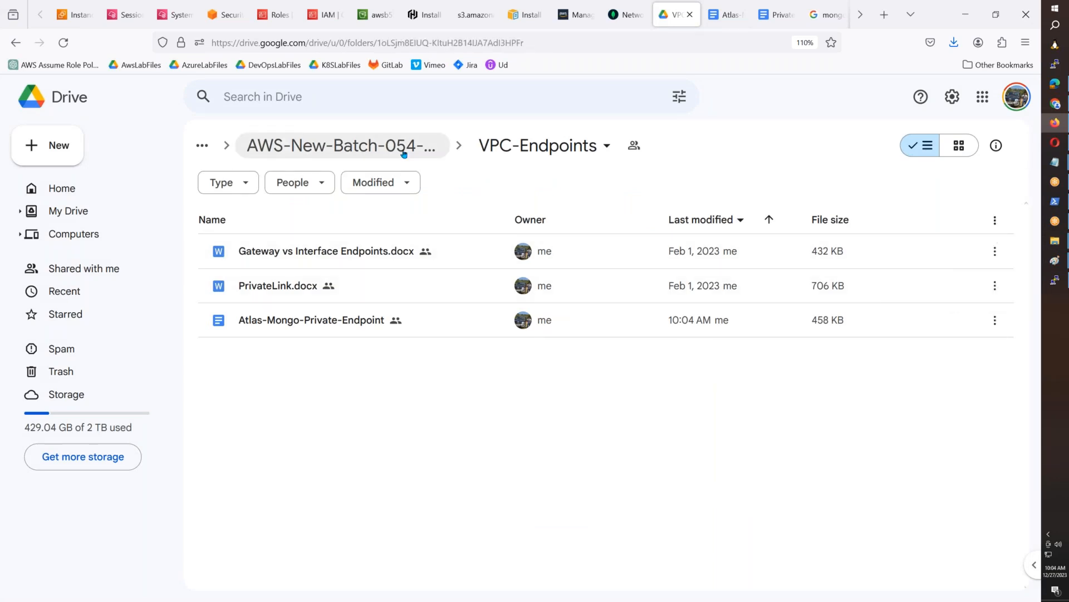
- Open the RDS-DynamoDb-Mongo-ECache folder in Google Drive and open the 4. DocumentDB.docx document
scroll(370, 329, down, 5)
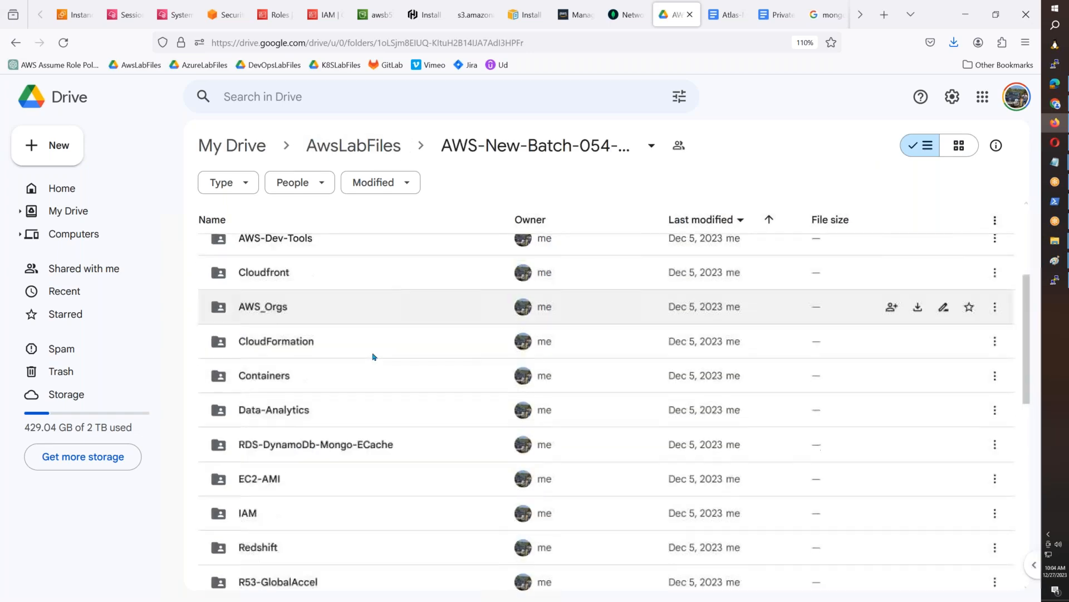
scroll(374, 372, down, 1)
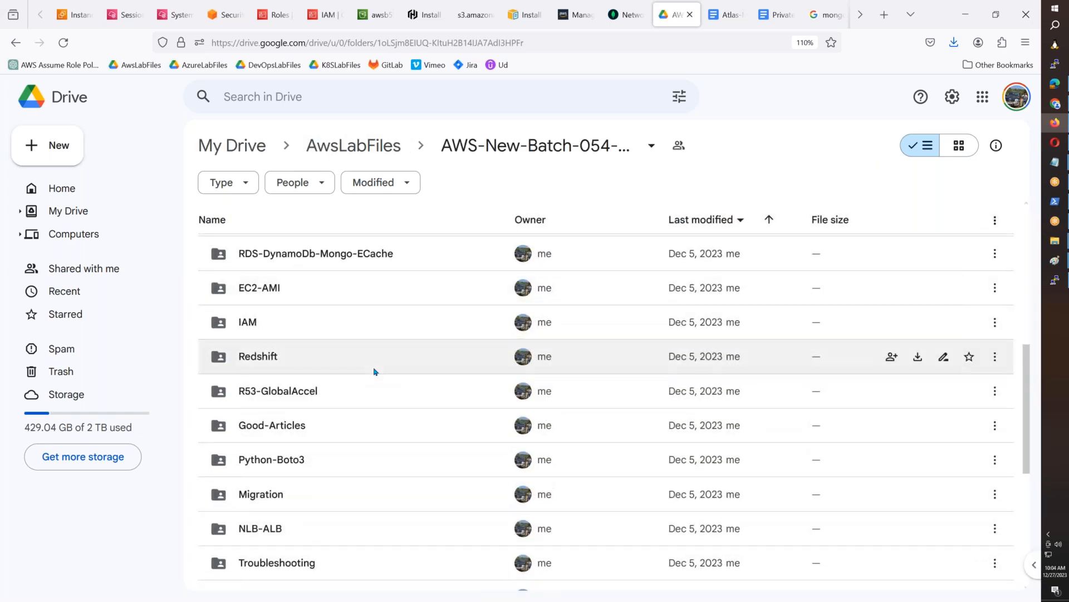
scroll(375, 372, up, 1)
click(349, 344)
double_click(350, 343)
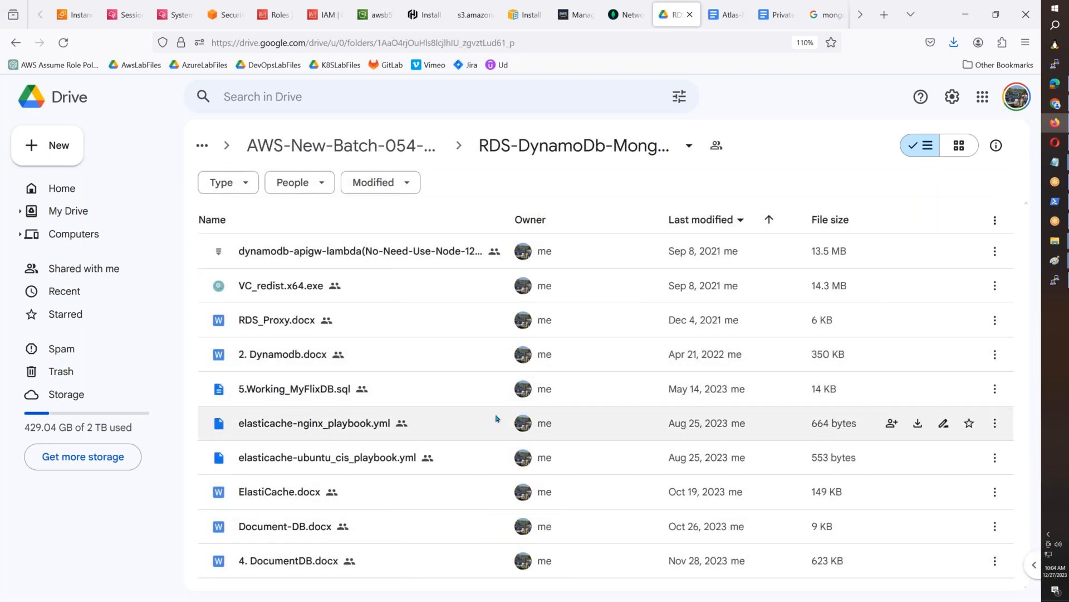
double_click(402, 572)
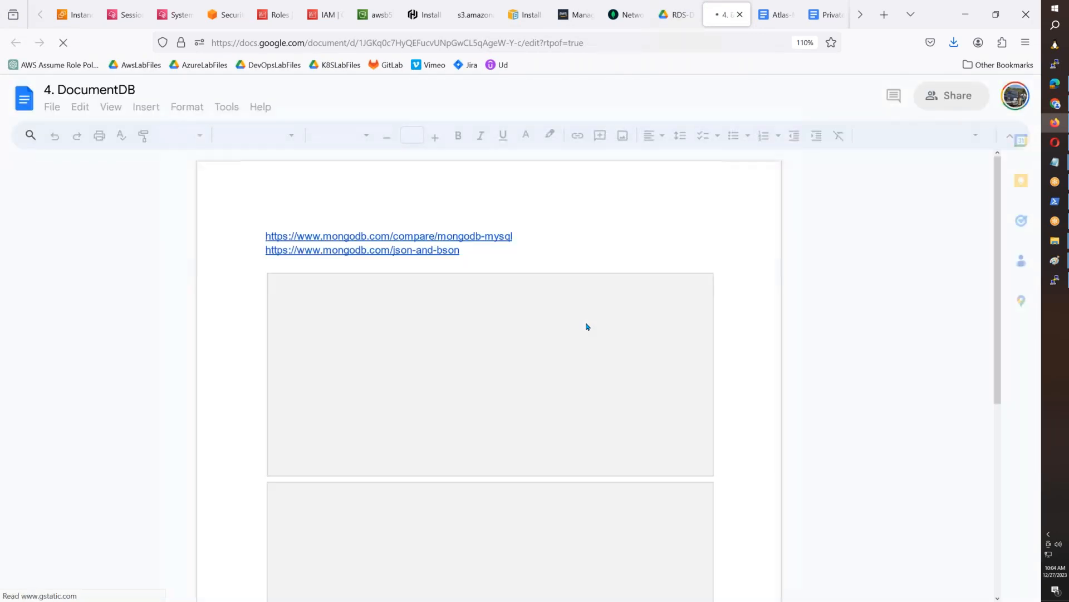
- Locate the replica set status example in the DocumentDB document, run rs.status() in the mongosh terminal and clear the screen
scroll(588, 327, down, 5)
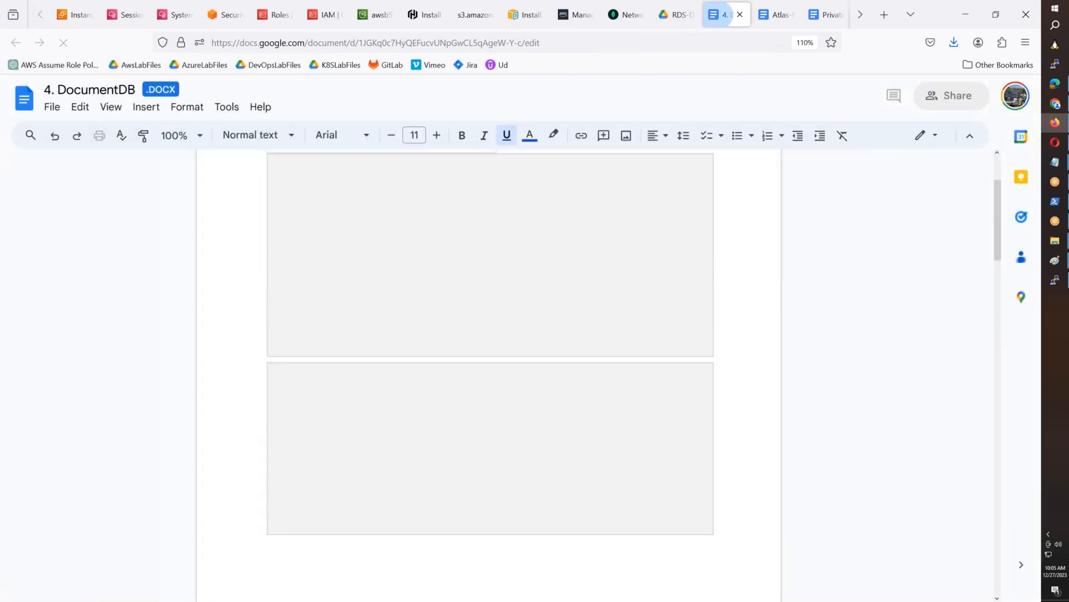
scroll(489, 374, down, 7)
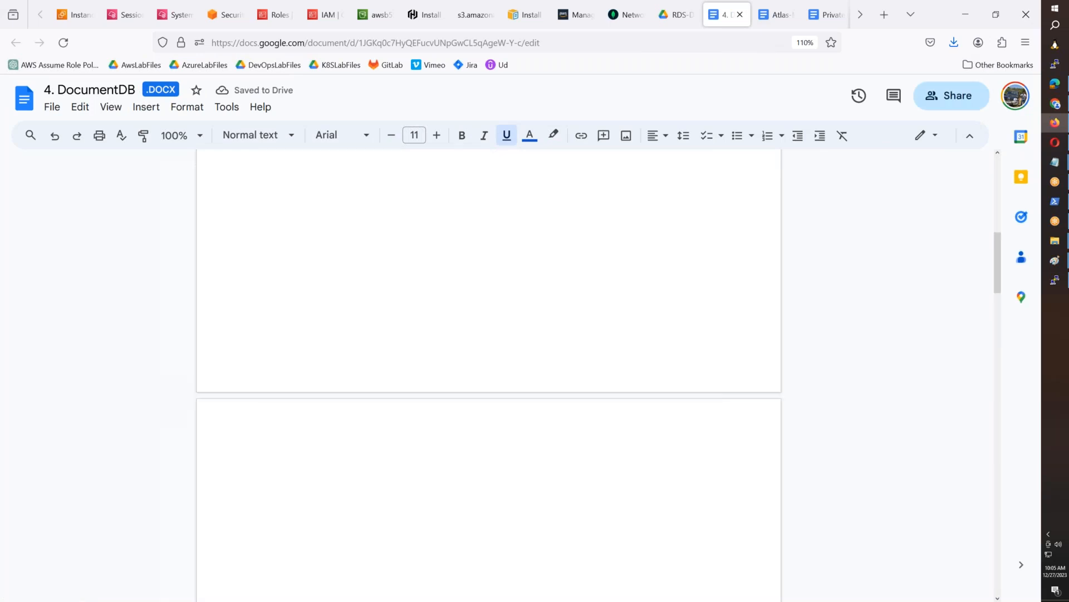
scroll(489, 375, down, 15)
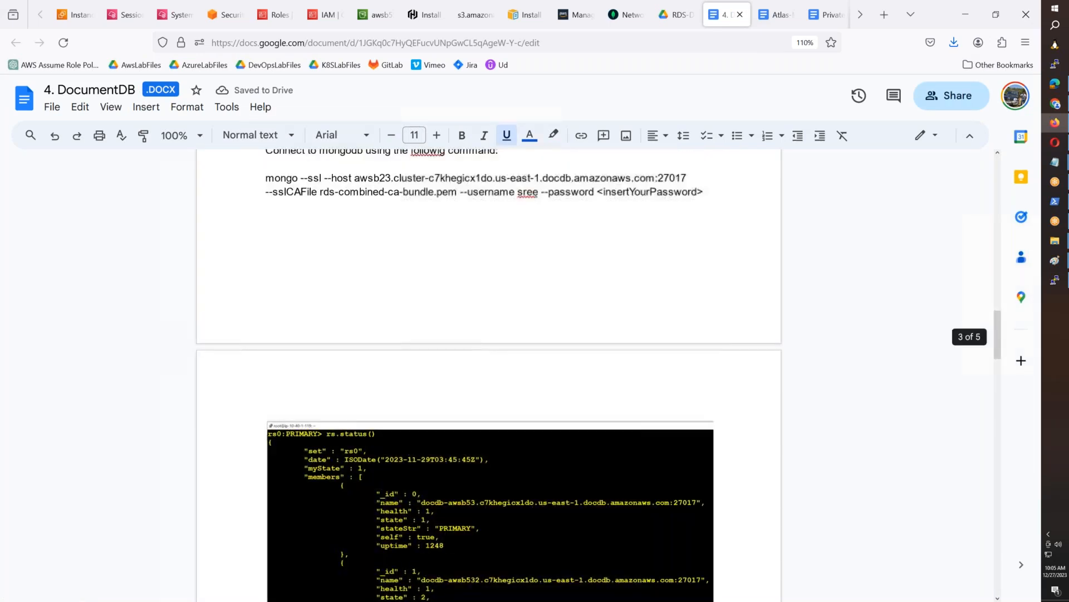
scroll(489, 374, down, 5)
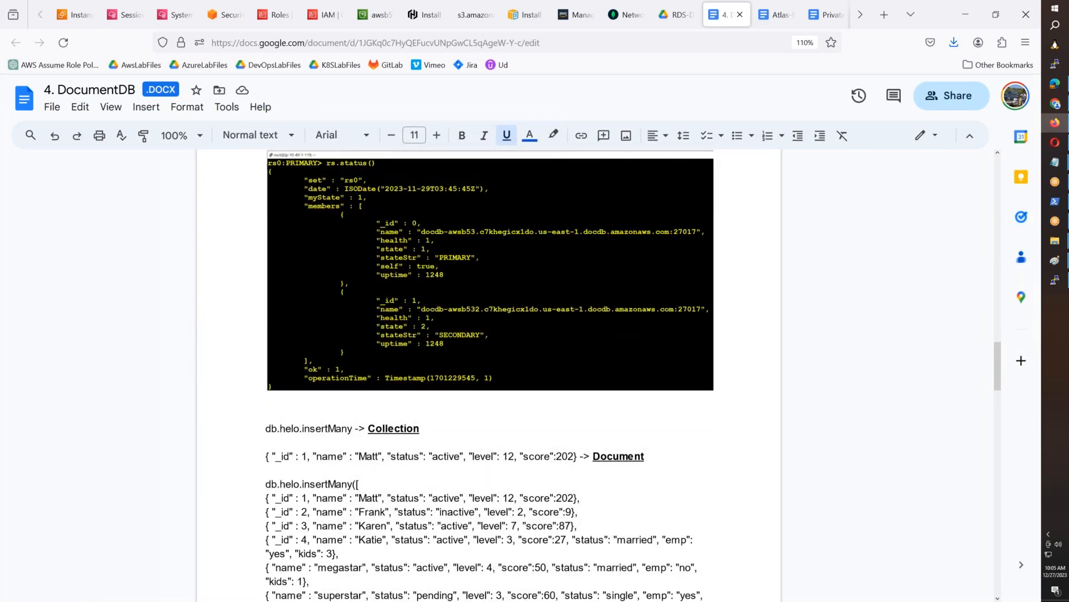
scroll(489, 374, up, 4)
scroll(489, 375, up, 4)
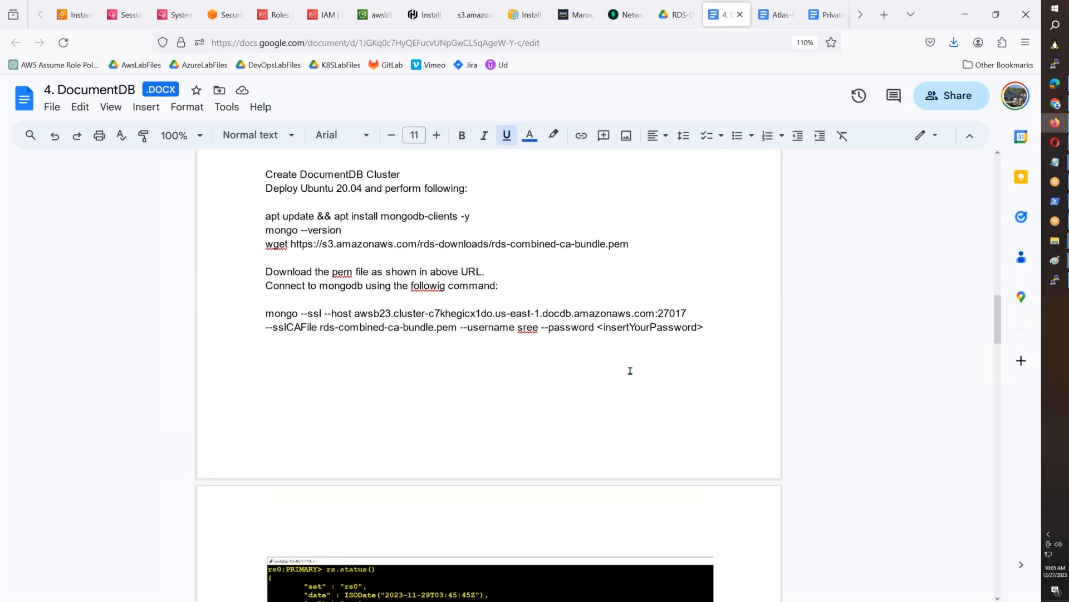
scroll(630, 370, down, 5)
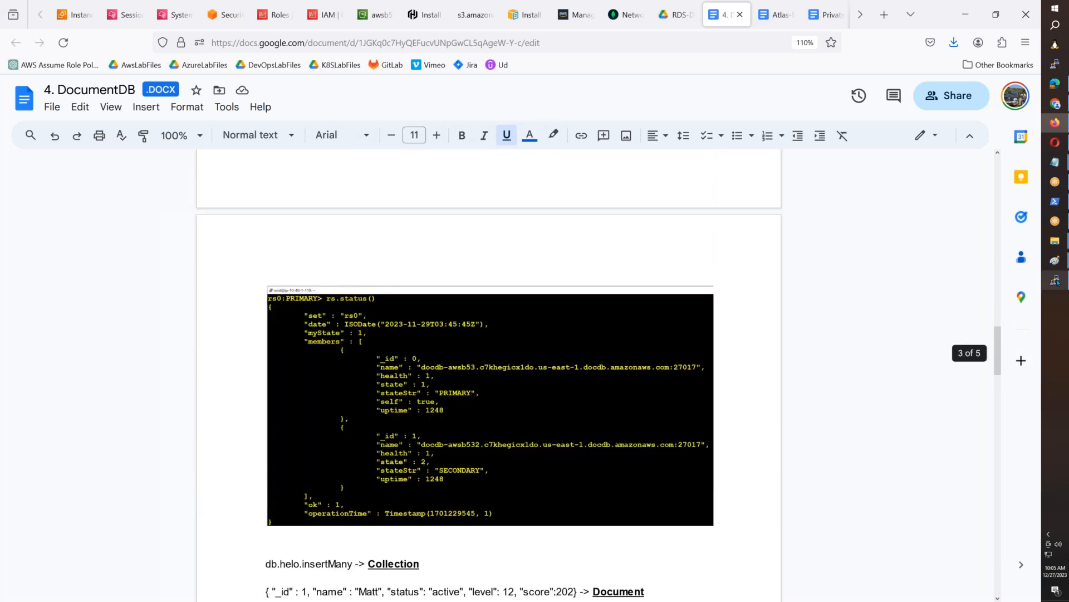
key(alt+Tab)
text(rs.status)
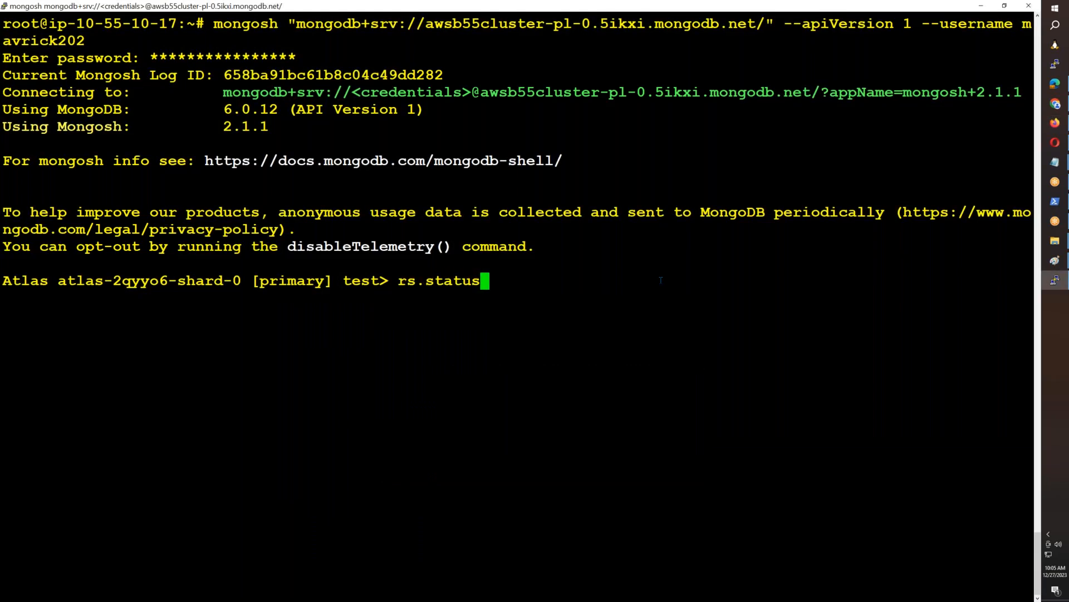
text(())
key(Return)
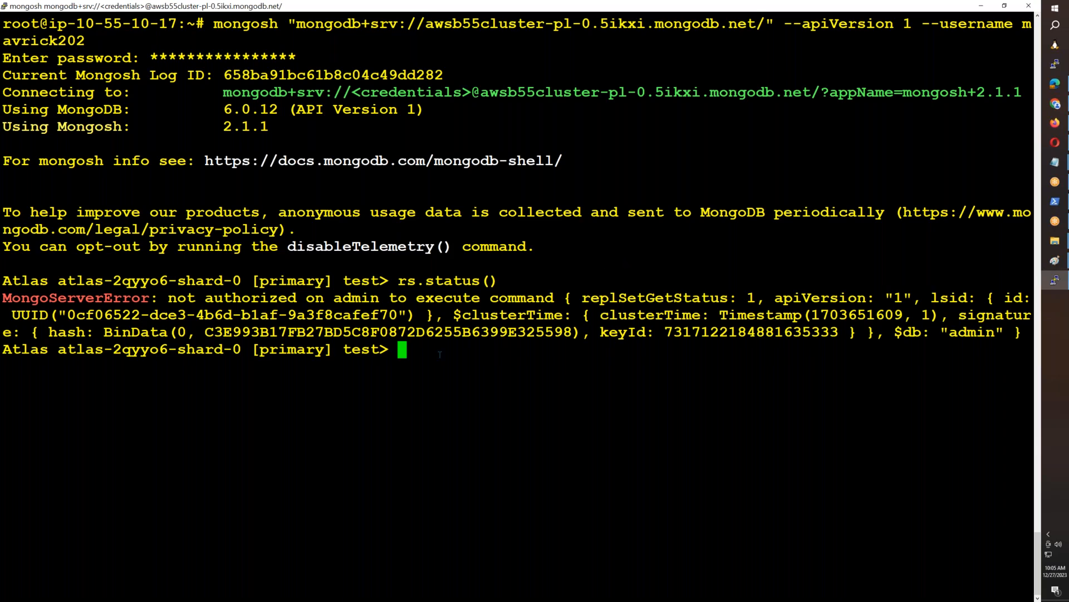
key(ctrl+l)
- Copy the second db.helo.insertMany block, with four records without _id, from the DocumentDB document and run it in the mongosh terminal
key(alt+Tab)
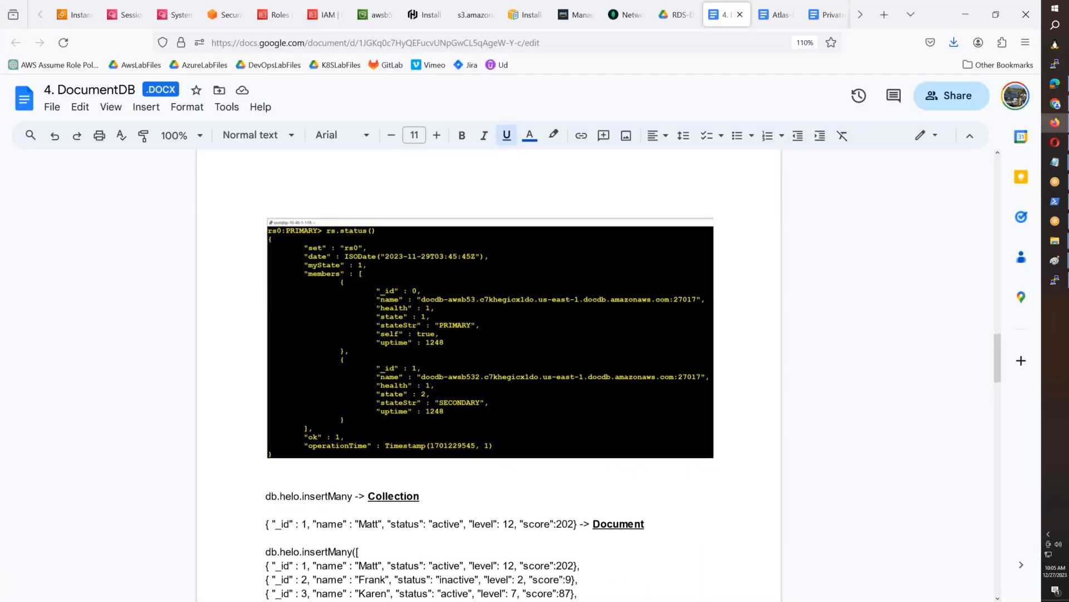
scroll(278, 329, down, 3)
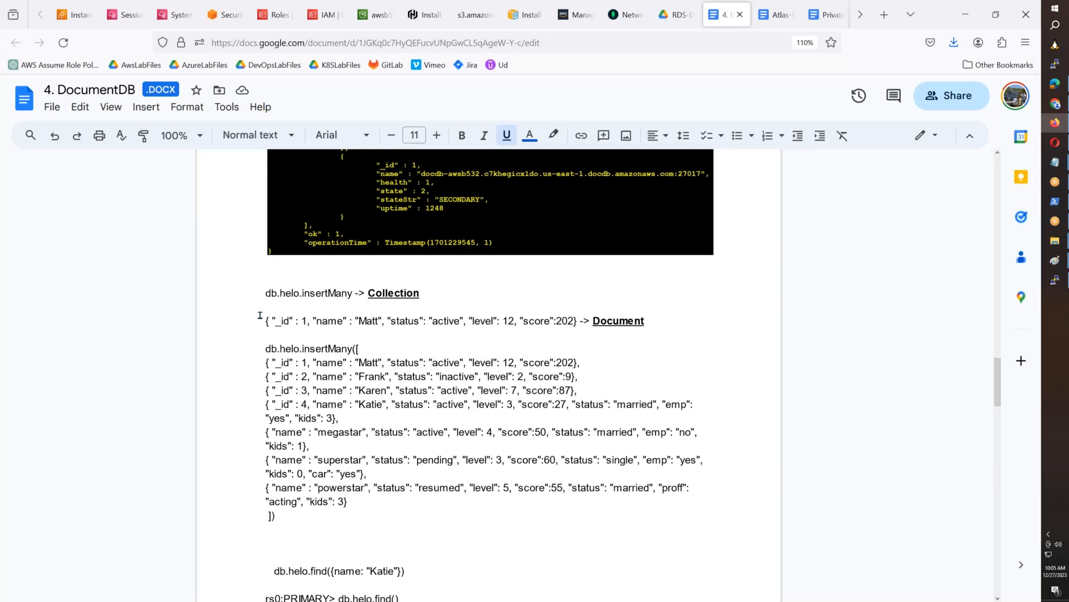
scroll(258, 316, down, 1)
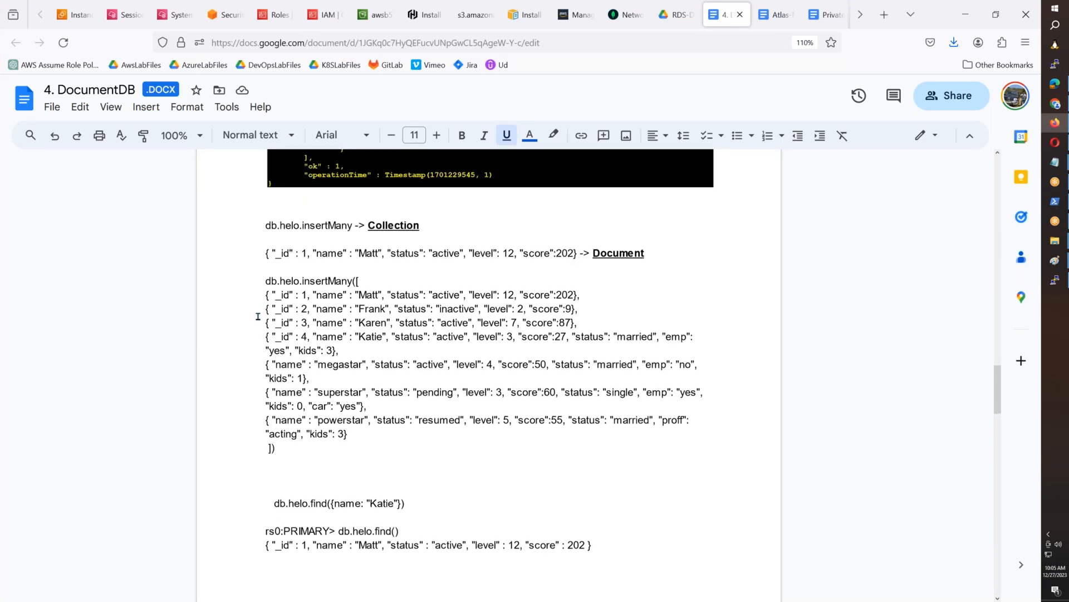
scroll(354, 318, down, 3)
scroll(354, 318, up, 3)
scroll(351, 309, down, 5)
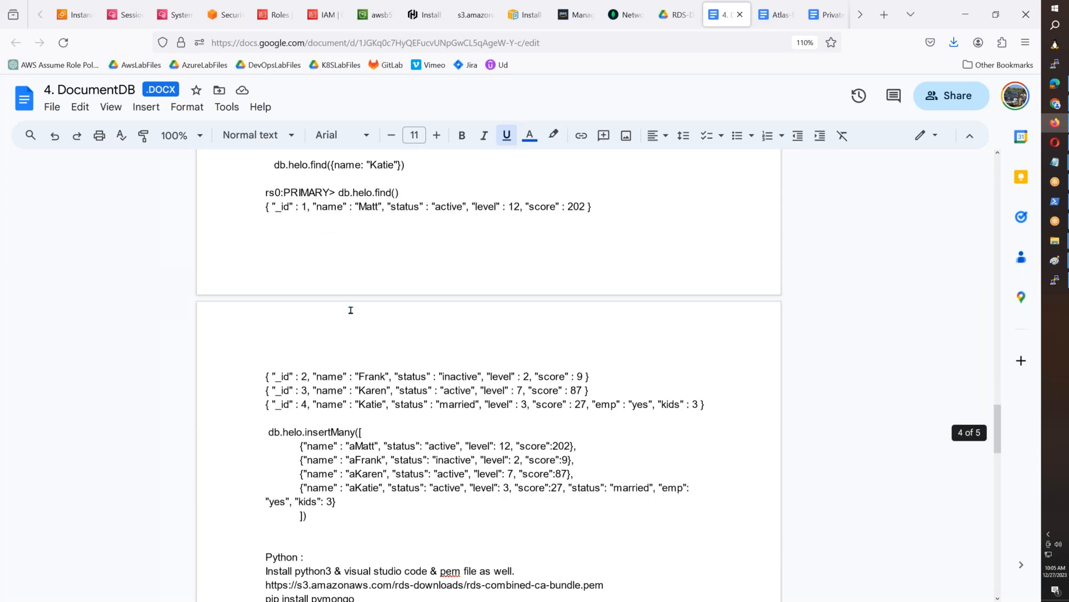
scroll(351, 310, down, 2)
drag(260, 297, 336, 387)
key(ctrl+c)
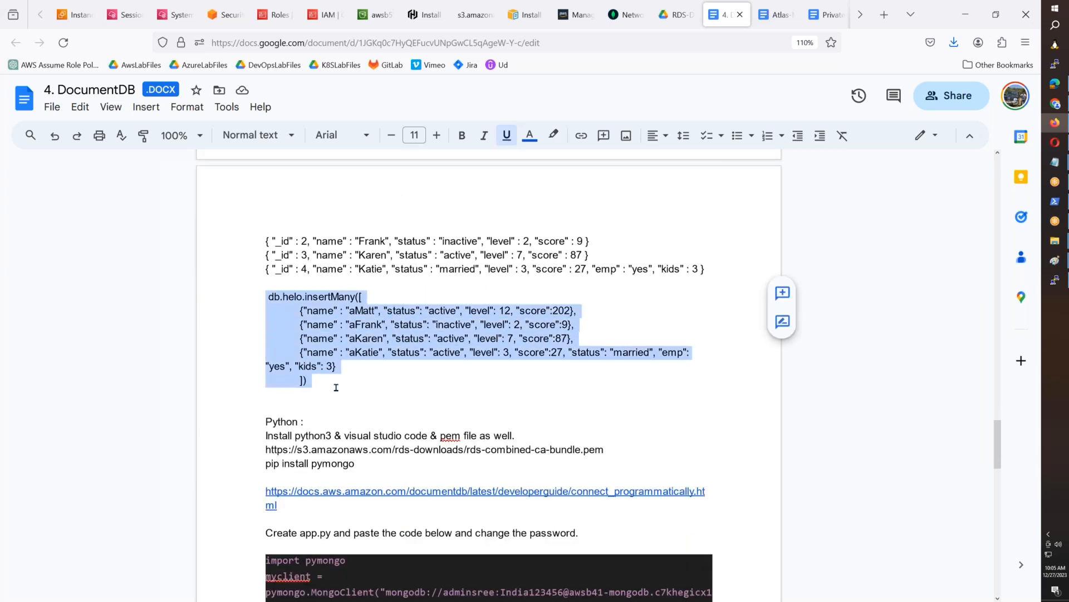
key(alt+Tab)
key(ctrl+v)
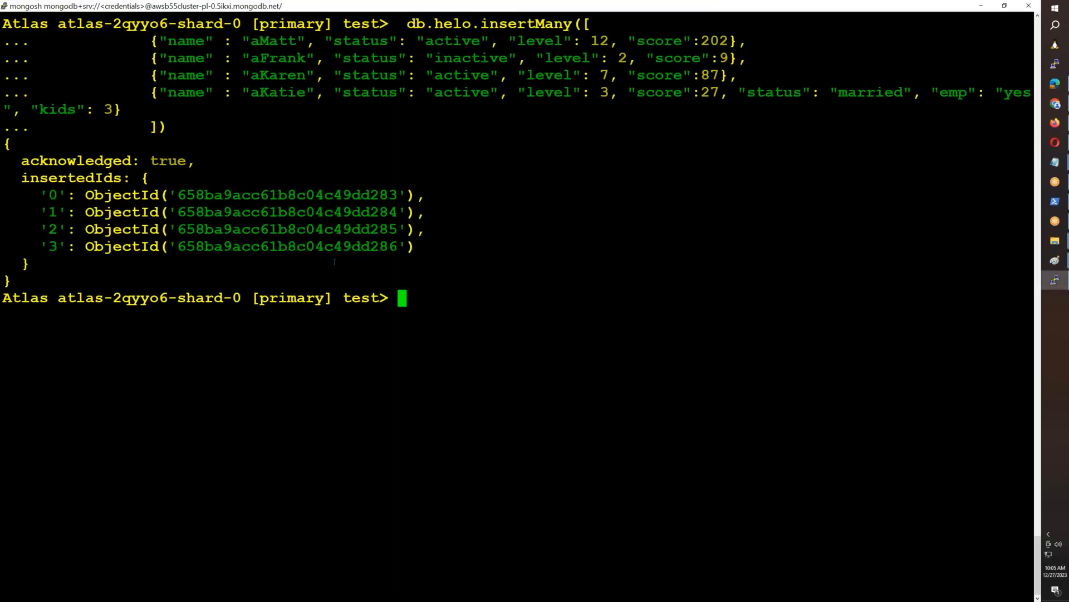
- Rerun the same db.helo.insertMany command five more times in mongosh, then clear the terminal screen
key(Up)
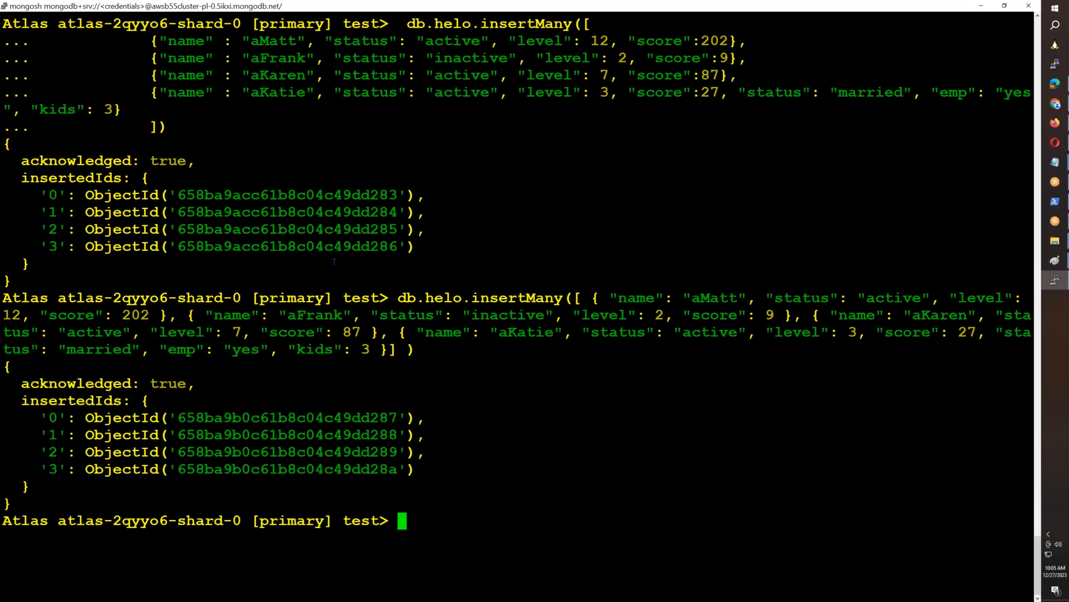
key(Up)
key(Return)
key(Up)
key(Return)
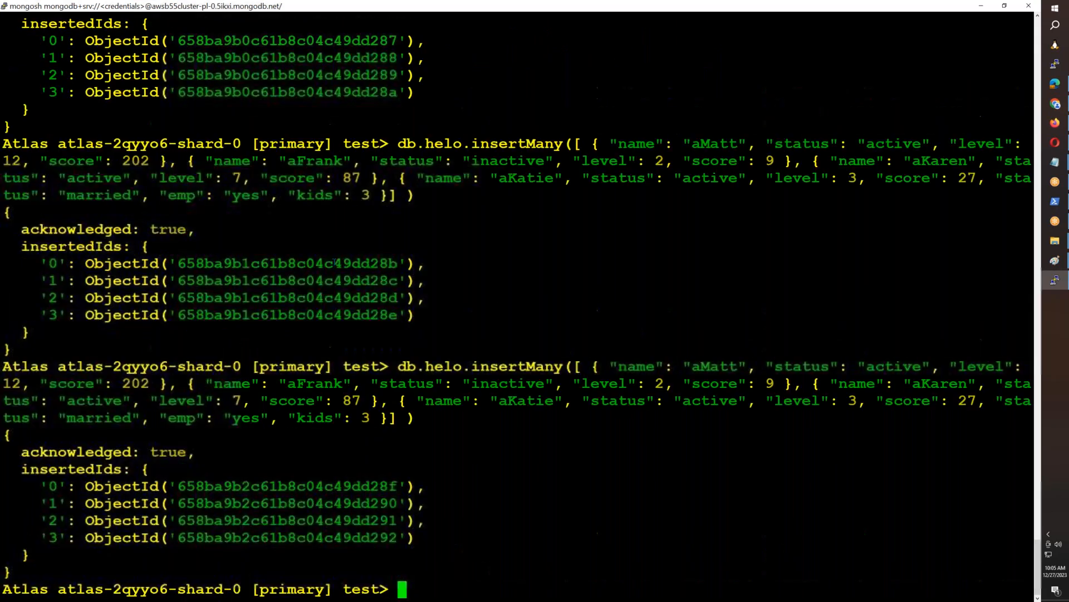
key(Up)
key(Return)
key(Up)
key(Return)
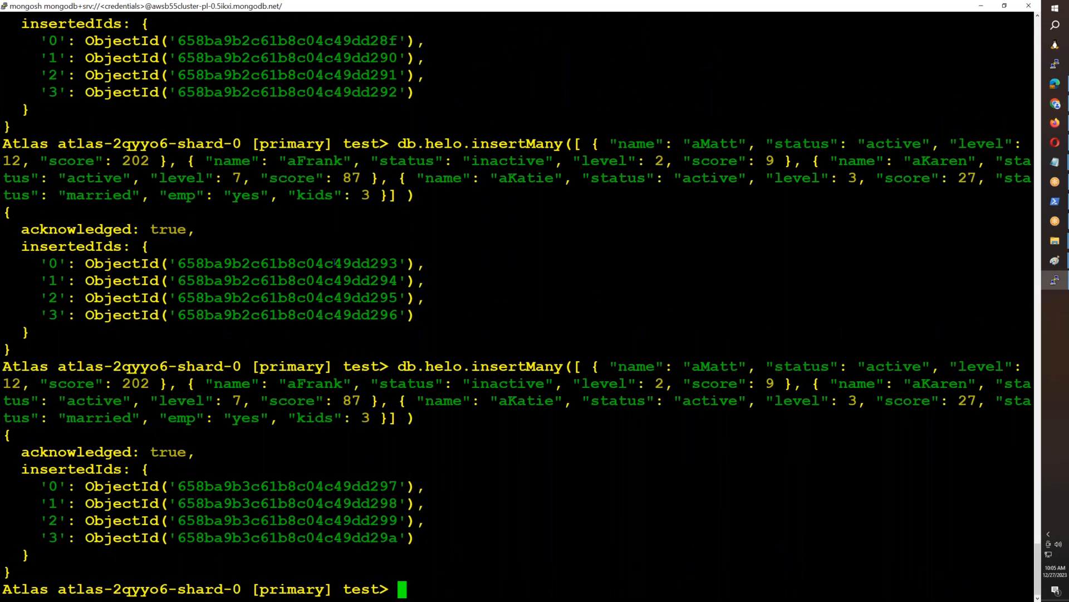
key(ctrl+l)
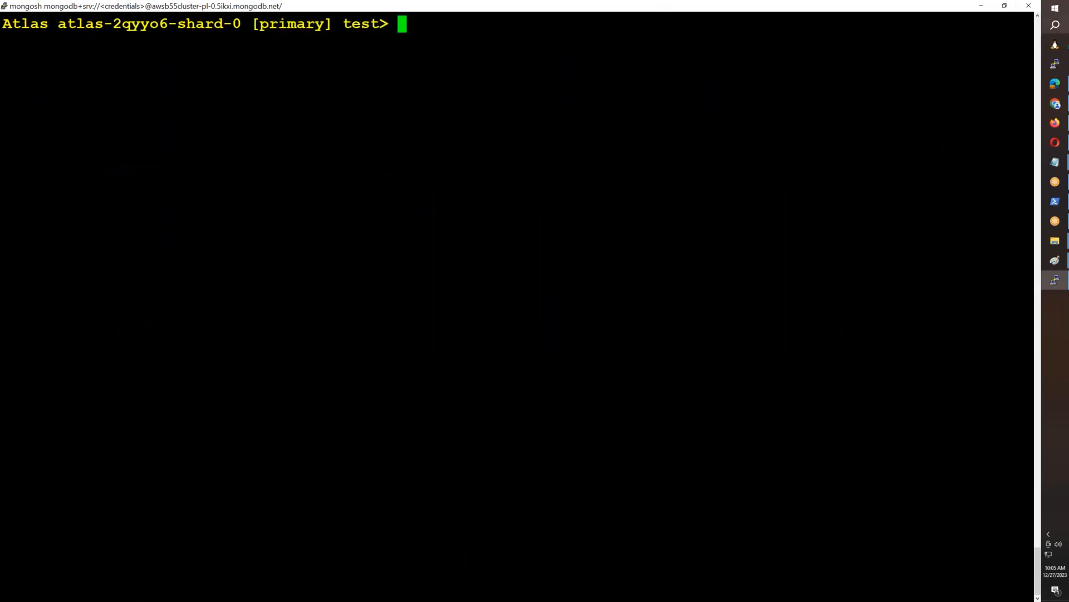
- Switch to MongoDB Atlas in the browser and browse the collections of awsb55cluster from its database deployments
key(alt+Tab)
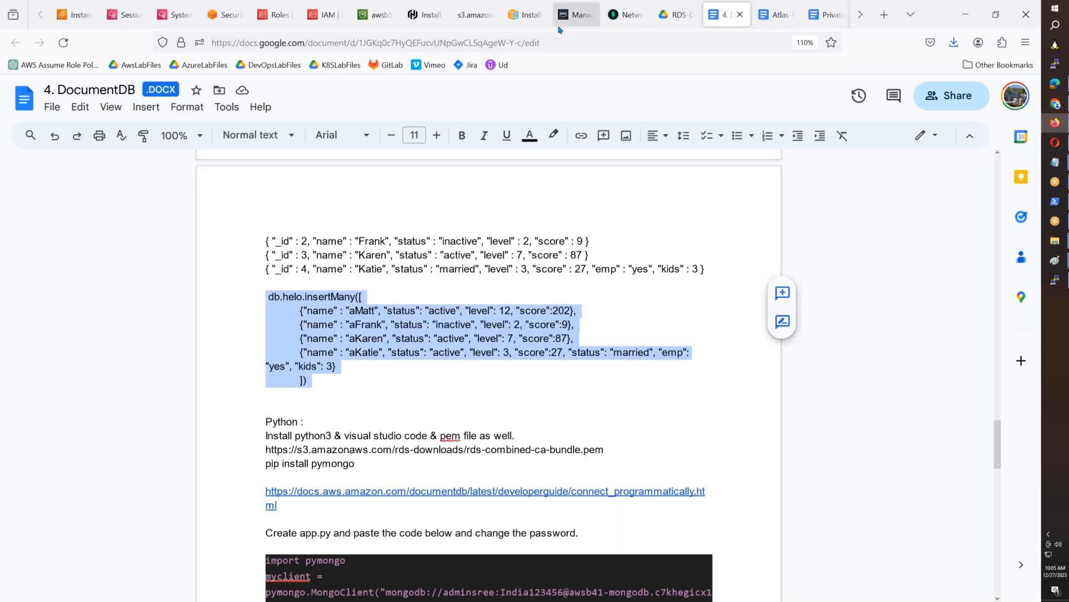
click(619, 16)
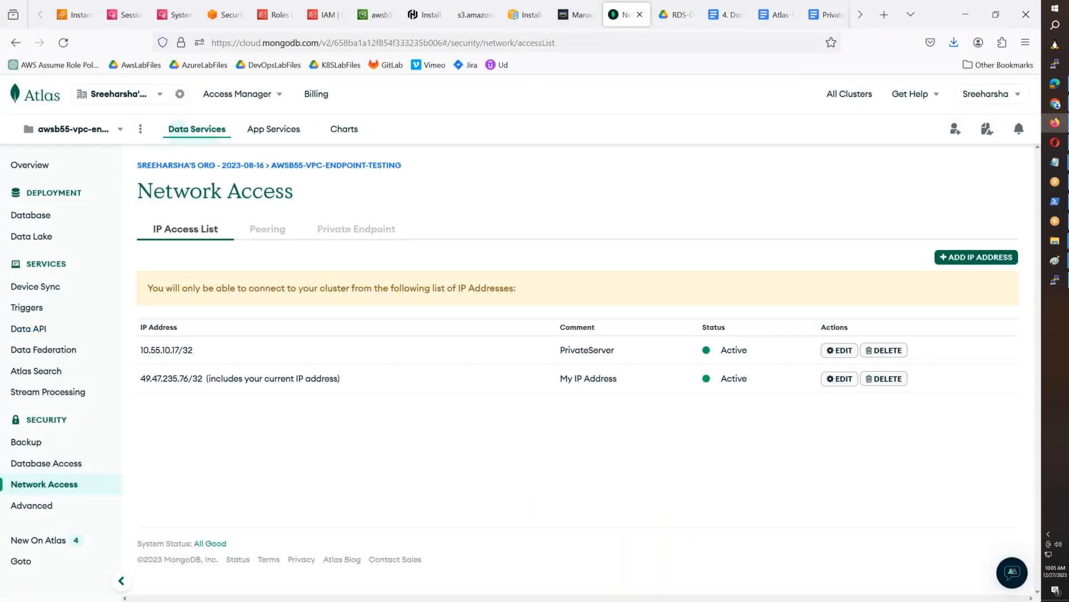
click(24, 218)
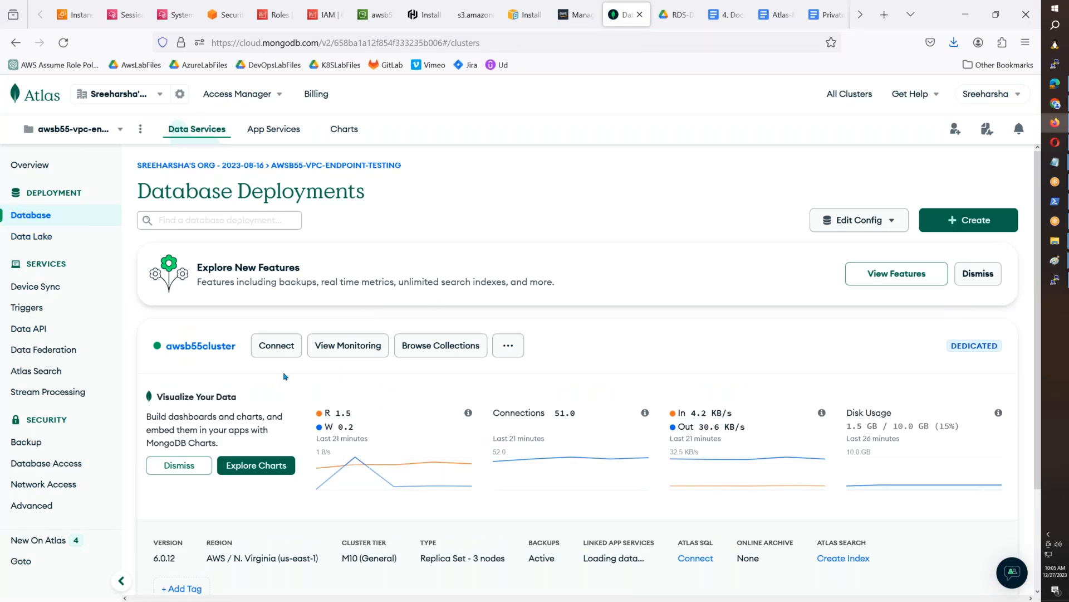
click(417, 352)
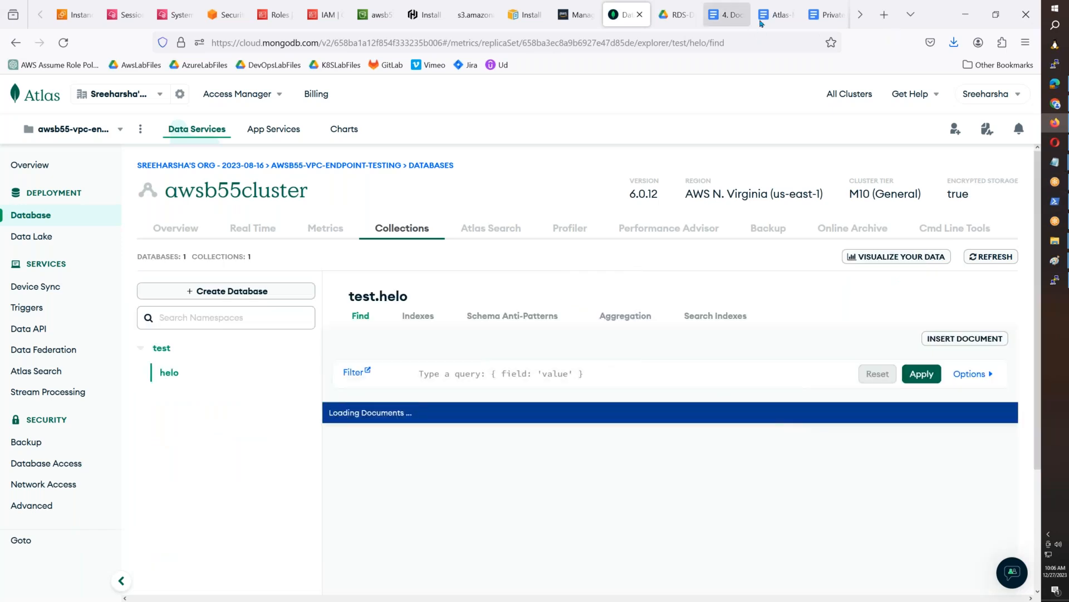
- Add the copied db.helo.insertMany block to the Atlas-Mongo-Private-Endpoint document below the mongosh session image
click(730, 26)
click(777, 26)
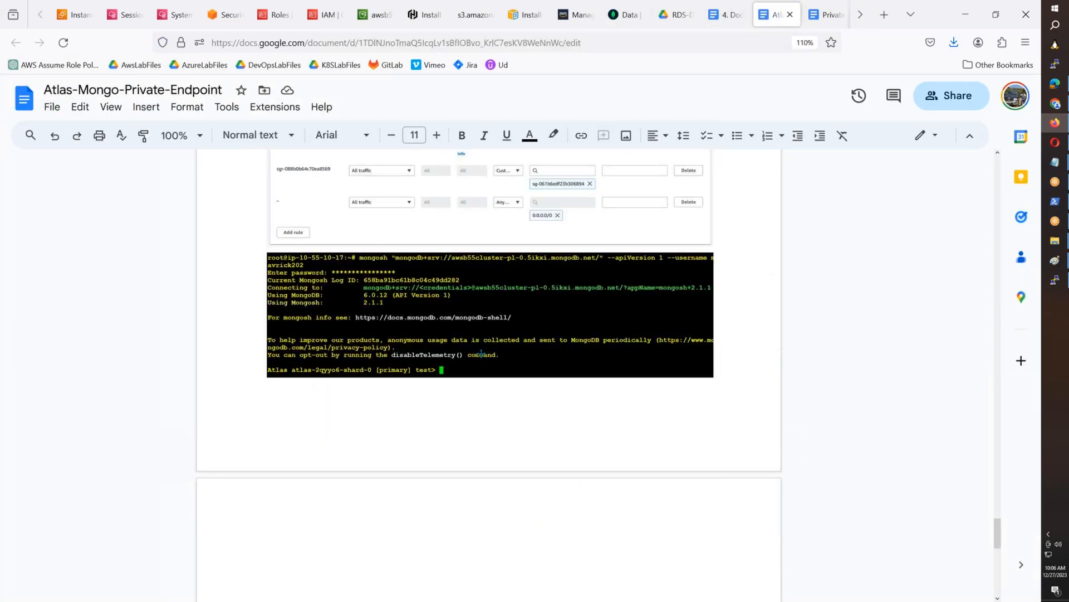
key(ctrl+v)
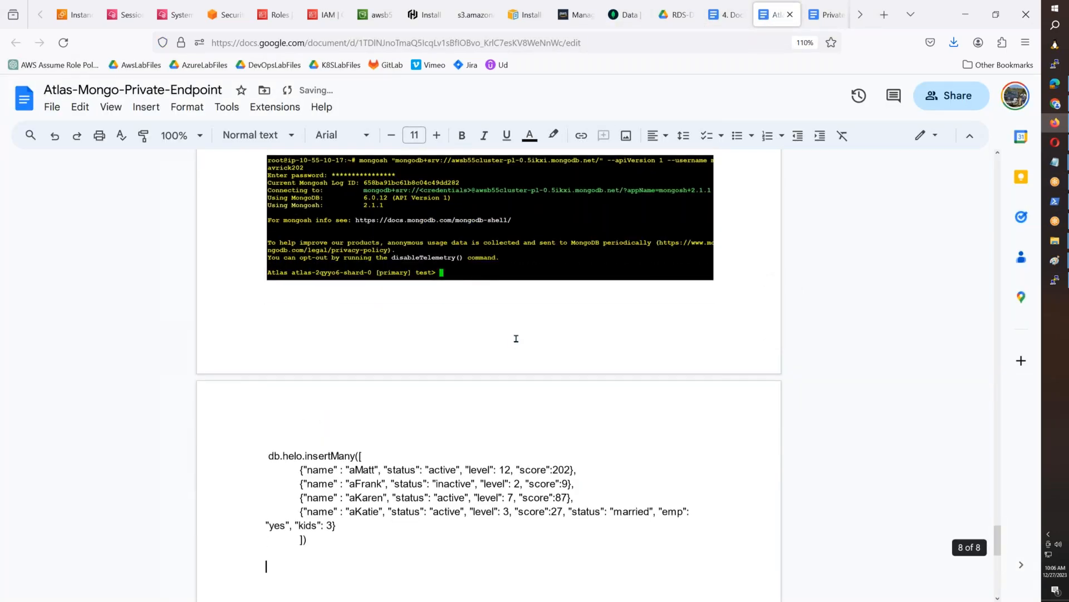
- Return to Atlas and examine the documents inserted into the test.helo collection
click(626, 25)
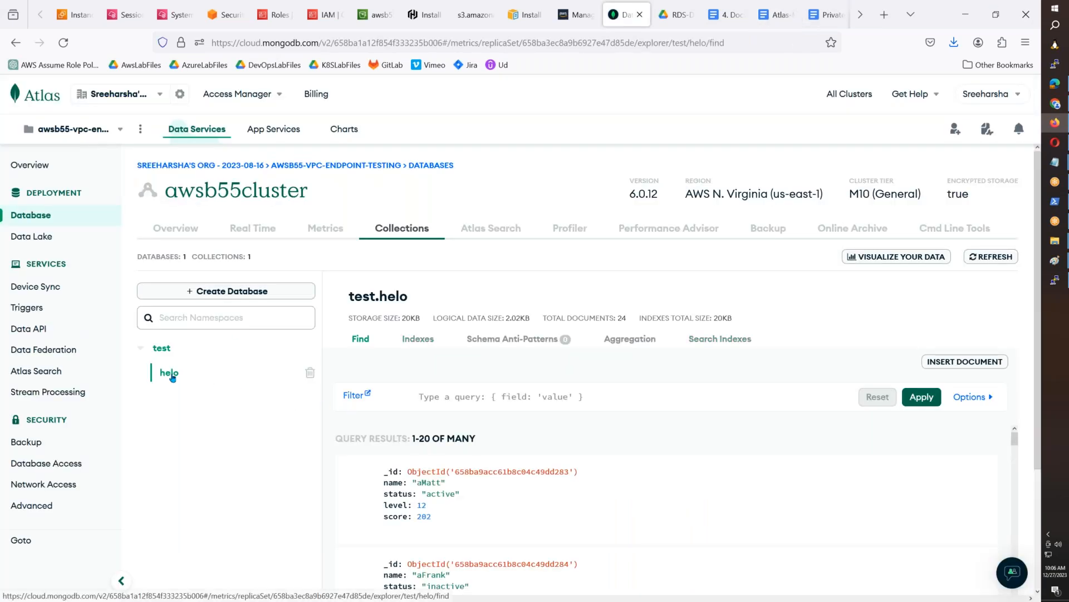
scroll(669, 465, down, 2)
scroll(668, 465, up, 2)
scroll(618, 474, down, 5)
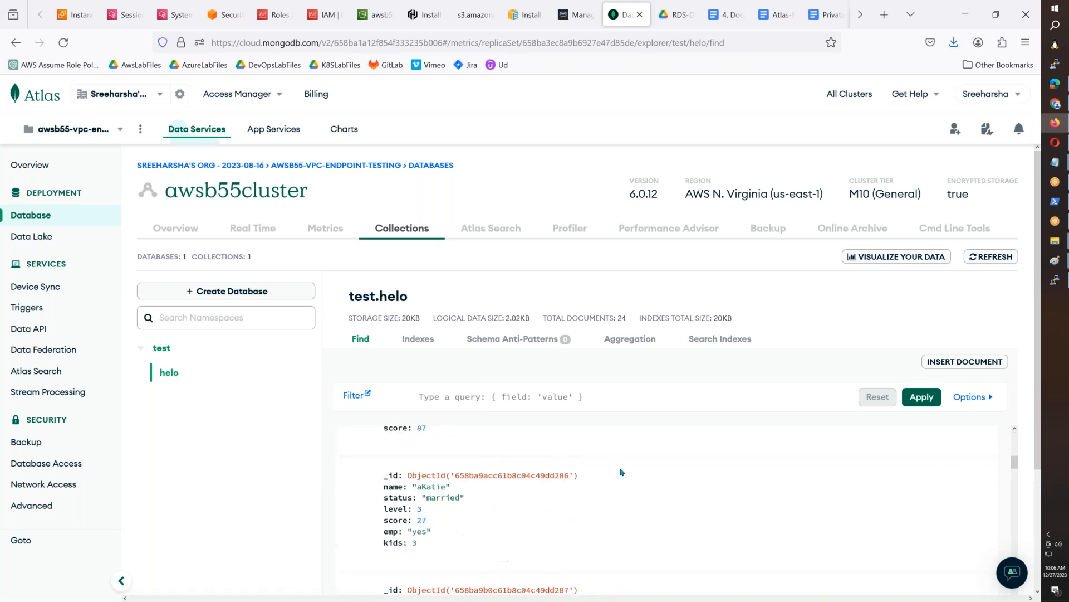
scroll(626, 481, up, 5)
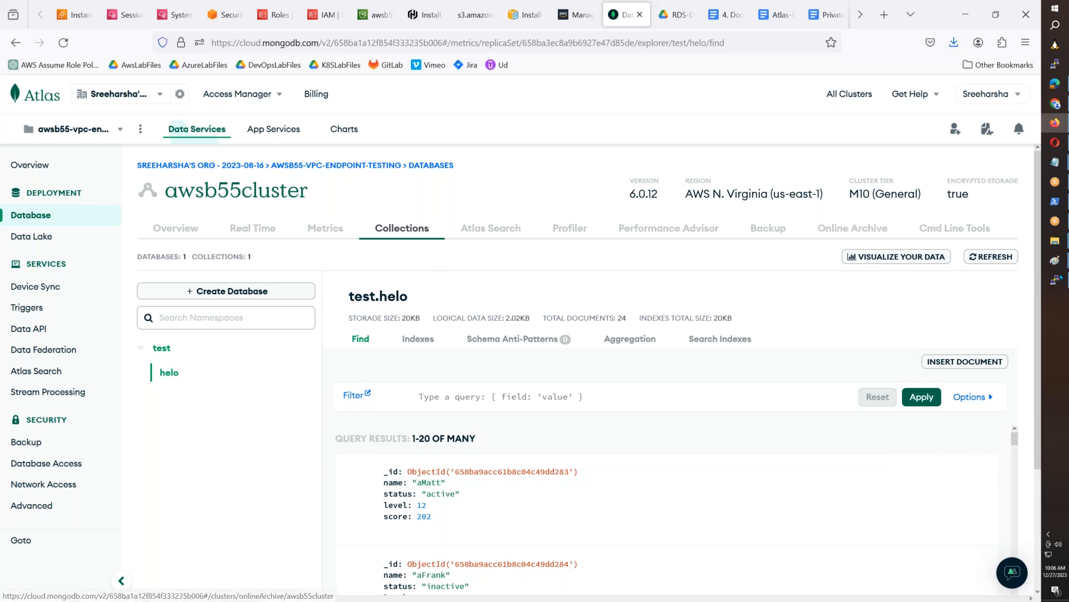
- Switch to Paint, paste the captured Atlas screen, and outline the test.helo statistics and the helo collection with red rectangles
click(1055, 261)
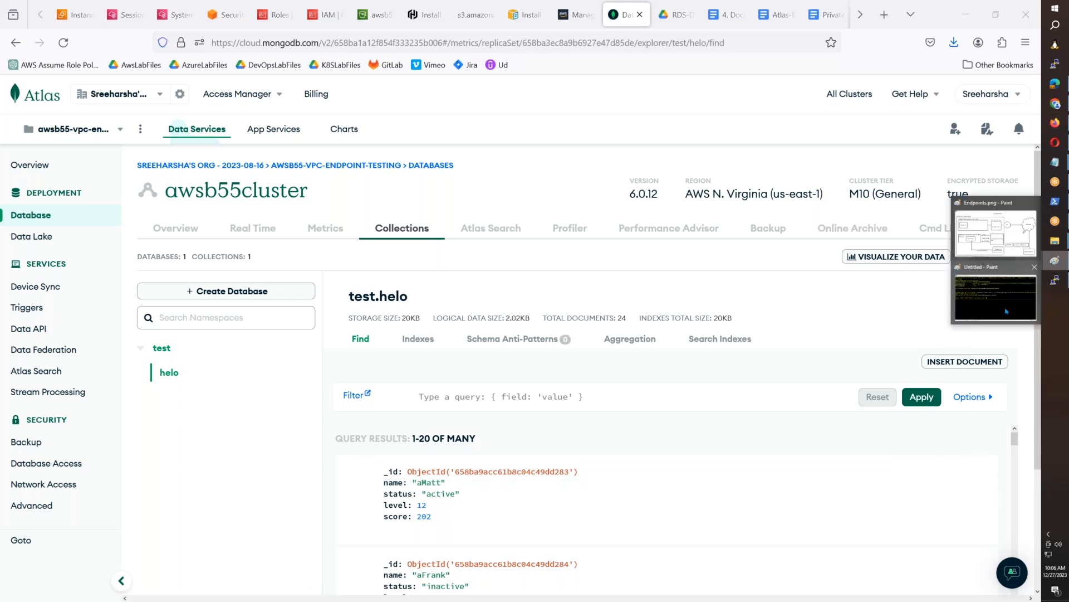
click(997, 295)
key(ctrl+v)
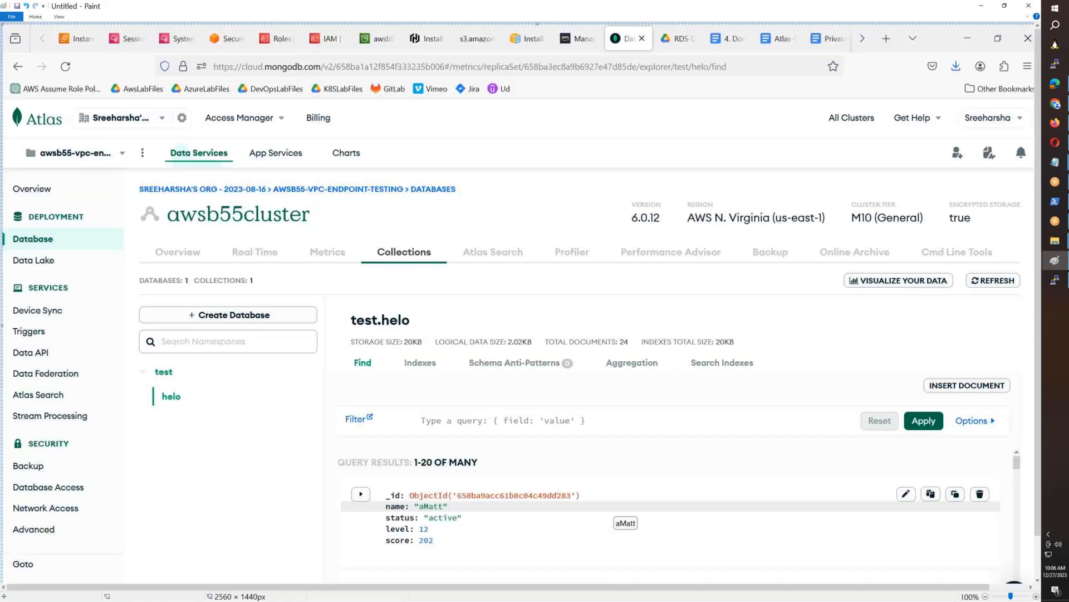
click(37, 18)
click(53, 33)
mouse_move(123, 199)
mouse_down()
mouse_move(635, 478)
mouse_move(1017, 568)
mouse_up()
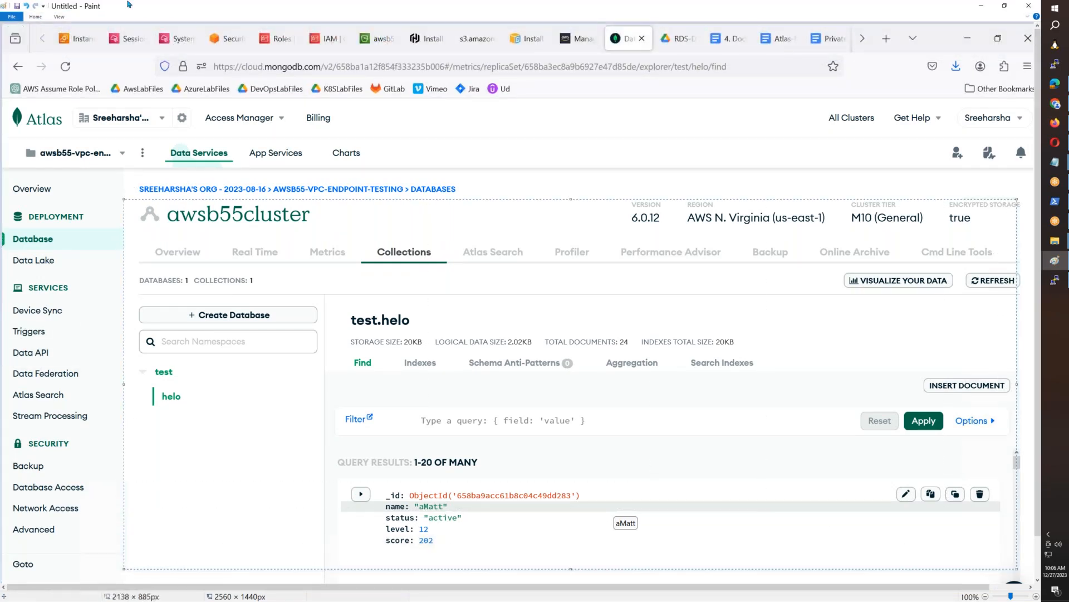
click(32, 19)
click(183, 28)
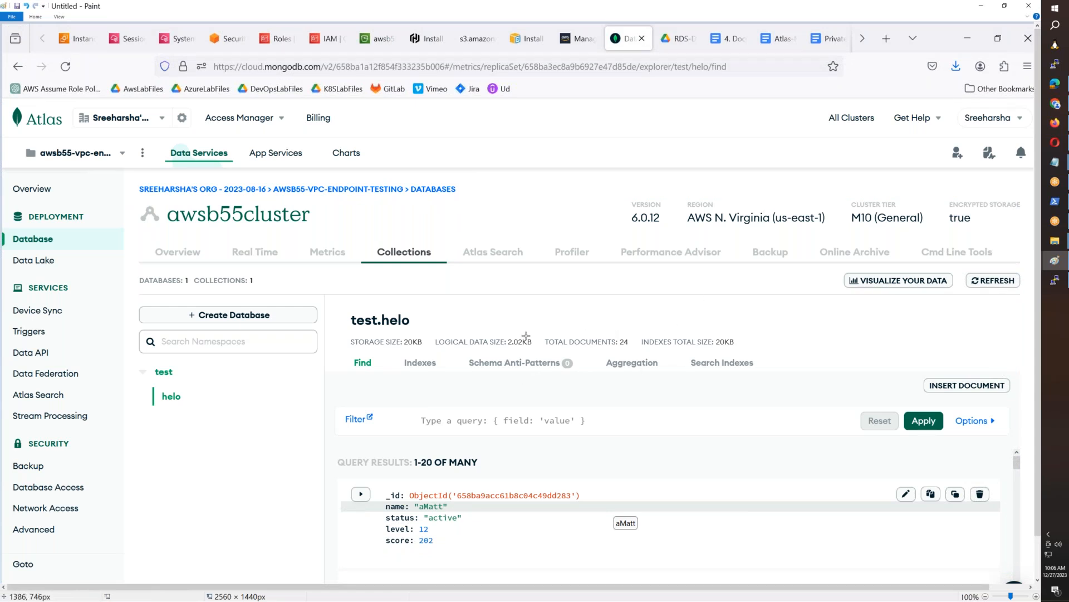
mouse_move(341, 331)
mouse_down()
mouse_move(552, 353)
mouse_move(750, 352)
mouse_up()
drag(132, 381, 202, 417)
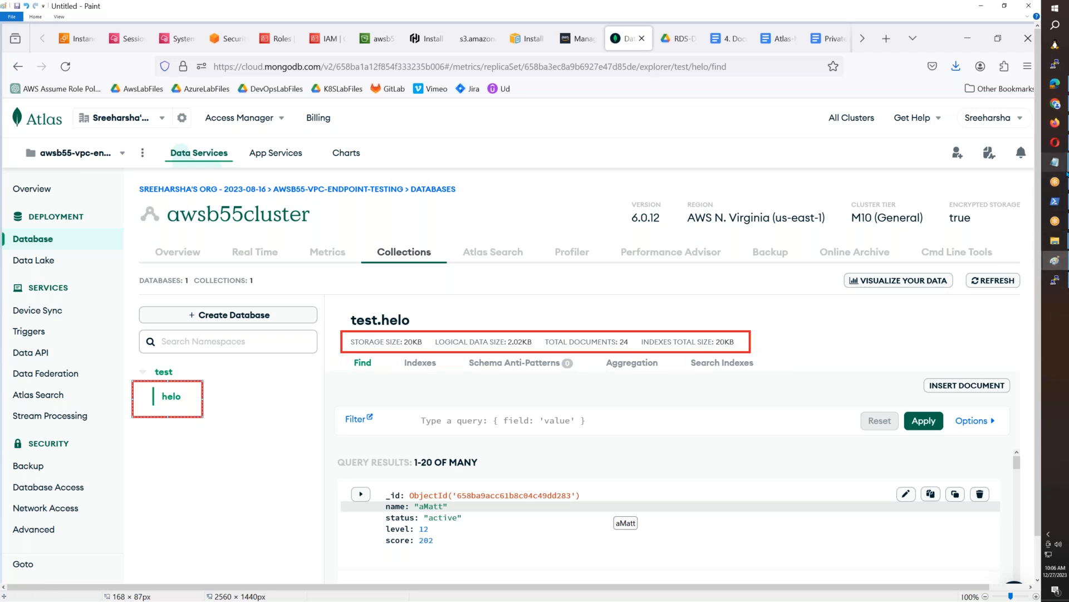
- Copy the db.helo.insertMany block from the 4. DocumentDB document to the end of the Notepad notes
mouse_move(1055, 162)
click(996, 210)
click(349, 511)
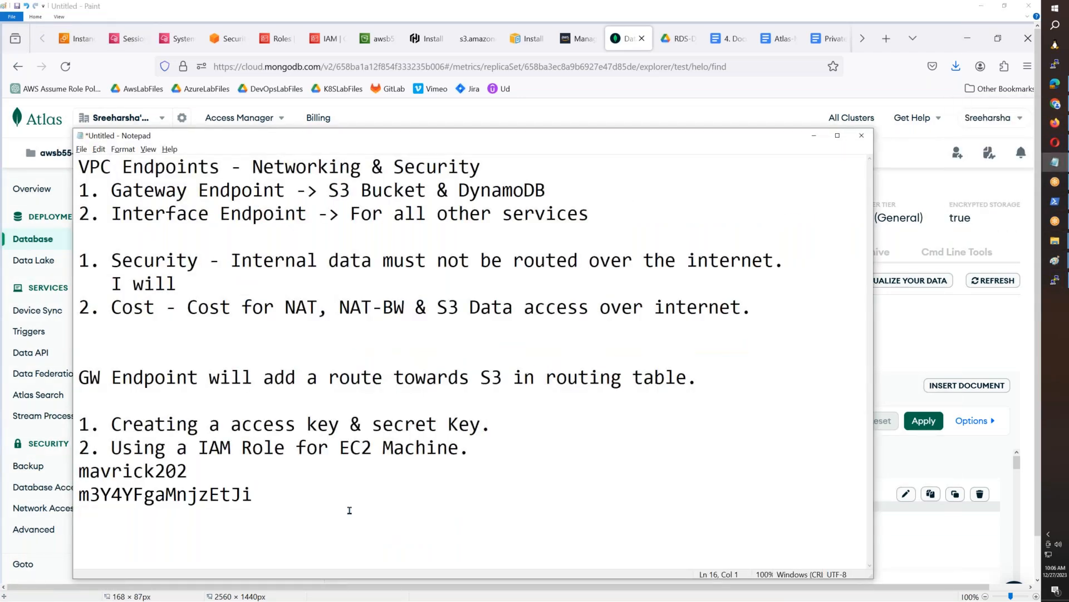
click(728, 47)
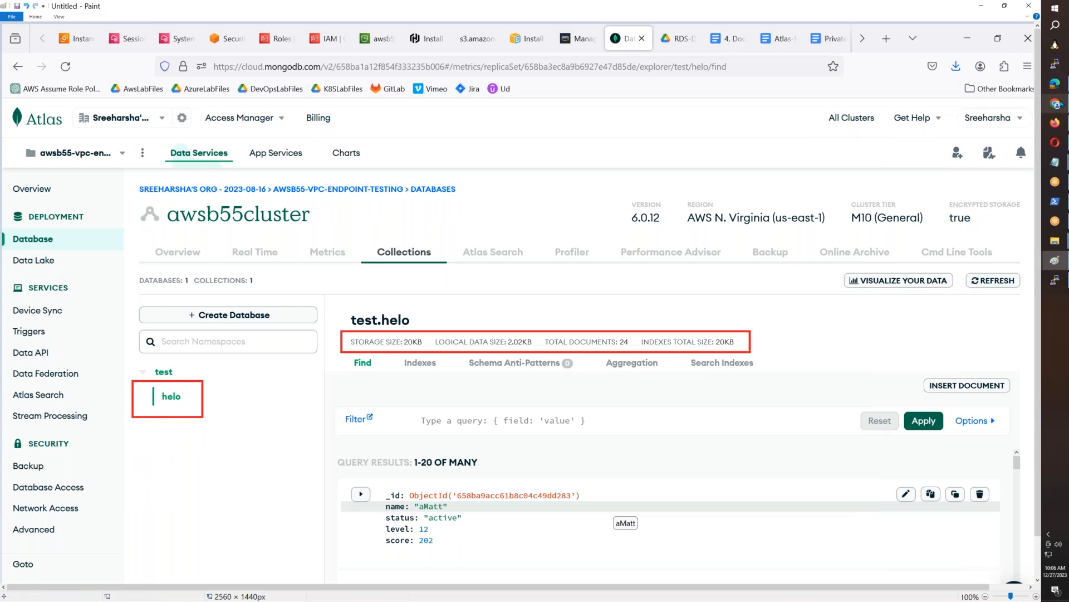
click(991, 106)
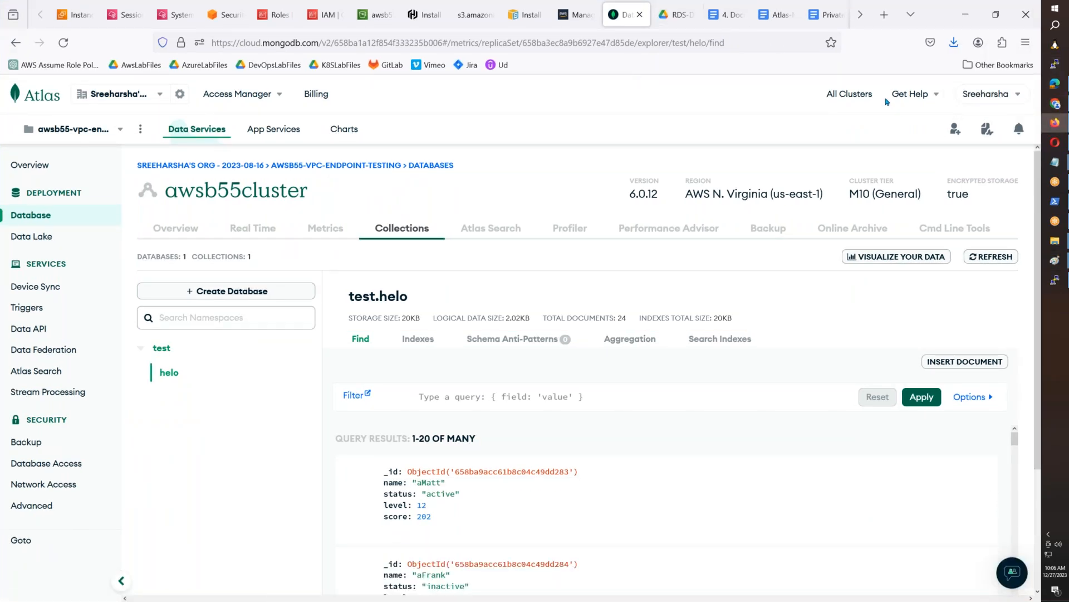
click(726, 15)
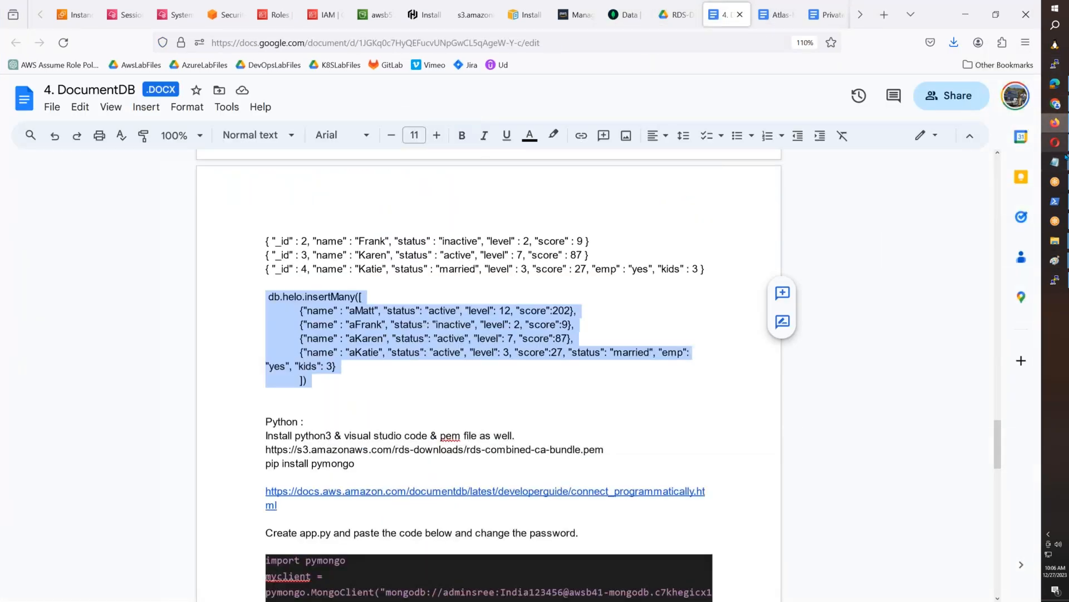
mouse_move(1055, 161)
click(996, 194)
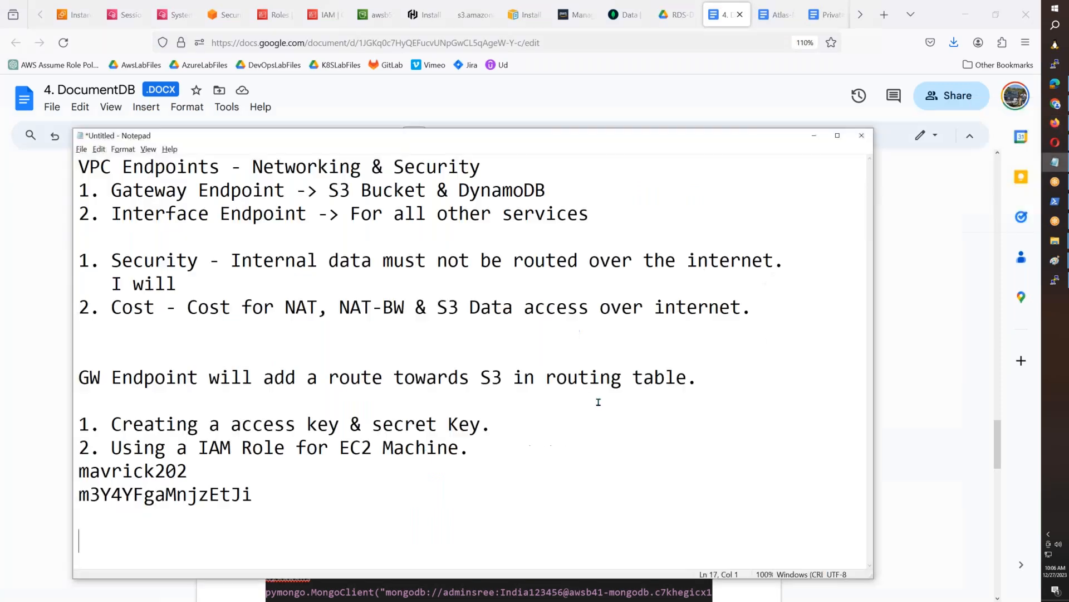
text(db.helo.insertMany([ 		{"name" : "aMatt", "status": "active", "level": 12, "score":202}, 		{"name" : "aFrank", "status": "inactive", "level": 2, "score":9}, 		{"name" : "aKaren", "status": "active", "level": 7, "score":87}, 		{"name" : "aKatie", "status": "active", "level": 3, "score":27, "status": "married", "emp": "yes", "kids": 3} 		]))
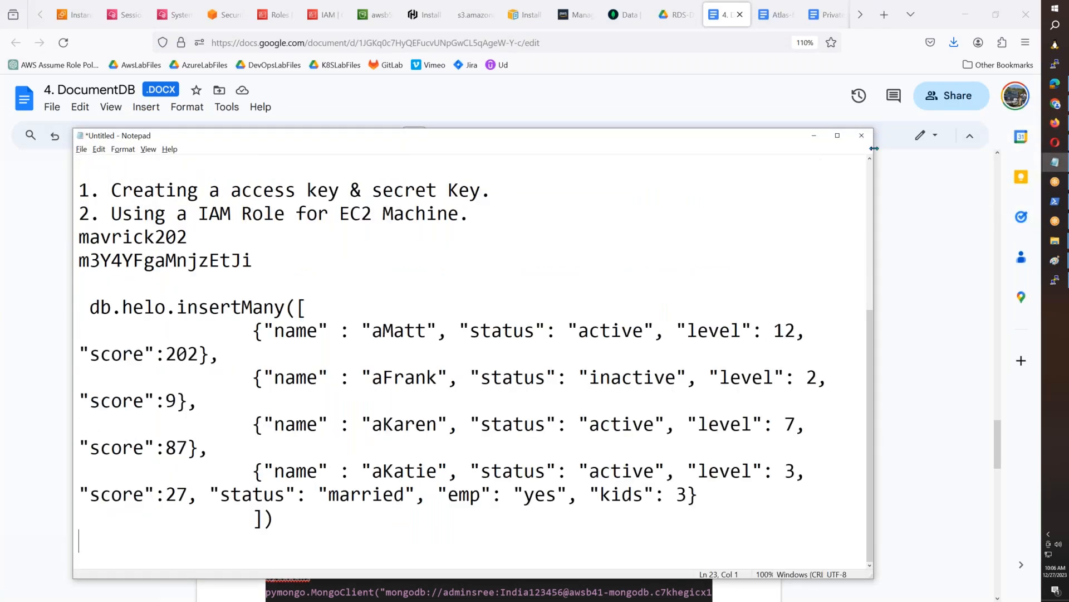
- Maximize Notepad and change the collection name in the insertMany block from helo to megastar
click(837, 135)
scroll(506, 266, down, 2)
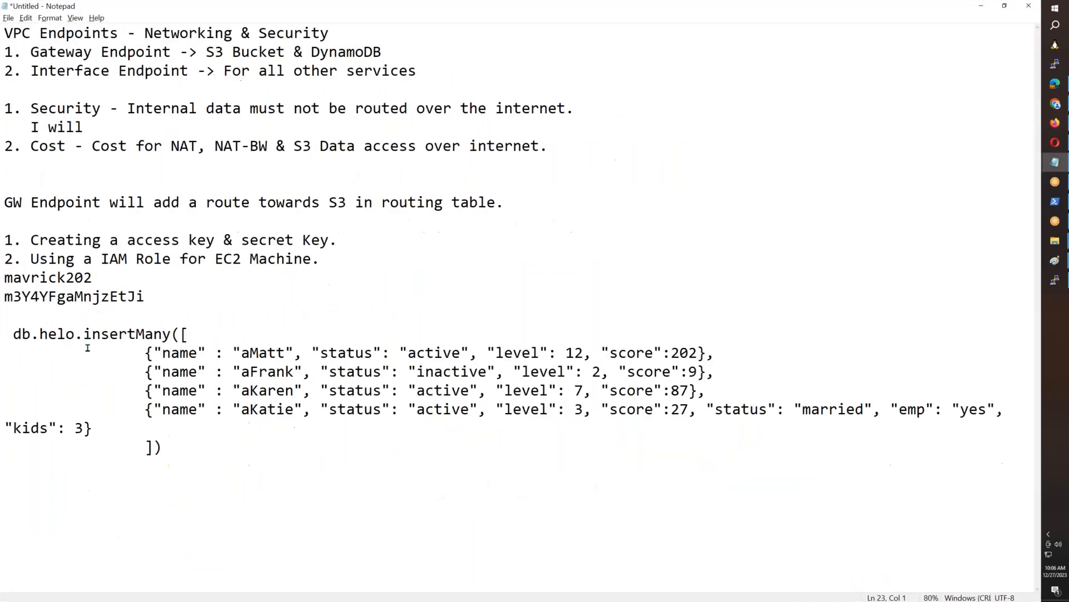
drag(77, 335, 40, 334)
text(megasar)
key(BackSpace)
key(BackSpace)
text(tar)
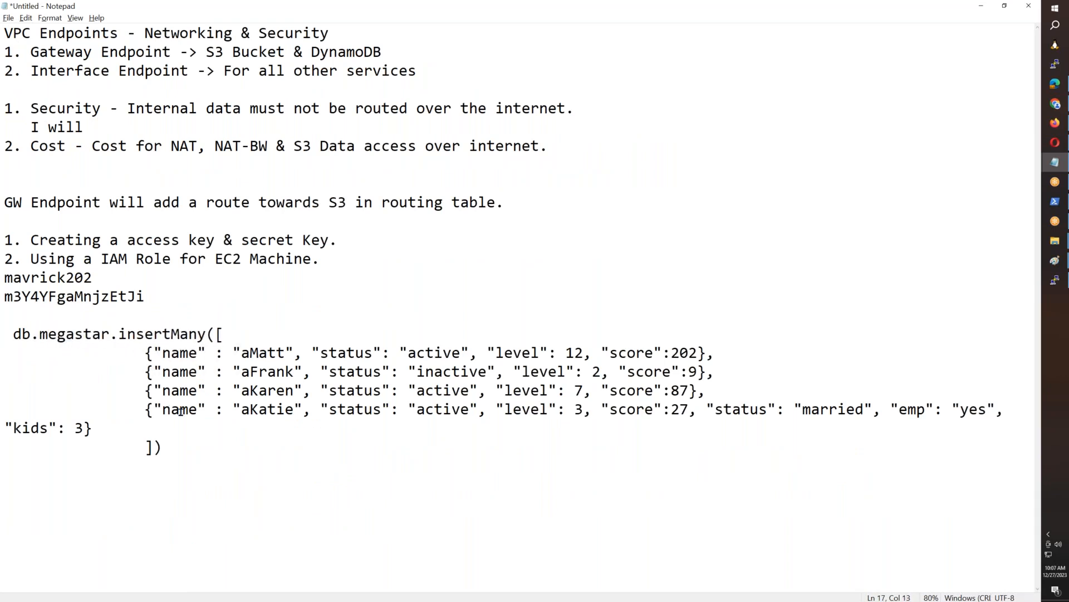
- Add a copy of the db.megastar.insertMany block below the first and rename its collection to superstar
scroll(192, 445, down, 2)
drag(138, 341, 4, 262)
key(ctrl+c)
click(171, 333)
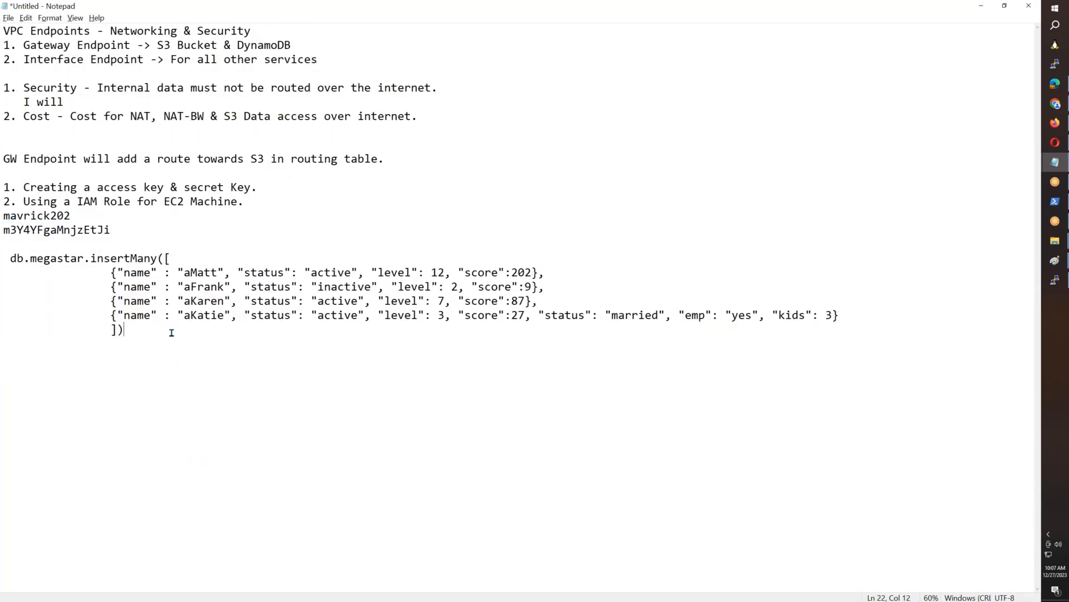
key(ctrl+v)
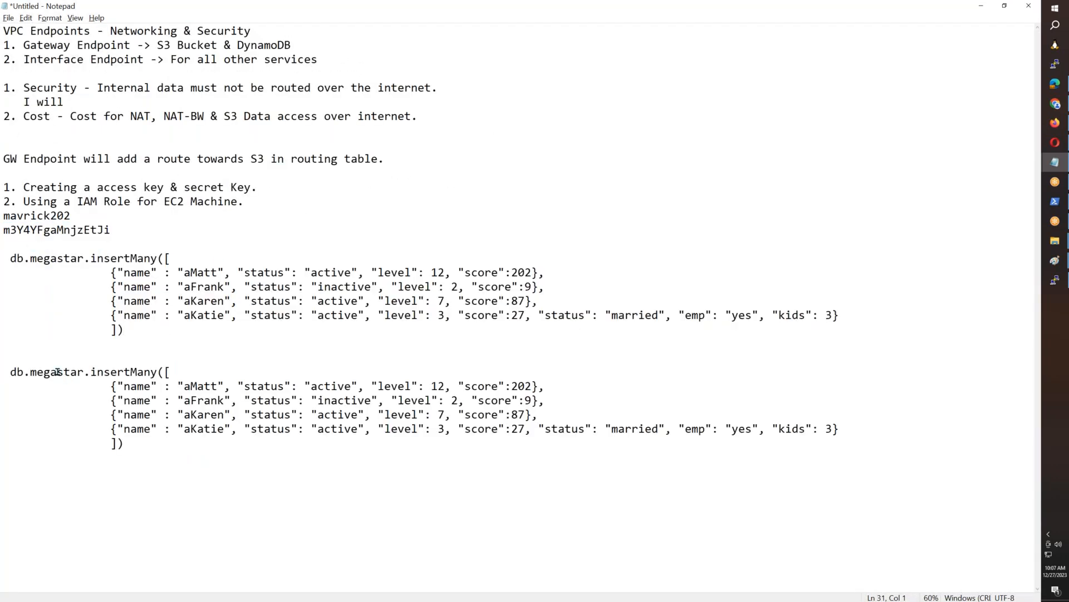
key(BackSpace)
key(BackSpace)
key(BackSpace)
key(BackSpace)
text(super)
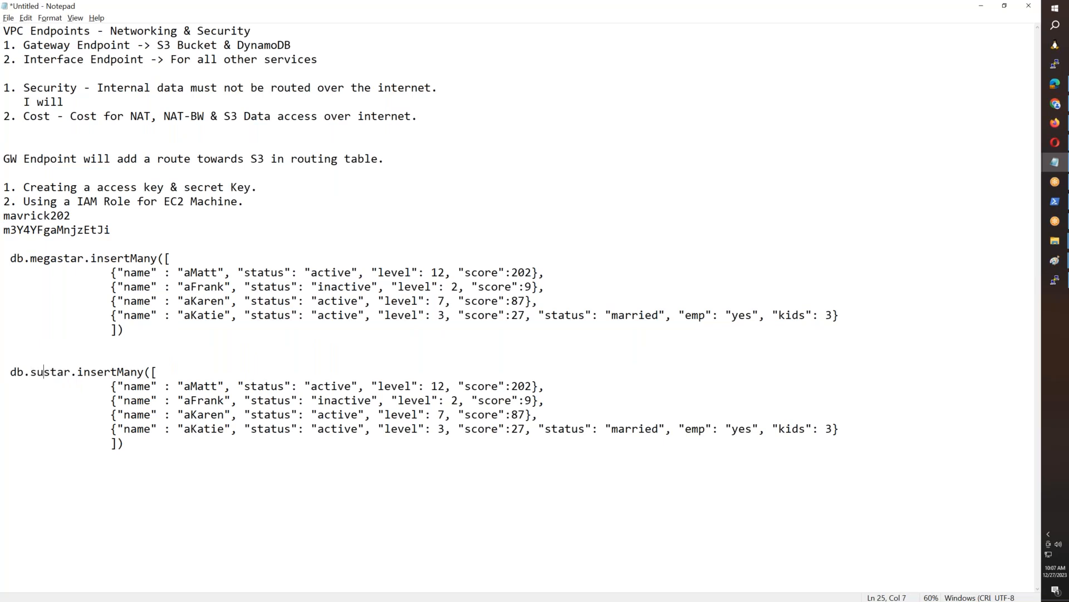
- Add a third insertMany block below the superstar one and set its collection name to rebelstar
click(157, 454)
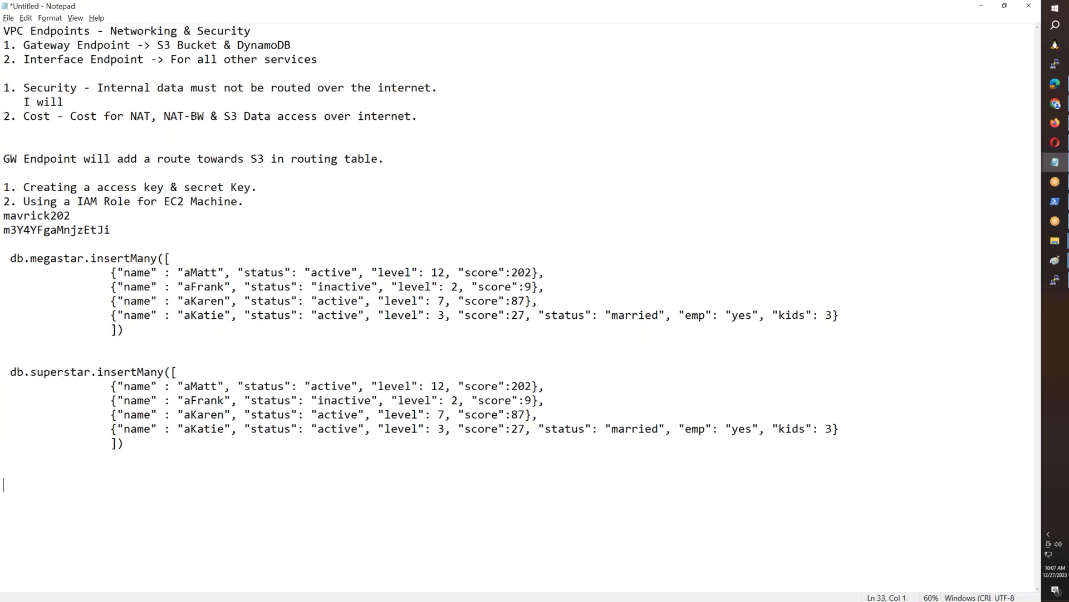
key(ctrl+v)
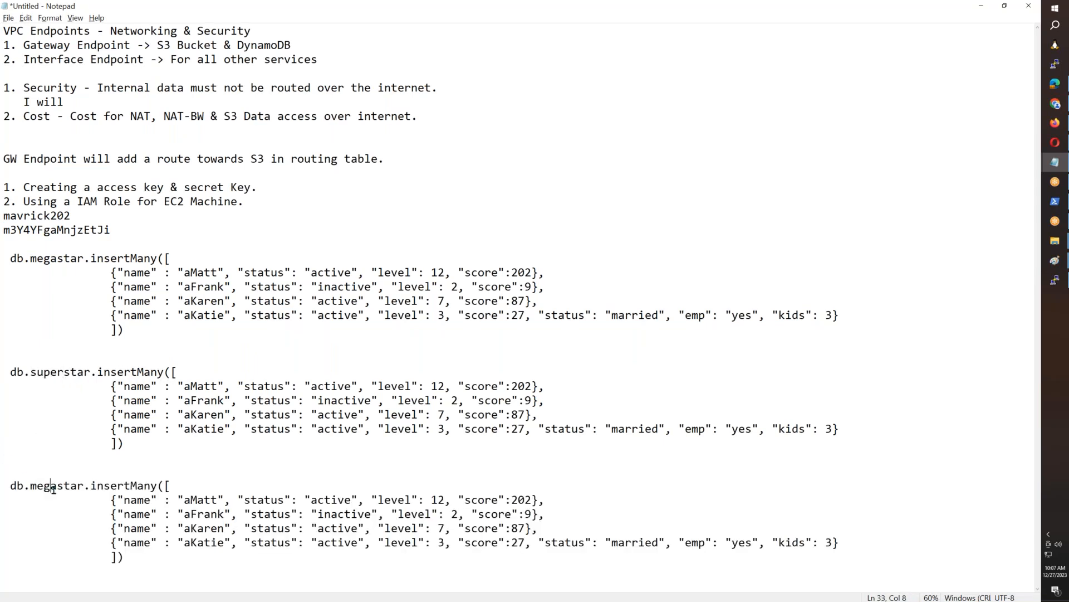
key(BackSpace)
key(BackSpace)
key(BackSpace)
key(BackSpace)
text(re)
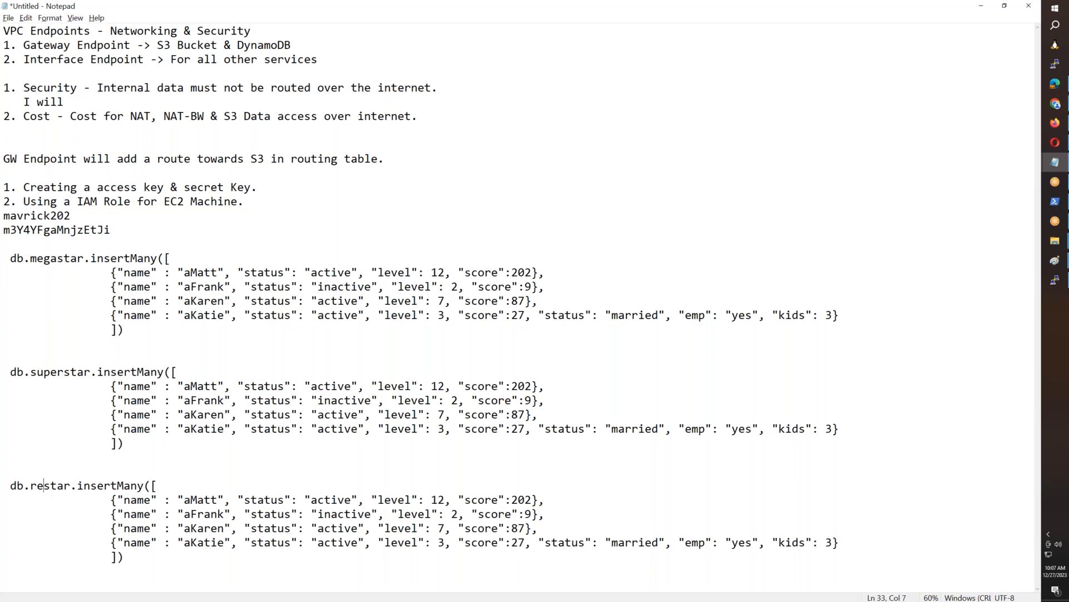
text(bel)
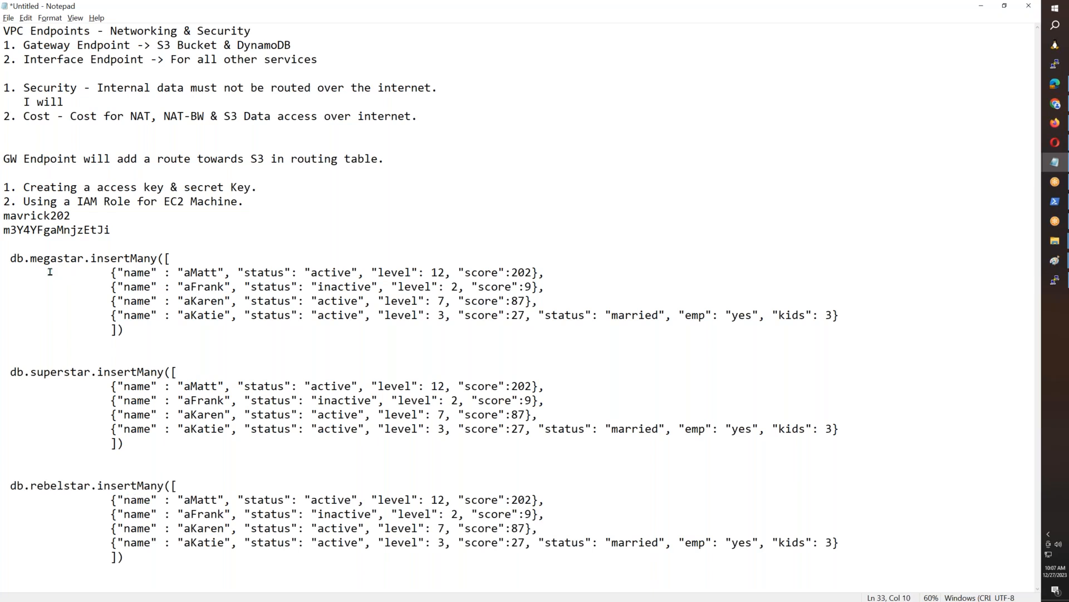
- Run the copied megastar, superstar and rebelstar insertMany commands together in mongosh and clear the terminal screen
drag(6, 260, 126, 557)
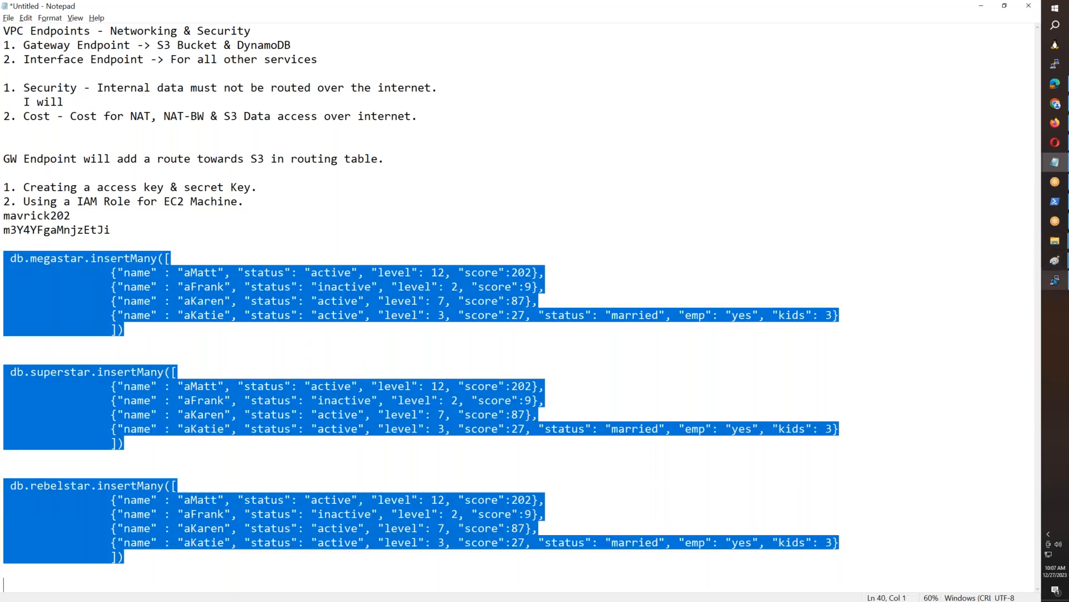
click(1048, 285)
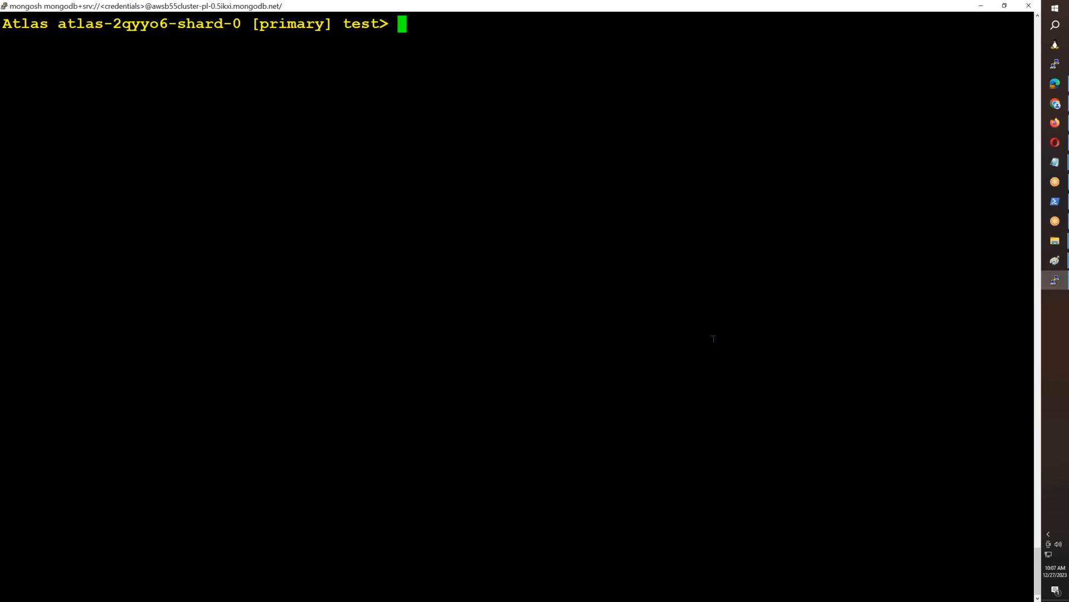
key(ctrl+v)
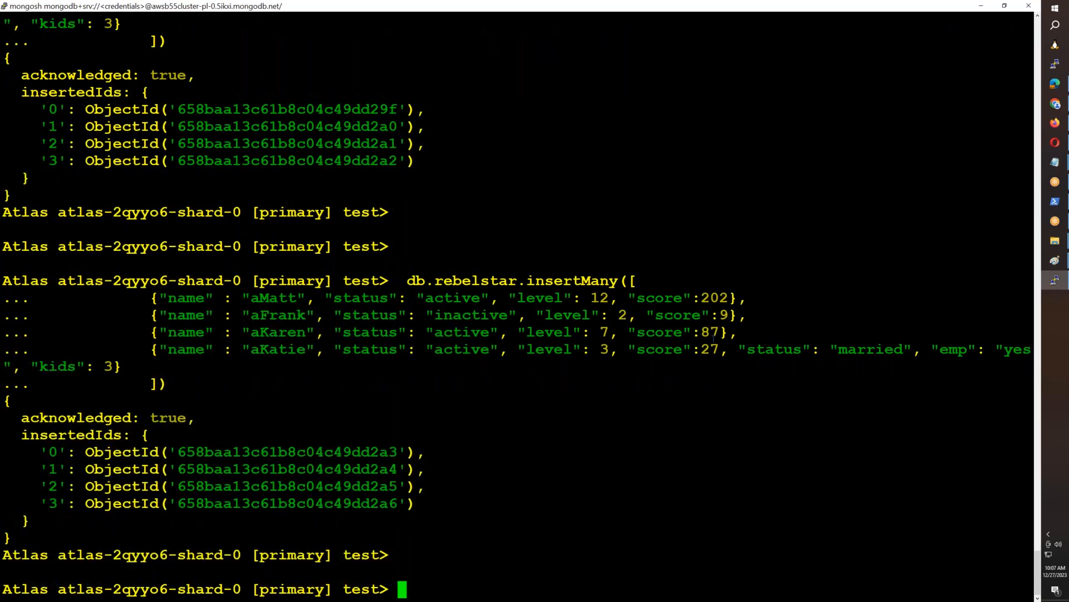
key(ctrl+l)
- Add the three megastar, superstar and rebelstar insertMany blocks to the end of the Atlas-Mongo-Private-Endpoint document in the browser
key(alt+Tab)
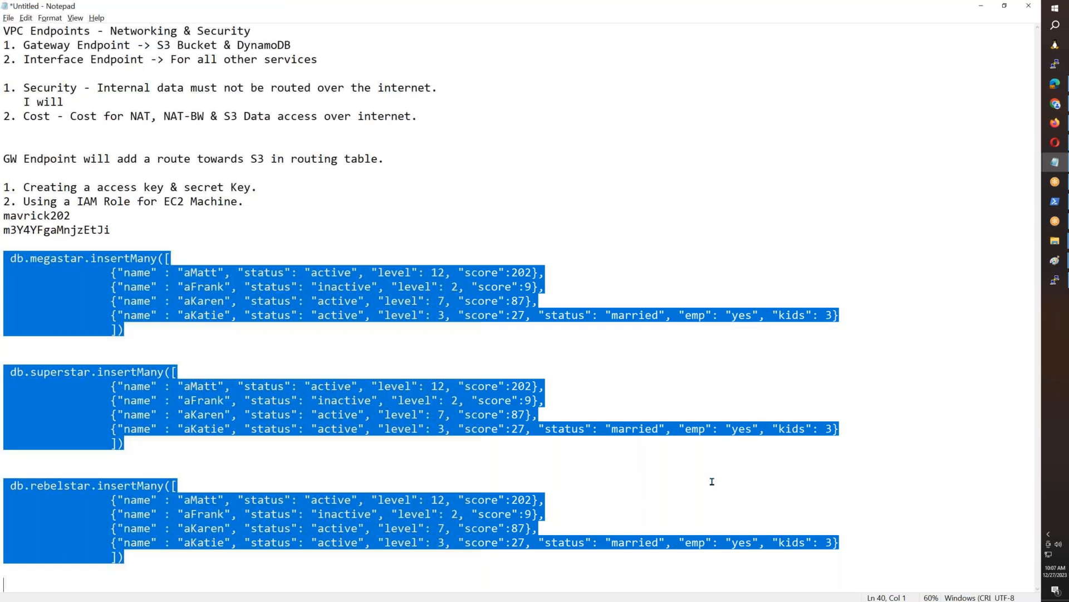
key(alt+Tab)
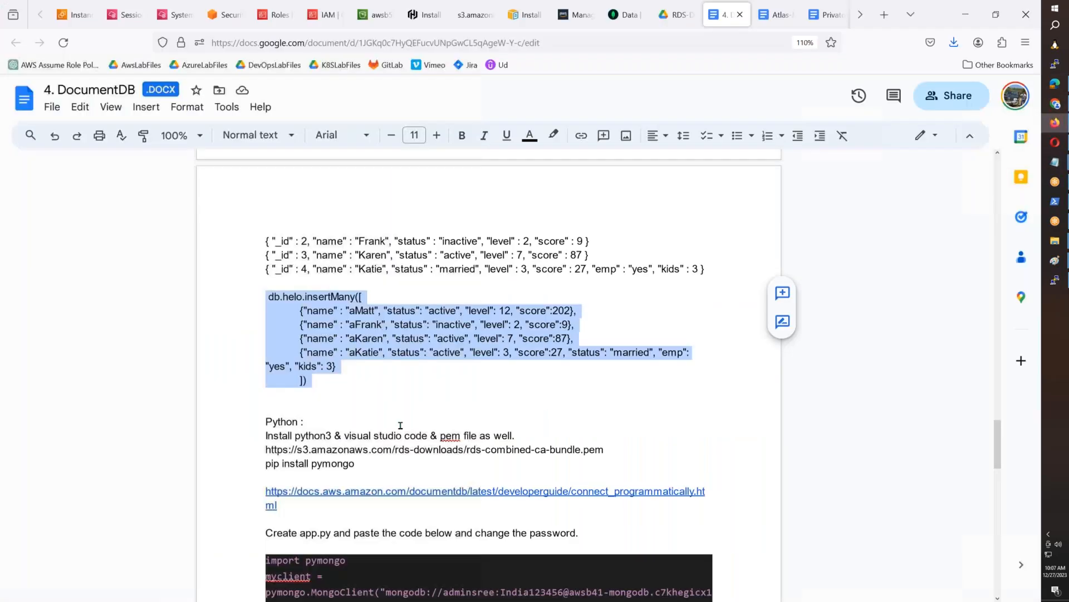
click(776, 15)
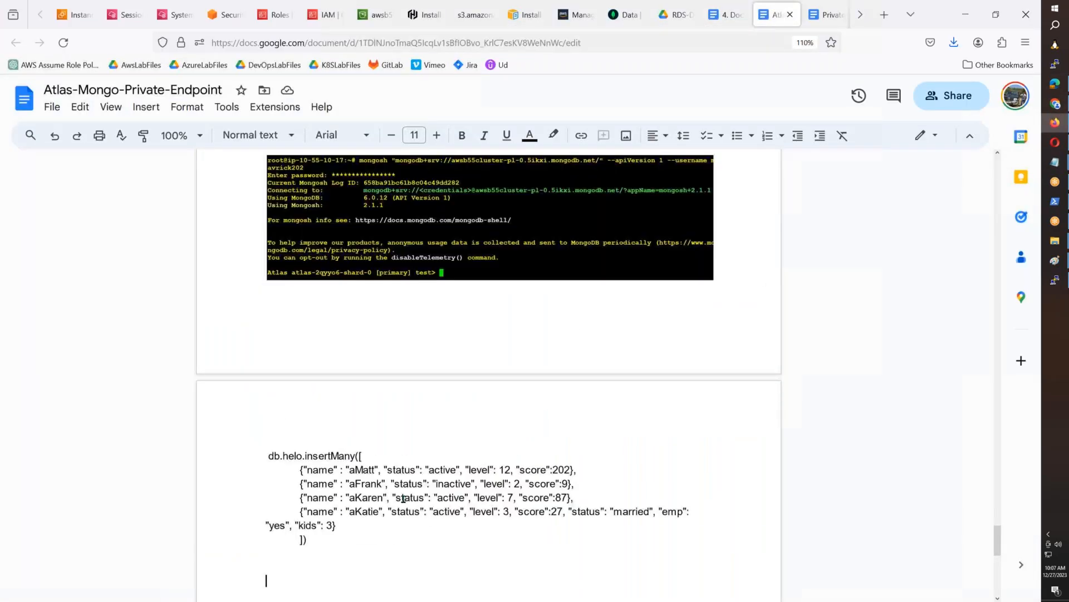
scroll(770, 436, down, 10)
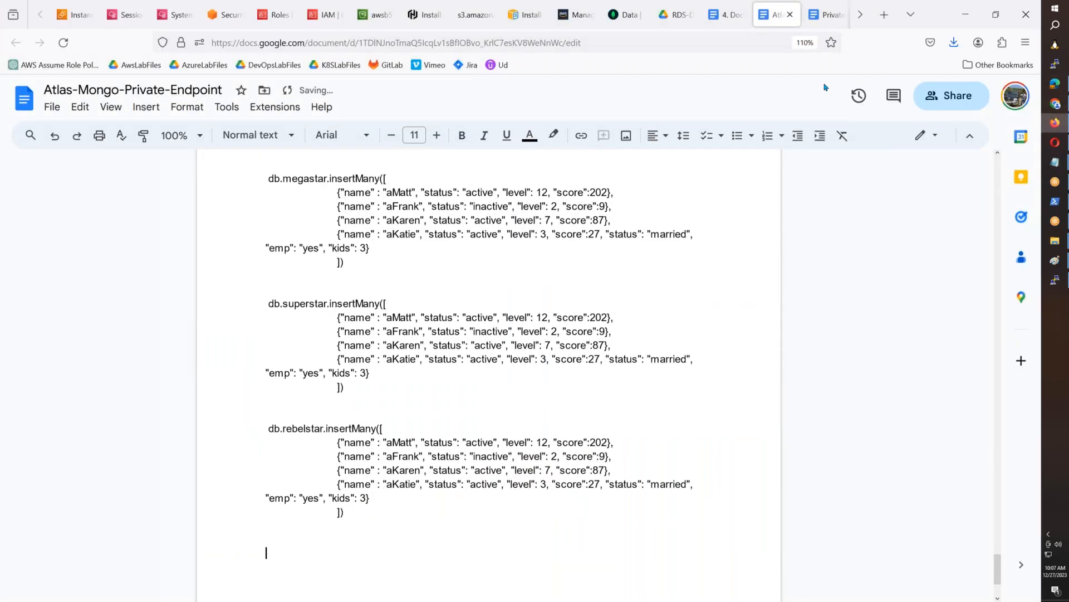
- Return to Atlas and reload the awsb55cluster collections by way of the cluster's metrics to check the test database
click(621, 14)
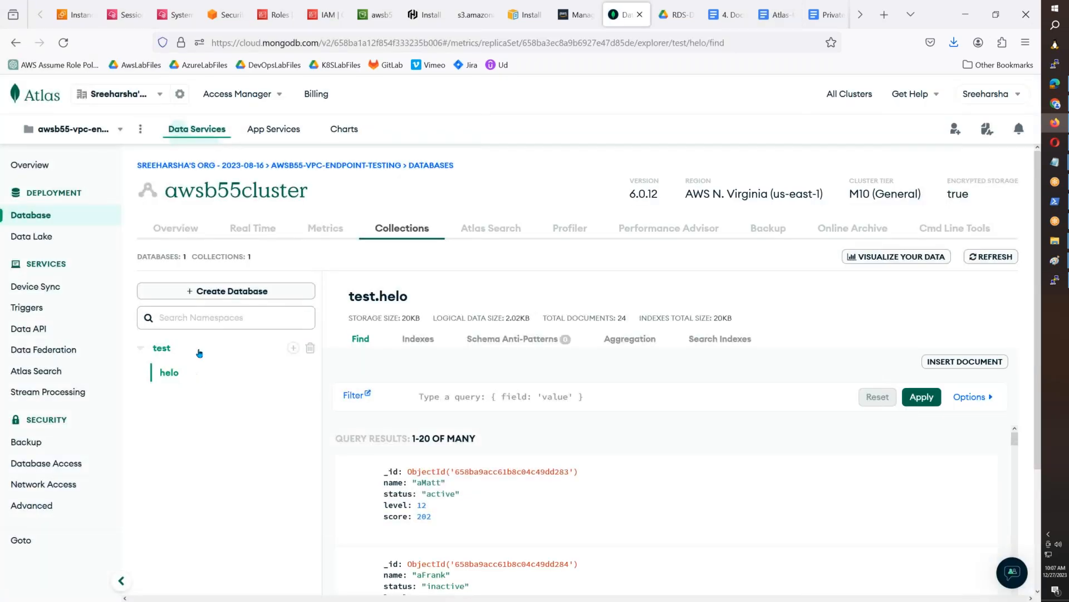
click(387, 230)
click(336, 229)
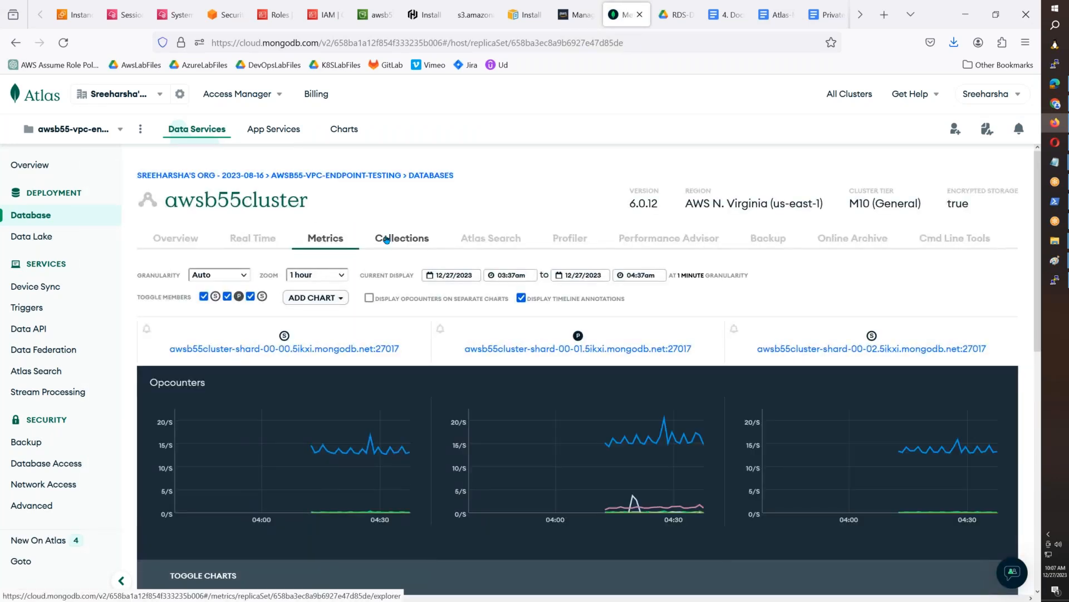
click(387, 240)
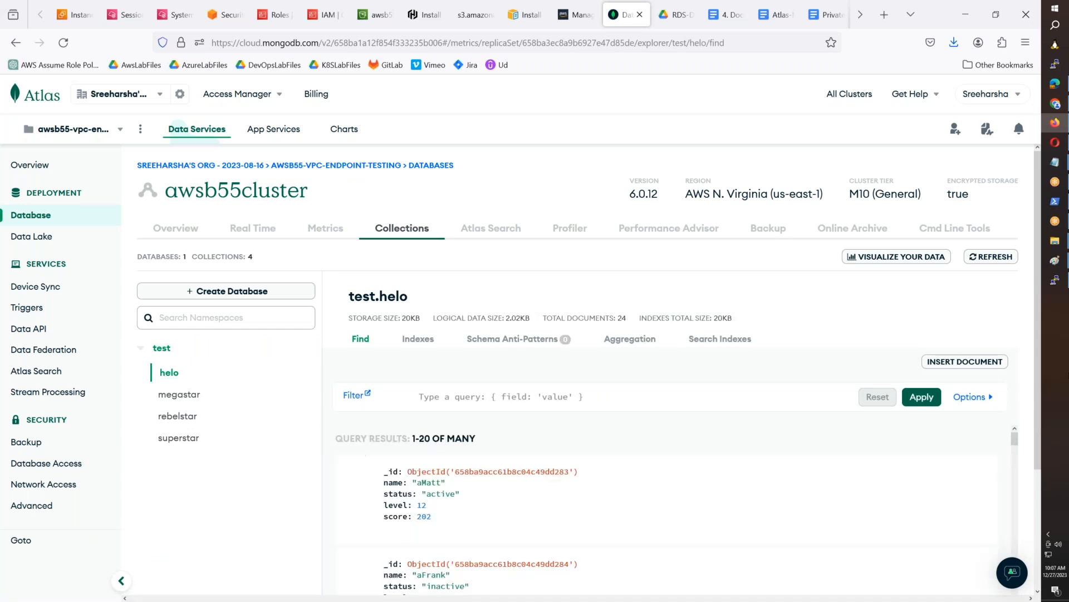
- Paste the updated Atlas collections screen into Paint and outline the test database with its collections in a red rectangle
mouse_move(1054, 261)
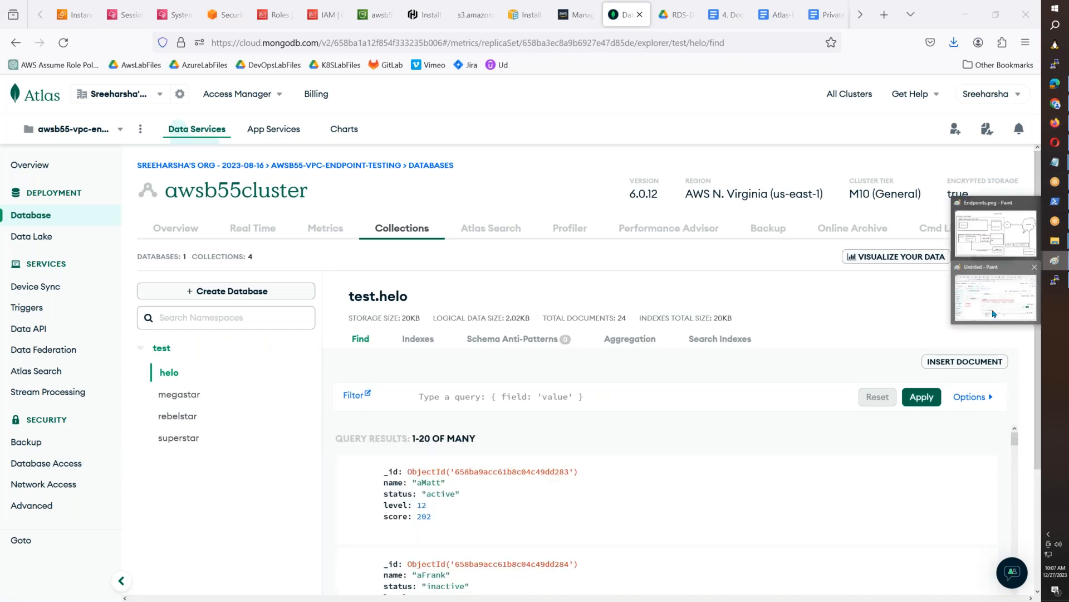
click(994, 314)
click(37, 16)
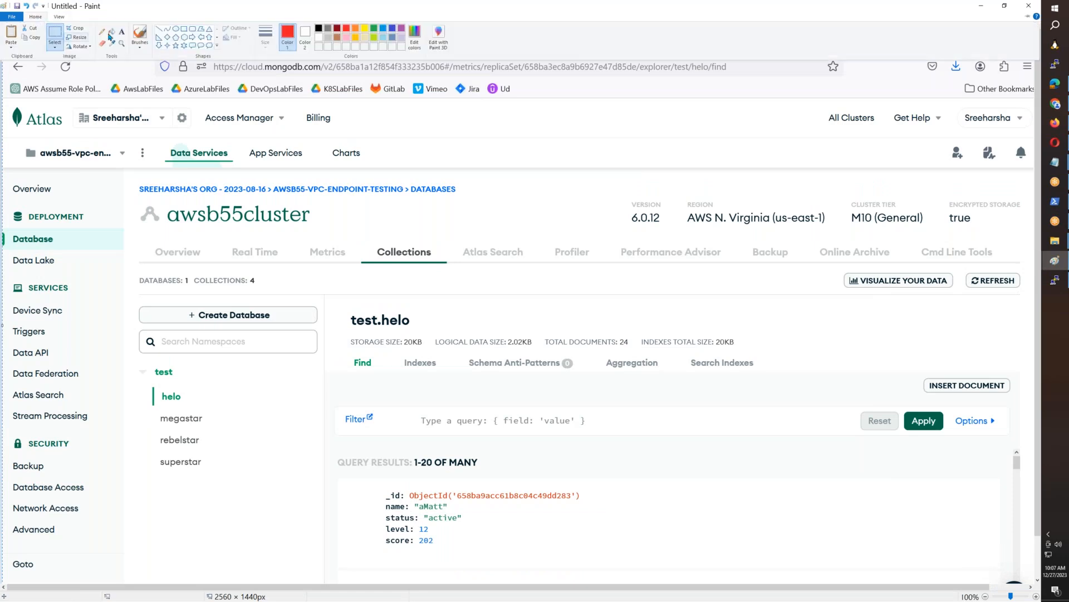
click(185, 28)
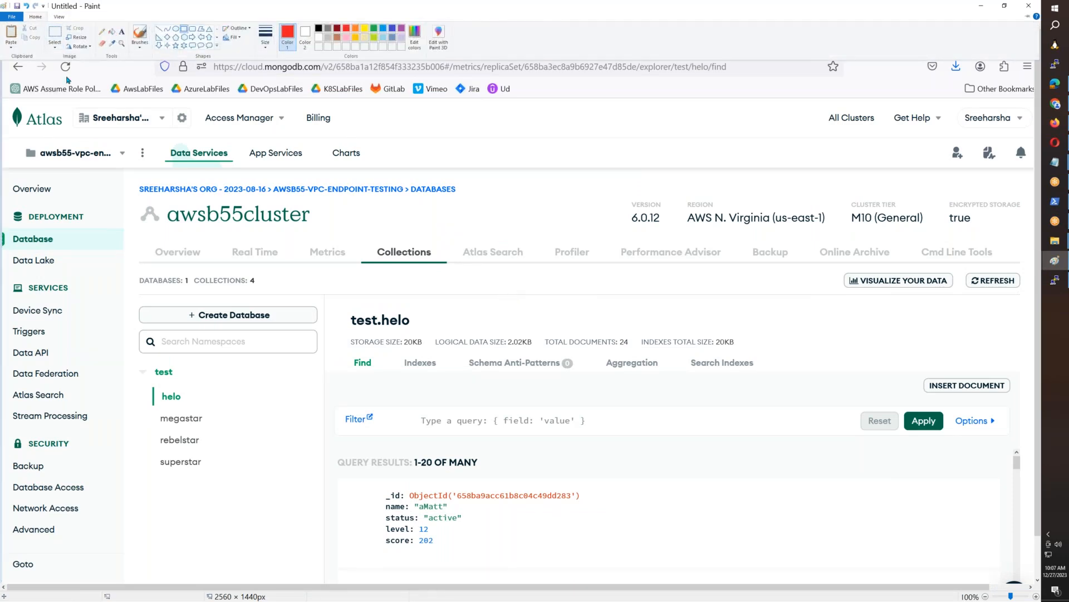
click(342, 325)
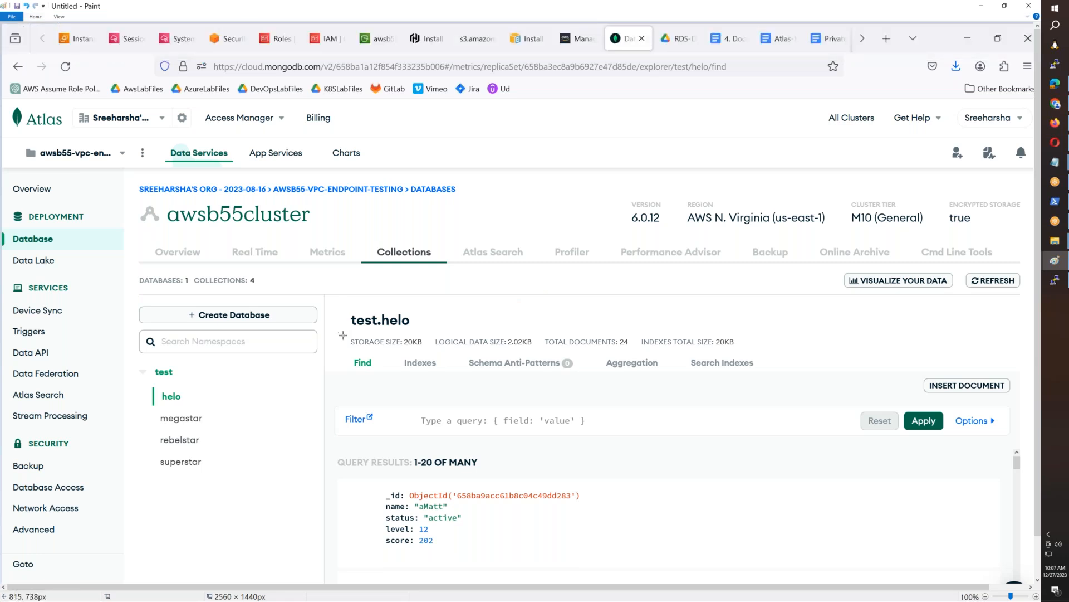
drag(129, 363, 222, 481)
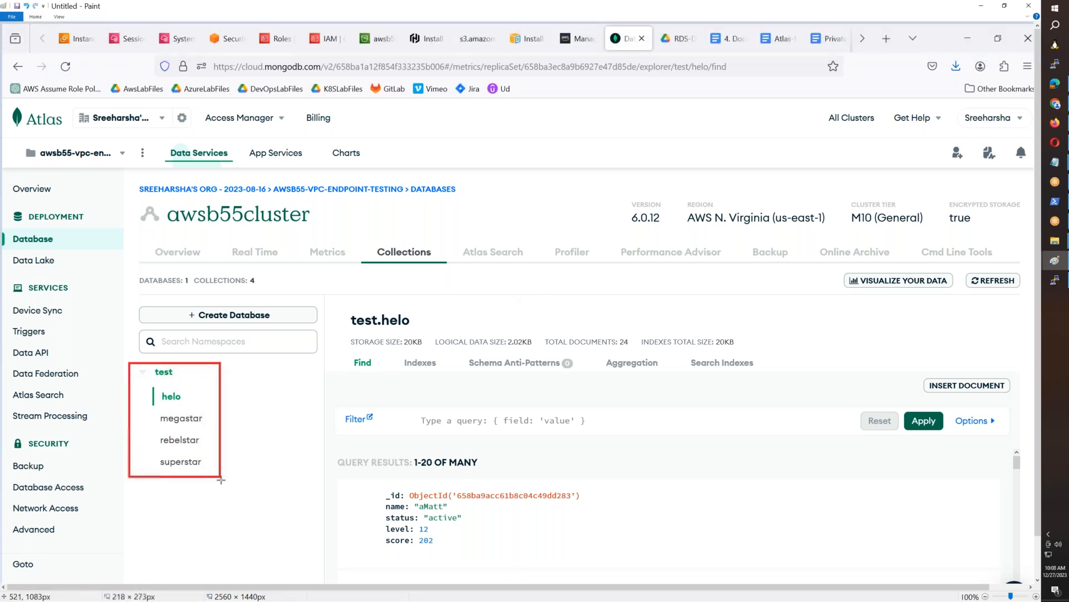
- Outline the test.helo summary and the first query result in red rectangles, and copy the awsb55cluster area of the screenshot
mouse_move(335, 303)
mouse_down()
mouse_move(547, 368)
mouse_move(789, 378)
mouse_up()
mouse_move(367, 476)
mouse_down()
mouse_move(538, 559)
mouse_move(596, 559)
mouse_up()
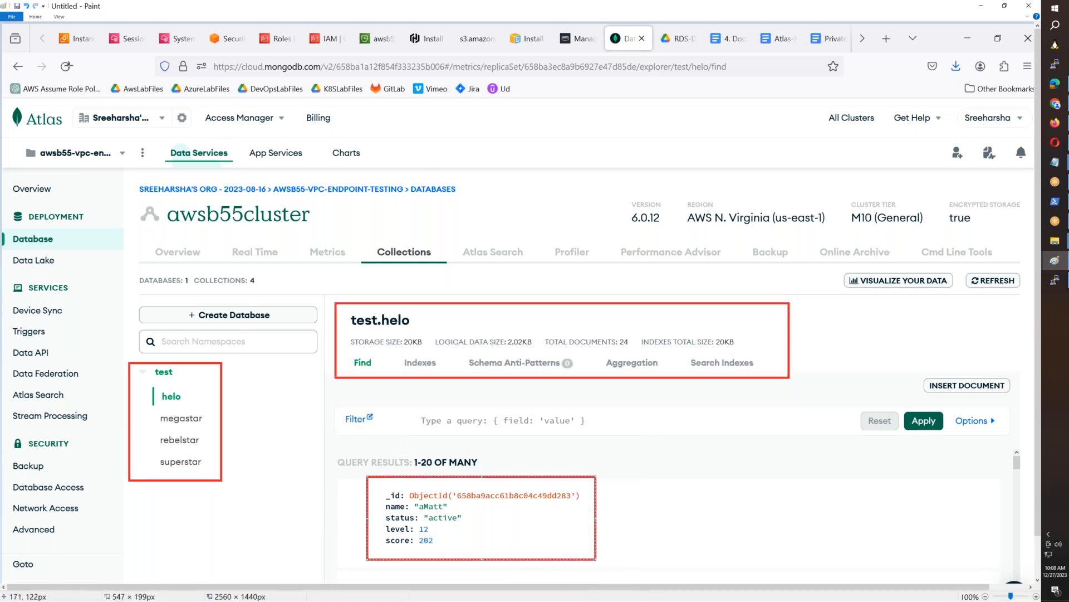
click(37, 18)
click(56, 33)
mouse_move(124, 182)
mouse_down()
mouse_move(815, 516)
mouse_move(1024, 564)
mouse_move(1021, 572)
mouse_up()
- Switch to the browser and paste the annotated collections screenshot at the end of the Atlas-Mongo-Private-Endpoint document, giving it a border
click(1061, 130)
click(726, 14)
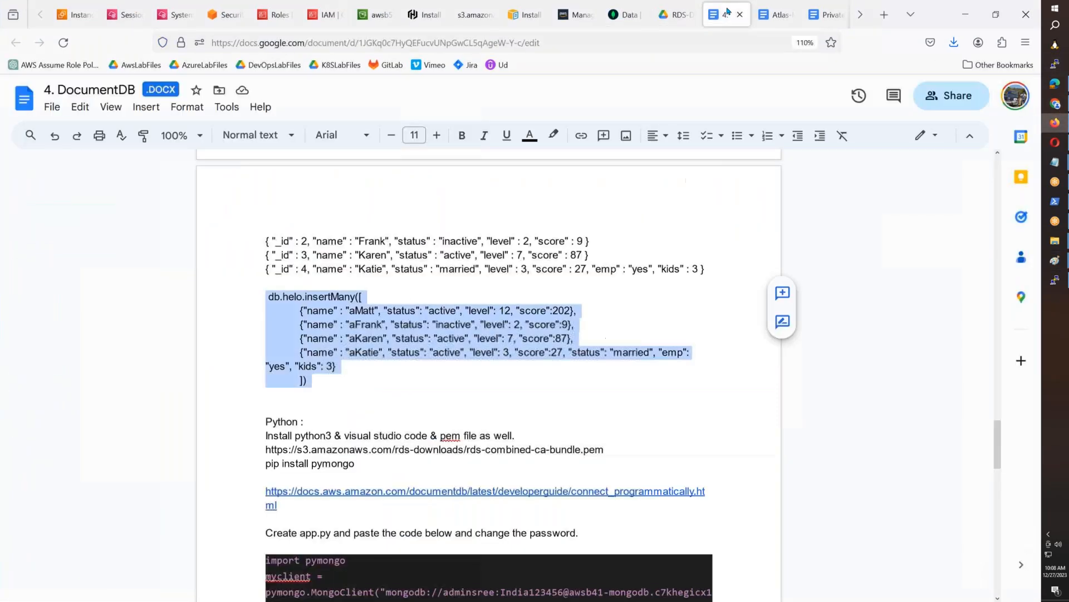
click(775, 14)
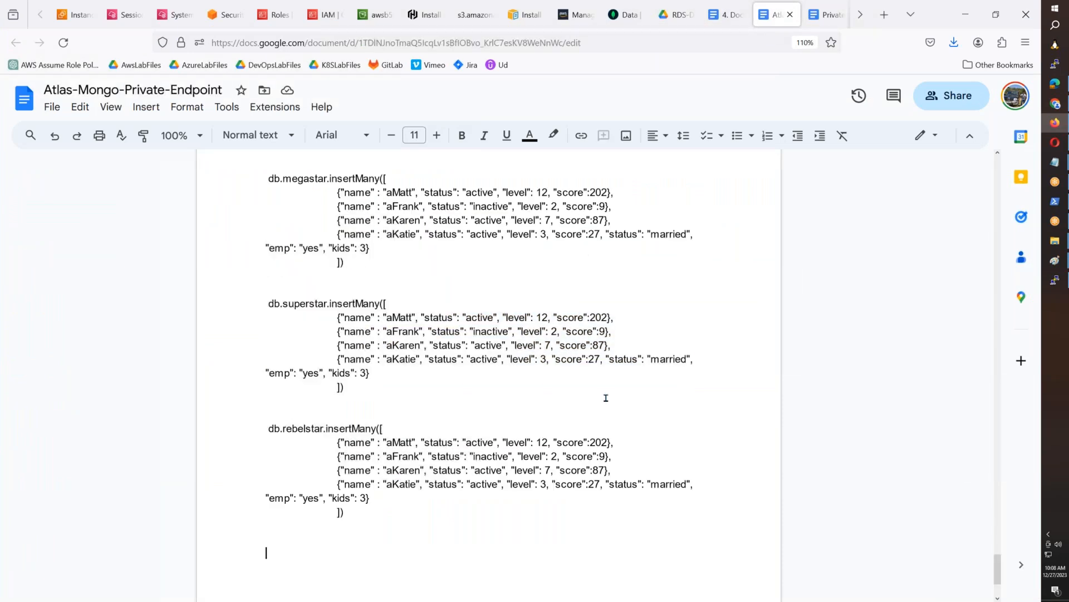
key(ctrl+v)
click(552, 389)
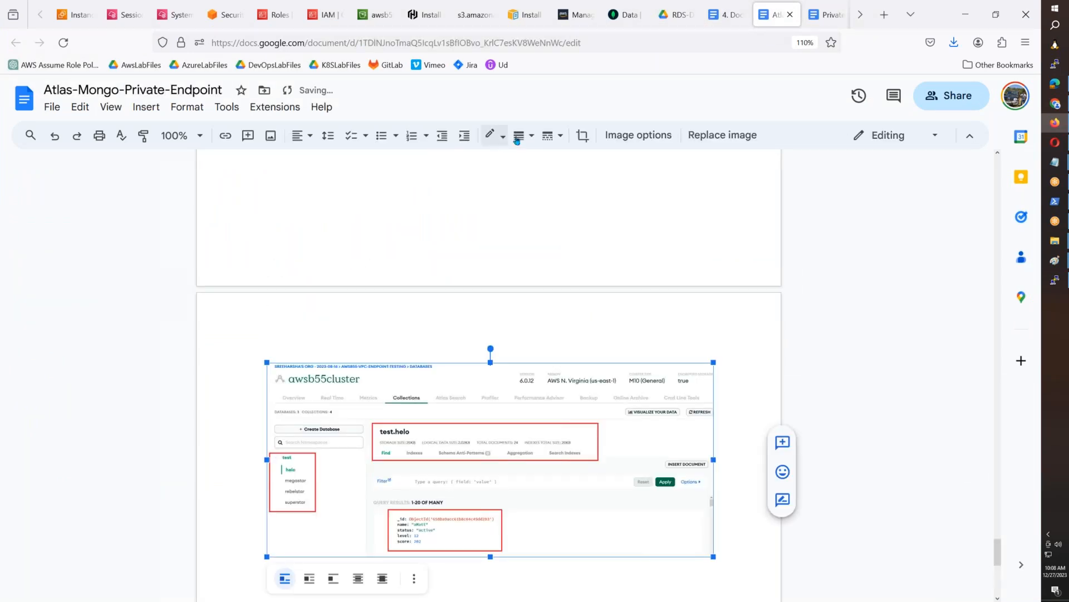
click(524, 135)
click(536, 161)
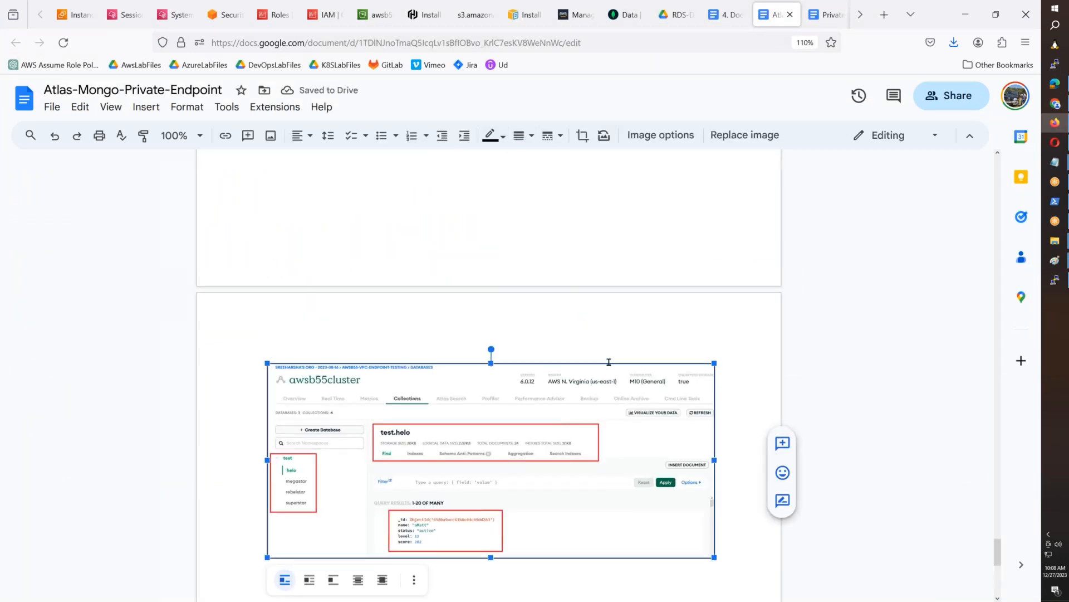
click(735, 479)
- Review the document from the insertMany blocks back to the instructions for creating the VPC endpoint
scroll(736, 479, up, 15)
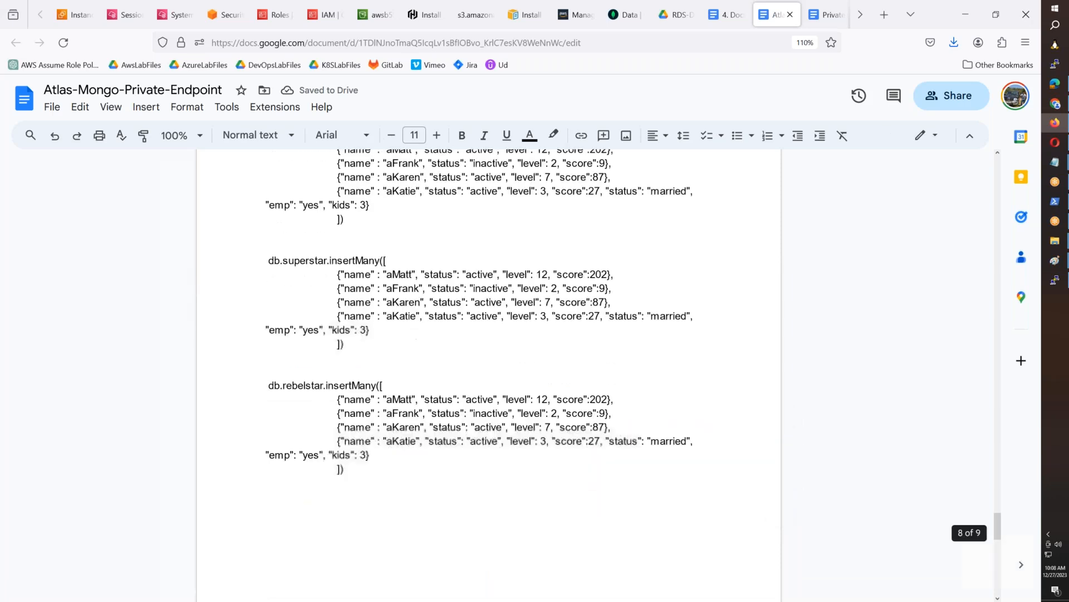
scroll(619, 516, up, 10)
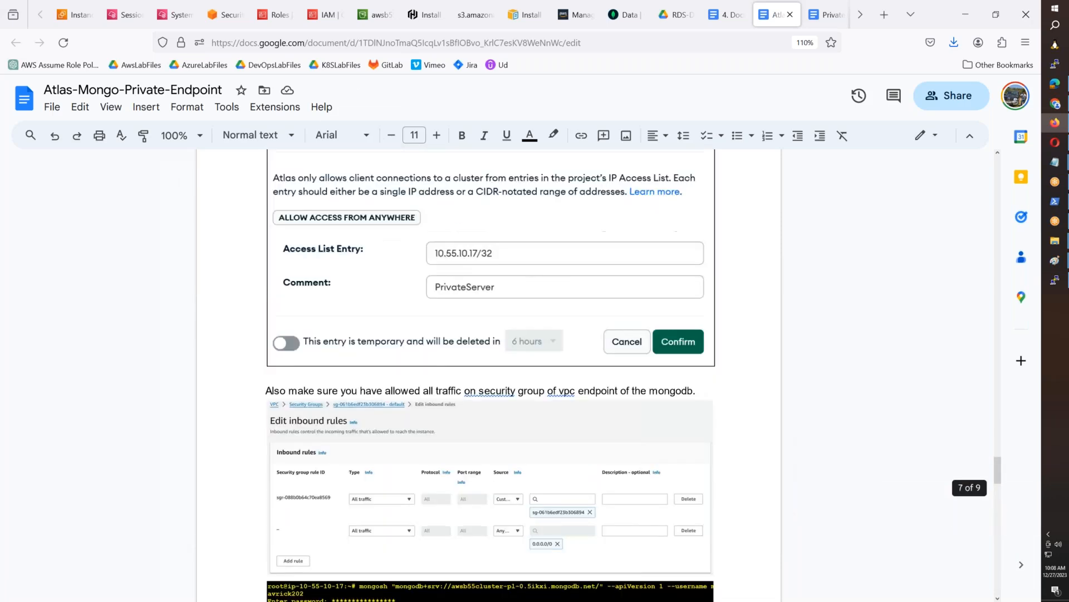
scroll(490, 373, up, 20)
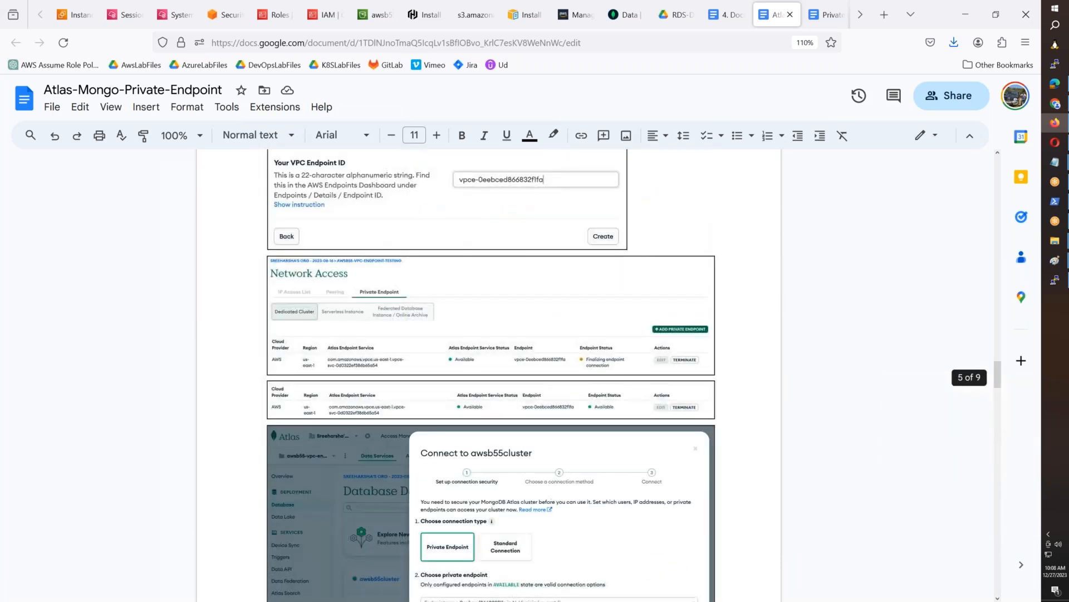
scroll(489, 374, up, 5)
scroll(761, 472, up, 6)
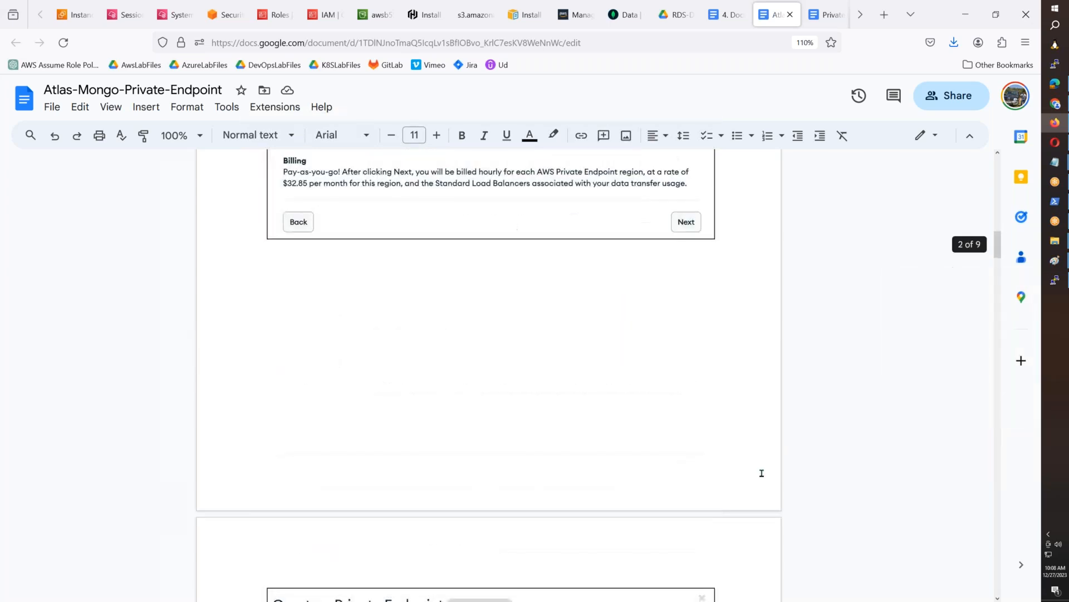
scroll(762, 473, down, 7)
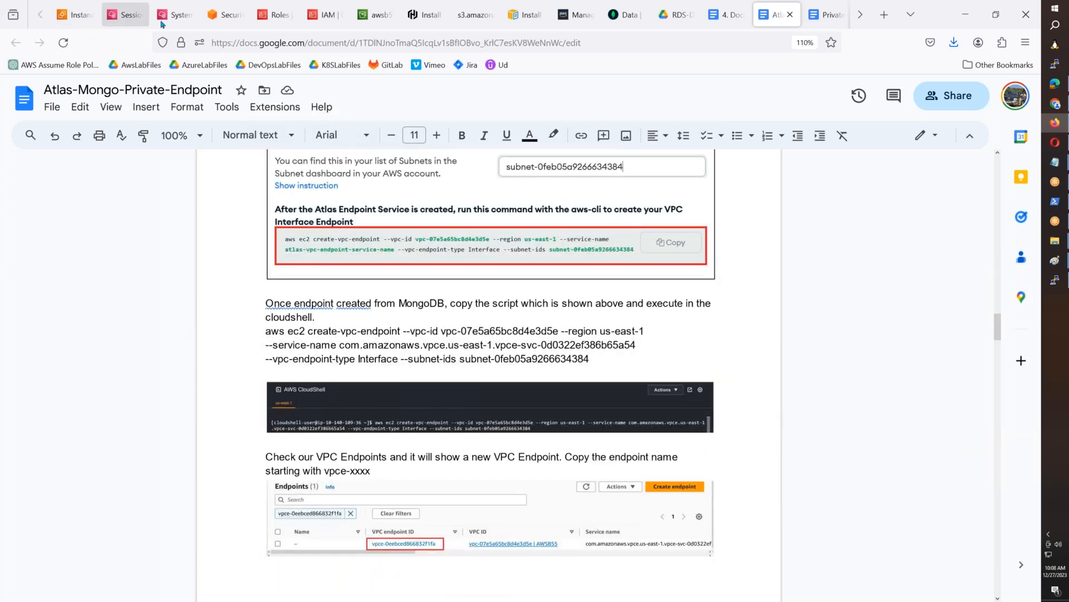
- Open the VPC endpoints list in the AWS console and examine the service names and types of the endpoints
click(124, 15)
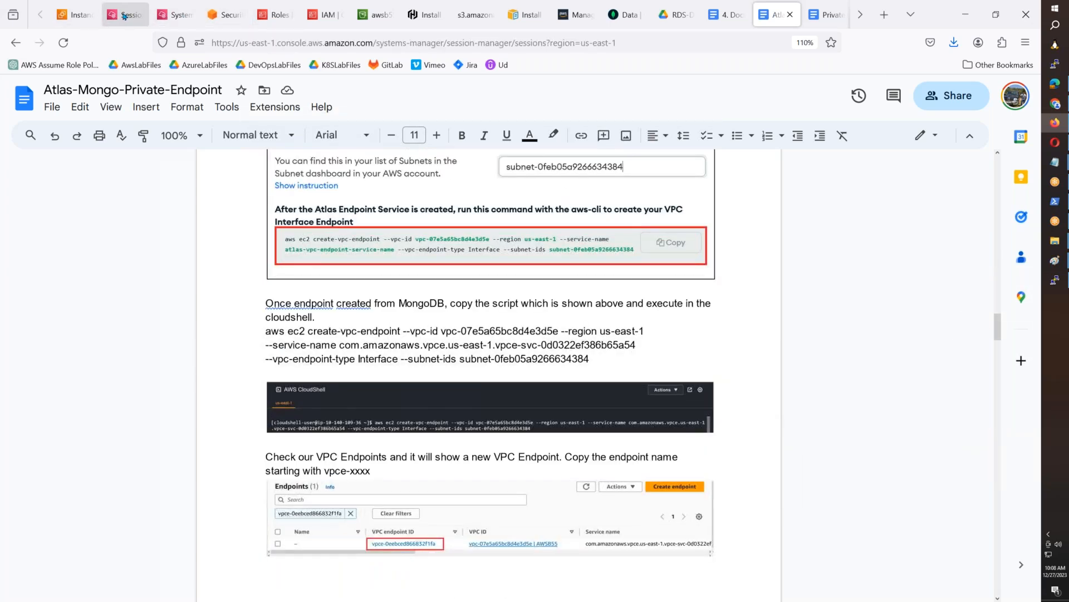
click(175, 15)
click(222, 15)
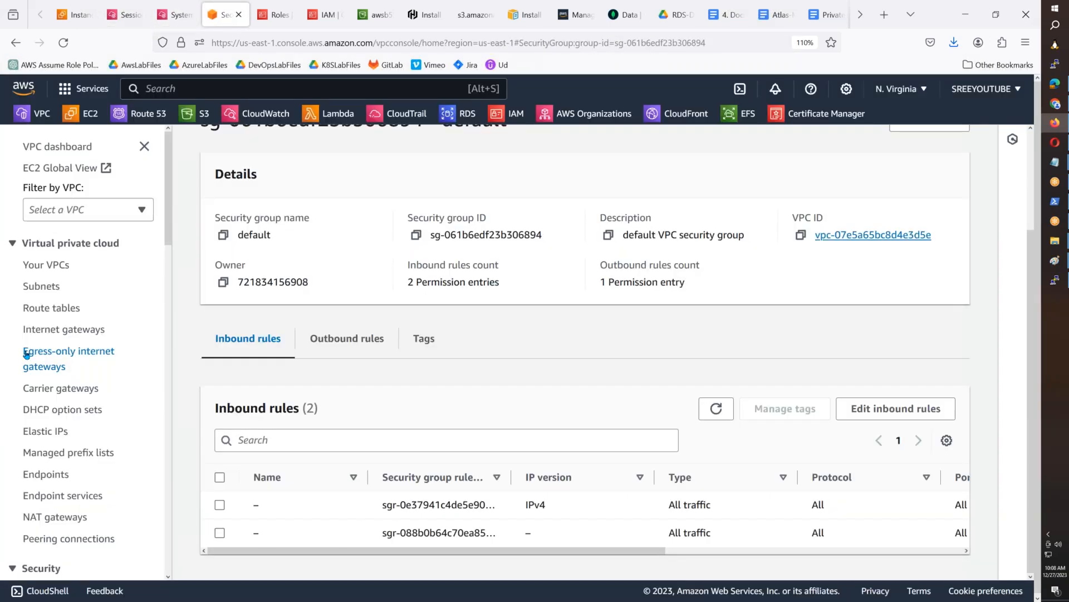
scroll(26, 354, down, 1)
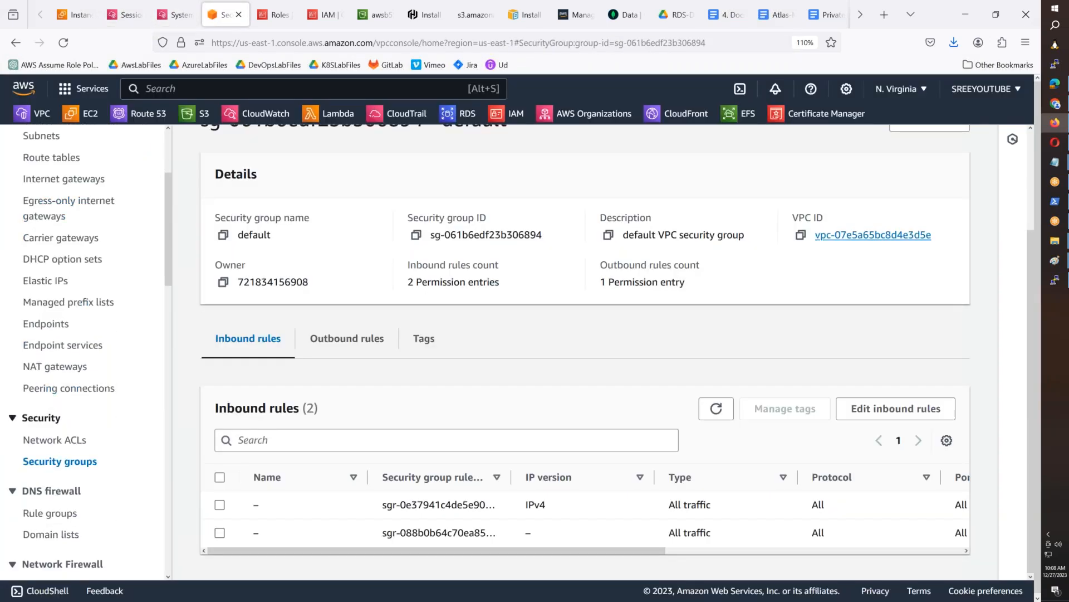
click(58, 325)
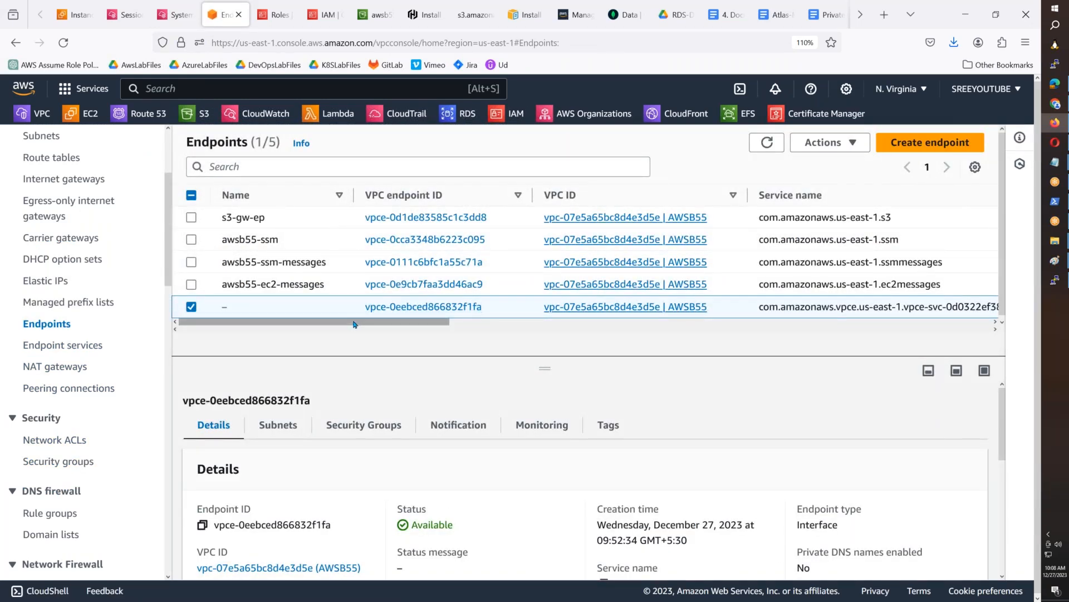
drag(360, 326, 471, 340)
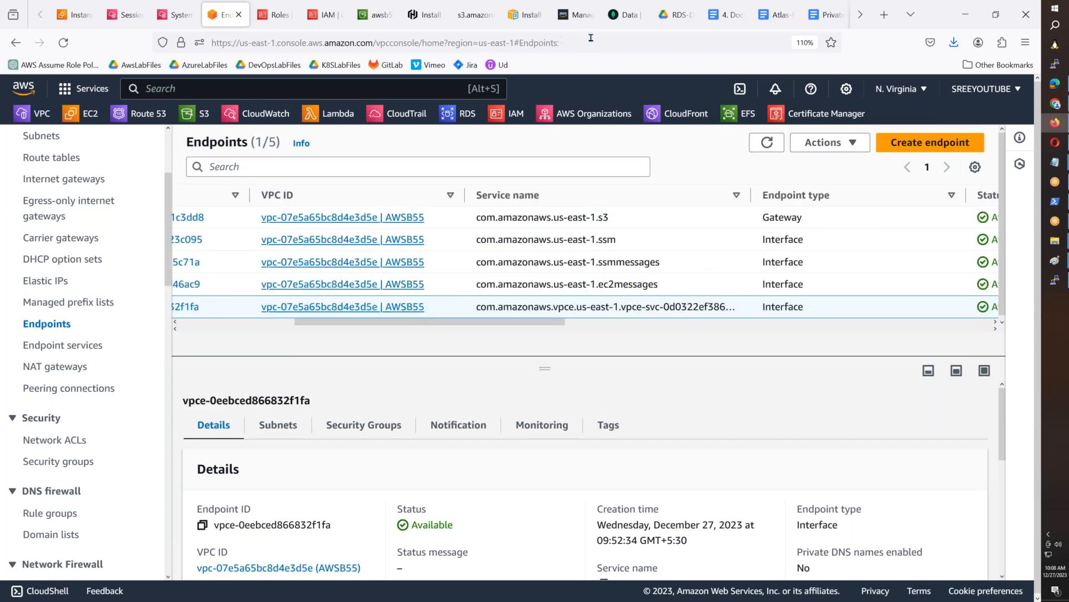
- Return to Atlas and check the PrivateServer entry in the project's network IP access list
click(626, 20)
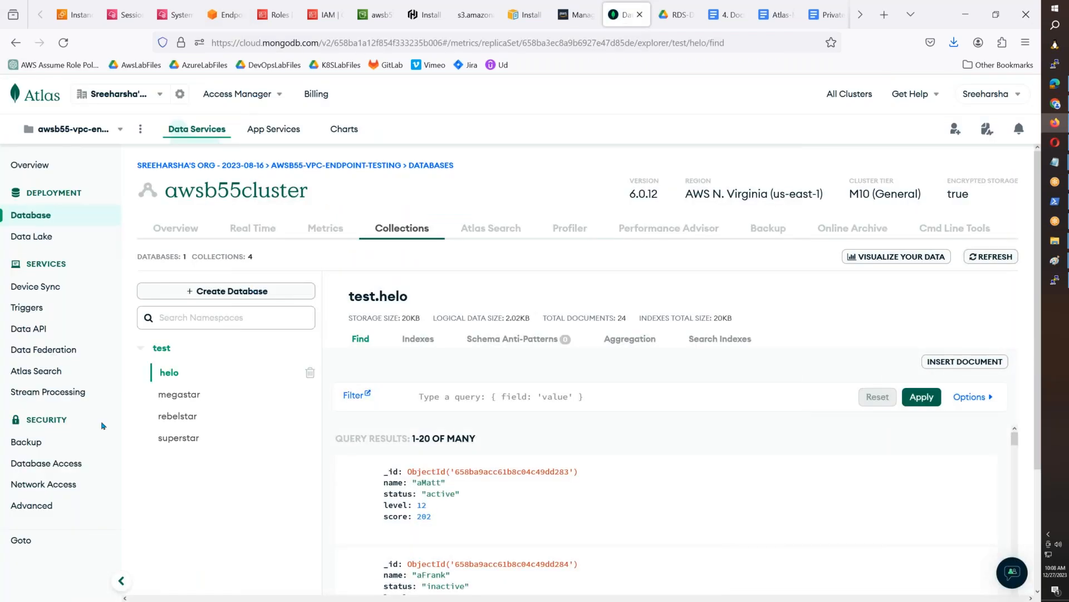
click(34, 484)
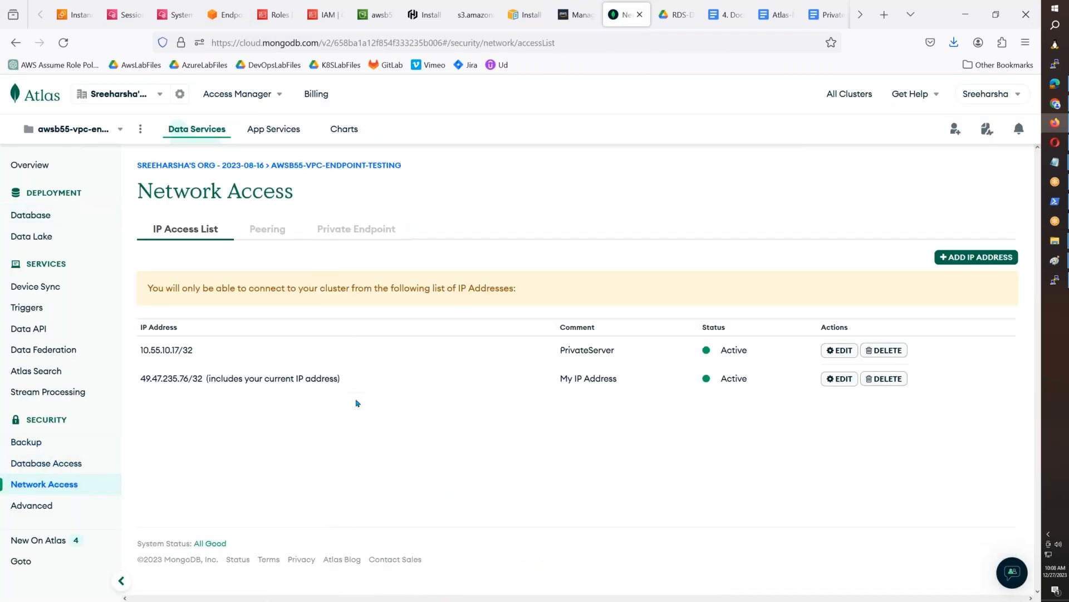
drag(203, 354, 136, 357)
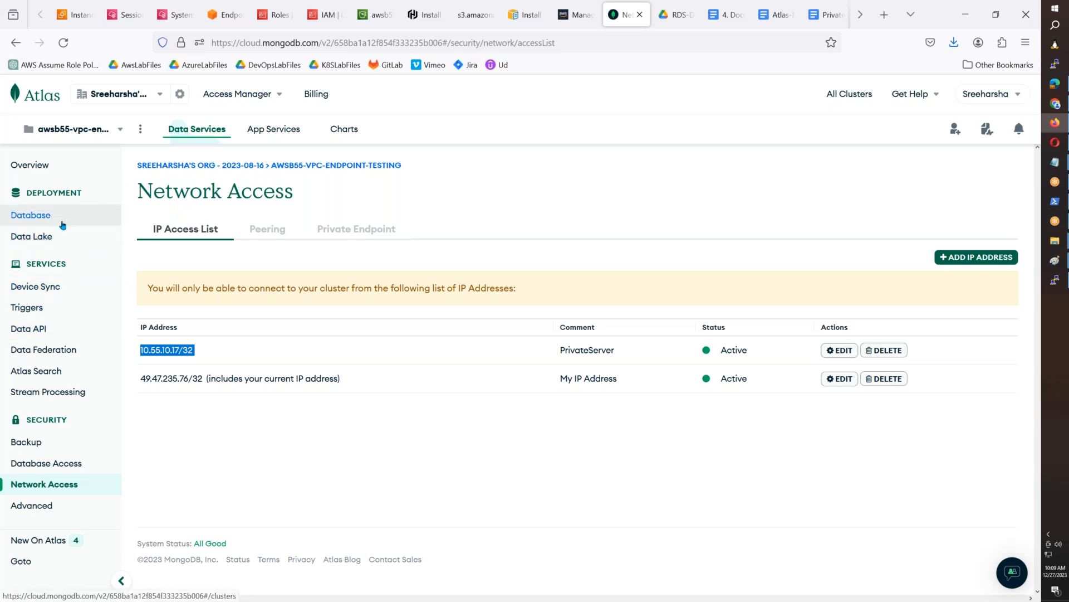
click(71, 189)
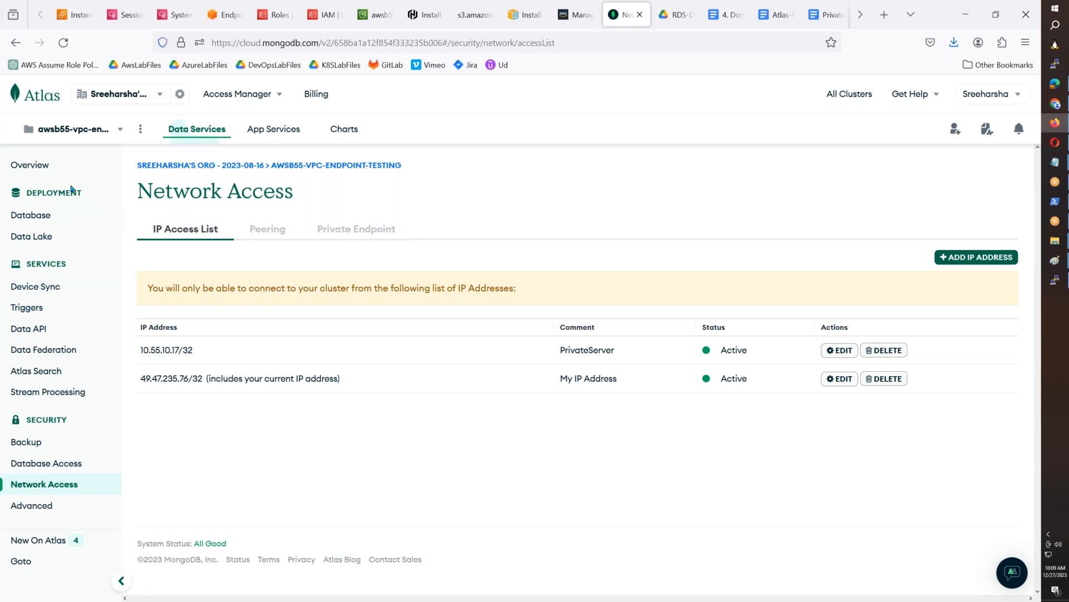
- Terminate the AWS us-east-1 private endpoint of the dedicated cluster and confirm removing its access
click(354, 231)
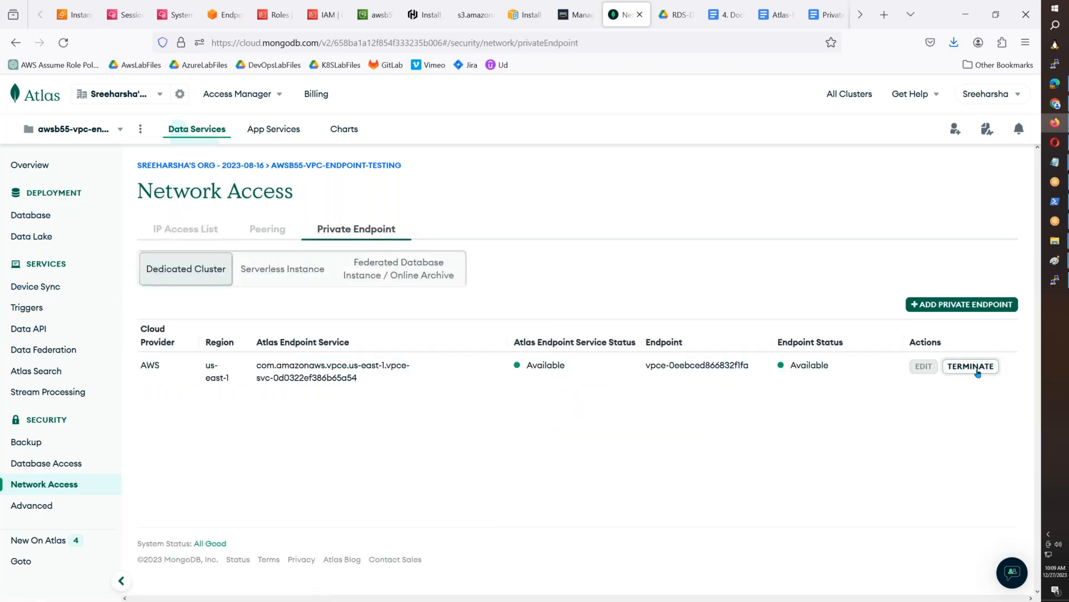
click(976, 372)
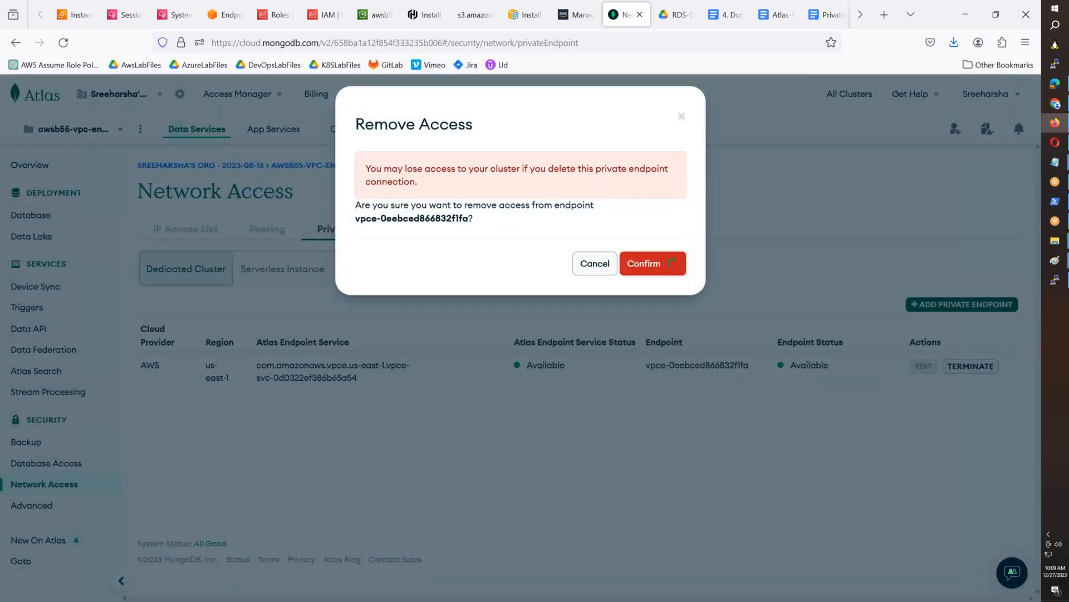
click(655, 265)
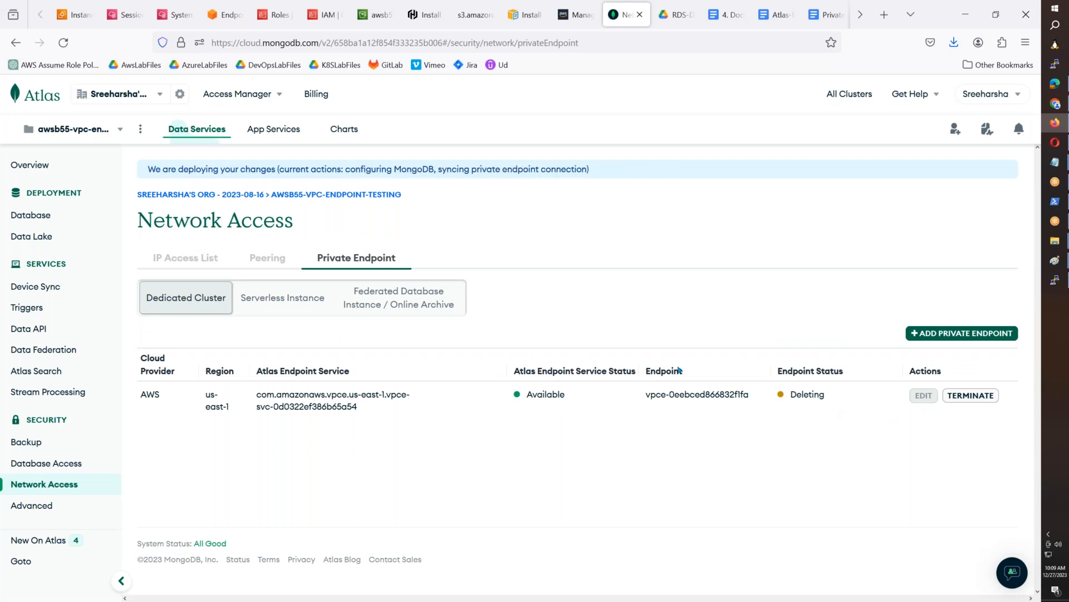
- Start terminating awsb55cluster from the database deployments, giving Other as the reason and "testing" as the feedback
click(31, 215)
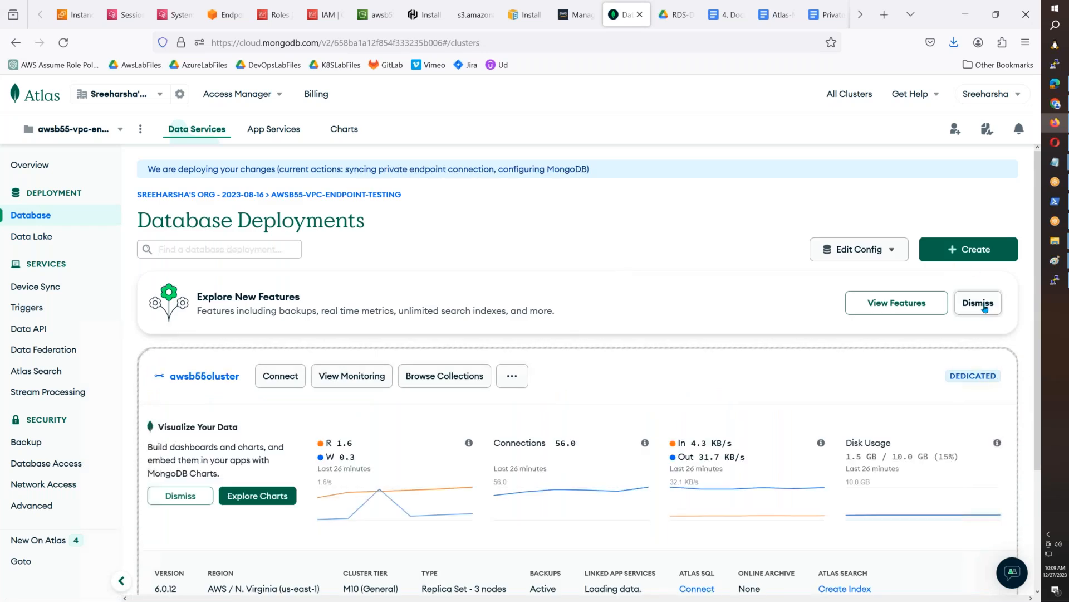
click(512, 376)
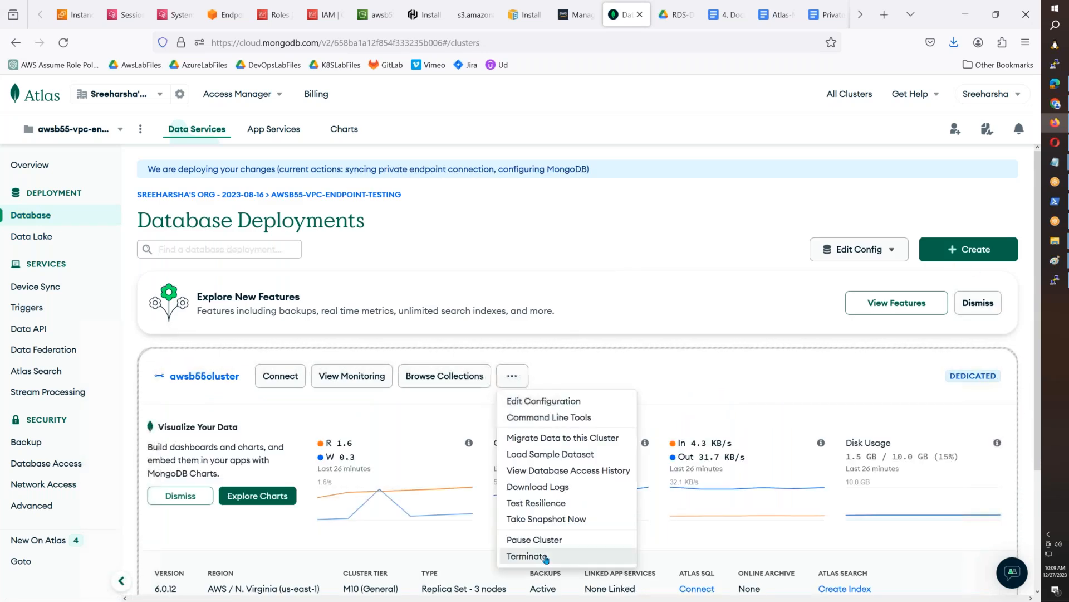
click(656, 390)
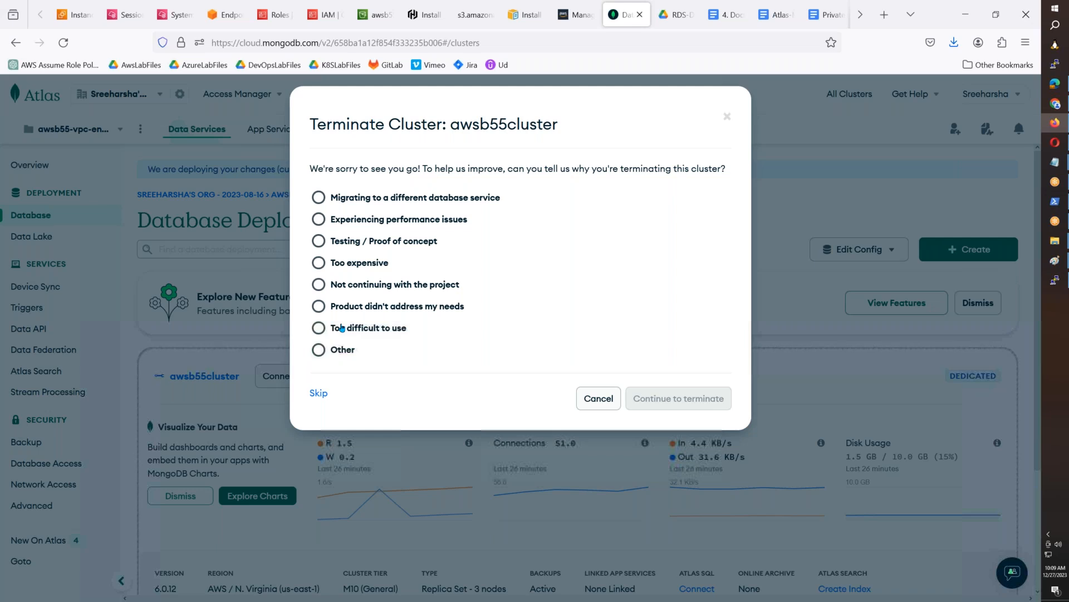
click(336, 351)
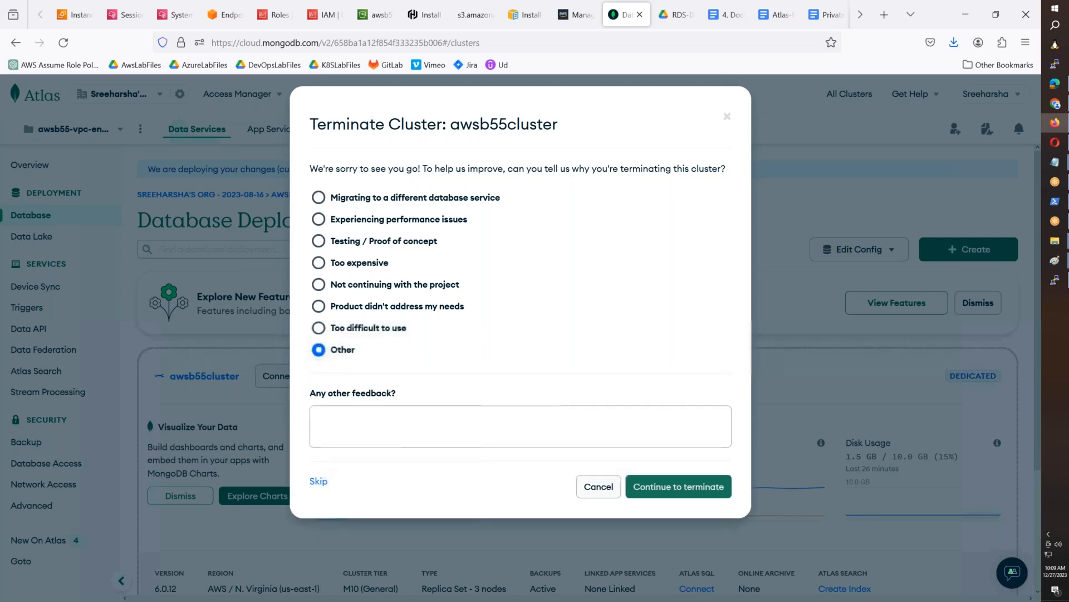
click(340, 428)
text(testing)
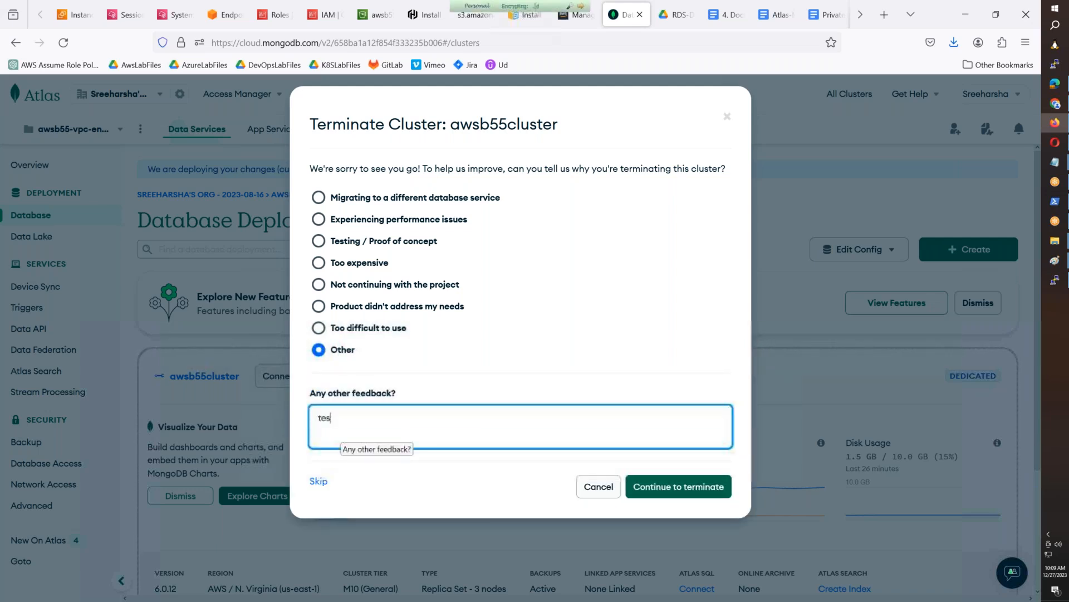
click(681, 488)
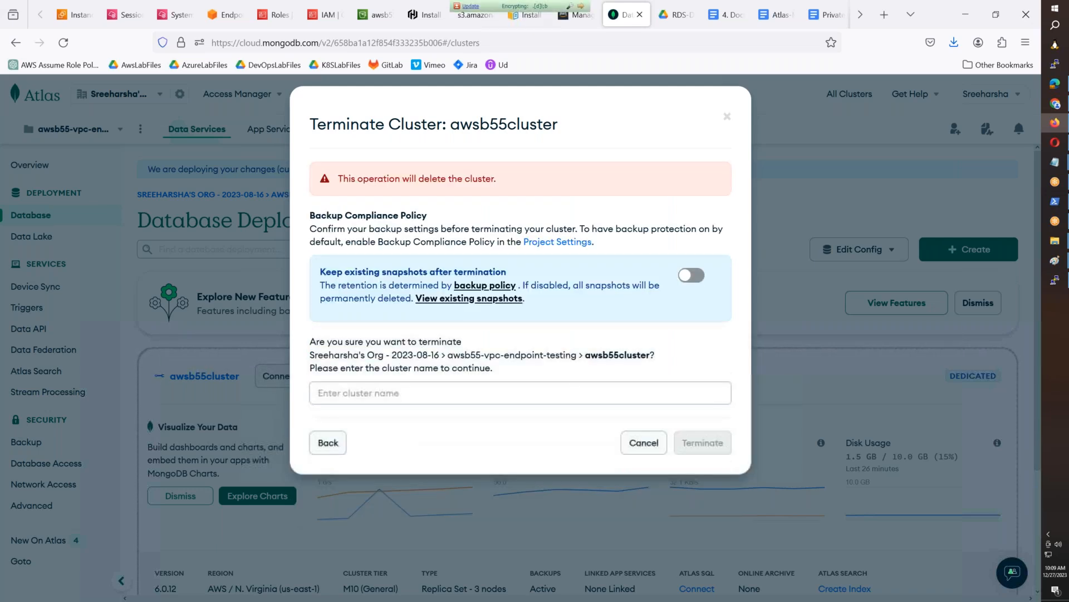
- Enter the cluster name awsb55cluster to confirm the deletion and terminate the cluster
double_click(614, 355)
key(ctrl+c)
click(554, 394)
key(ctrl+v)
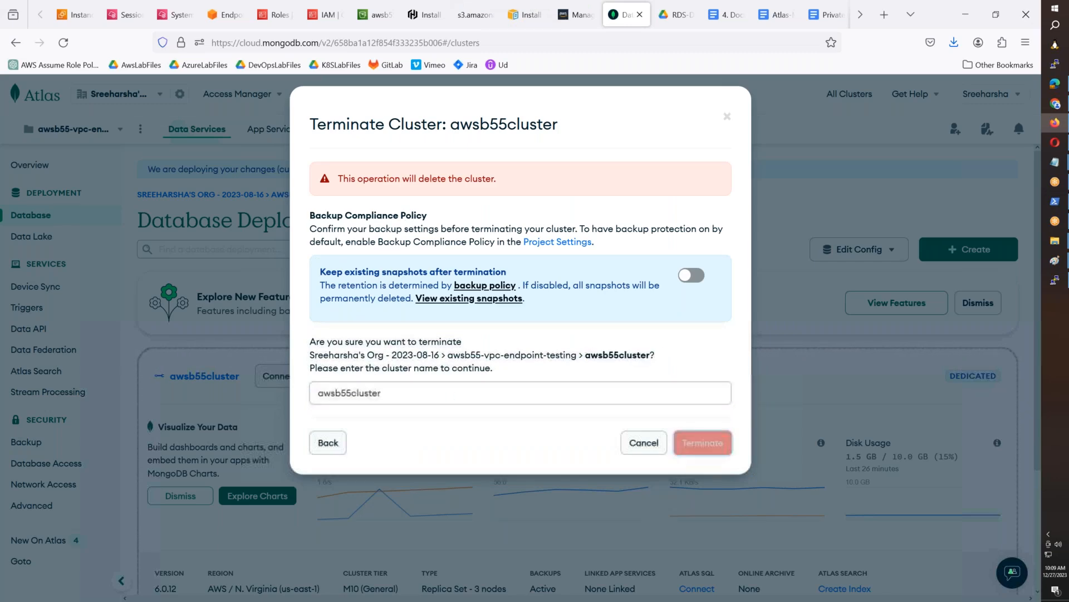
click(702, 443)
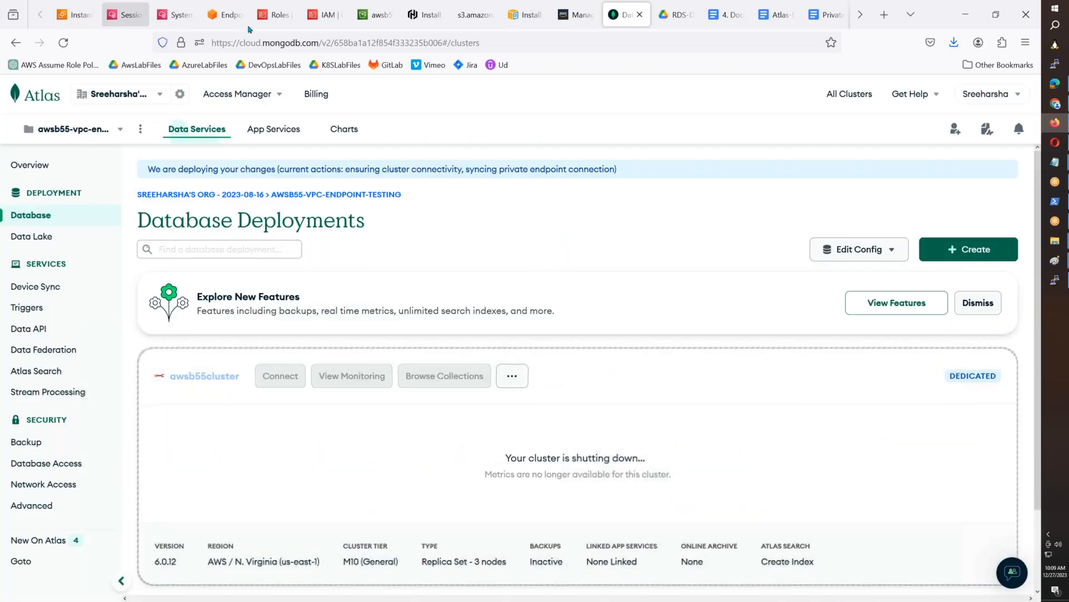
- Switch to the AWS VPC endpoints and delete s3-gw-ep, awsb55-ssm, awsb55-ssm-messages and awsb55-ec2-messages, confirming with "delete"
click(226, 14)
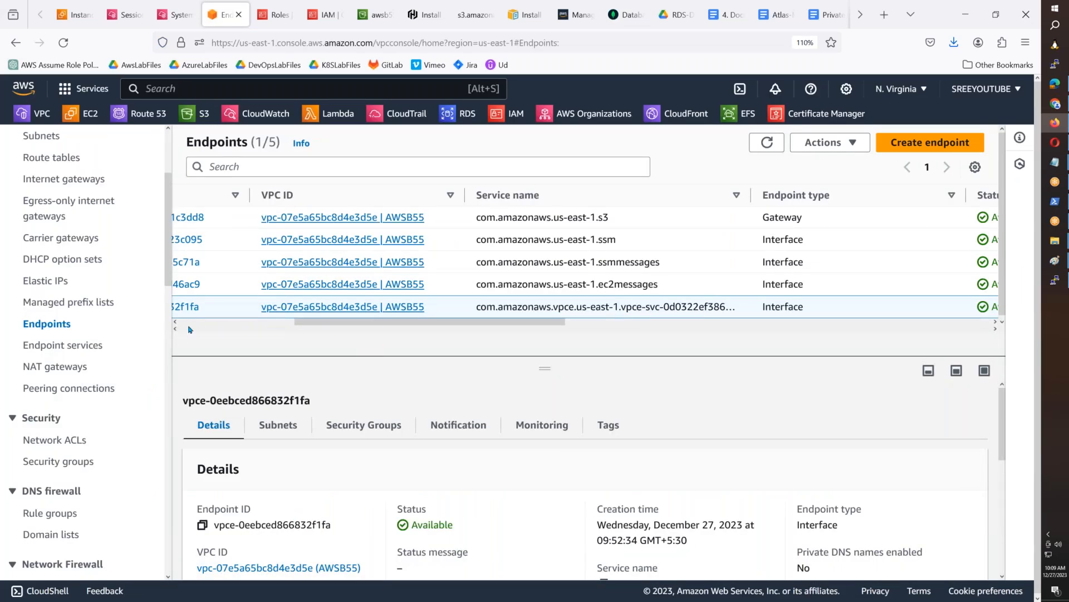
drag(323, 322, 124, 326)
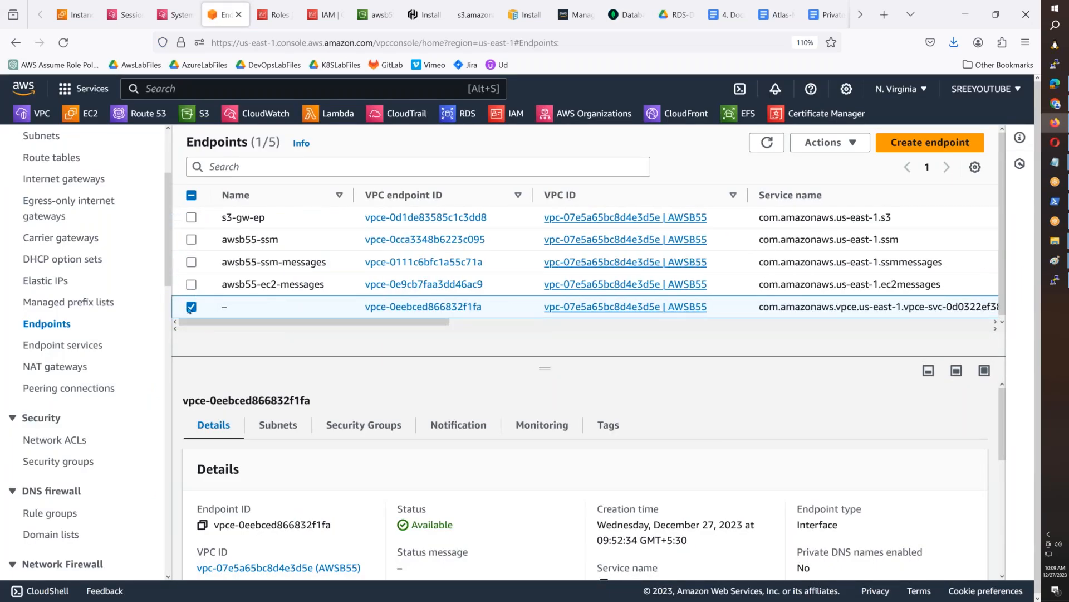
click(191, 306)
click(191, 284)
click(193, 259)
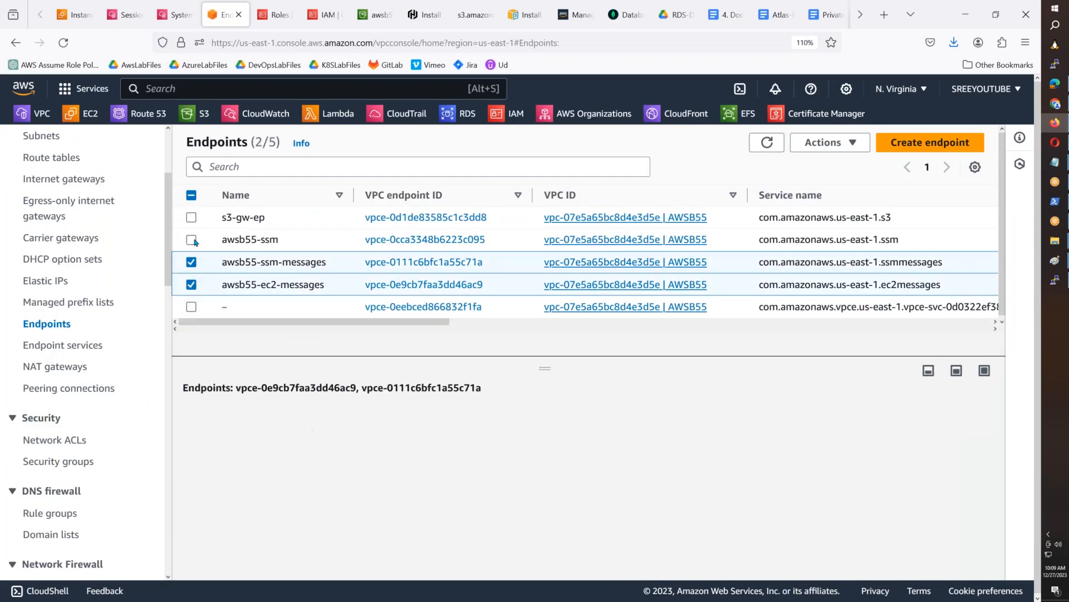
click(191, 240)
click(191, 217)
click(825, 144)
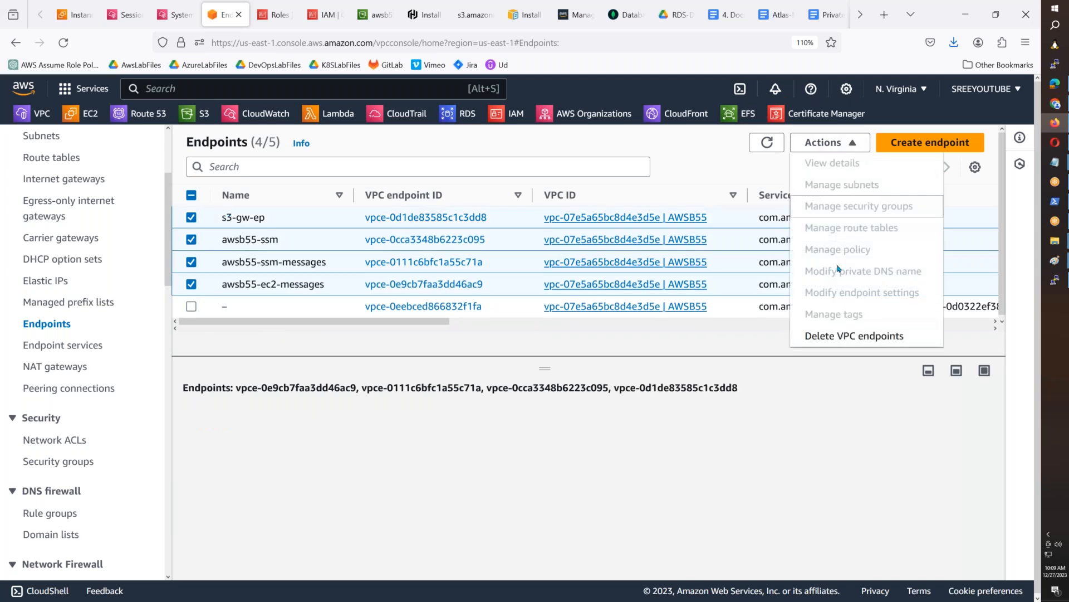
click(838, 335)
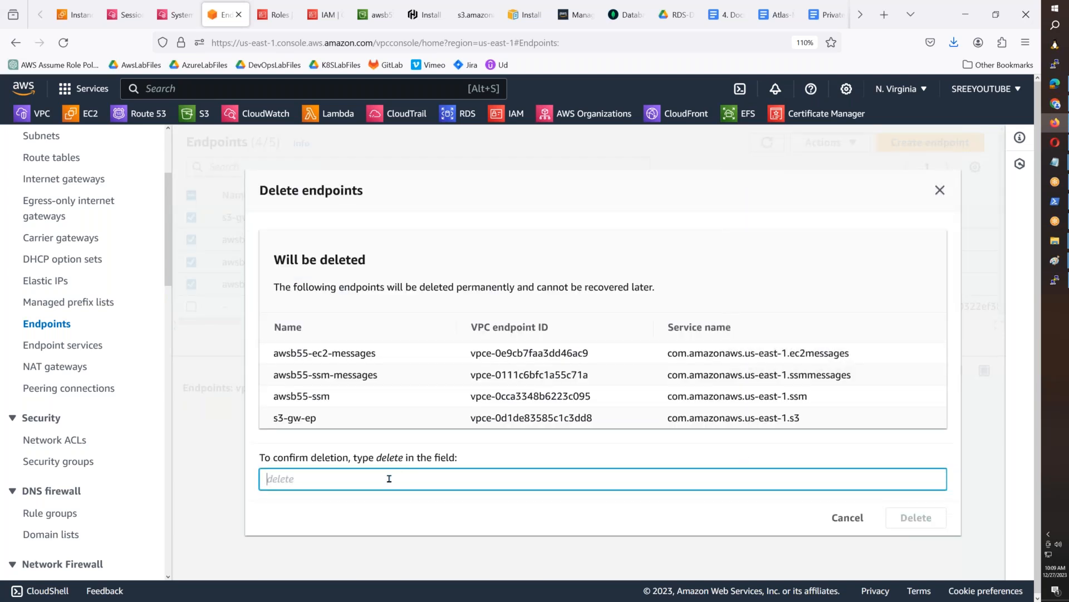
text(delete)
click(911, 514)
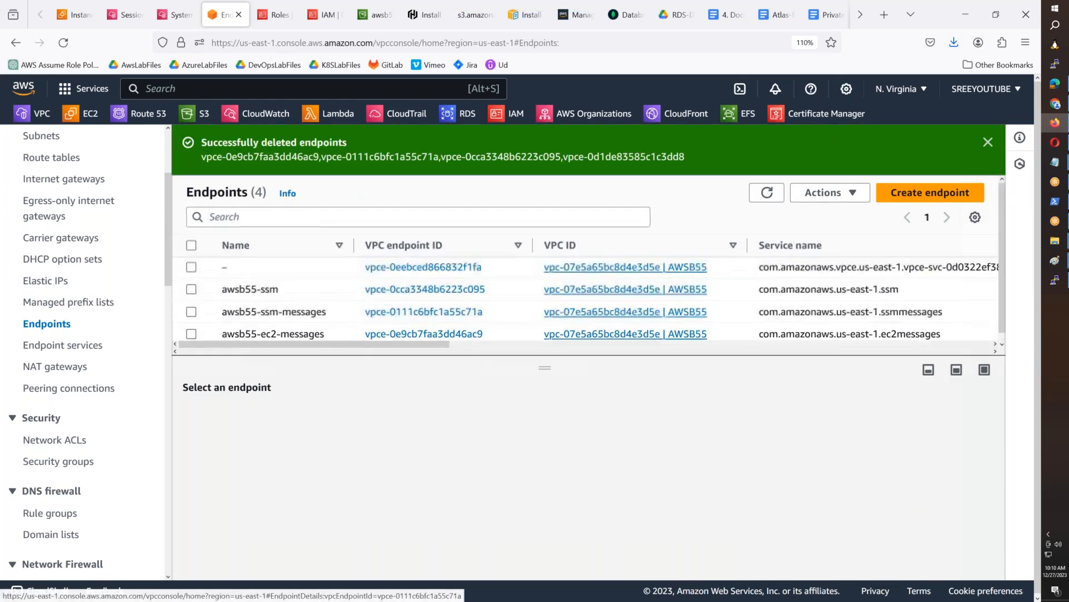
- Refresh the endpoint list and delete the unnamed interface endpoint vpce-0eebced866832f1fa, confirming with "delete"
drag(442, 344, 702, 350)
click(767, 193)
drag(579, 349, 166, 343)
click(192, 335)
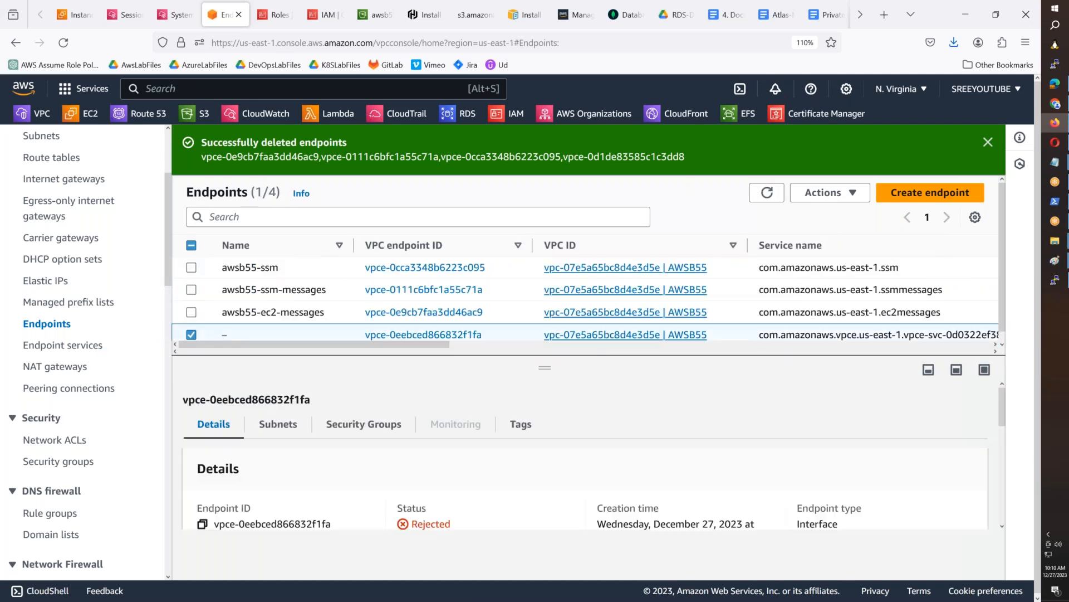
click(830, 193)
click(830, 386)
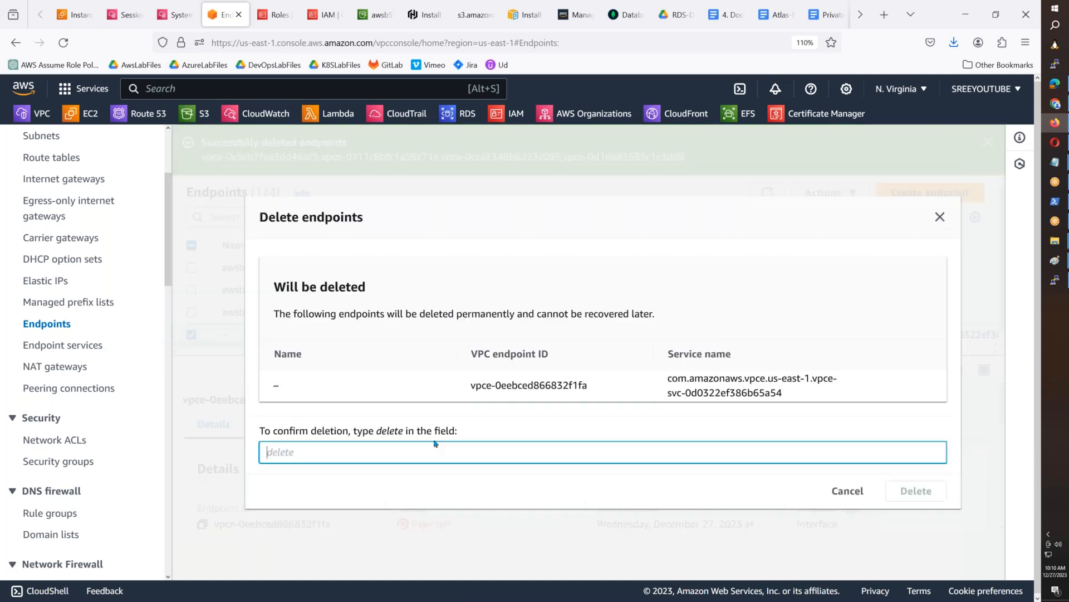
text(delkete)
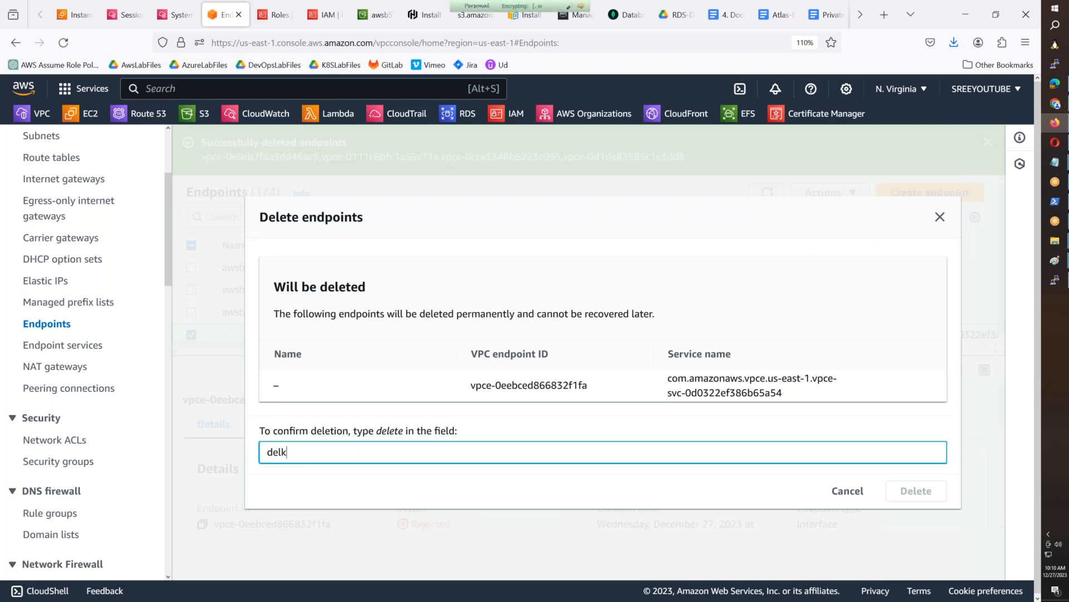
key(BackSpace)
key(BackSpace)
key(BackSpace)
text(ete)
key(Return)
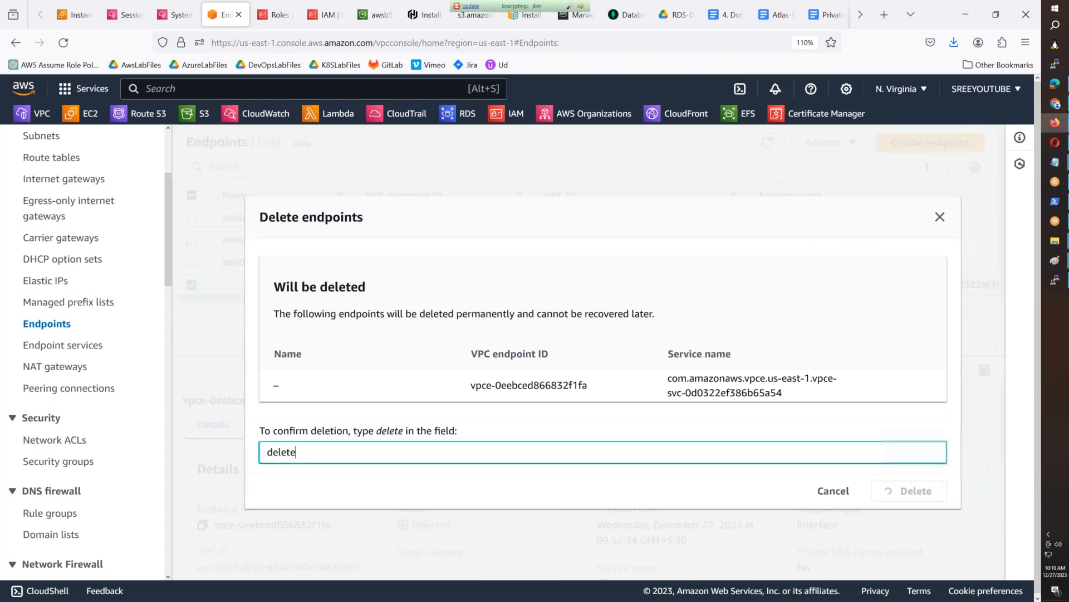
- Go to the EC2 instances, terminate AWSB55-Private-01 and AWSB55-PublicServer-01 together, and refresh the instance list
click(69, 21)
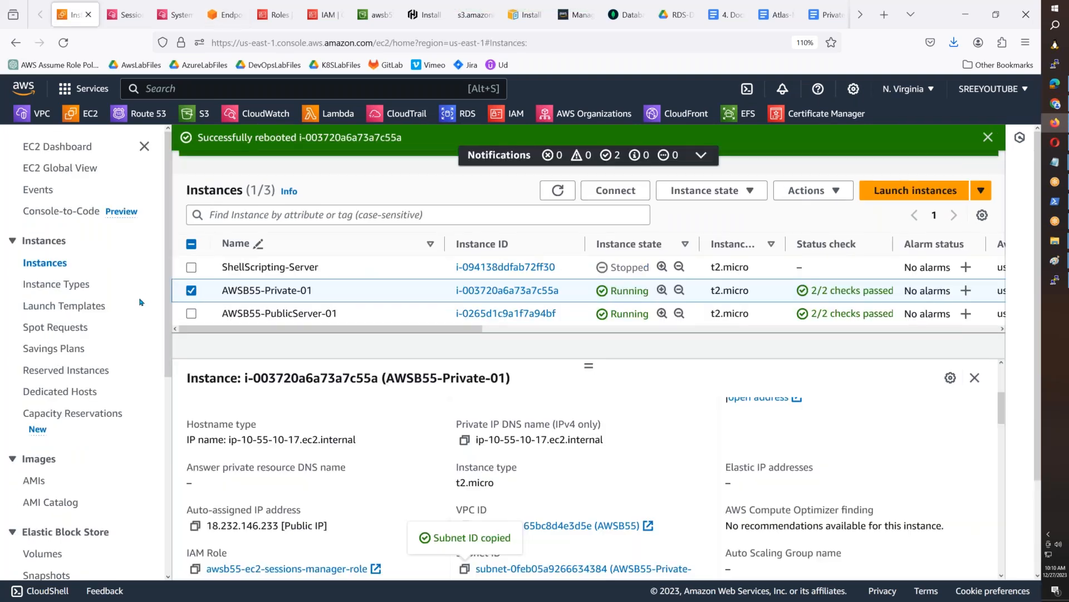
click(988, 139)
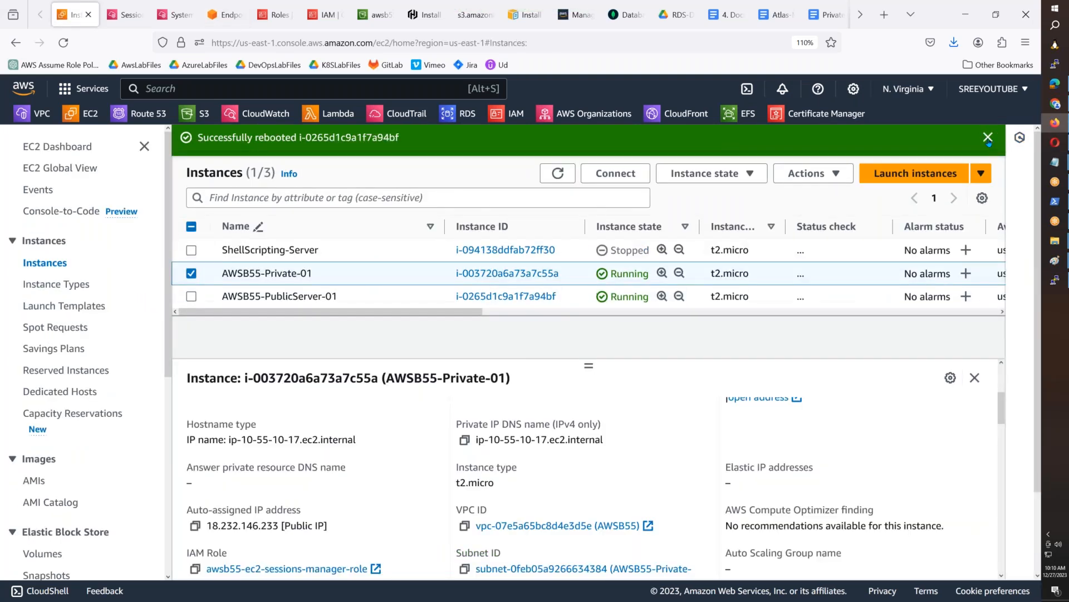
click(982, 143)
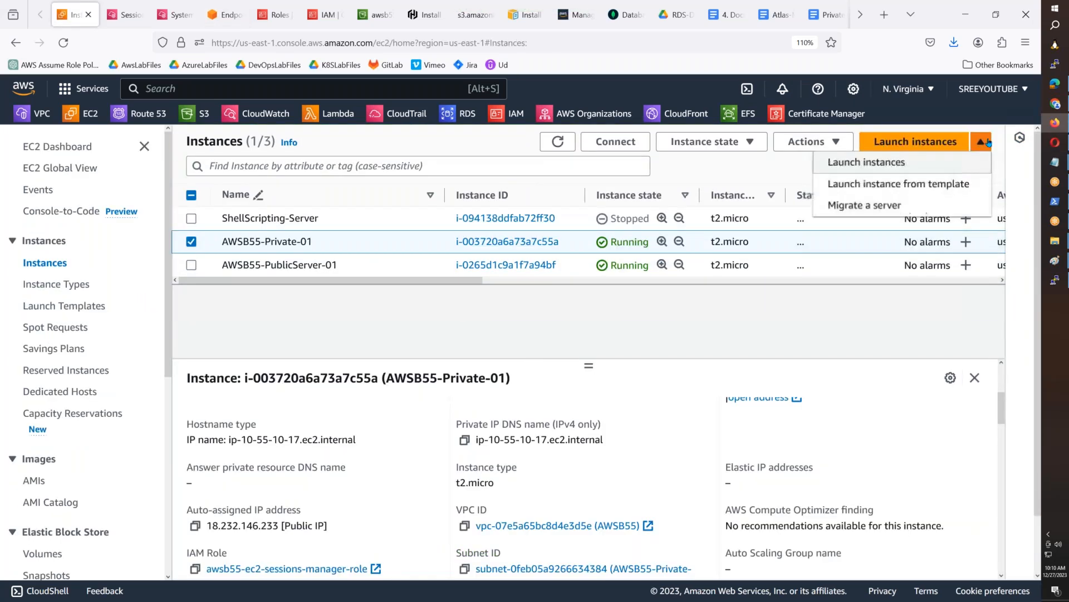
click(193, 266)
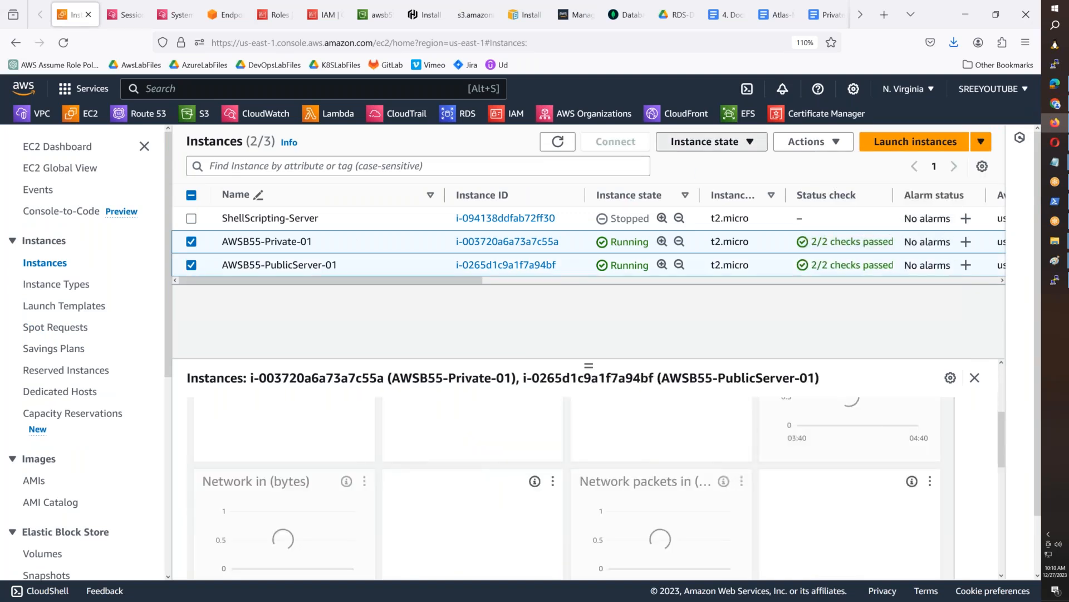
click(704, 141)
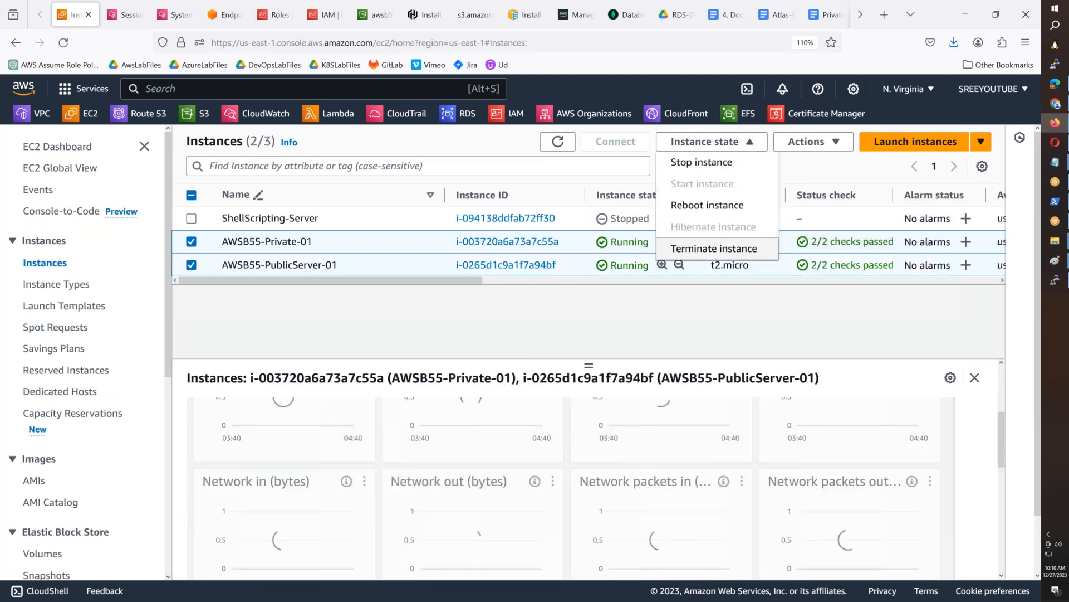
click(714, 249)
click(846, 470)
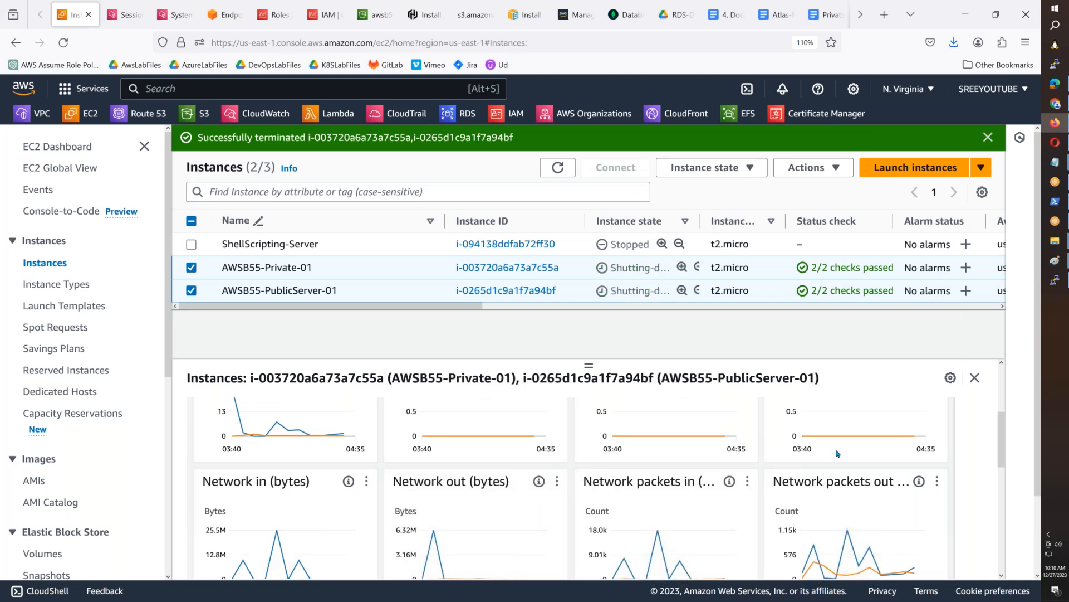
click(558, 167)
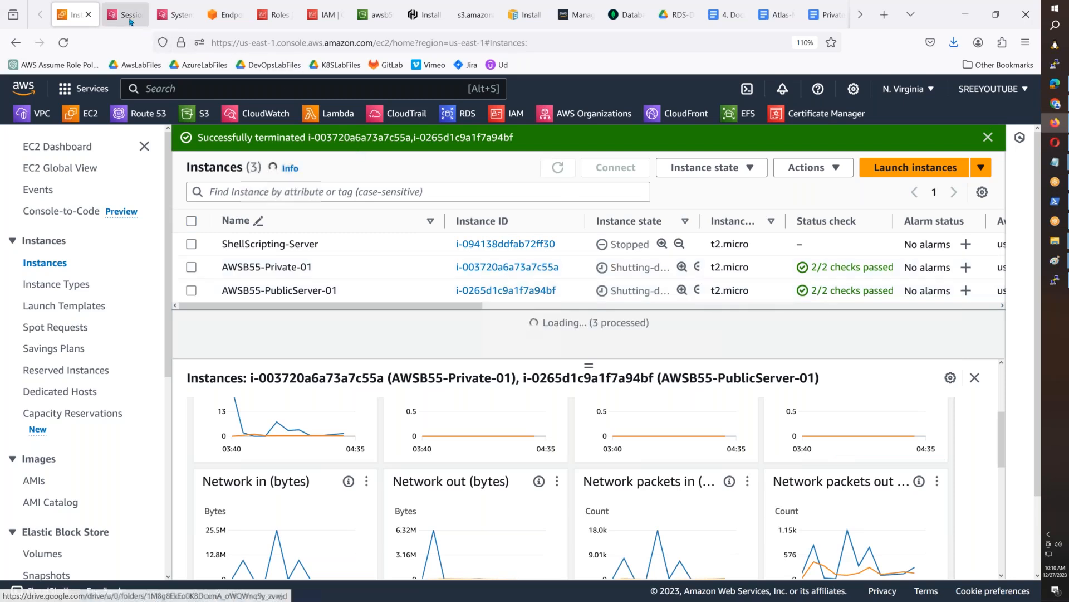
- Check the deletion status of the AWS VPC endpoints, then the private endpoint and cluster deployment status in Atlas
click(232, 21)
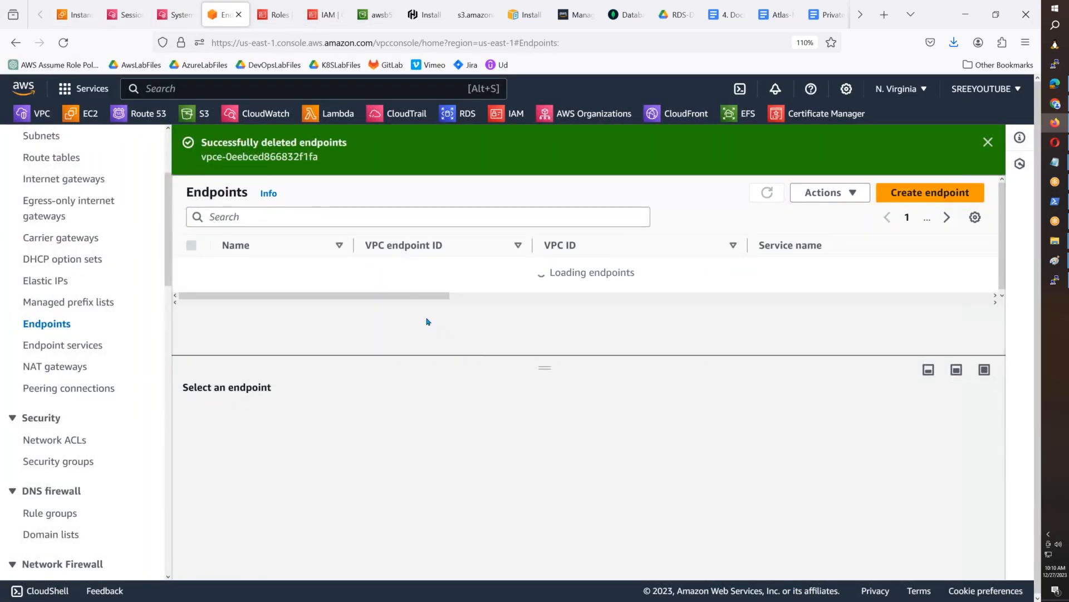
drag(413, 344, 600, 355)
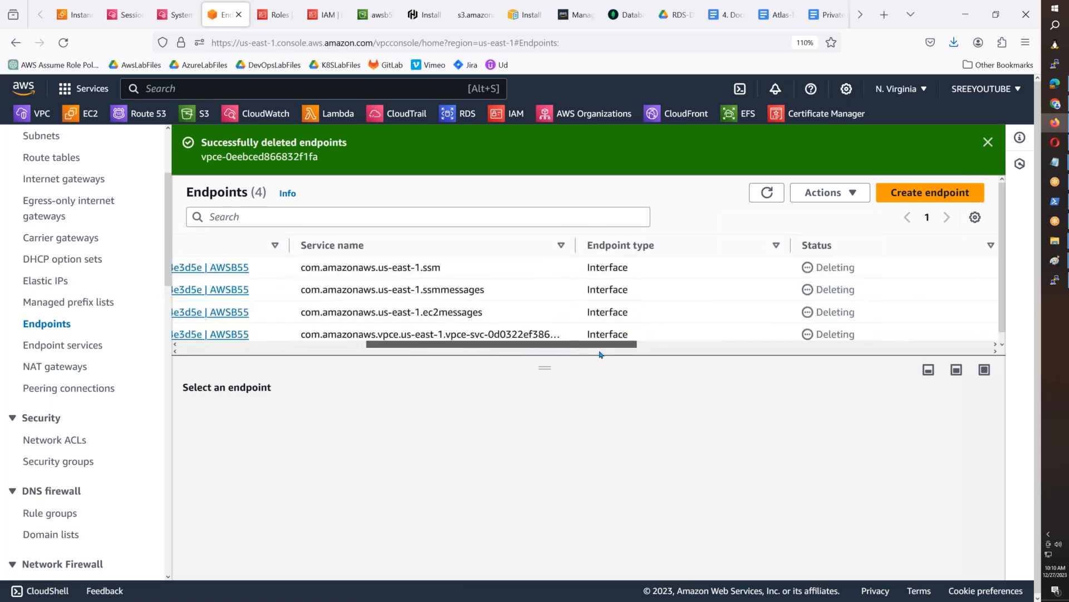
click(623, 15)
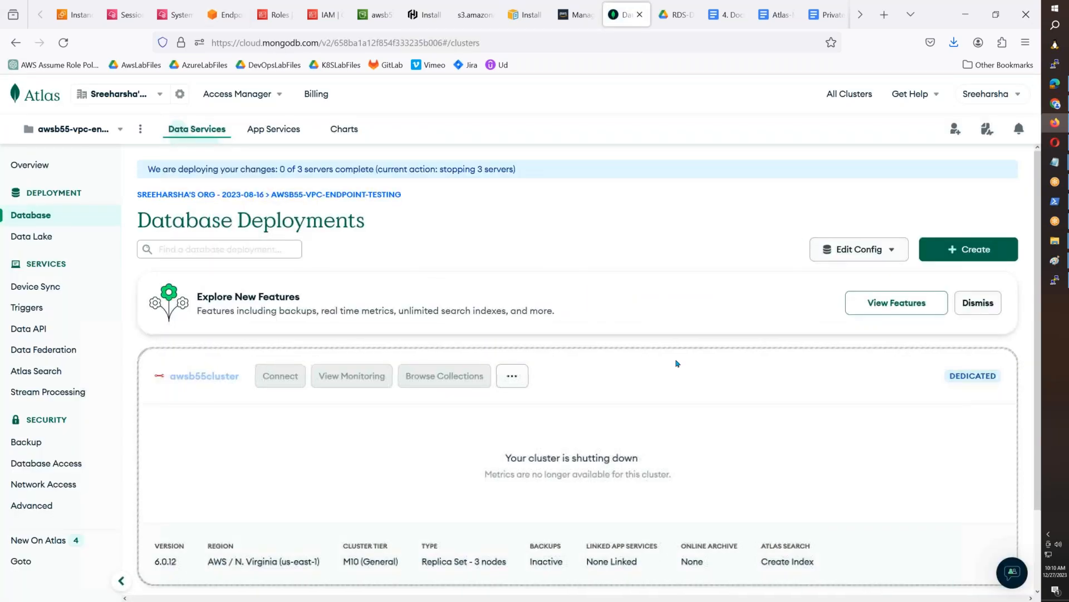
click(56, 484)
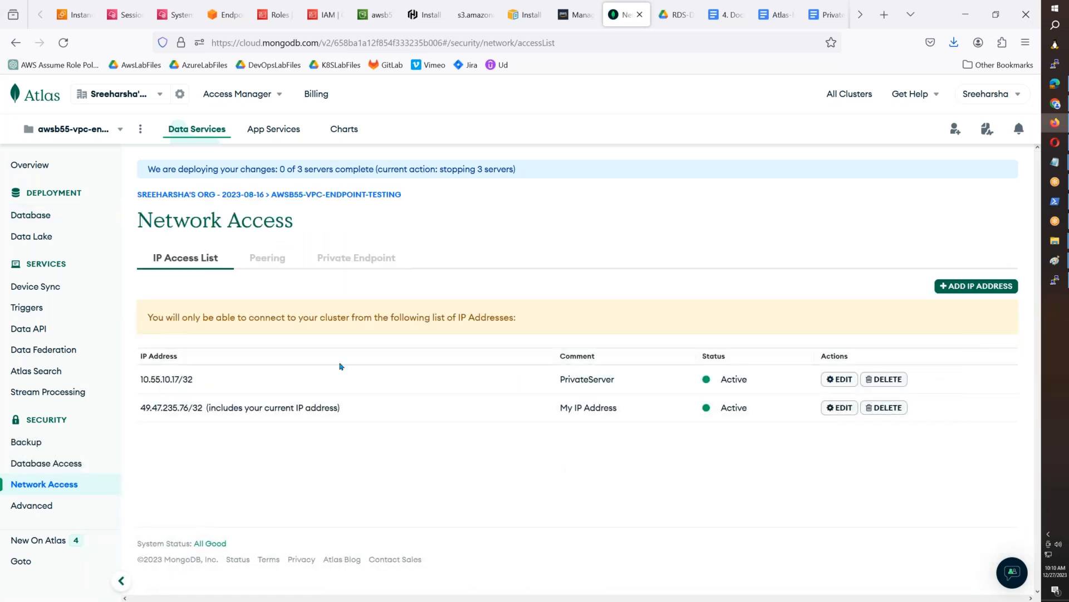
click(356, 257)
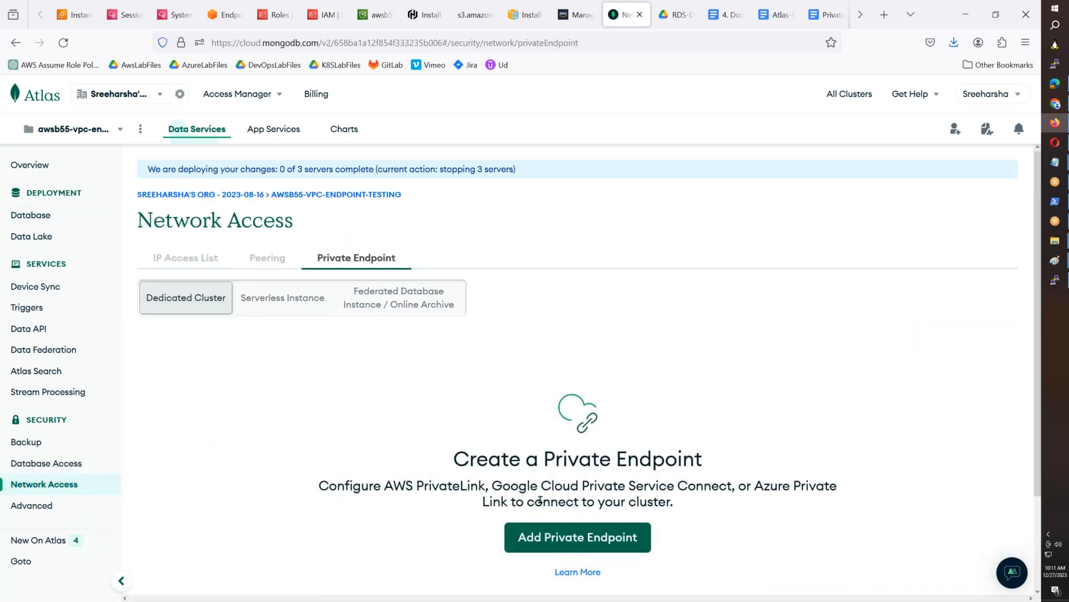
scroll(539, 501, down, 2)
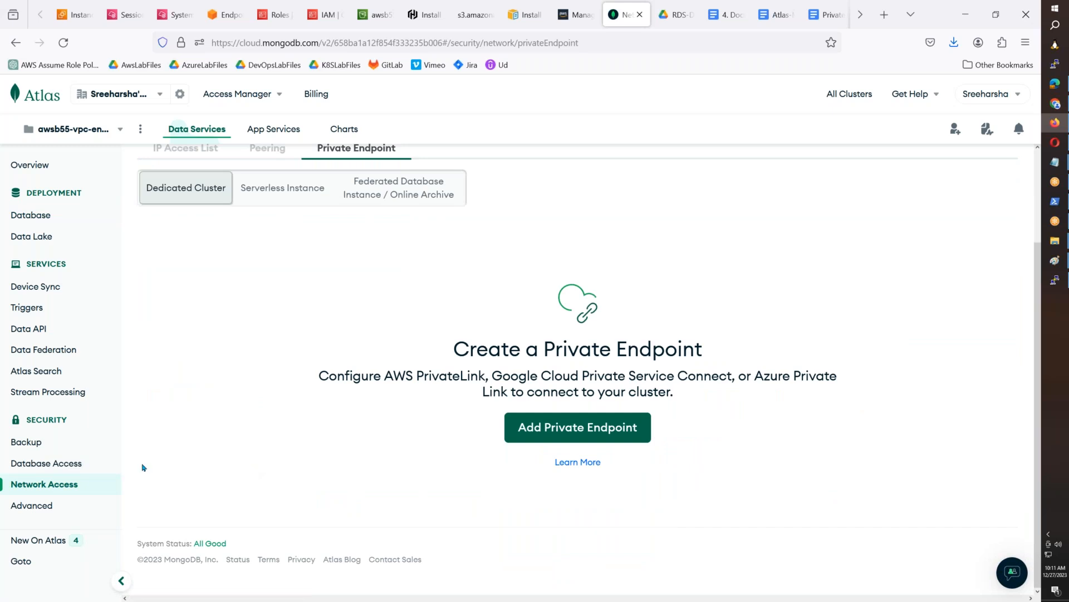
click(43, 217)
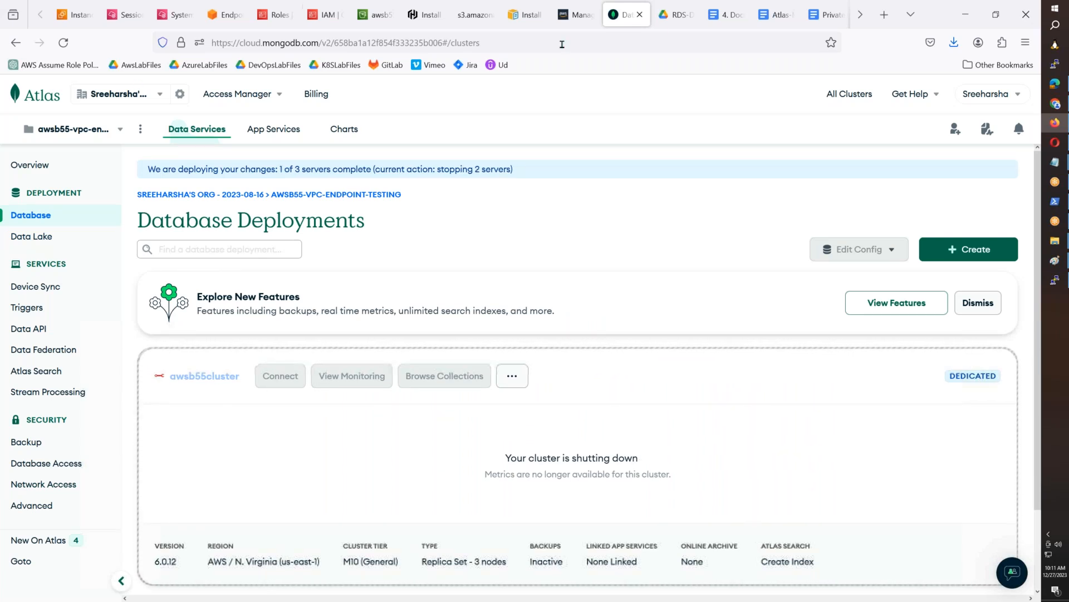
- Close the DocumentDB document and go to the end of the Atlas-Mongo-Private-Endpoint document
click(673, 17)
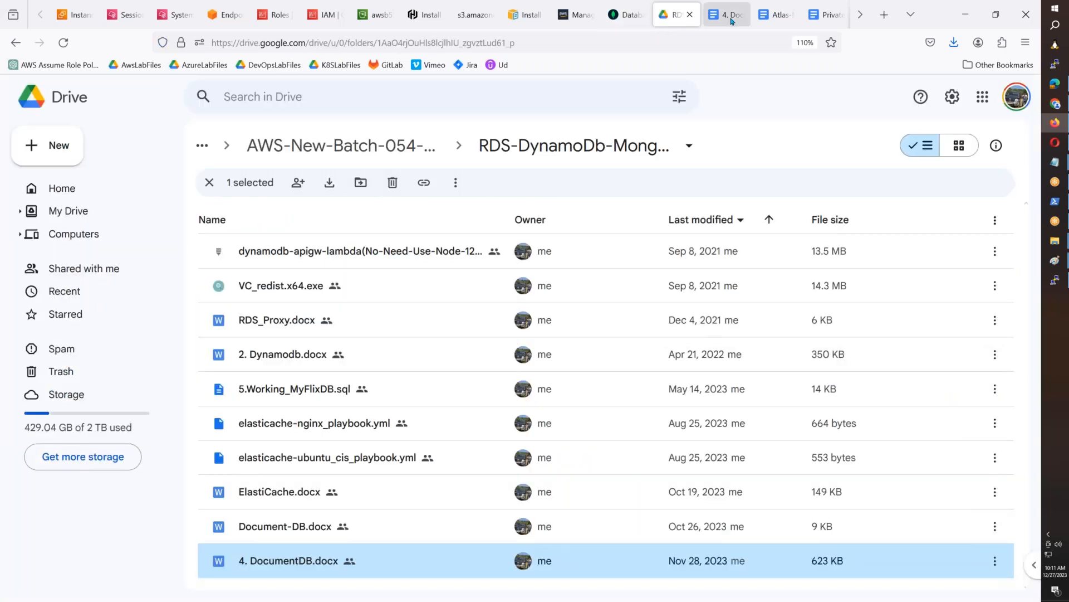
click(732, 20)
click(741, 15)
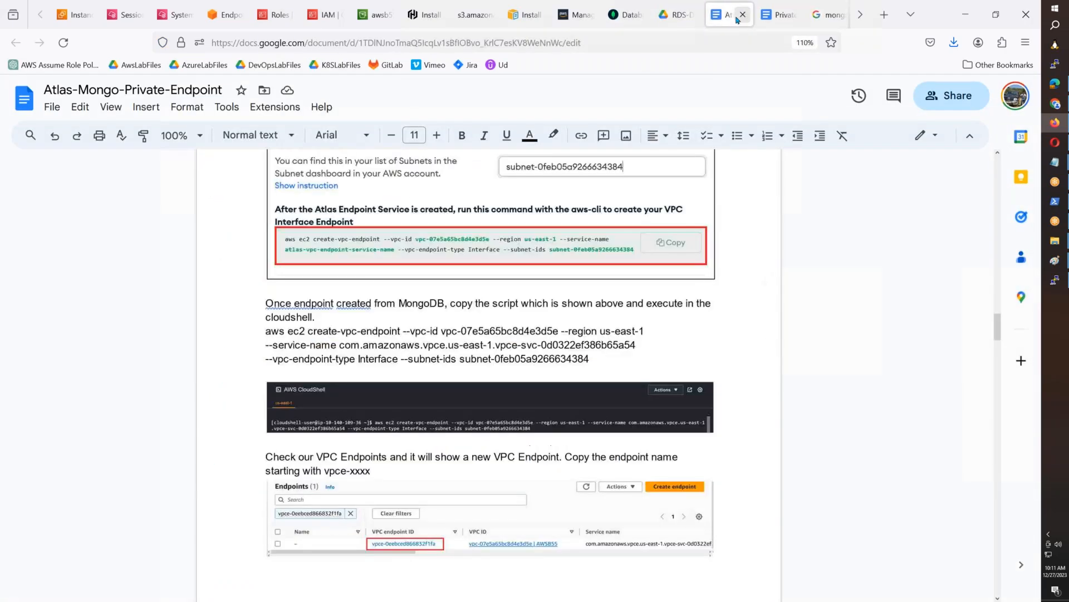
scroll(490, 373, down, 15)
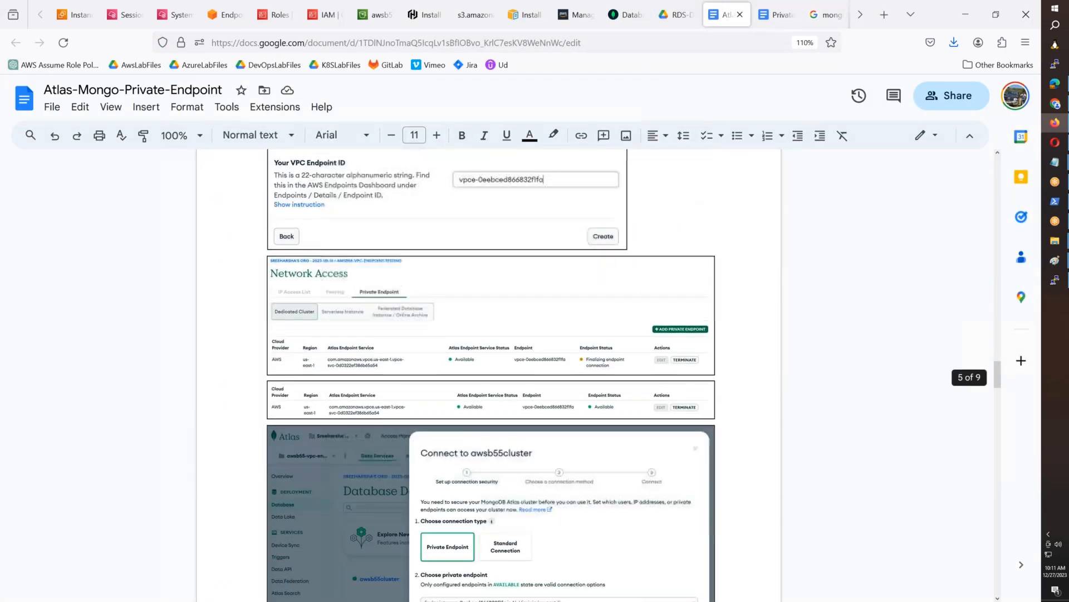
scroll(489, 373, down, 20)
scroll(489, 373, down, 15)
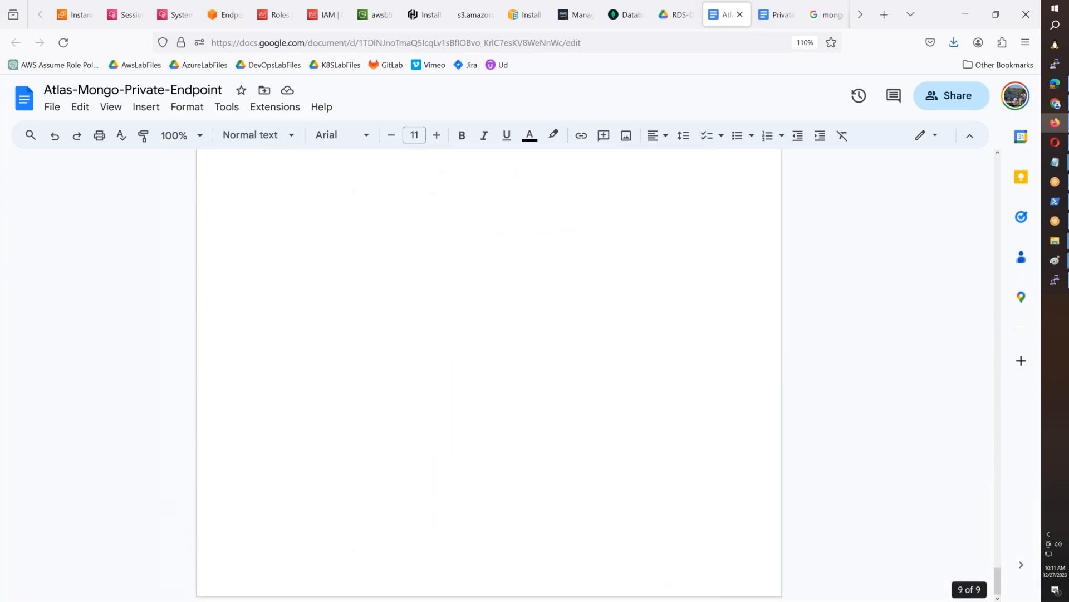
- Add the note "Make sure you delete all endpoints in AWS and Cluster in MongoDB." below the test.helo collection screenshot
key(ctrl+v)
key(Return)
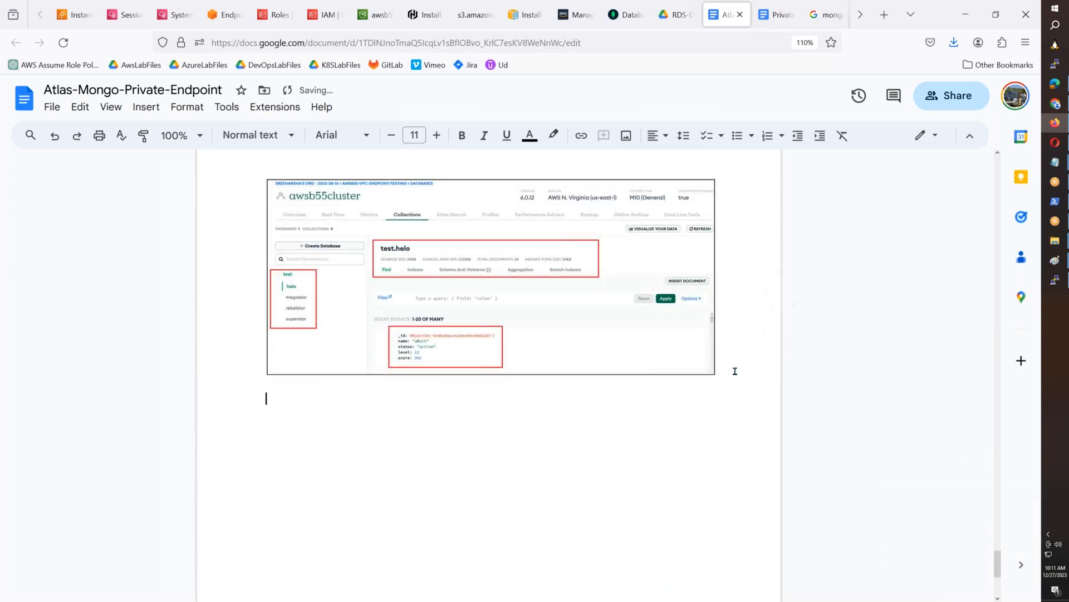
text(Make s)
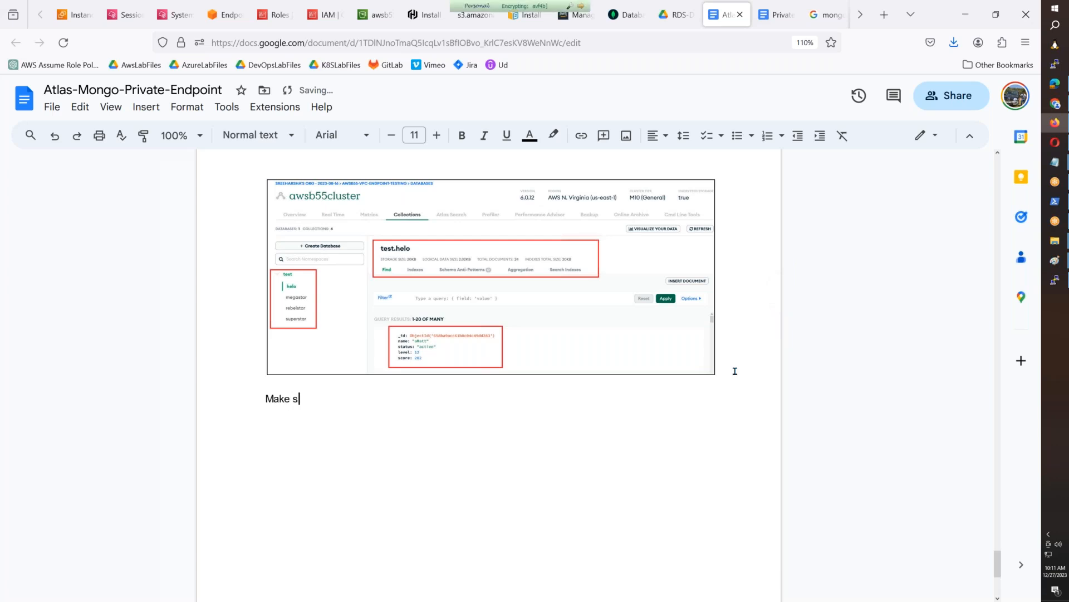
text(ure you delete all e)
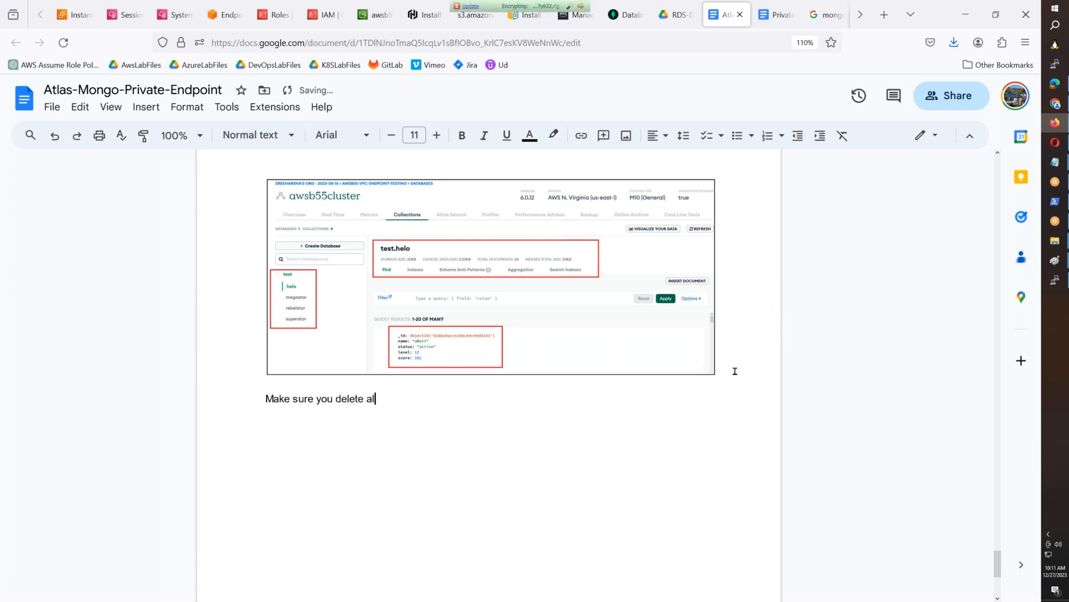
text(ndpoints in AWS and C)
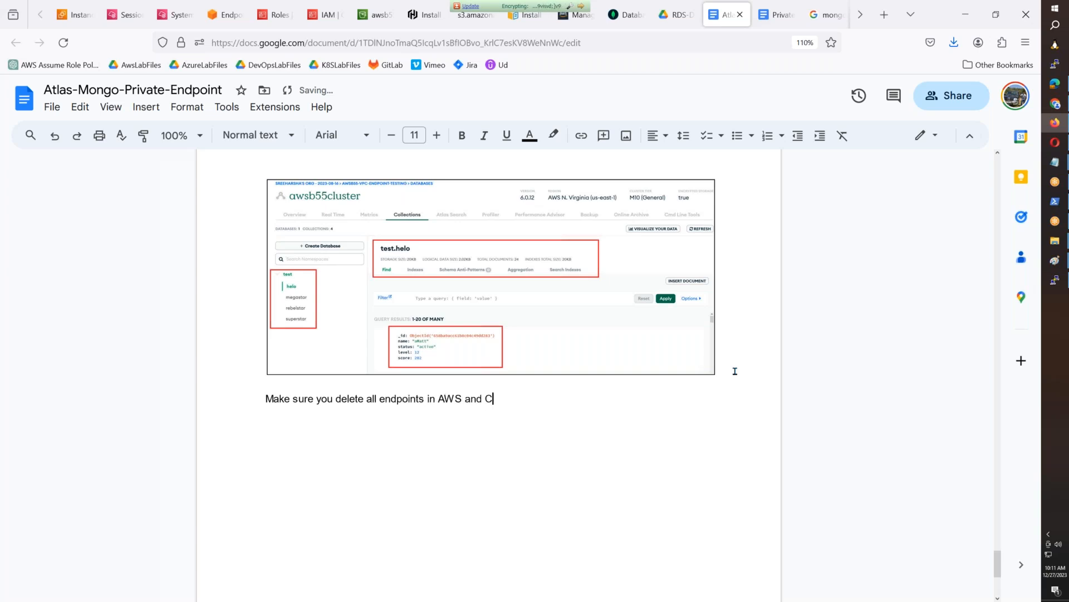
text(Luster in MongoDB.)
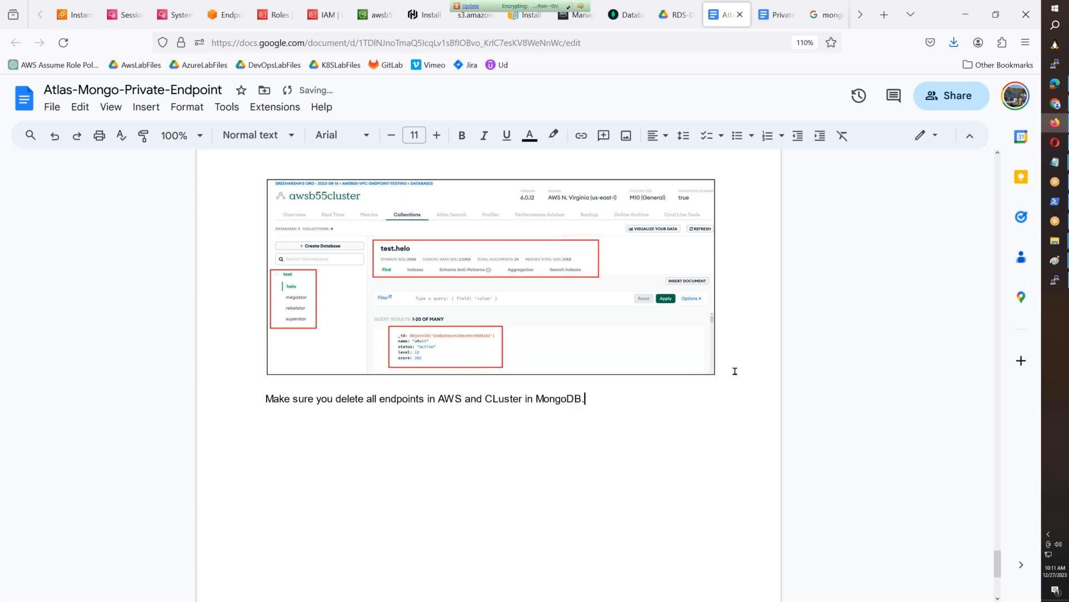
click(498, 399)
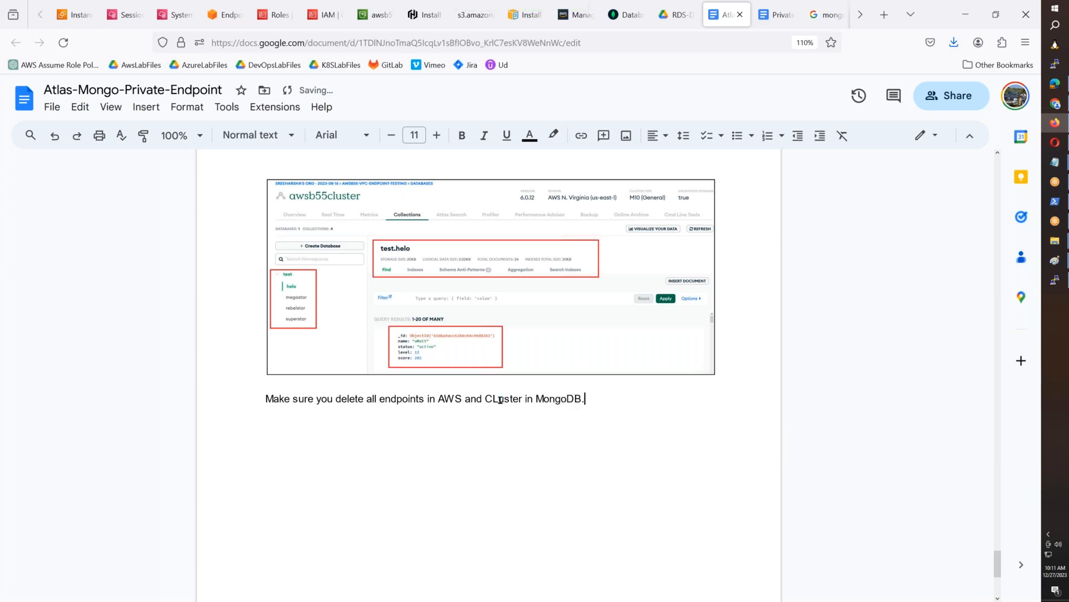
key(BackSpace)
text(l)
key(End)
key(Return)
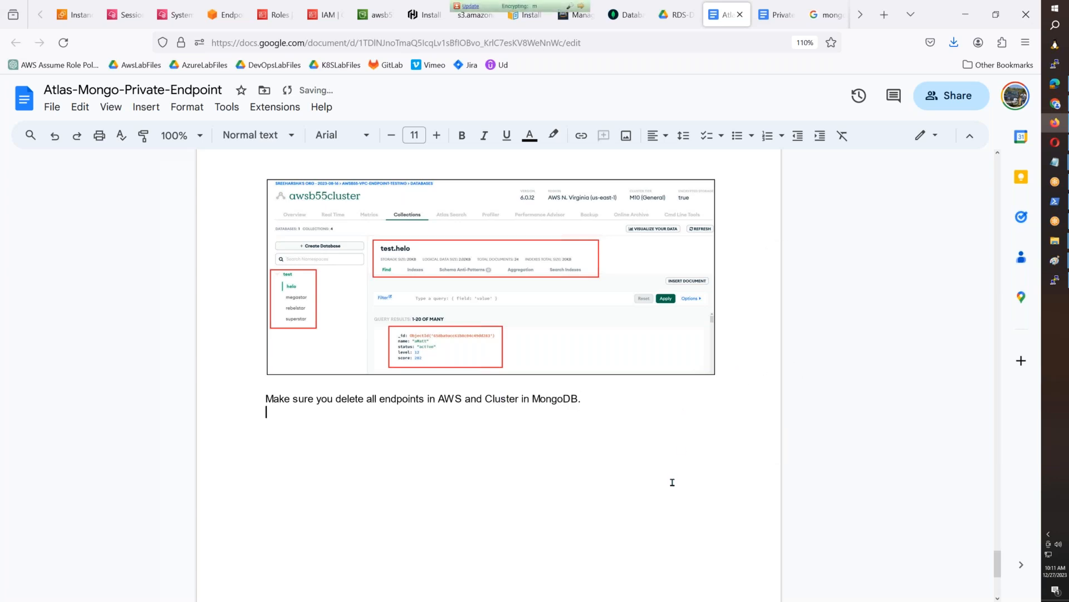
- Look back through the Atlas-Mongo-Private-Endpoint document to its first page, and close the PrivateLink and Atlas-Mongo-Private-Endpoint documents
scroll(666, 484, up, 20)
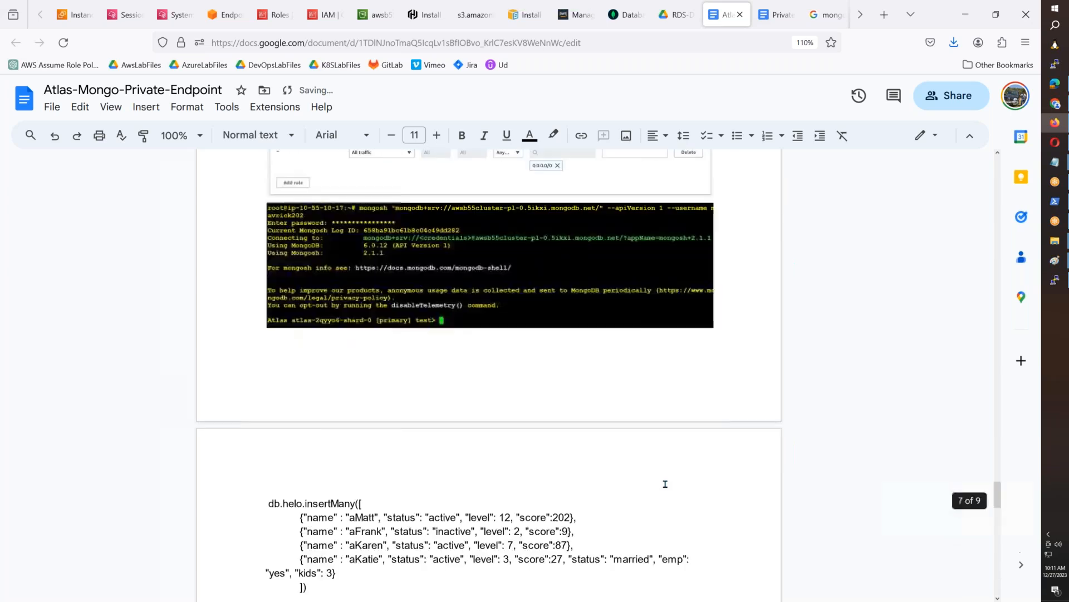
scroll(666, 483, up, 15)
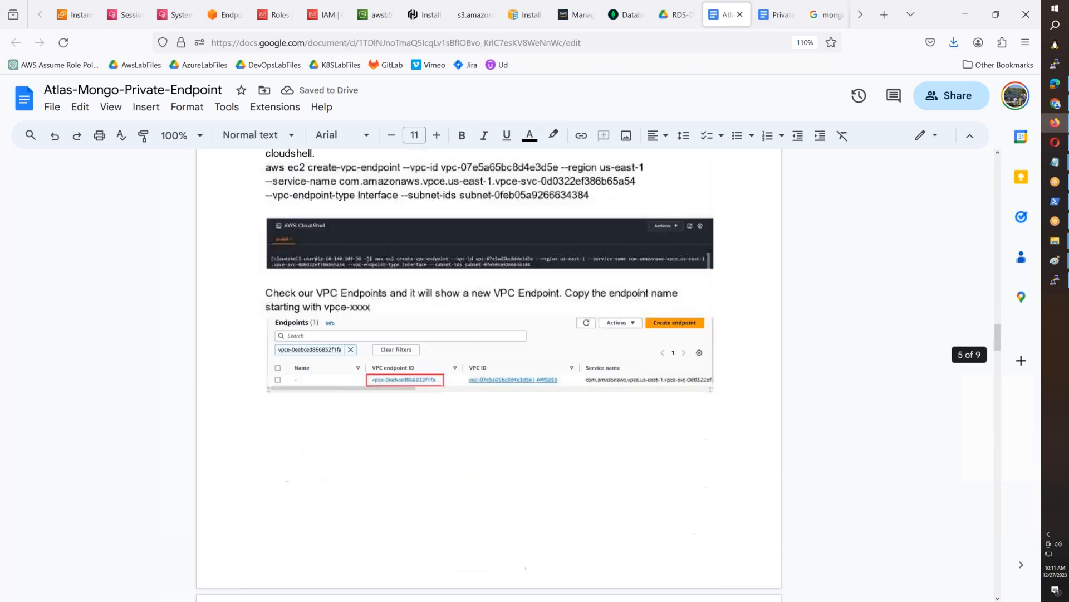
scroll(665, 483, up, 5)
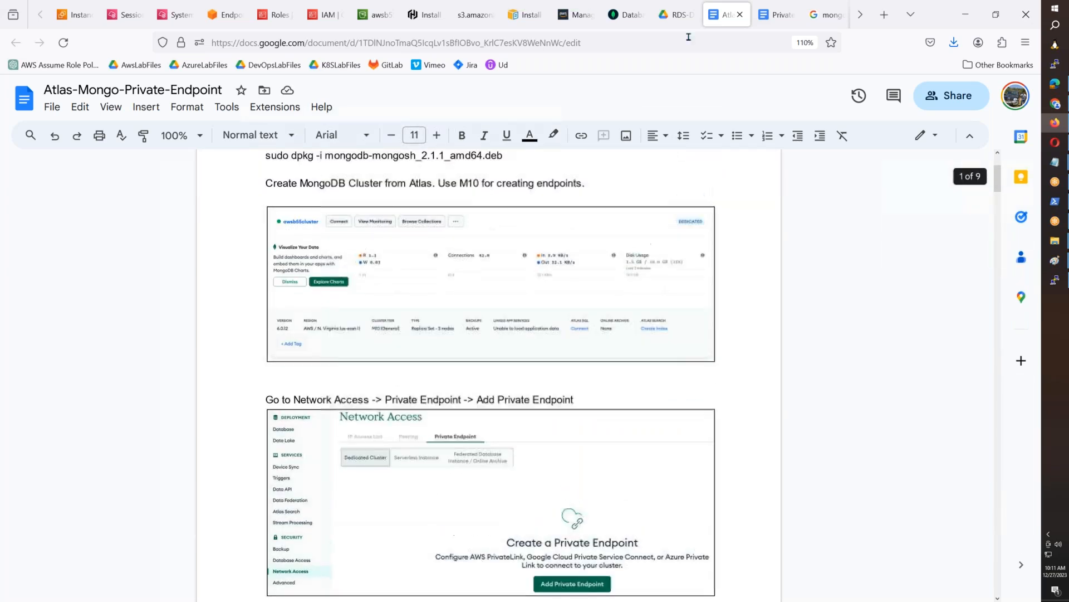
click(768, 19)
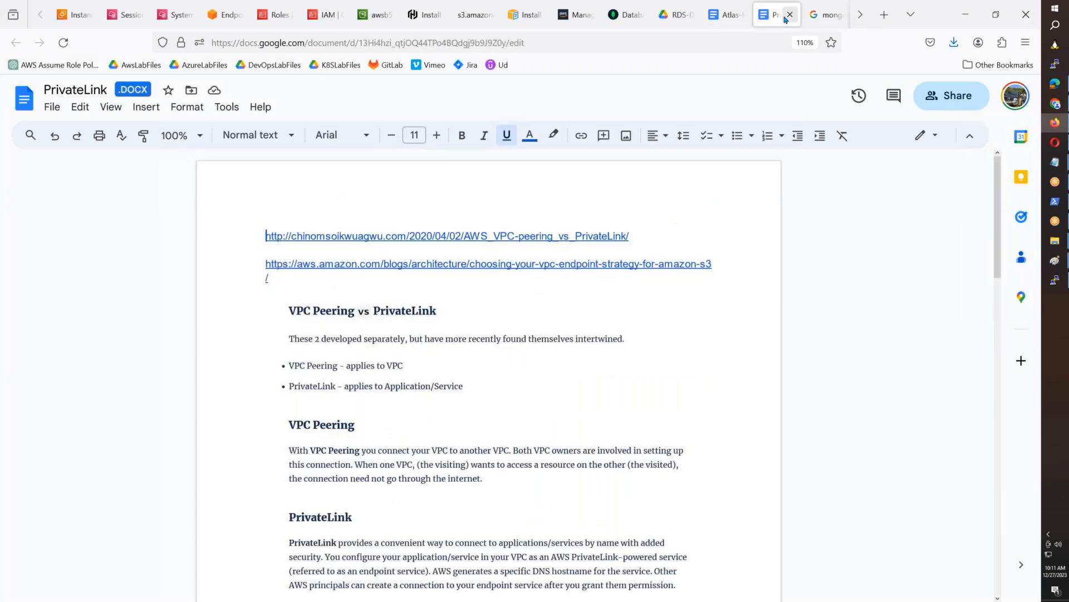
click(790, 15)
click(728, 18)
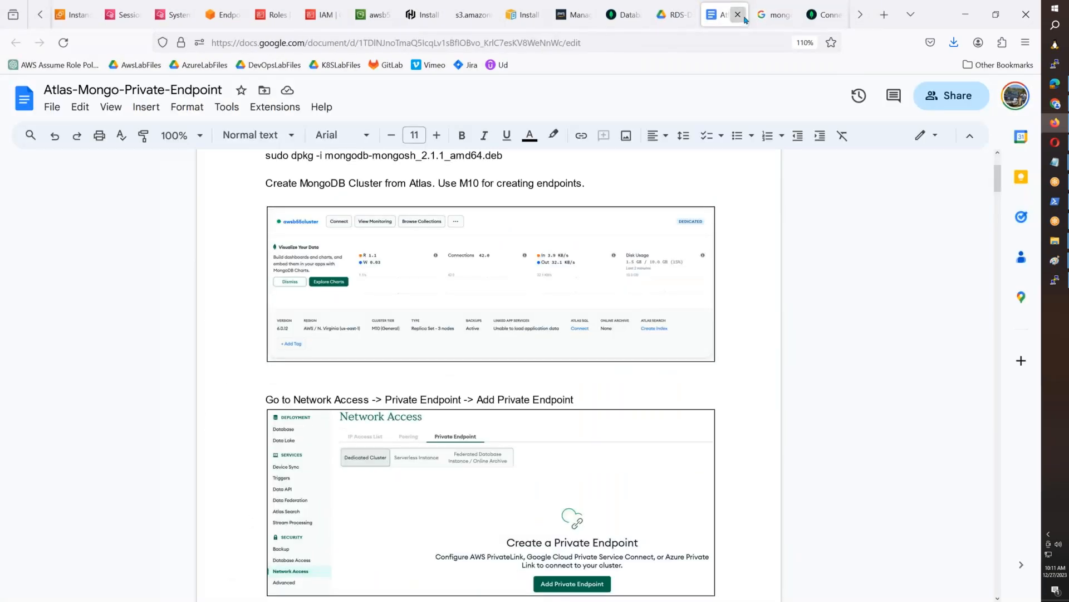
click(739, 16)
- Return to the Atlas database deployments and check the shutdown status of awsb55cluster
click(762, 25)
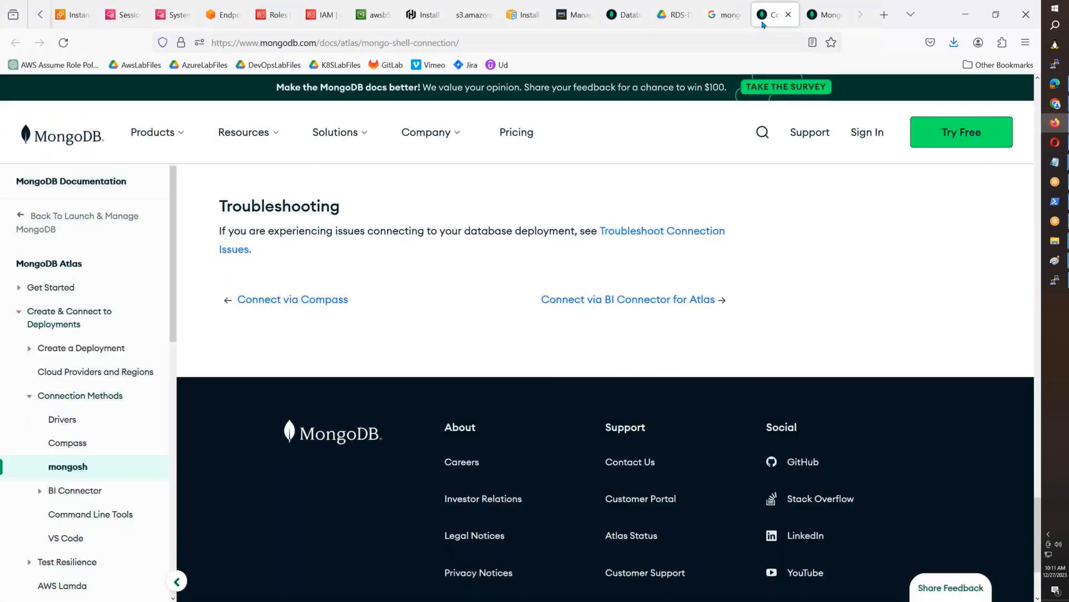
click(620, 25)
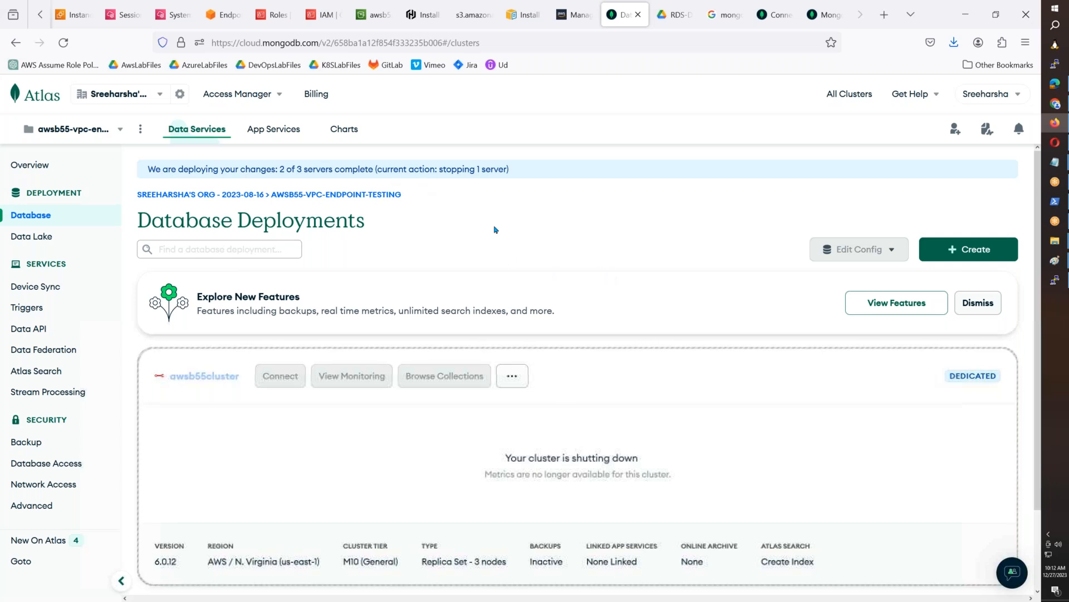
- Check the AWS console pages, then the Atlas database deployments and Backup page, for leftovers of the deleted cluster
drag(412, 199, 273, 203)
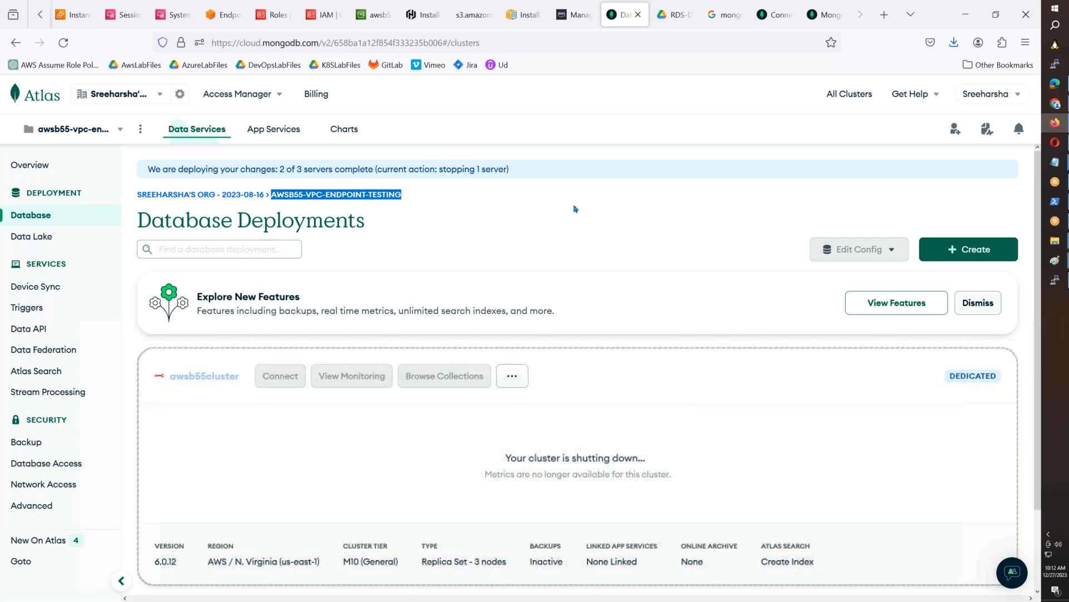
click(474, 240)
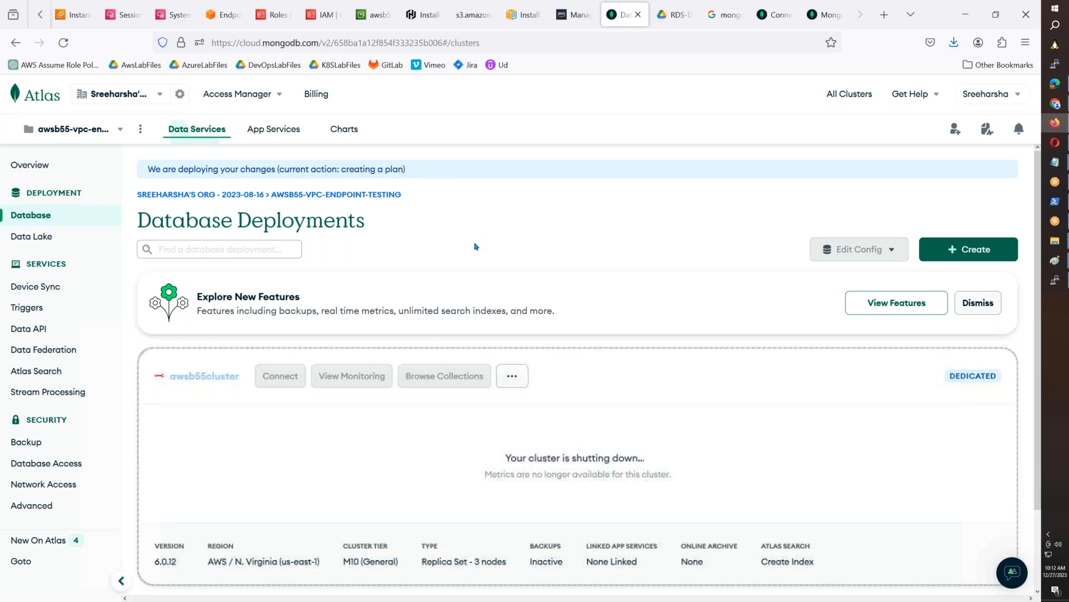
click(374, 15)
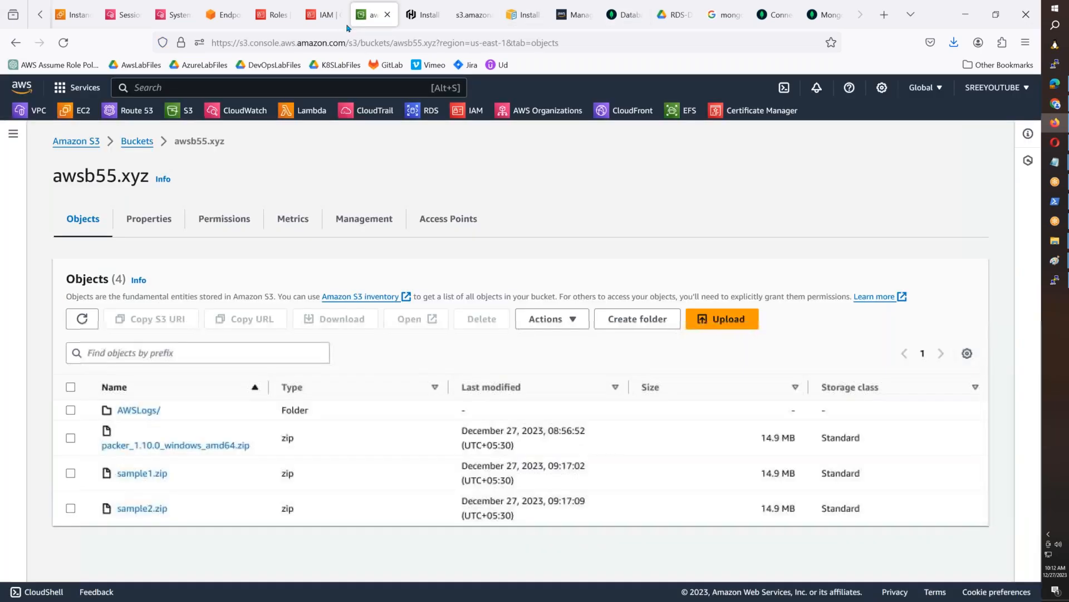
click(73, 15)
click(627, 15)
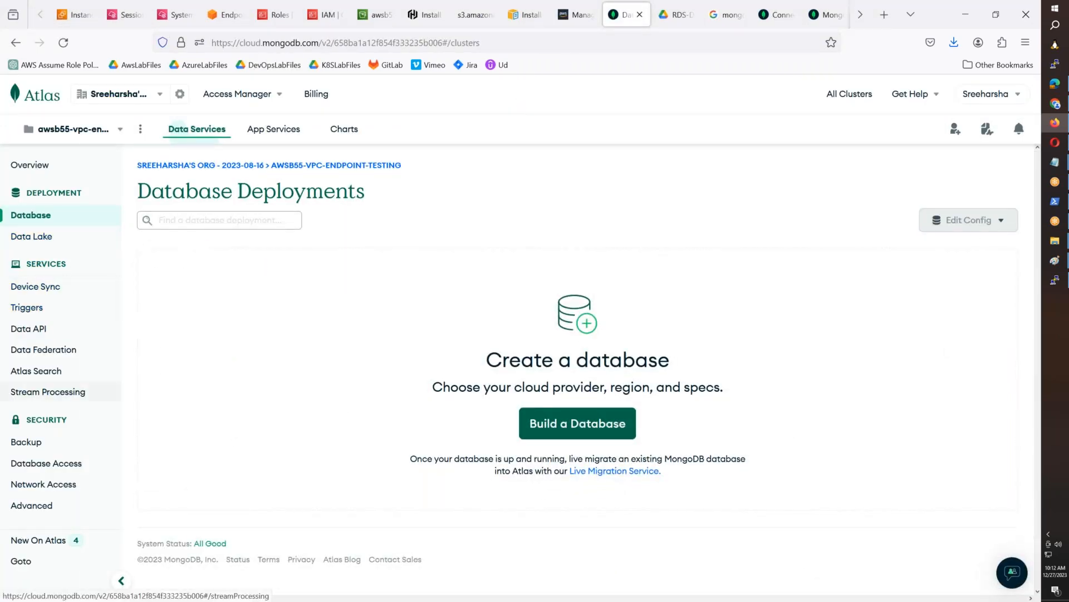
click(45, 443)
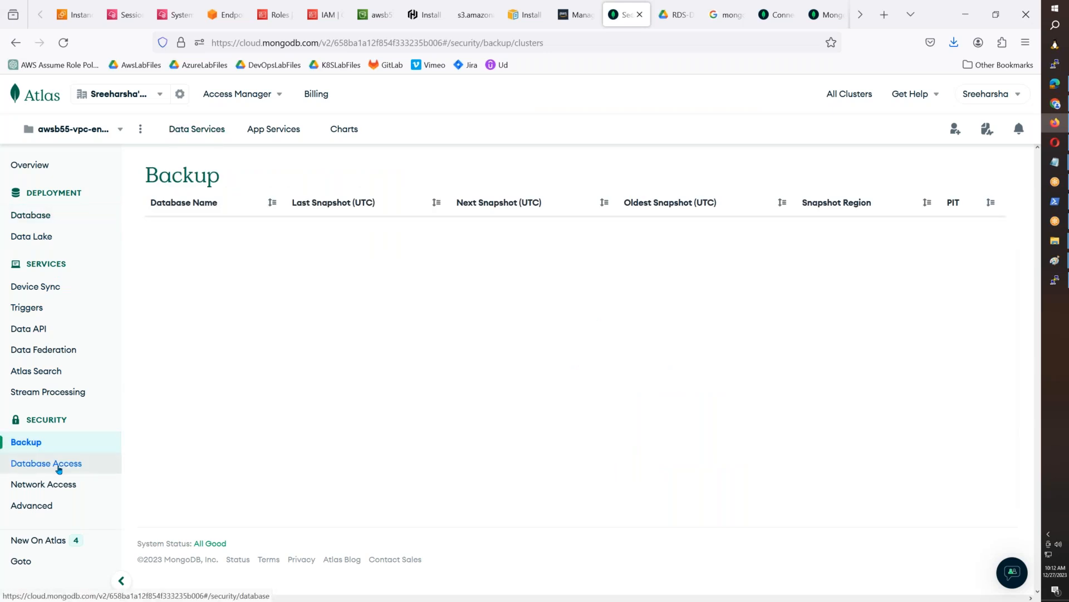
- Review the running invoice total and previous charges in the organization's billing overview, and dismiss the cost allocation preview notice
click(317, 94)
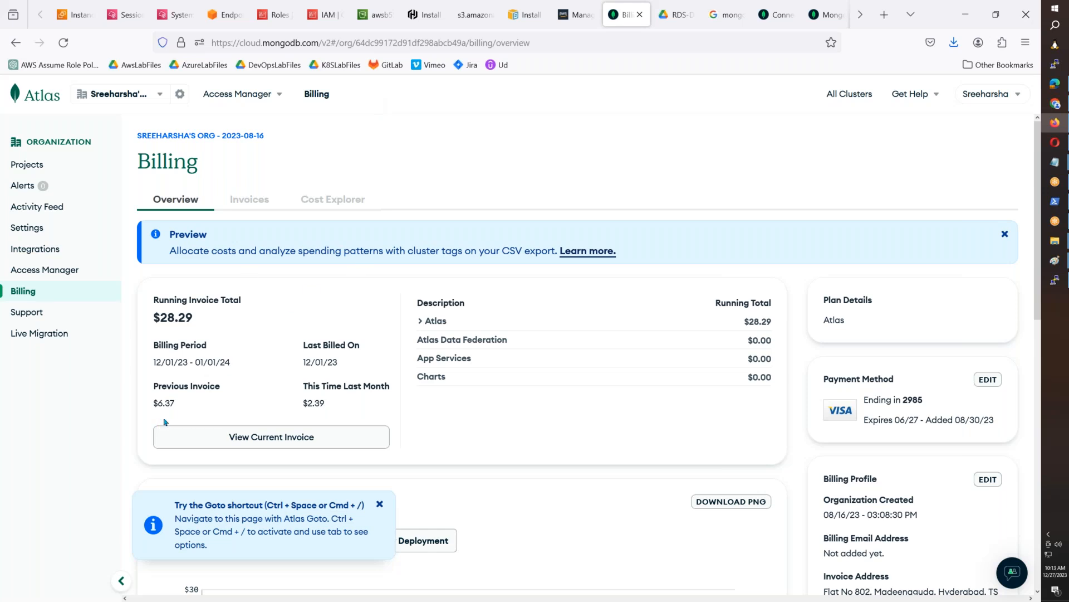
drag(293, 394, 316, 405)
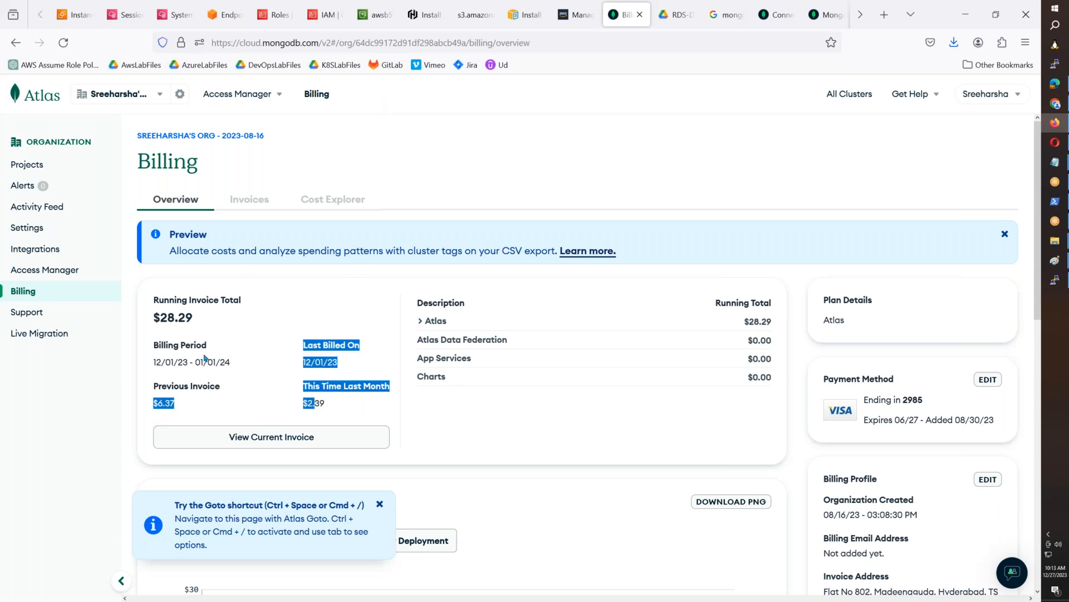
click(174, 320)
double_click(175, 320)
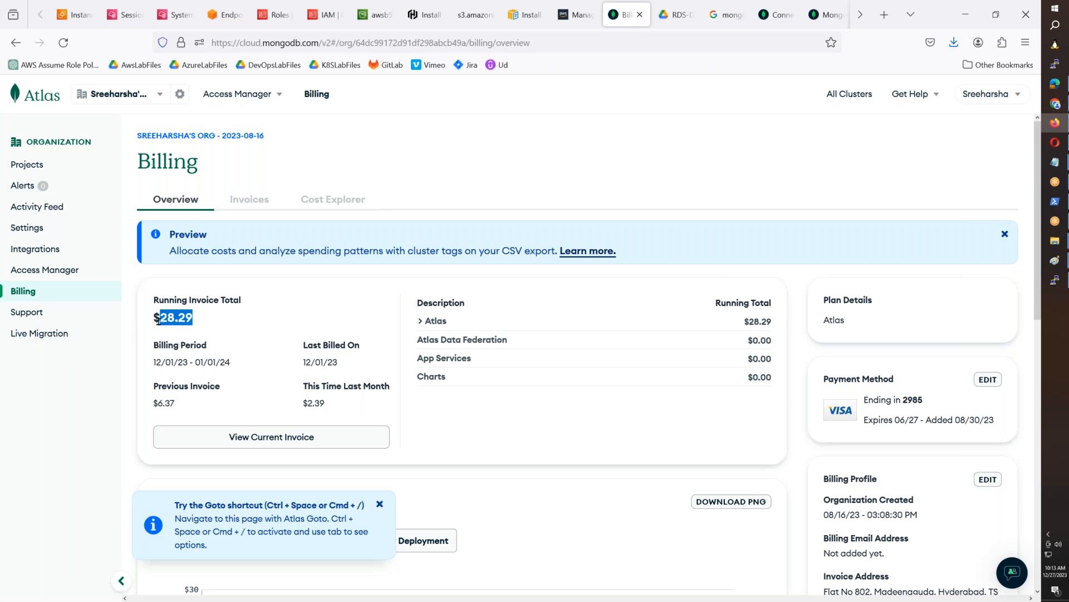
click(530, 500)
click(1005, 236)
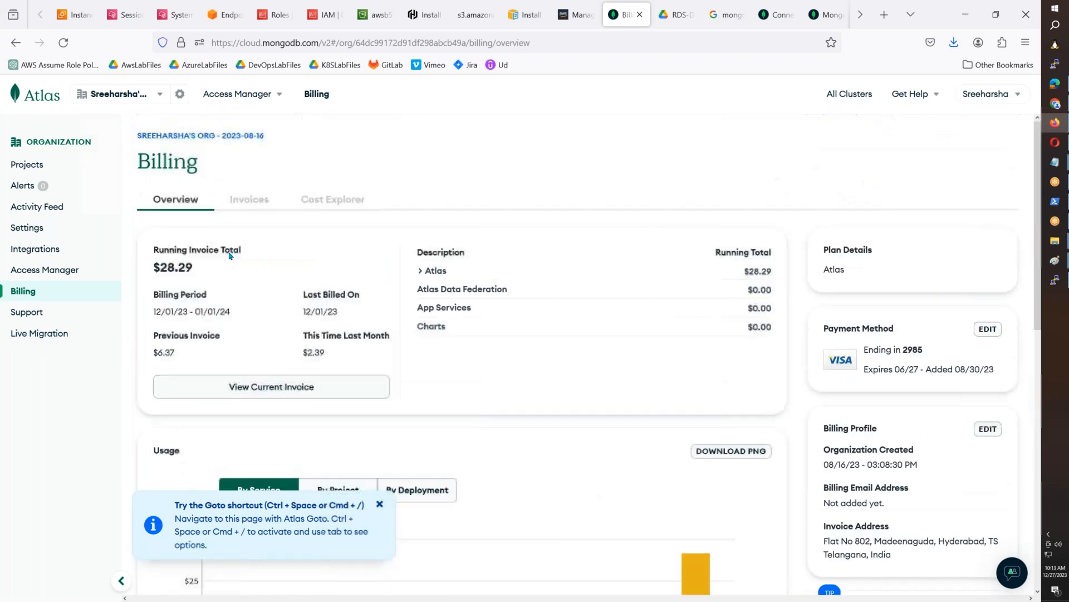
- Delete the awsb55-vpc-endpoint-testing project from the organization's projects, entering its name as confirmation
click(25, 164)
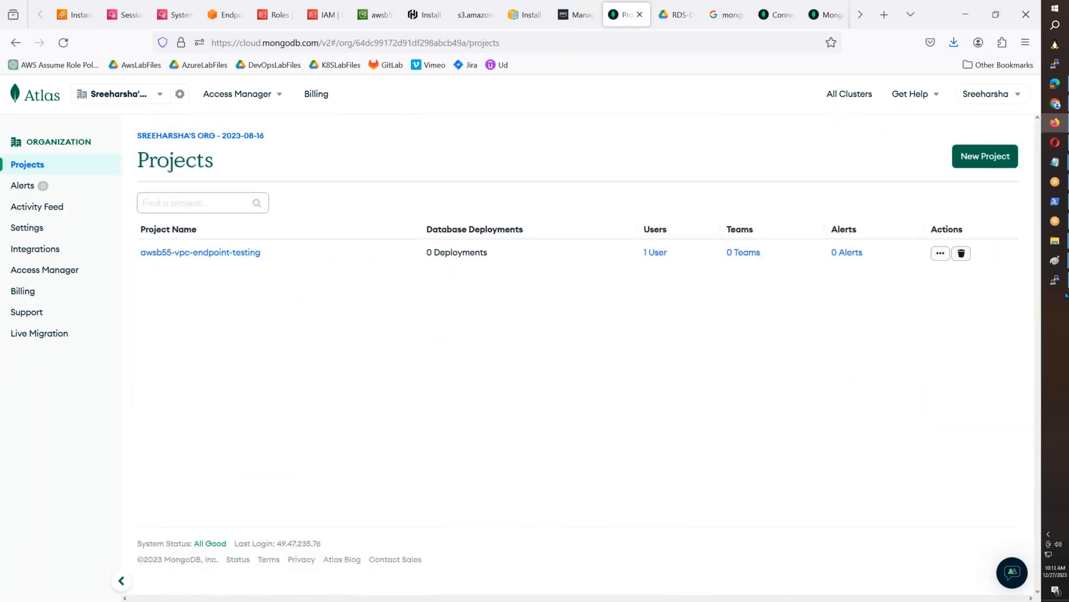
click(1055, 220)
click(962, 254)
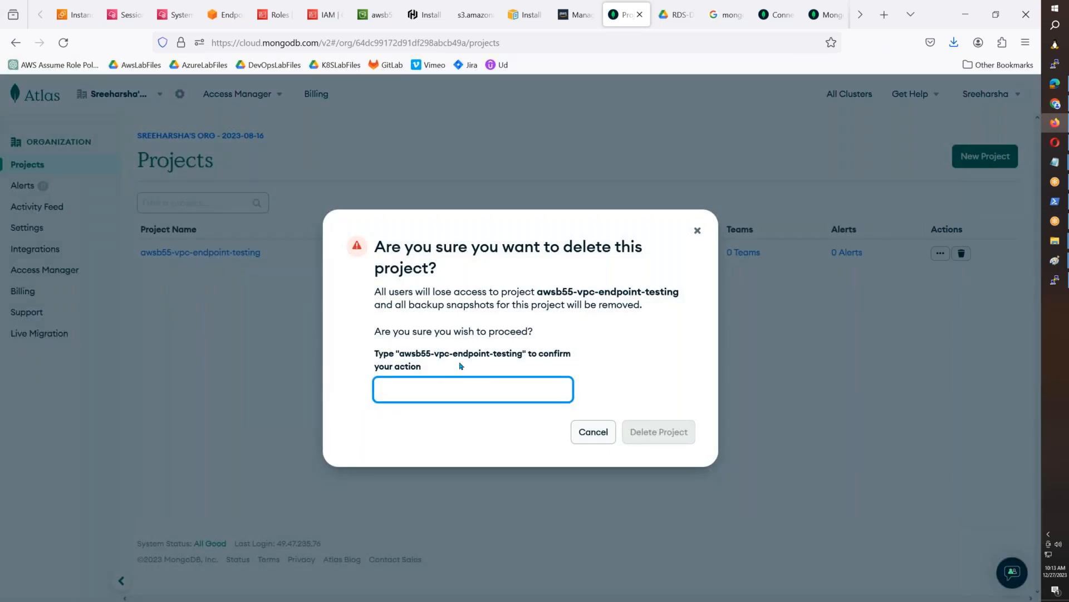
drag(523, 358, 402, 361)
key(ctrl+c)
click(406, 387)
key(ctrl+v)
click(667, 438)
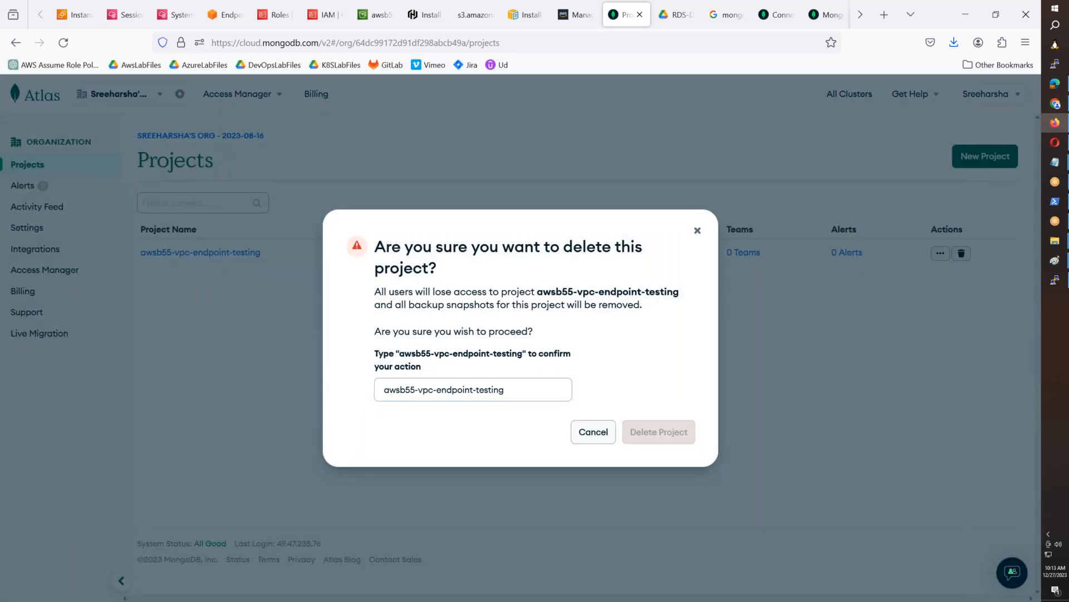